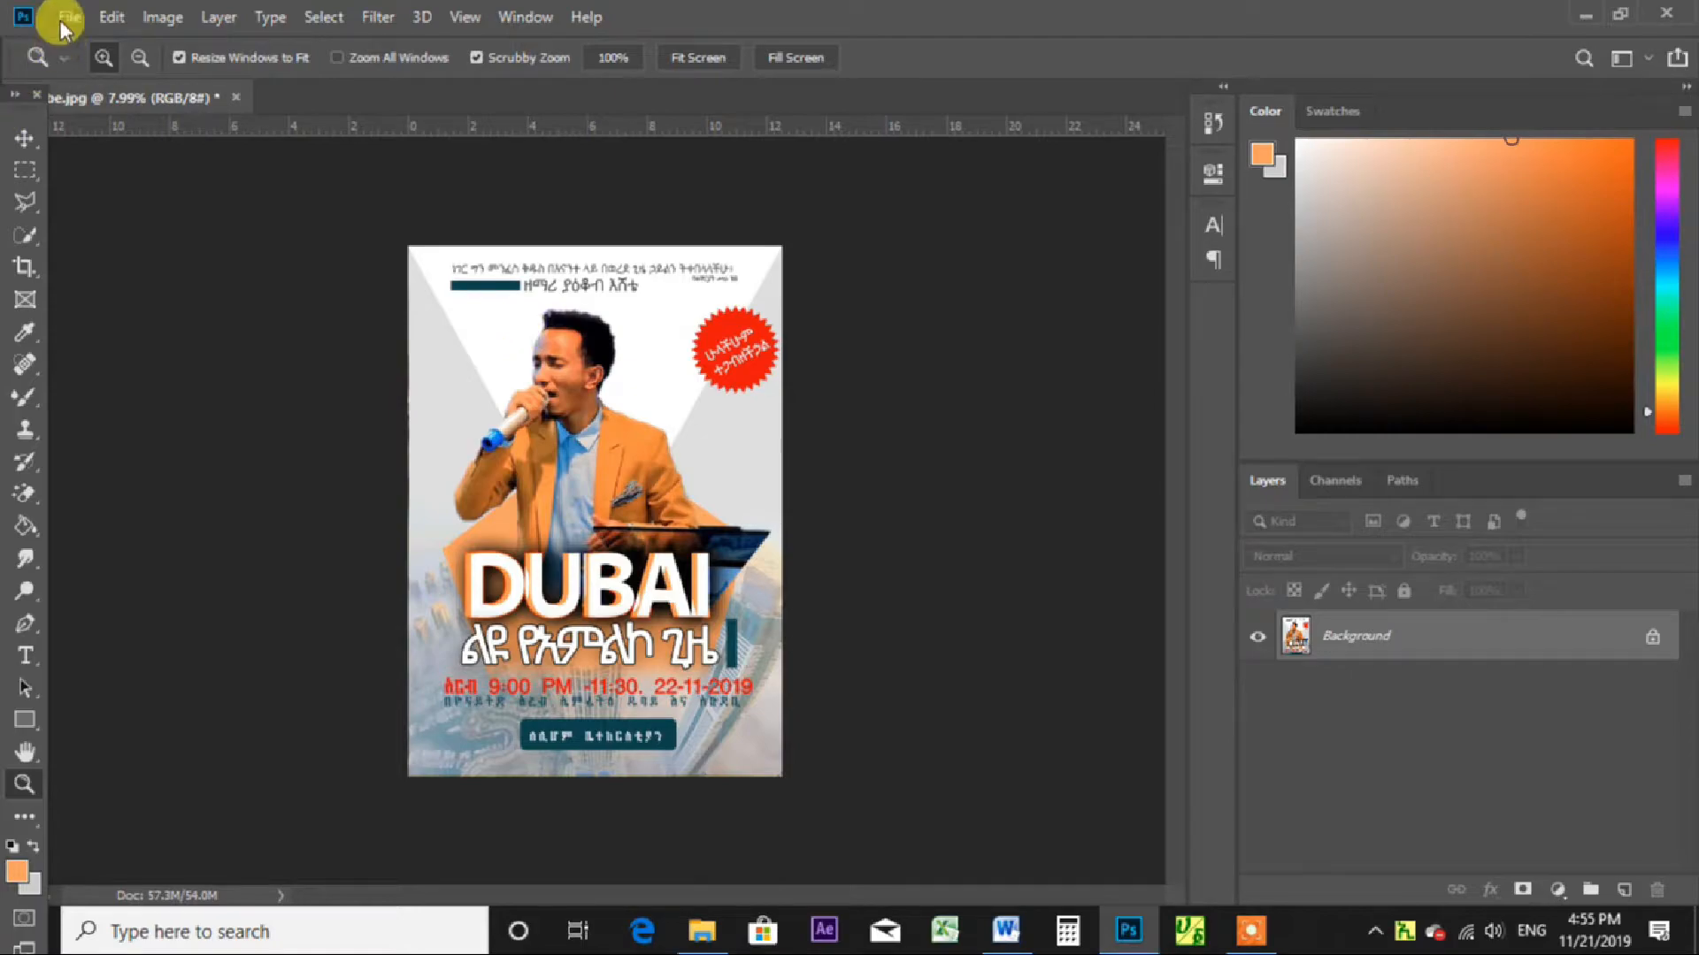
Open the settings for a new document and move the dialog clear of the poster.
{"action": "left_click", "coordinate": [68, 17]}
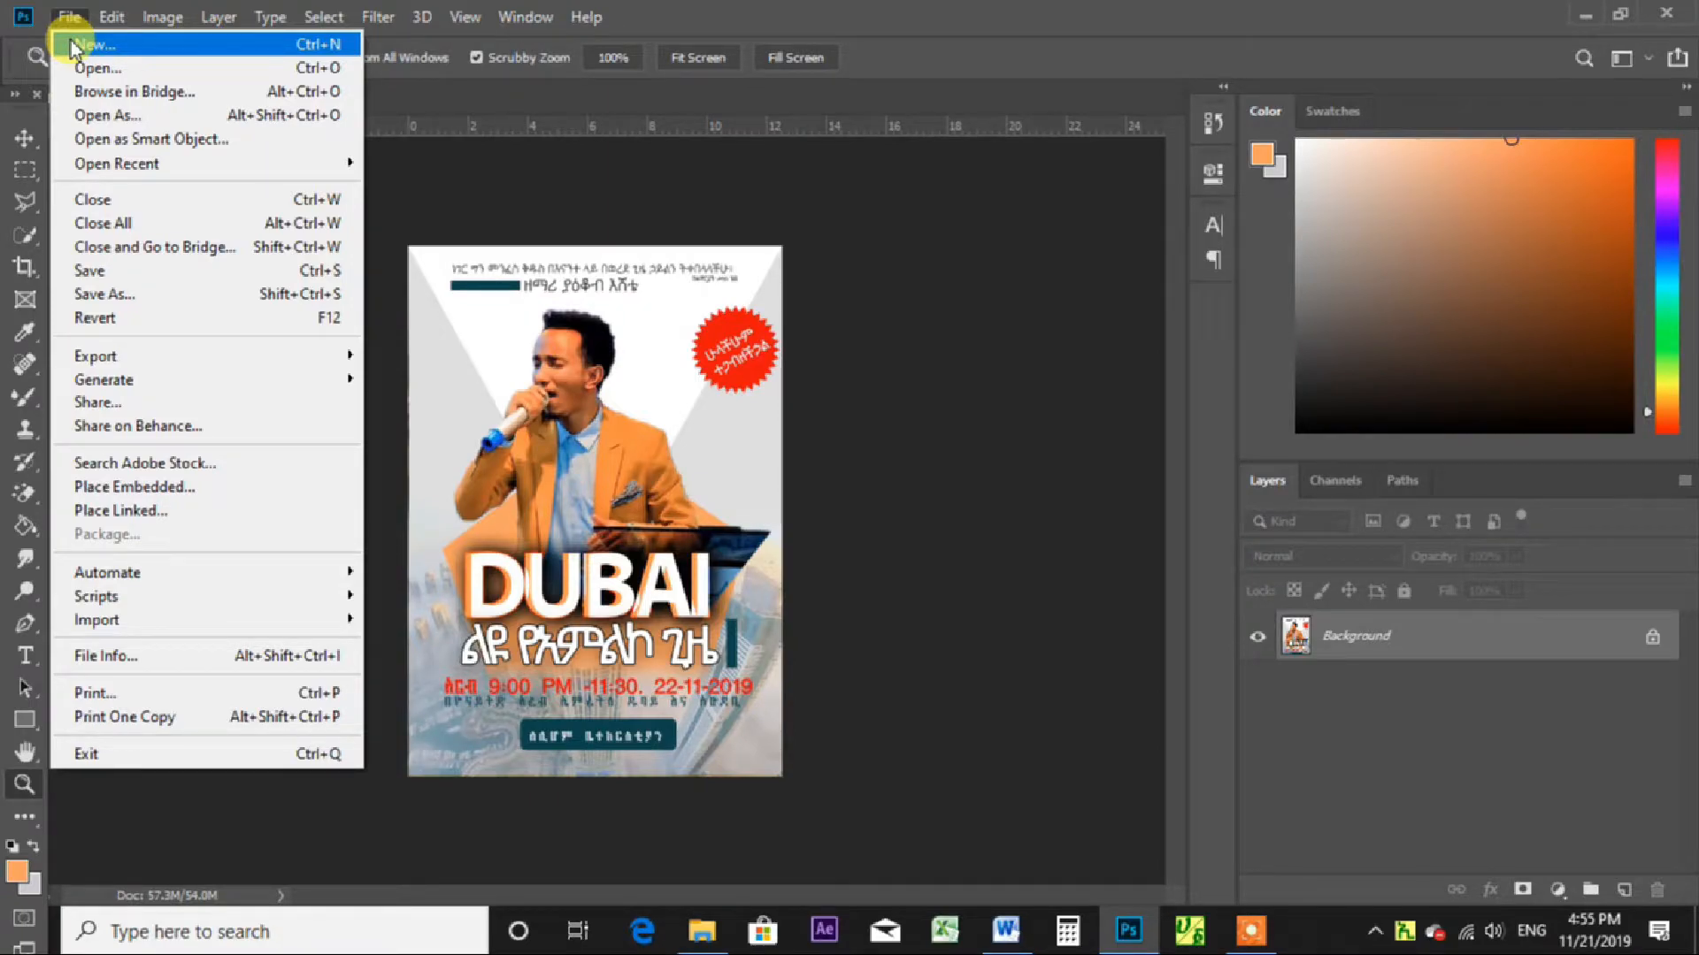
{"action": "left_click", "coordinate": [140, 58]}
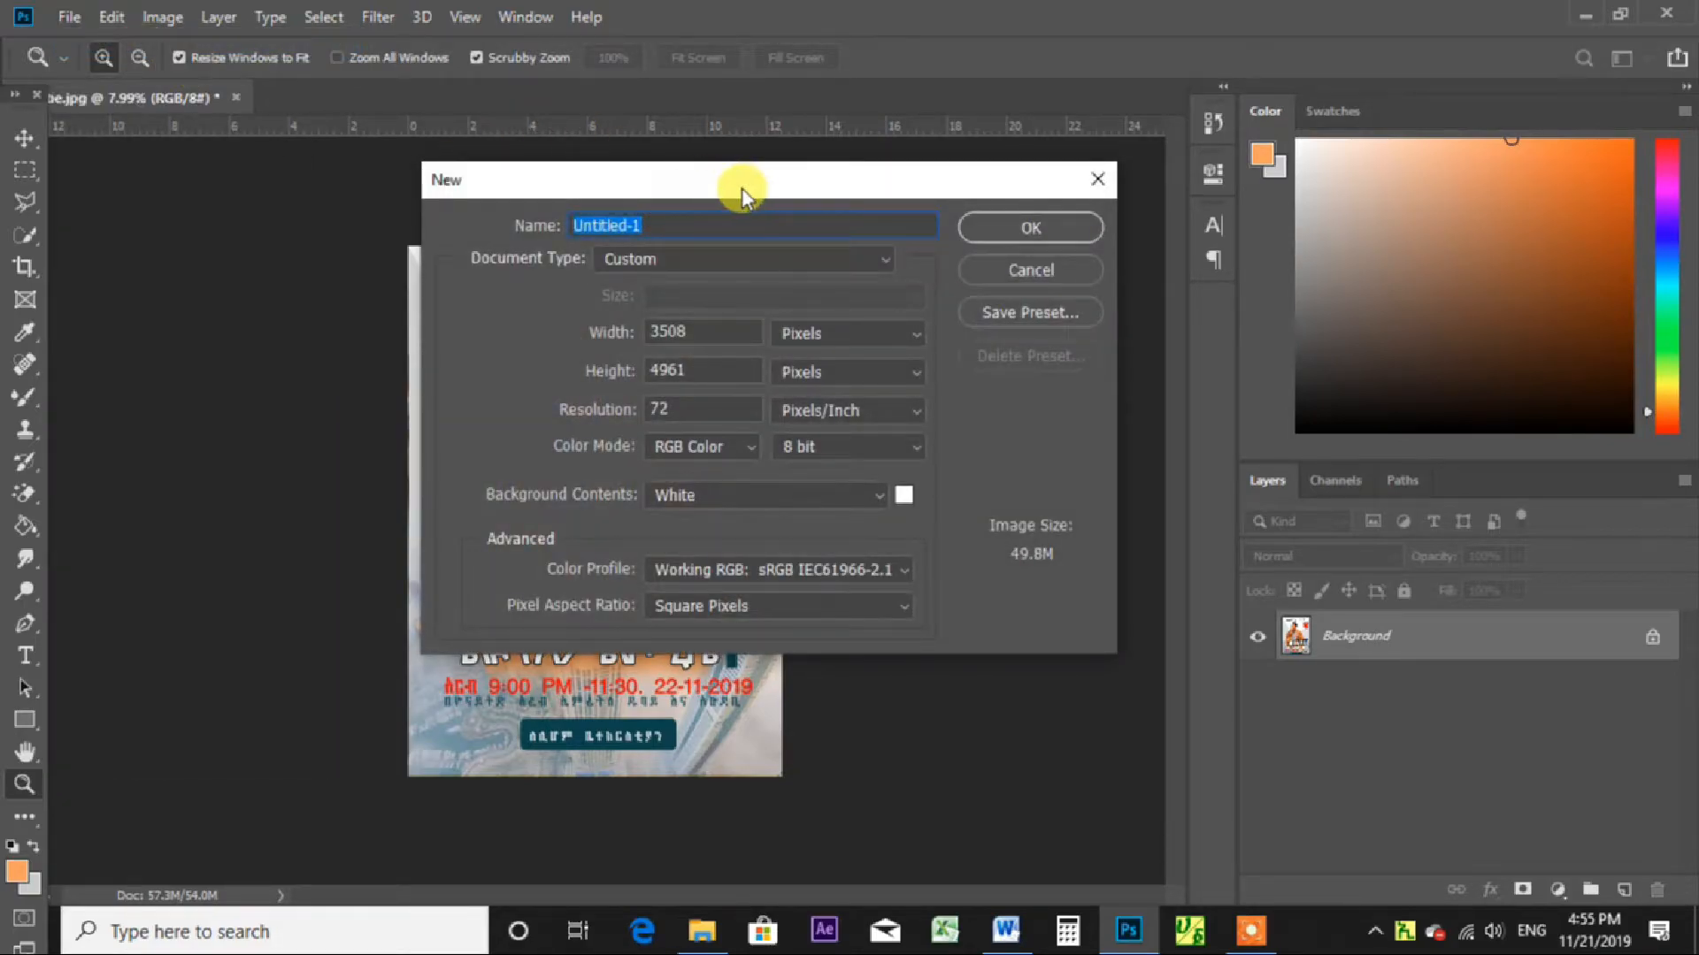
{"action": "left_click_drag", "start_coordinate": [745, 191], "coordinate": [1126, 225]}
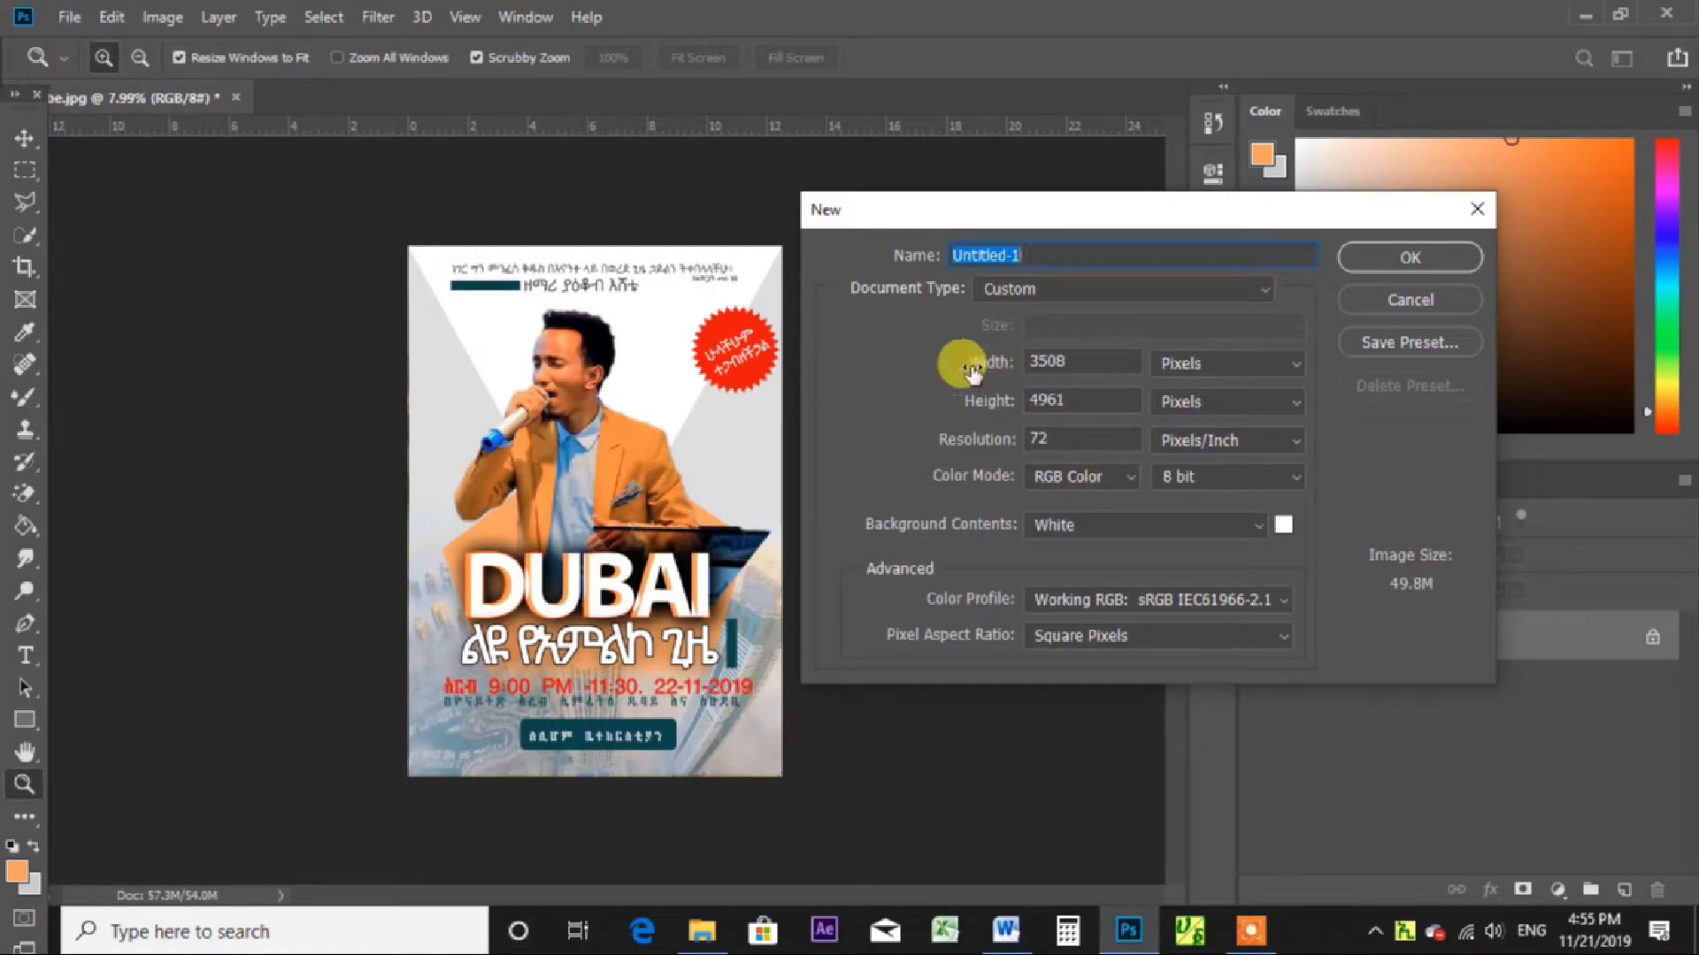
{"action": "left_click", "coordinate": [1097, 360]}
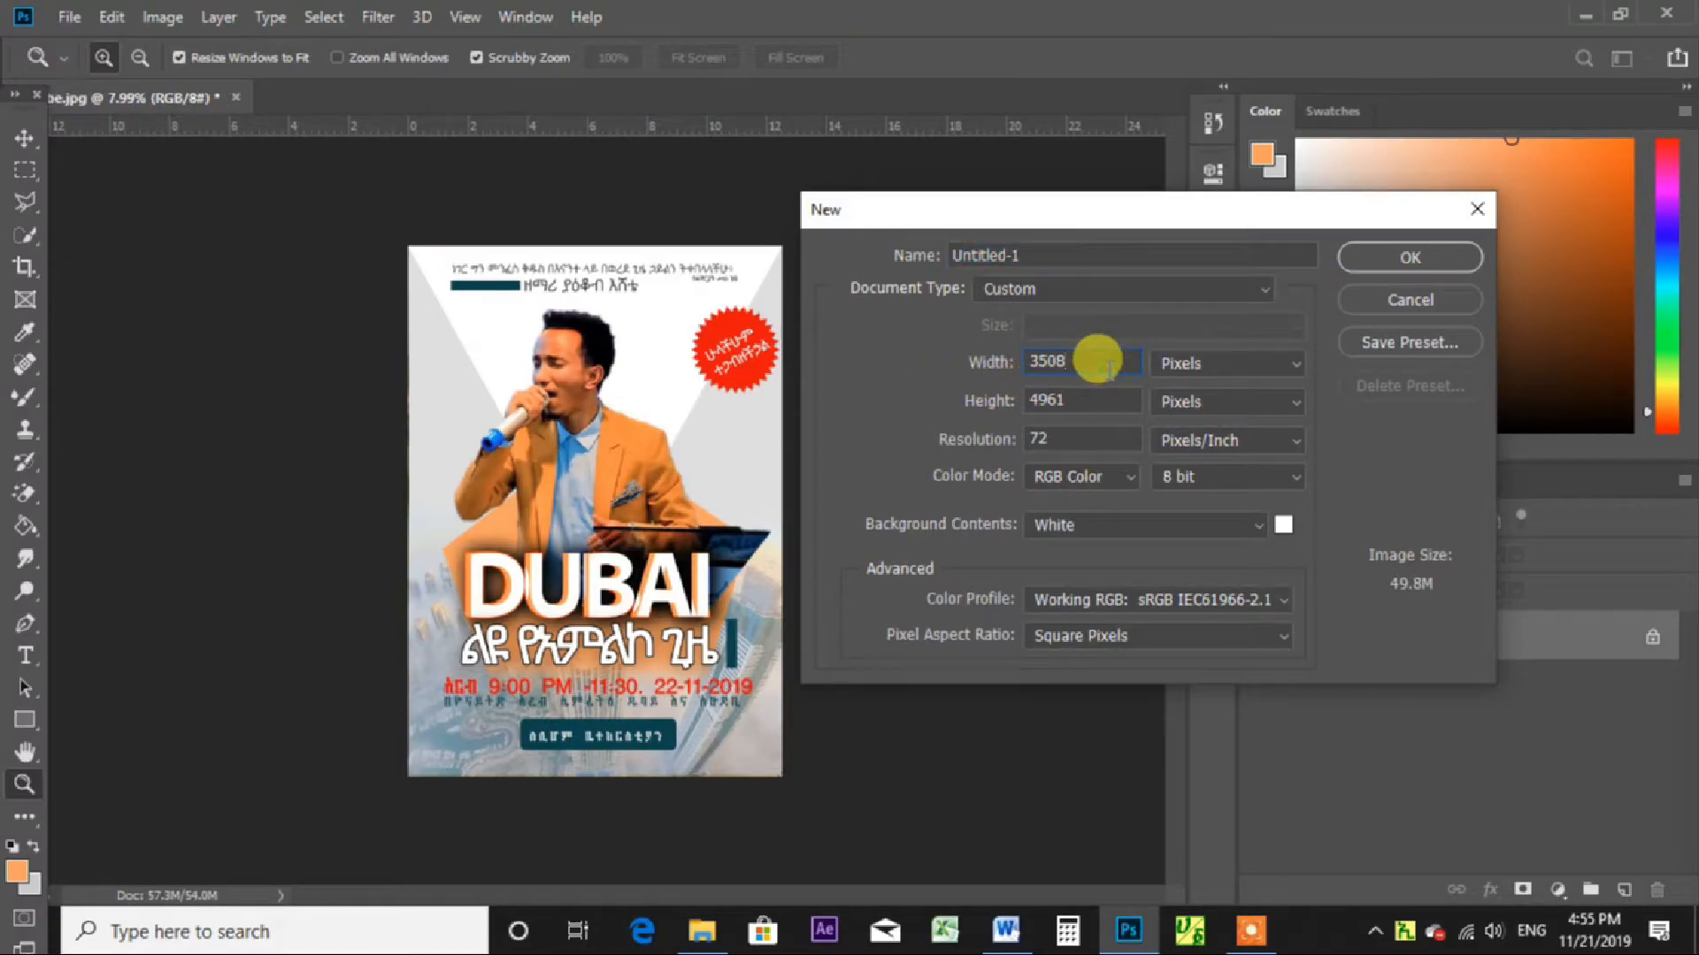
{"action": "key", "text": "Tab"}
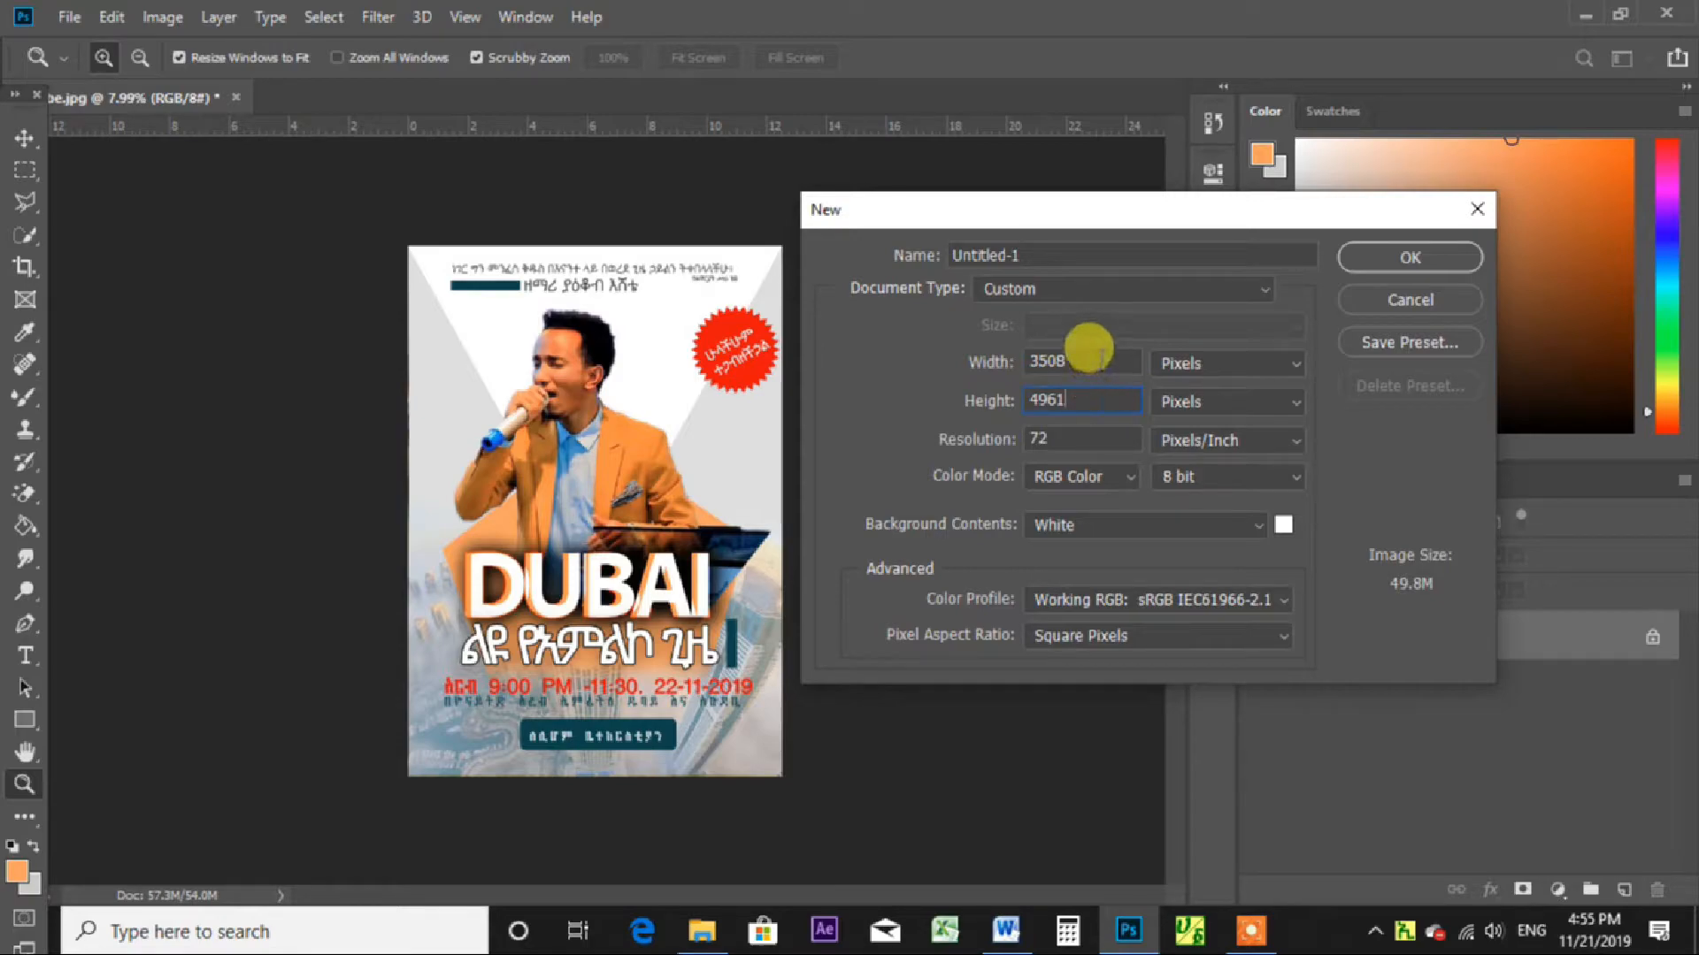
{"action": "left_click", "coordinate": [1097, 359]}
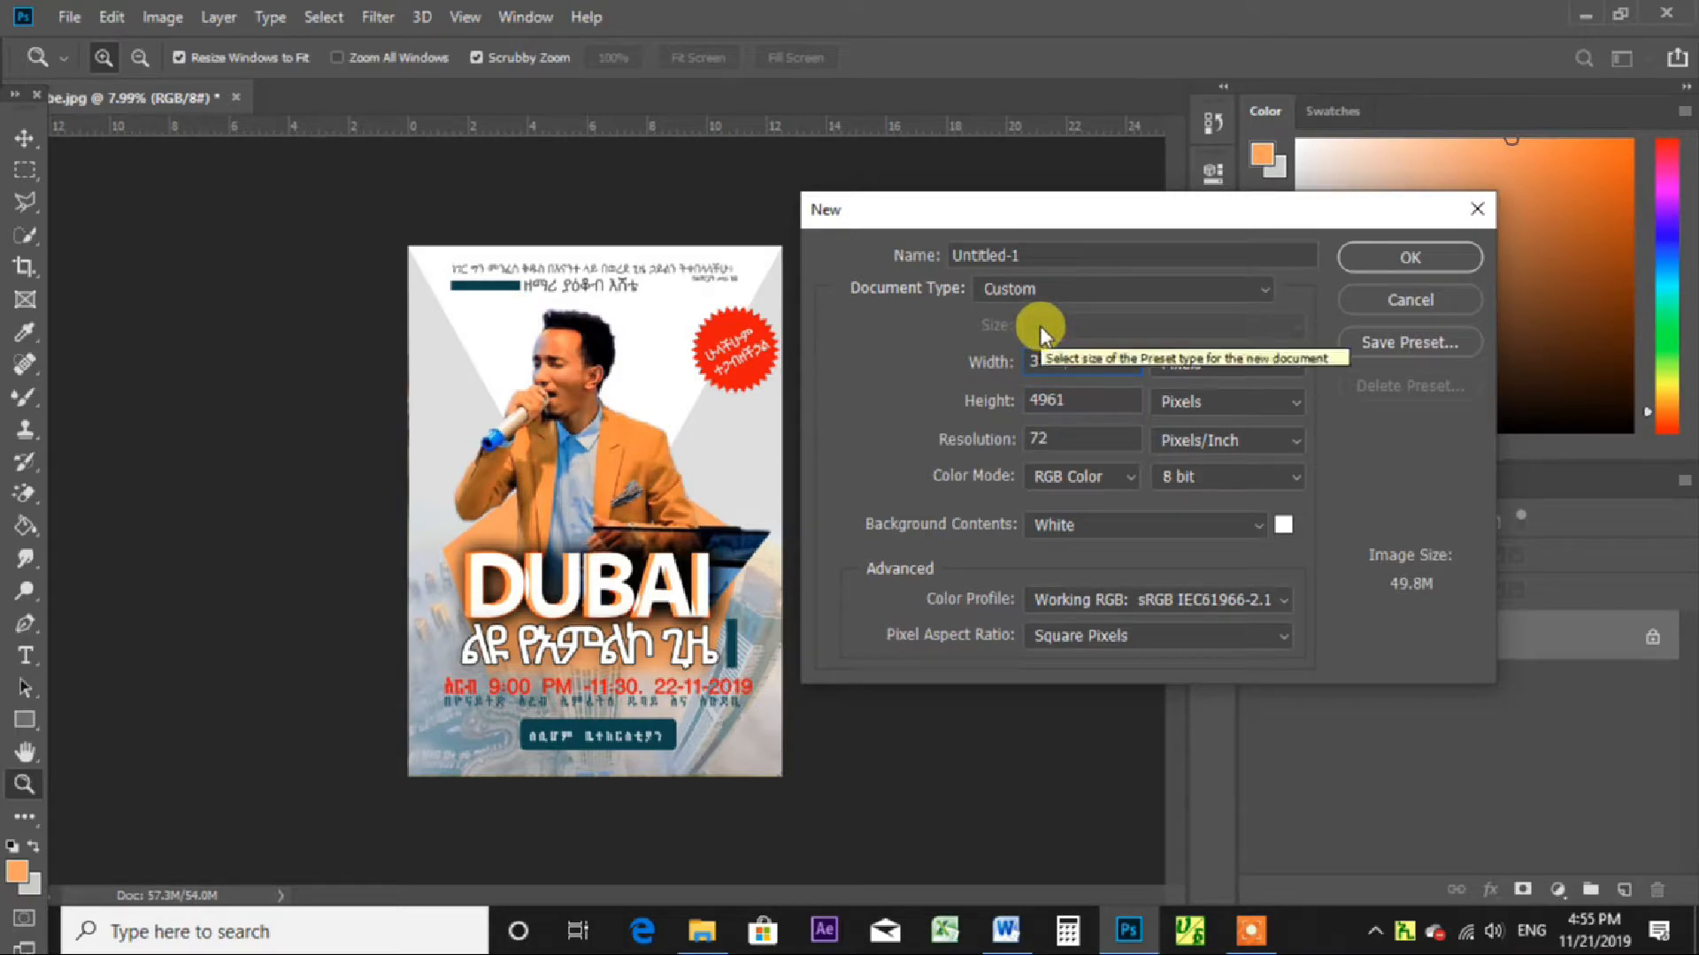
{"action": "left_click", "coordinate": [1071, 394]}
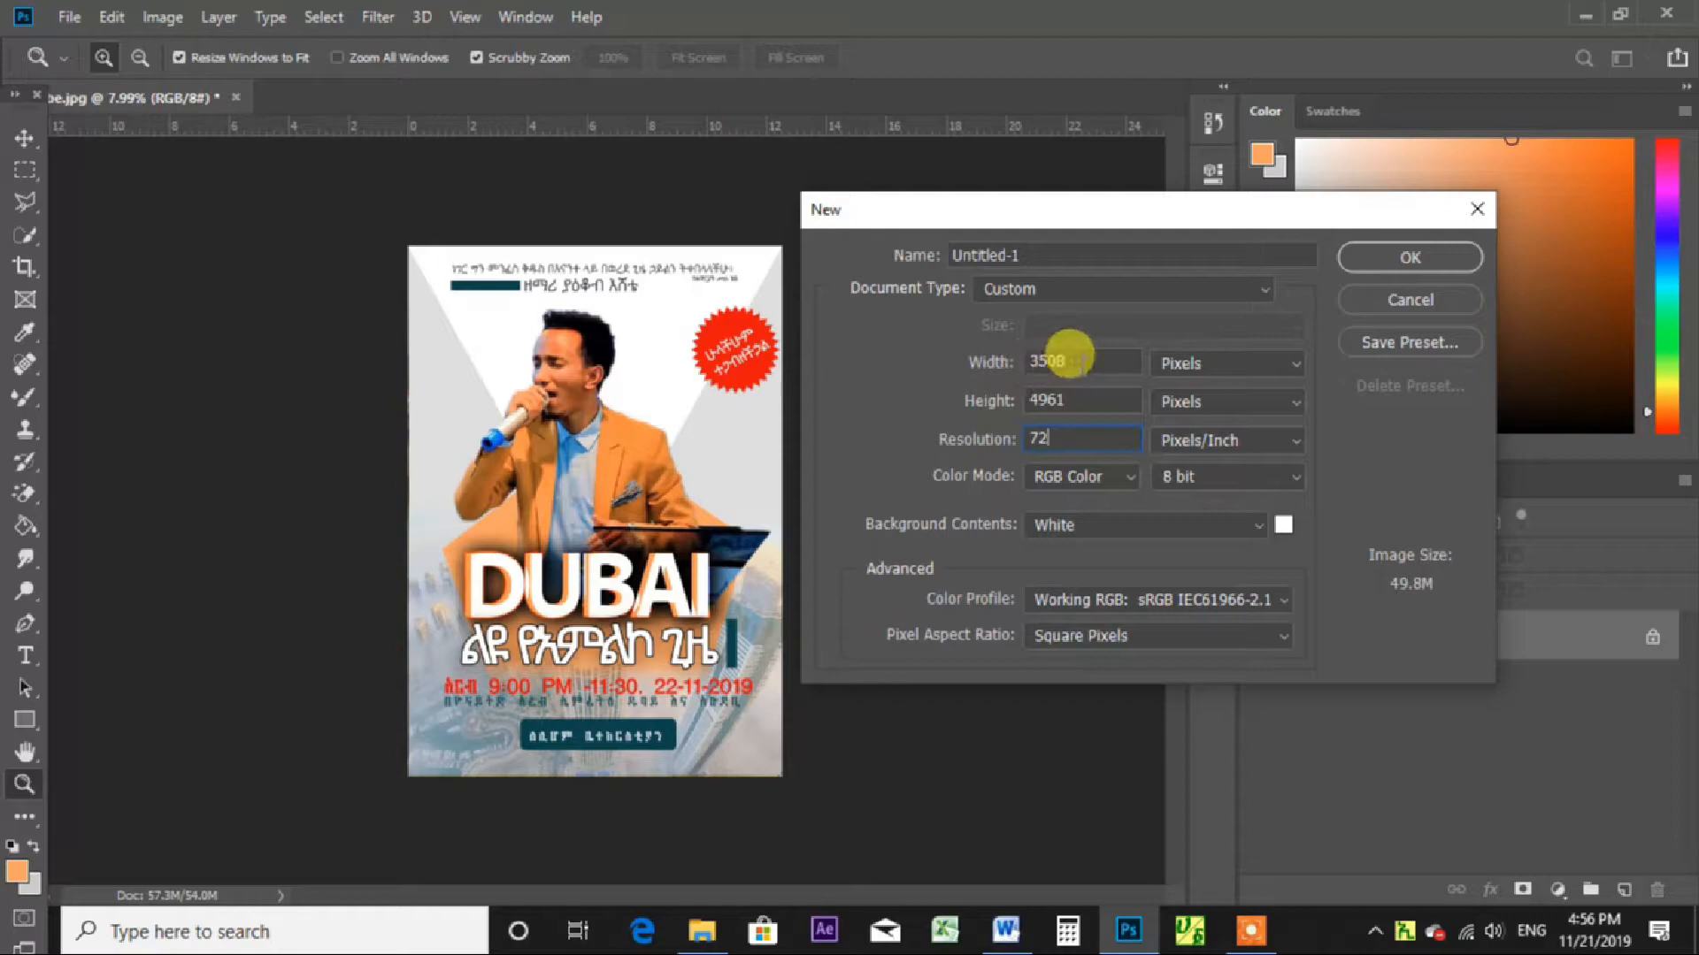
{"action": "left_click", "coordinate": [1084, 362]}
{"action": "left_click", "coordinate": [1093, 395]}
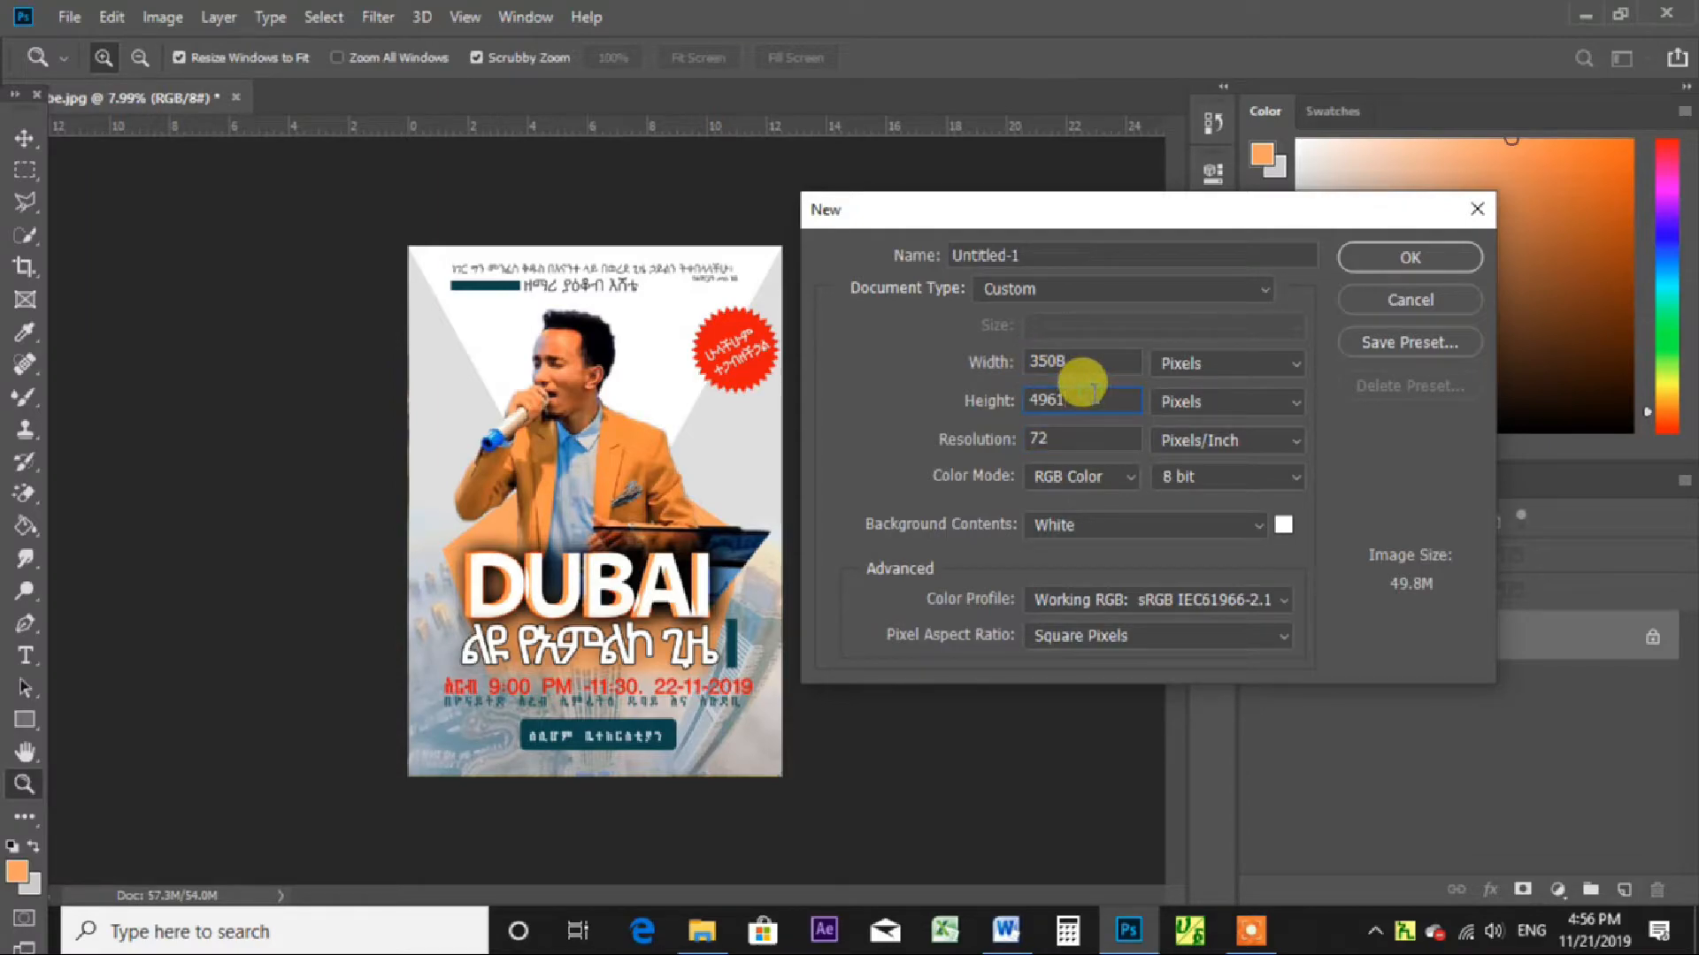
Set the new document's type to International Paper and its size to A3.
{"action": "left_click", "coordinate": [1095, 292]}
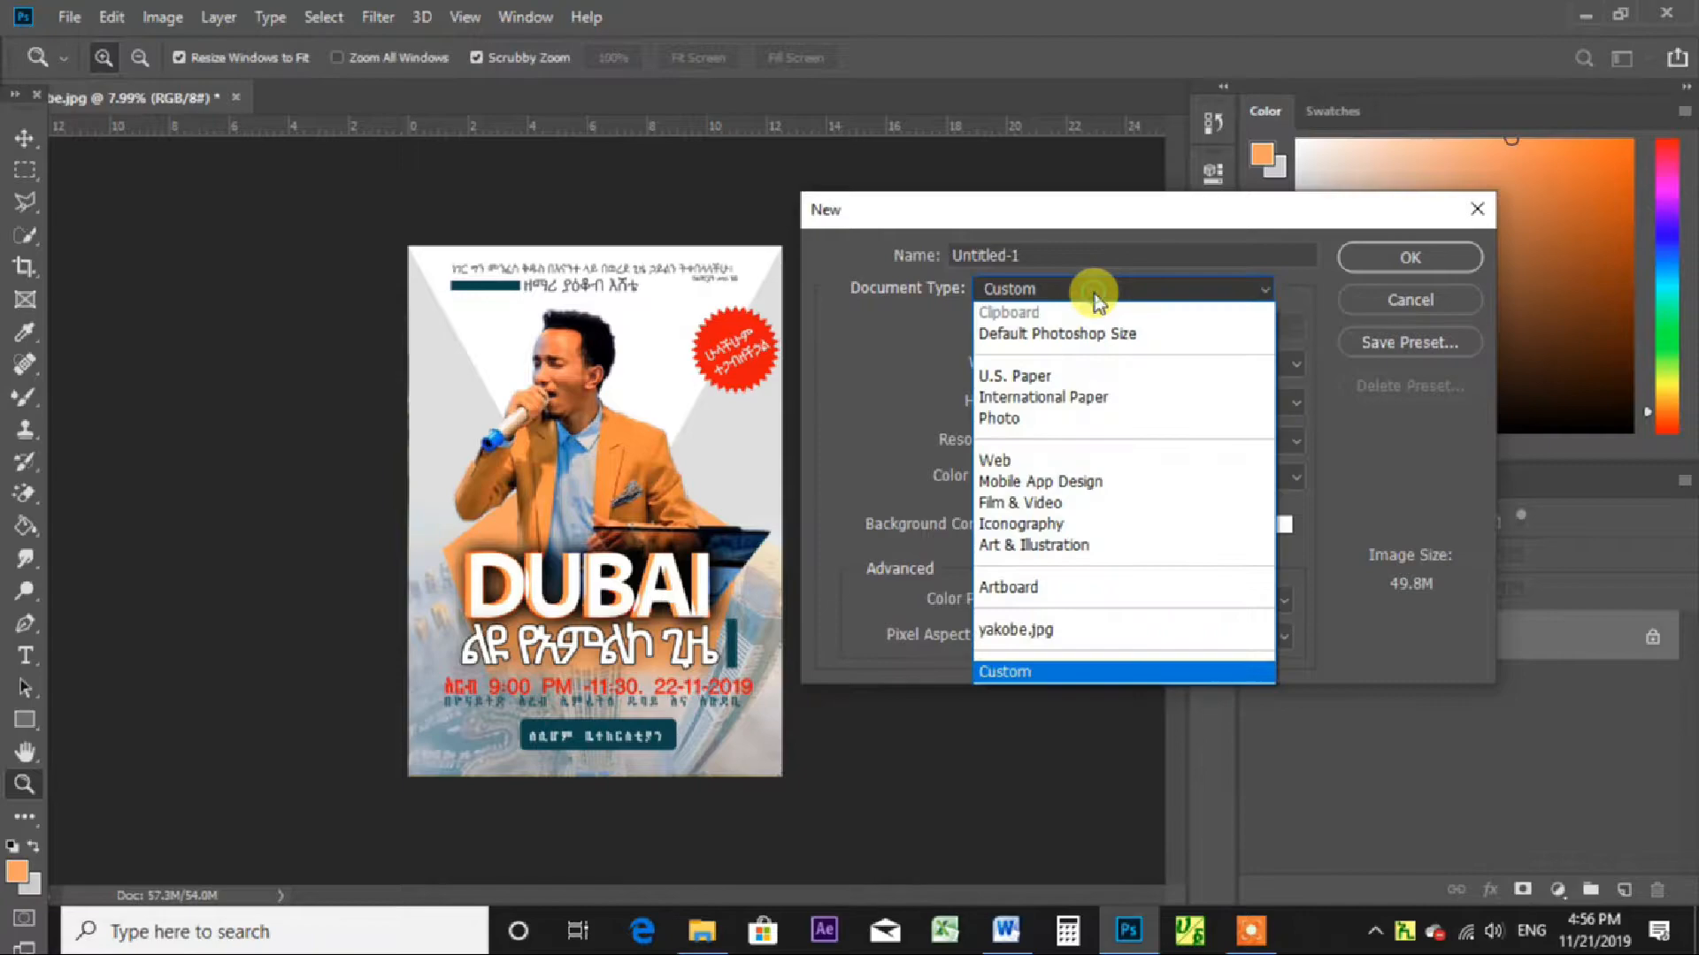
{"action": "left_click", "coordinate": [1064, 406]}
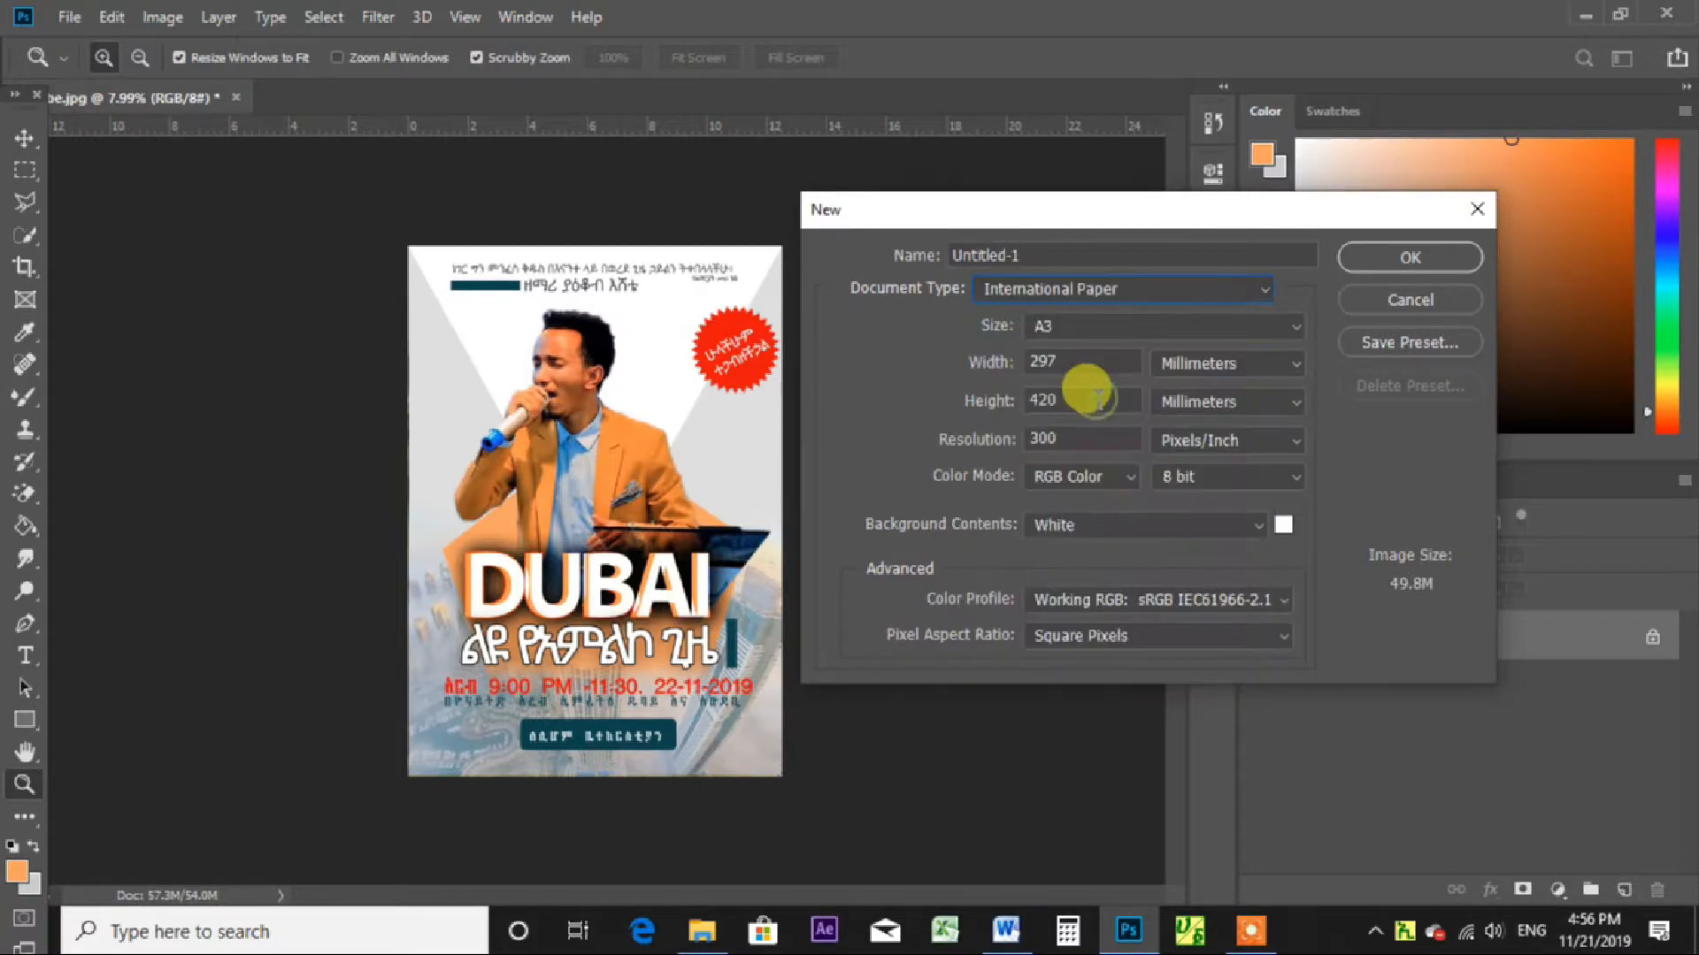
{"action": "left_click", "coordinate": [1144, 326]}
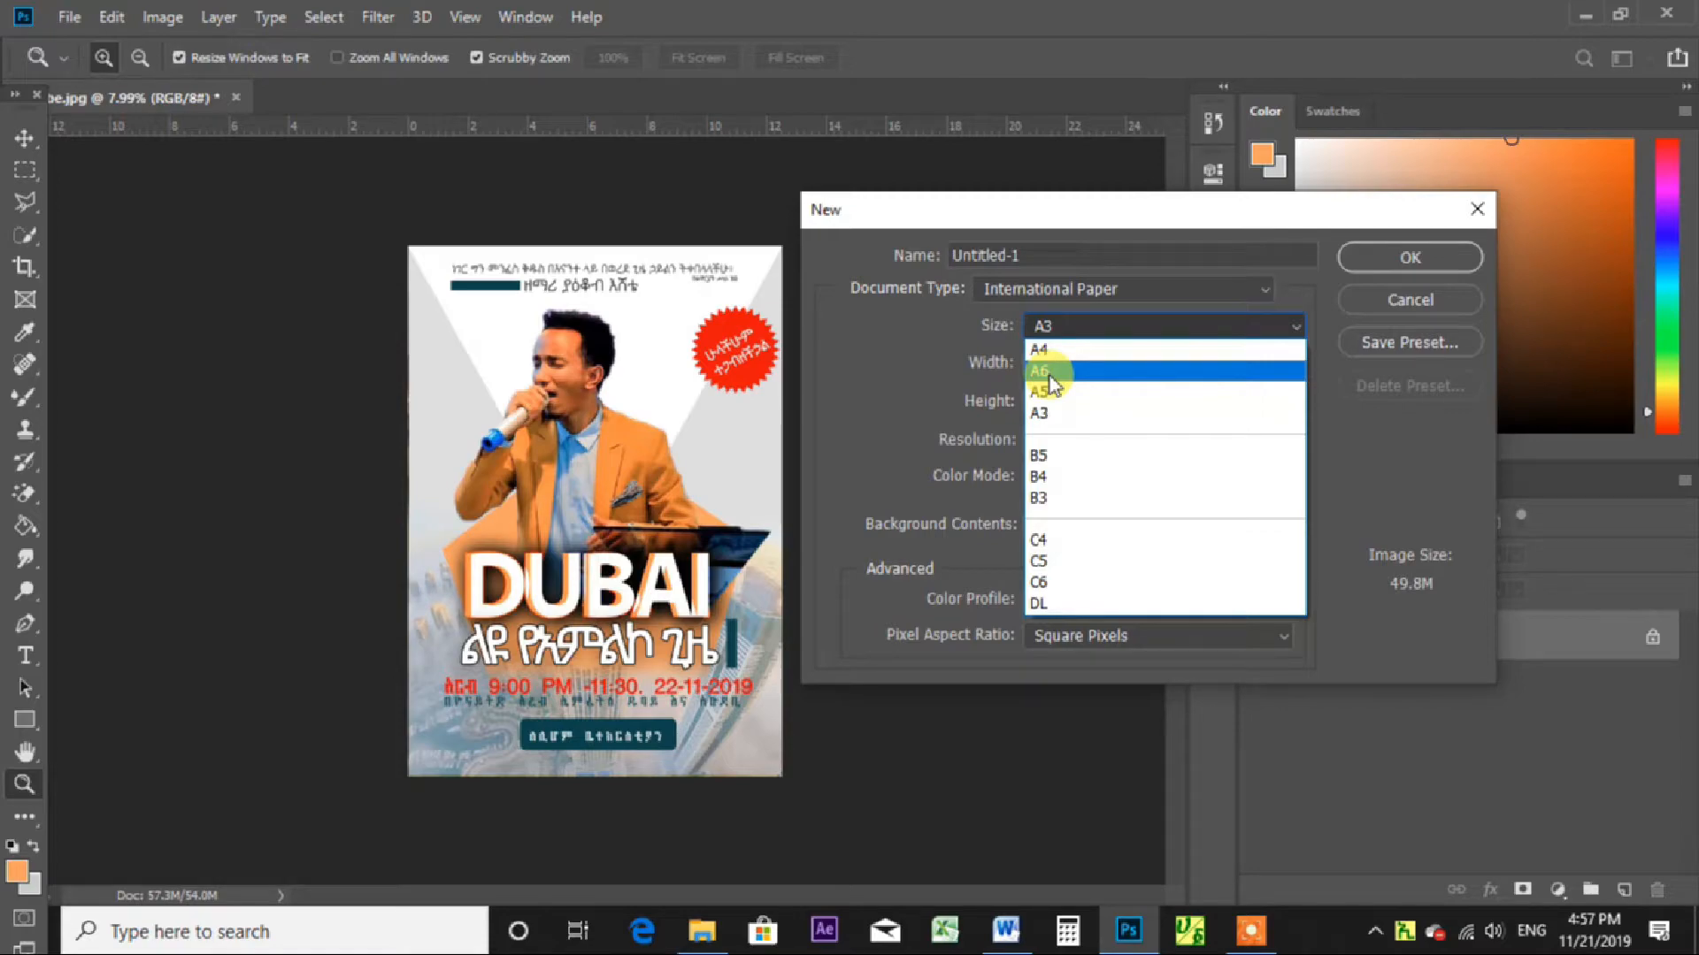
{"action": "left_click", "coordinate": [1042, 414]}
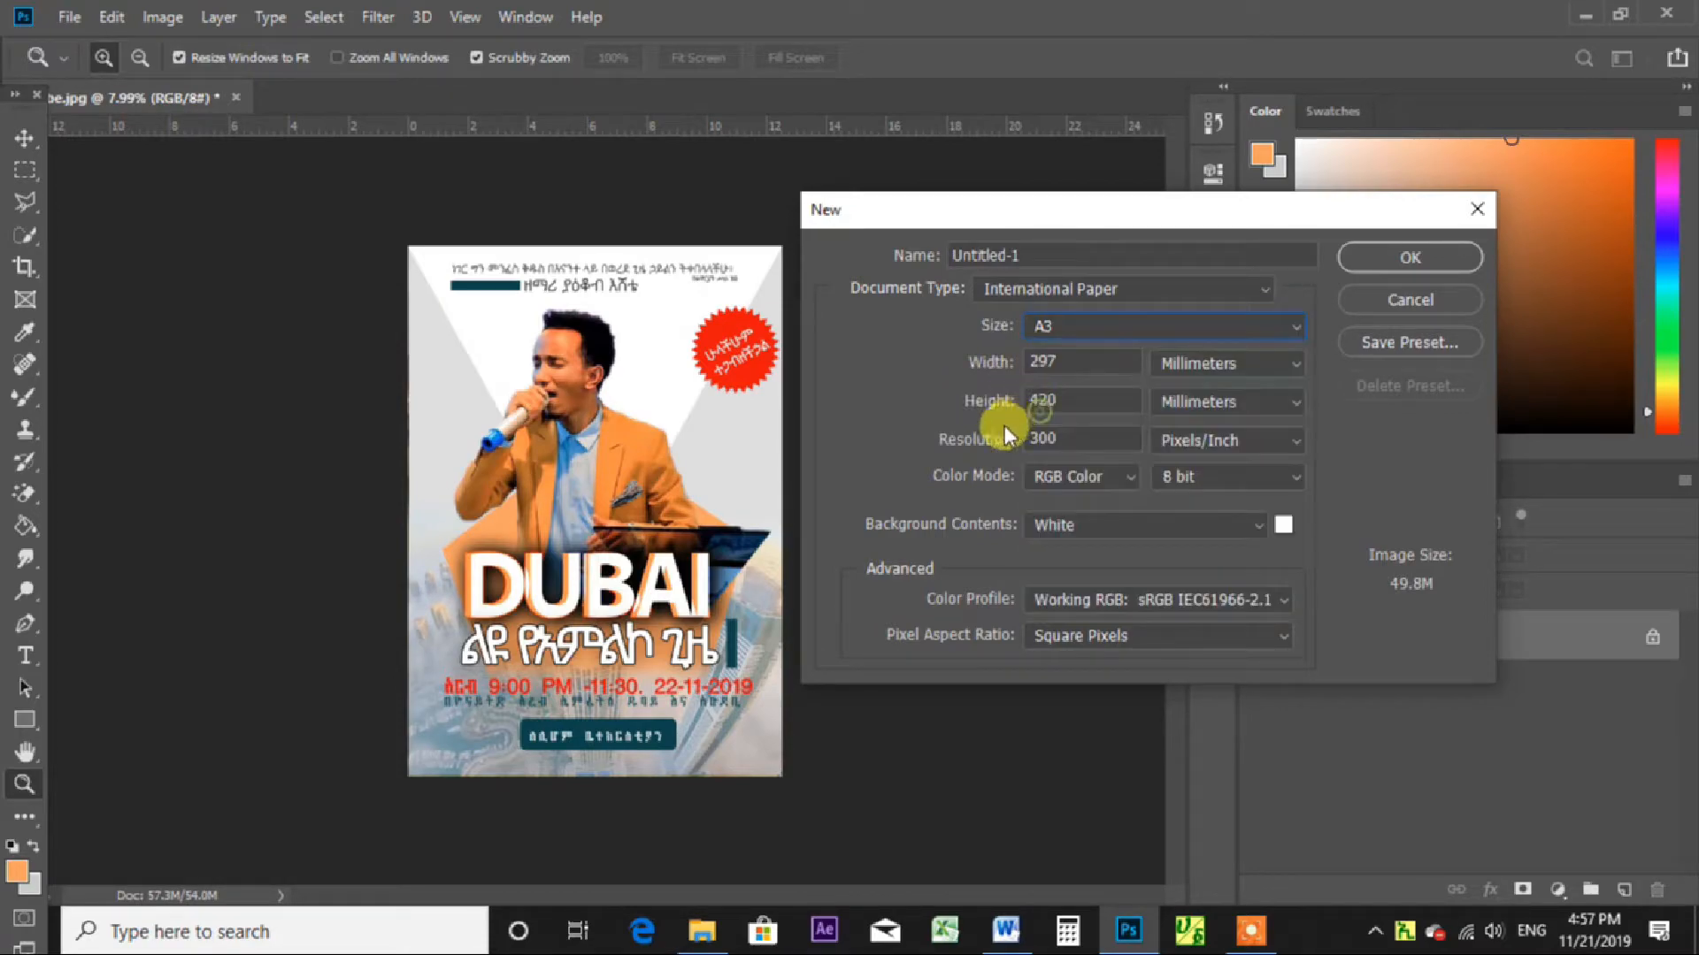
Try pixels and inches as the new document's dimension units, and settle on centimeters.
{"action": "left_click", "coordinate": [1234, 362]}
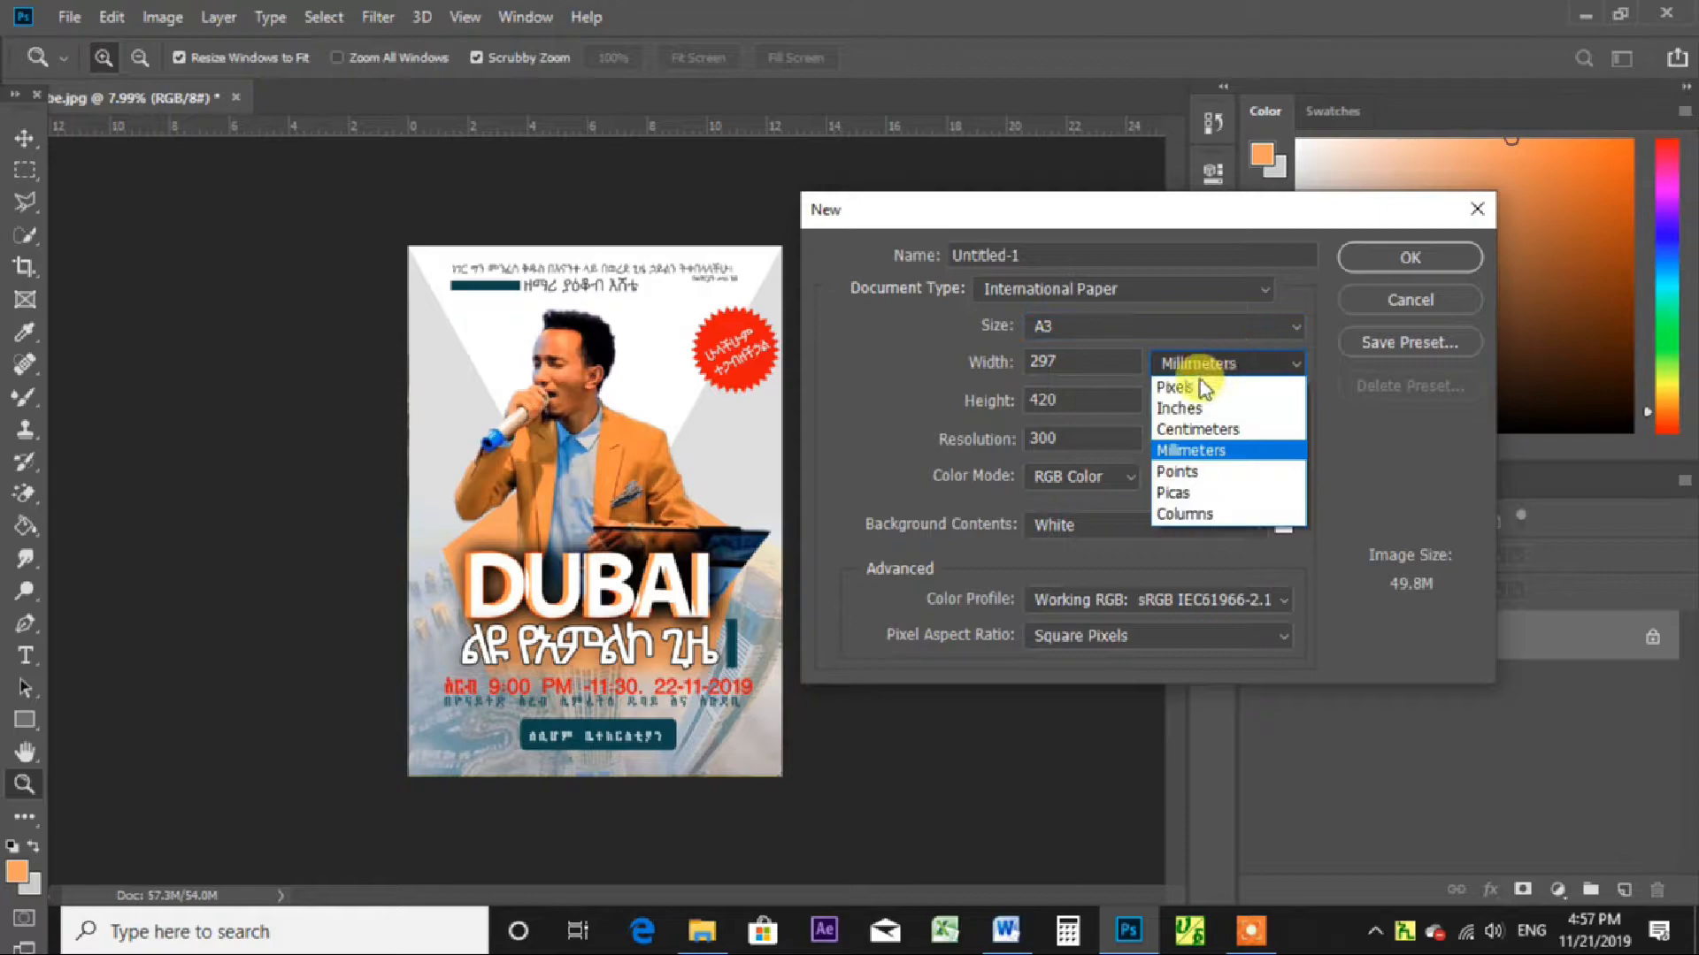
{"action": "left_click", "coordinate": [1190, 384]}
{"action": "left_click", "coordinate": [1224, 365]}
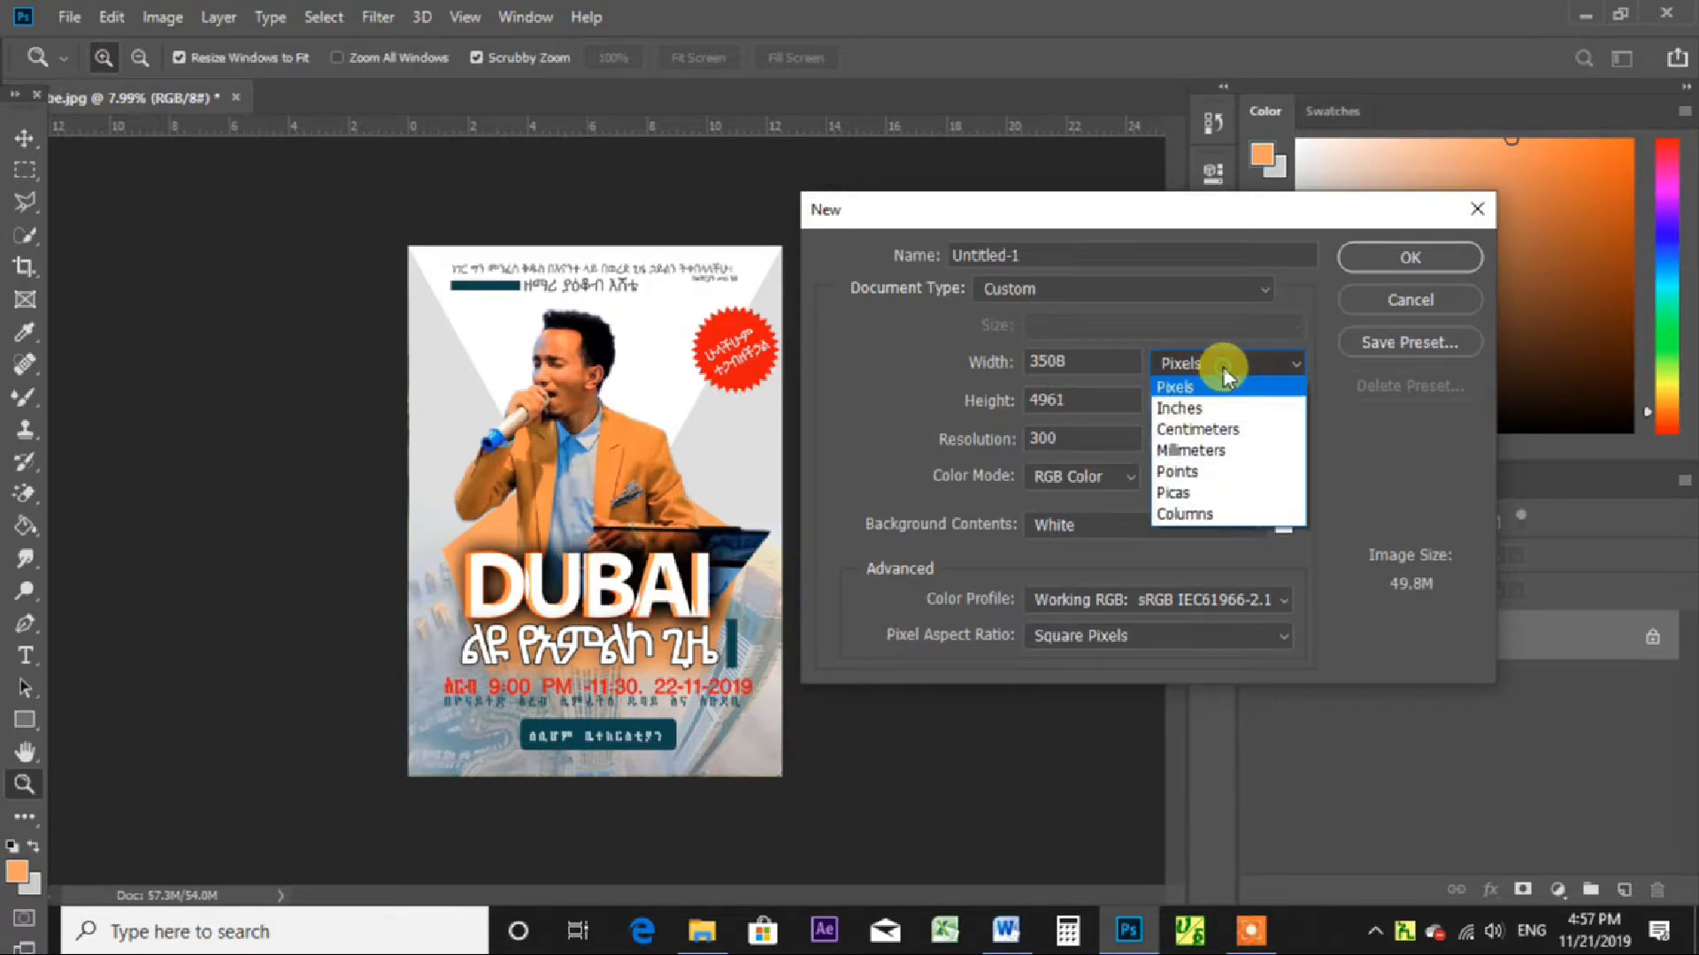
{"action": "left_click", "coordinate": [1198, 411]}
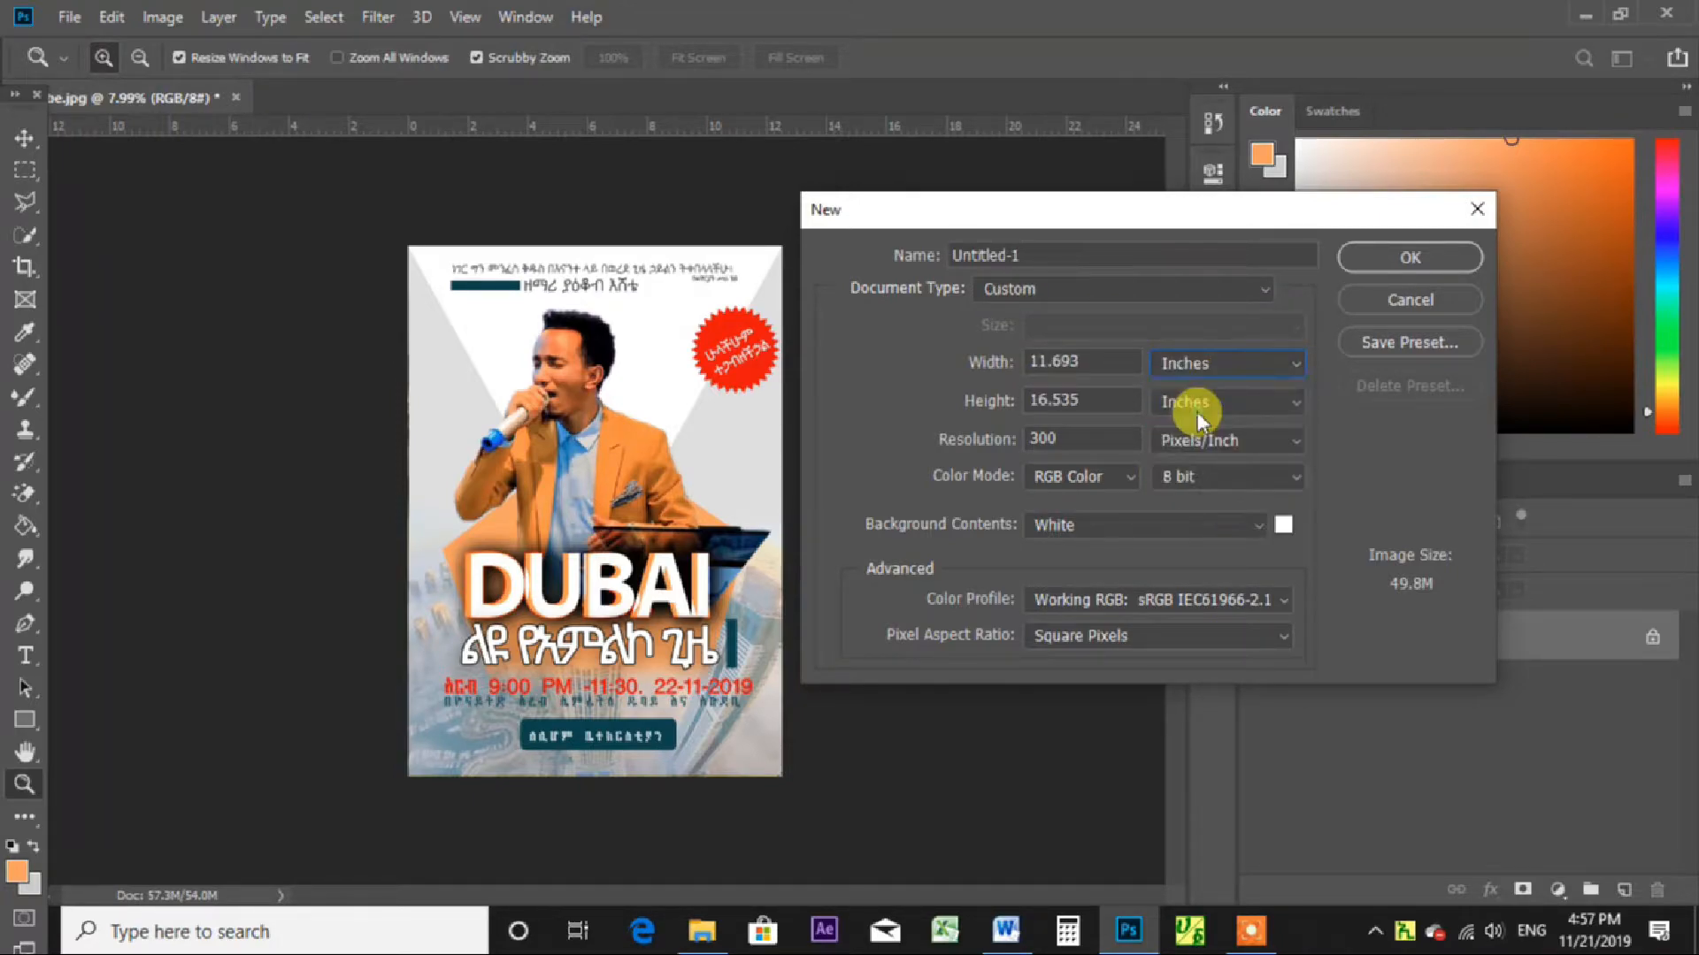
{"action": "left_click", "coordinate": [1214, 369]}
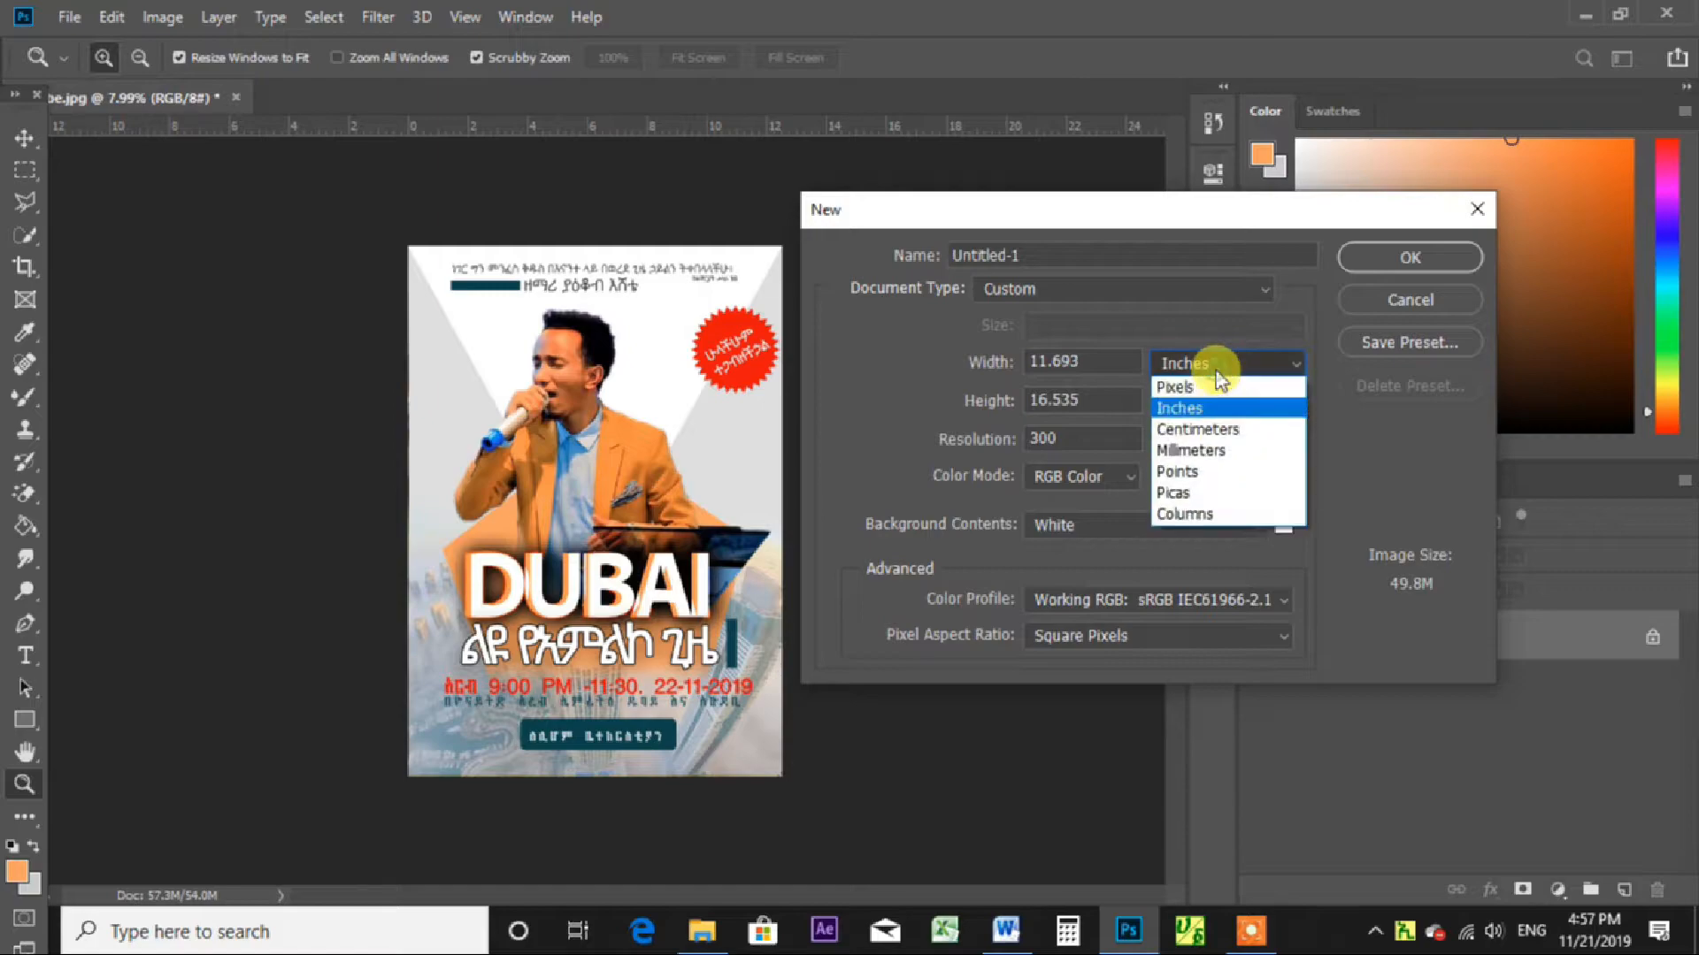
{"action": "left_click", "coordinate": [1199, 430]}
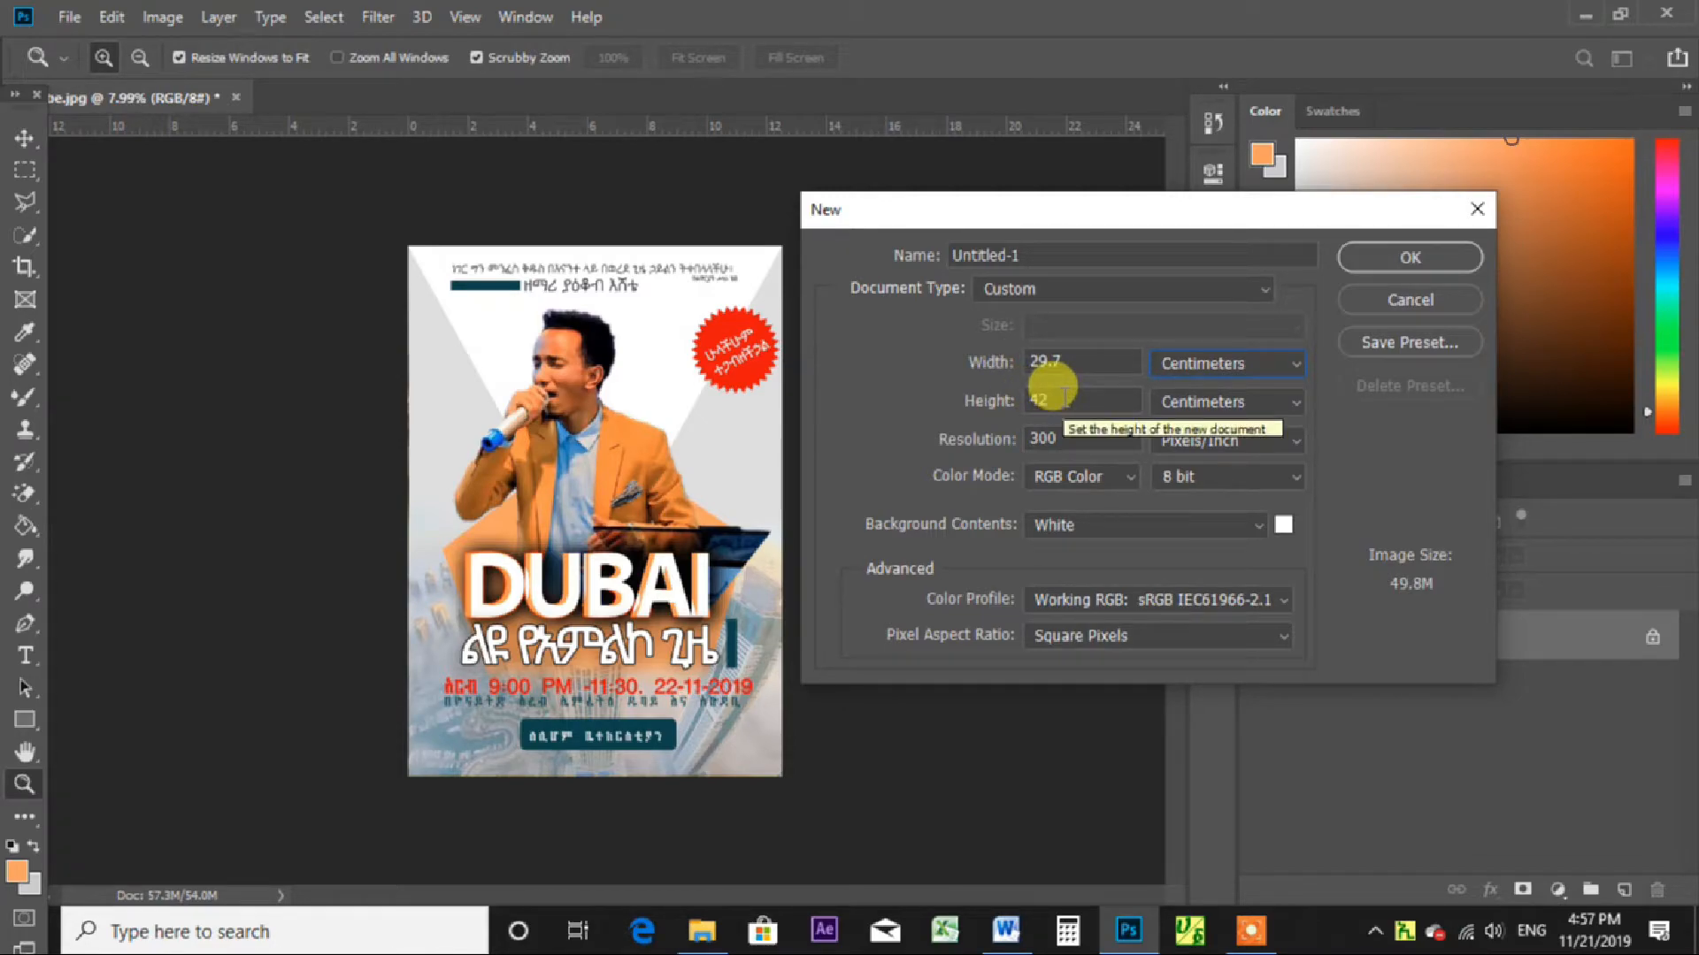
Create the document at 300 pixels per inch in RGB Color mode with a white background.
{"action": "left_click", "coordinate": [1088, 430]}
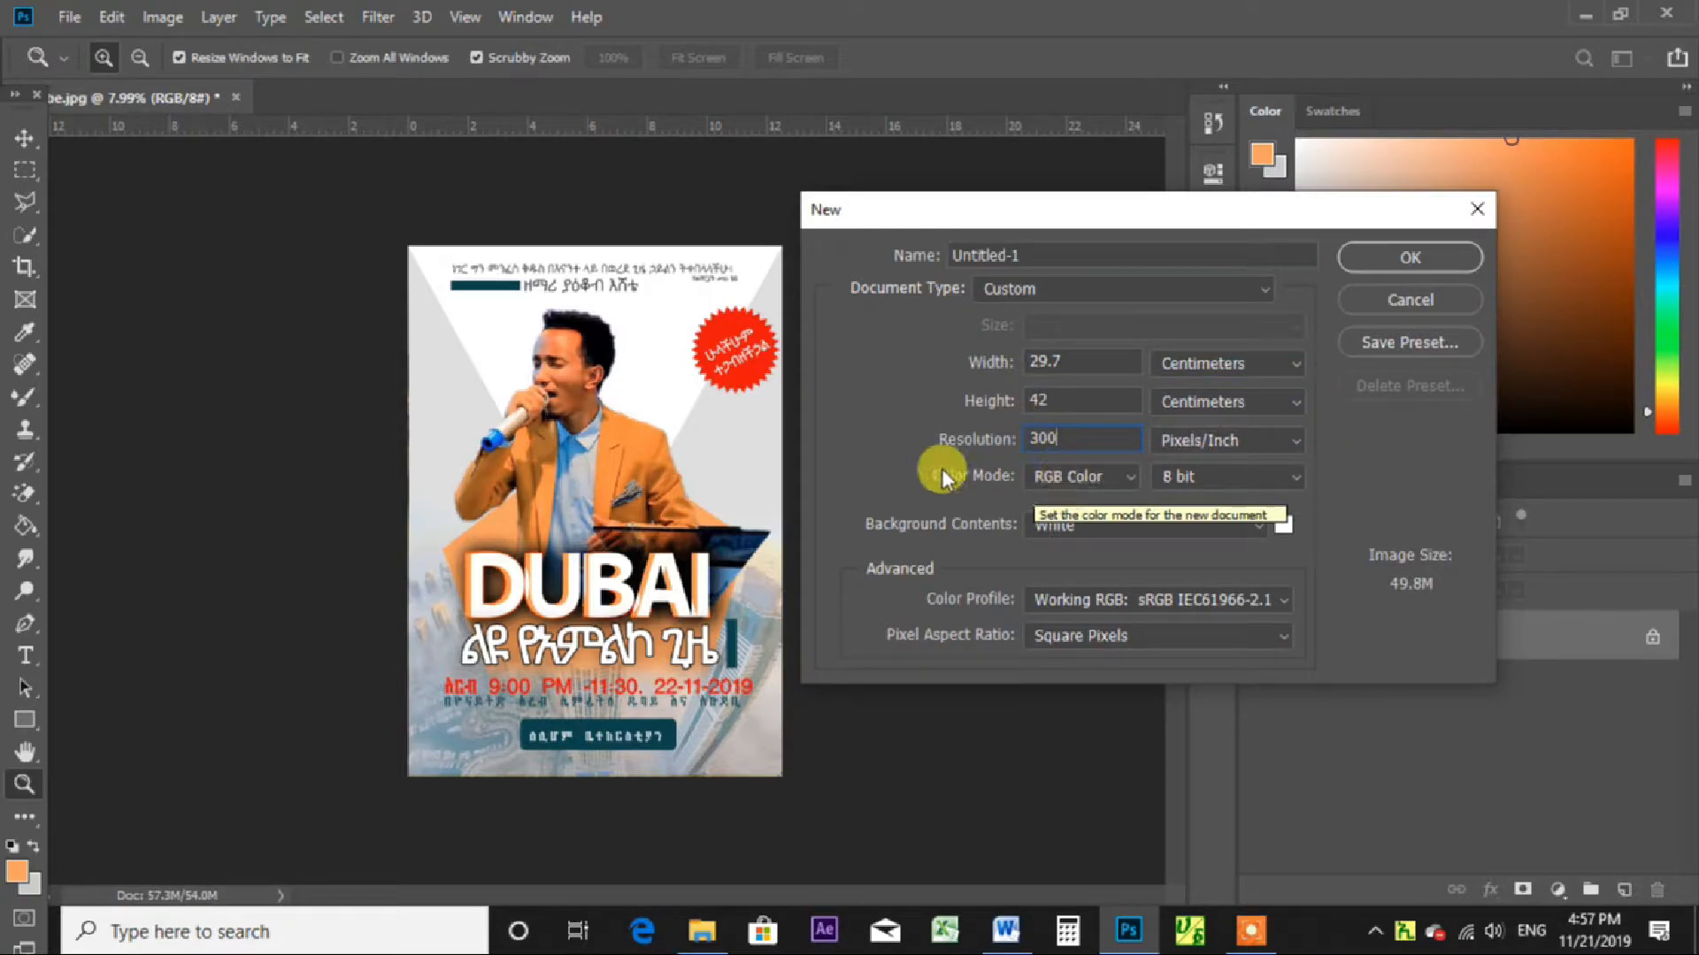
{"action": "left_click", "coordinate": [1133, 476]}
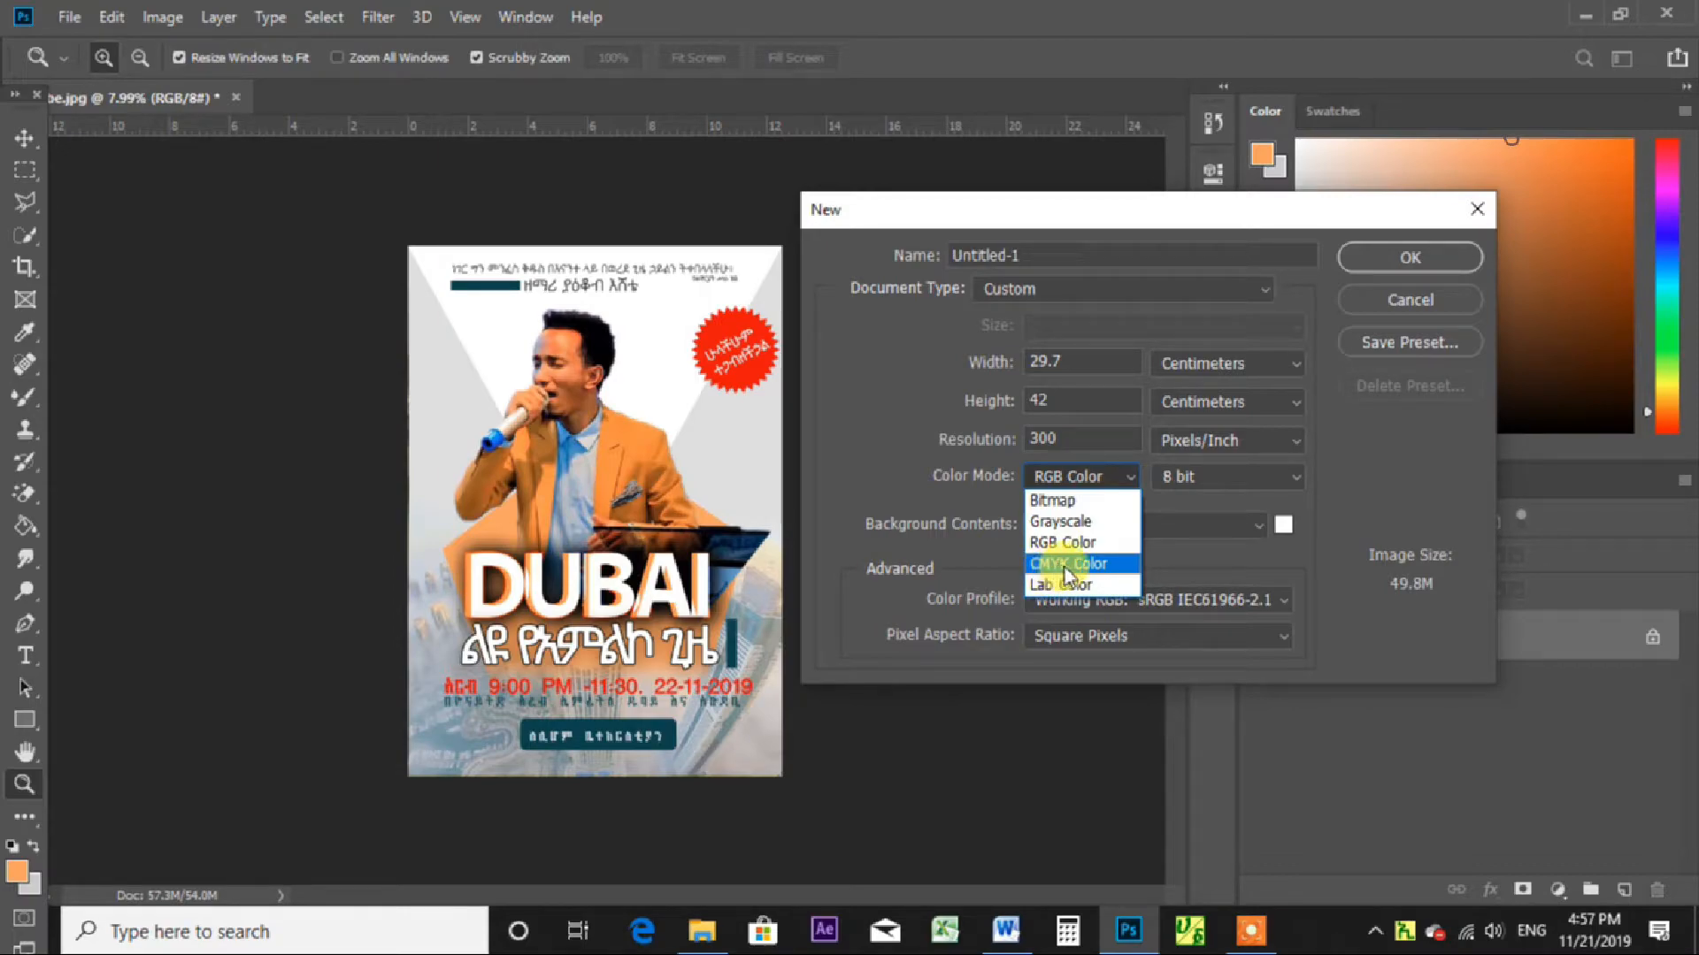
{"action": "left_click", "coordinate": [1276, 555]}
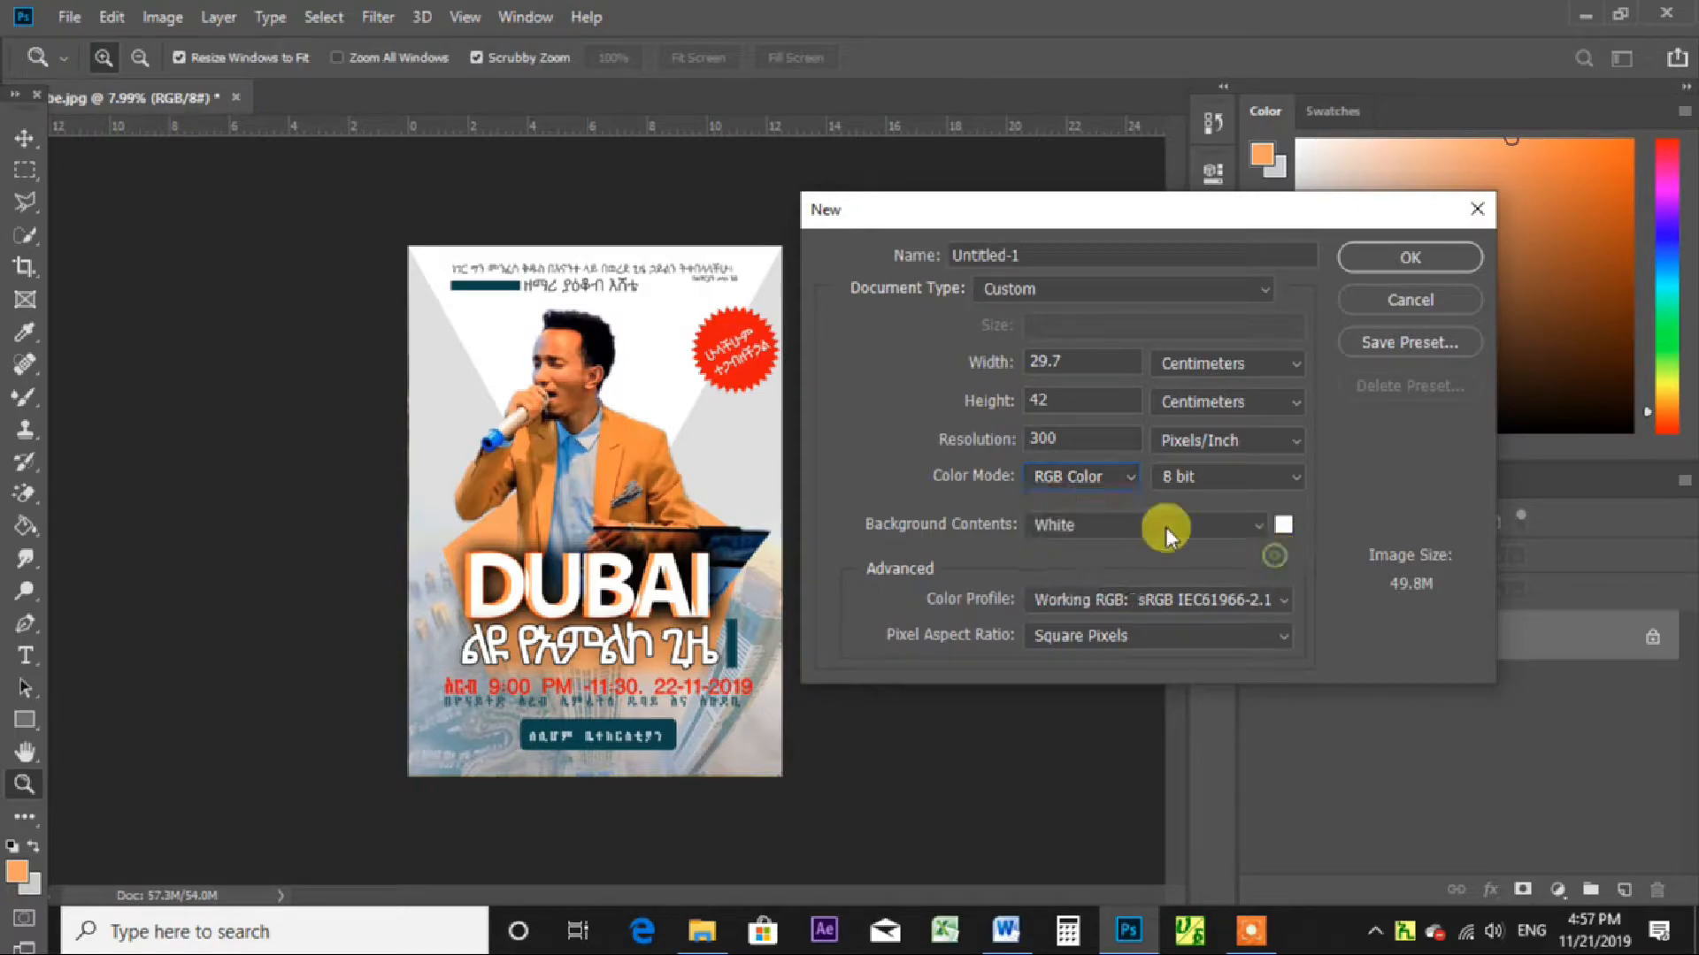
{"action": "left_click", "coordinate": [1126, 475]}
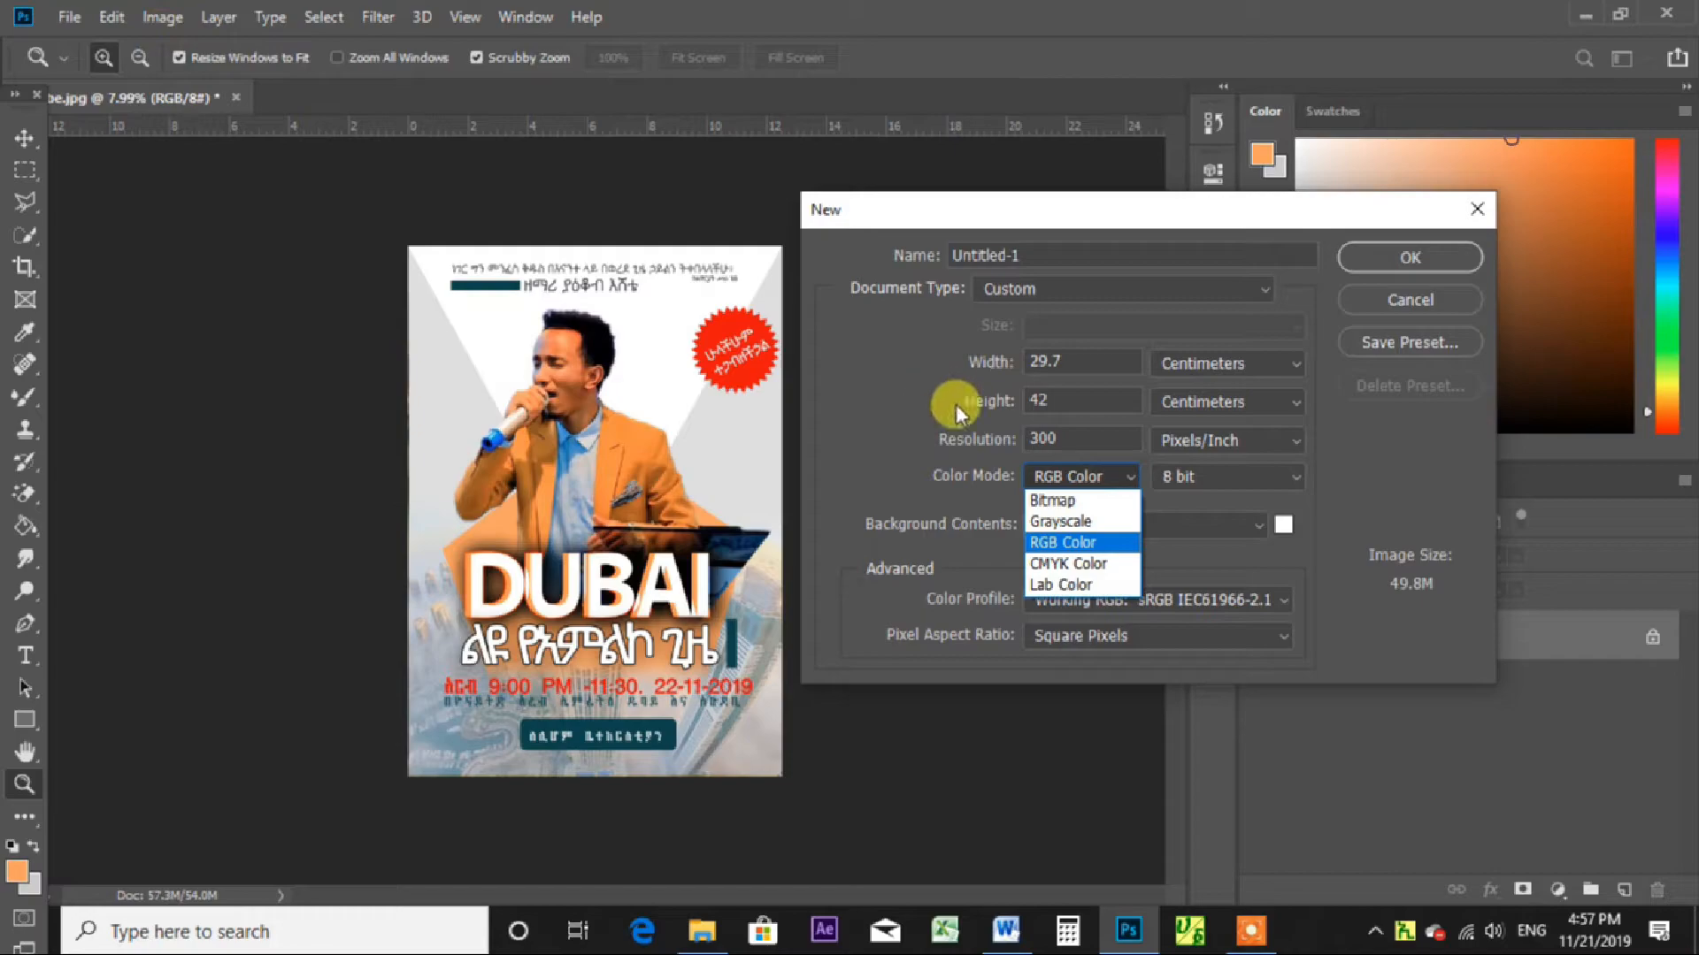
{"action": "left_click", "coordinate": [1082, 543]}
{"action": "left_click", "coordinate": [1095, 478]}
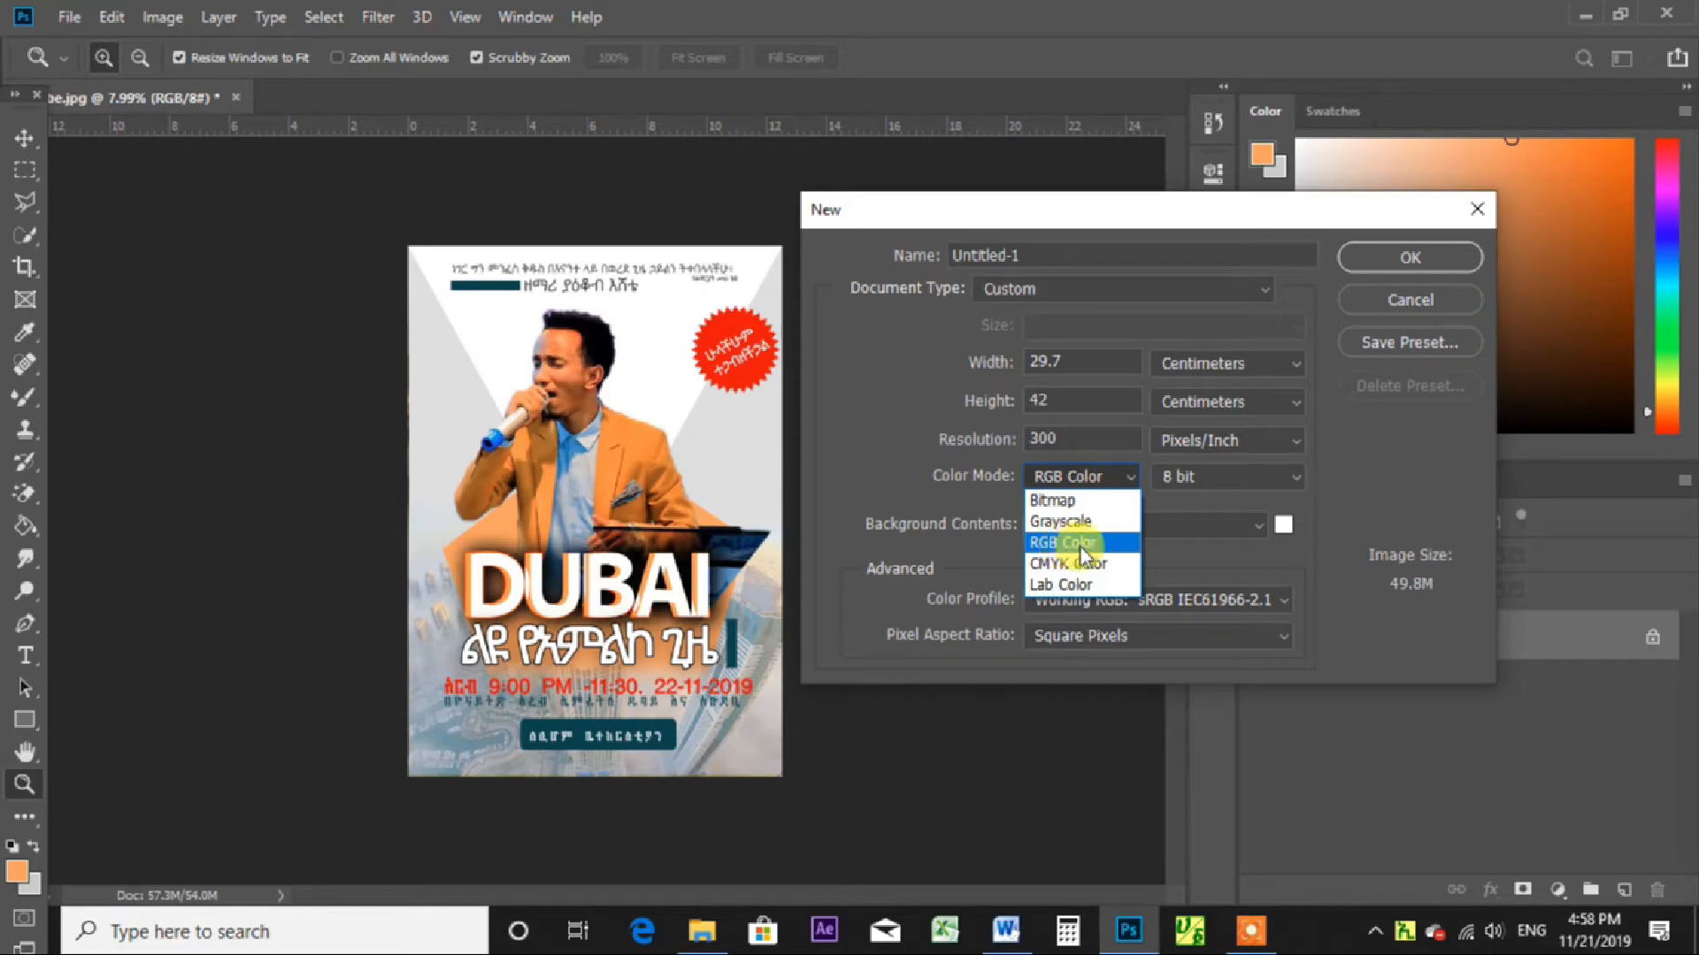
{"action": "left_click", "coordinate": [1066, 544]}
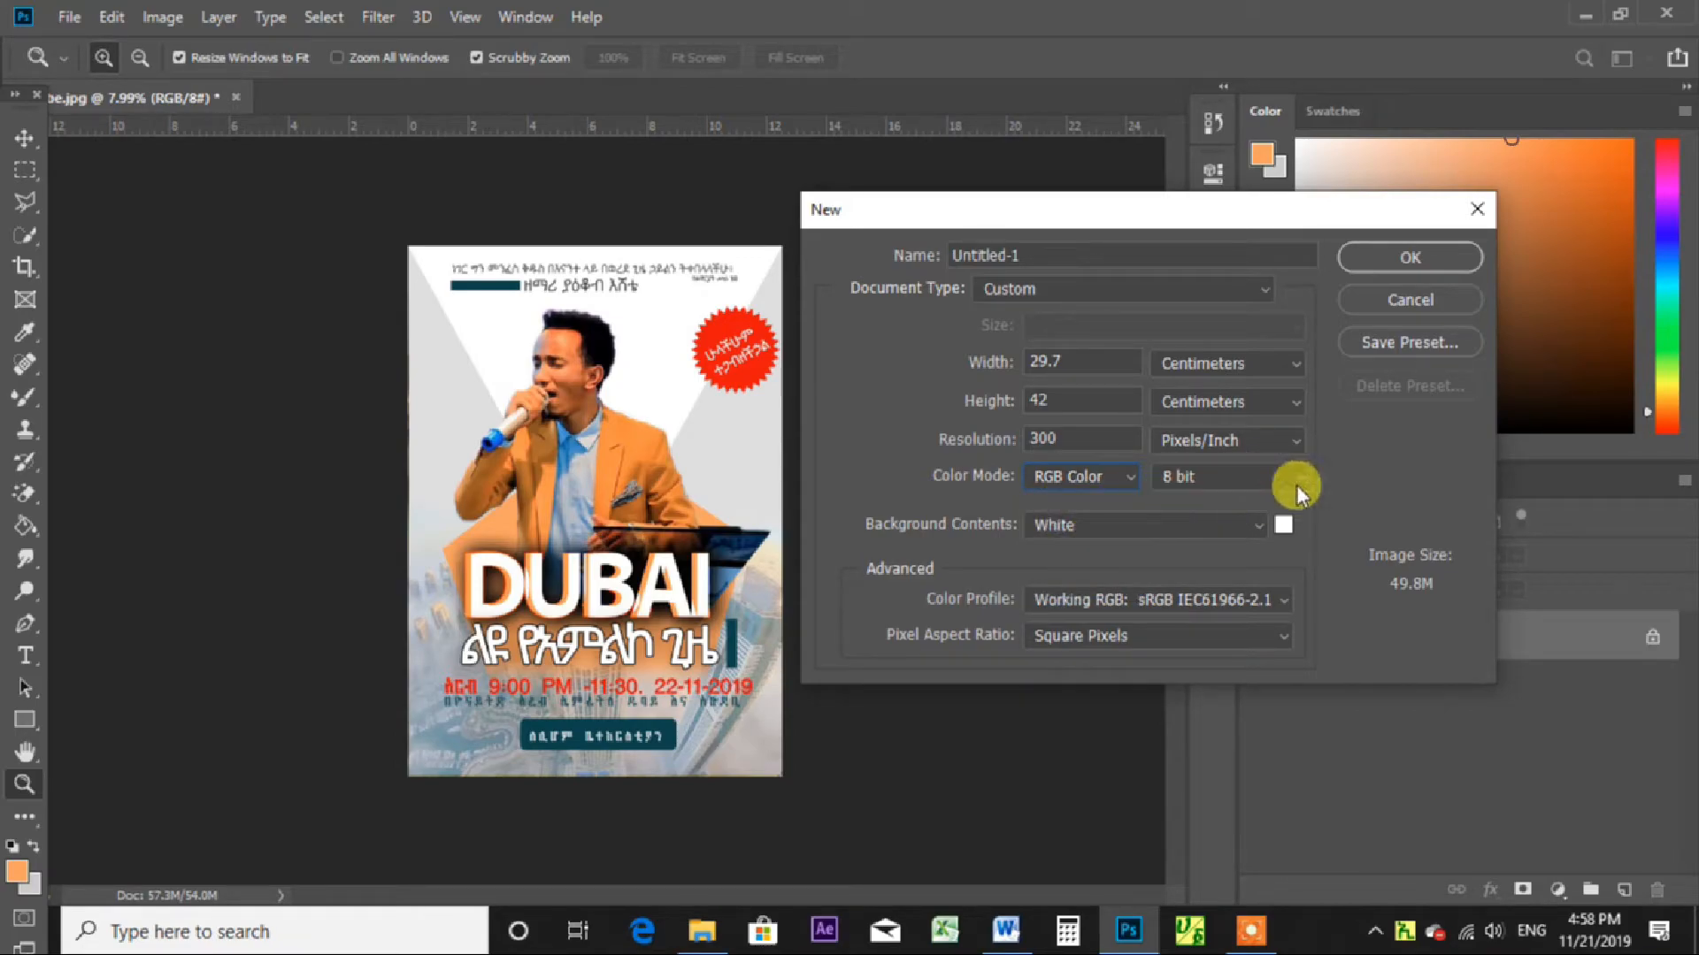
{"action": "left_click", "coordinate": [1396, 262]}
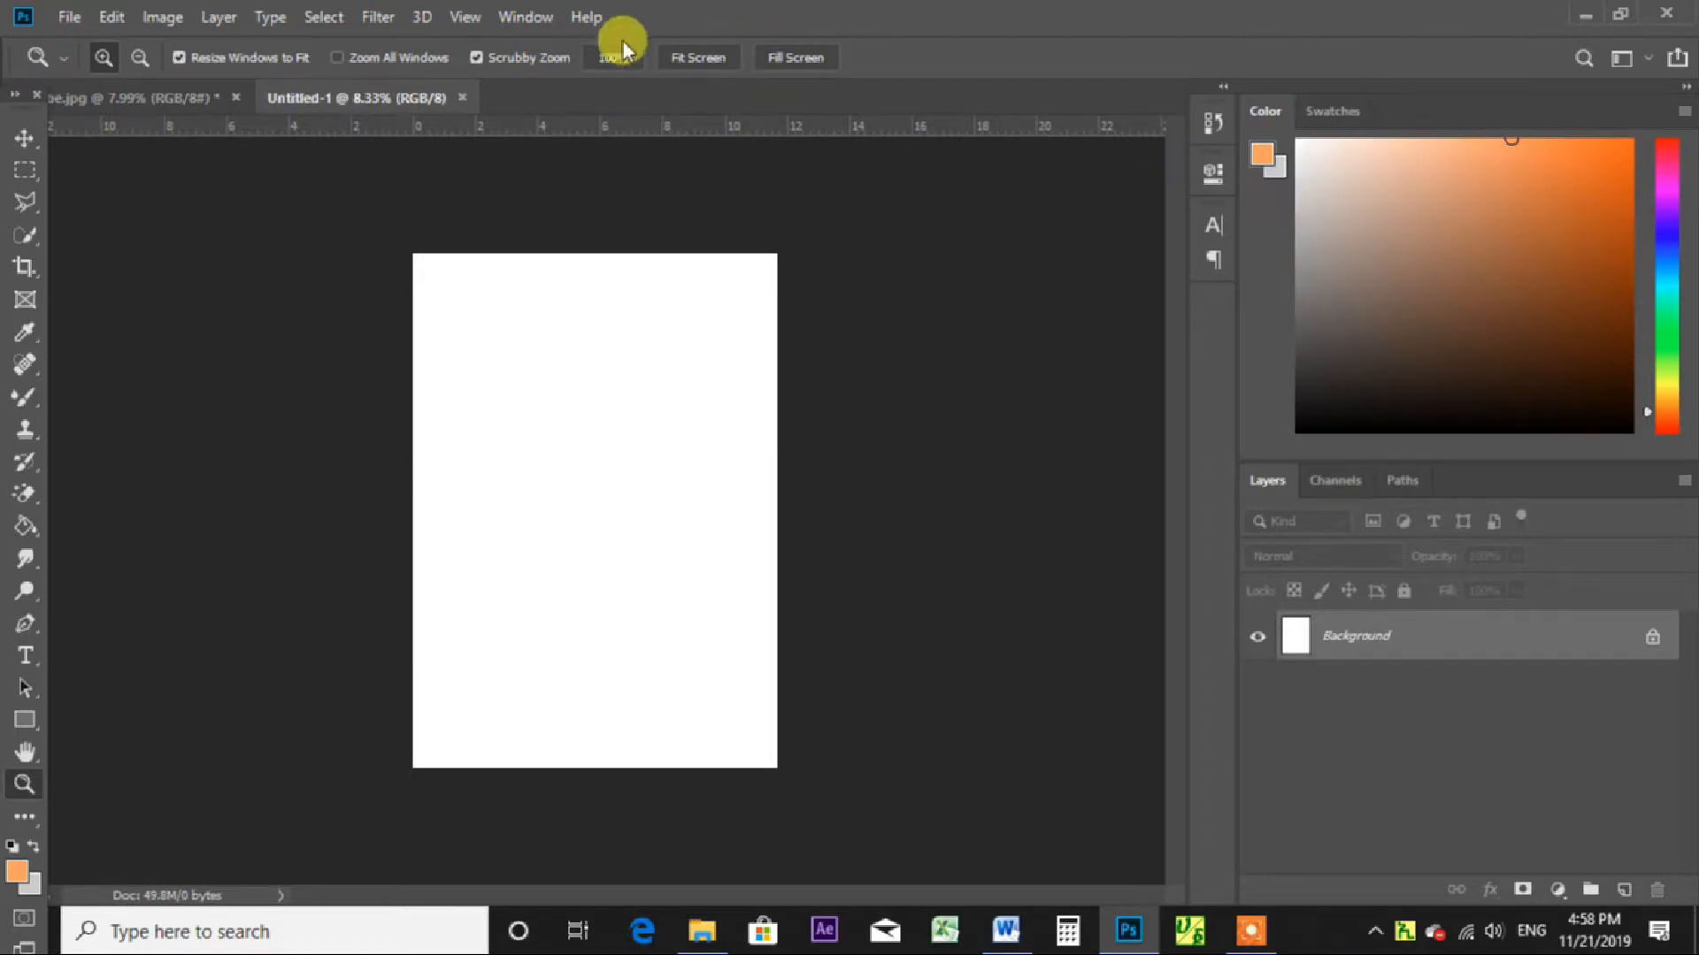
{"action": "left_click", "coordinate": [523, 330]}
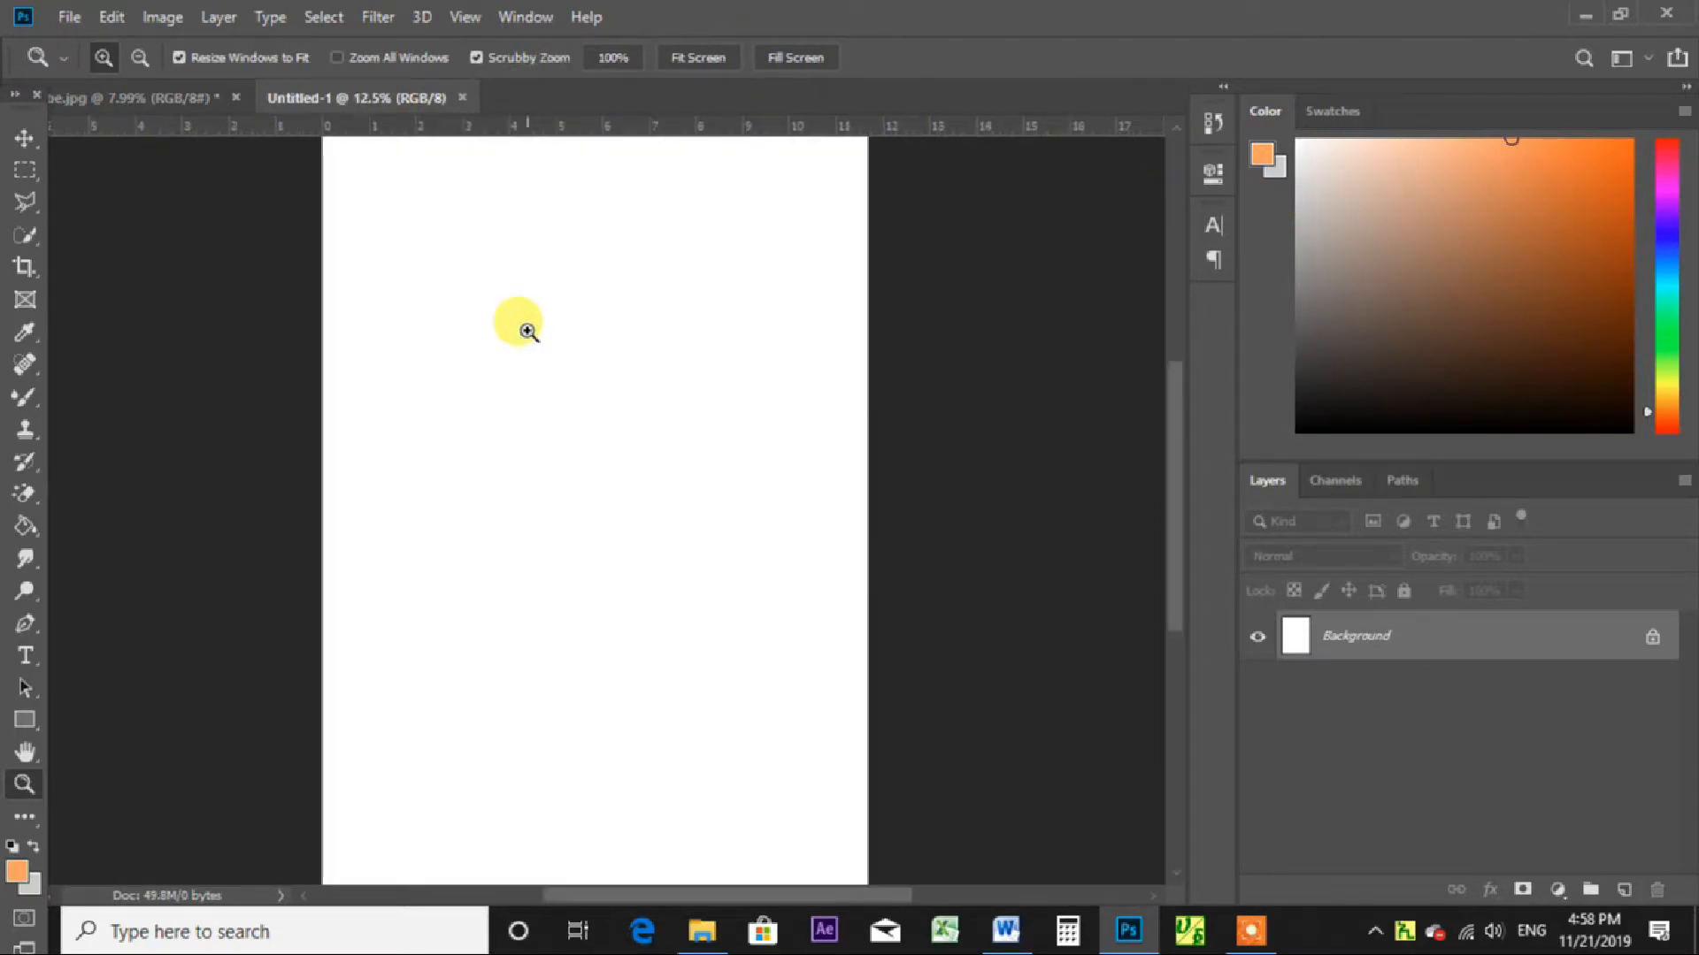
{"action": "left_click", "coordinate": [656, 347]}
{"action": "left_click_drag", "start_coordinate": [704, 305], "coordinate": [646, 365]}
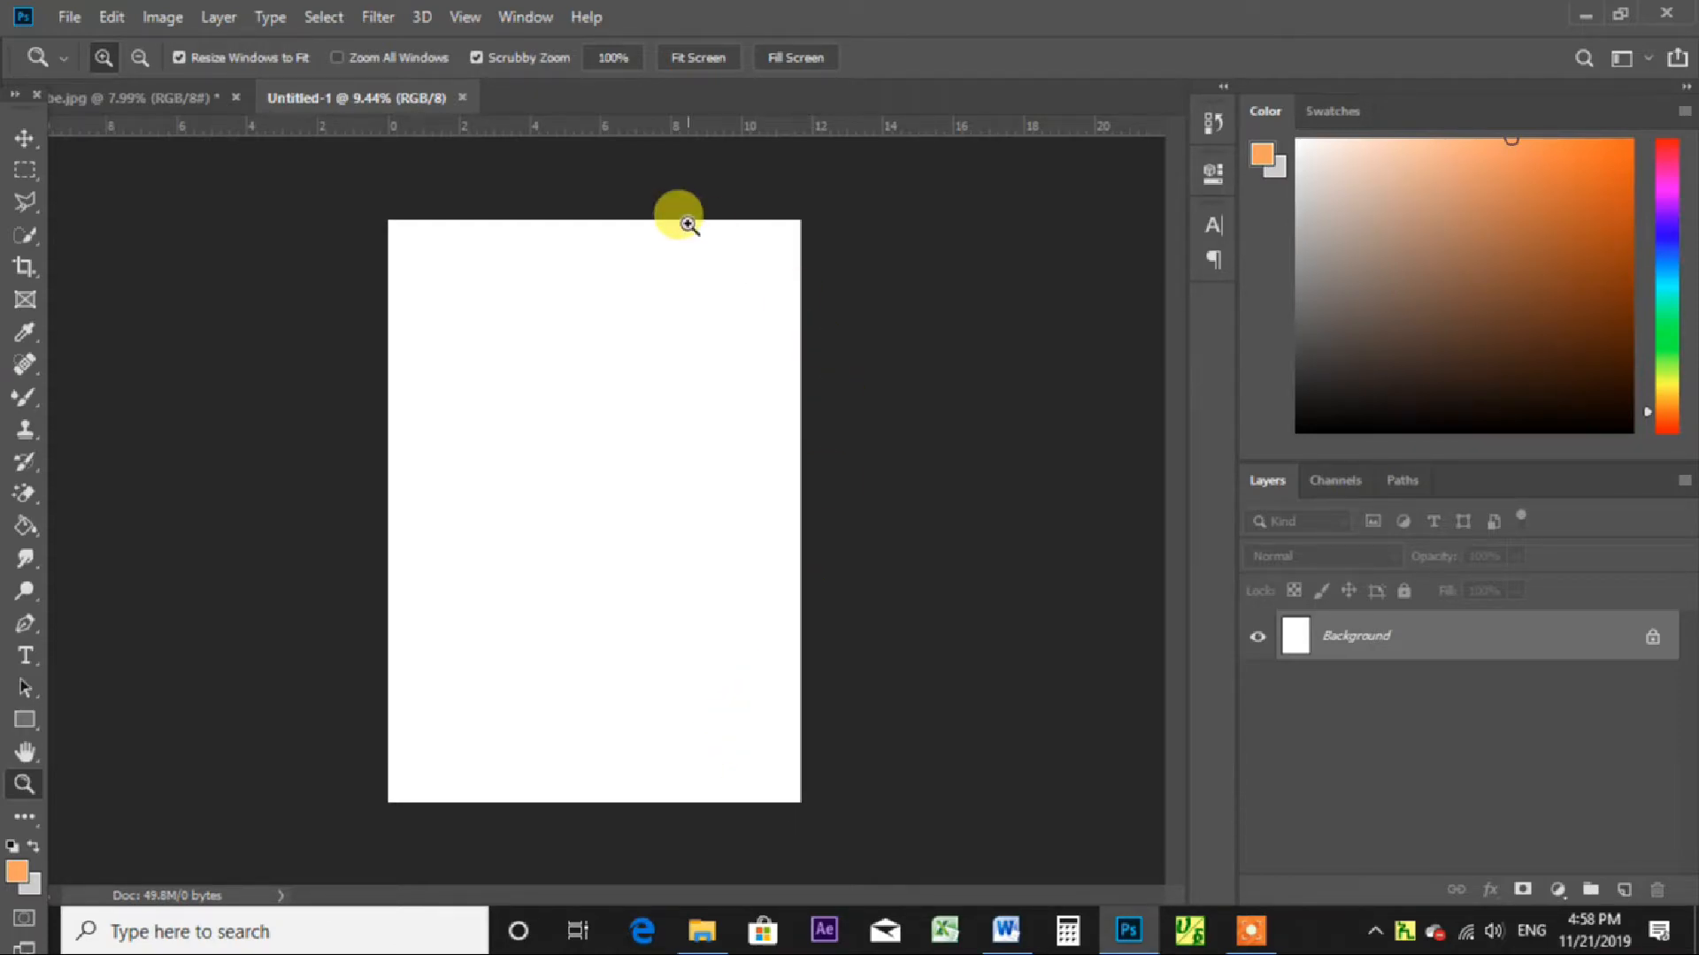
{"action": "left_click_drag", "start_coordinate": [636, 316], "coordinate": [634, 353]}
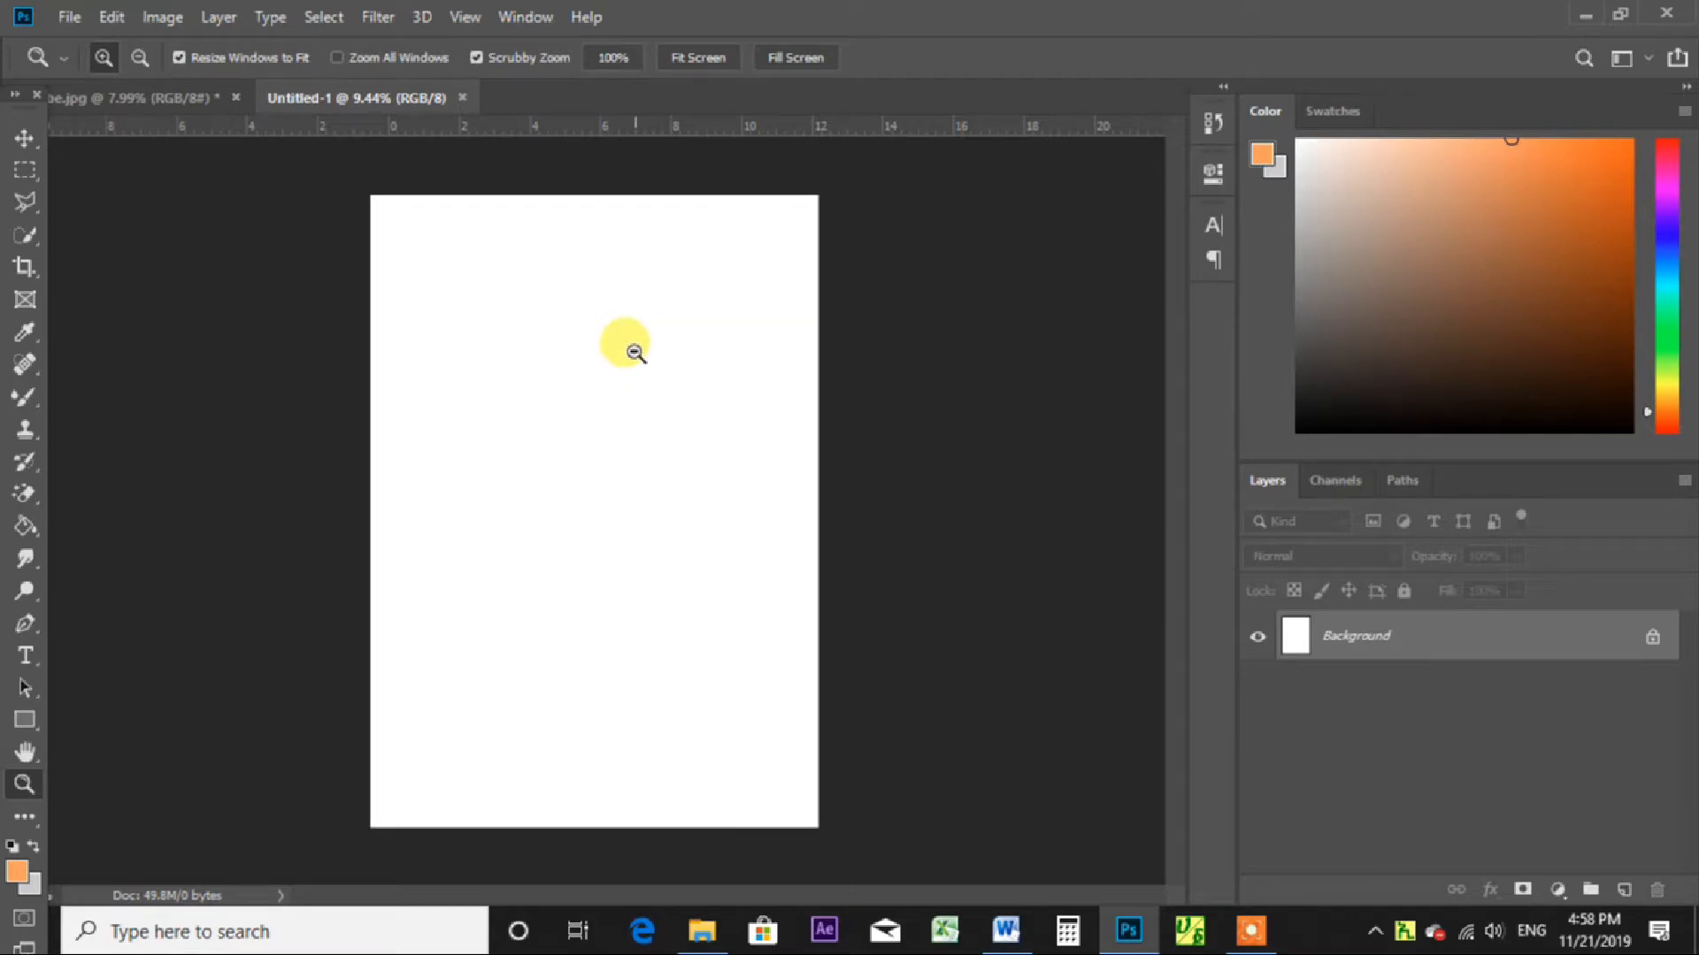
{"action": "left_click", "coordinate": [125, 99]}
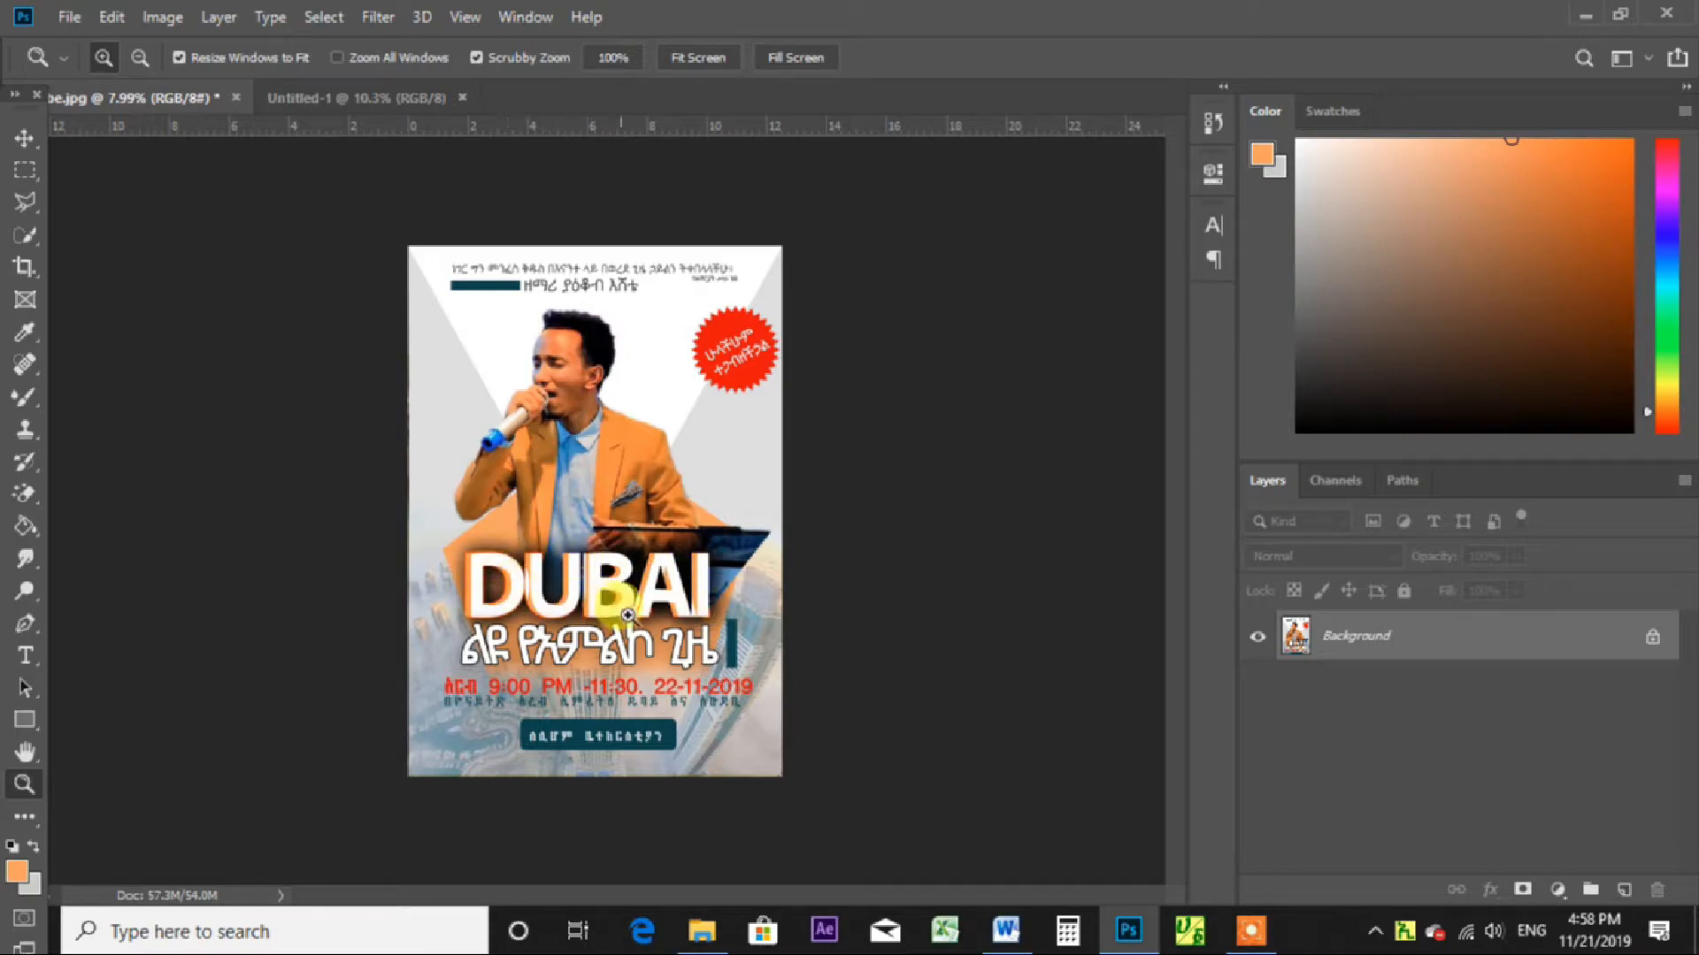
{"action": "left_click_drag", "start_coordinate": [504, 584], "coordinate": [539, 588]}
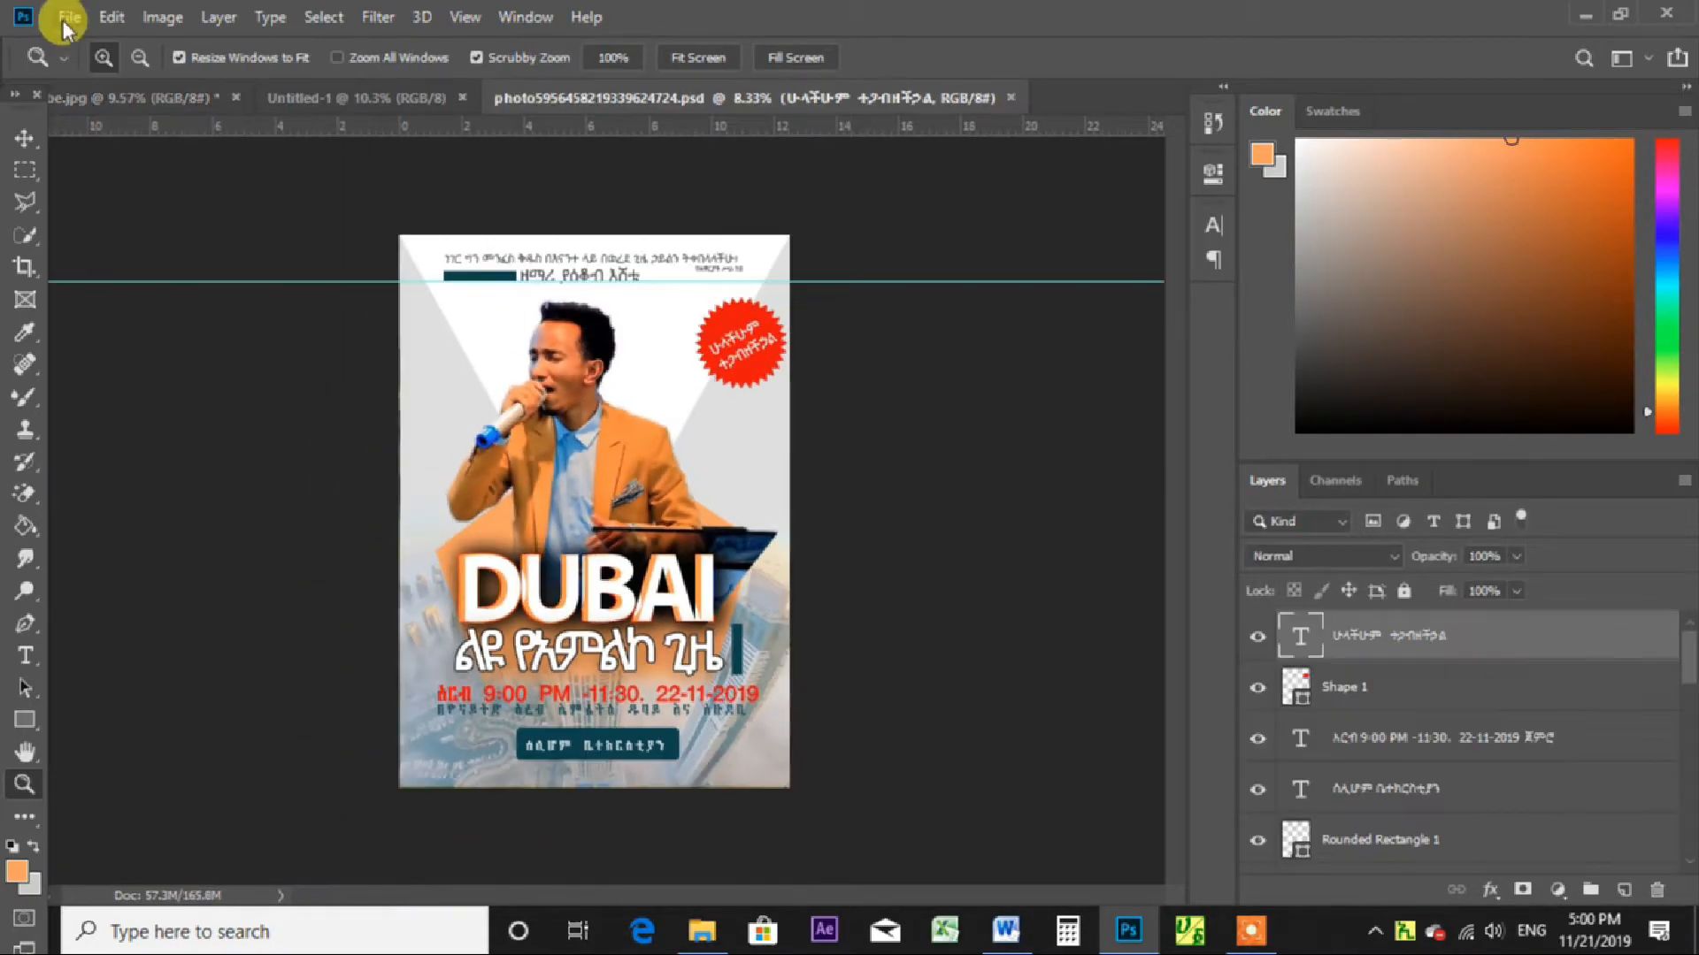
{"action": "left_click", "coordinate": [67, 18]}
{"action": "left_click", "coordinate": [98, 63]}
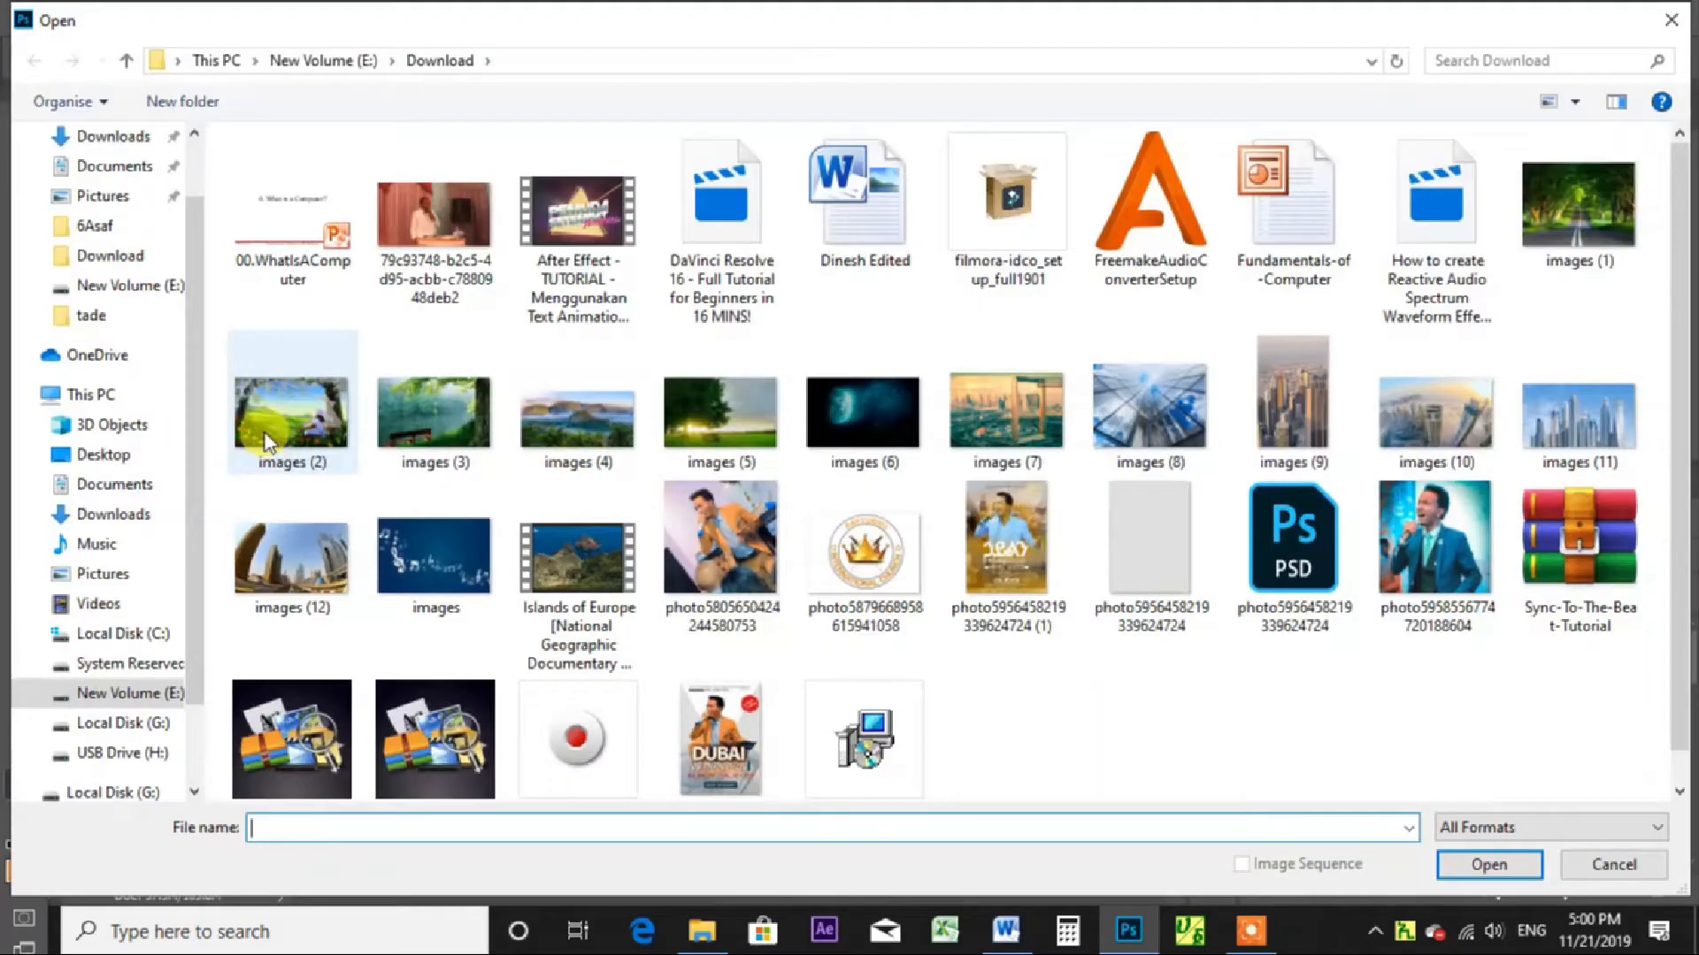
{"action": "left_click", "coordinate": [748, 531]}
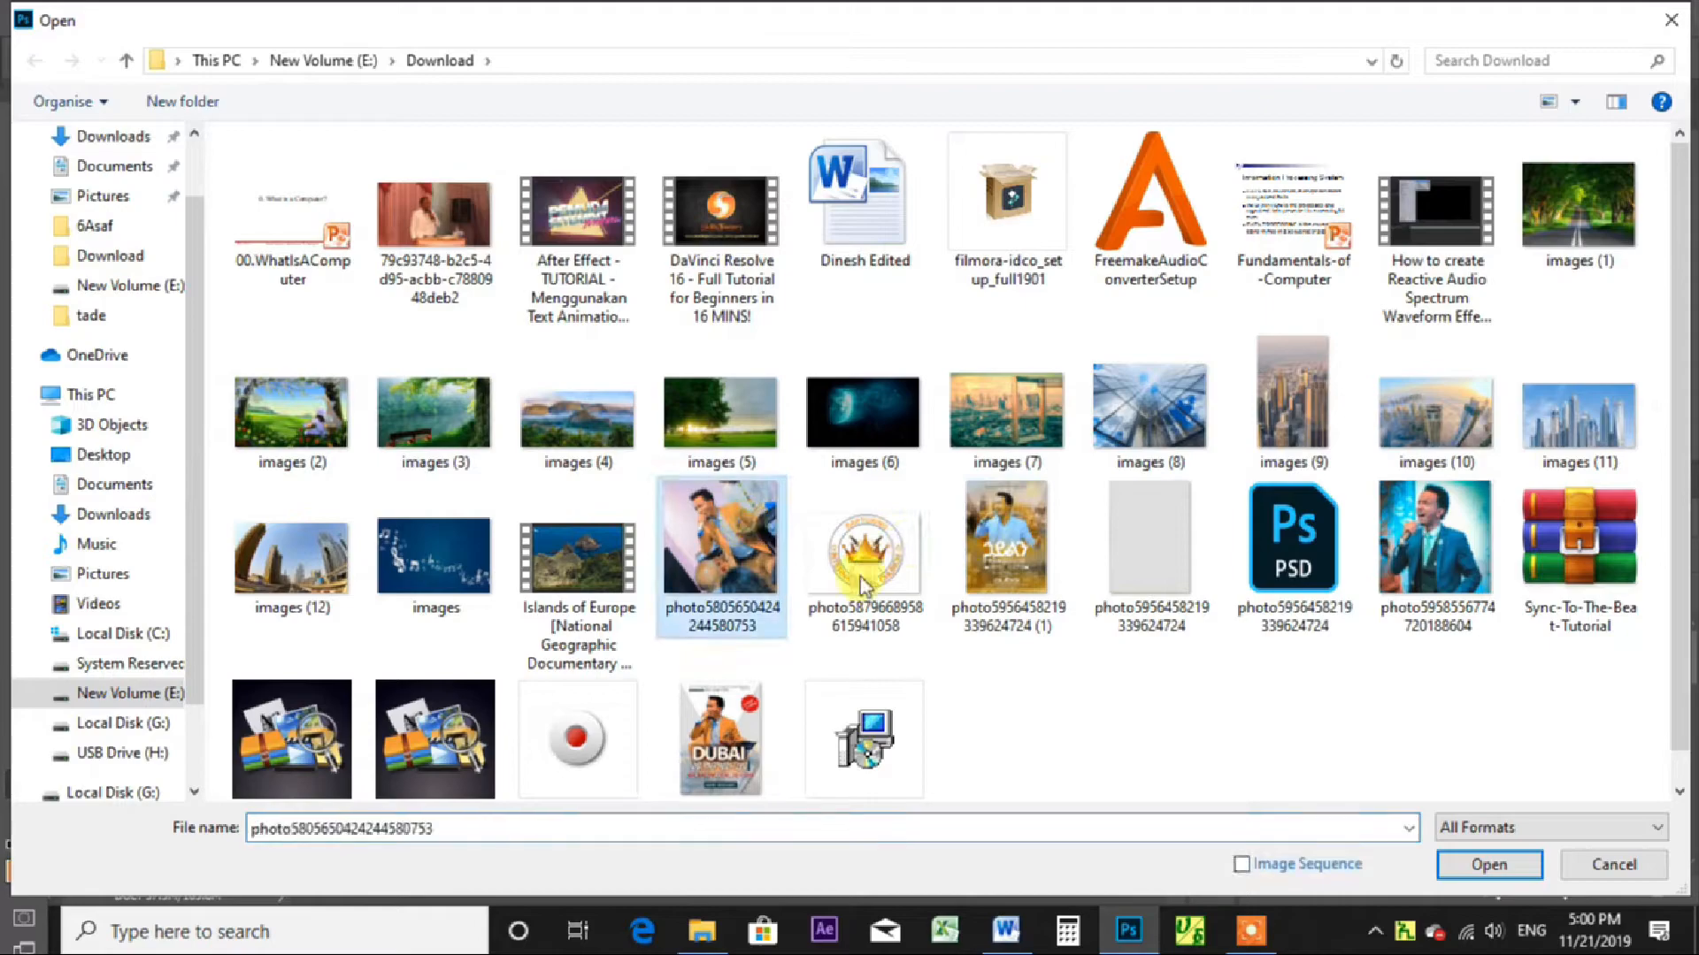
{"action": "left_click", "coordinate": [1493, 863]}
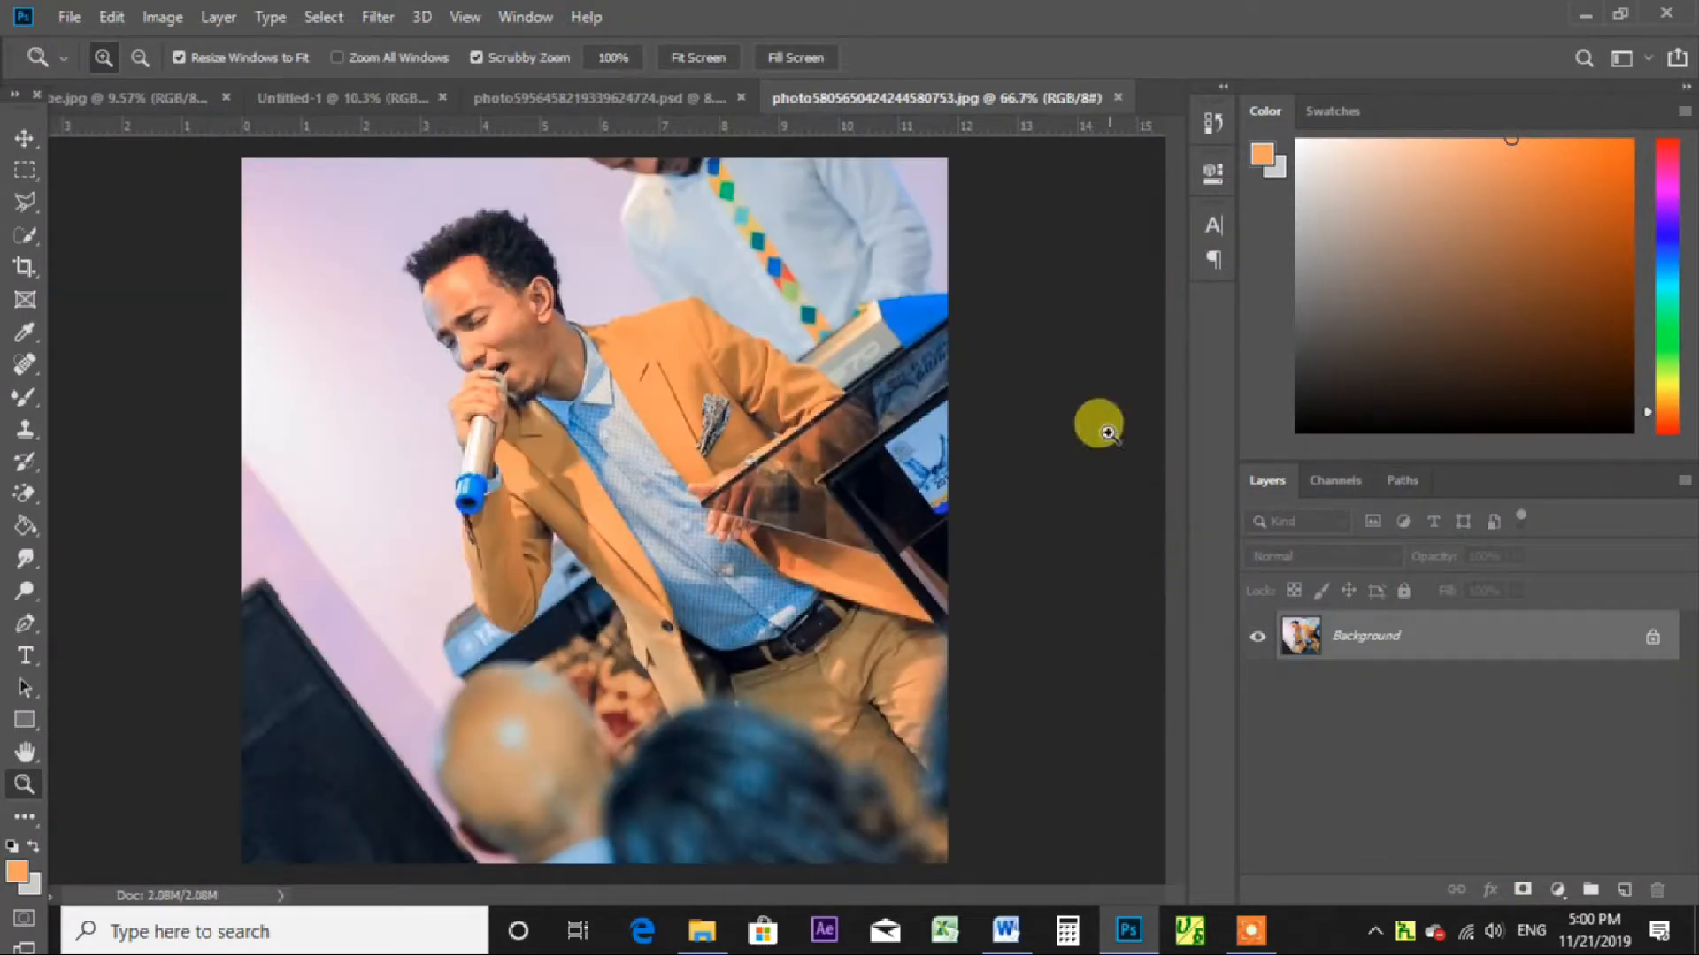
Select the singer with his microphone, orange jacket and the lectern in front of him using the Quick Selection tool.
{"action": "left_click_drag", "start_coordinate": [460, 324], "coordinate": [468, 431]}
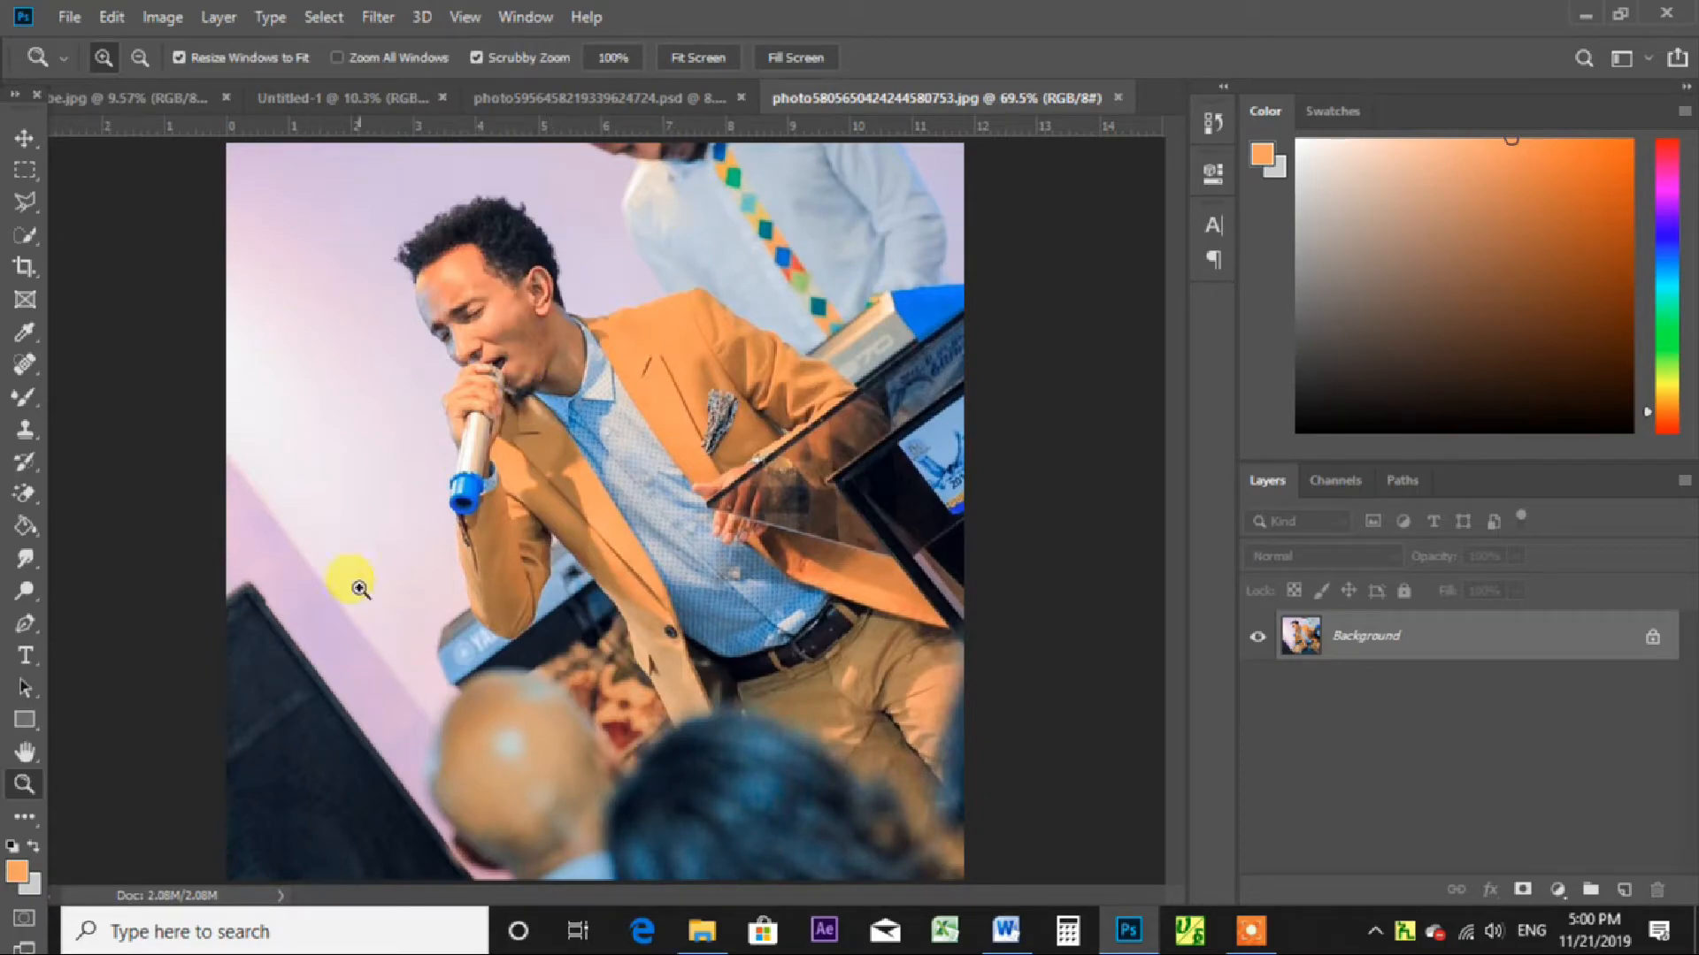
{"action": "left_click", "coordinate": [27, 239]}
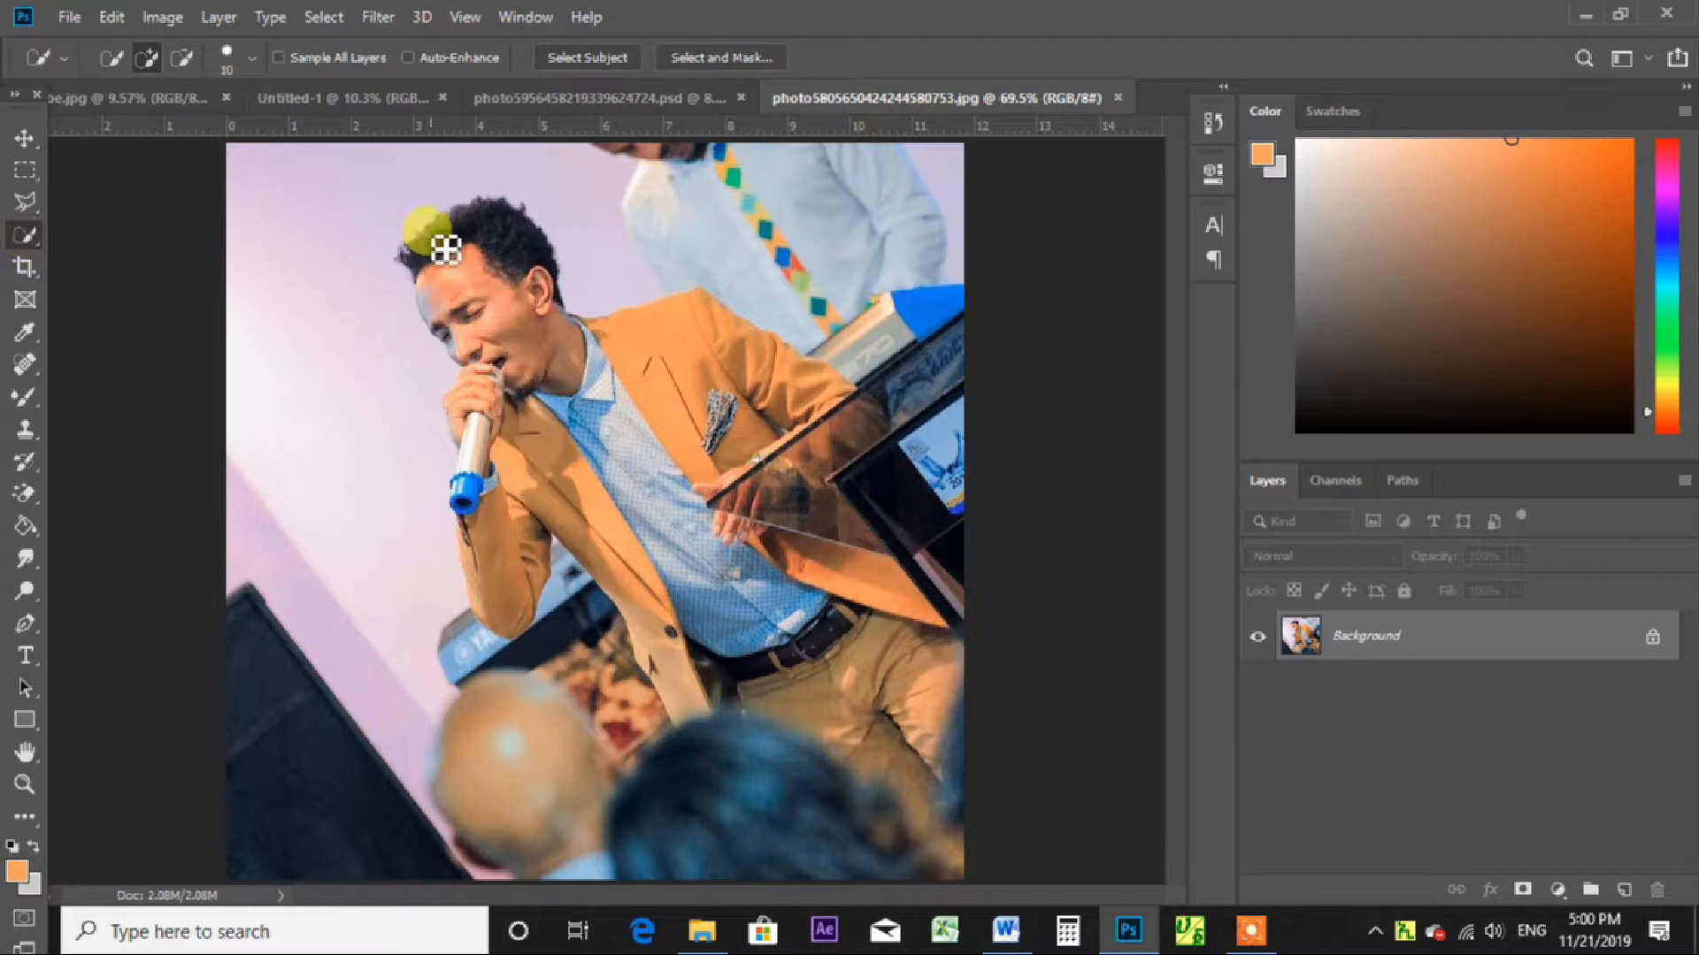
{"action": "mouse_move", "coordinate": [415, 261]}
{"action": "left_mouse_down"}
{"action": "mouse_move", "coordinate": [484, 198]}
{"action": "mouse_move", "coordinate": [548, 325]}
{"action": "mouse_move", "coordinate": [586, 341]}
{"action": "mouse_move", "coordinate": [670, 324]}
{"action": "mouse_move", "coordinate": [765, 360]}
{"action": "mouse_move", "coordinate": [811, 404]}
{"action": "mouse_move", "coordinate": [770, 466]}
{"action": "mouse_move", "coordinate": [726, 491]}
{"action": "mouse_move", "coordinate": [614, 508]}
{"action": "mouse_move", "coordinate": [538, 458]}
{"action": "mouse_move", "coordinate": [512, 402]}
{"action": "mouse_move", "coordinate": [484, 440]}
{"action": "mouse_move", "coordinate": [506, 591]}
{"action": "mouse_move", "coordinate": [623, 582]}
{"action": "mouse_move", "coordinate": [626, 554]}
{"action": "mouse_move", "coordinate": [677, 667]}
{"action": "mouse_move", "coordinate": [677, 572]}
{"action": "mouse_move", "coordinate": [730, 623]}
{"action": "mouse_move", "coordinate": [695, 678]}
{"action": "mouse_move", "coordinate": [788, 618]}
{"action": "mouse_move", "coordinate": [888, 593]}
{"action": "mouse_move", "coordinate": [902, 483]}
{"action": "left_mouse_up"}
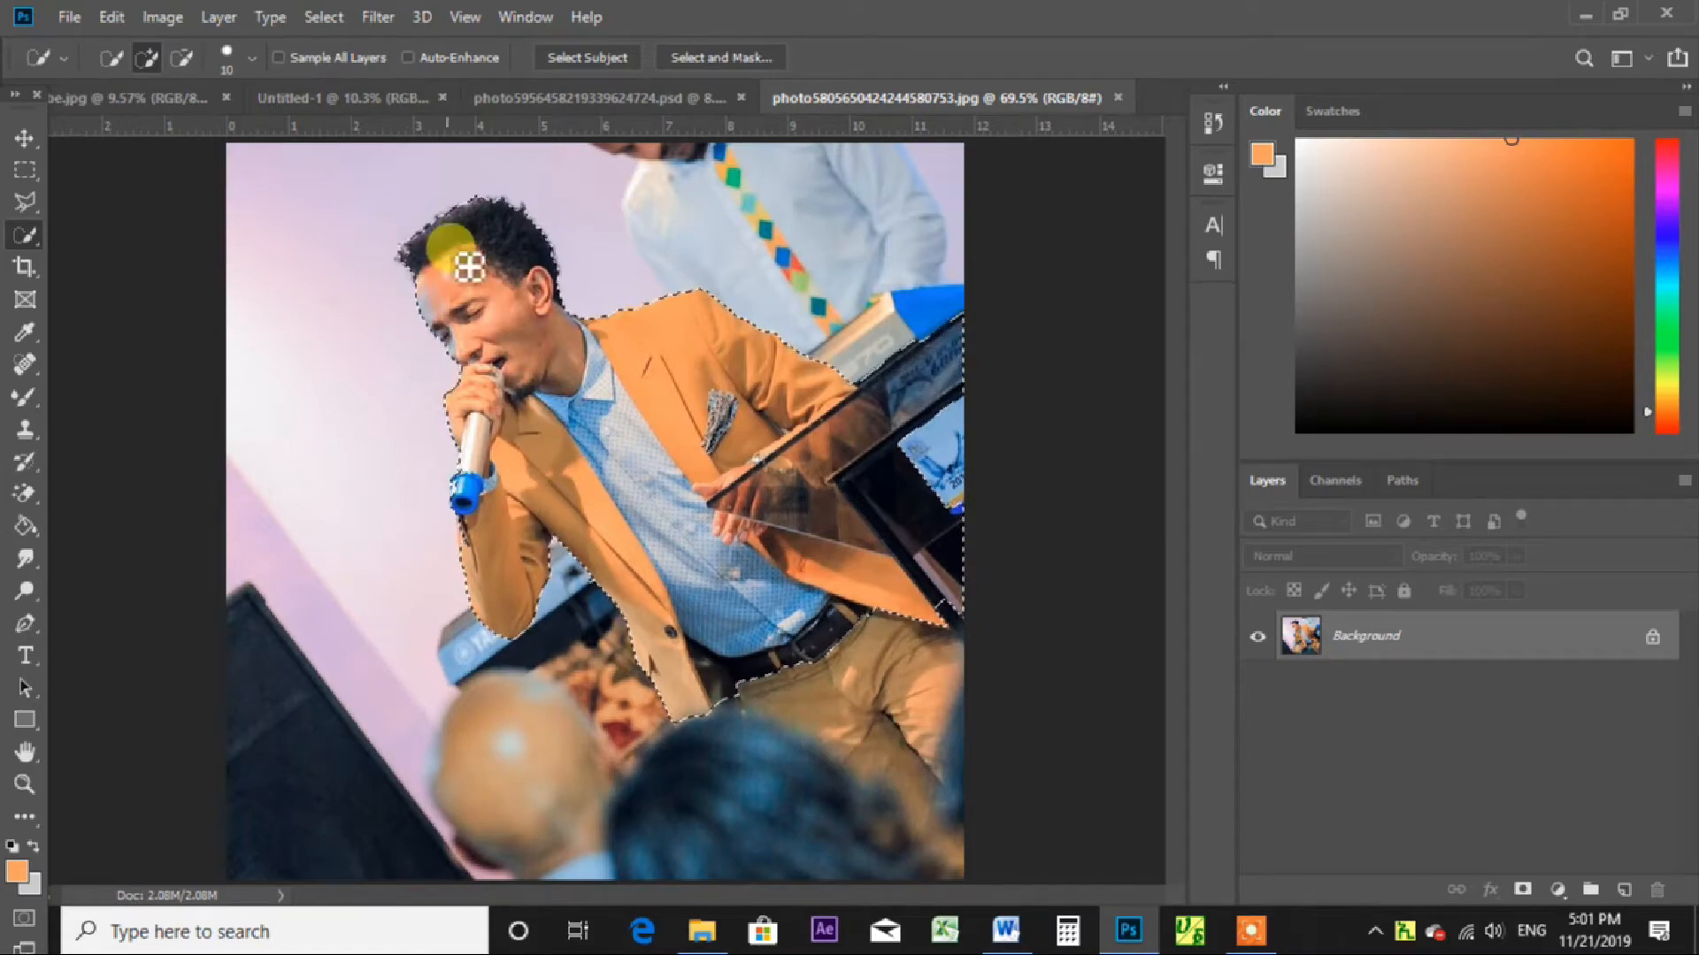
Mask away the background around the selected singer and feather the mask edge by 1.7 px with Select and Mask.
{"action": "left_click", "coordinate": [1524, 891]}
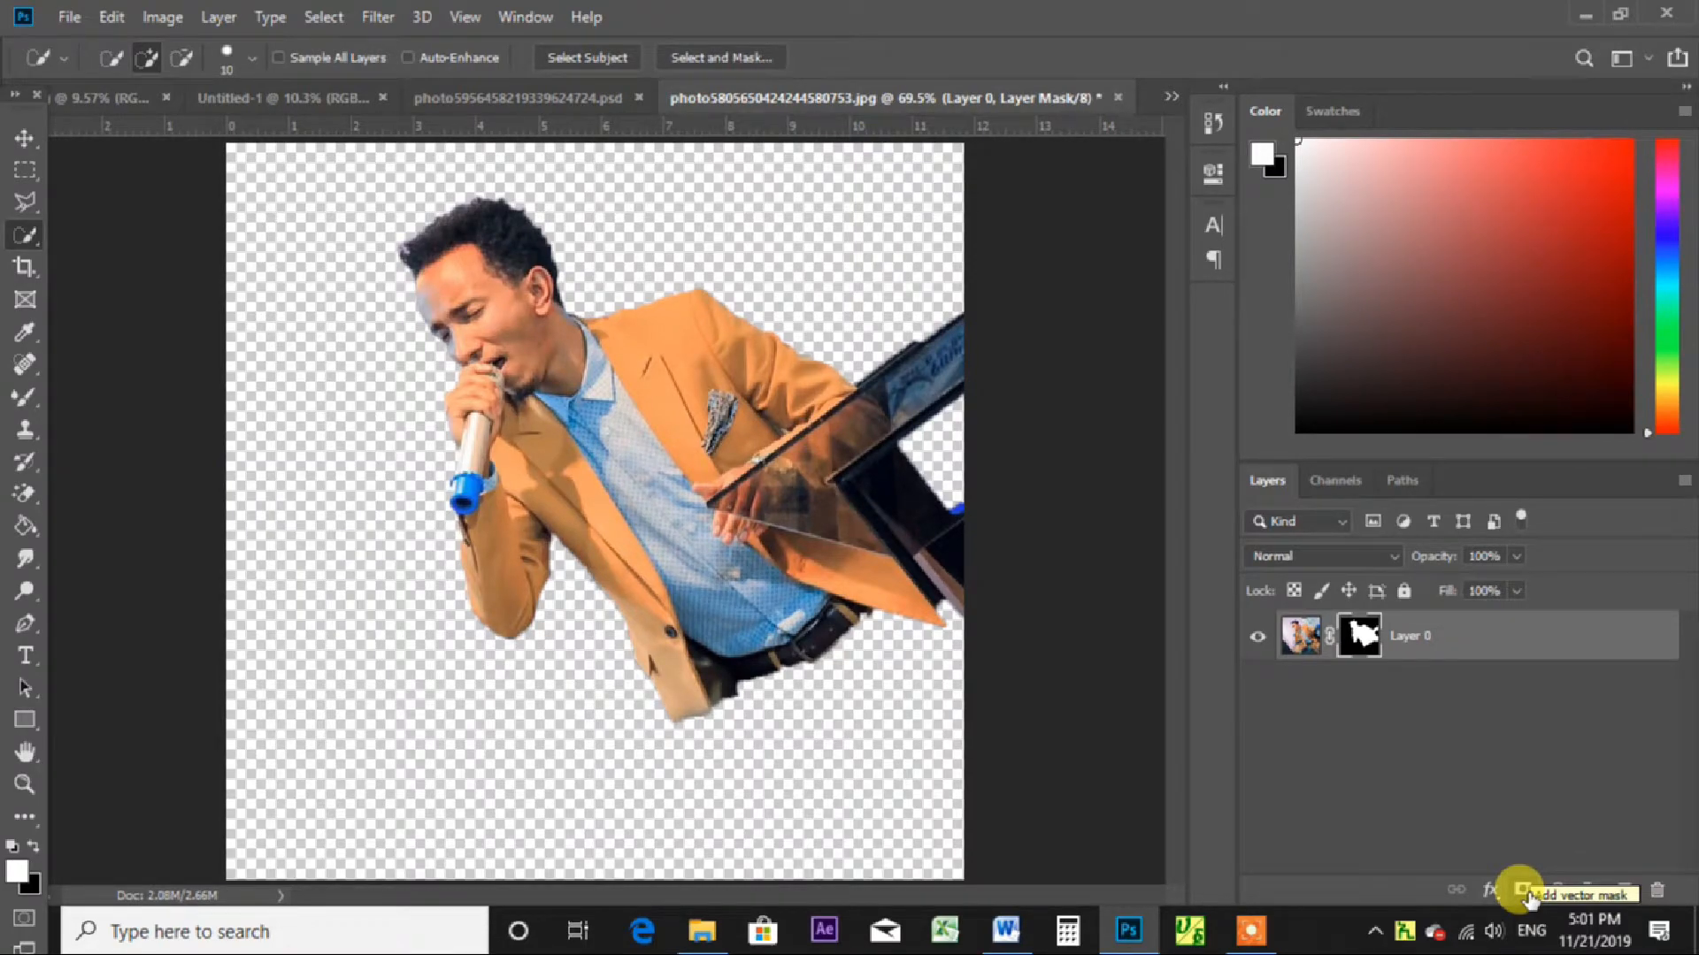
{"action": "right_click", "coordinate": [1334, 637]}
{"action": "left_click", "coordinate": [1406, 809]}
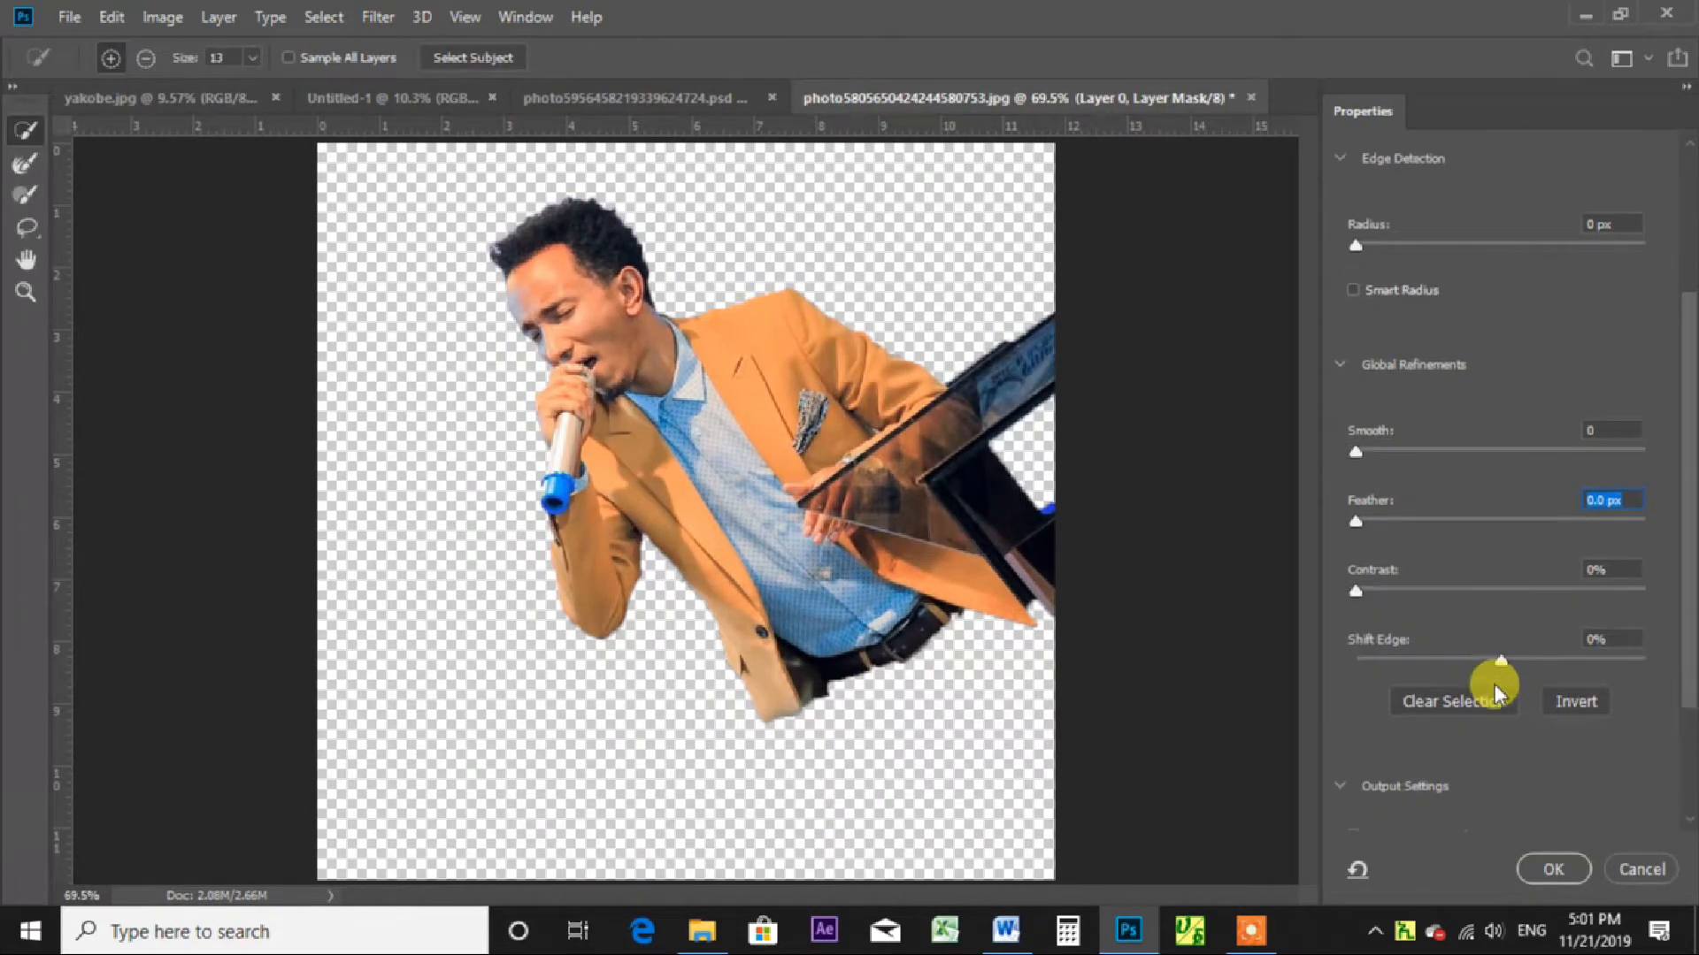
{"action": "left_click_drag", "start_coordinate": [1358, 500], "coordinate": [1380, 502]}
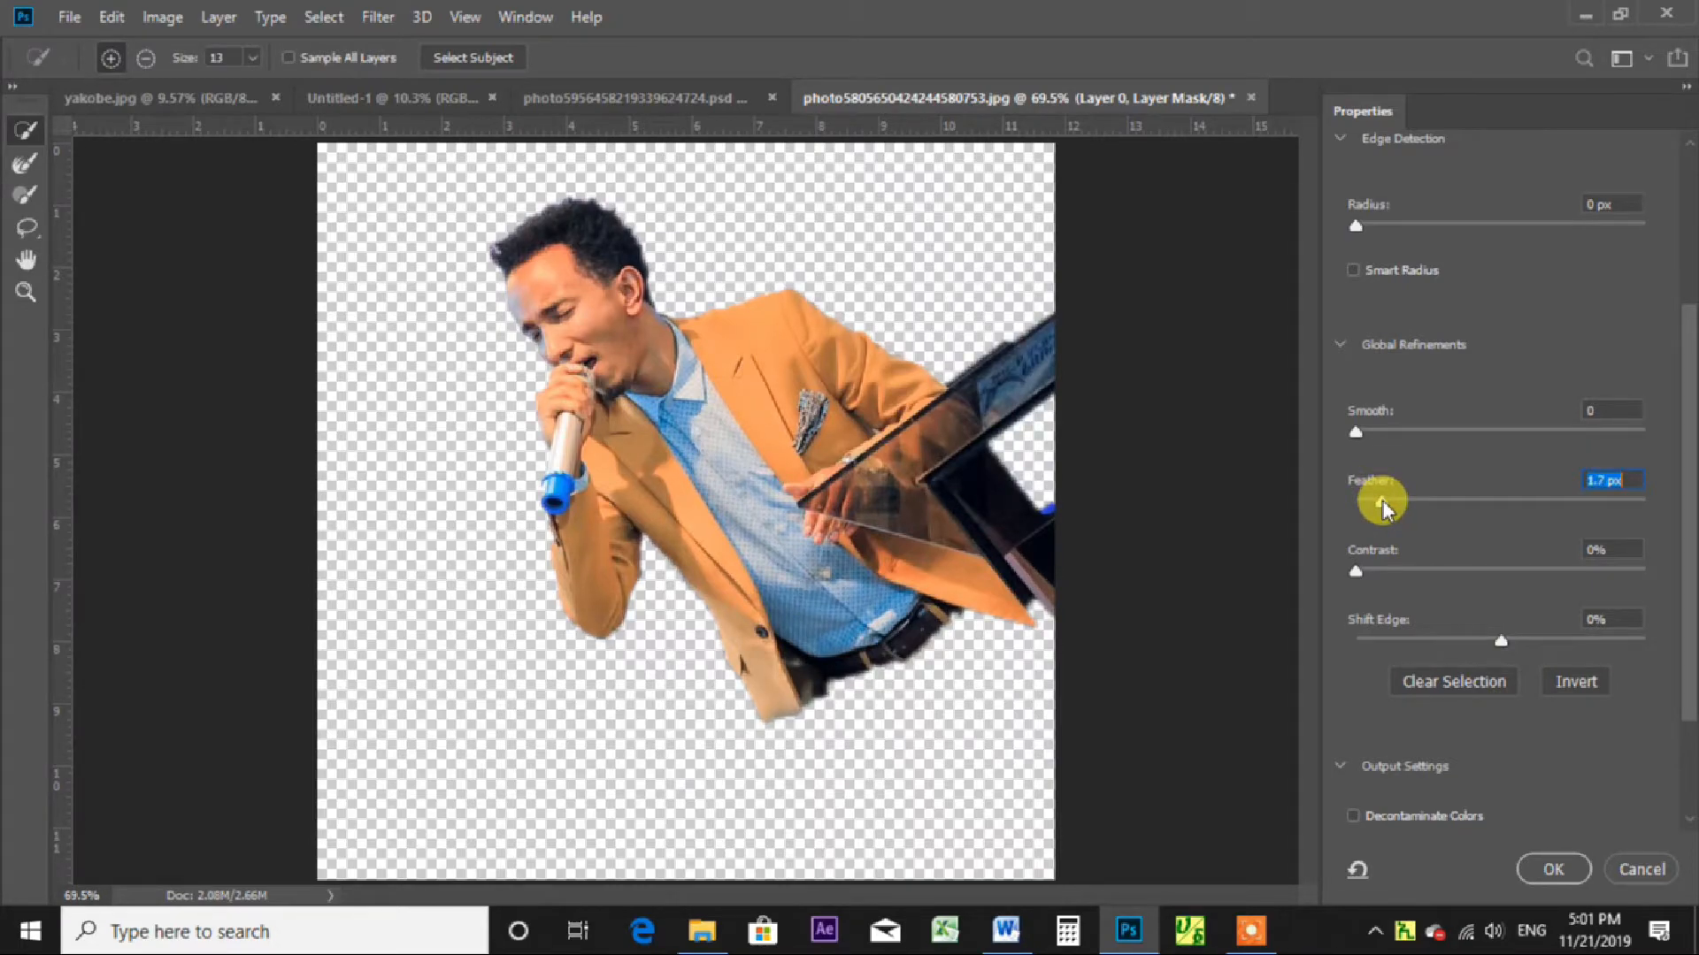
{"action": "mouse_move", "coordinate": [1382, 501]}
{"action": "left_mouse_down"}
{"action": "mouse_move", "coordinate": [1357, 508]}
{"action": "mouse_move", "coordinate": [1383, 516]}
{"action": "left_mouse_up"}
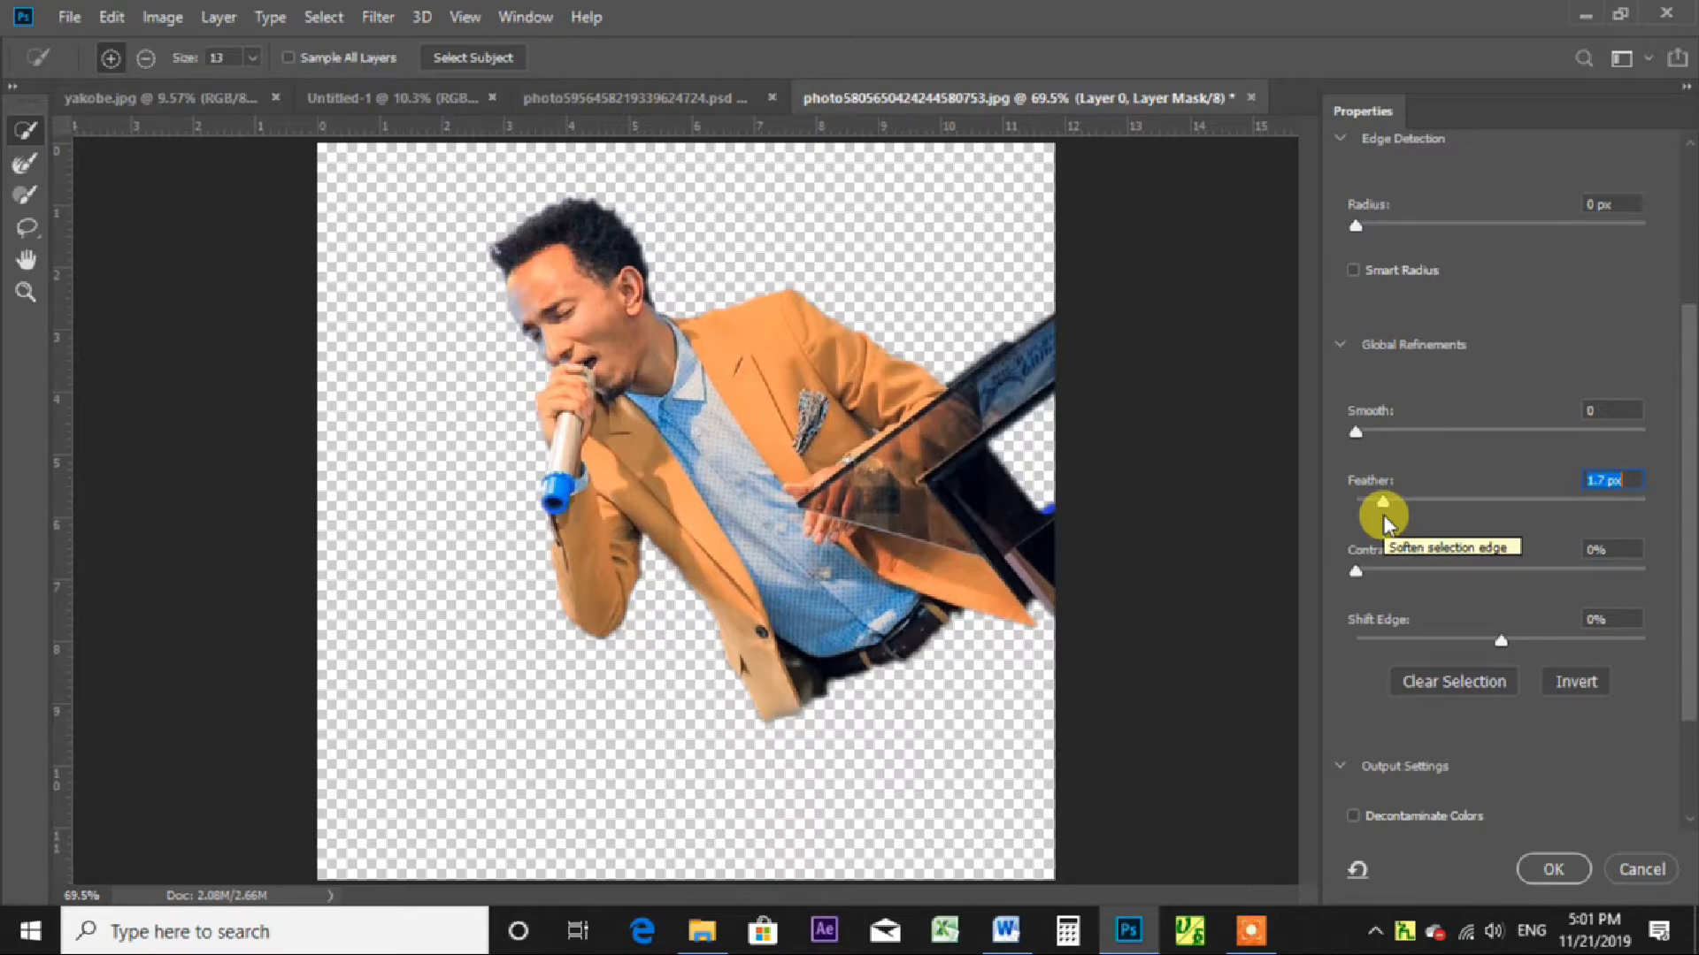
{"action": "left_click", "coordinate": [1554, 869]}
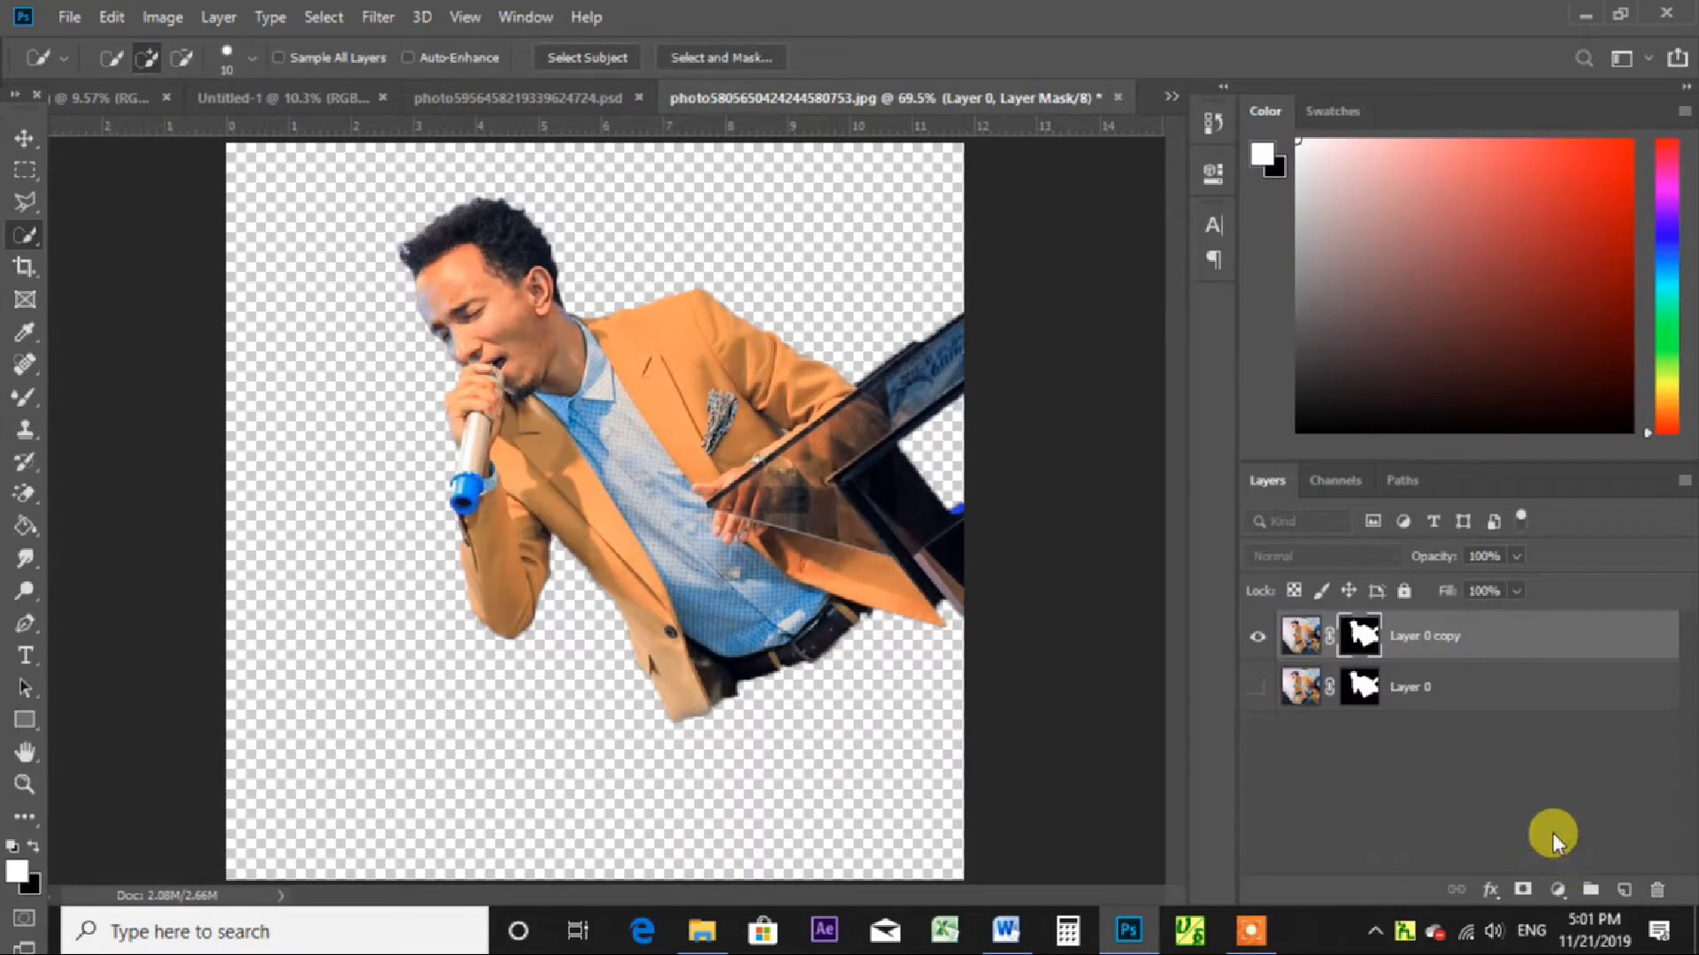
Delete the hidden Layer 0 and apply the layer mask of Layer 0 copy permanently.
{"action": "left_click", "coordinate": [1405, 688]}
{"action": "key", "text": "Delete"}
{"action": "right_click", "coordinate": [1353, 635]}
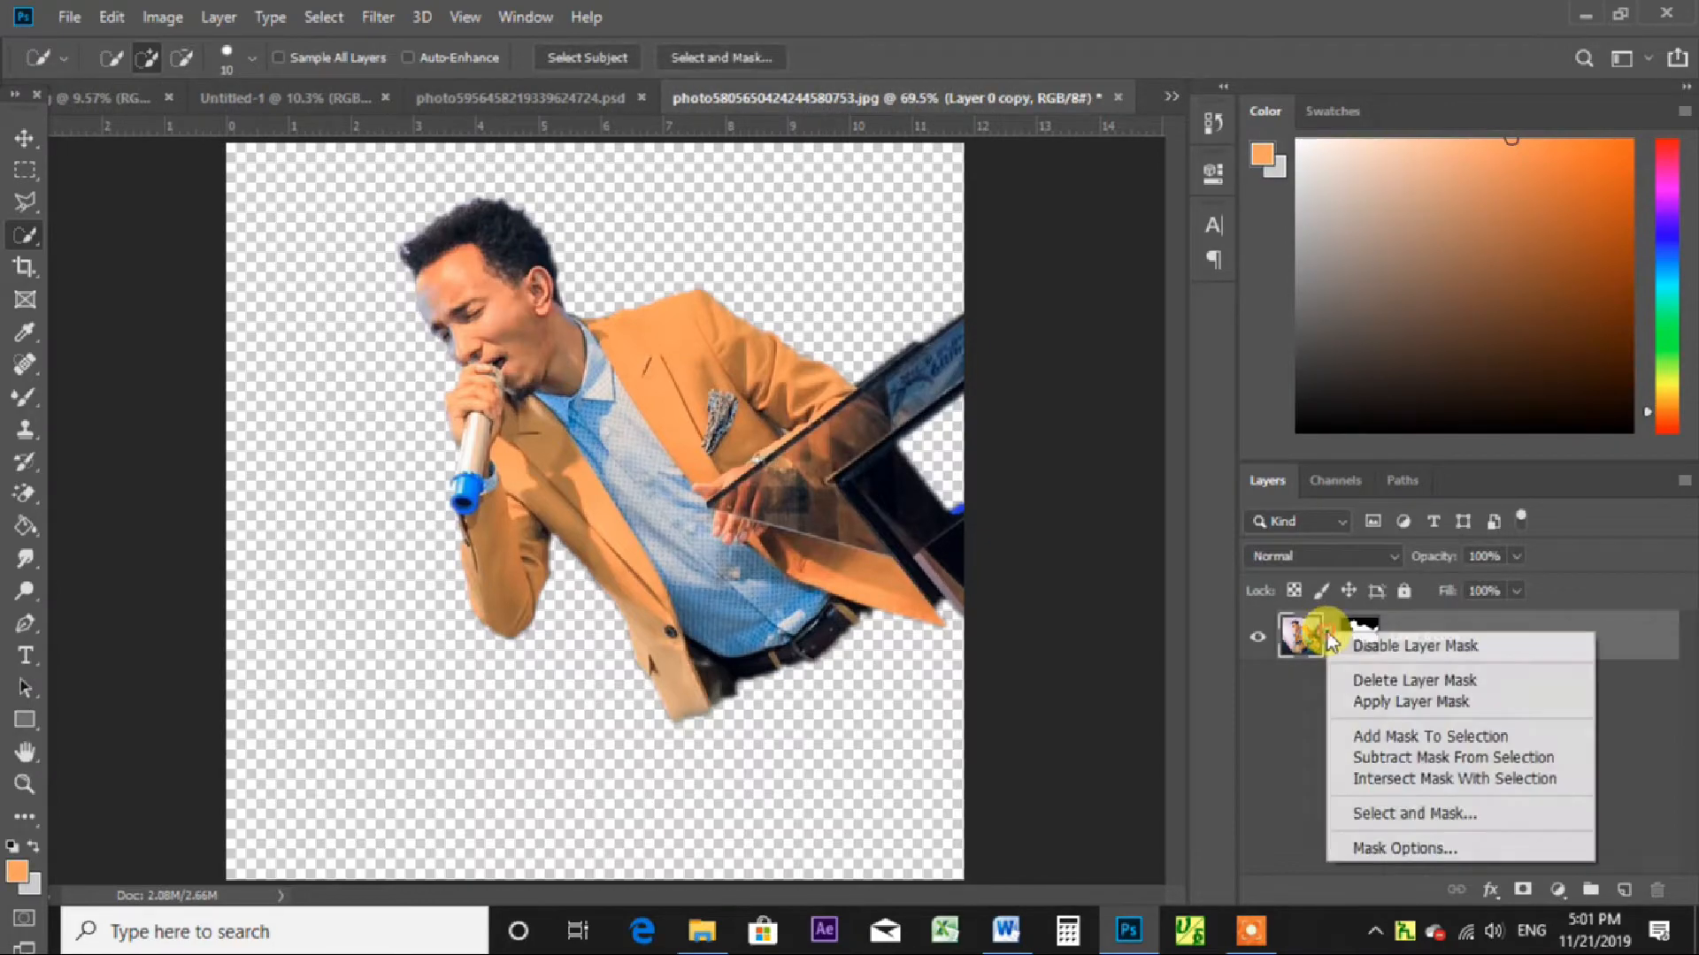
{"action": "left_click", "coordinate": [1393, 699]}
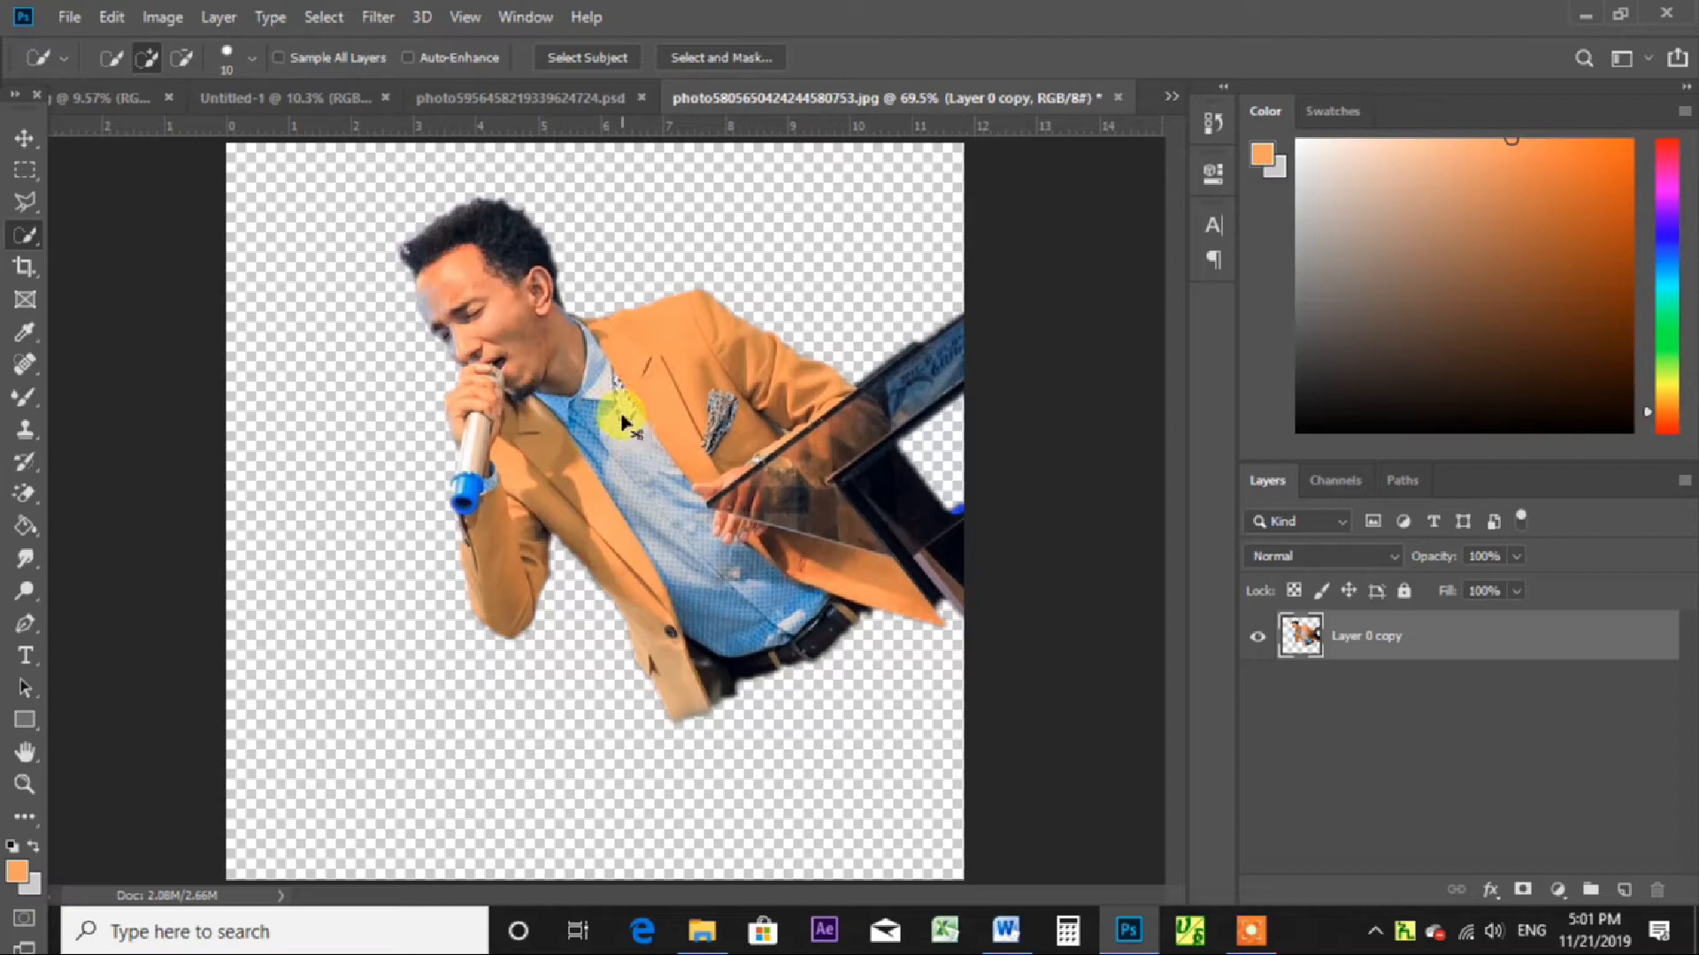
Try to move the cut-out singer within his photo document and rotate him upright by about 32.6°.
{"action": "left_click", "coordinate": [21, 139]}
{"action": "left_click_drag", "start_coordinate": [722, 455], "coordinate": [647, 556]}
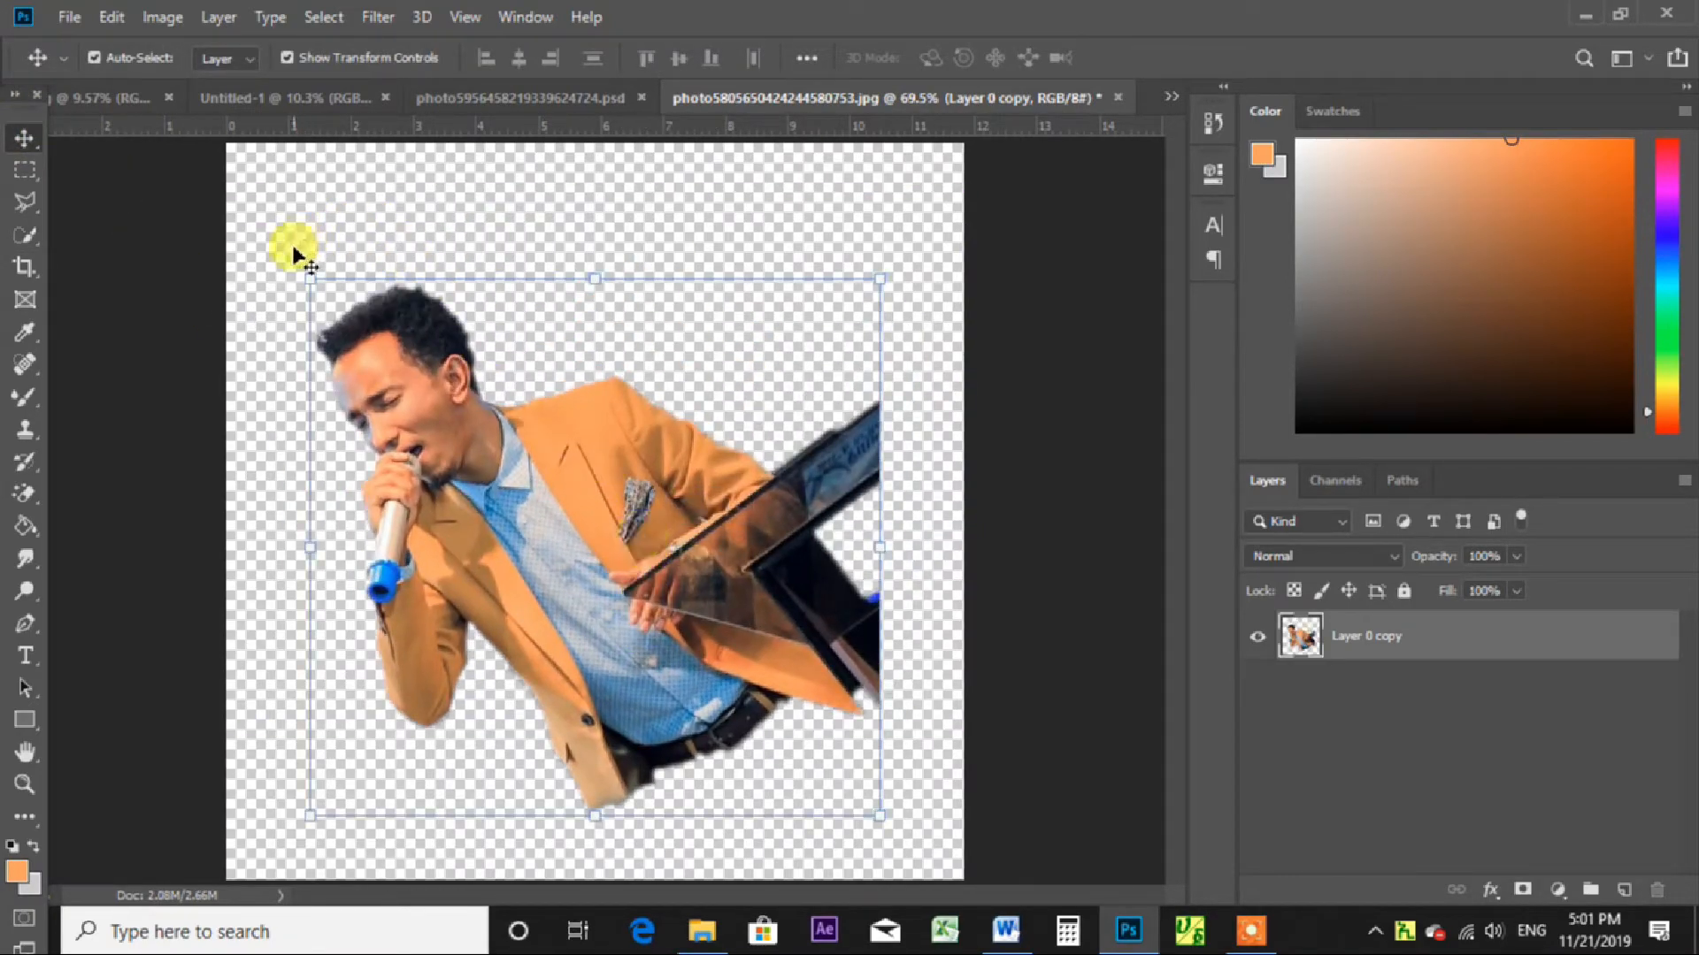
{"action": "left_click_drag", "start_coordinate": [292, 249], "coordinate": [505, 197]}
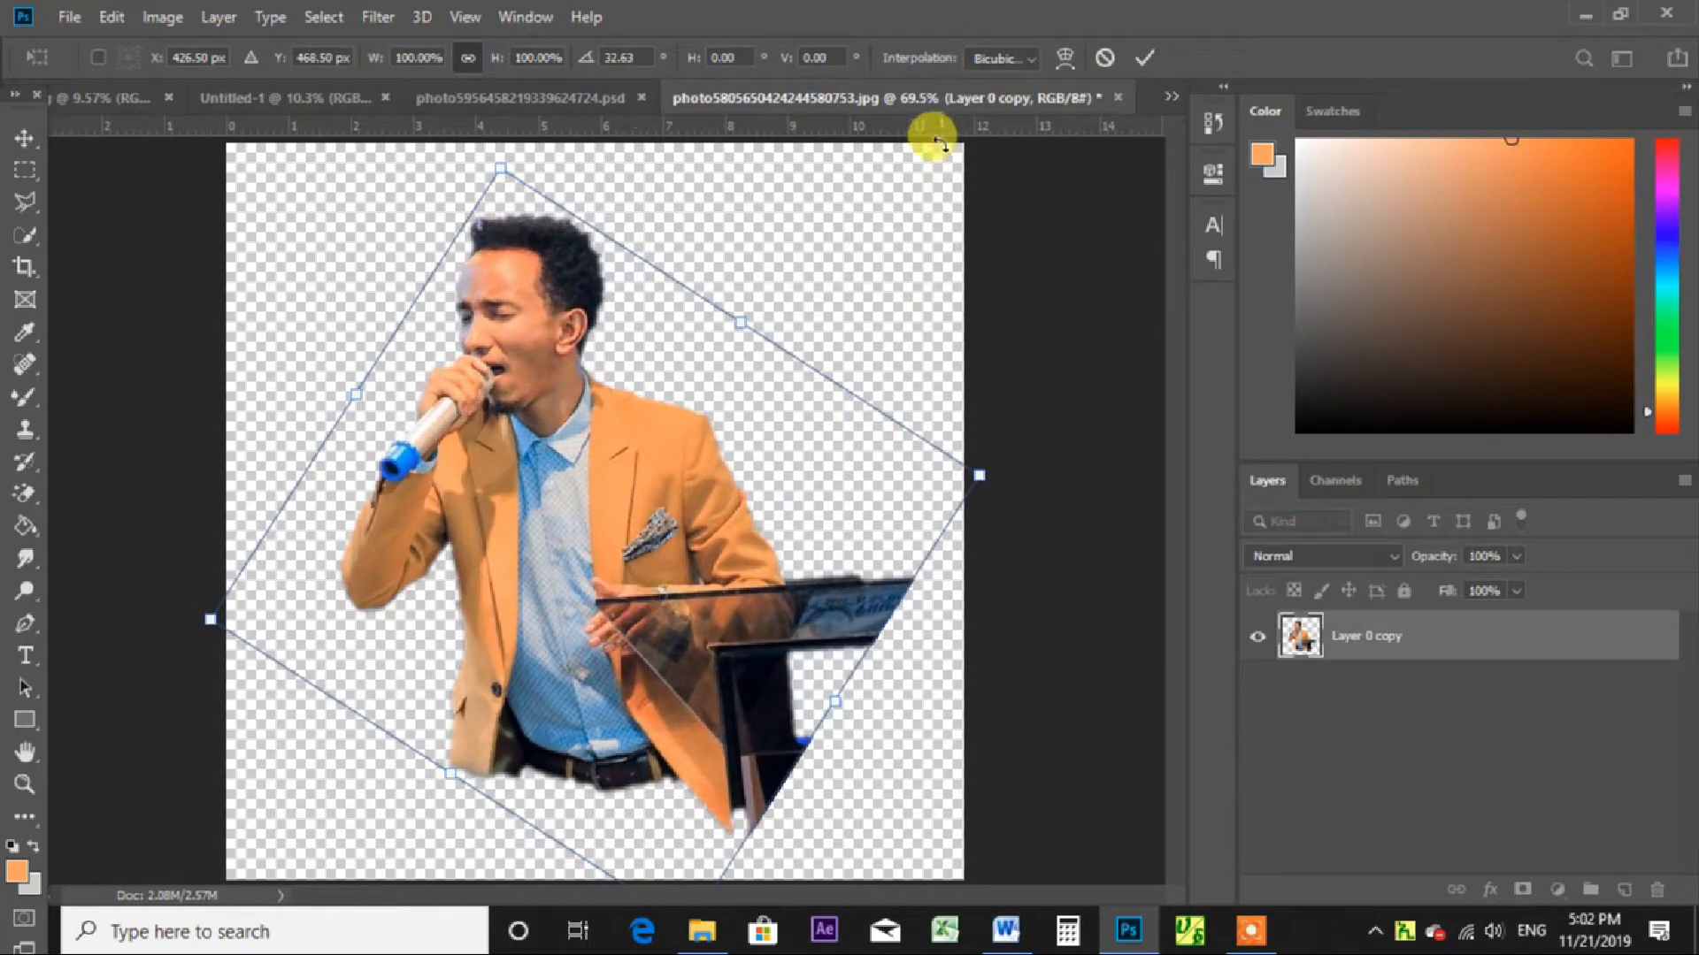
Check the blank Untitled-1 page and the finished DUBAI poster for the singer's placement.
{"action": "left_click", "coordinate": [241, 99]}
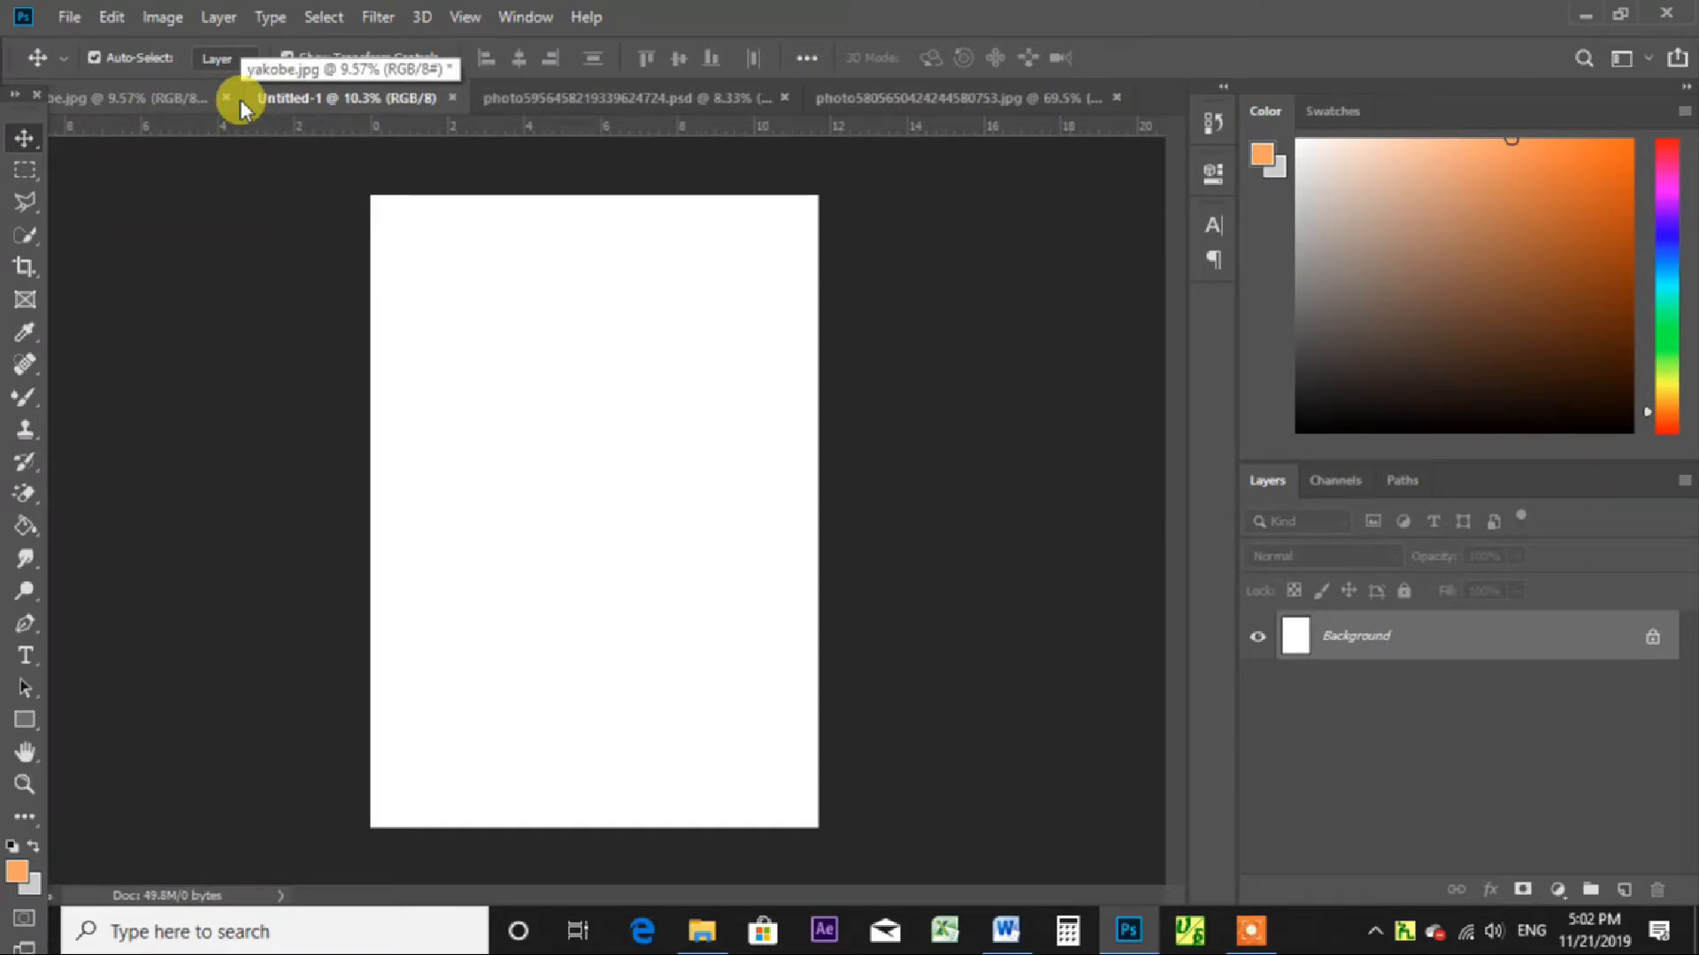
{"action": "left_click", "coordinate": [625, 97]}
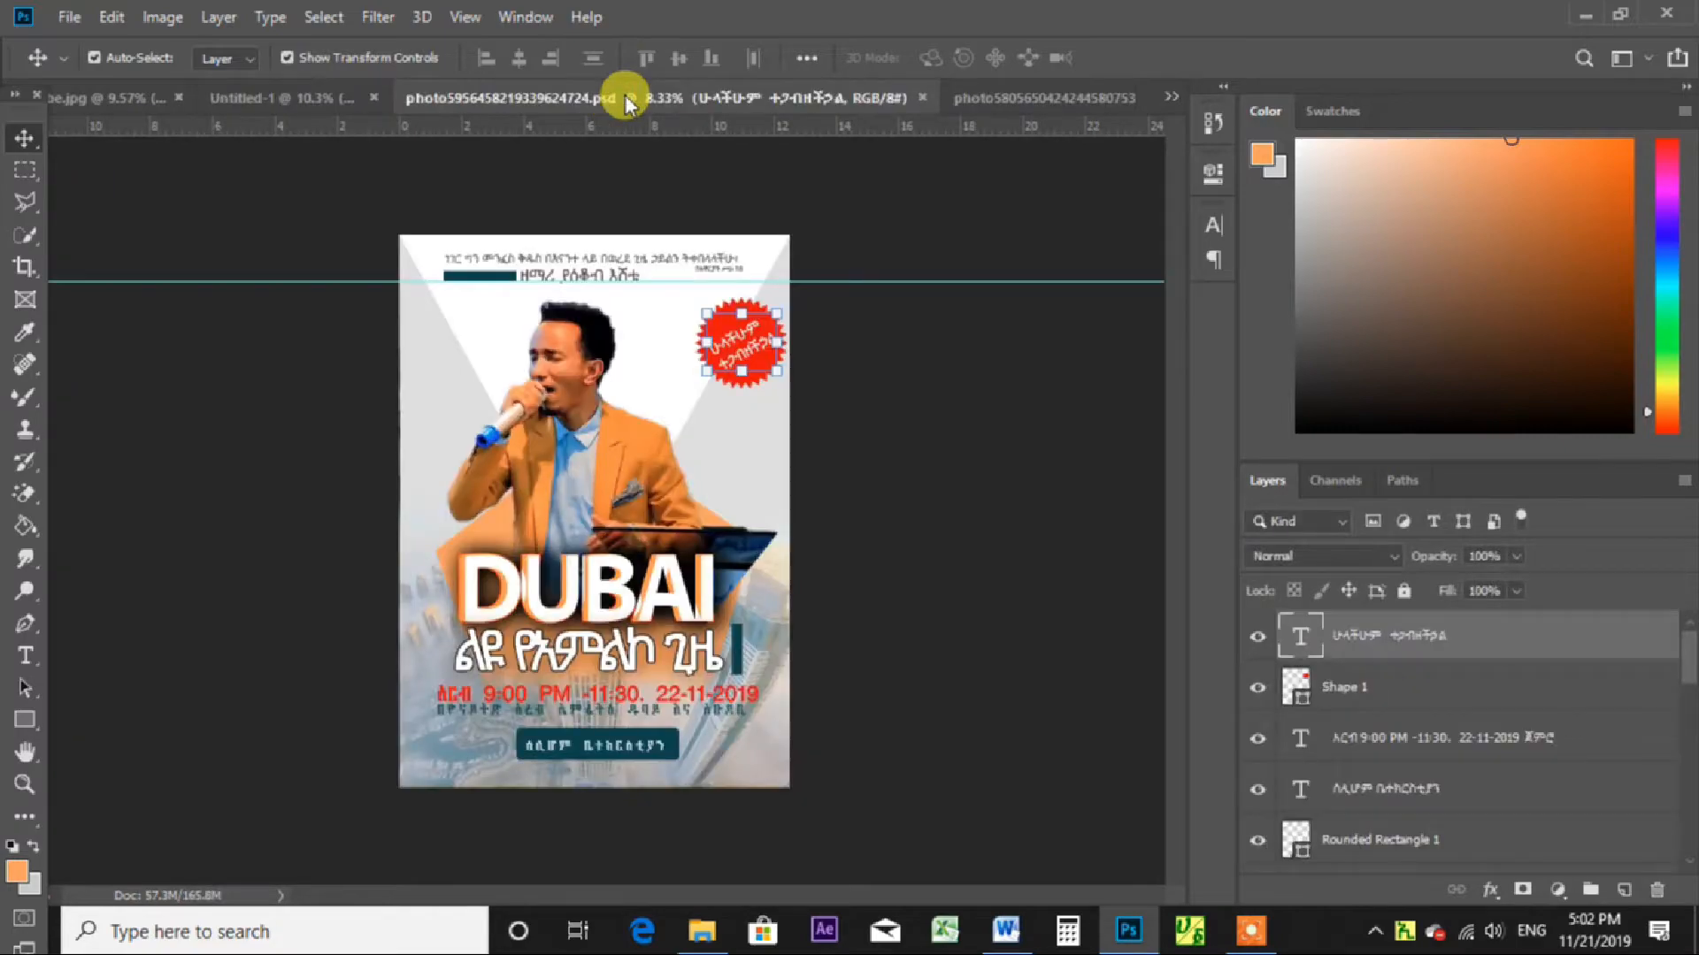
{"action": "left_click", "coordinate": [1009, 100]}
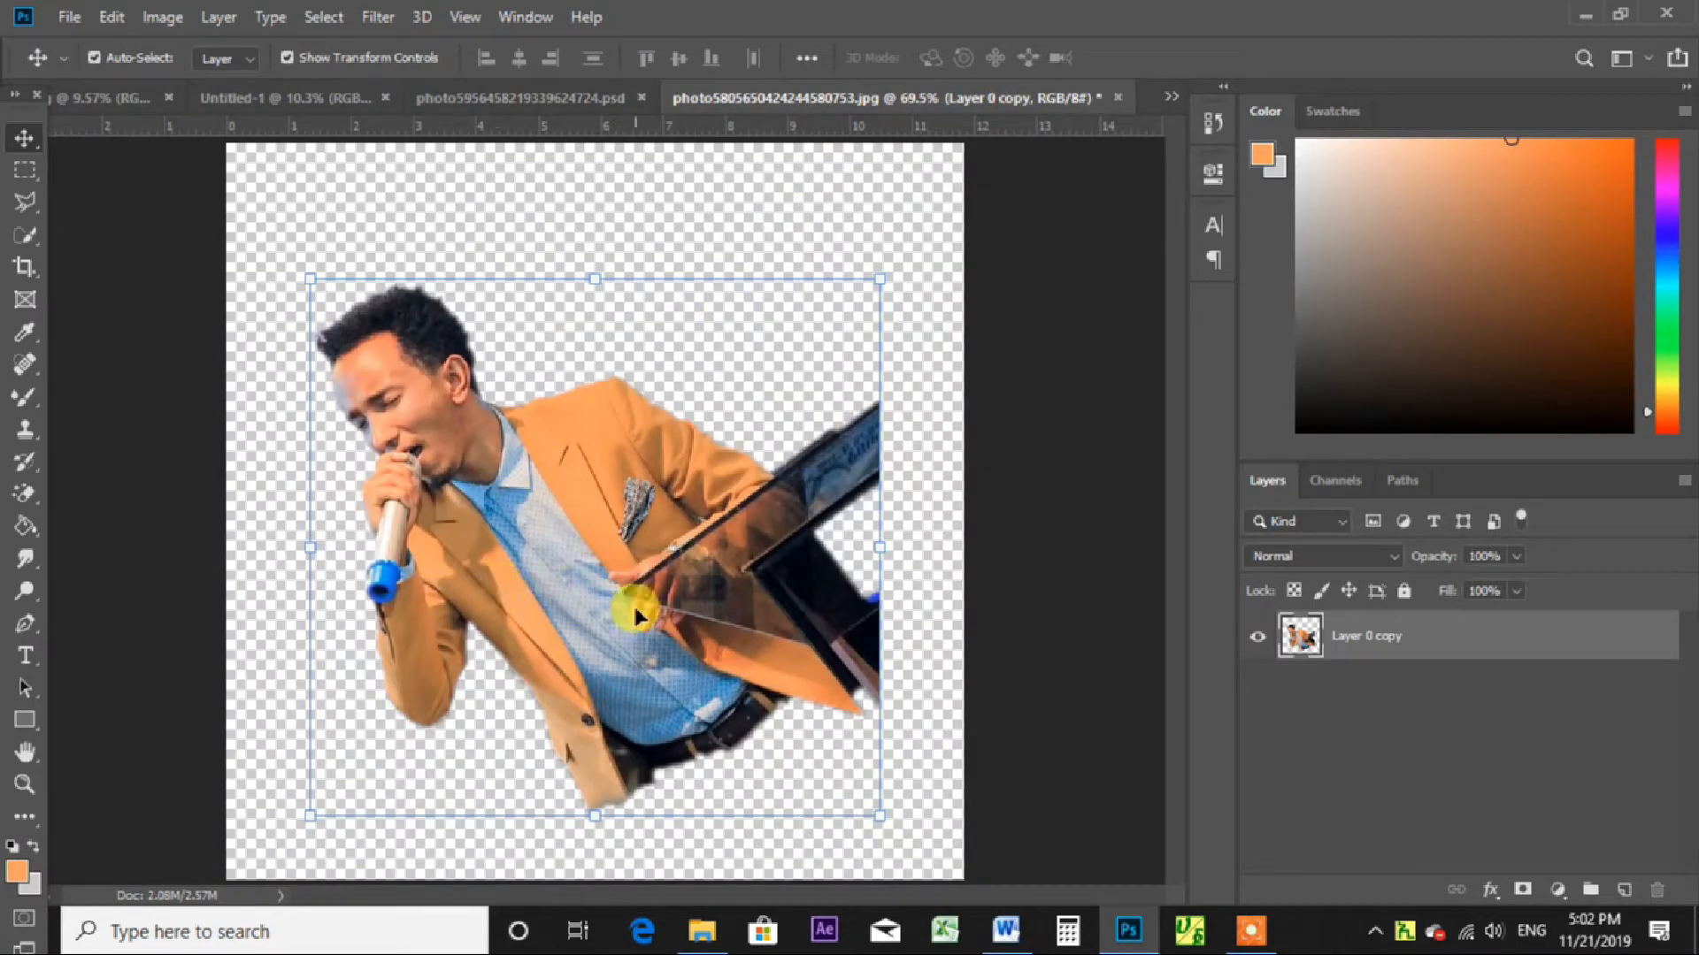
Transfer the cut-out singer from the photo into the Untitled-1 document and enlarge him to about 374%.
{"action": "left_click_drag", "start_coordinate": [504, 577], "coordinate": [588, 661]}
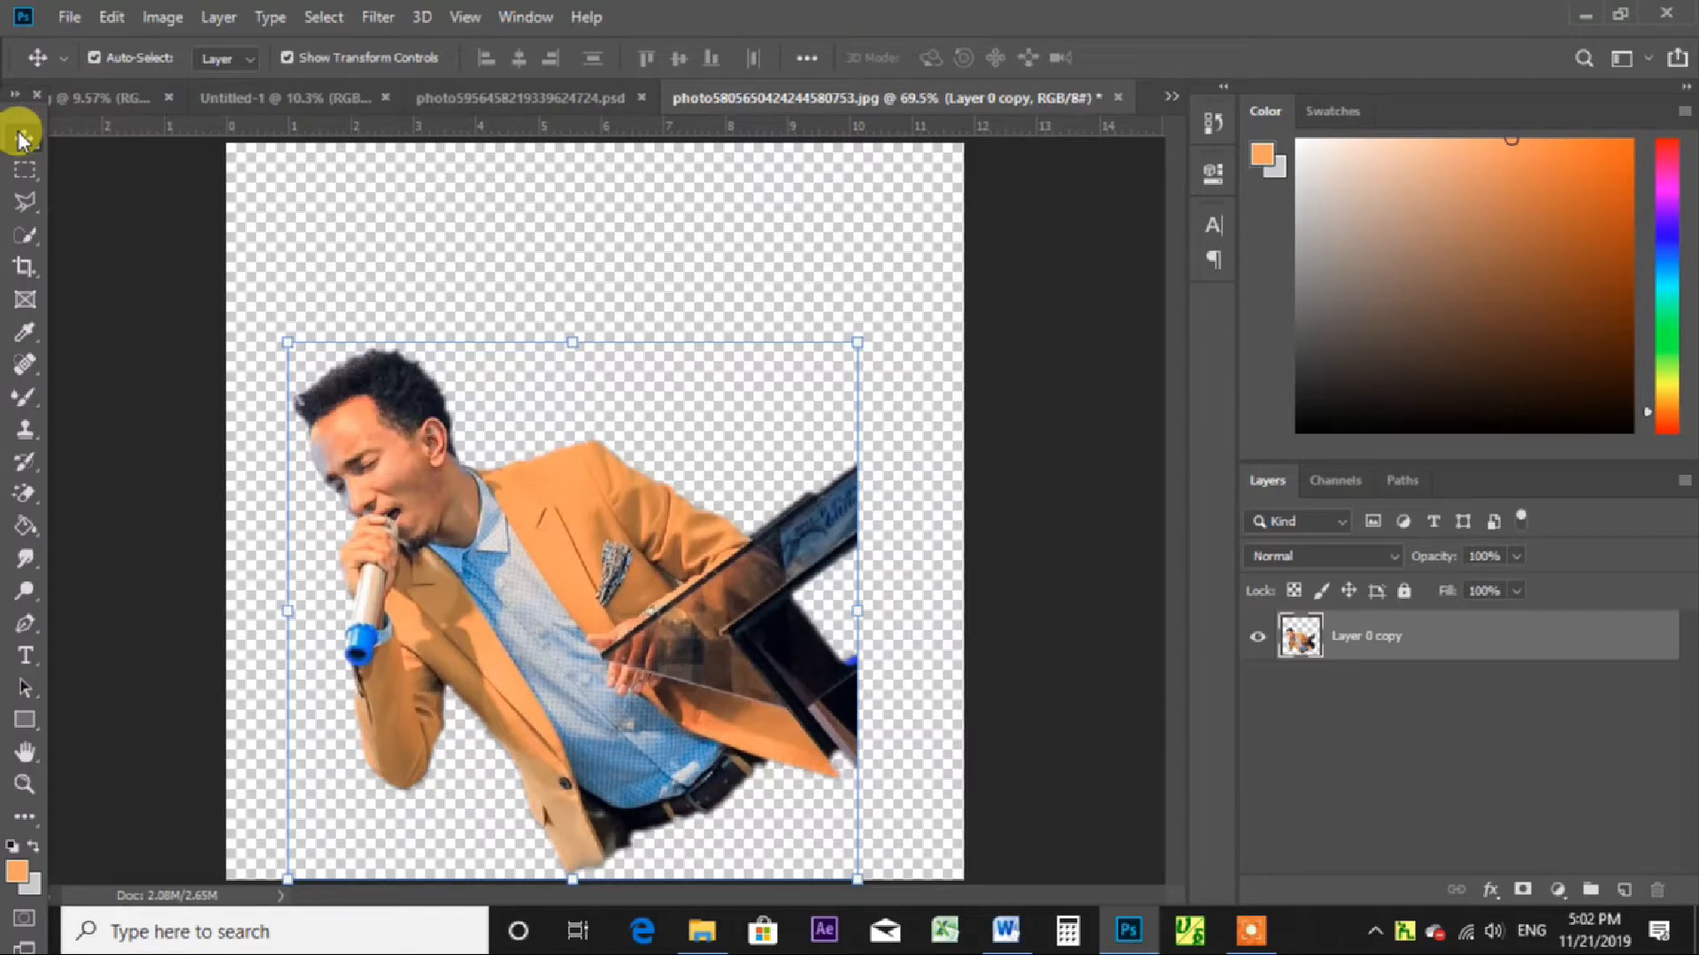
{"action": "left_click_drag", "start_coordinate": [385, 487], "coordinate": [399, 428]}
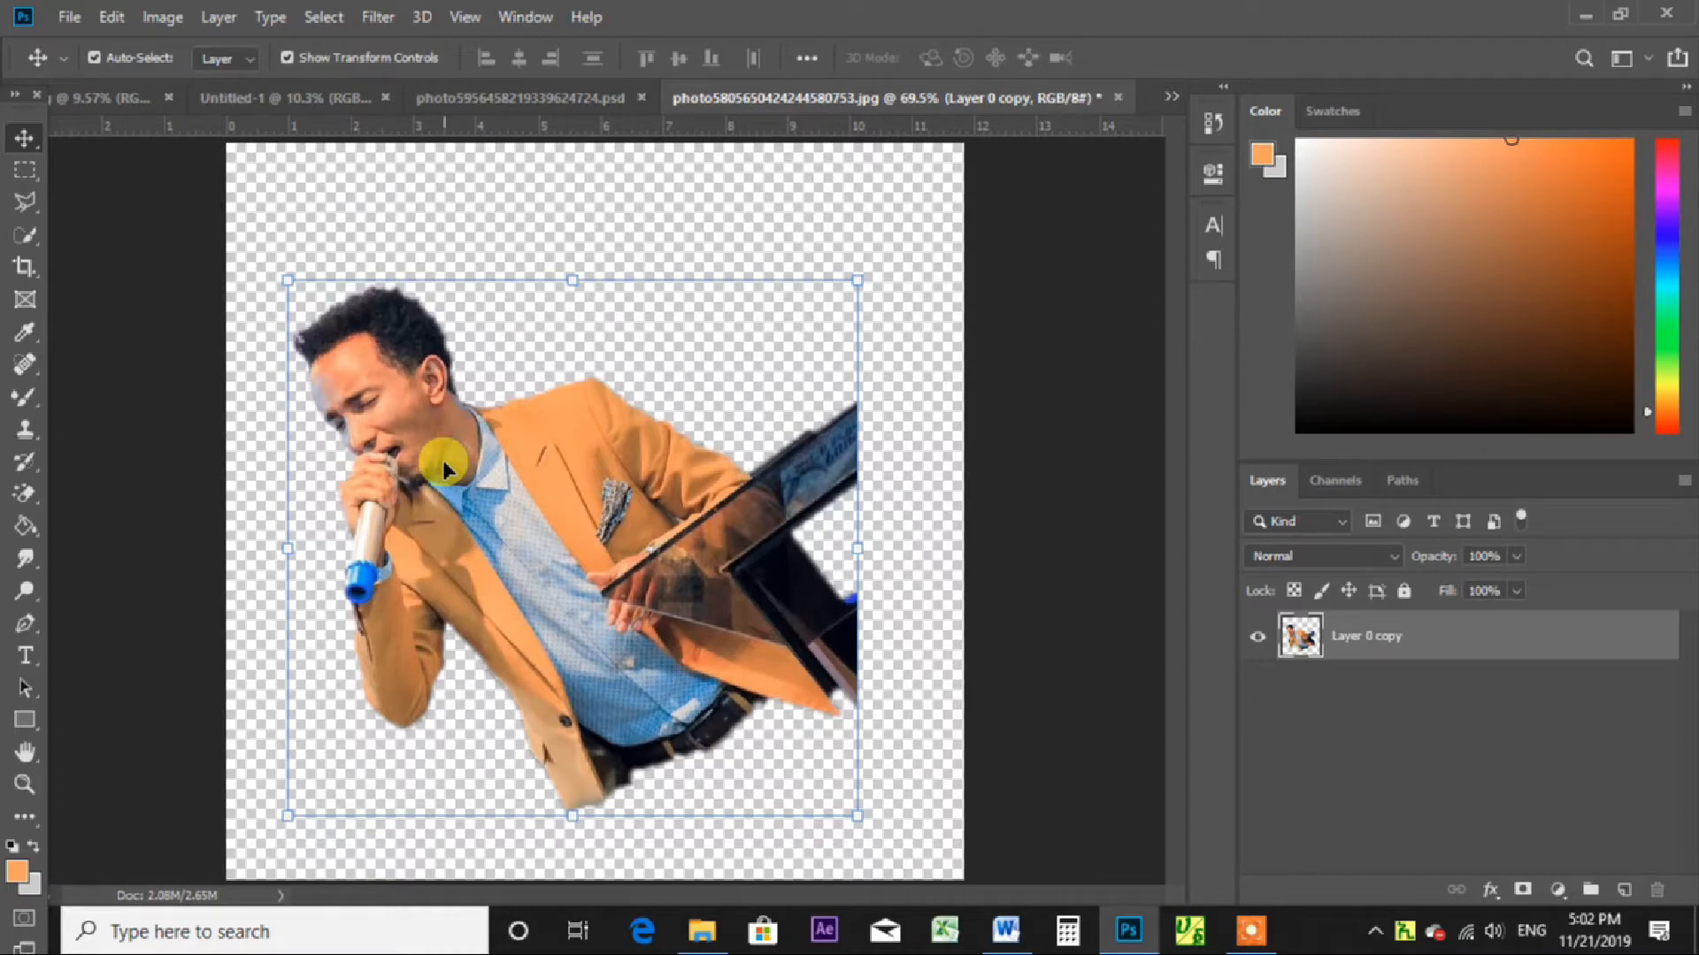
{"action": "left_click", "coordinate": [25, 139]}
{"action": "left_click_drag", "start_coordinate": [510, 559], "coordinate": [294, 106]}
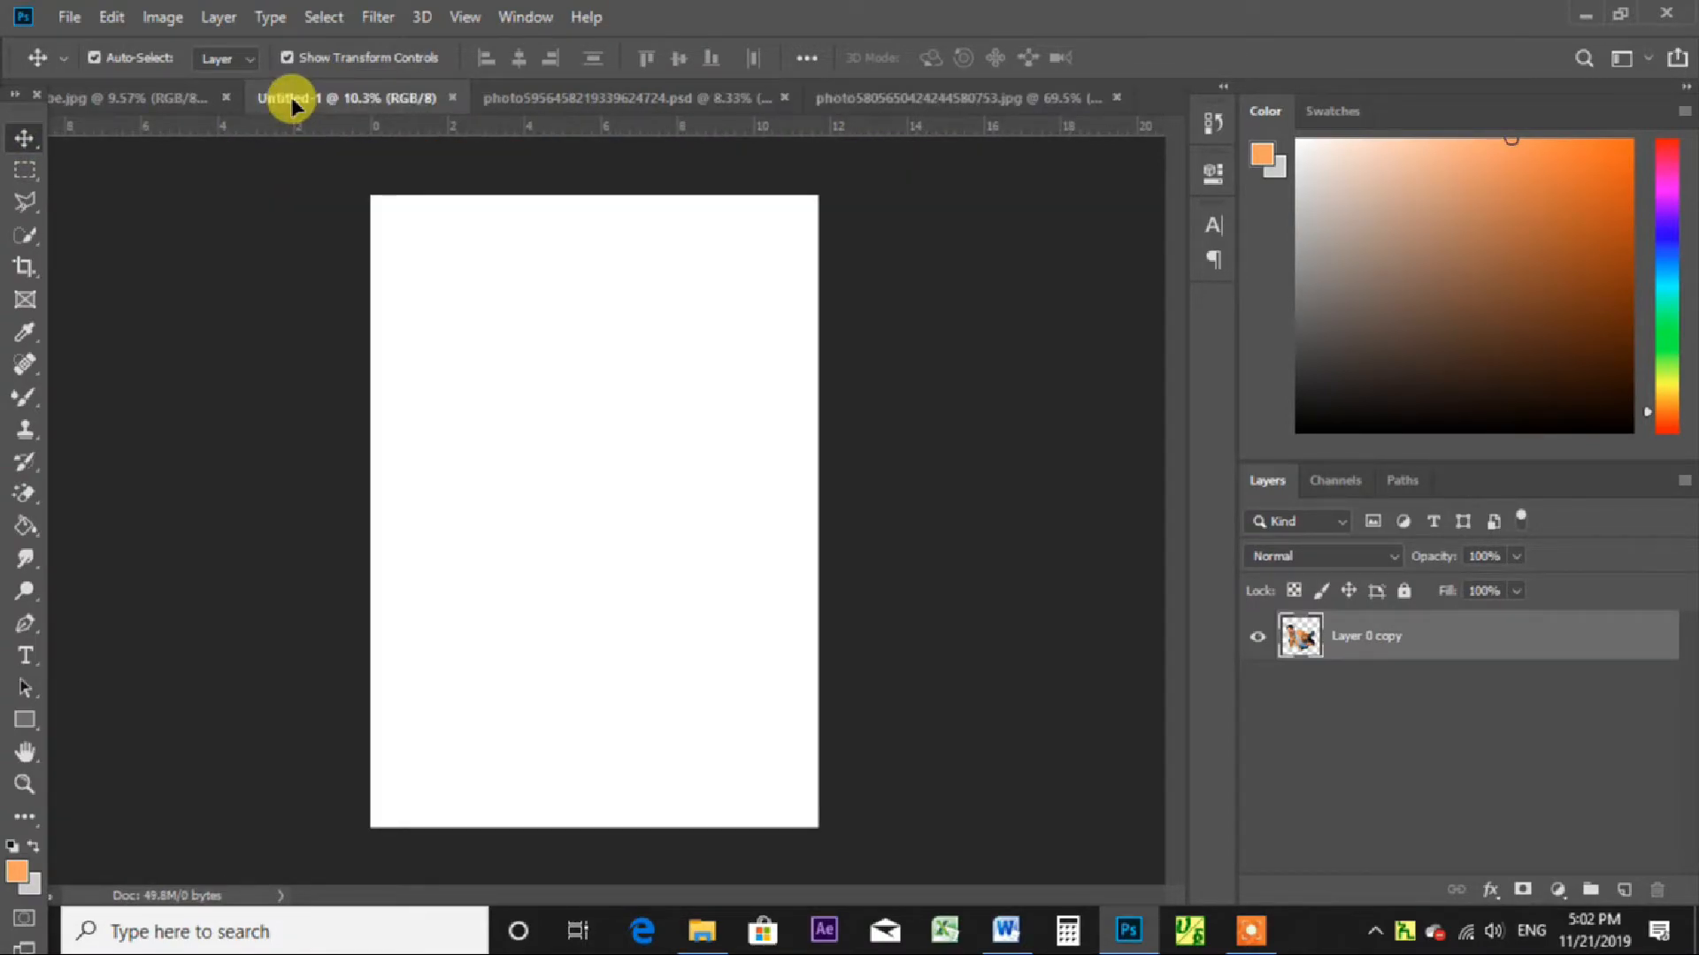
{"action": "left_click_drag", "start_coordinate": [292, 102], "coordinate": [778, 688]}
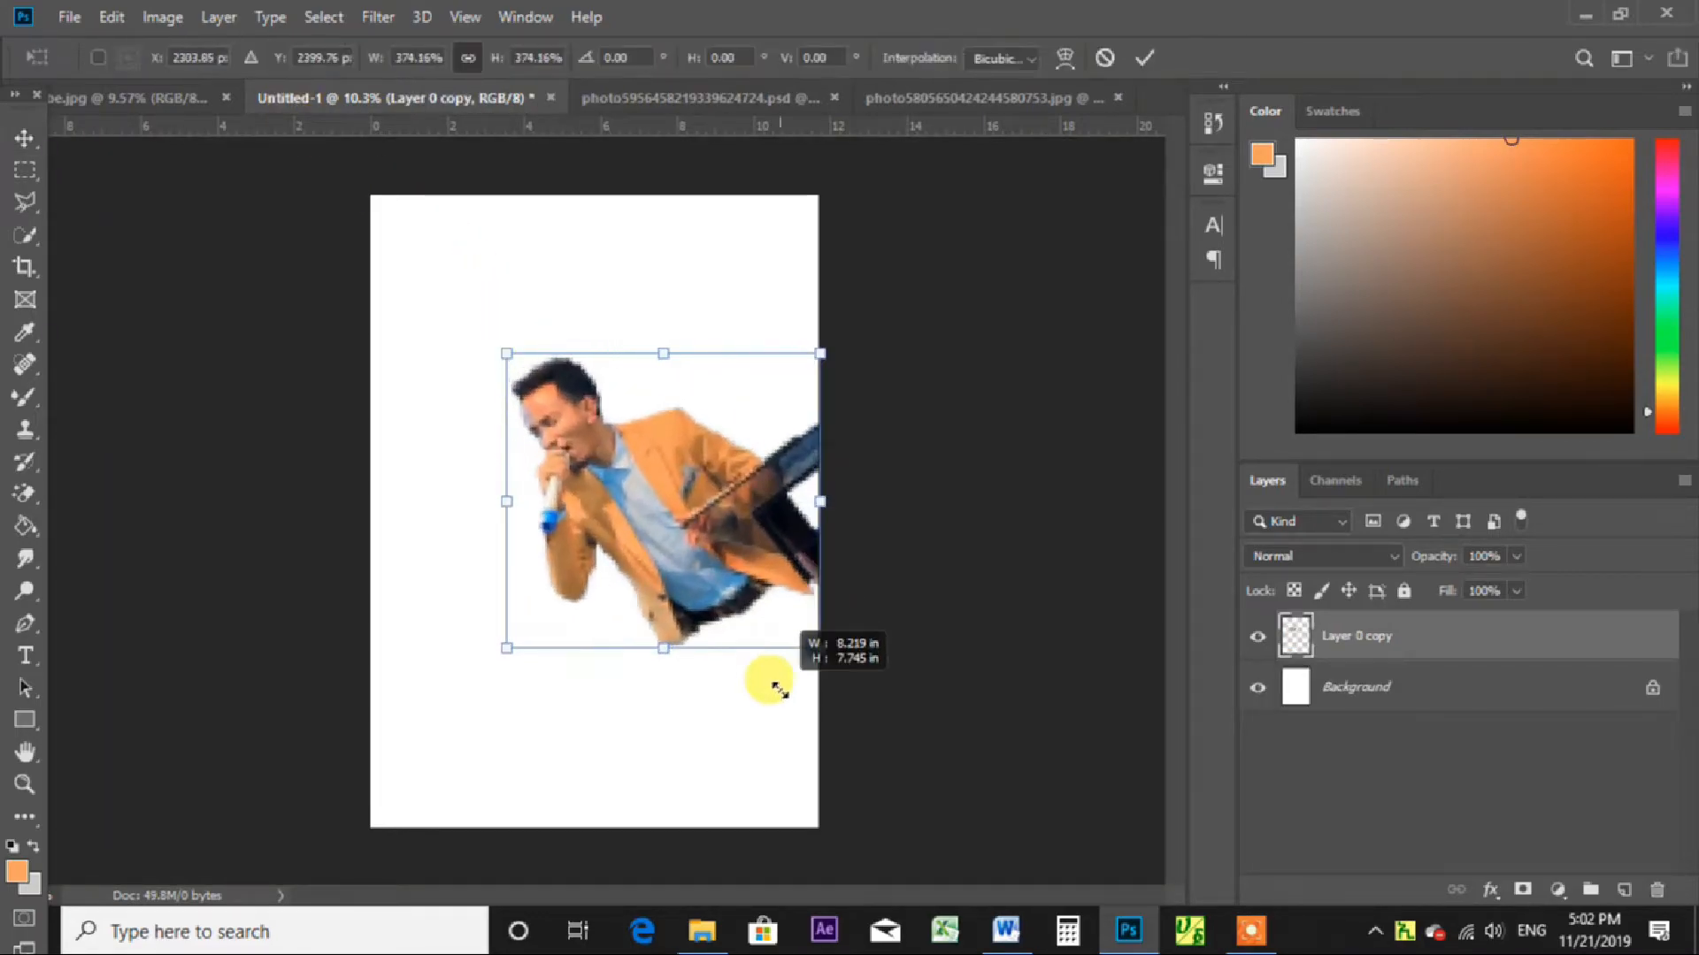
Move the enlarged singer to the upper half of the page and rotate him clockwise toward upright.
{"action": "left_click_drag", "start_coordinate": [578, 519], "coordinate": [510, 464]}
{"action": "left_click_drag", "start_coordinate": [770, 265], "coordinate": [785, 391]}
{"action": "key", "text": "ctrl+z"}
{"action": "key", "text": "Return"}
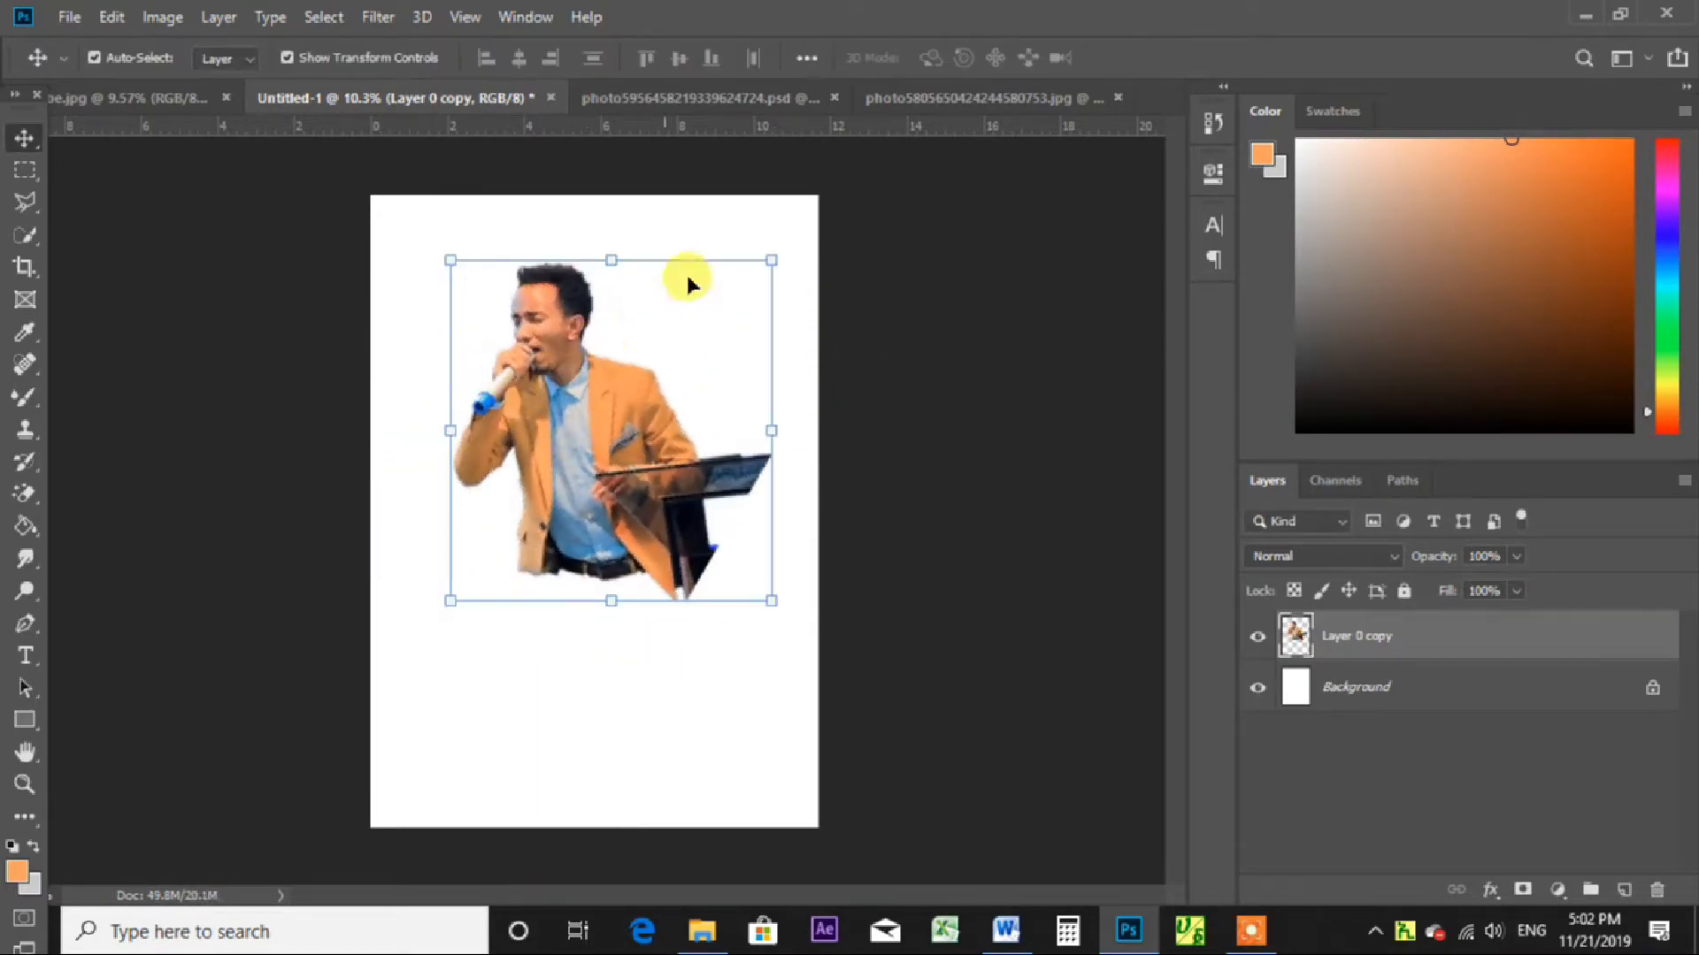
Rotate the singer about 13° further clockwise, enlarge him to about 108%, and reposition him on the page.
{"action": "left_click_drag", "start_coordinate": [787, 239], "coordinate": [808, 278]}
{"action": "left_click_drag", "start_coordinate": [722, 635], "coordinate": [733, 670]}
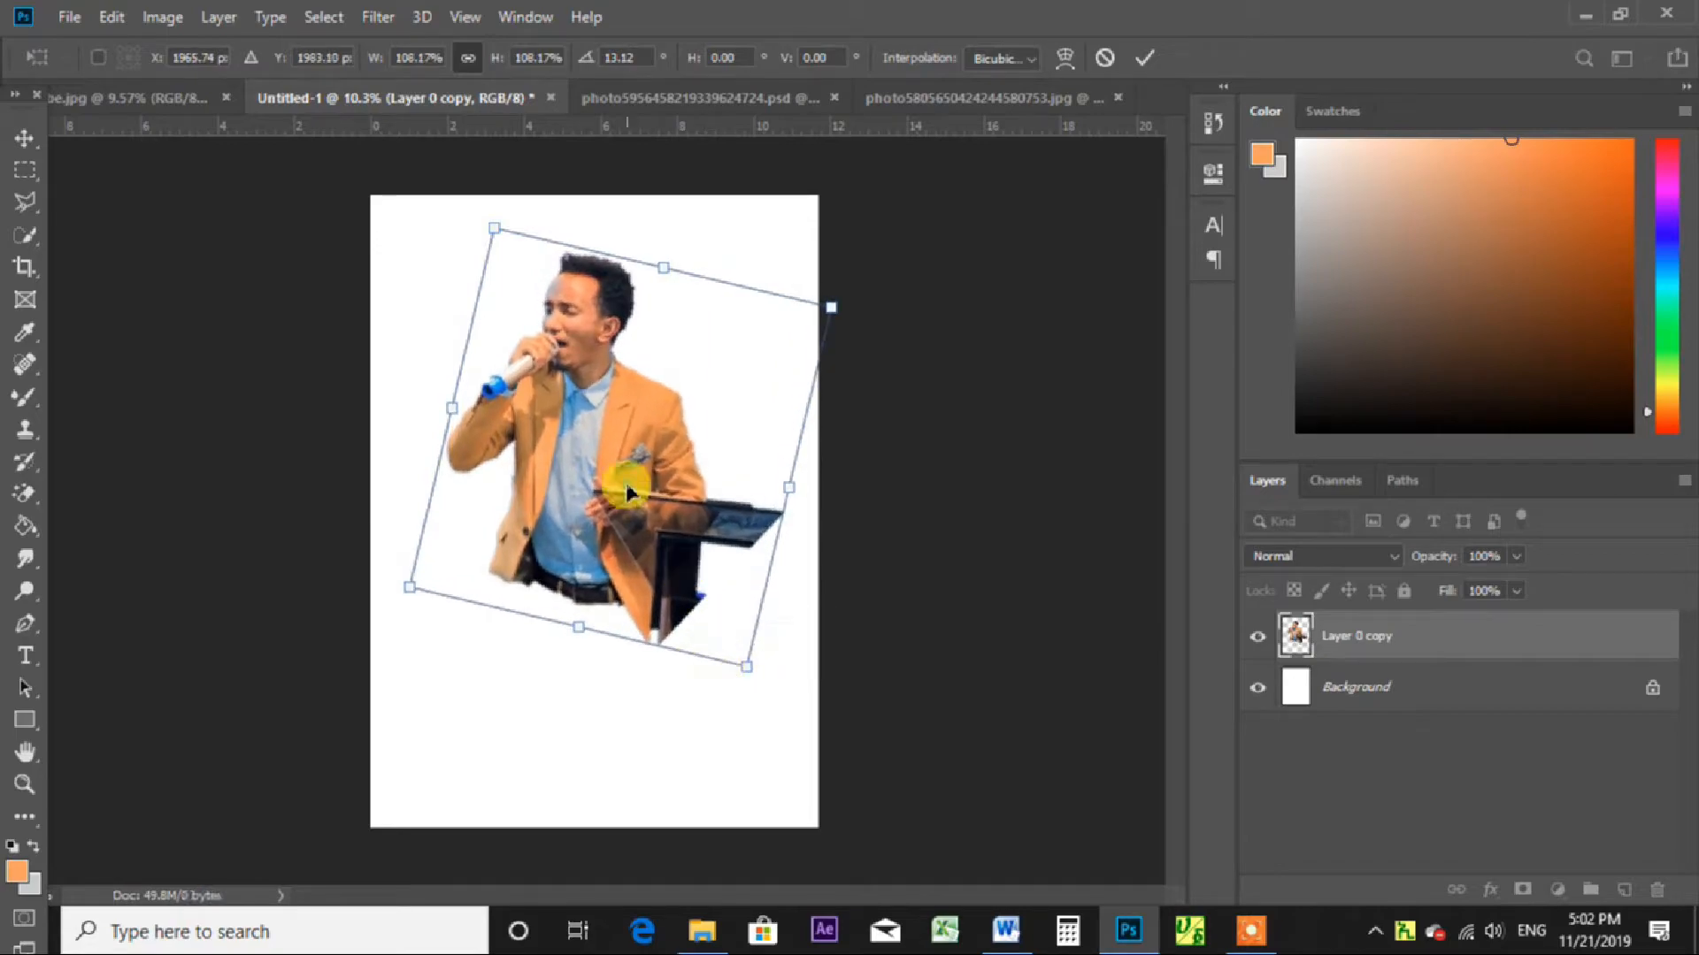
{"action": "key", "text": "Return"}
{"action": "left_click_drag", "start_coordinate": [616, 455], "coordinate": [597, 469]}
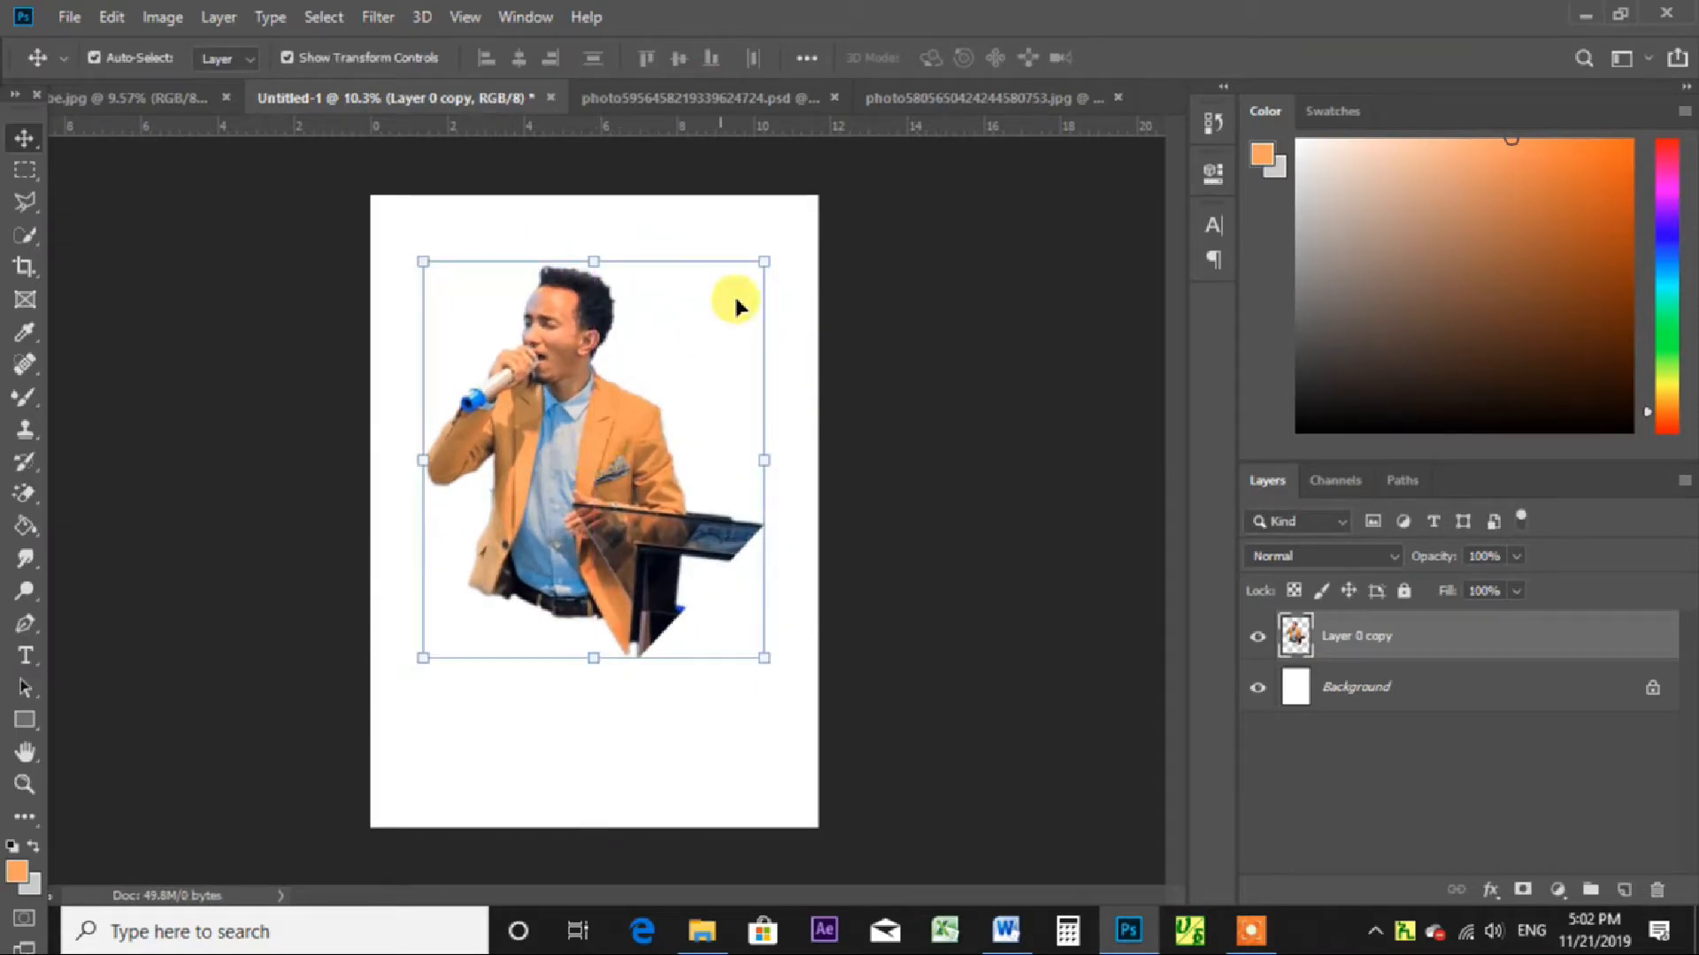
Rotate the singer about 2° counterclockwise and shift him slightly to the right on the page.
{"action": "mouse_move", "coordinate": [783, 243]}
{"action": "left_mouse_down"}
{"action": "mouse_move", "coordinate": [770, 216]}
{"action": "mouse_move", "coordinate": [769, 234]}
{"action": "left_mouse_up"}
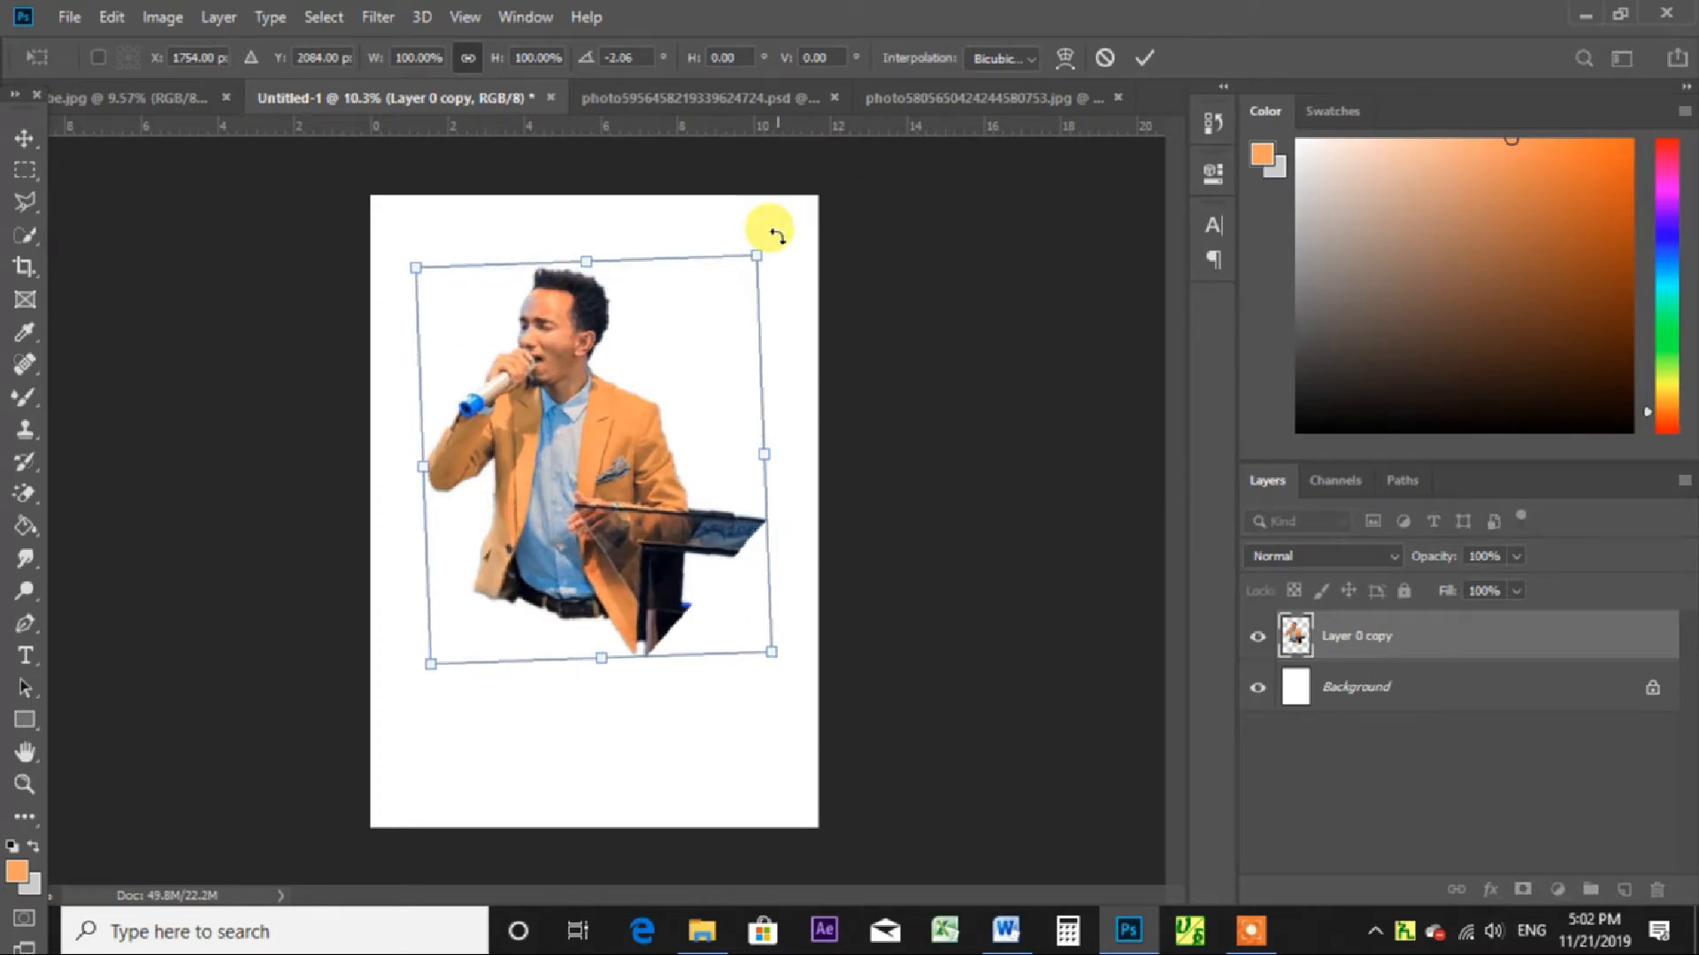
{"action": "double_click", "coordinate": [607, 411]}
{"action": "left_click", "coordinate": [931, 444]}
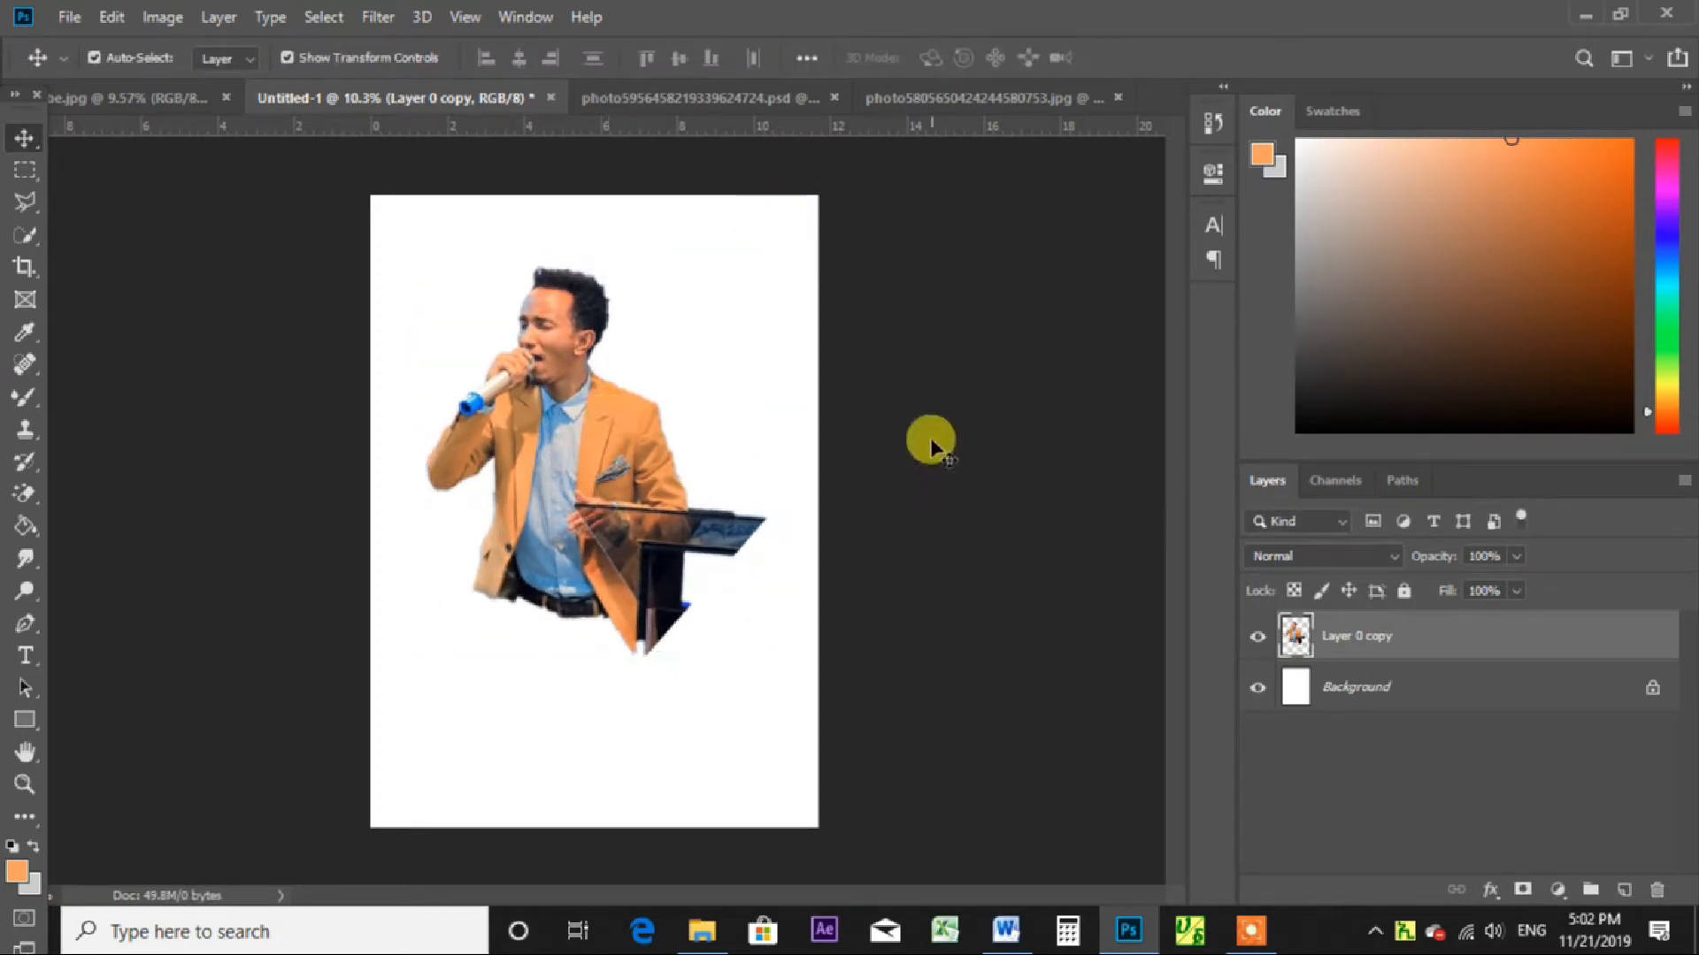
{"action": "left_click_drag", "start_coordinate": [571, 456], "coordinate": [587, 456]}
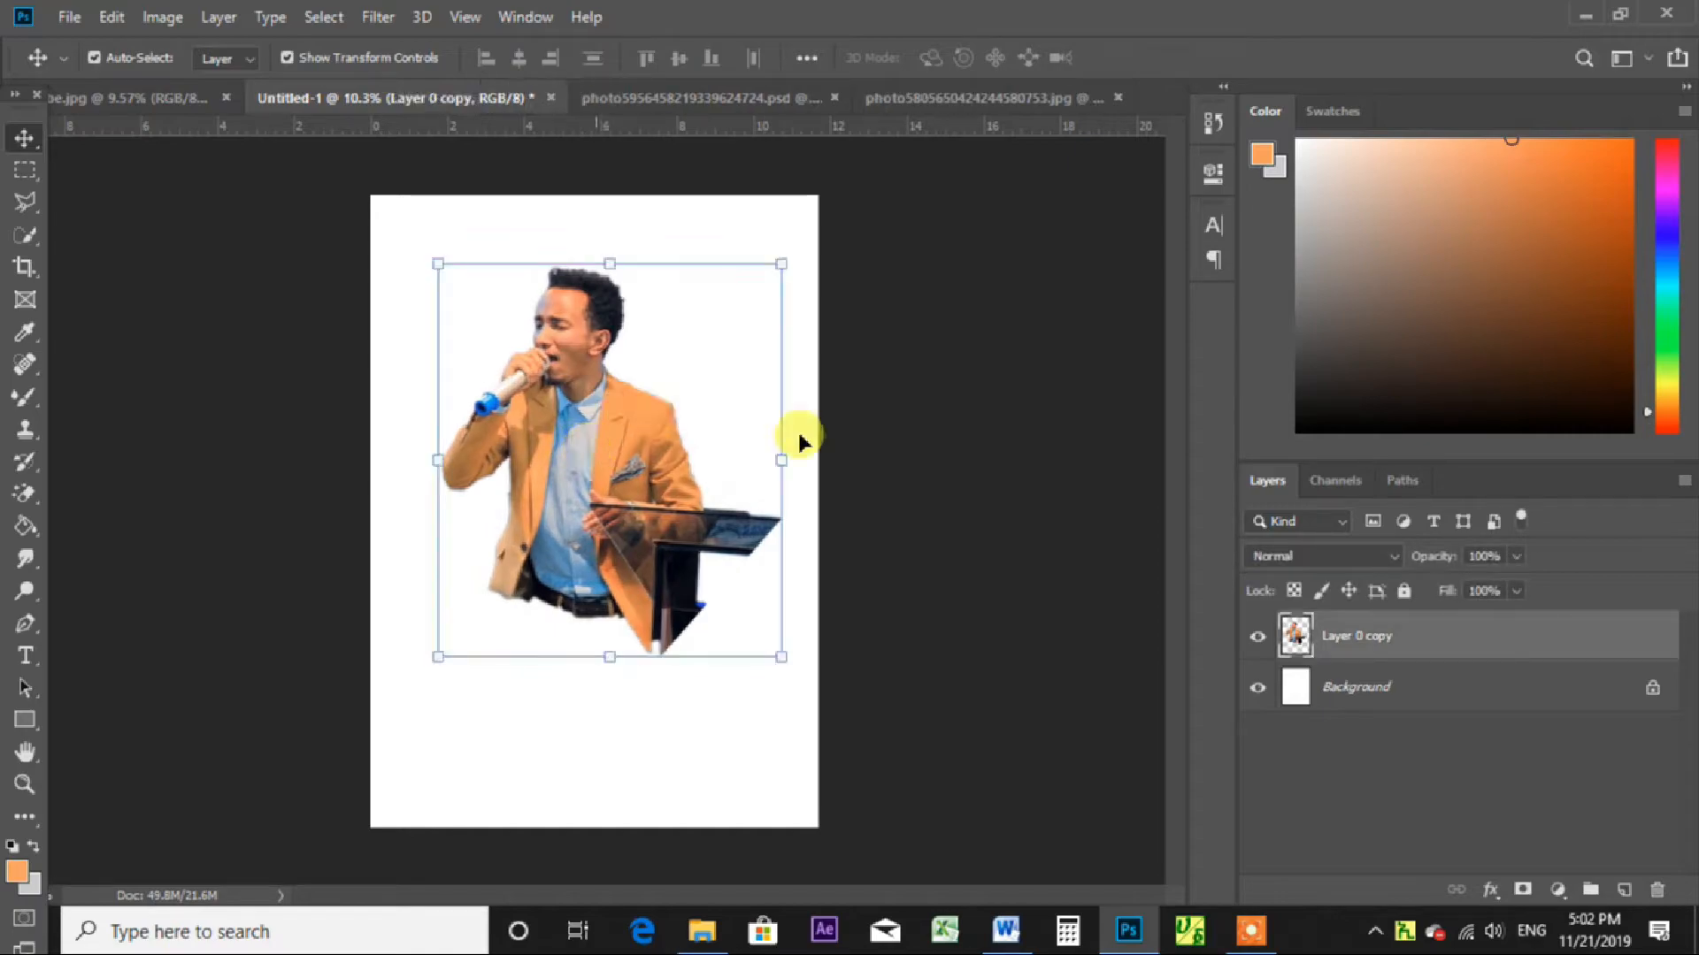
{"action": "left_click", "coordinate": [903, 429]}
Review the finished DUBAI poster in the flattened JPG and the layered PSD as reference for the text.
{"action": "left_click", "coordinate": [104, 99]}
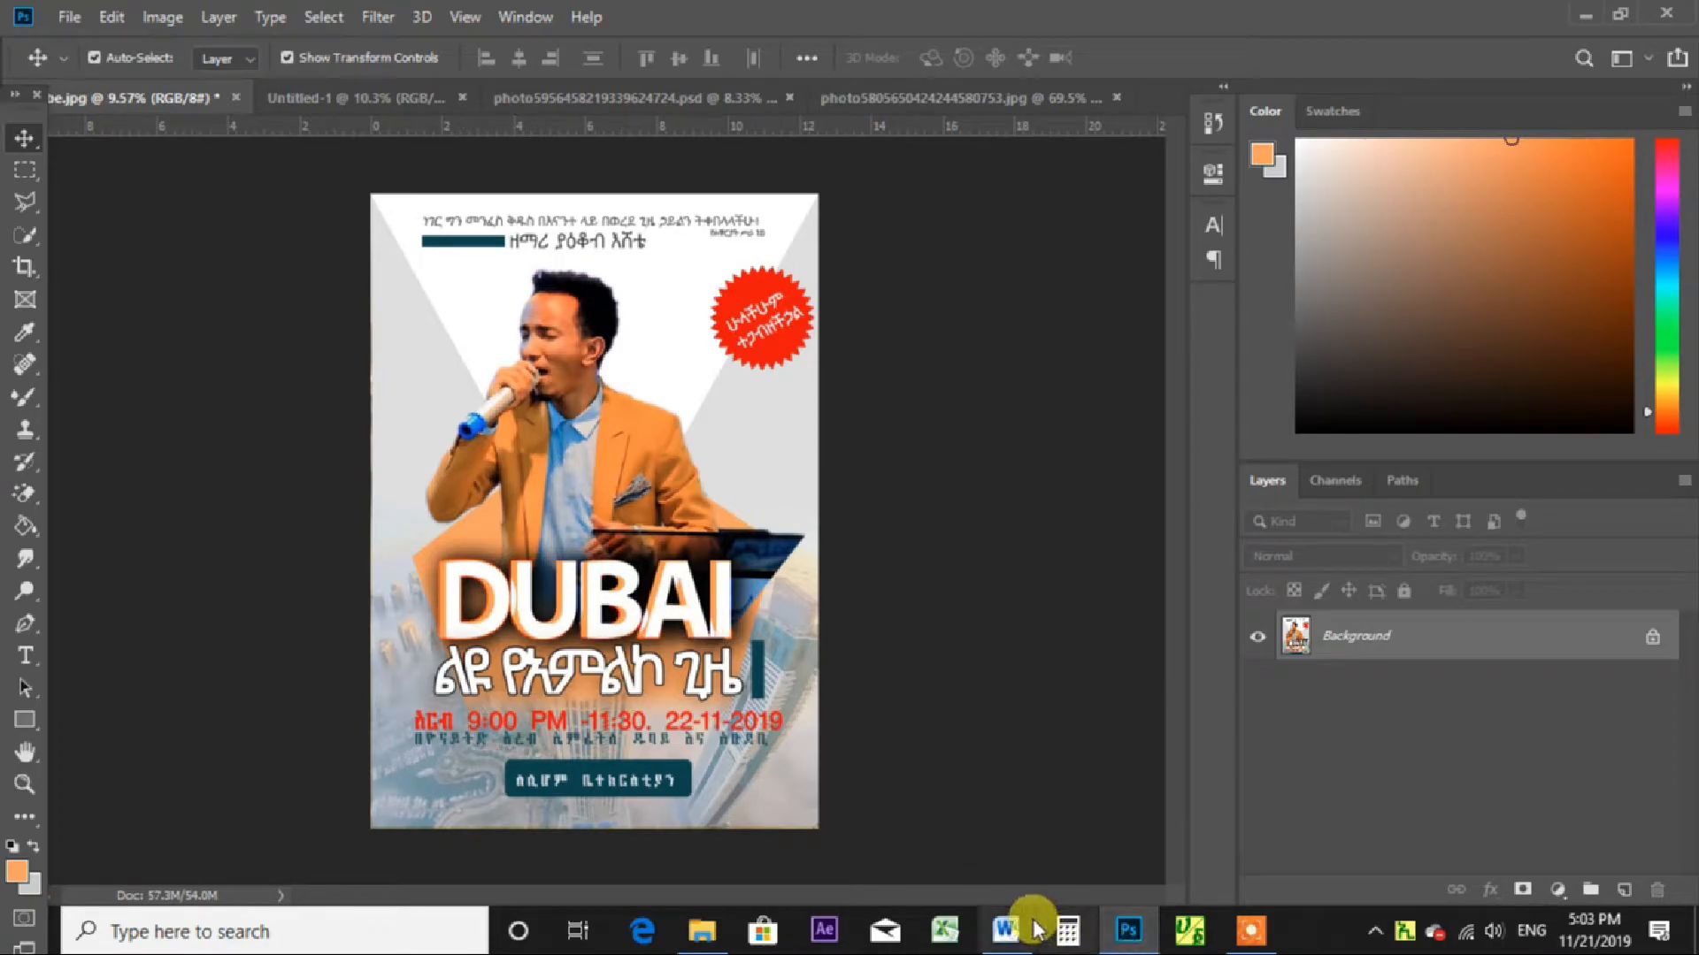
{"action": "mouse_move", "coordinate": [1006, 930]}
{"action": "left_click", "coordinate": [991, 831]}
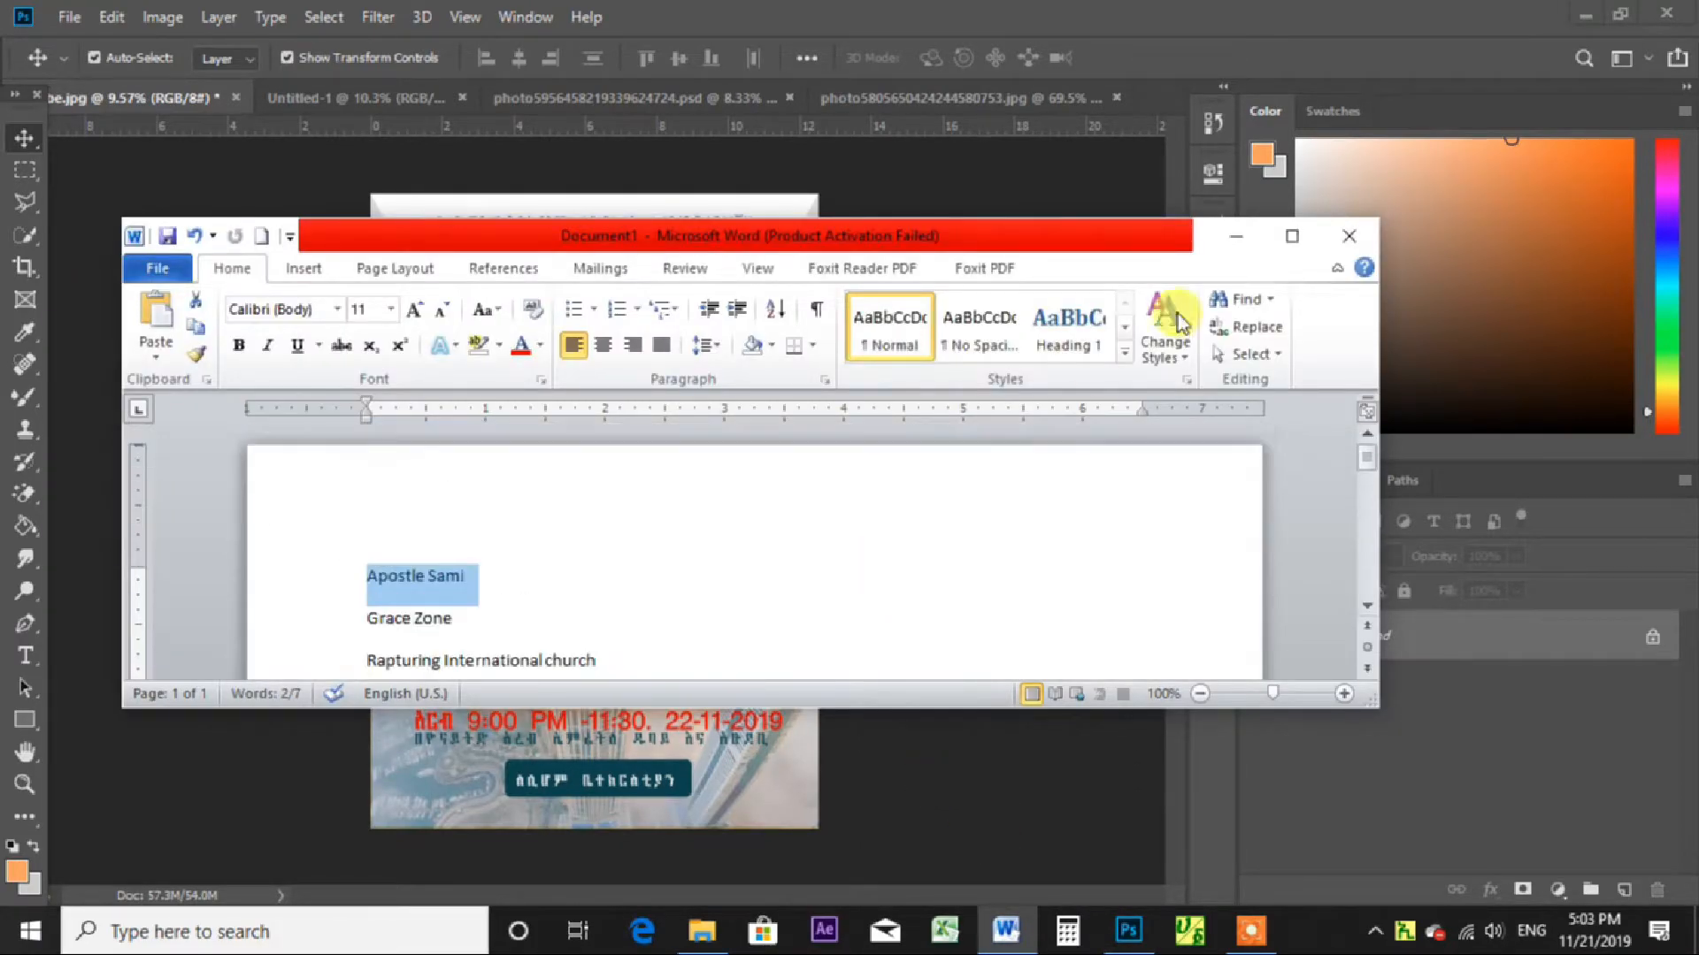
{"action": "left_click", "coordinate": [1236, 237]}
{"action": "left_click", "coordinate": [683, 95]}
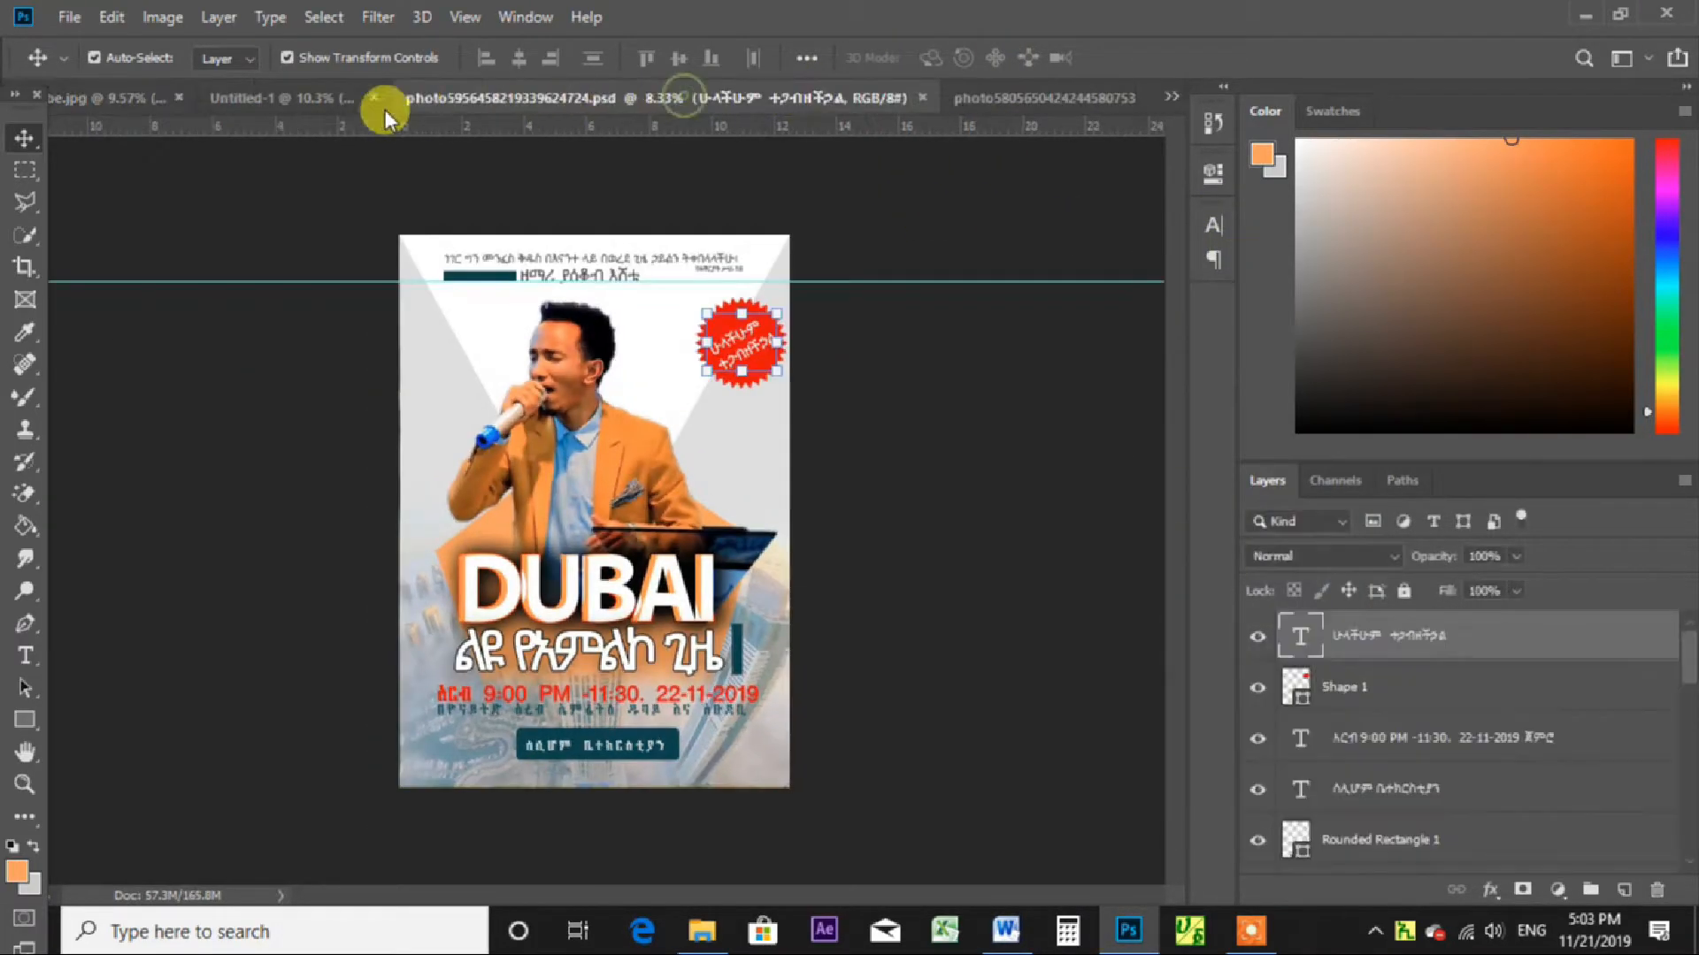
{"action": "left_click", "coordinate": [315, 97]}
Copy the top Amharic verse line from the layered poster PSD and paste it as text above the singer in Untitled-1.
{"action": "left_click", "coordinate": [540, 98]}
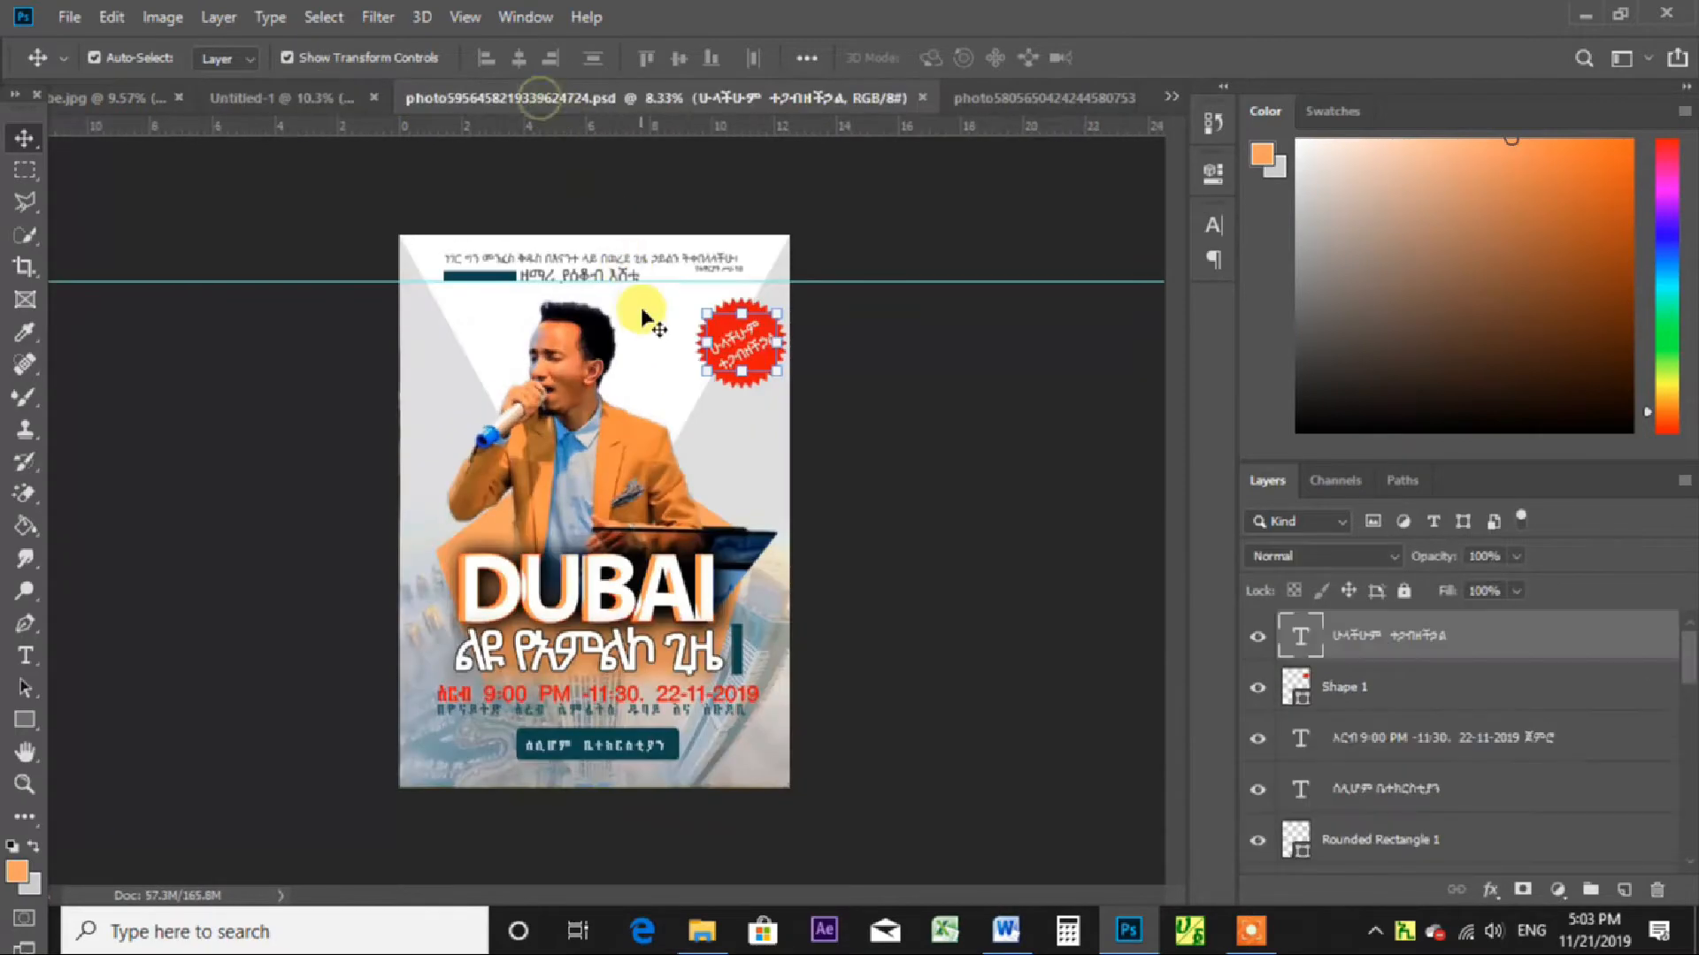
{"action": "left_click", "coordinate": [617, 263]}
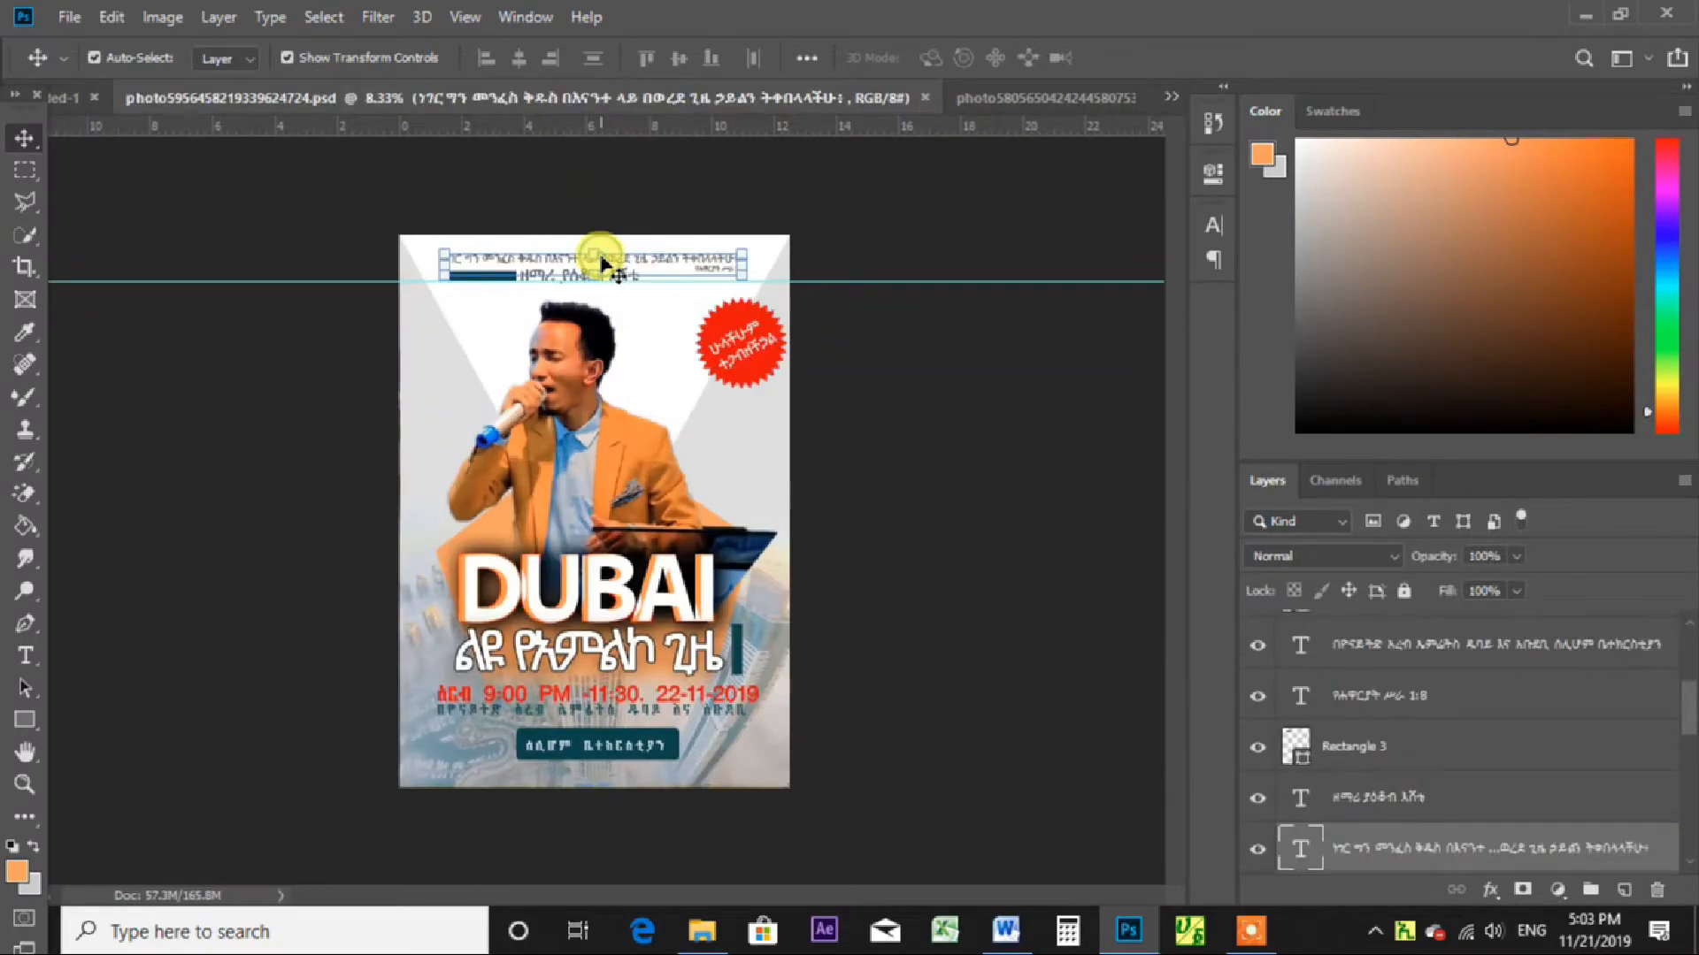
{"action": "left_click", "coordinate": [25, 655]}
{"action": "left_click", "coordinate": [531, 259]}
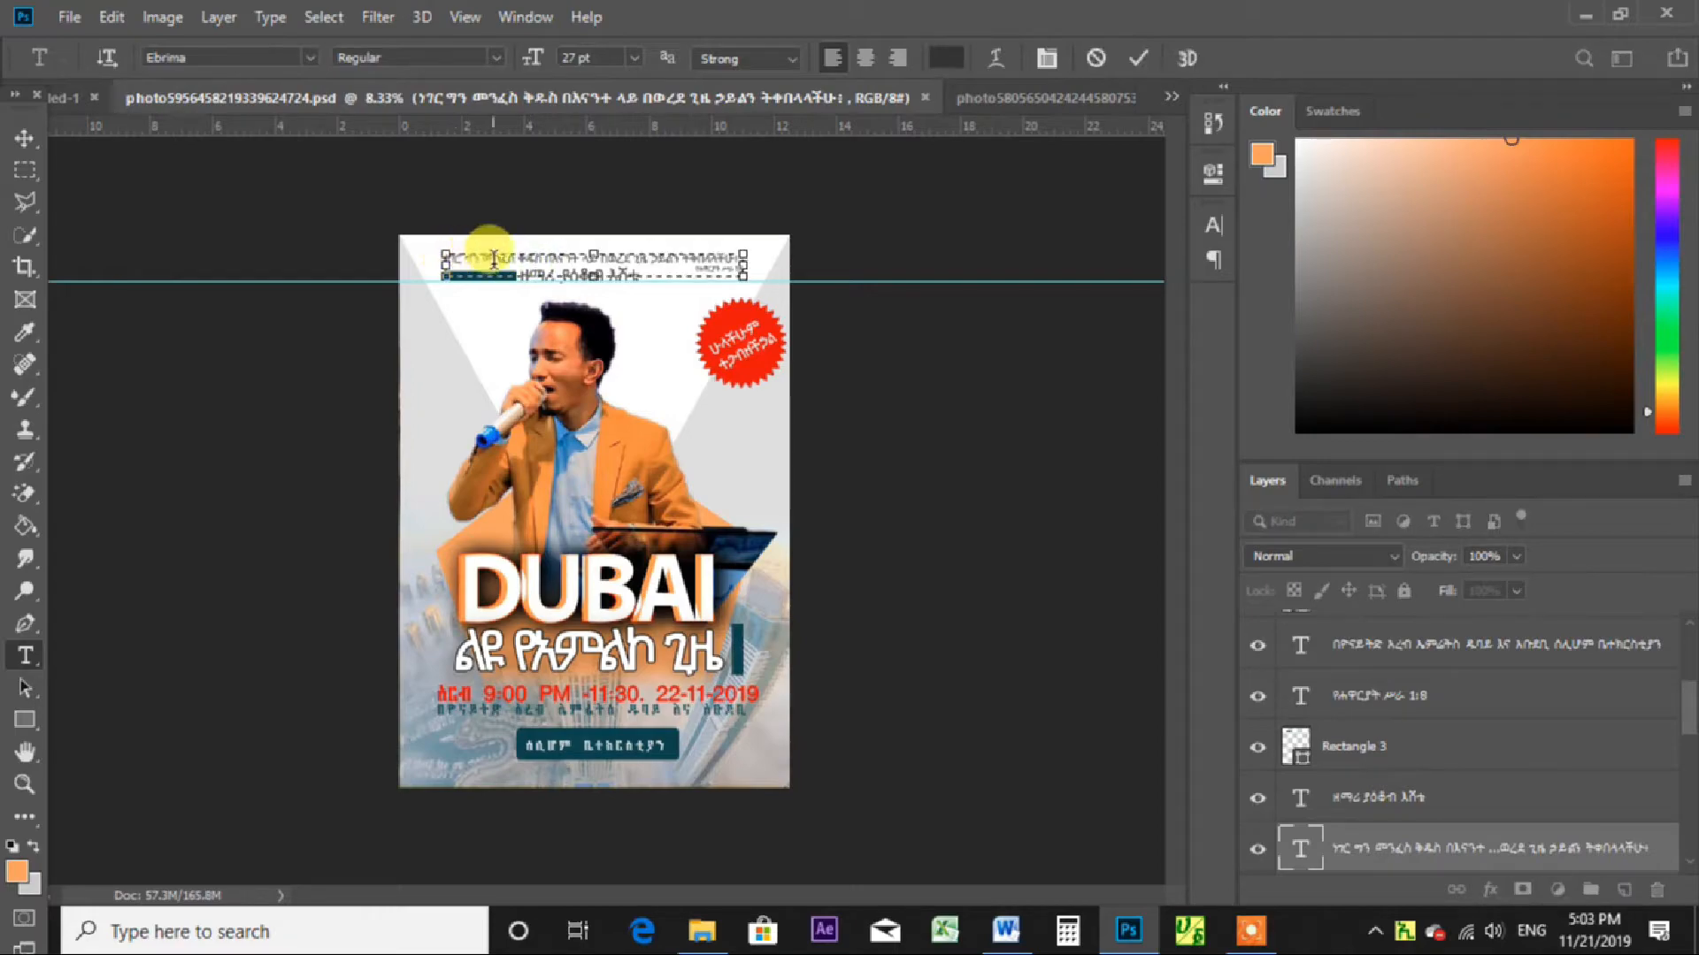
{"action": "key", "text": "ctrl+a"}
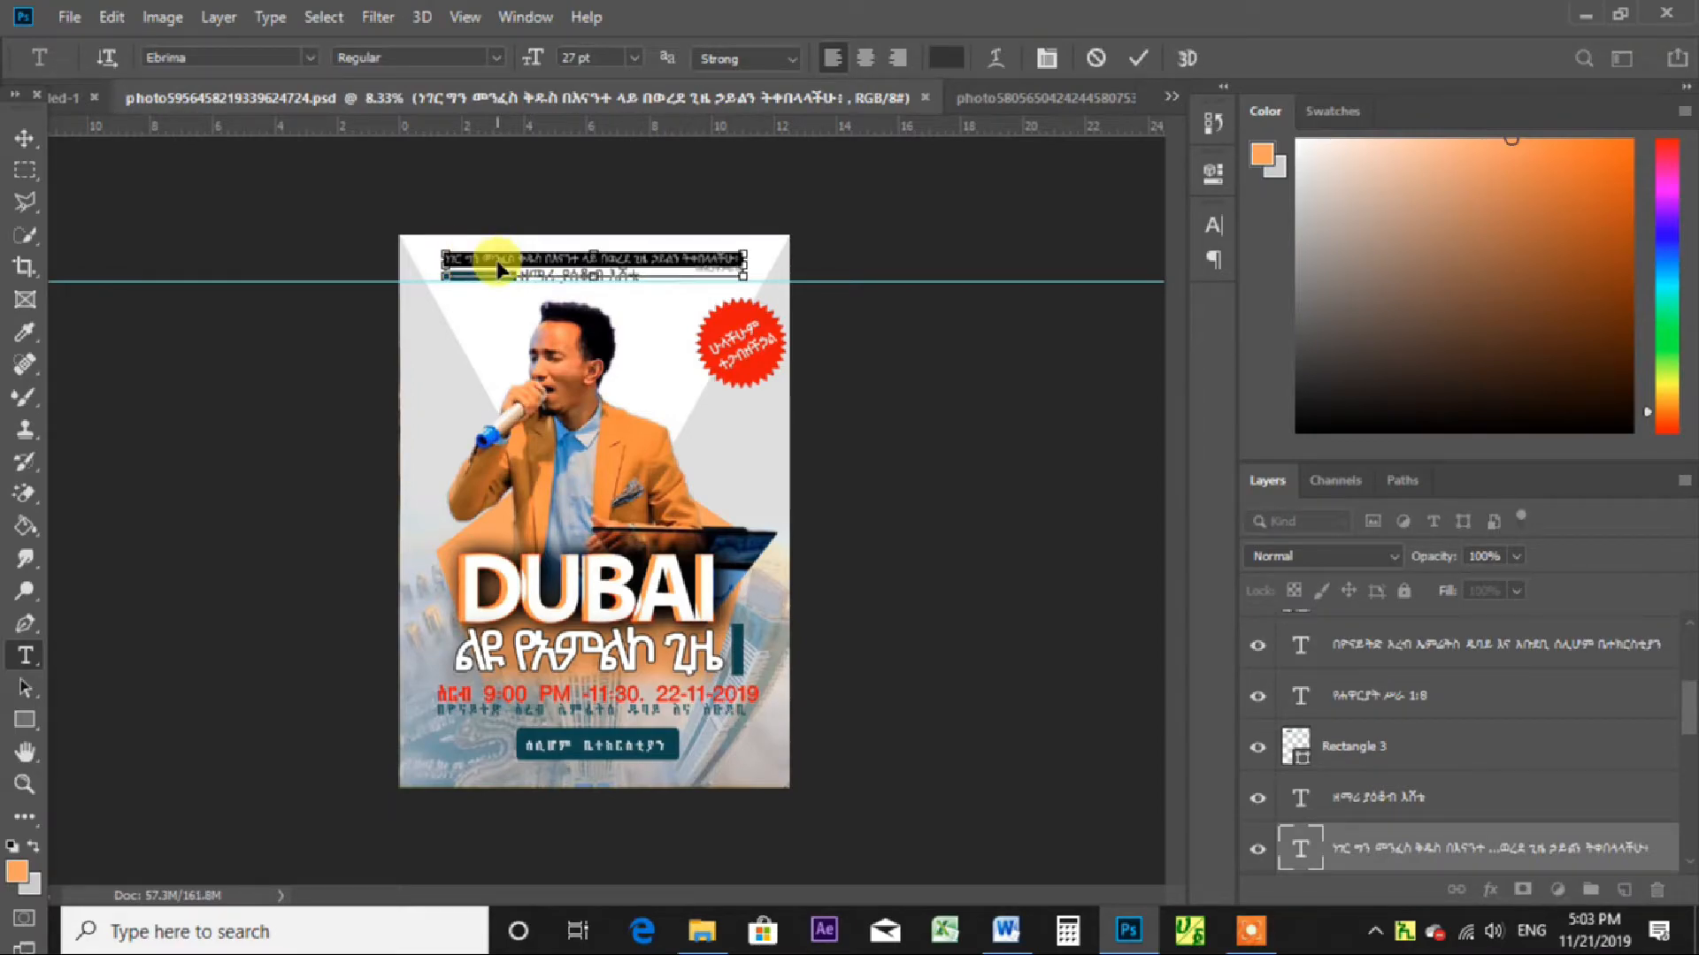
{"action": "left_click", "coordinate": [63, 98]}
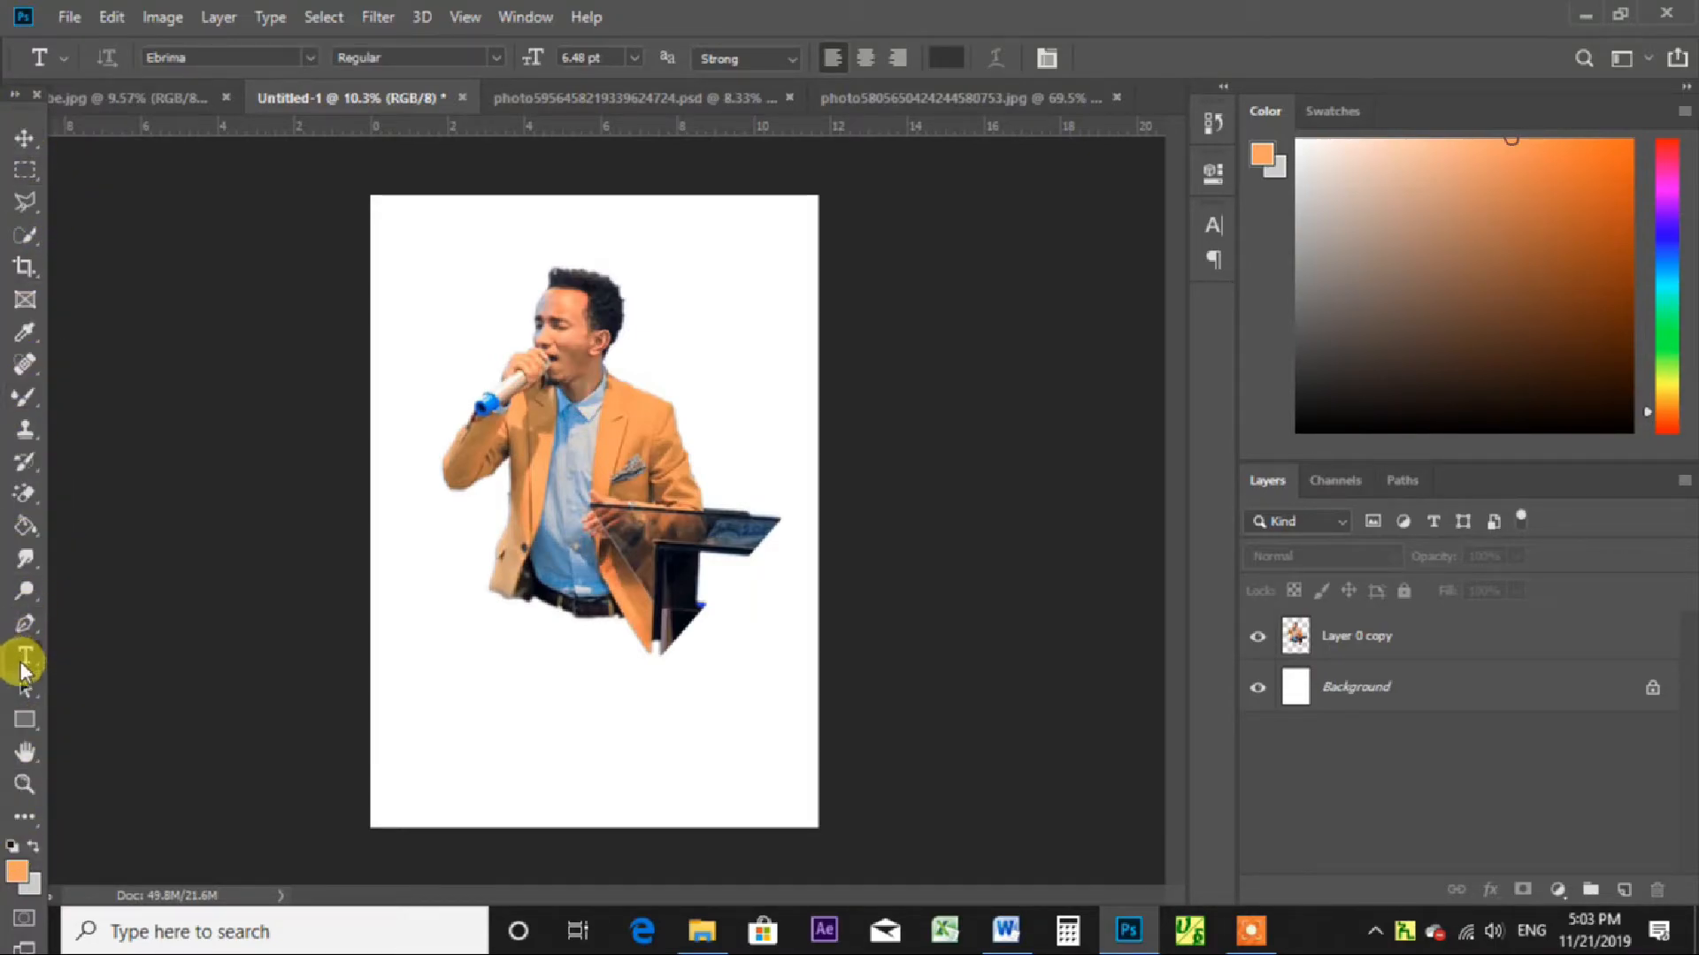
{"action": "left_click", "coordinate": [422, 234]}
{"action": "key", "text": "ctrl"}
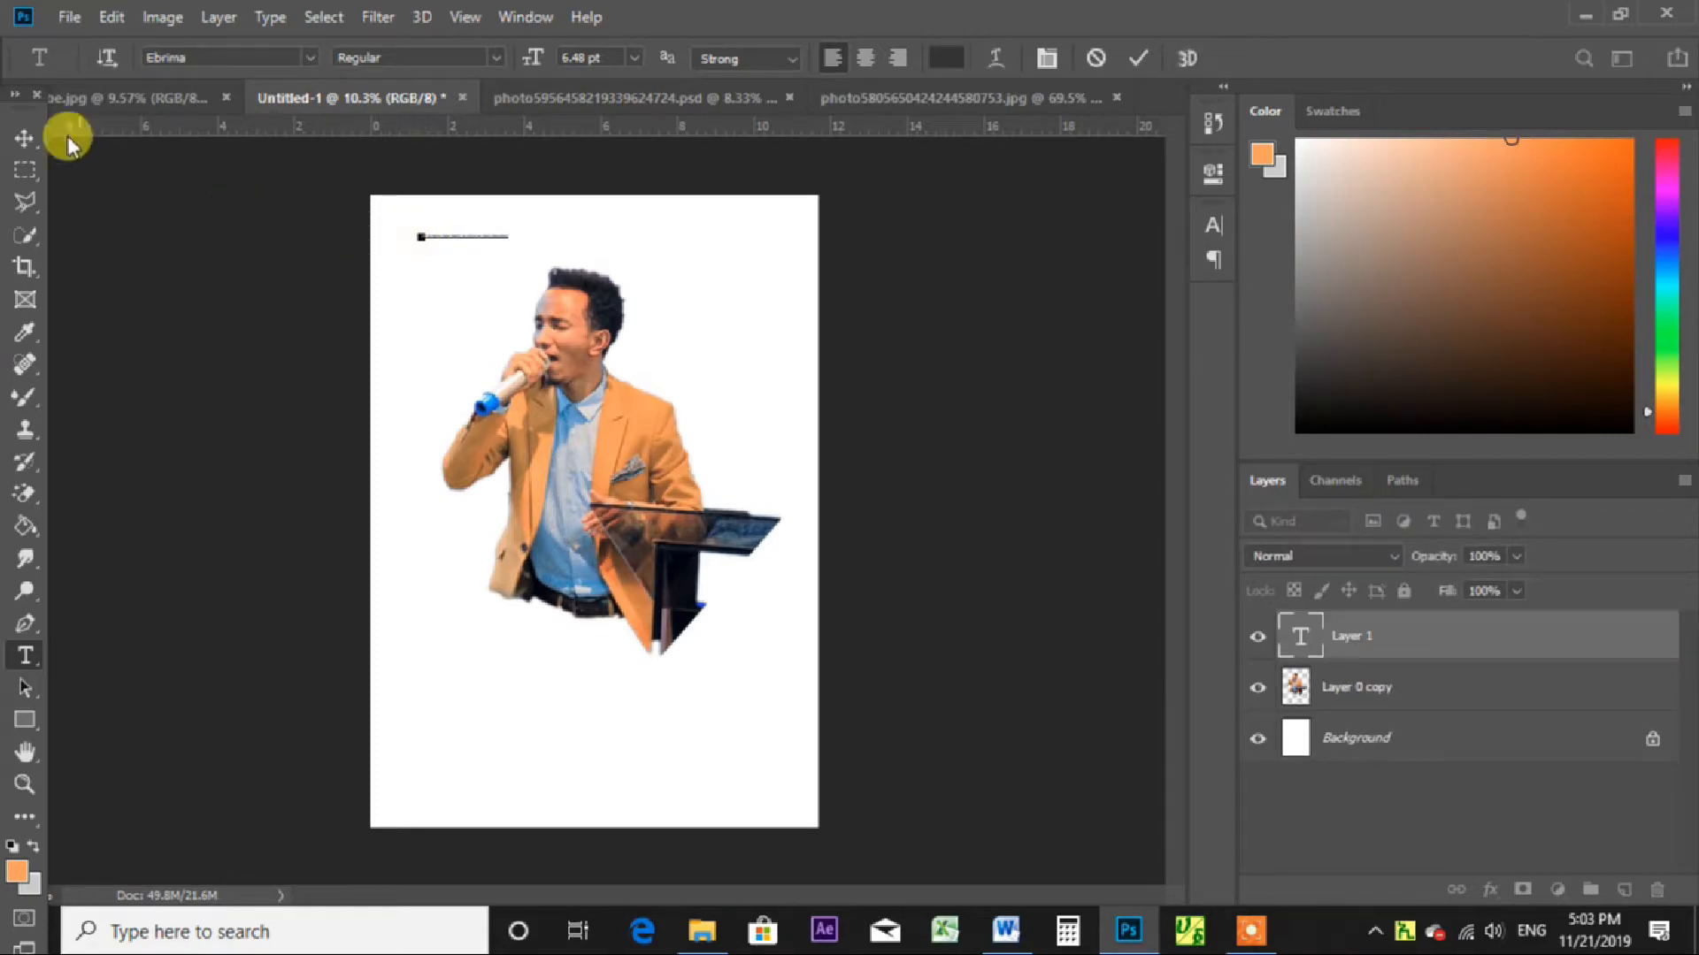
{"action": "left_click", "coordinate": [25, 140]}
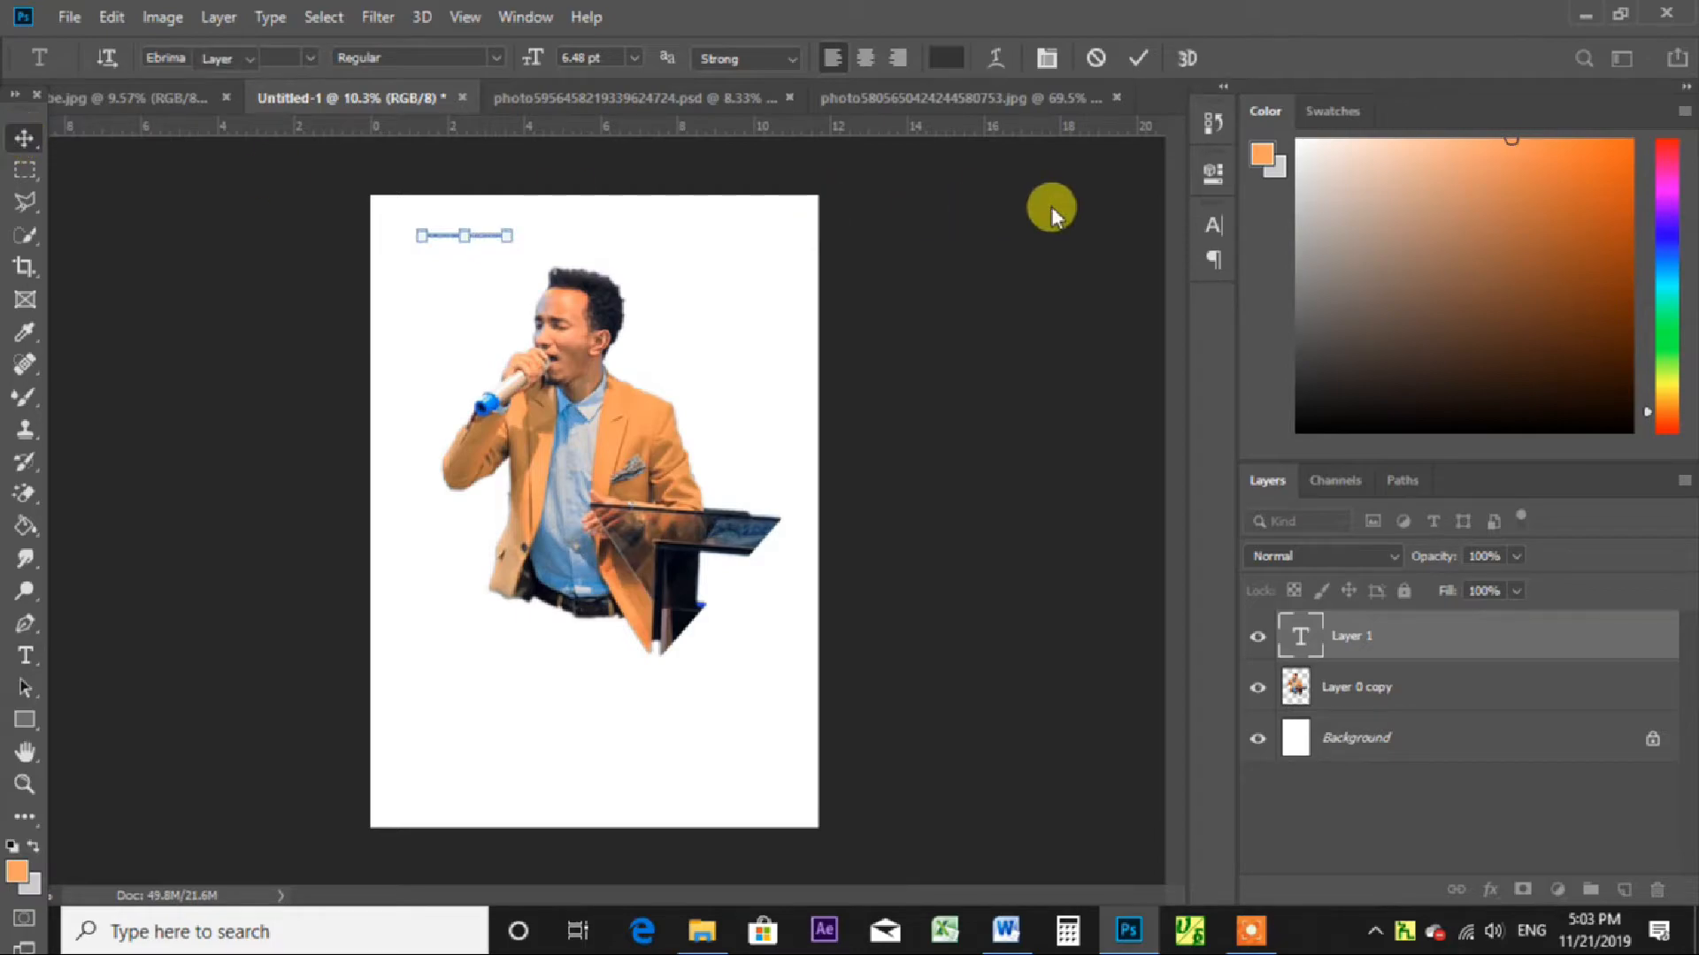
Show the character settings for the pasted Amharic verse line and hide them again.
{"action": "left_click", "coordinate": [1213, 227]}
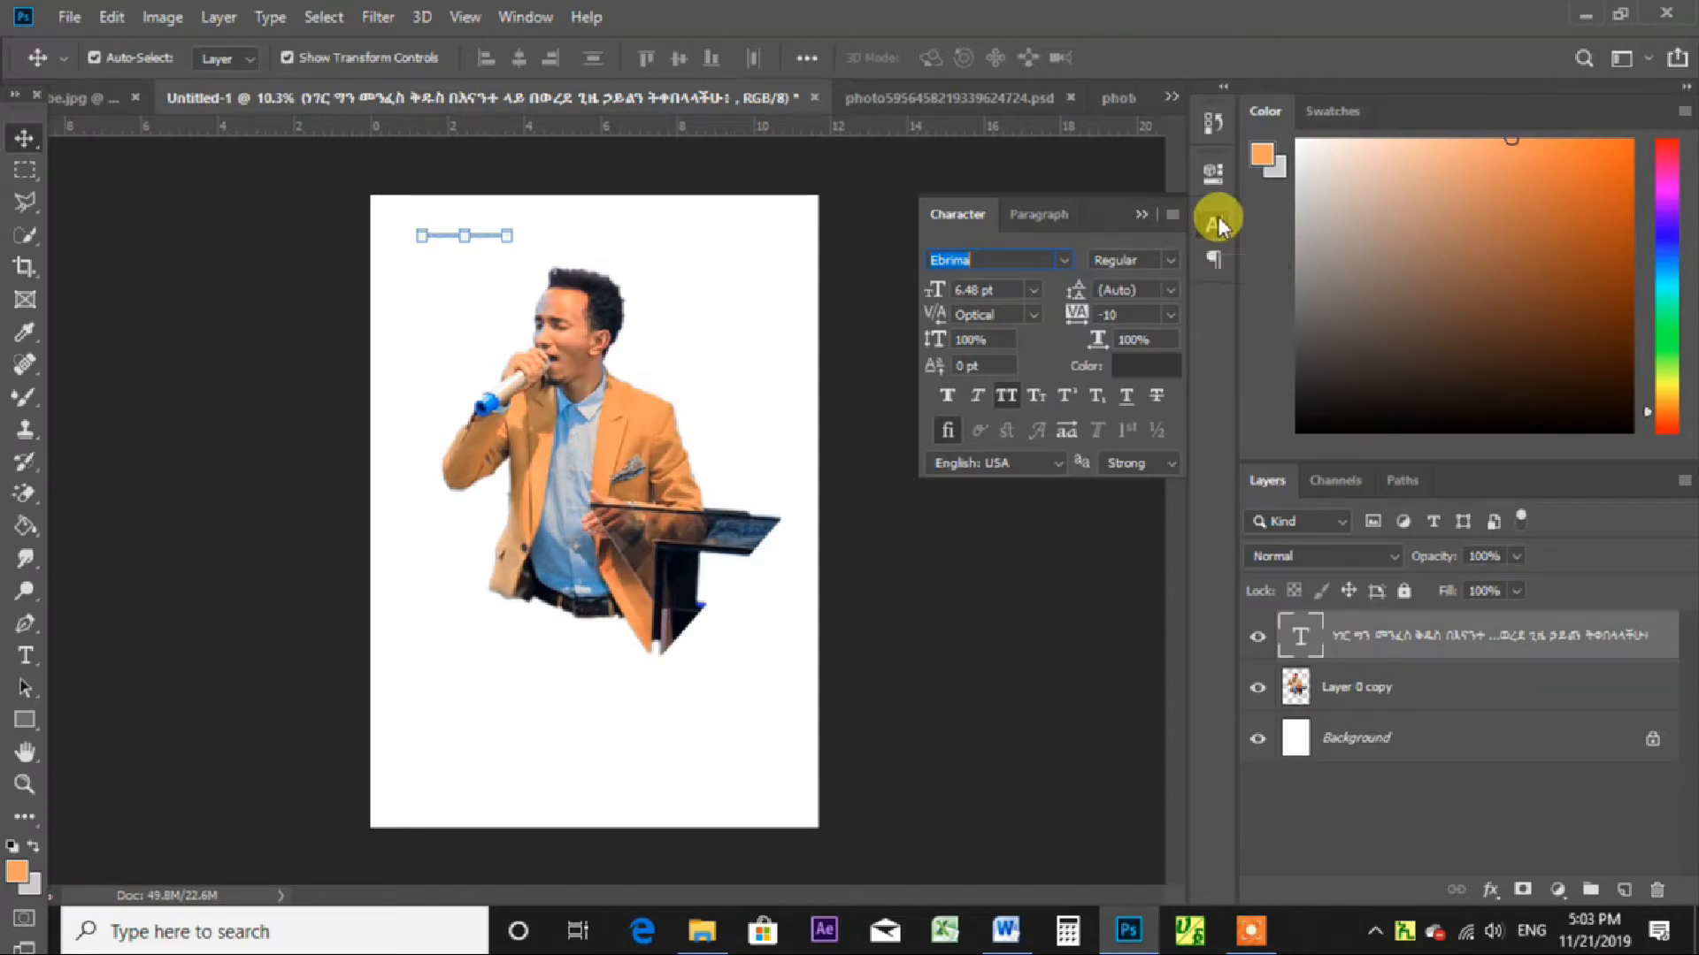
{"action": "left_click", "coordinate": [517, 19]}
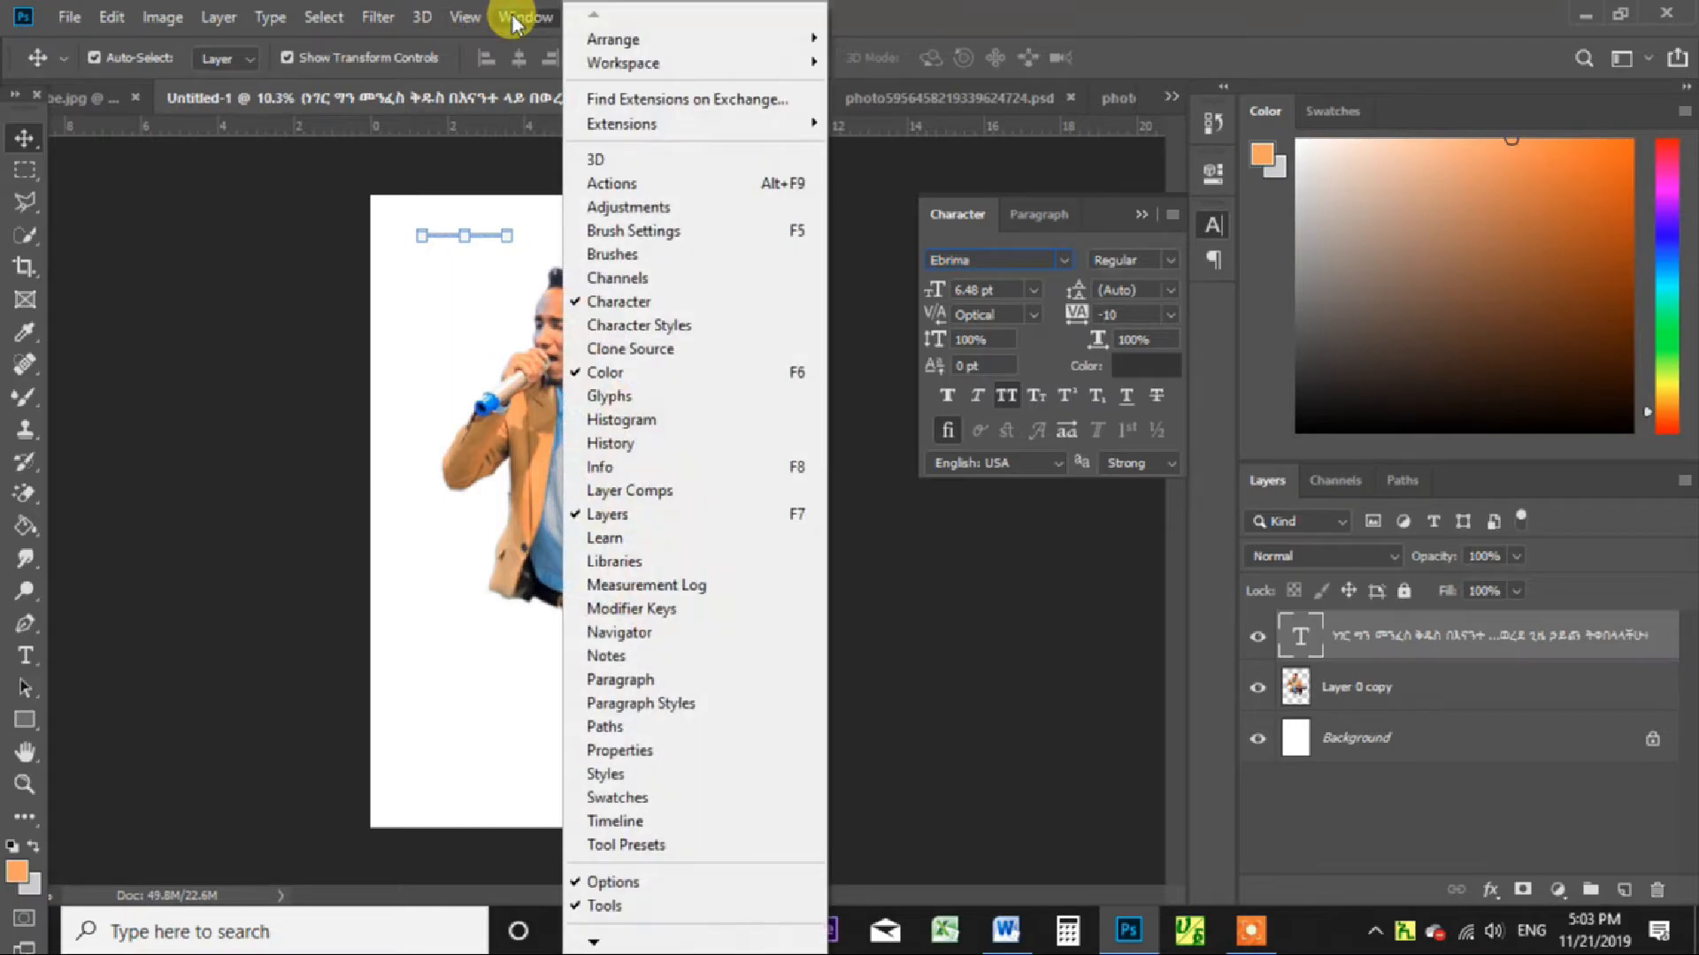
{"action": "left_click", "coordinate": [605, 310]}
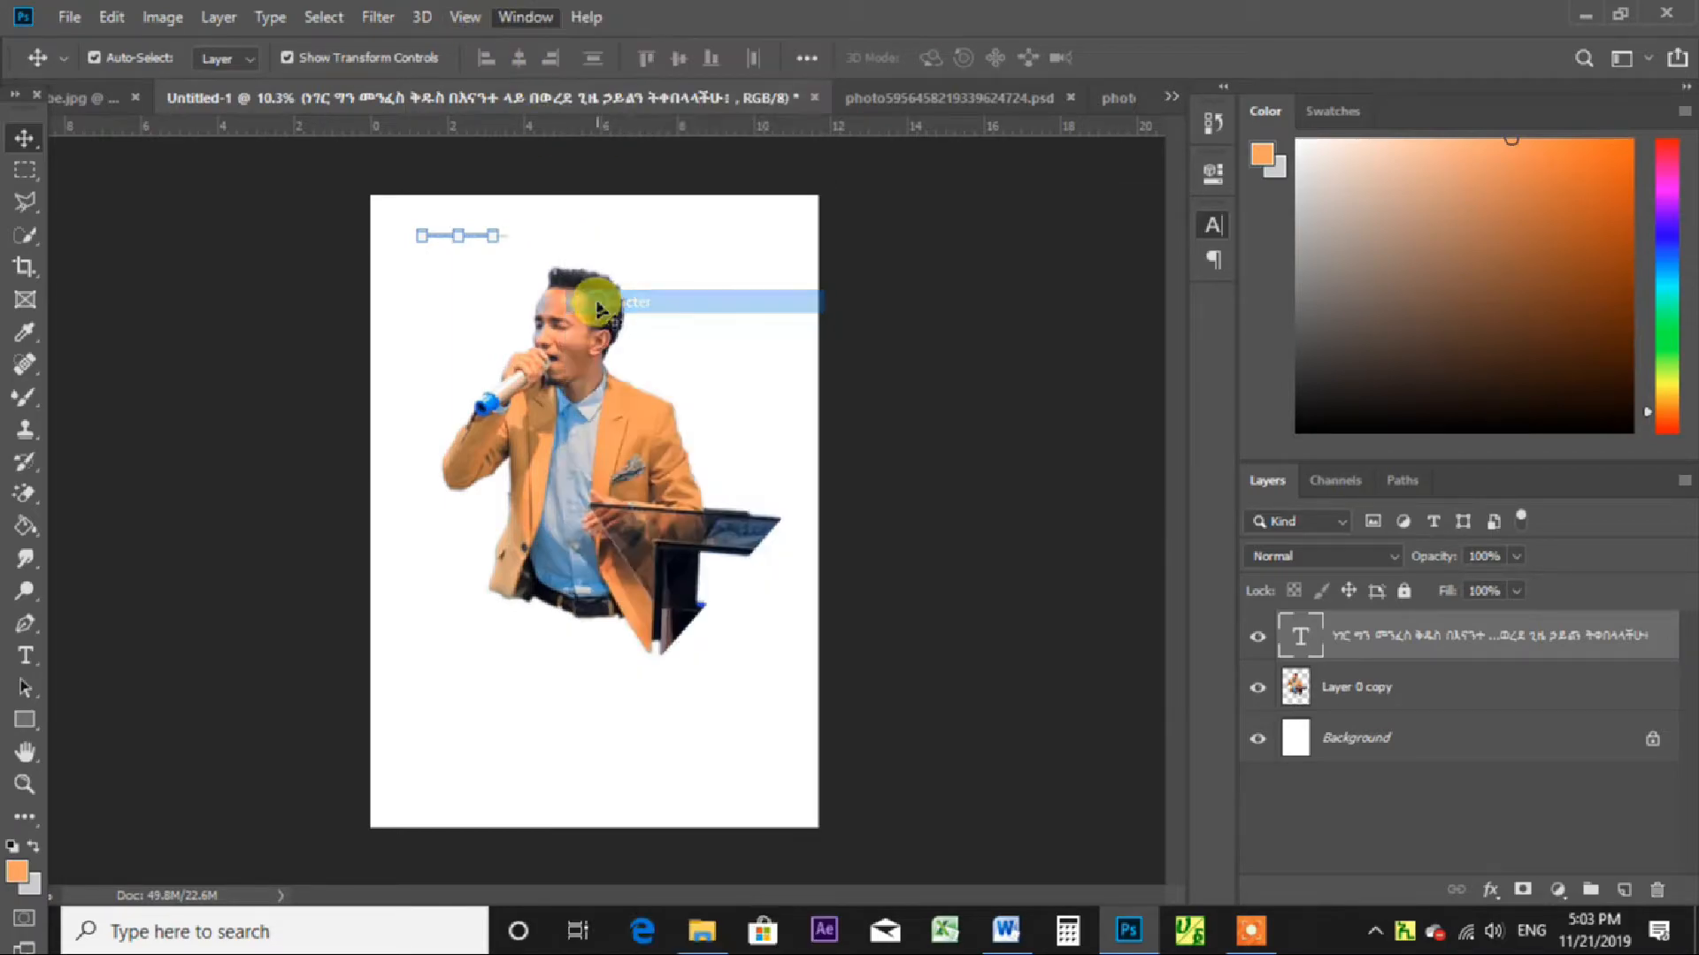
Show the character settings, remove the tiny verse line and paste the verse again as a new text line above the singer.
{"action": "left_click", "coordinate": [522, 16]}
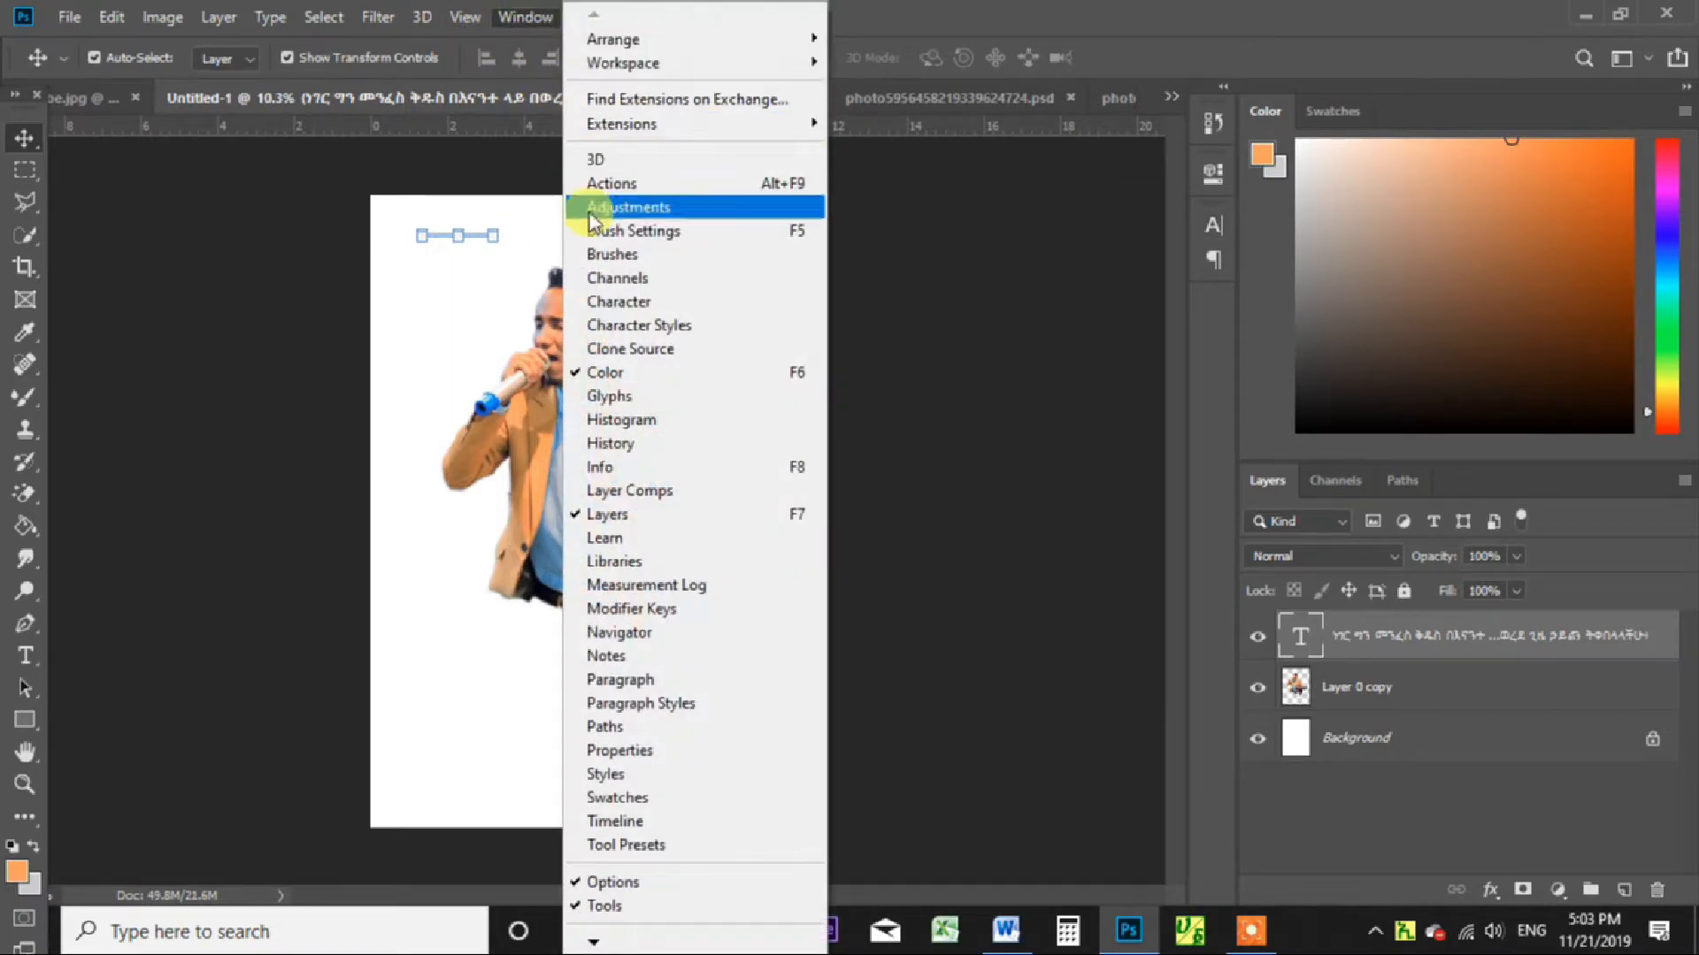
{"action": "left_click", "coordinate": [610, 303]}
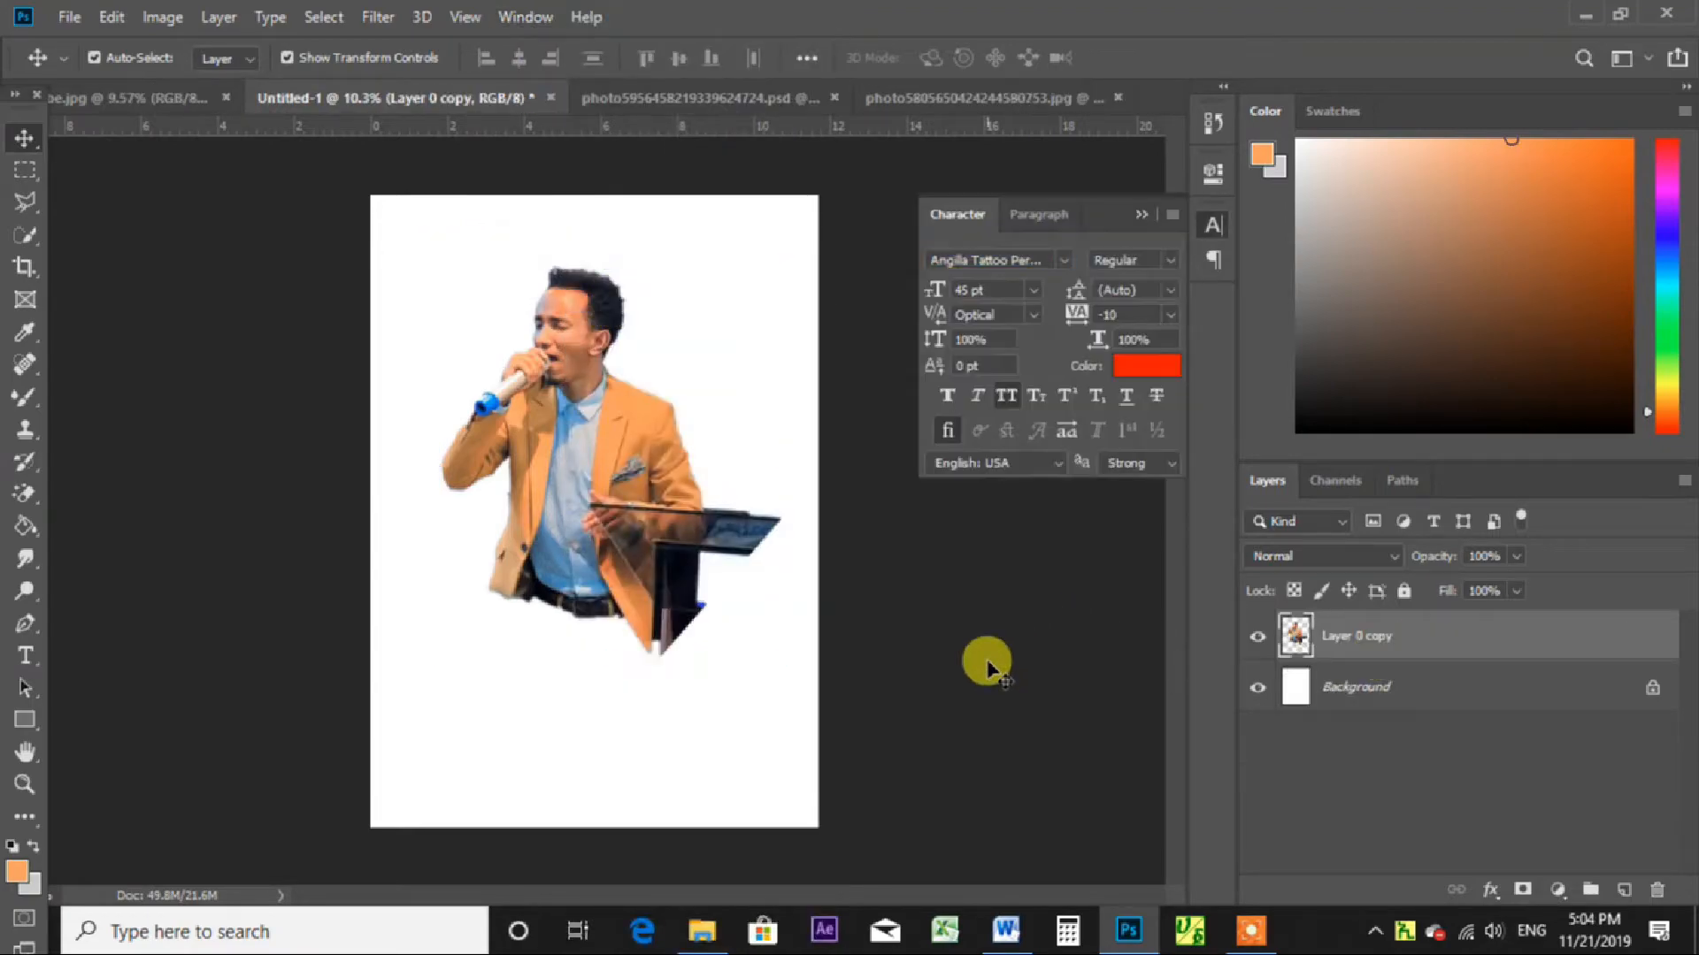
{"action": "left_click", "coordinate": [24, 659]}
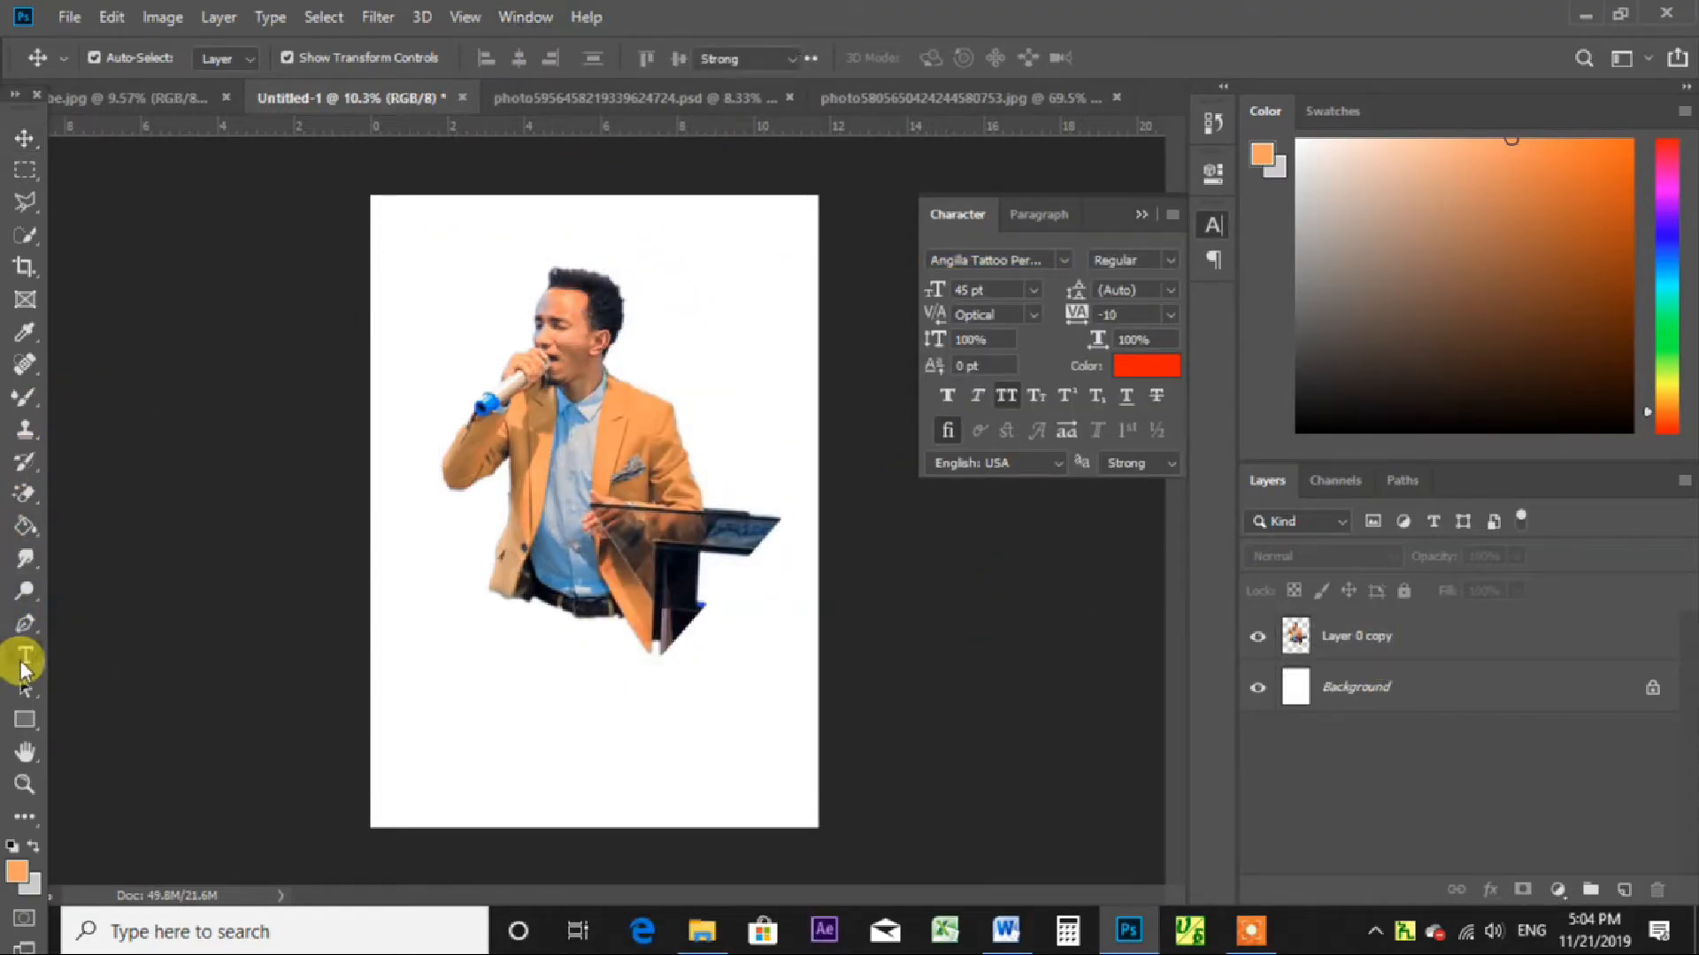
{"action": "left_click", "coordinate": [428, 227]}
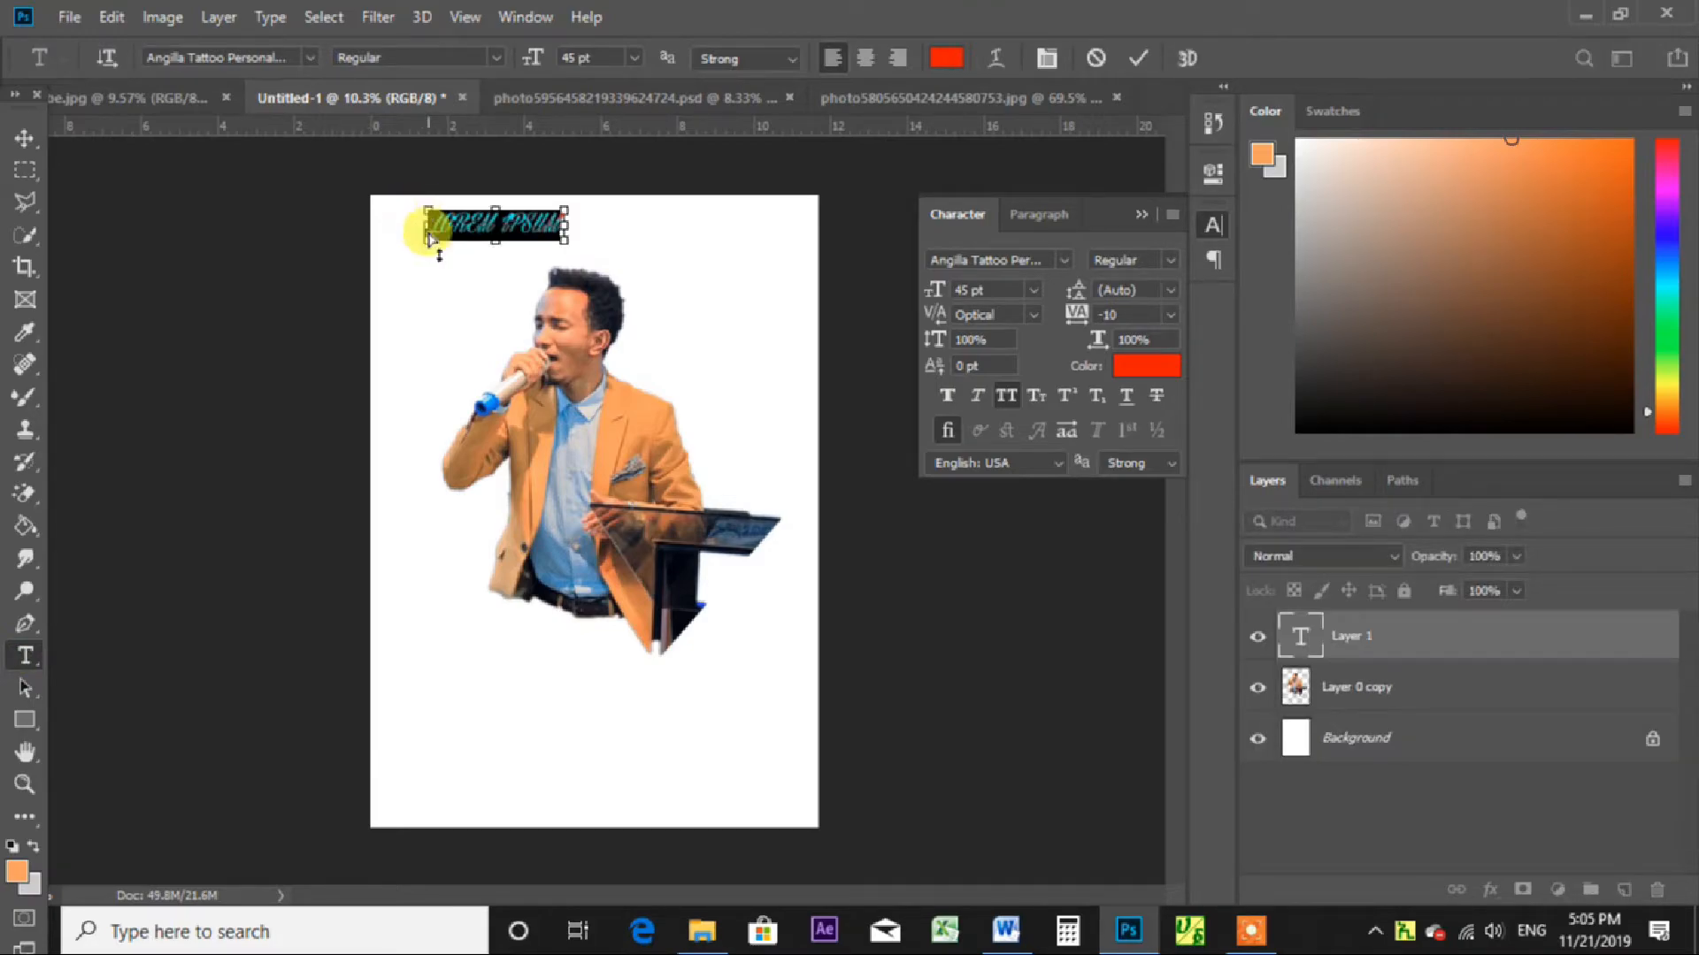
{"action": "key", "text": "BackSpace"}
{"action": "left_click", "coordinate": [24, 139]}
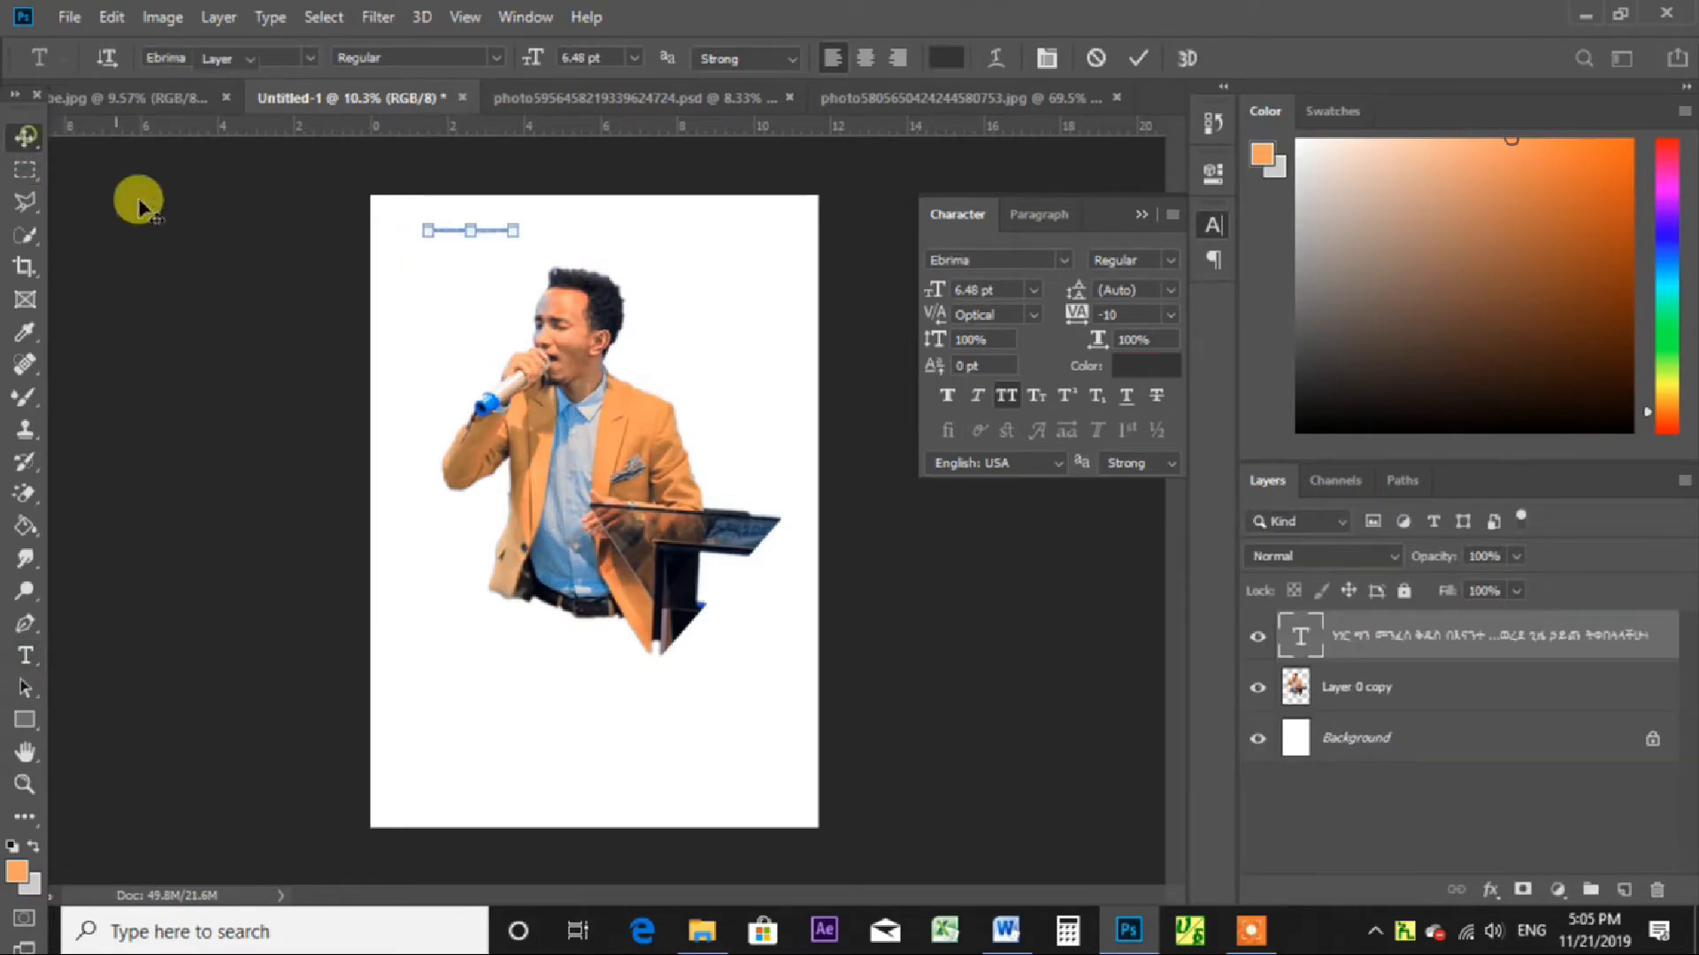
Enlarge the verse line, shift it toward the page's left edge and scale it to about 10.87 in wide across the page.
{"action": "left_click_drag", "start_coordinate": [930, 292], "coordinate": [978, 288]}
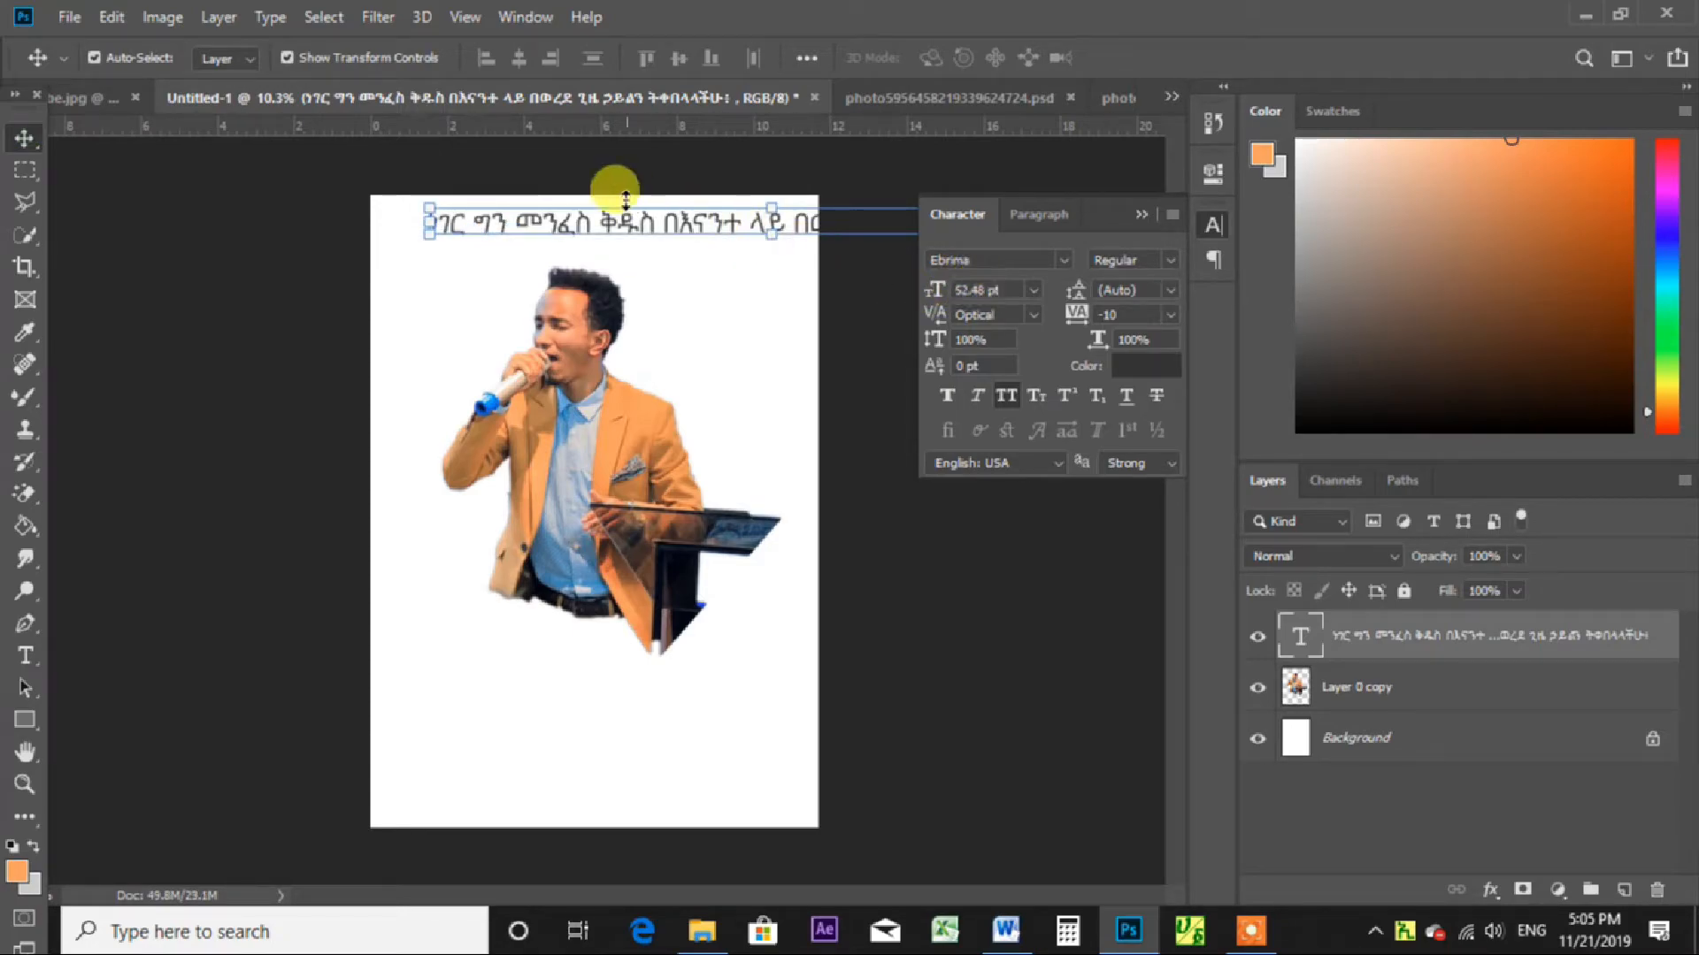
{"action": "left_click_drag", "start_coordinate": [629, 220], "coordinate": [588, 234]}
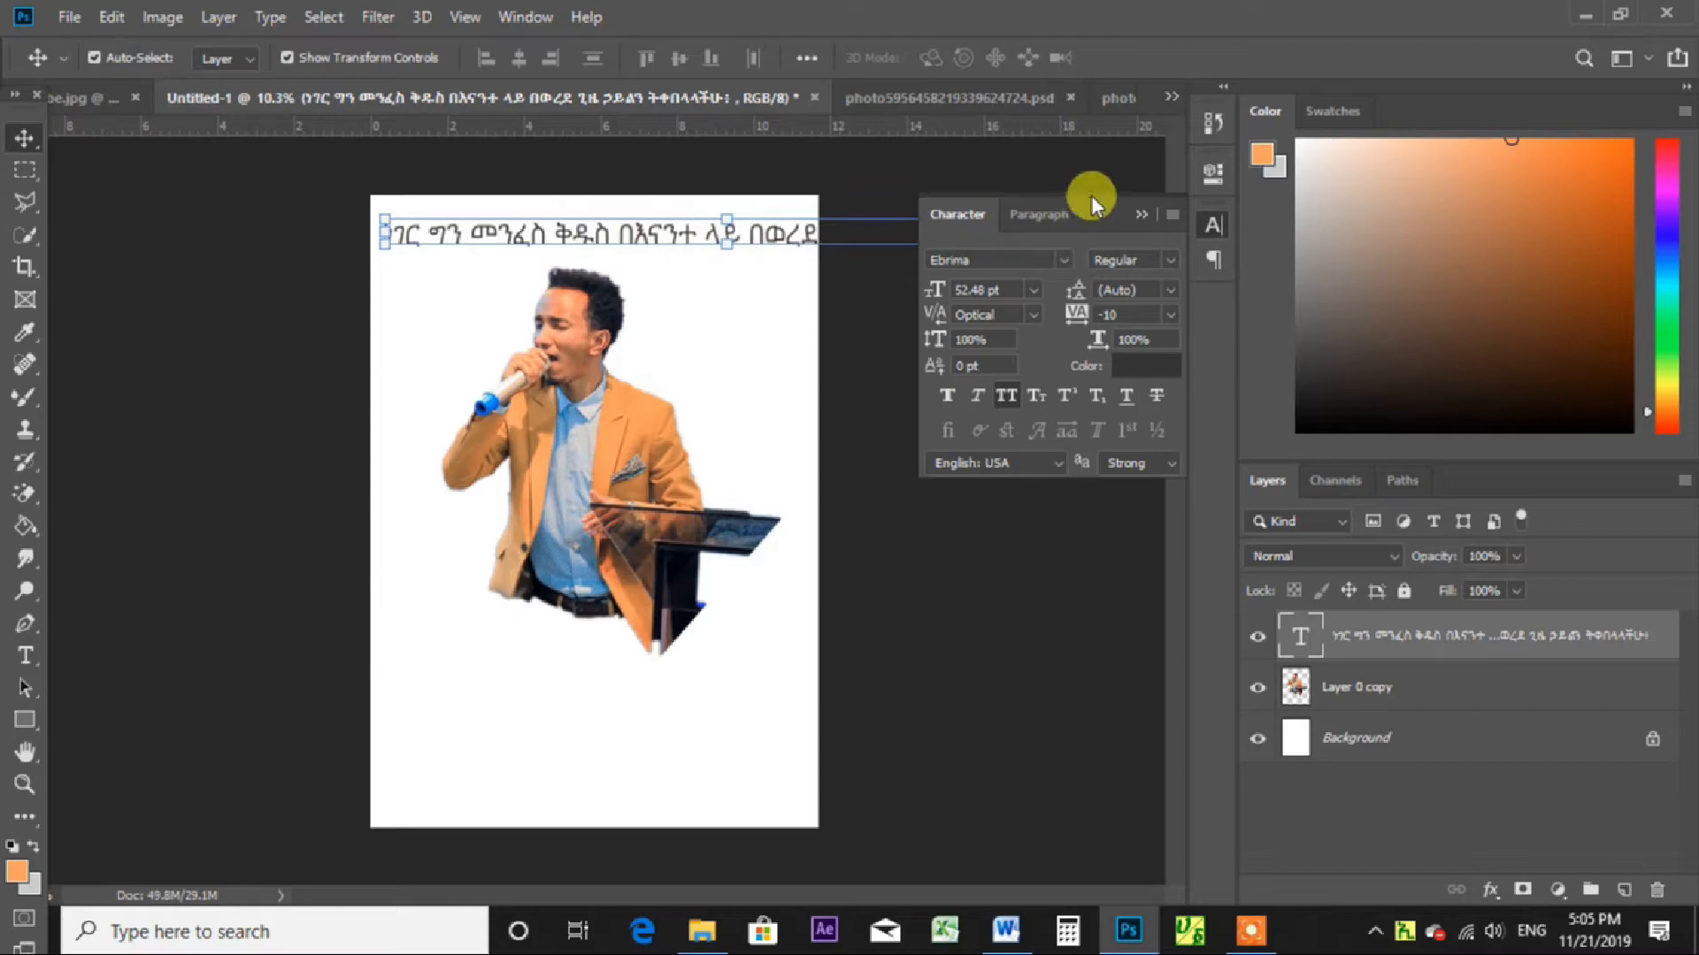
{"action": "left_click", "coordinate": [1140, 215]}
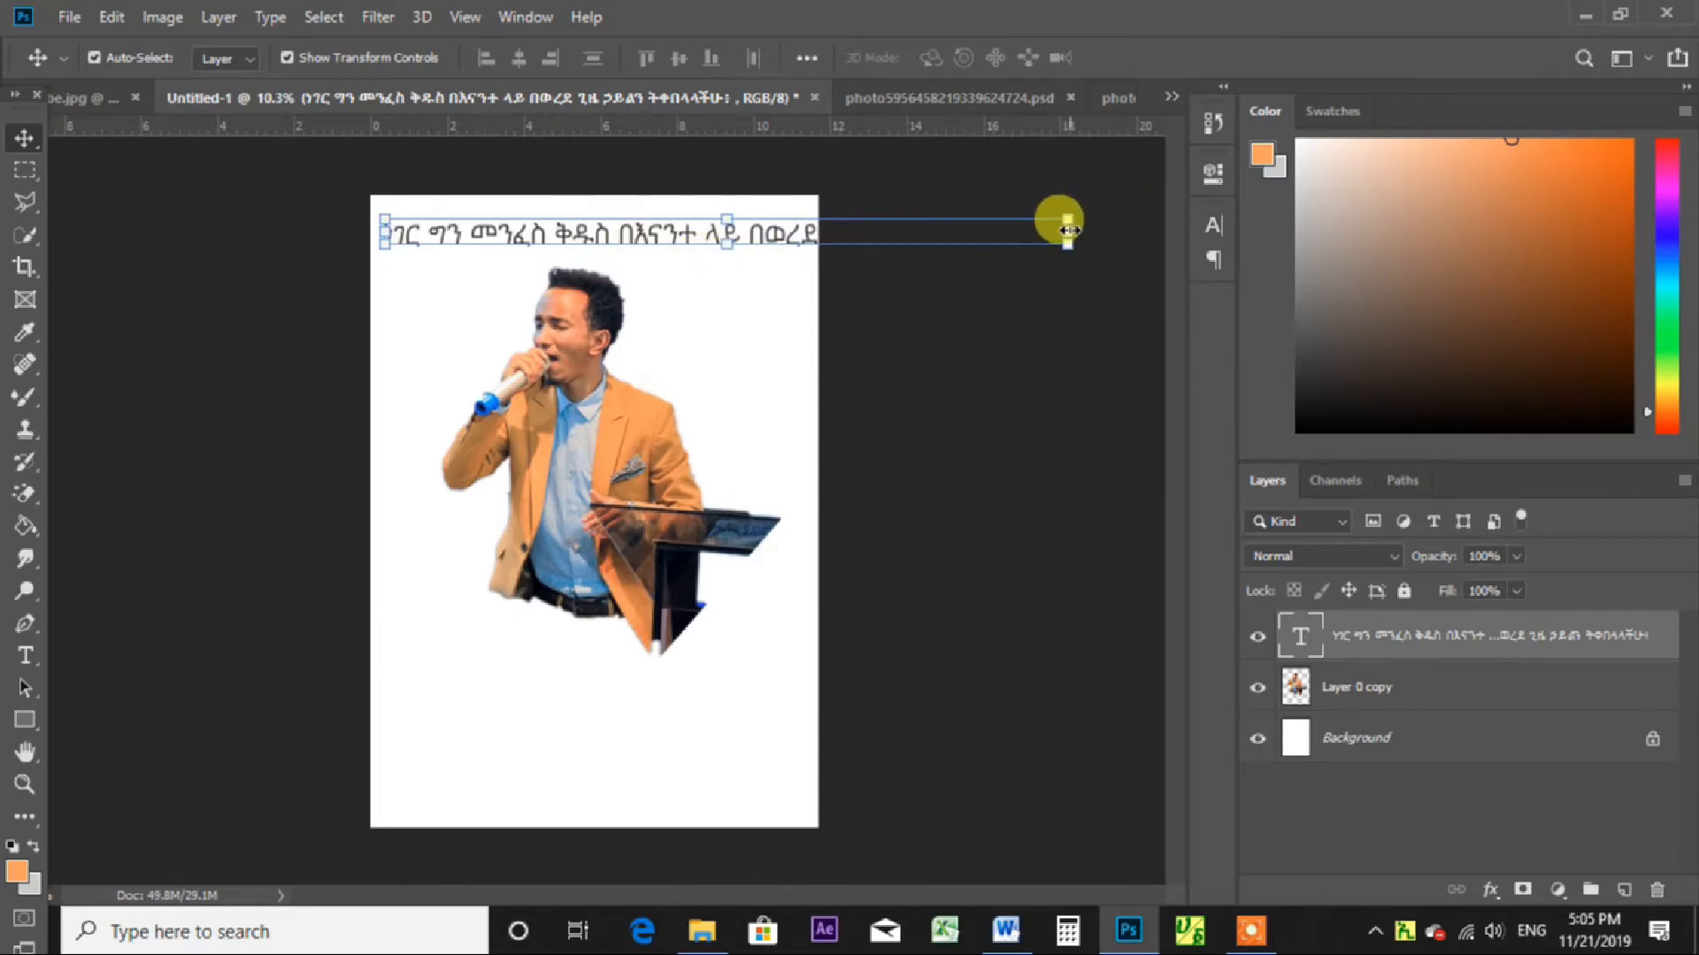
{"action": "left_click_drag", "start_coordinate": [1066, 232], "coordinate": [790, 227]}
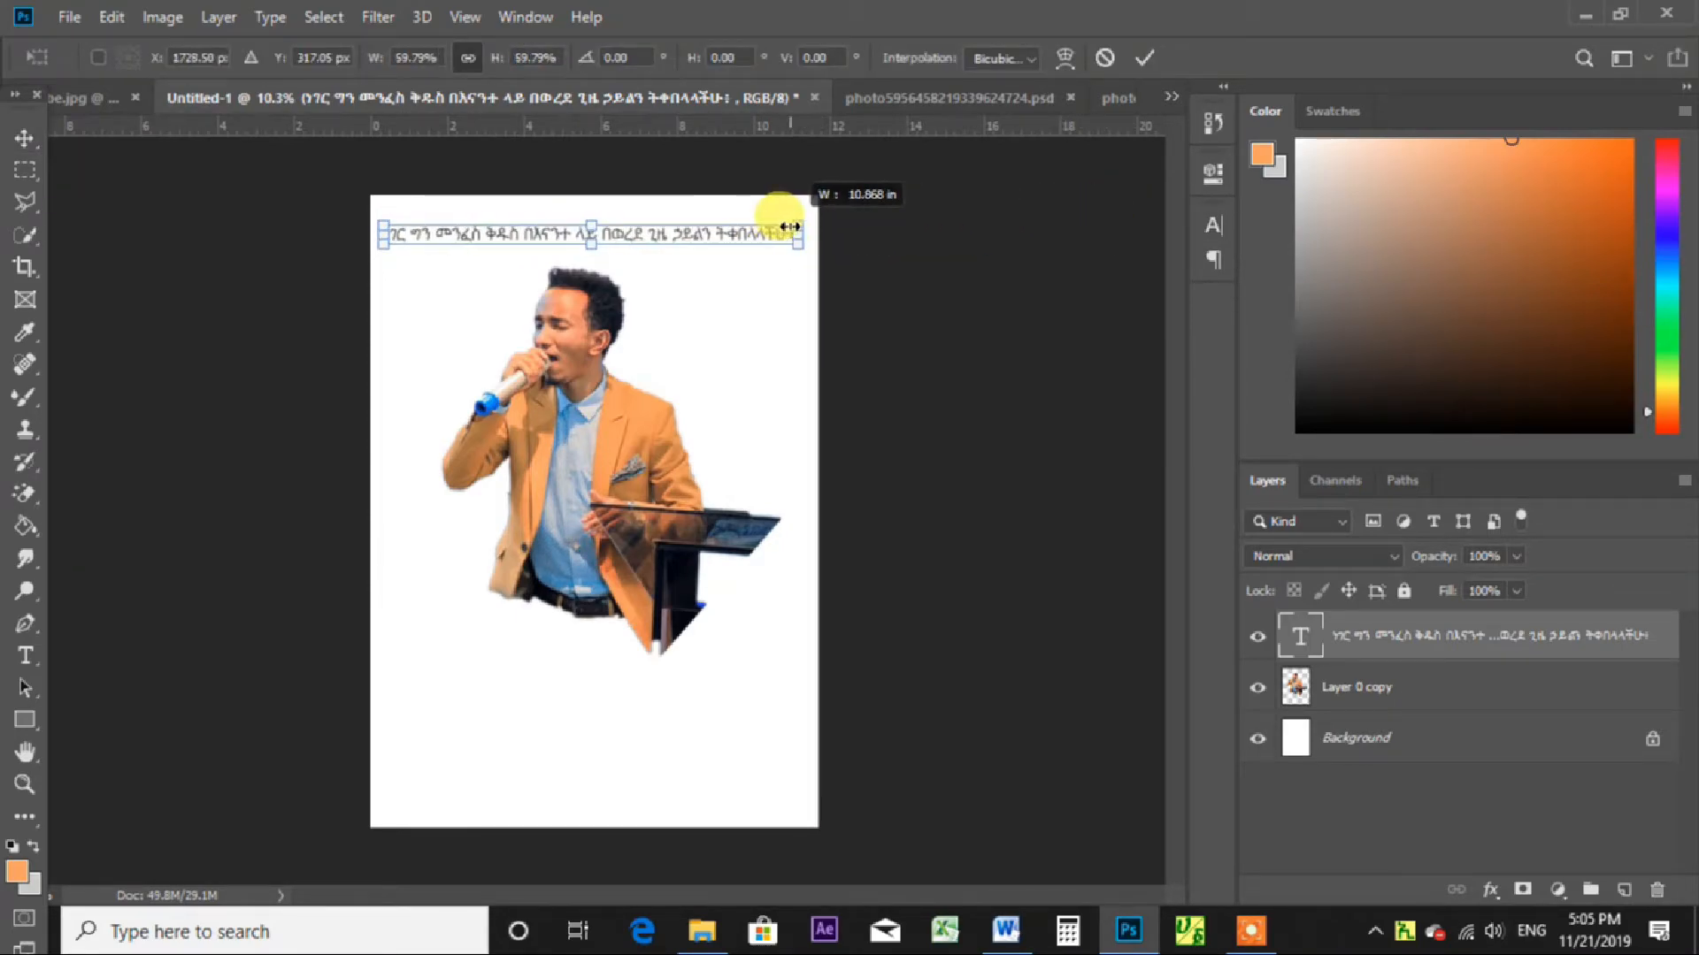
{"action": "left_click", "coordinate": [1136, 67]}
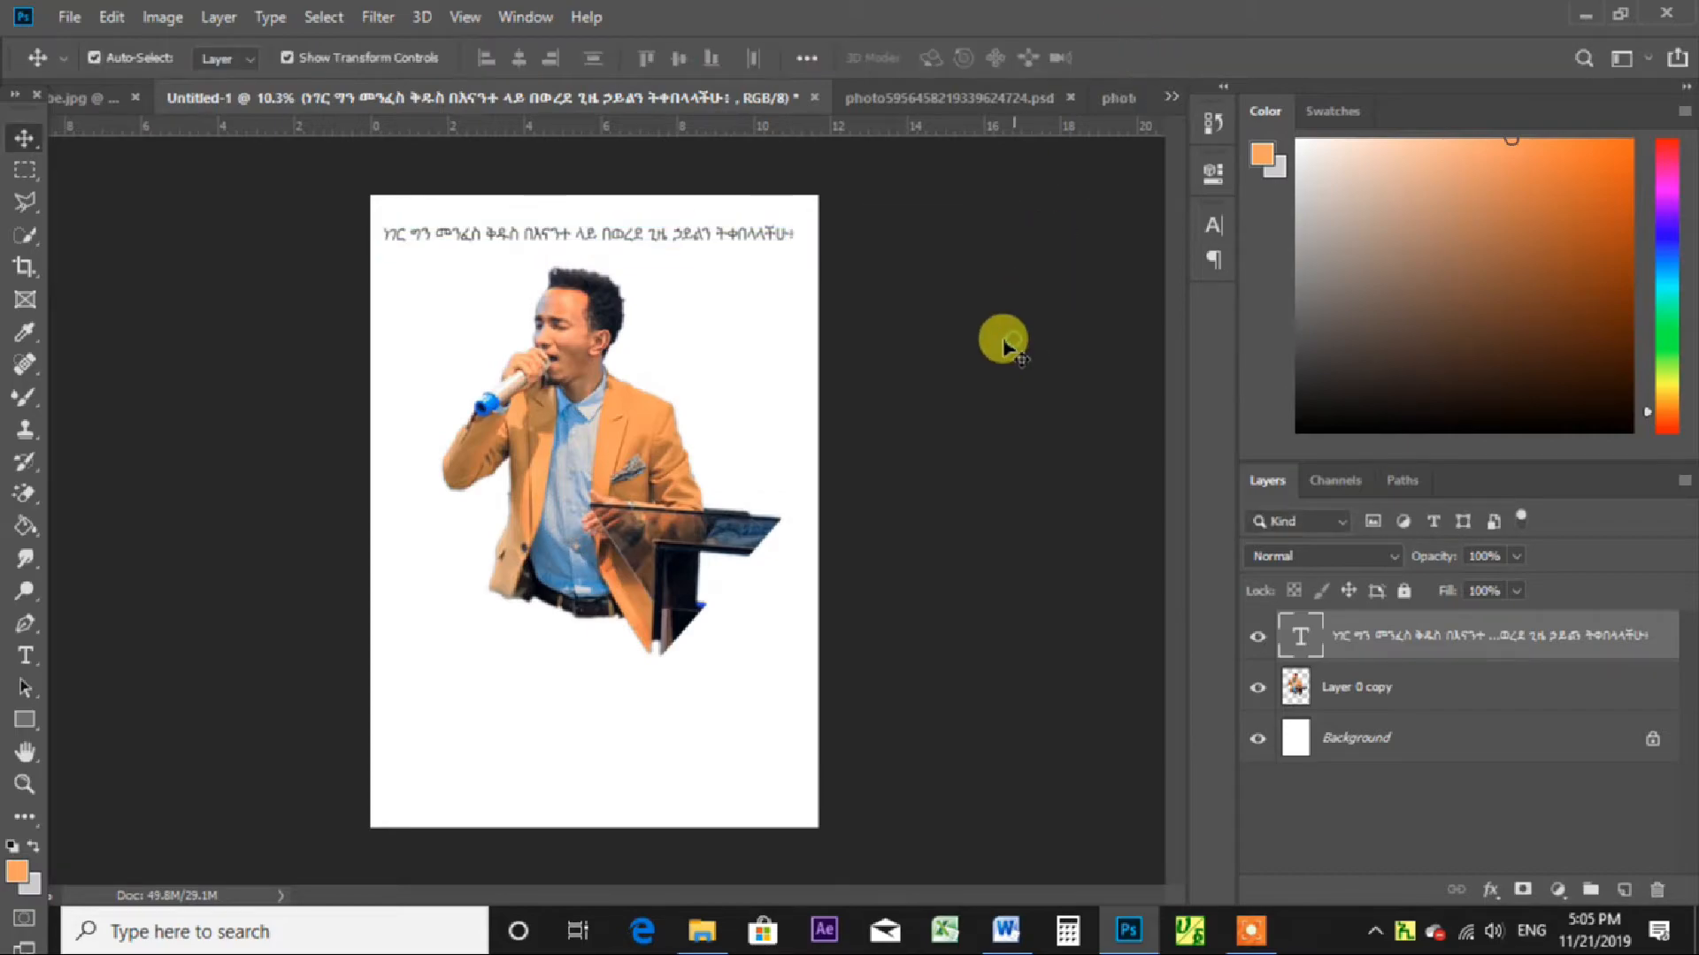
{"action": "left_click_drag", "start_coordinate": [588, 248], "coordinate": [575, 294]}
{"action": "left_click", "coordinate": [25, 784]}
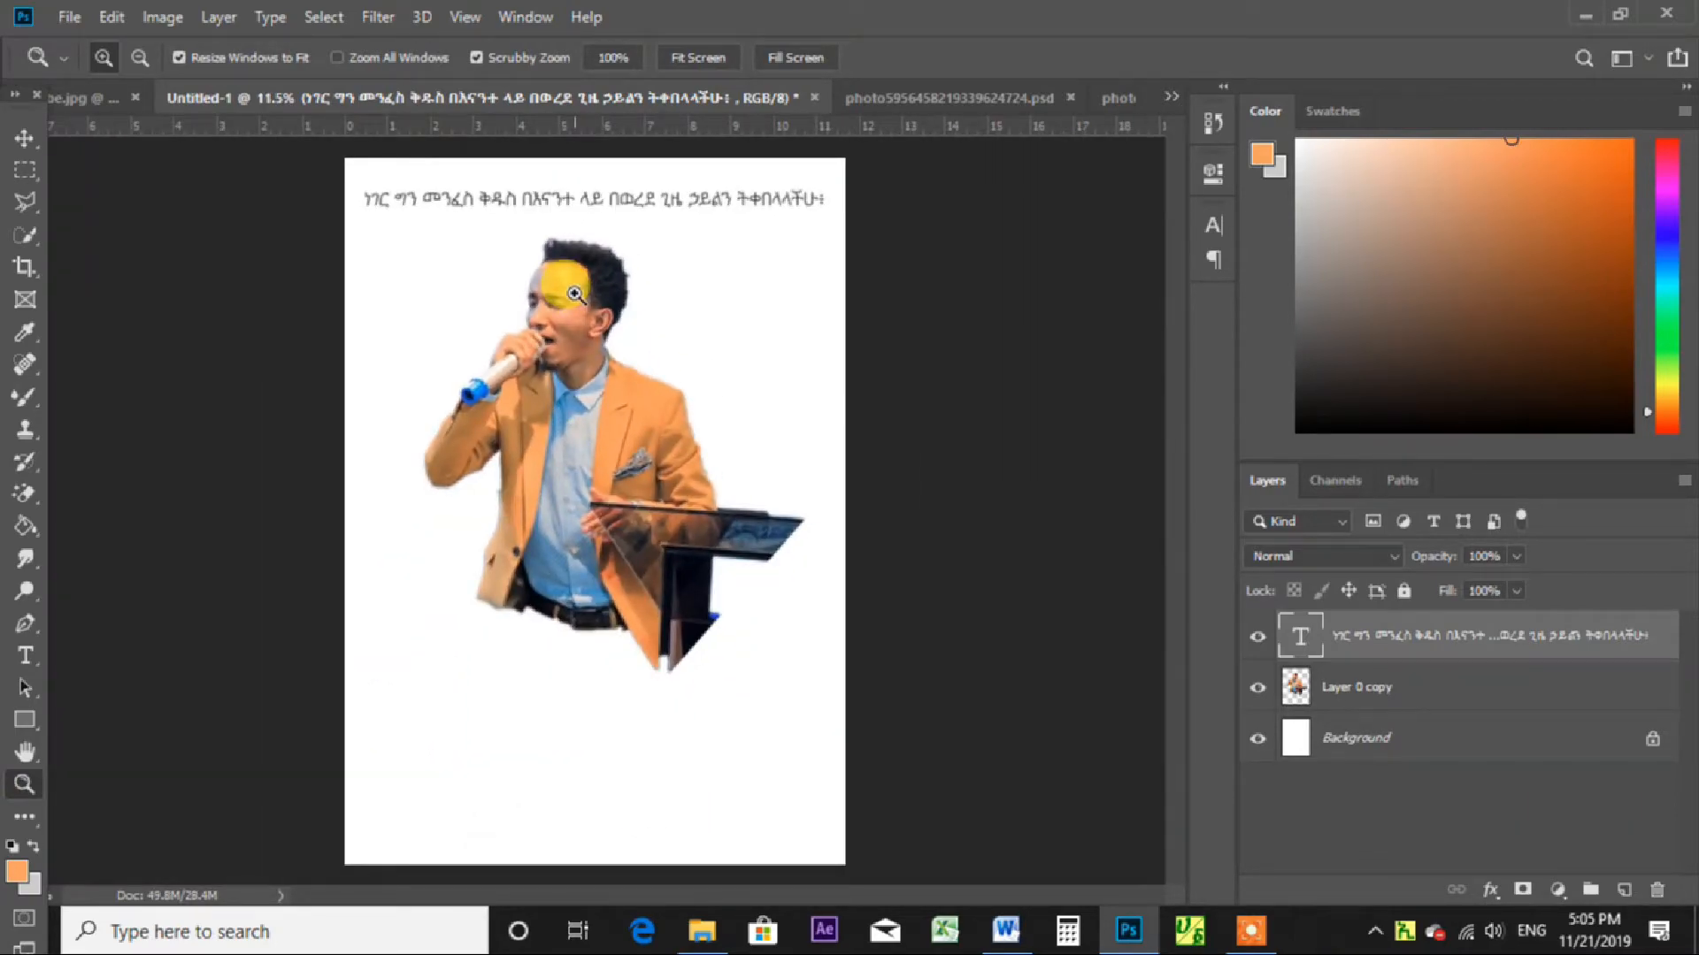
{"action": "left_click", "coordinate": [24, 138]}
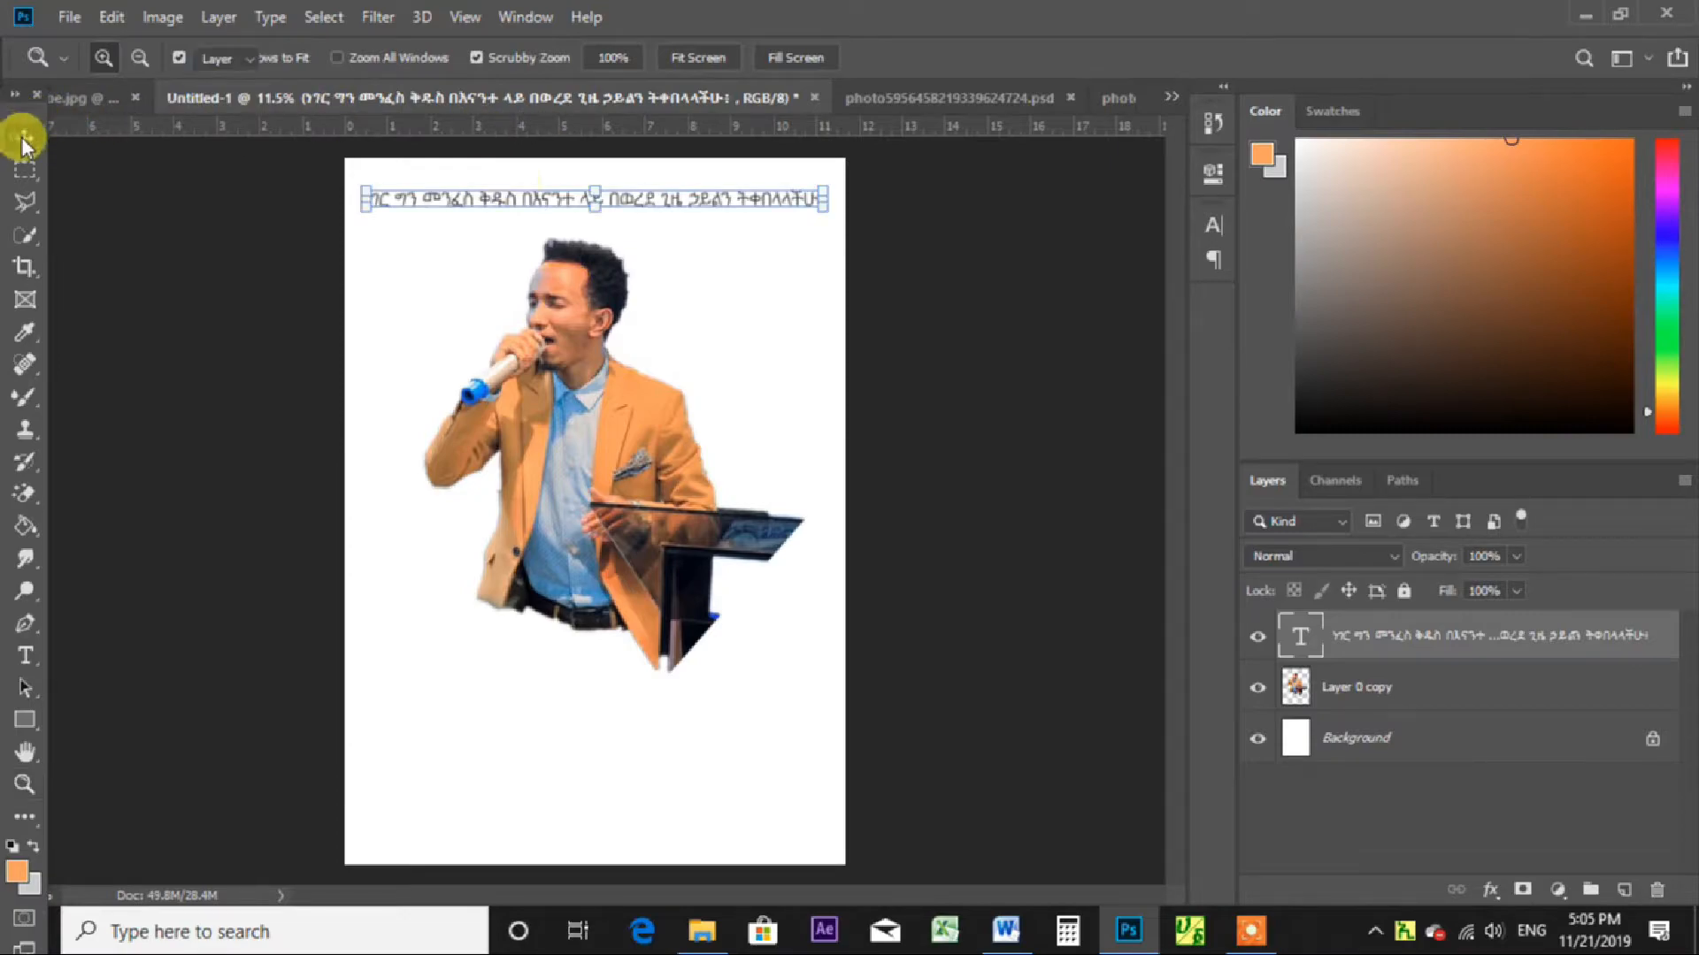
{"action": "left_click_drag", "start_coordinate": [677, 198], "coordinate": [683, 199]}
{"action": "left_click", "coordinate": [890, 247]}
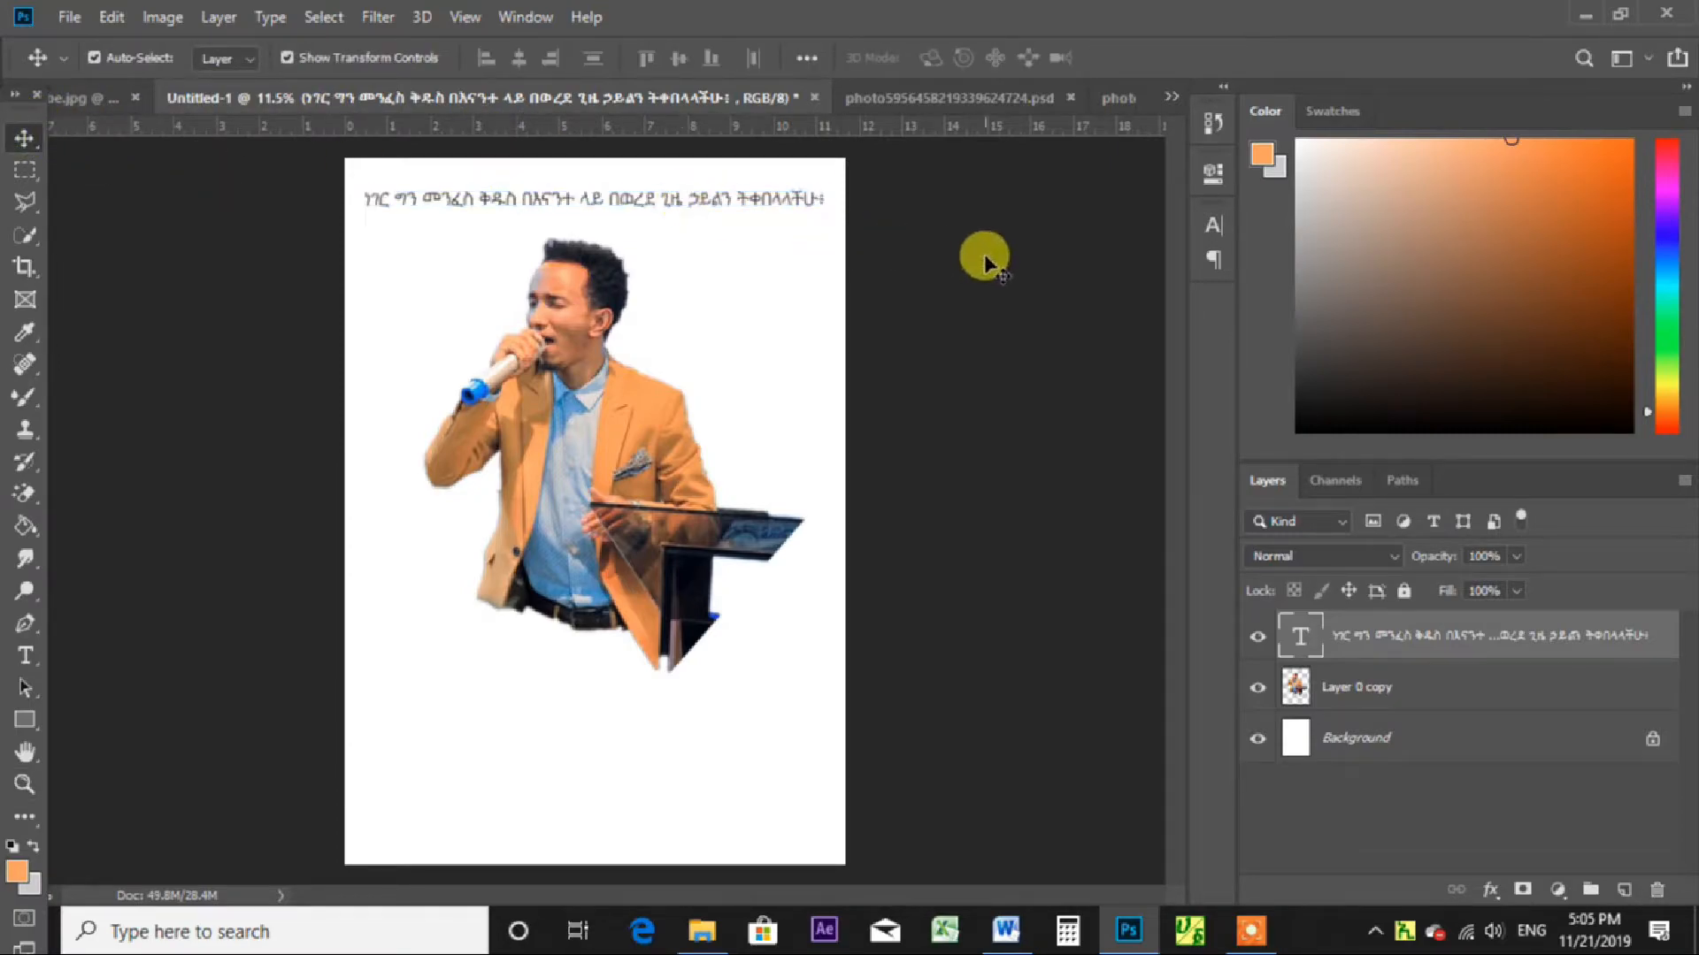
{"action": "left_click", "coordinate": [646, 202]}
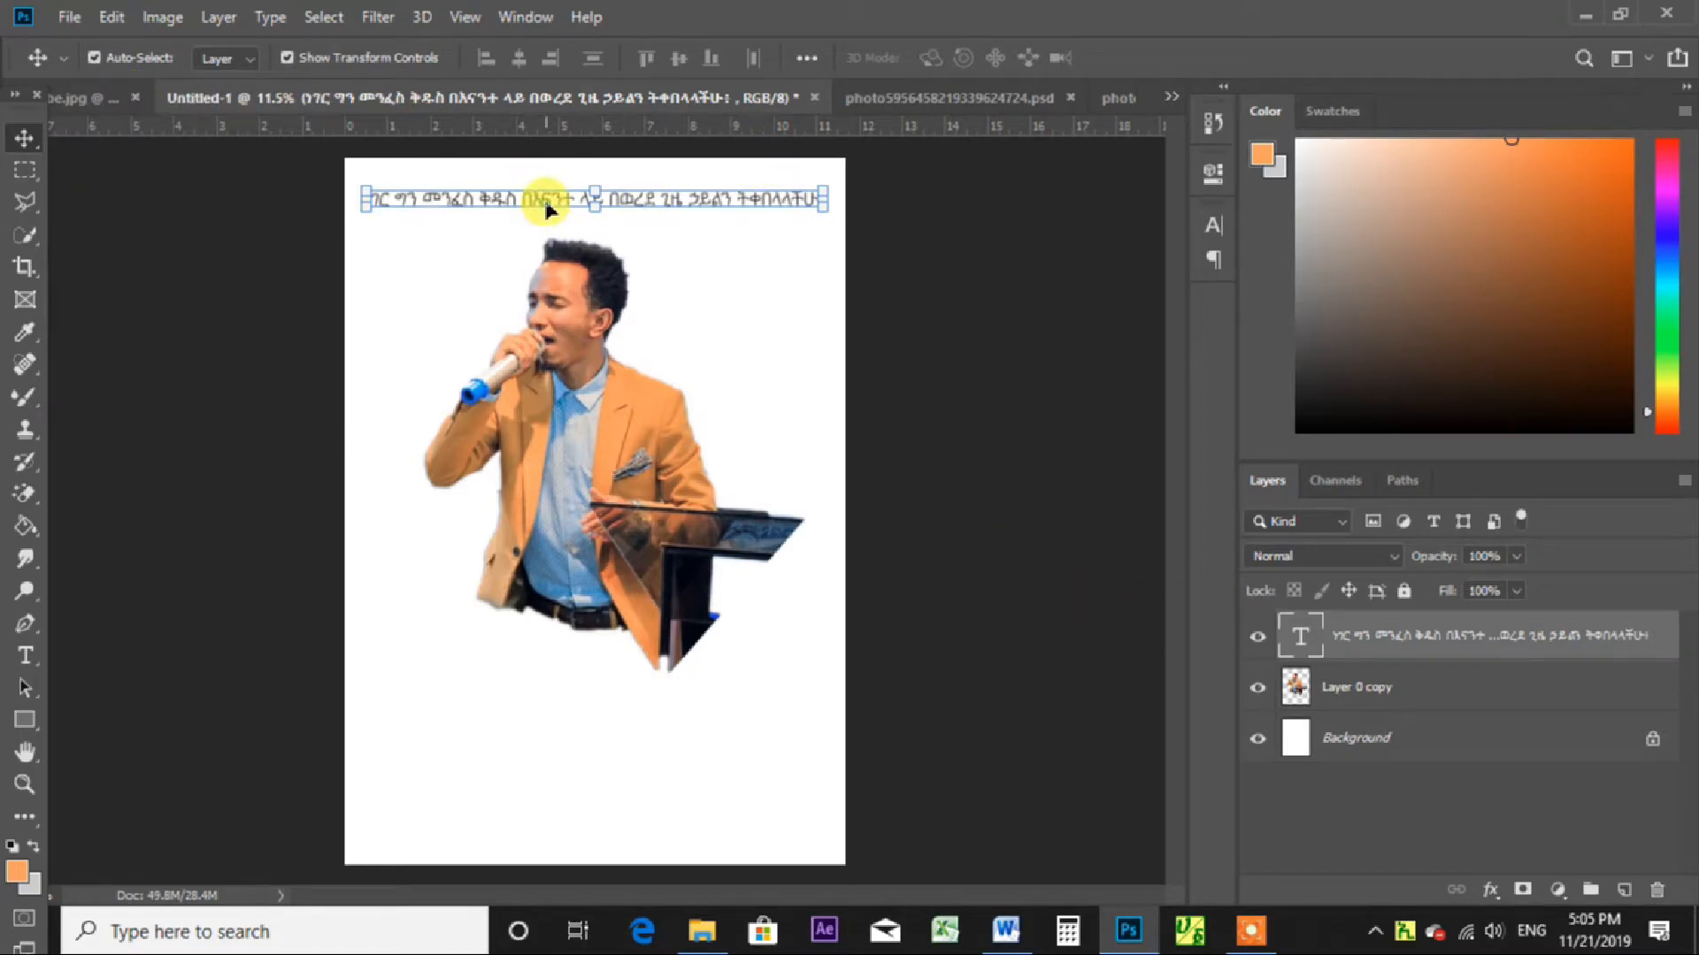
{"action": "left_click", "coordinate": [967, 284]}
Make the verse line faux bold and recentre it horizontally across the page.
{"action": "left_click", "coordinate": [637, 209]}
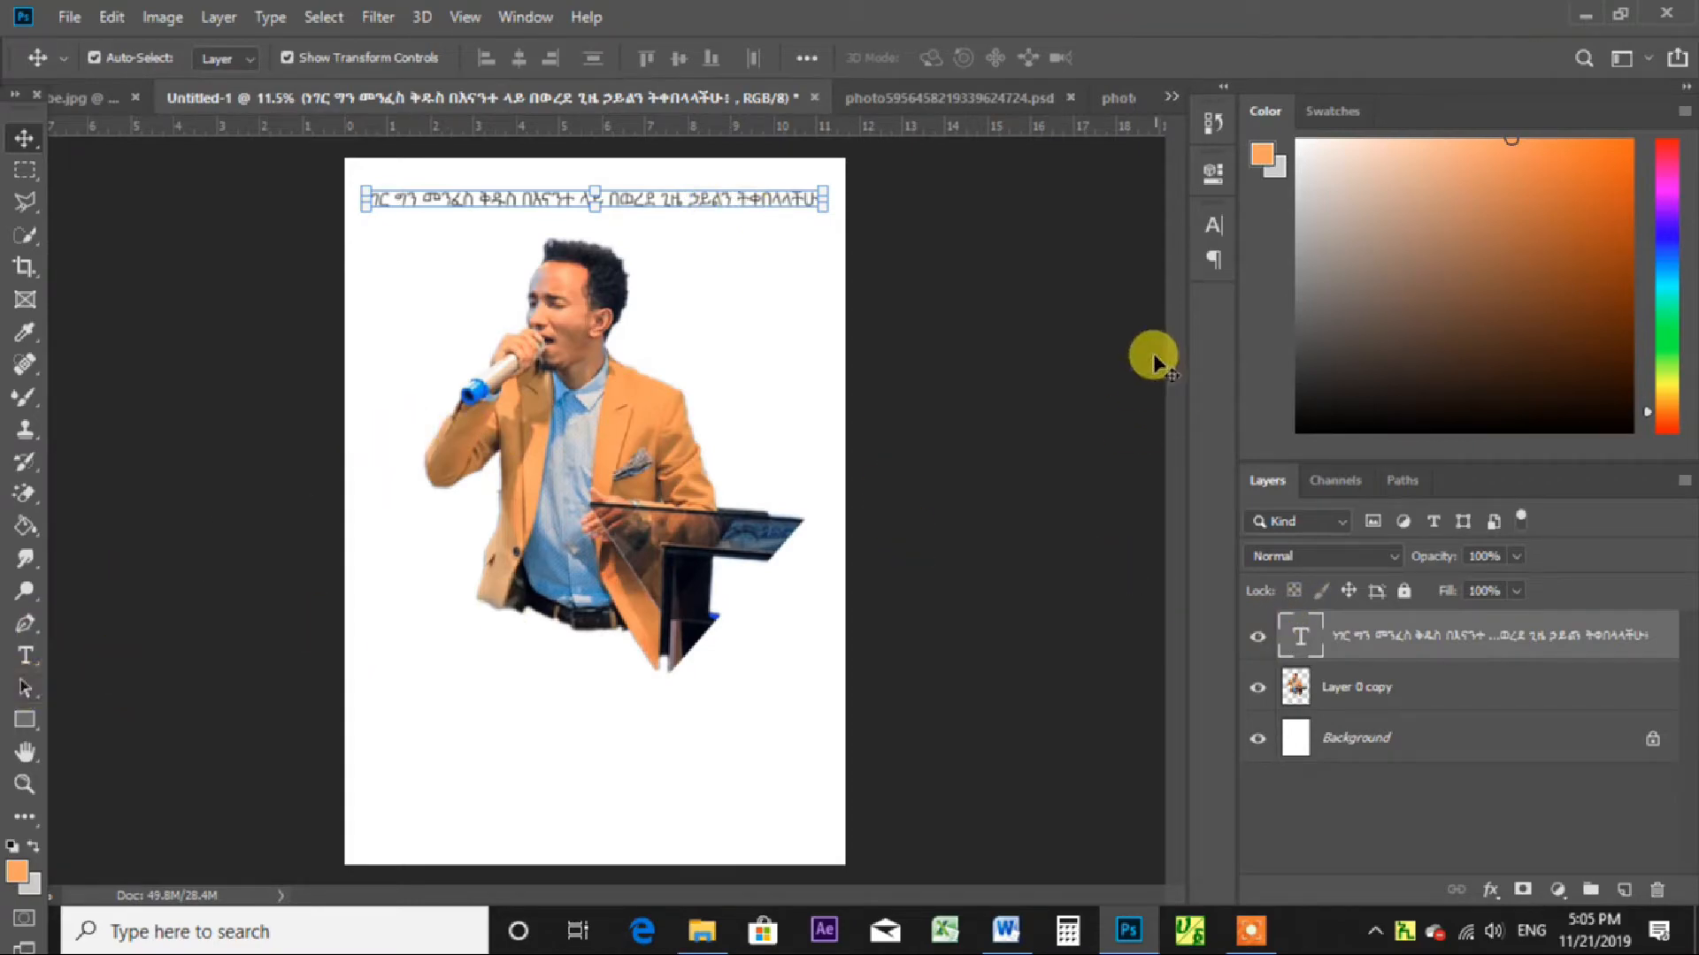
{"action": "left_click", "coordinate": [1212, 225]}
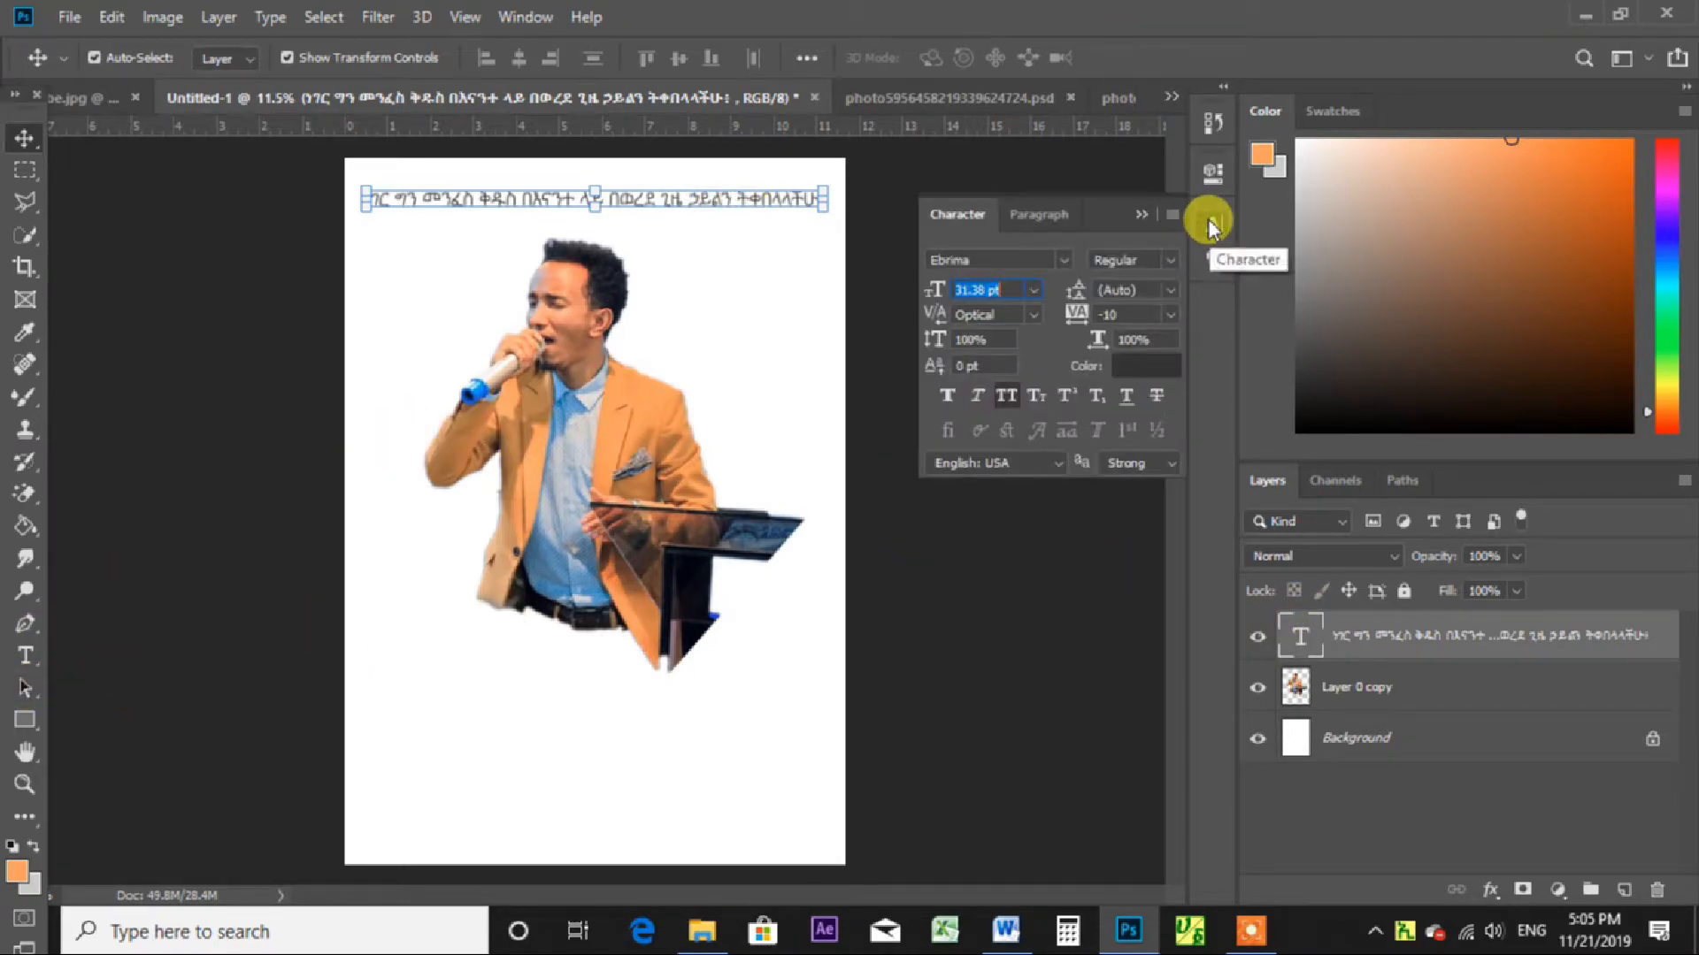
{"action": "left_click", "coordinate": [949, 397]}
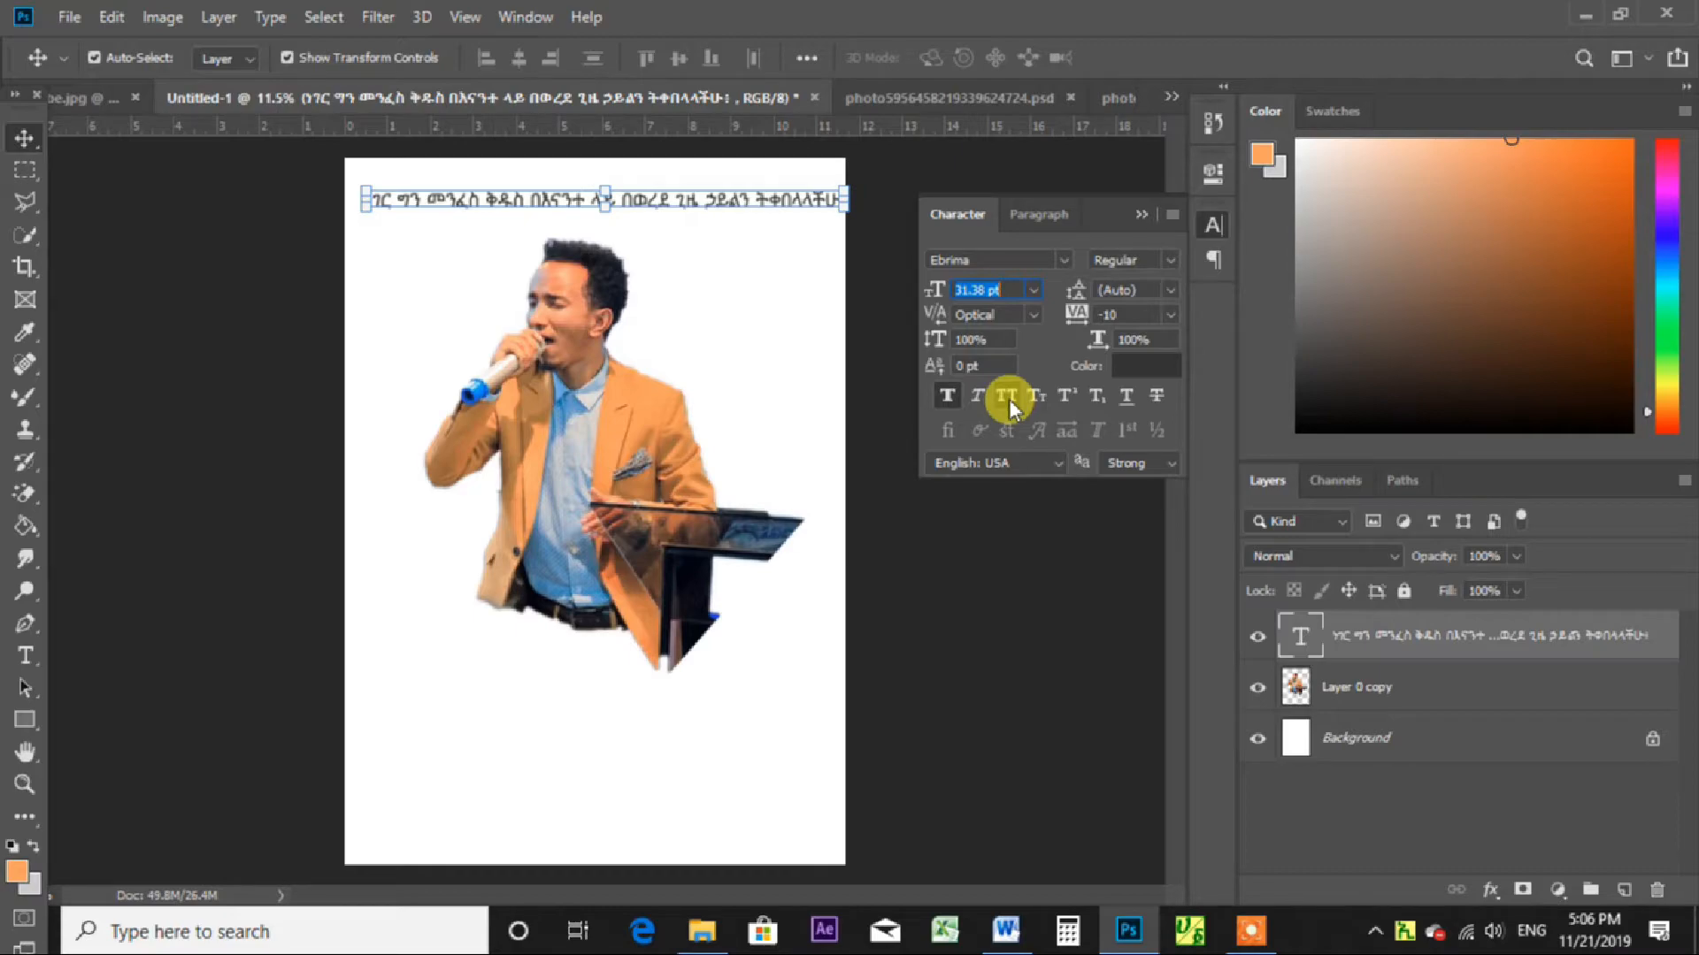
{"action": "left_click_drag", "start_coordinate": [677, 197], "coordinate": [665, 199]}
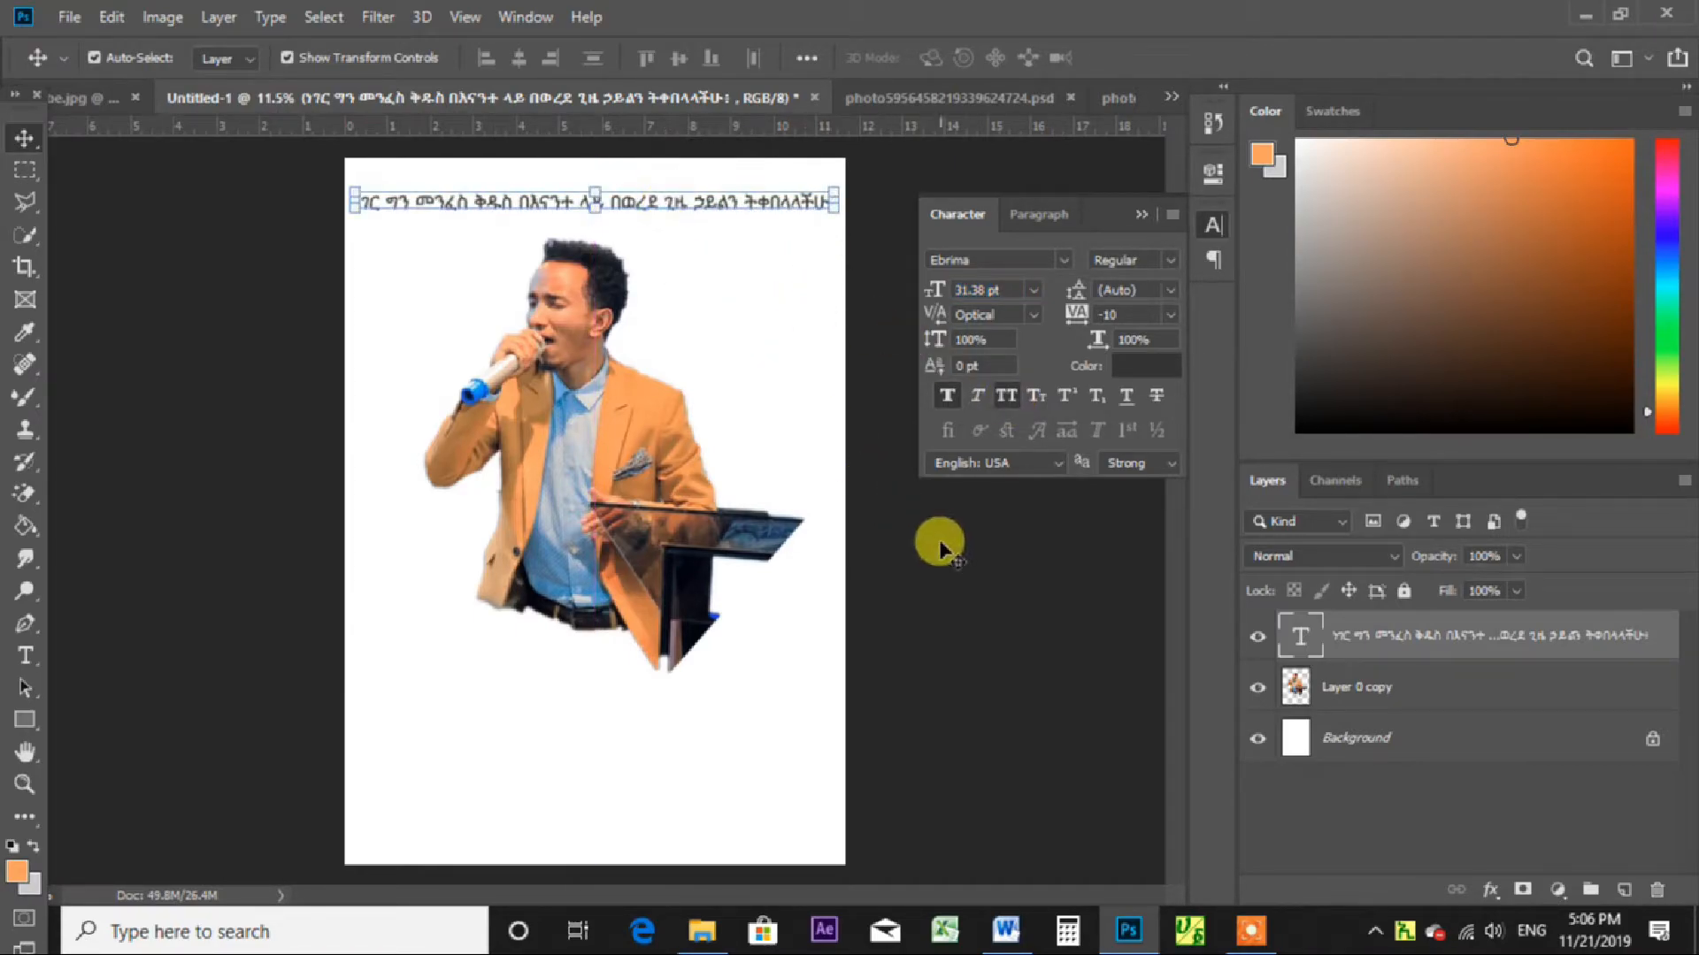
{"action": "left_click", "coordinate": [940, 545]}
{"action": "left_click", "coordinate": [694, 199]}
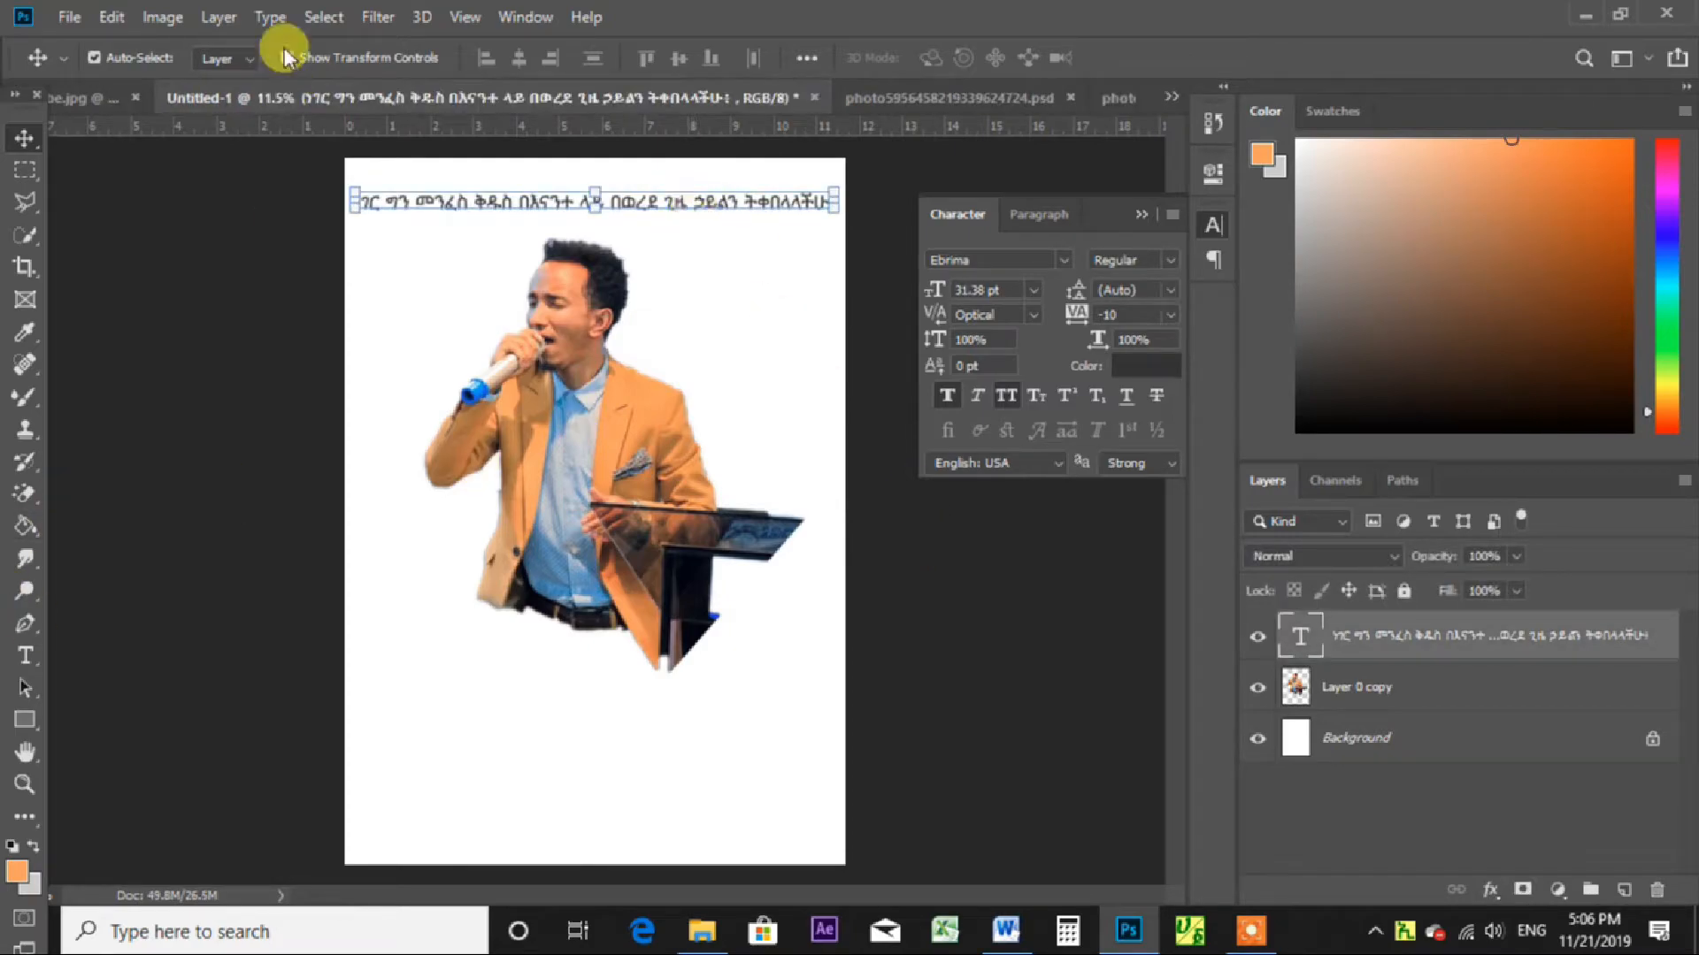
Check the bar below the verse in the flattened poster JPG and set the rectangle fill in Untitled-1 to dark navy blue.
{"action": "left_click", "coordinate": [87, 100]}
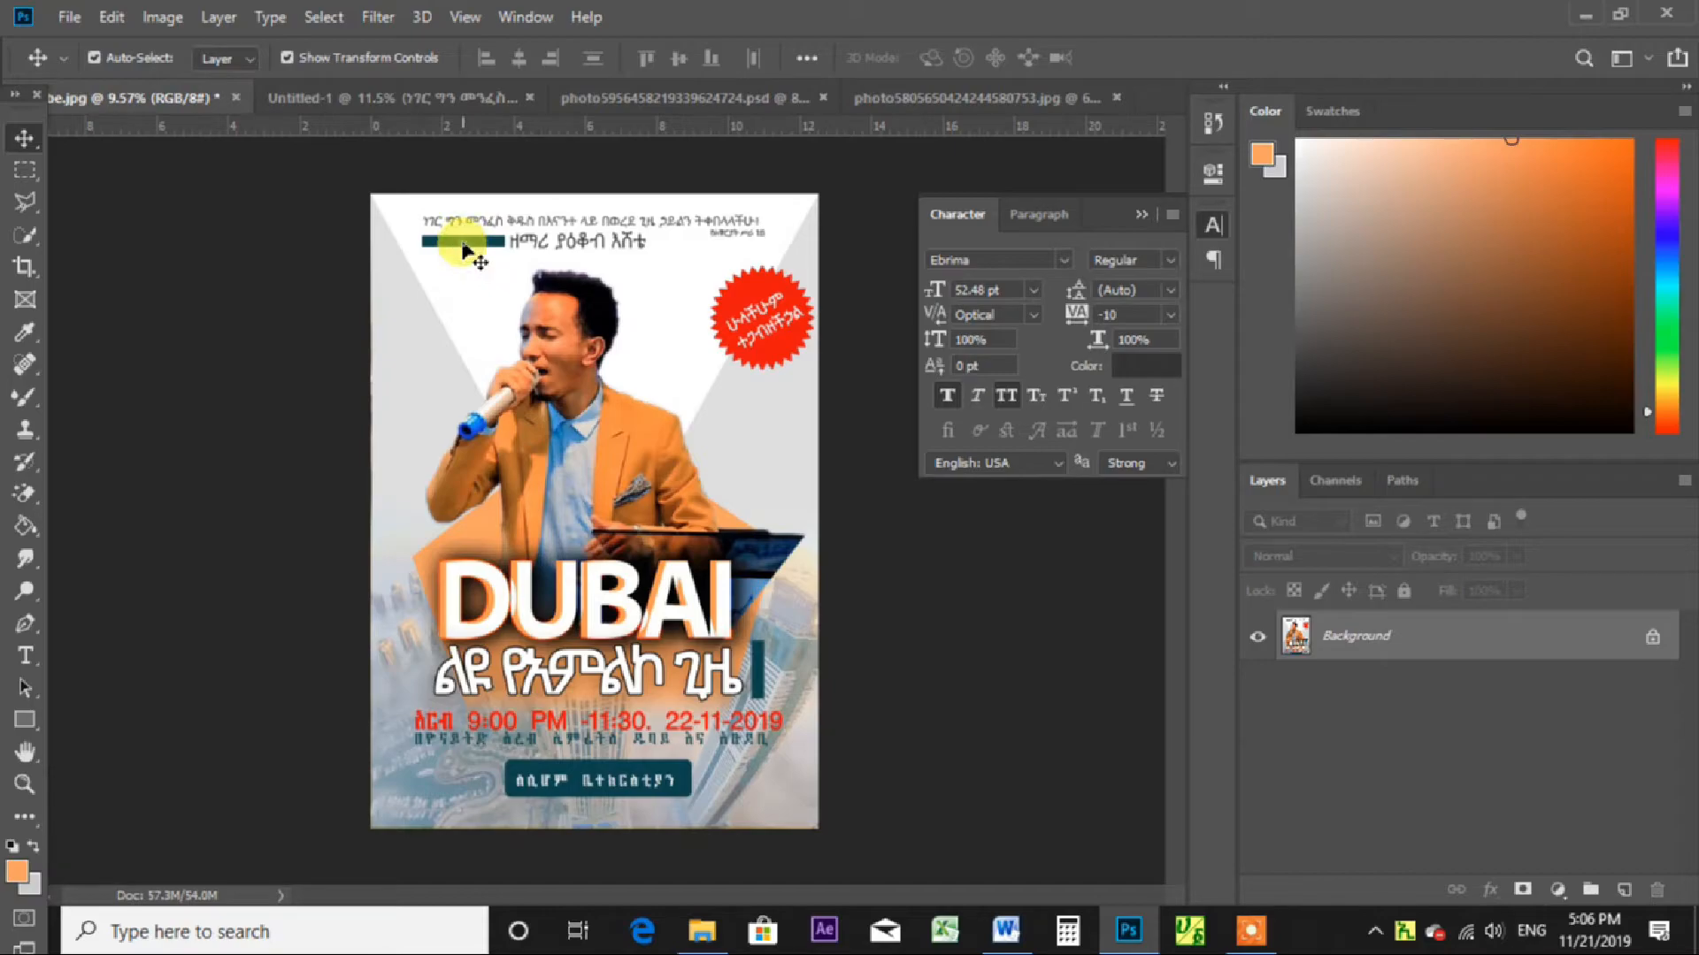
{"action": "left_click", "coordinate": [447, 98]}
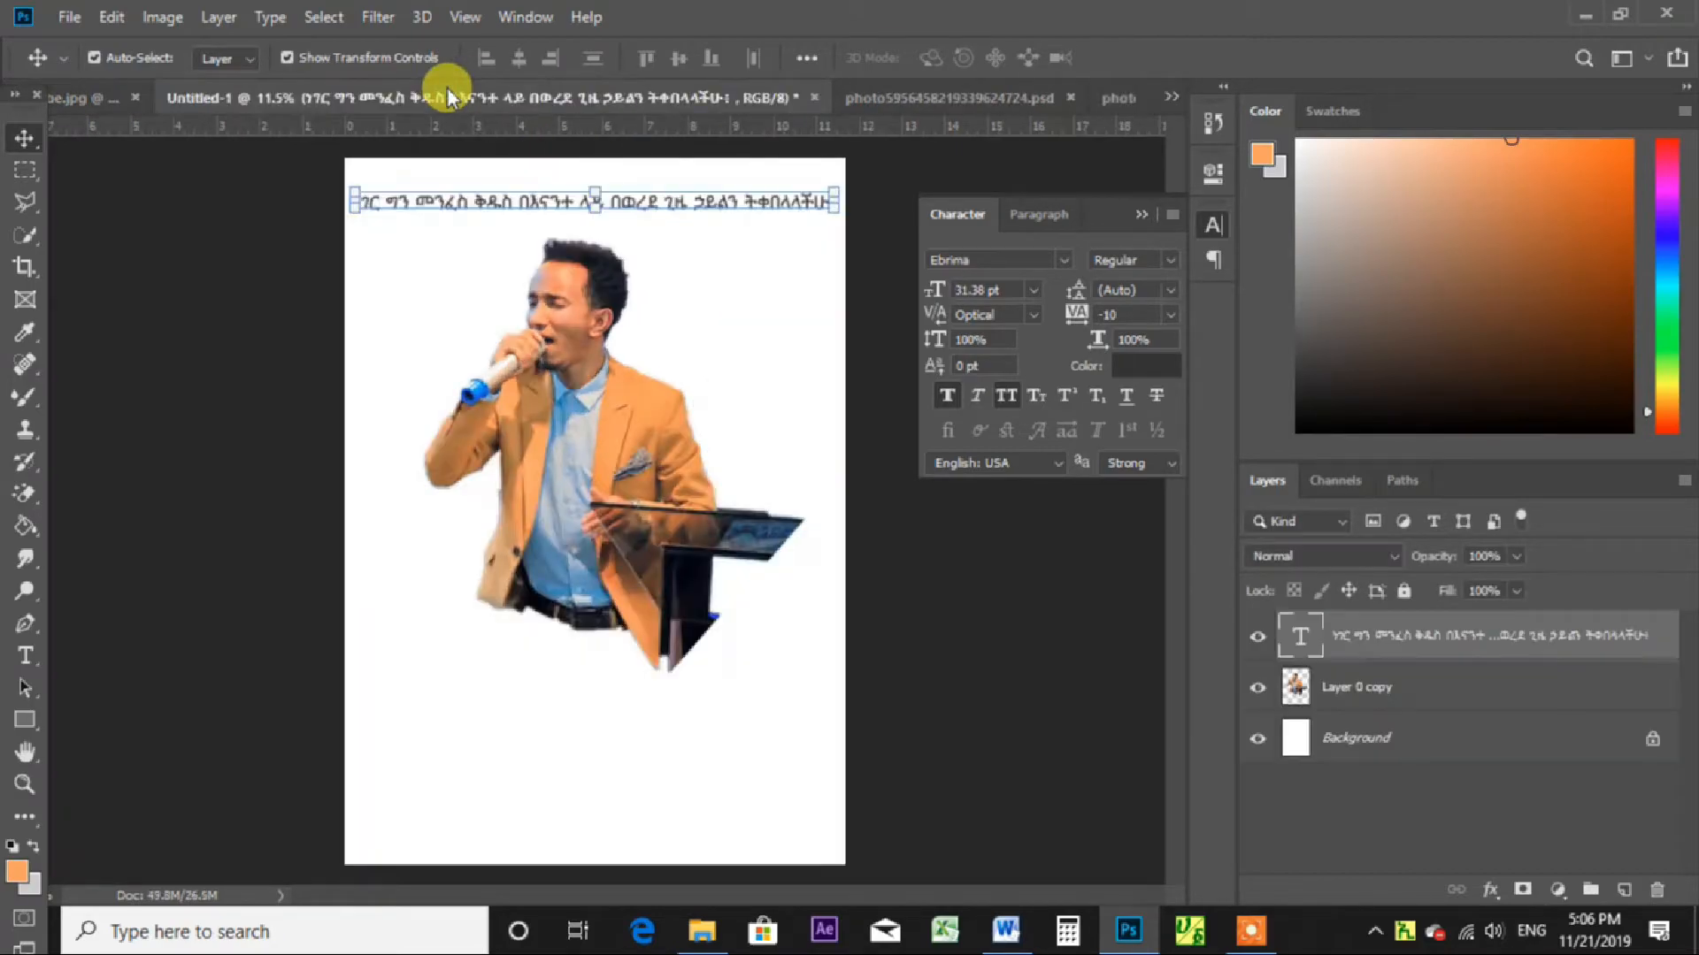
{"action": "left_click", "coordinate": [25, 717]}
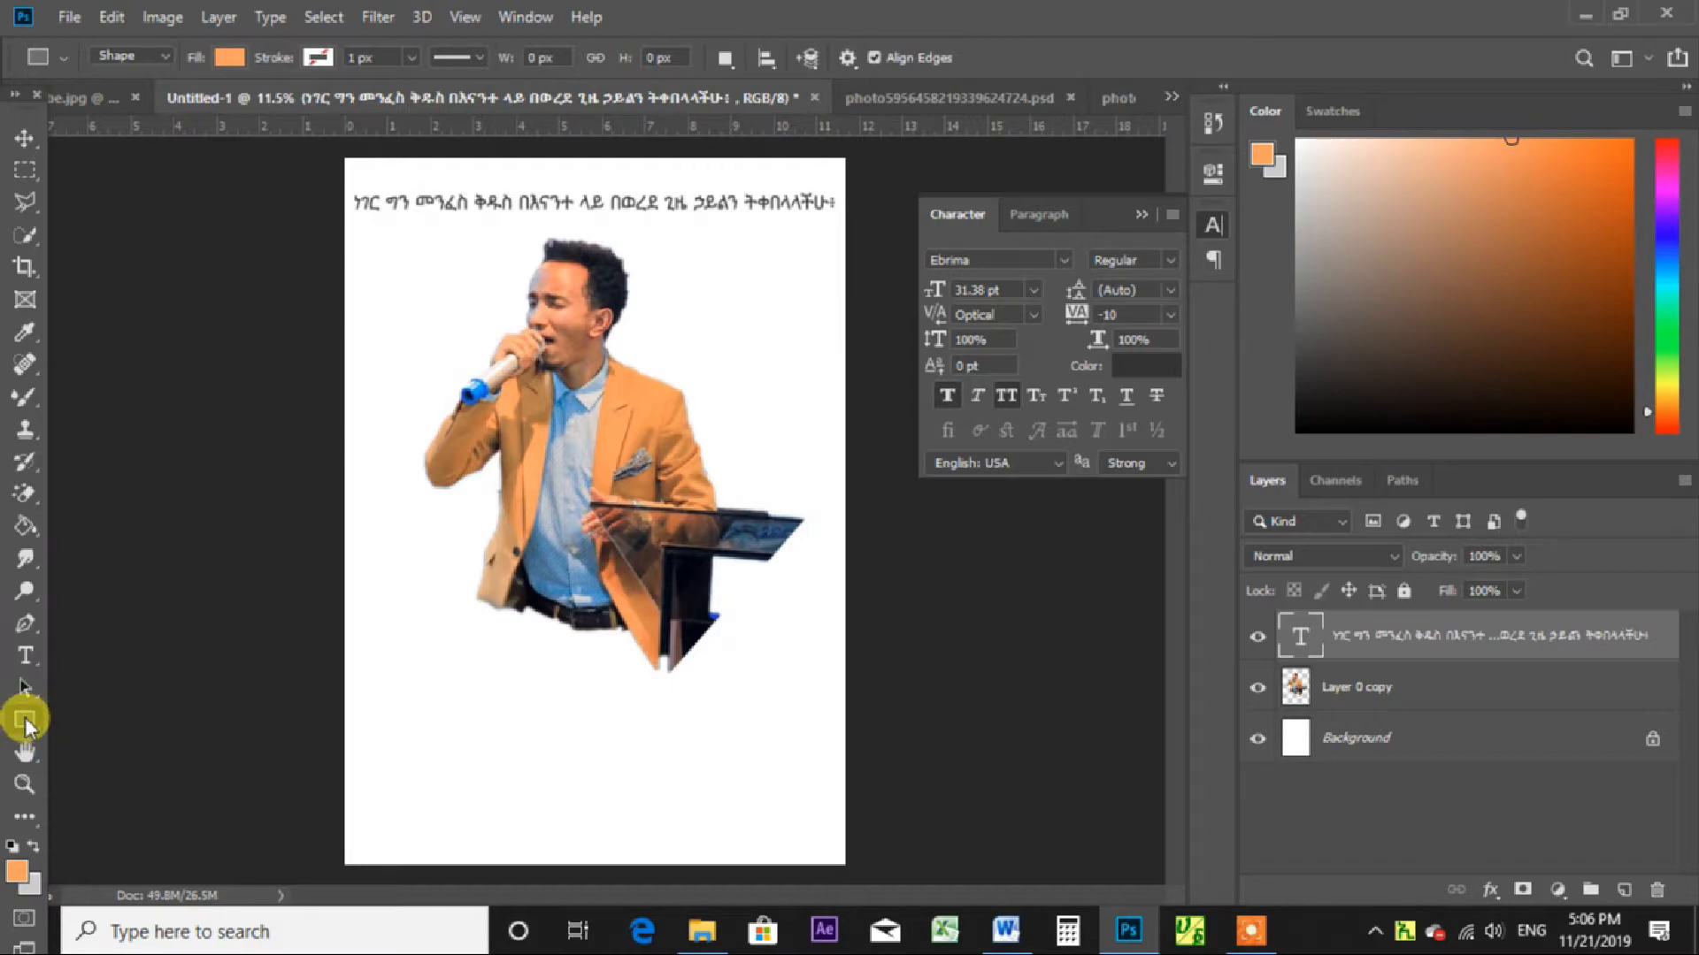
{"action": "left_click", "coordinate": [16, 872]}
{"action": "left_click", "coordinate": [1297, 358]}
{"action": "mouse_move", "coordinate": [1299, 363]}
{"action": "left_mouse_down"}
{"action": "mouse_move", "coordinate": [1266, 431]}
{"action": "mouse_move", "coordinate": [1282, 447]}
{"action": "mouse_move", "coordinate": [1286, 353]}
{"action": "mouse_move", "coordinate": [1301, 368]}
{"action": "left_mouse_up"}
{"action": "mouse_move", "coordinate": [1242, 417]}
{"action": "left_mouse_down"}
{"action": "mouse_move", "coordinate": [1229, 451]}
{"action": "mouse_move", "coordinate": [1209, 448]}
{"action": "mouse_move", "coordinate": [1223, 459]}
{"action": "left_mouse_up"}
{"action": "left_click", "coordinate": [1489, 232]}
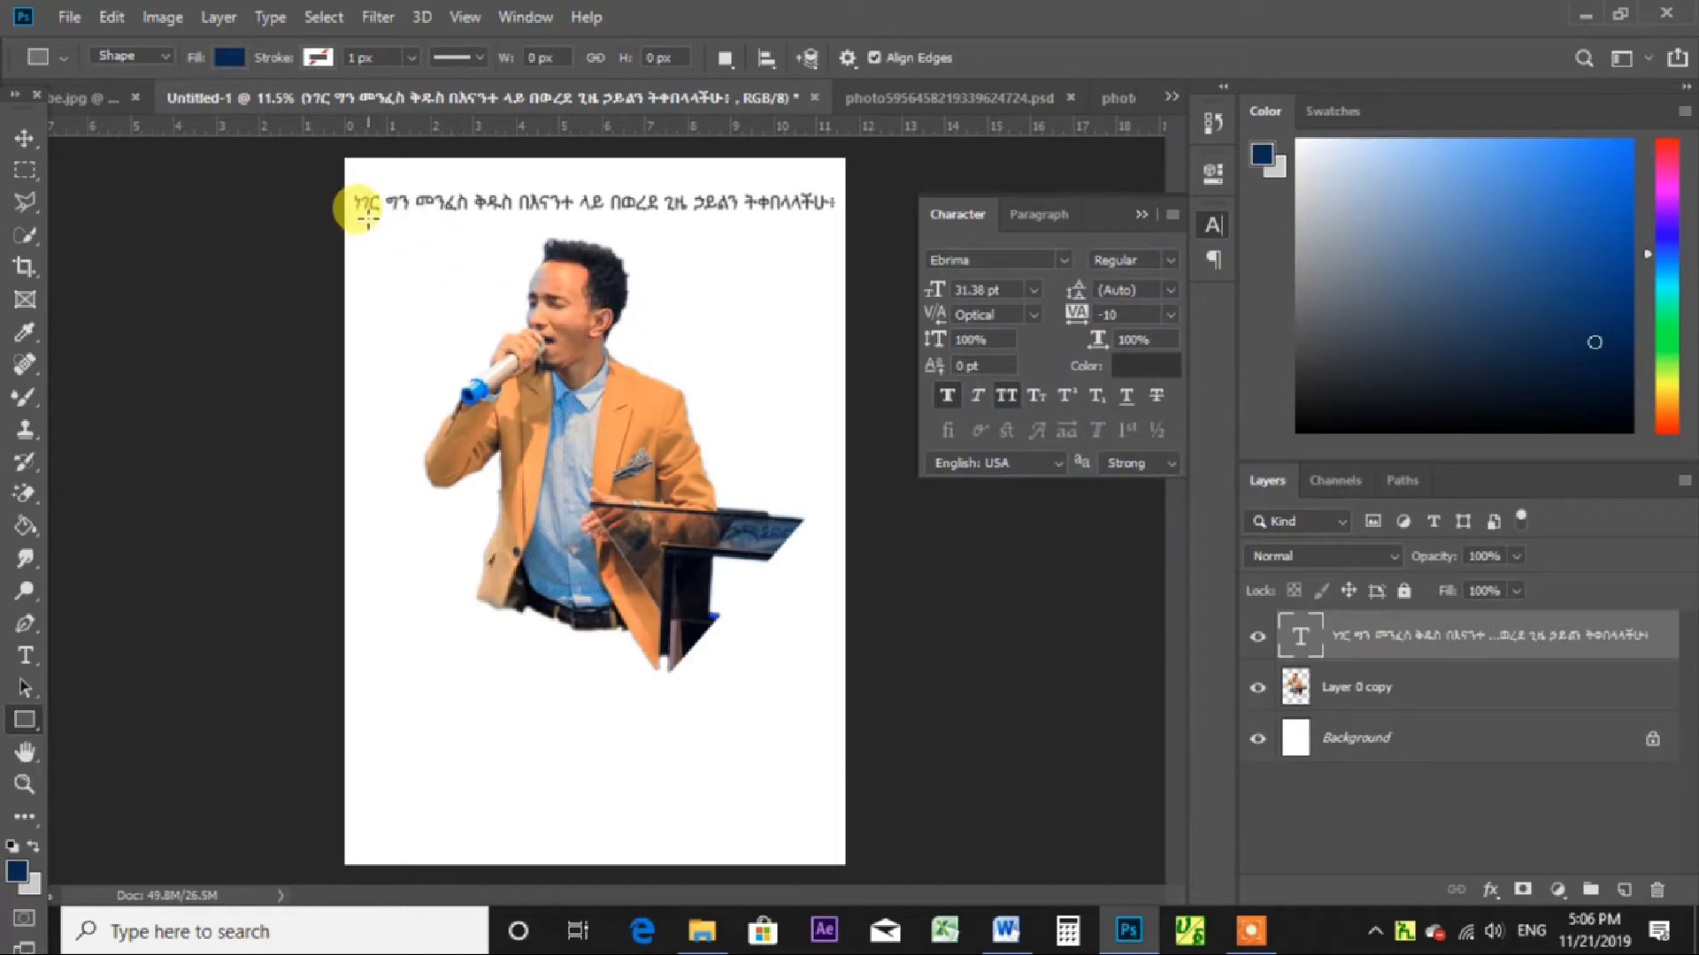
Draw a navy bar about 1019 × 115 px below the verse line and align its left end with the start of the text.
{"action": "left_click_drag", "start_coordinate": [367, 220], "coordinate": [514, 231]}
{"action": "left_click", "coordinate": [25, 137]}
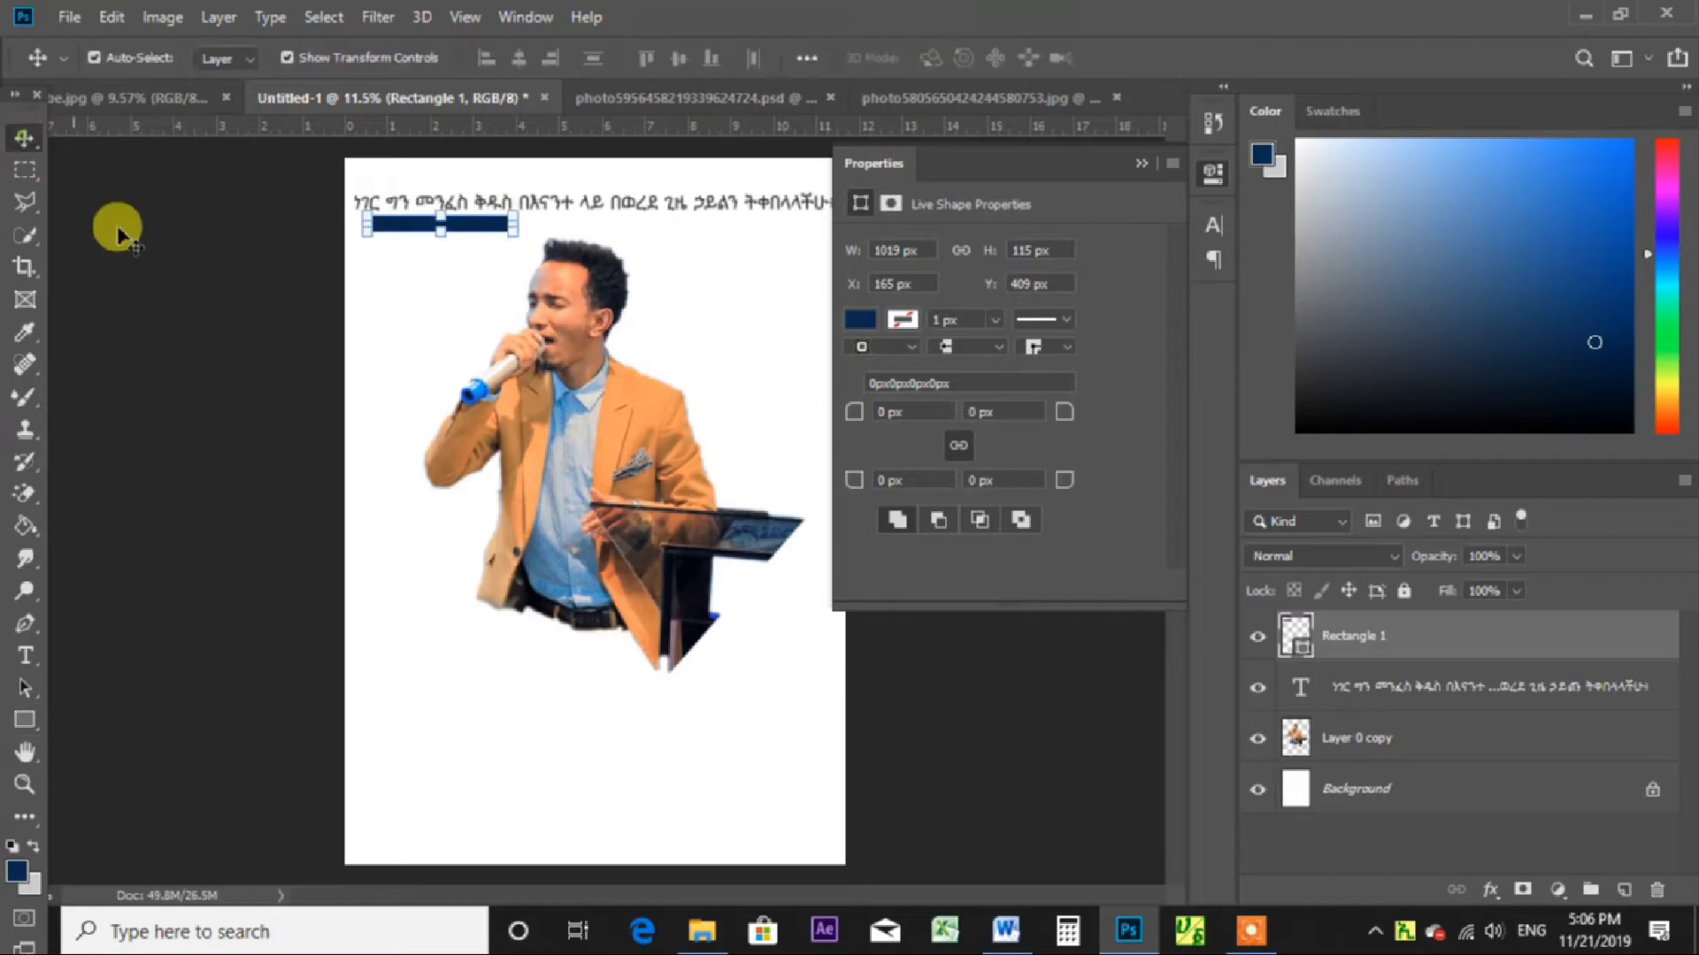
{"action": "left_click", "coordinate": [199, 281]}
{"action": "left_click_drag", "start_coordinate": [486, 226], "coordinate": [473, 225]}
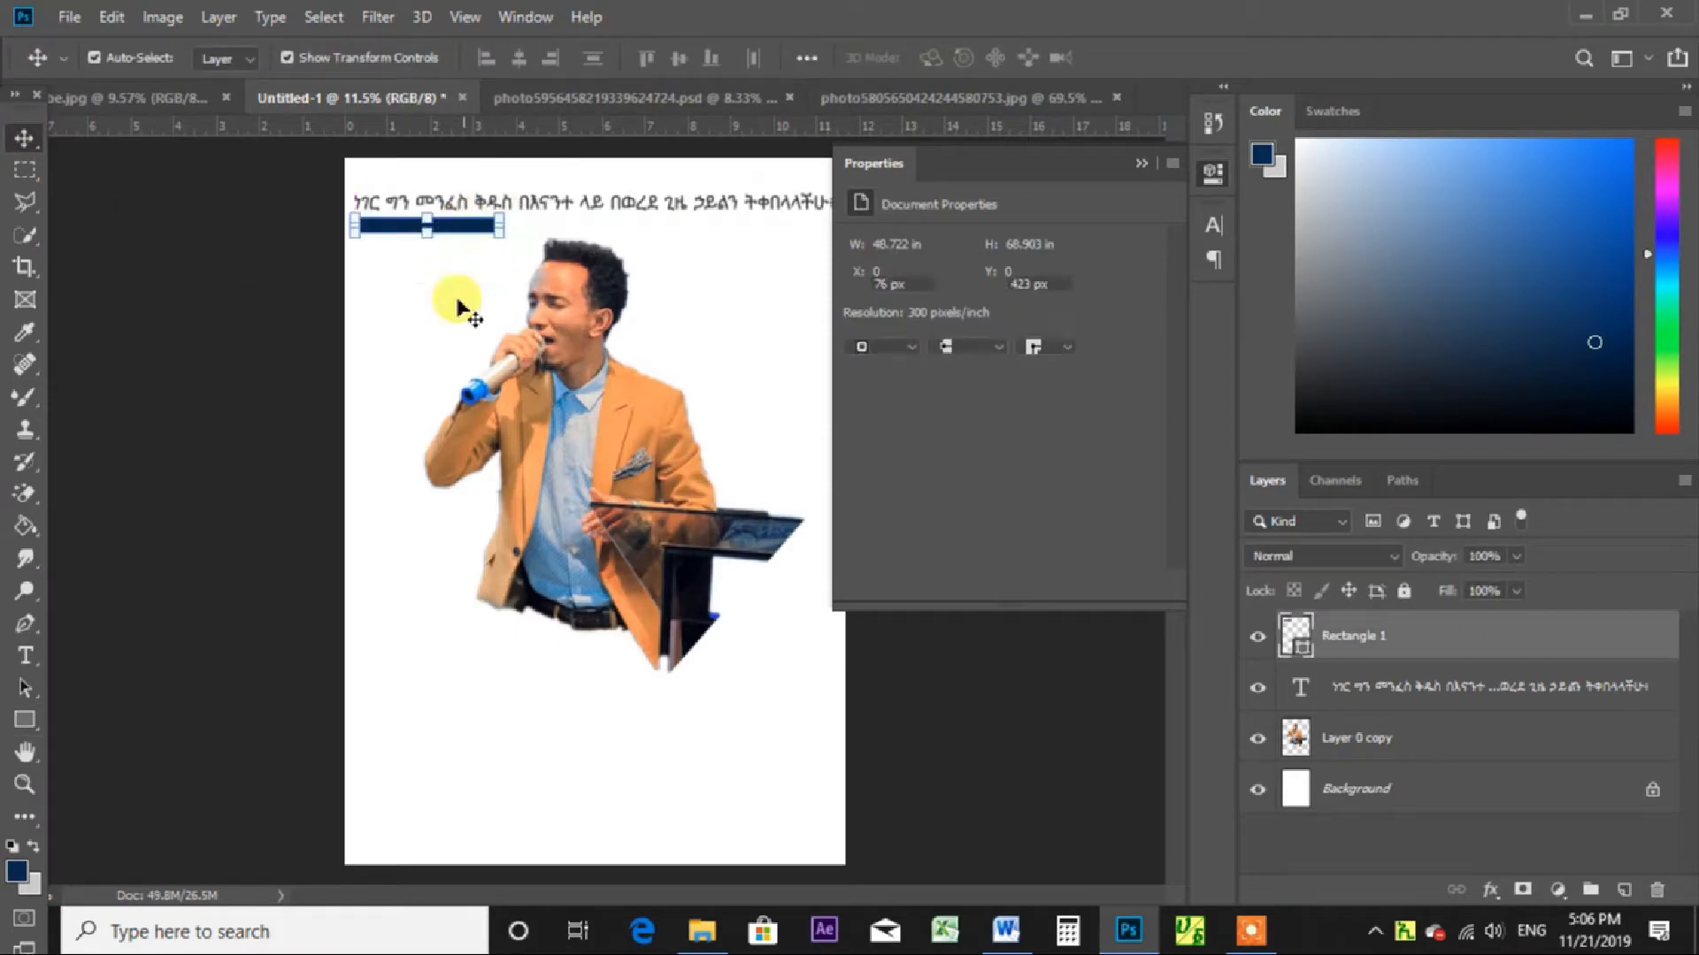
{"action": "left_click", "coordinate": [235, 257]}
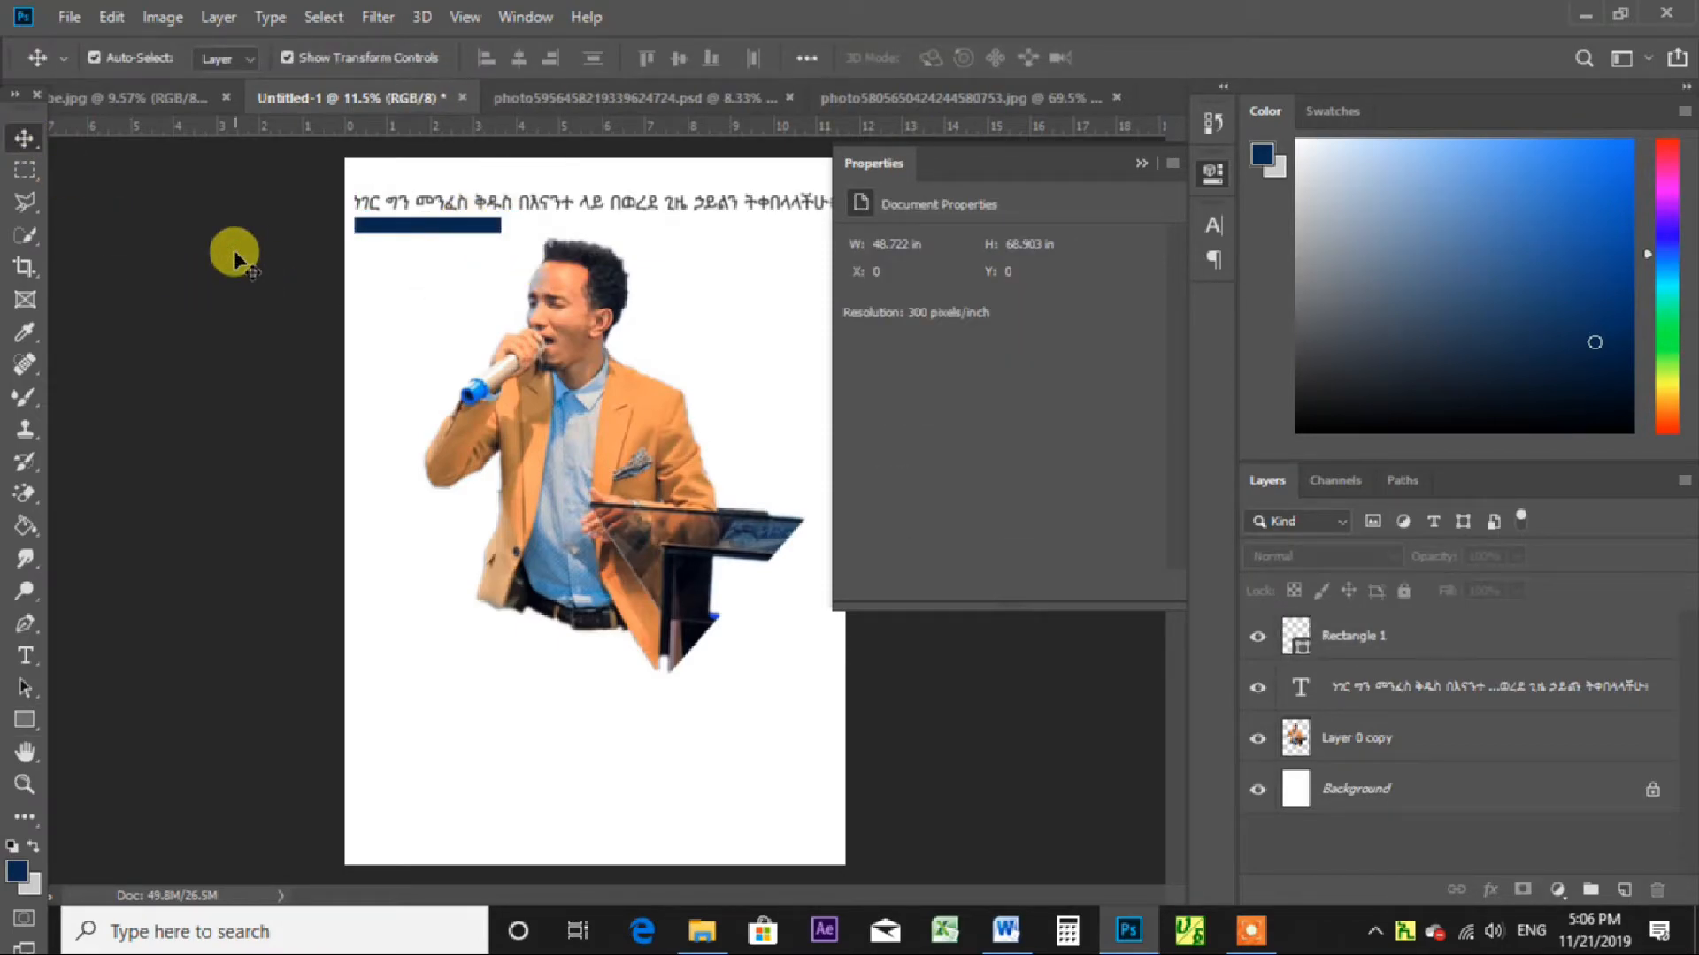
Copy the singer's name line from the layered poster PSD into Untitled-1, placing it beside the navy bar below the verse.
{"action": "left_click", "coordinate": [592, 100]}
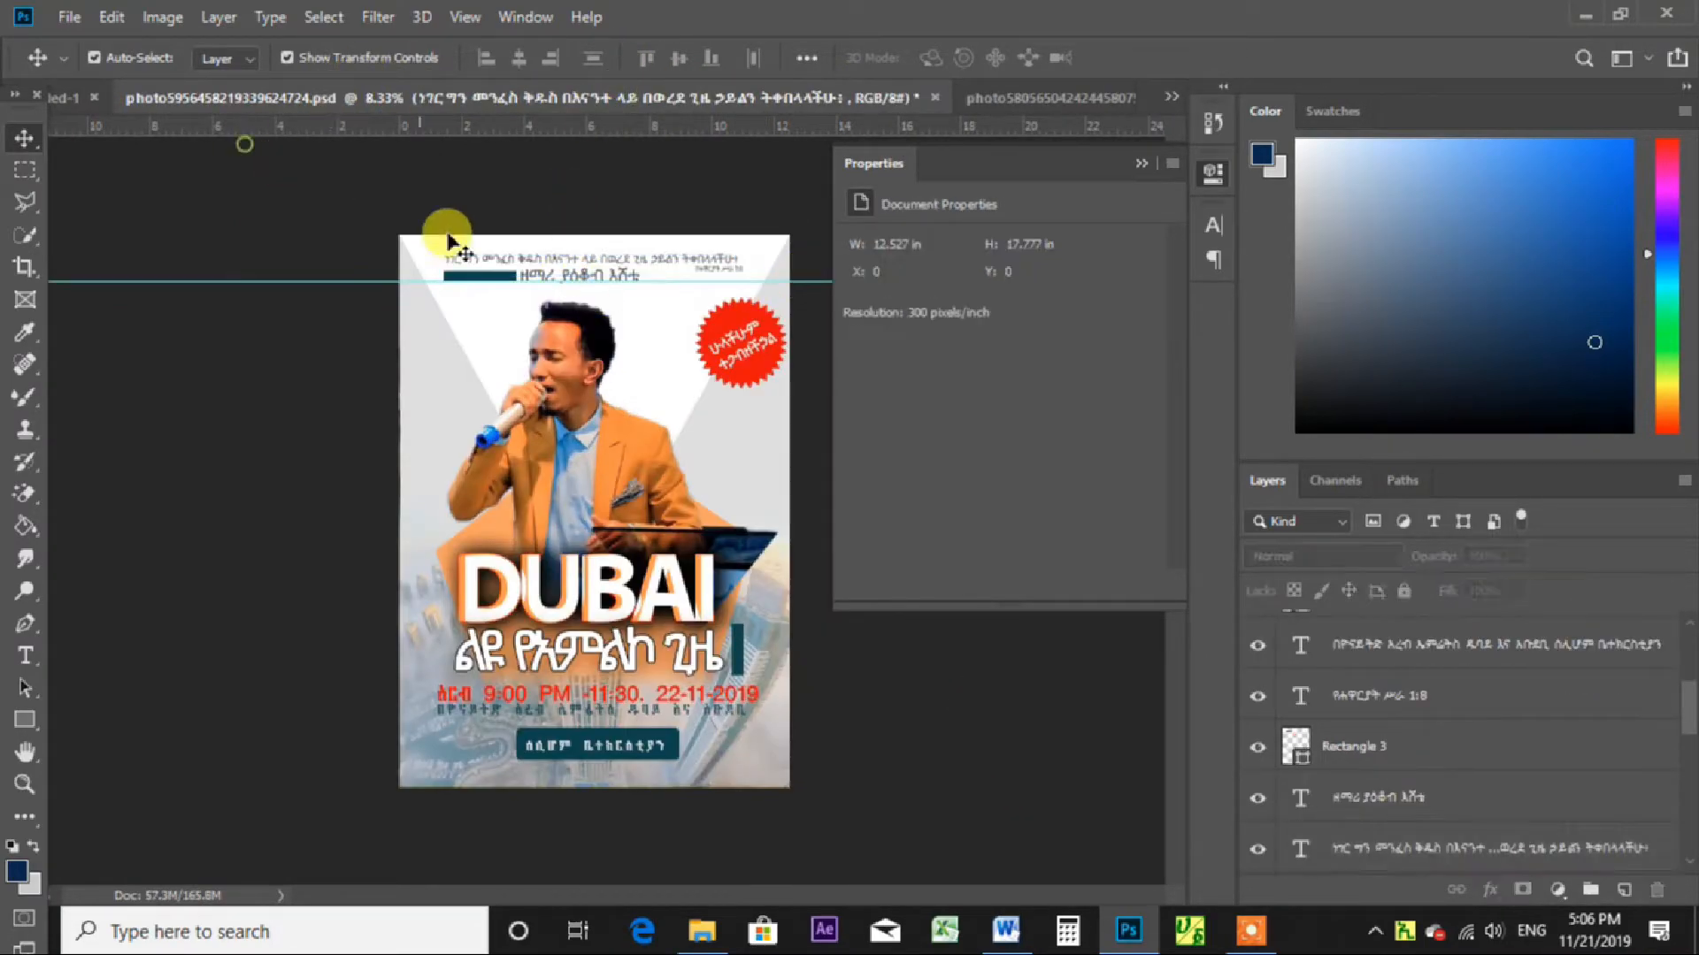
{"action": "left_click_drag", "start_coordinate": [548, 270], "coordinate": [627, 228]}
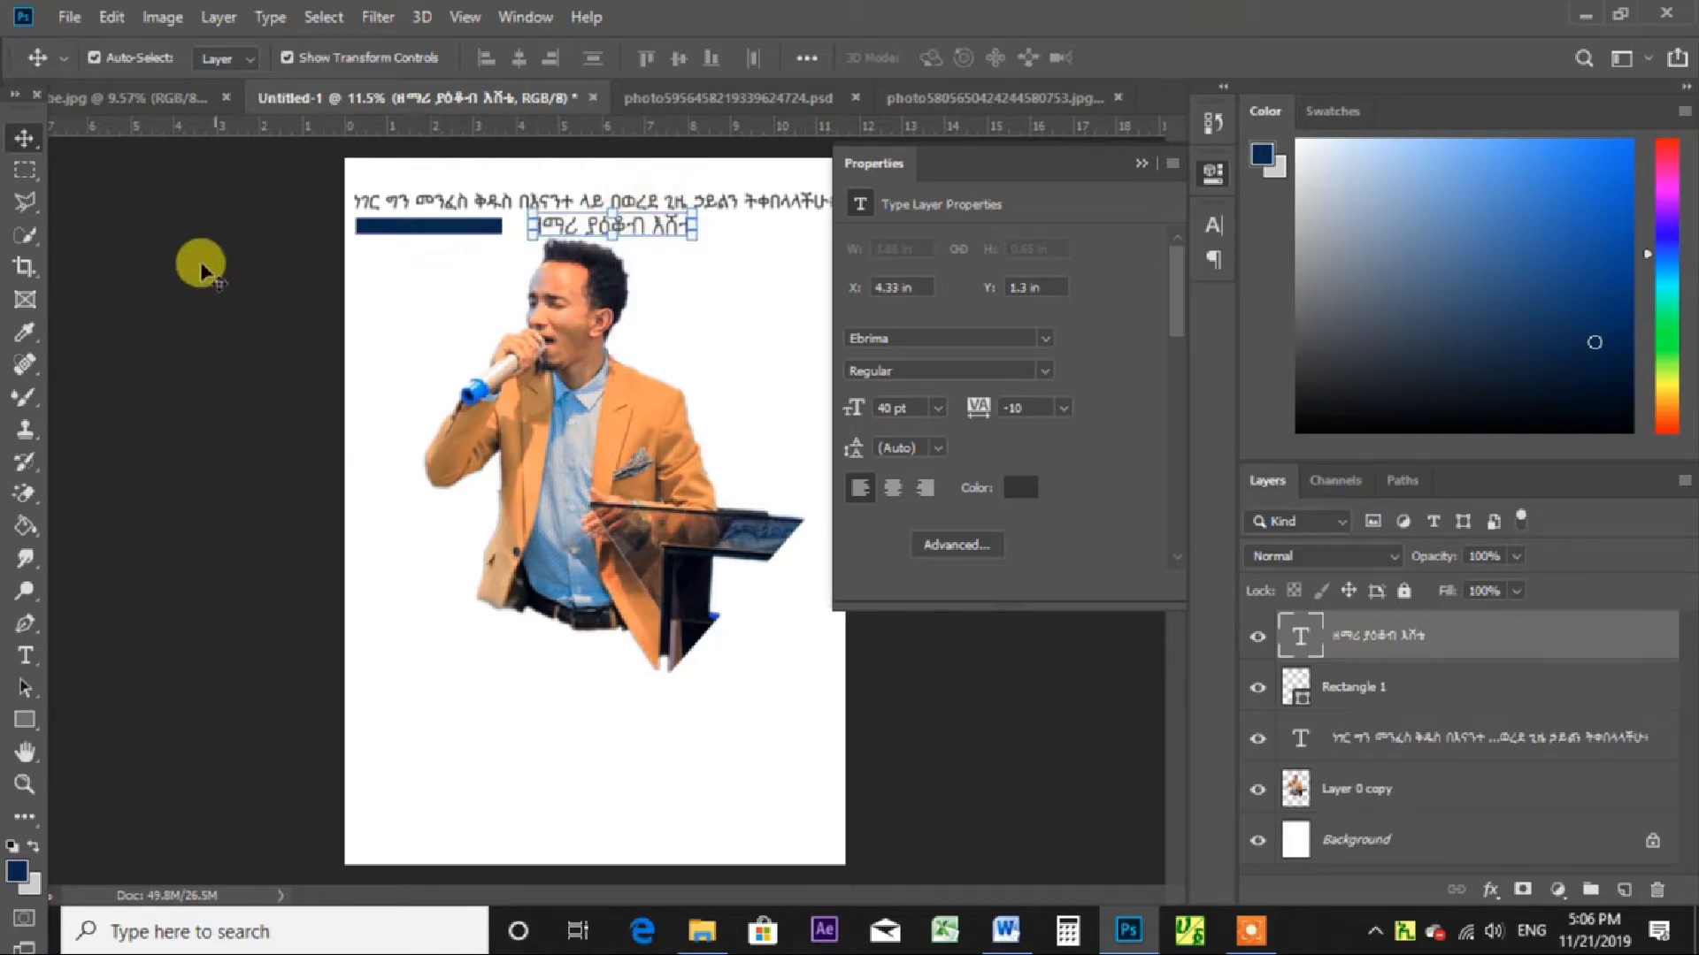
{"action": "left_click", "coordinate": [194, 269]}
{"action": "left_click", "coordinate": [1141, 163]}
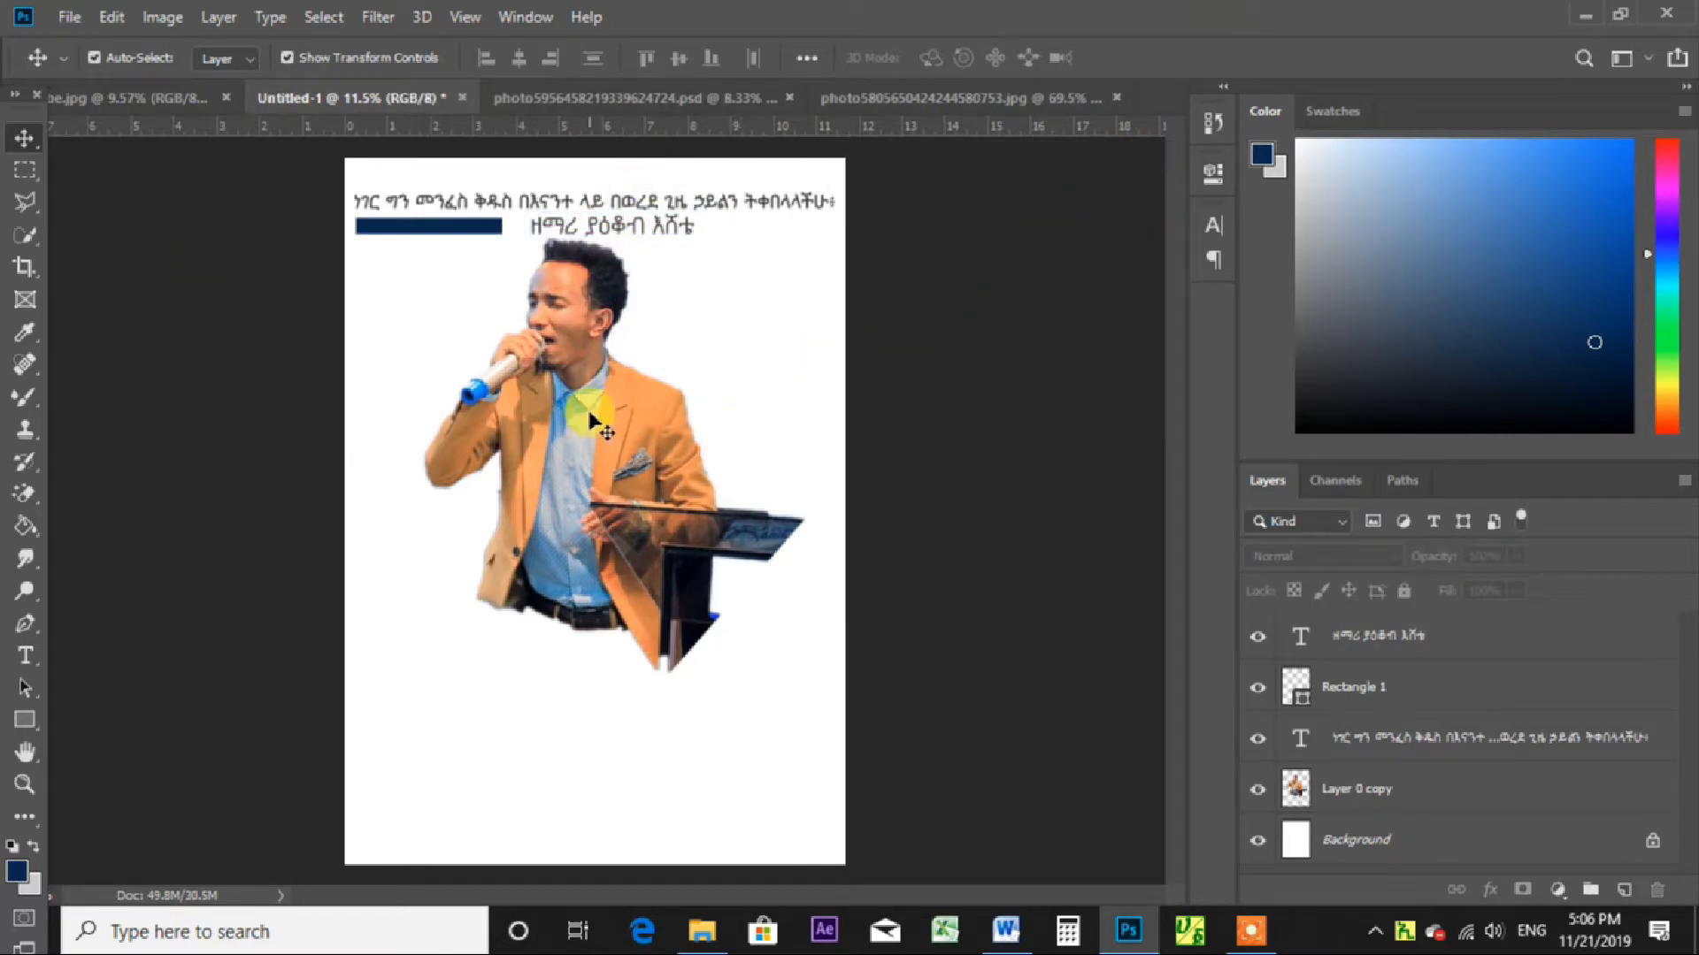
Move the cut-out singer slightly down to clear the name line above his head.
{"action": "left_click_drag", "start_coordinate": [588, 421], "coordinate": [590, 430]}
{"action": "left_click", "coordinate": [903, 389]}
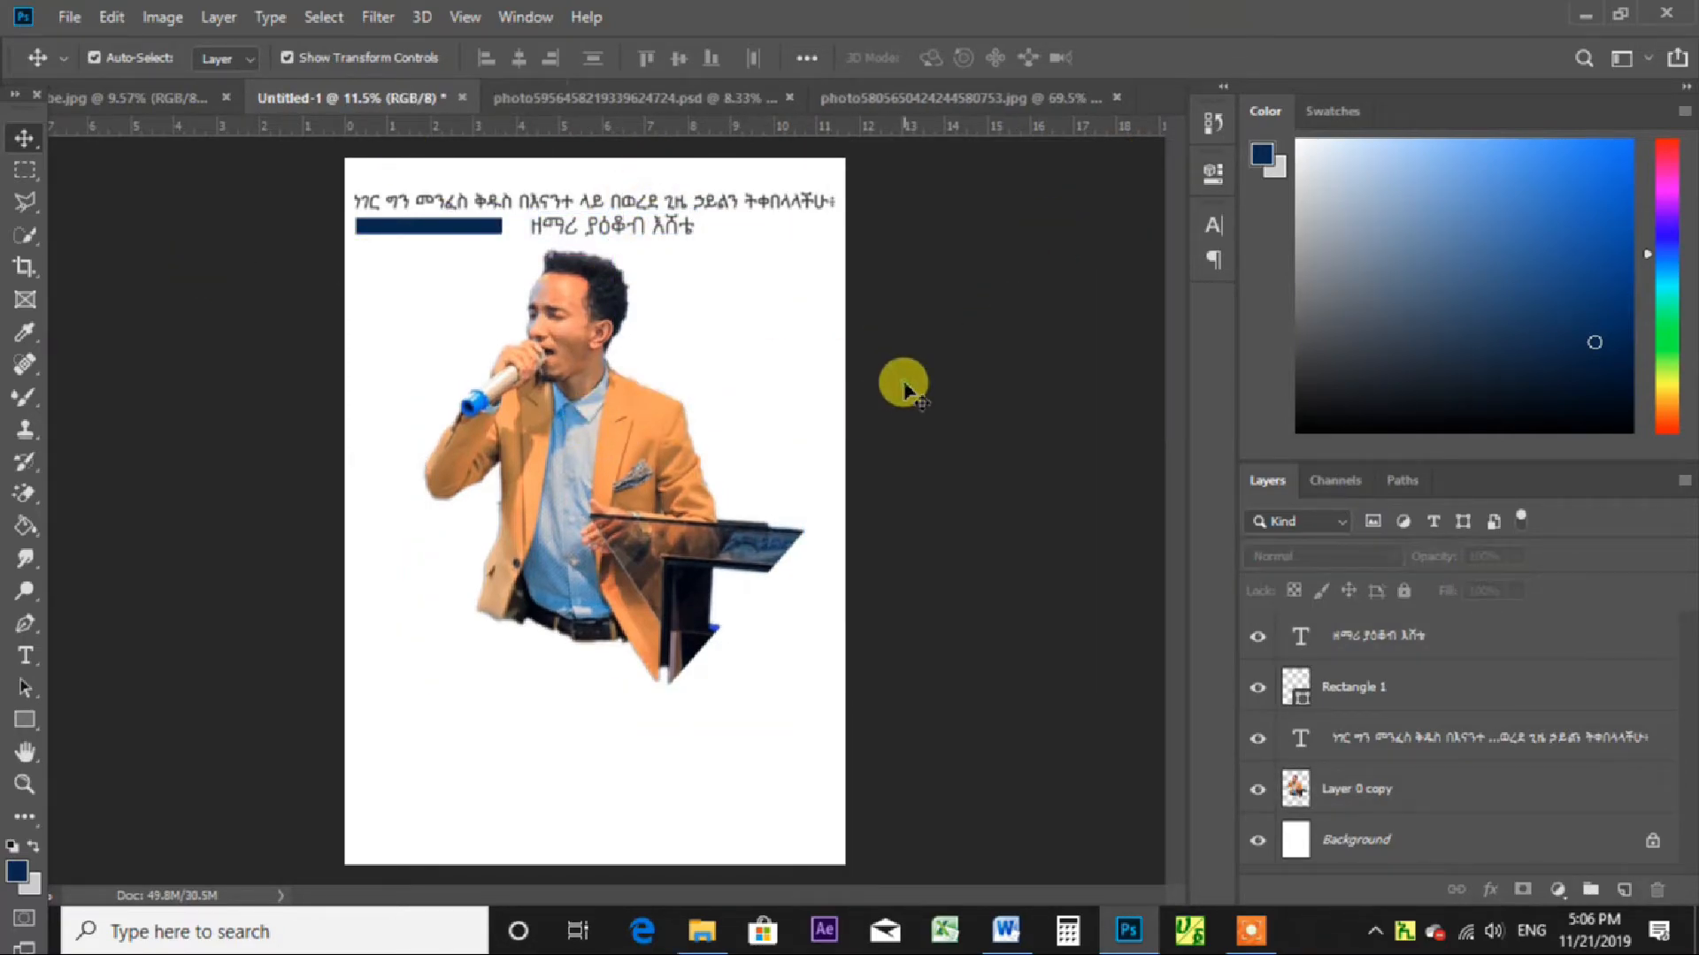
{"action": "left_click", "coordinate": [639, 406]}
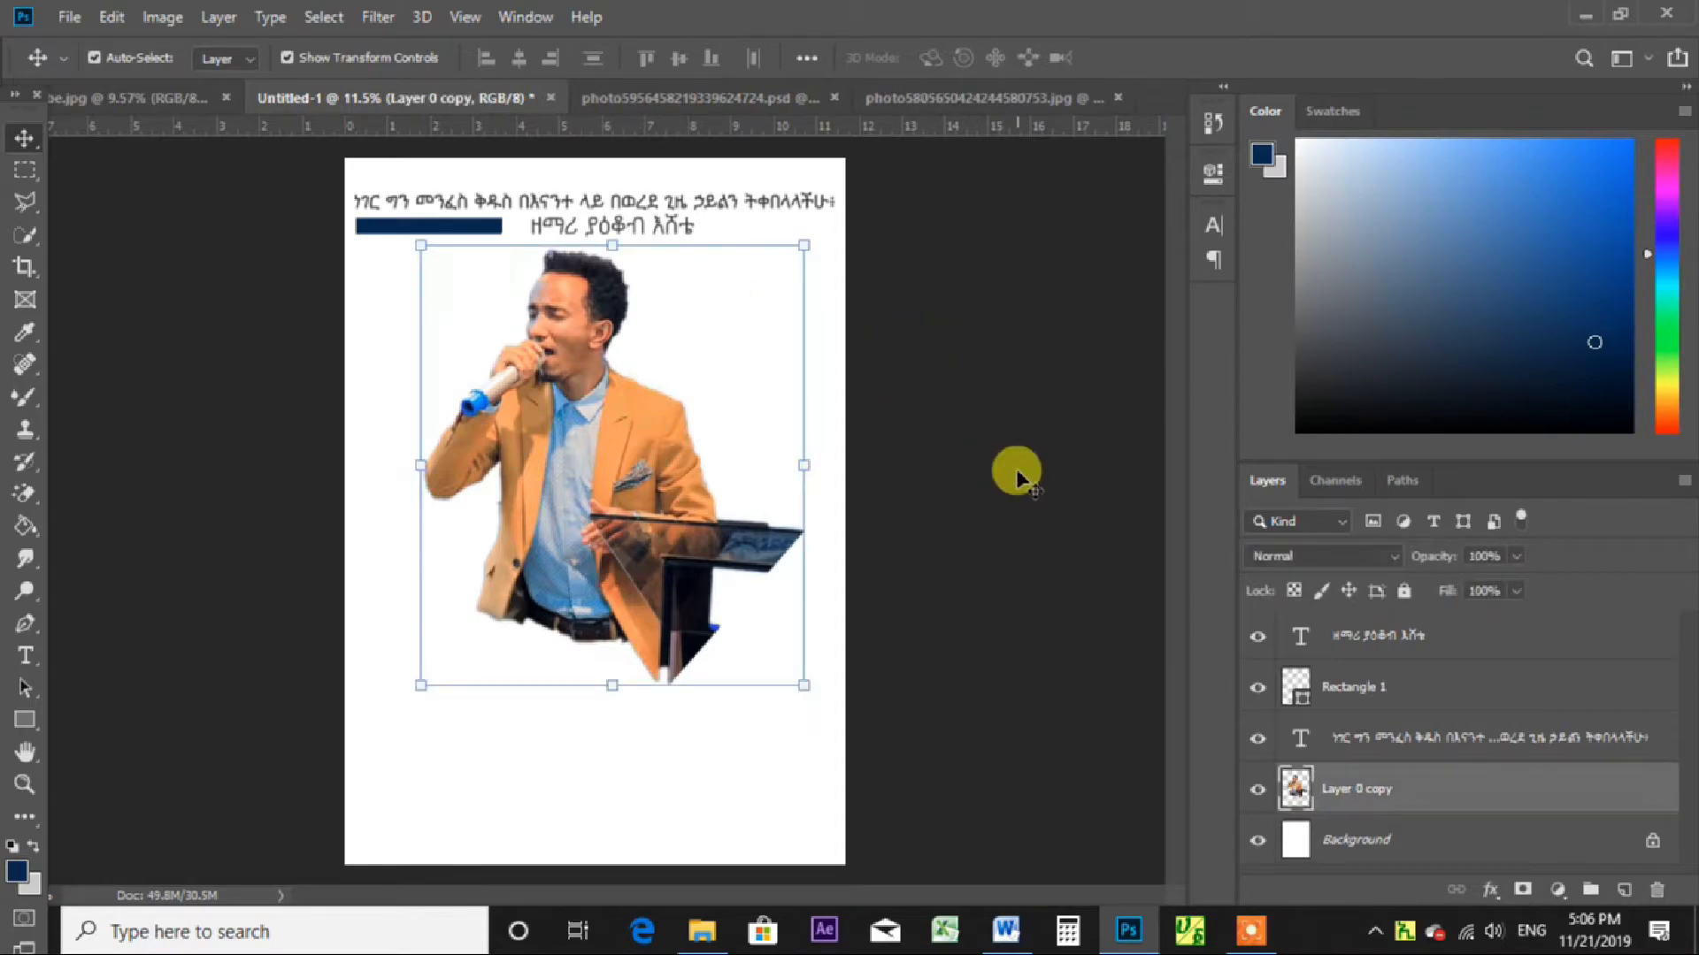
{"action": "left_click", "coordinate": [1017, 473]}
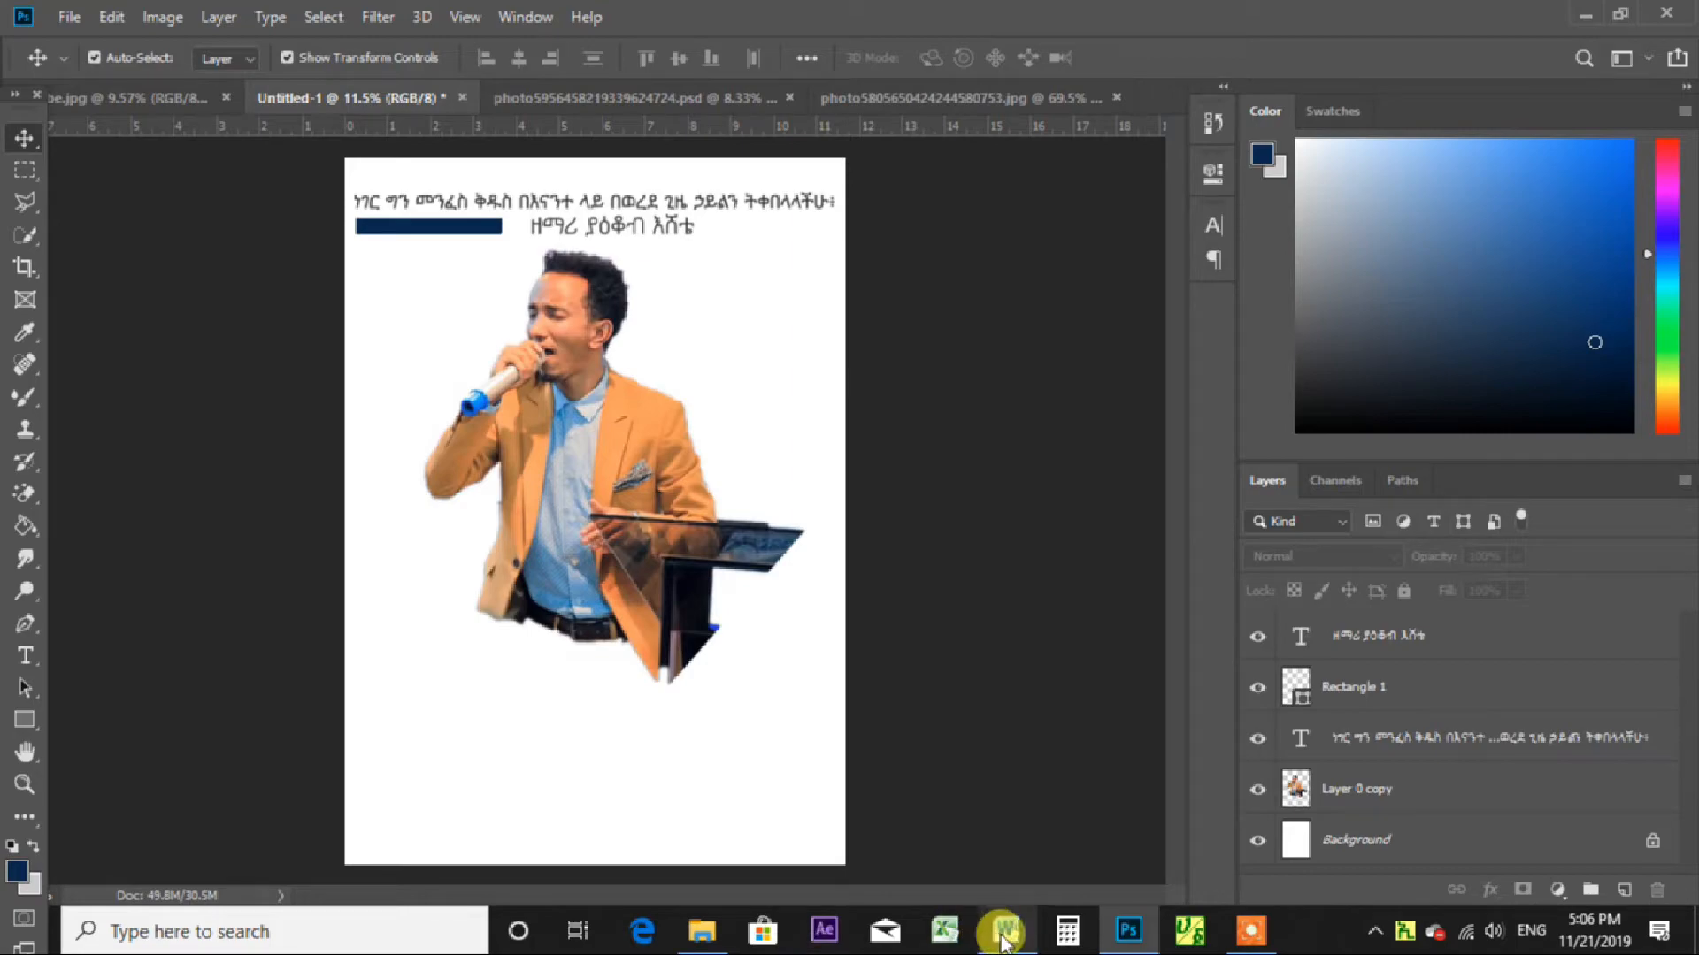
Examine the DUBAI title's layer effects in the layered poster PSD as reference.
{"action": "left_click", "coordinate": [619, 94]}
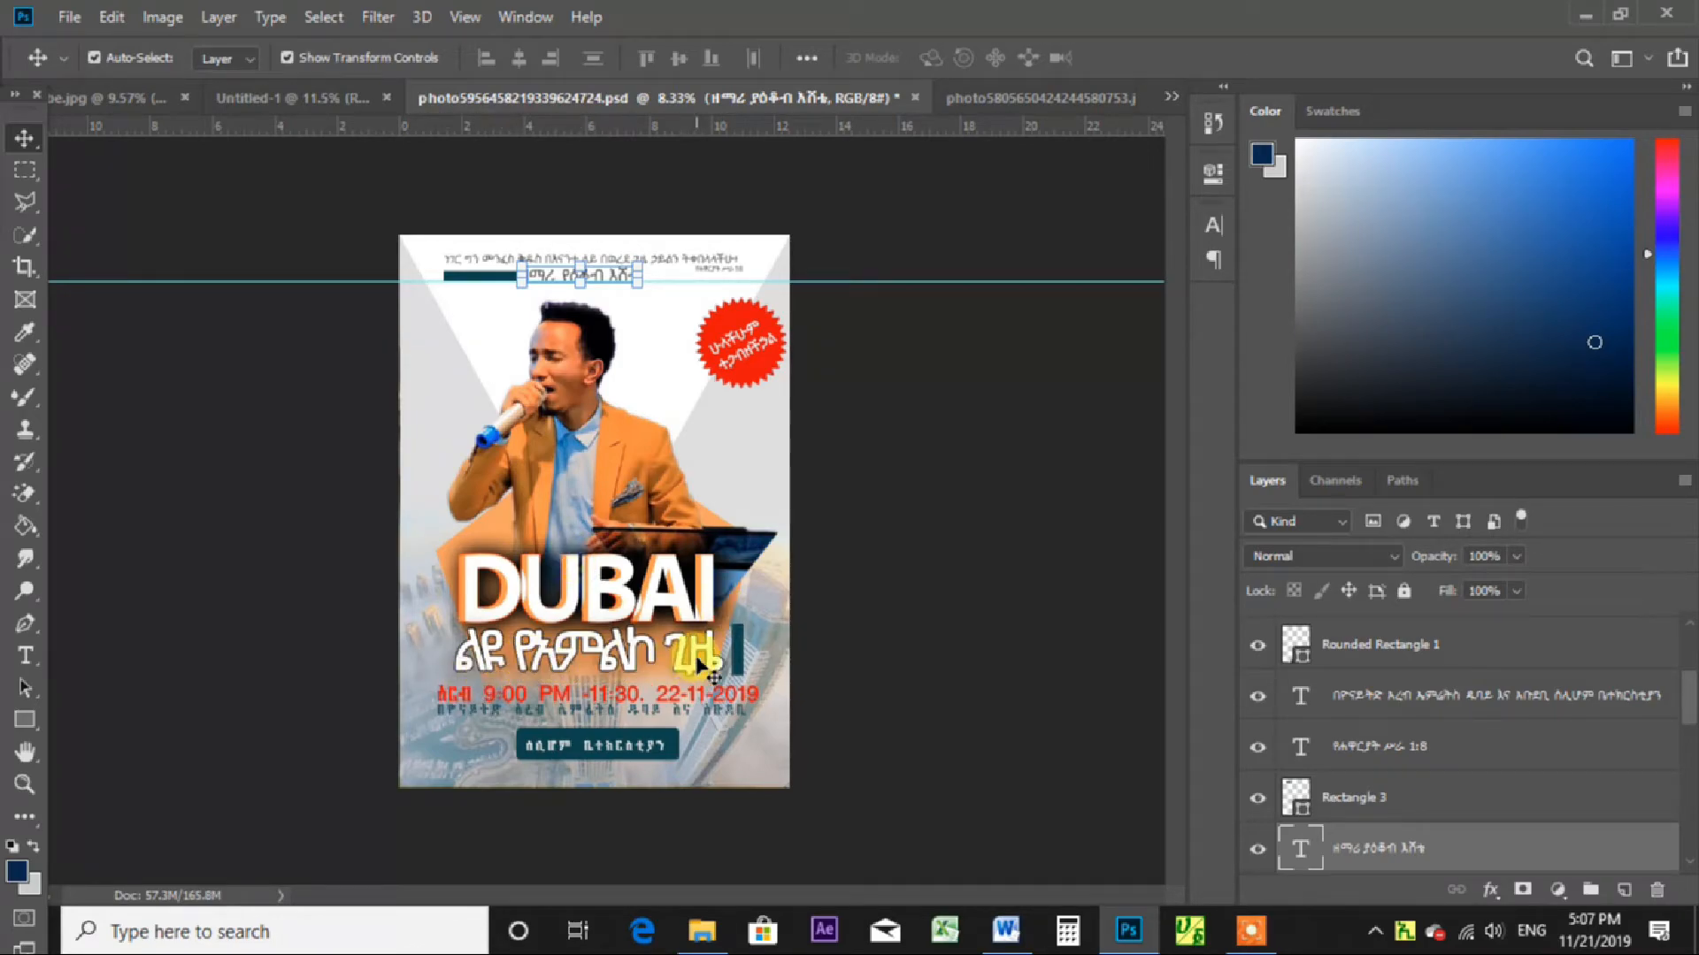
{"action": "left_click", "coordinate": [699, 591]}
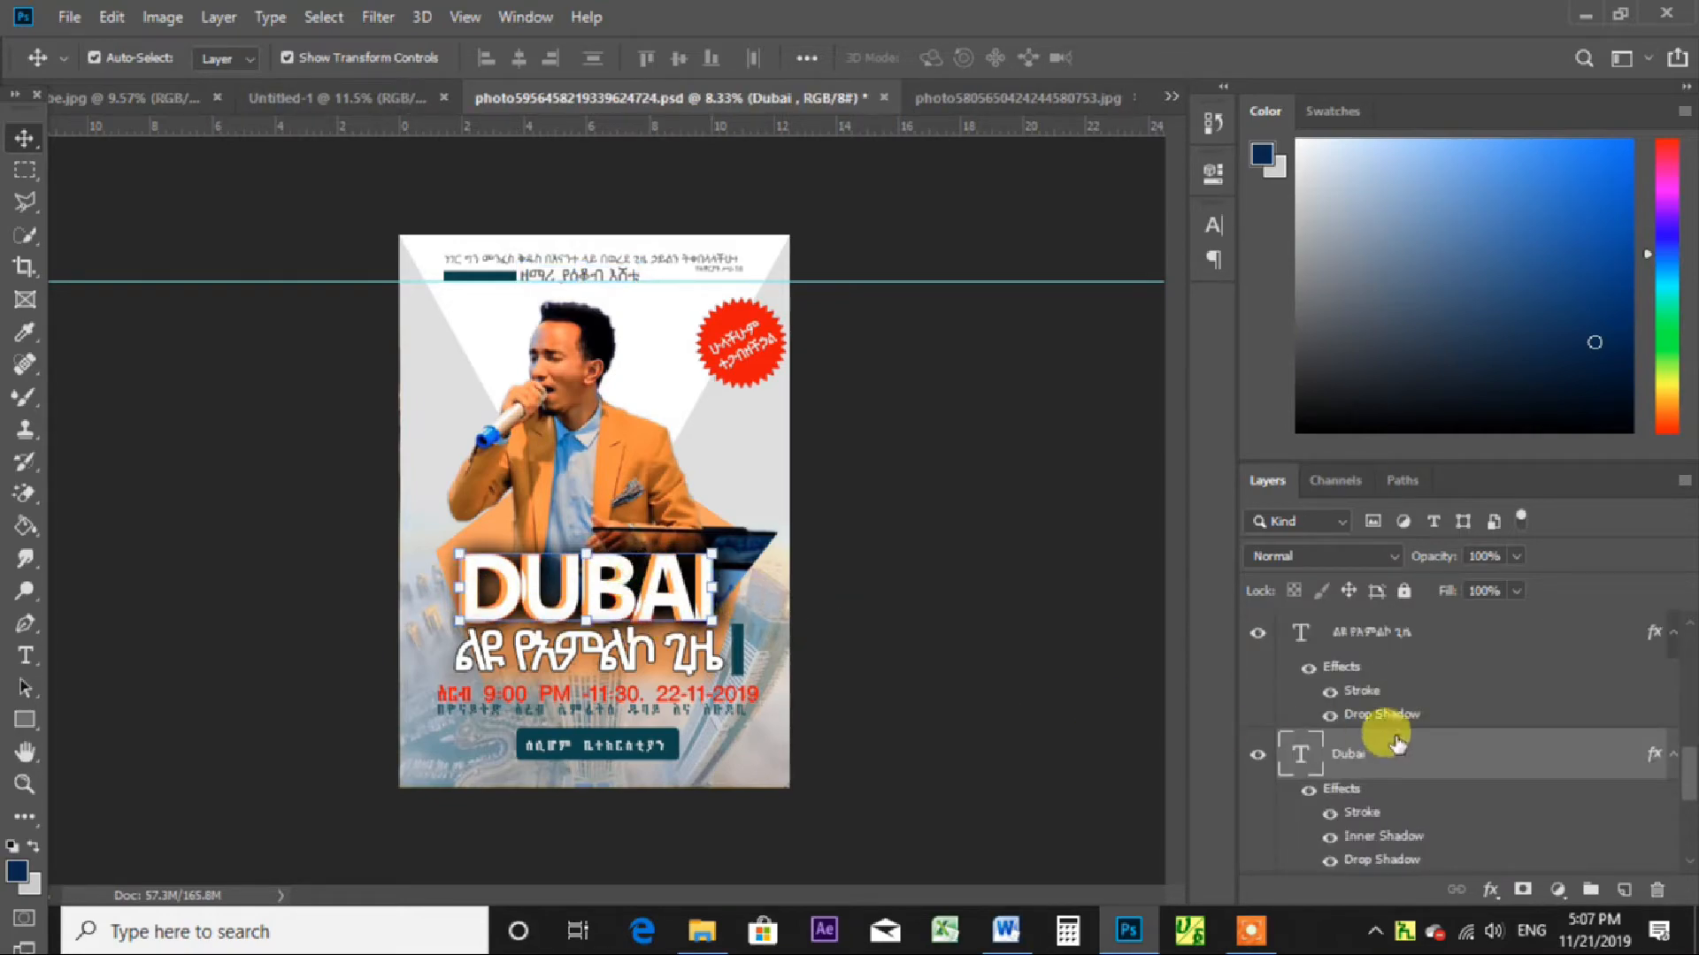
{"action": "scroll", "coordinate": [1394, 747], "scroll_direction": "down", "scroll_amount": 1}
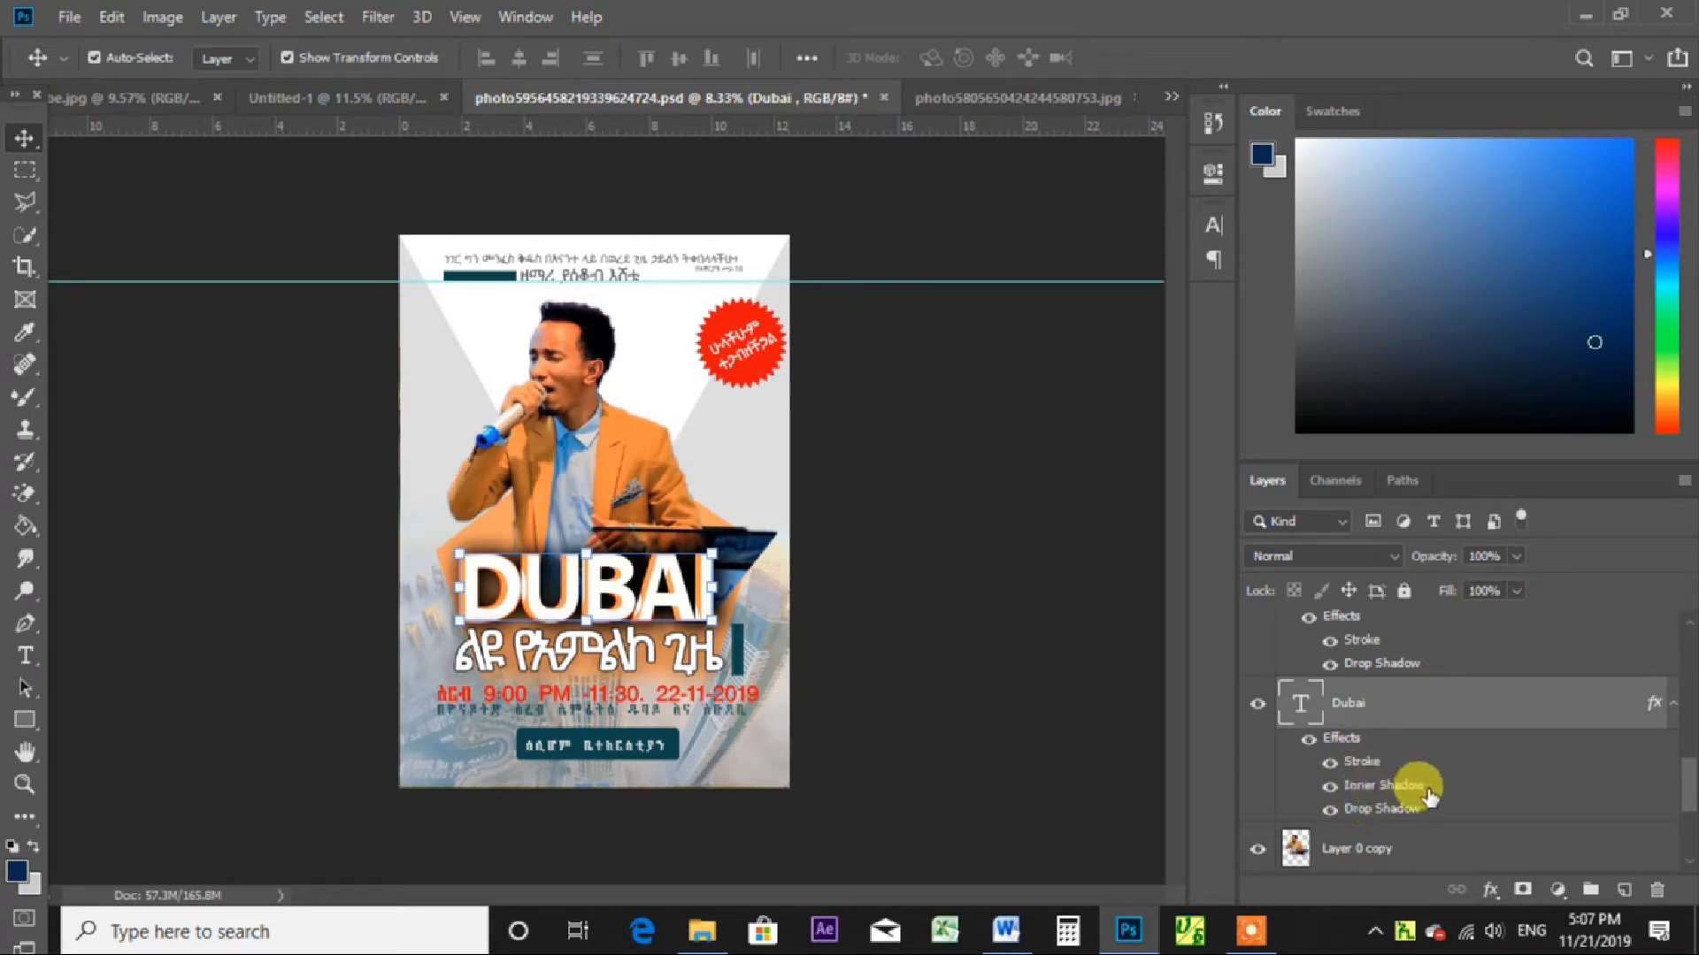
Toggle the DUBAI title's layer effects off and on in the layered poster PSD to compare its look.
{"action": "scroll", "coordinate": [1407, 801], "scroll_direction": "down", "scroll_amount": 1}
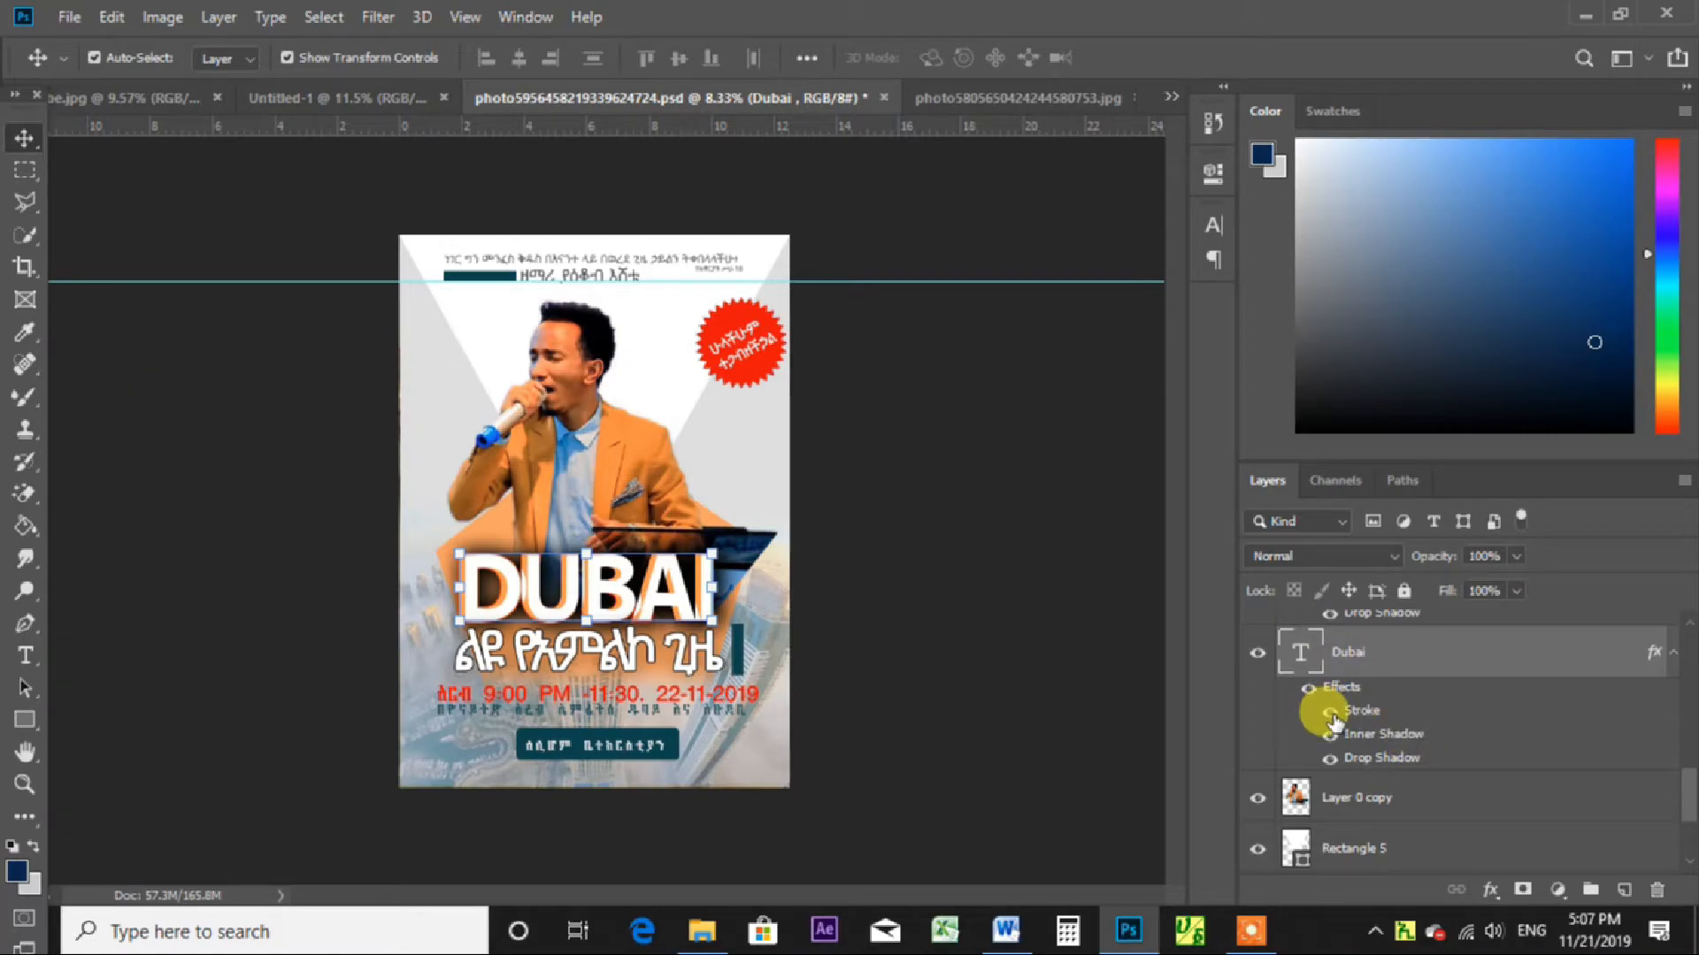
{"action": "left_click", "coordinate": [1307, 688]}
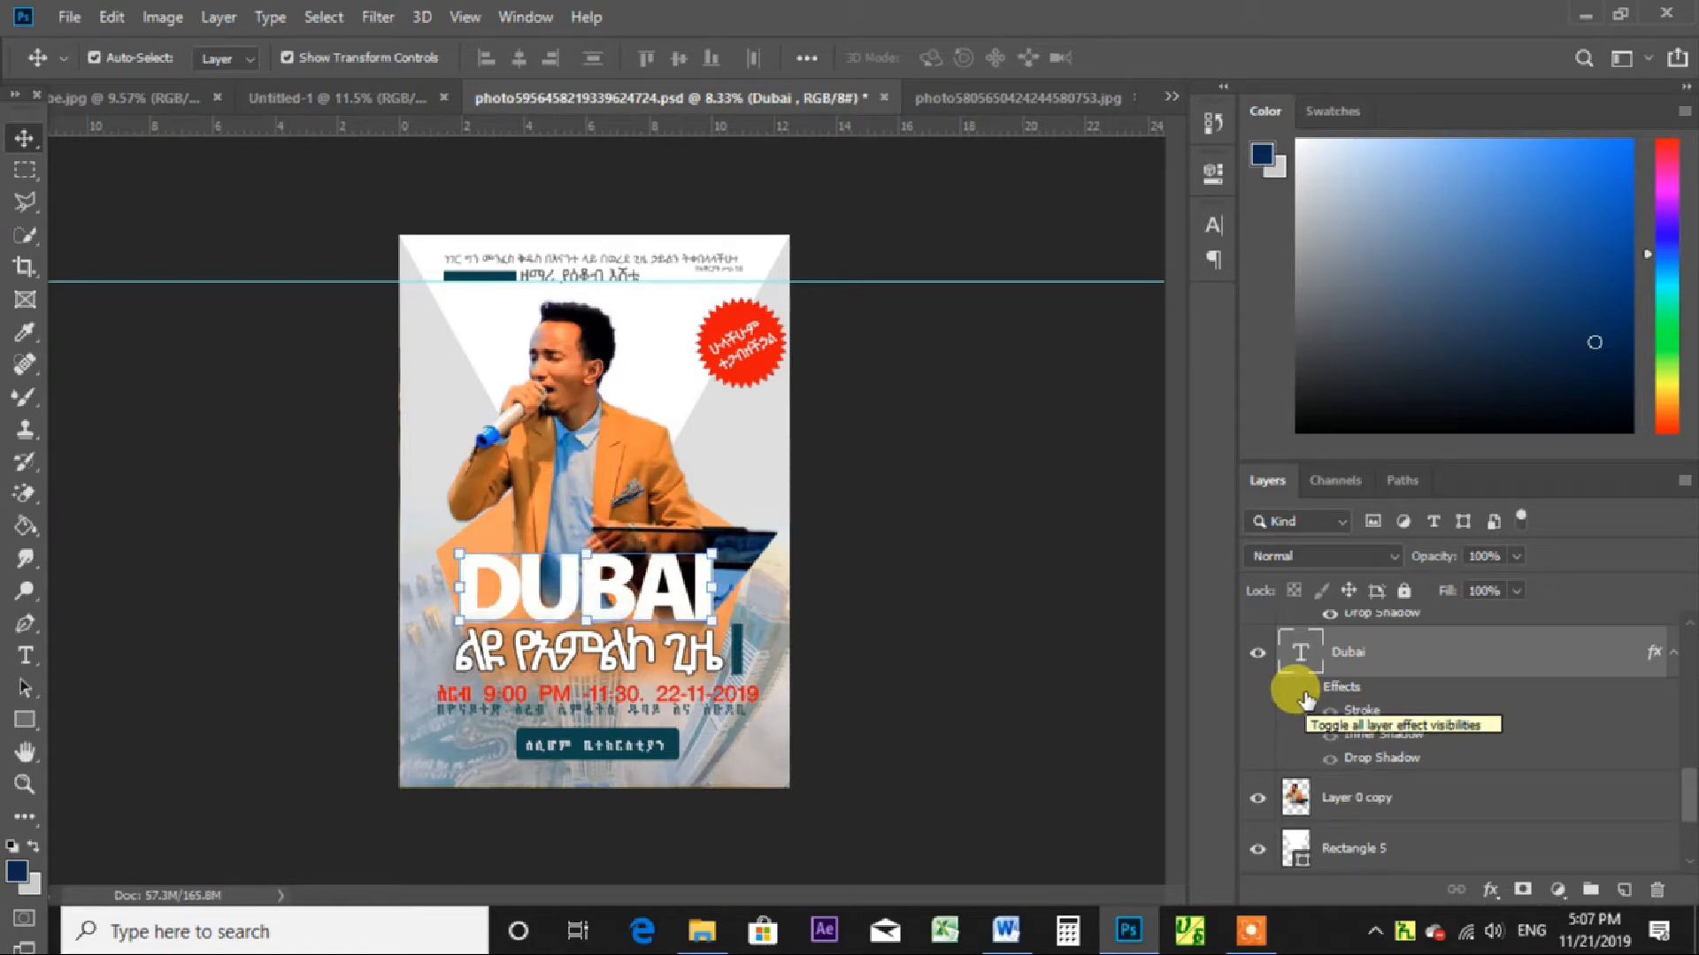
{"action": "left_click", "coordinate": [1307, 690]}
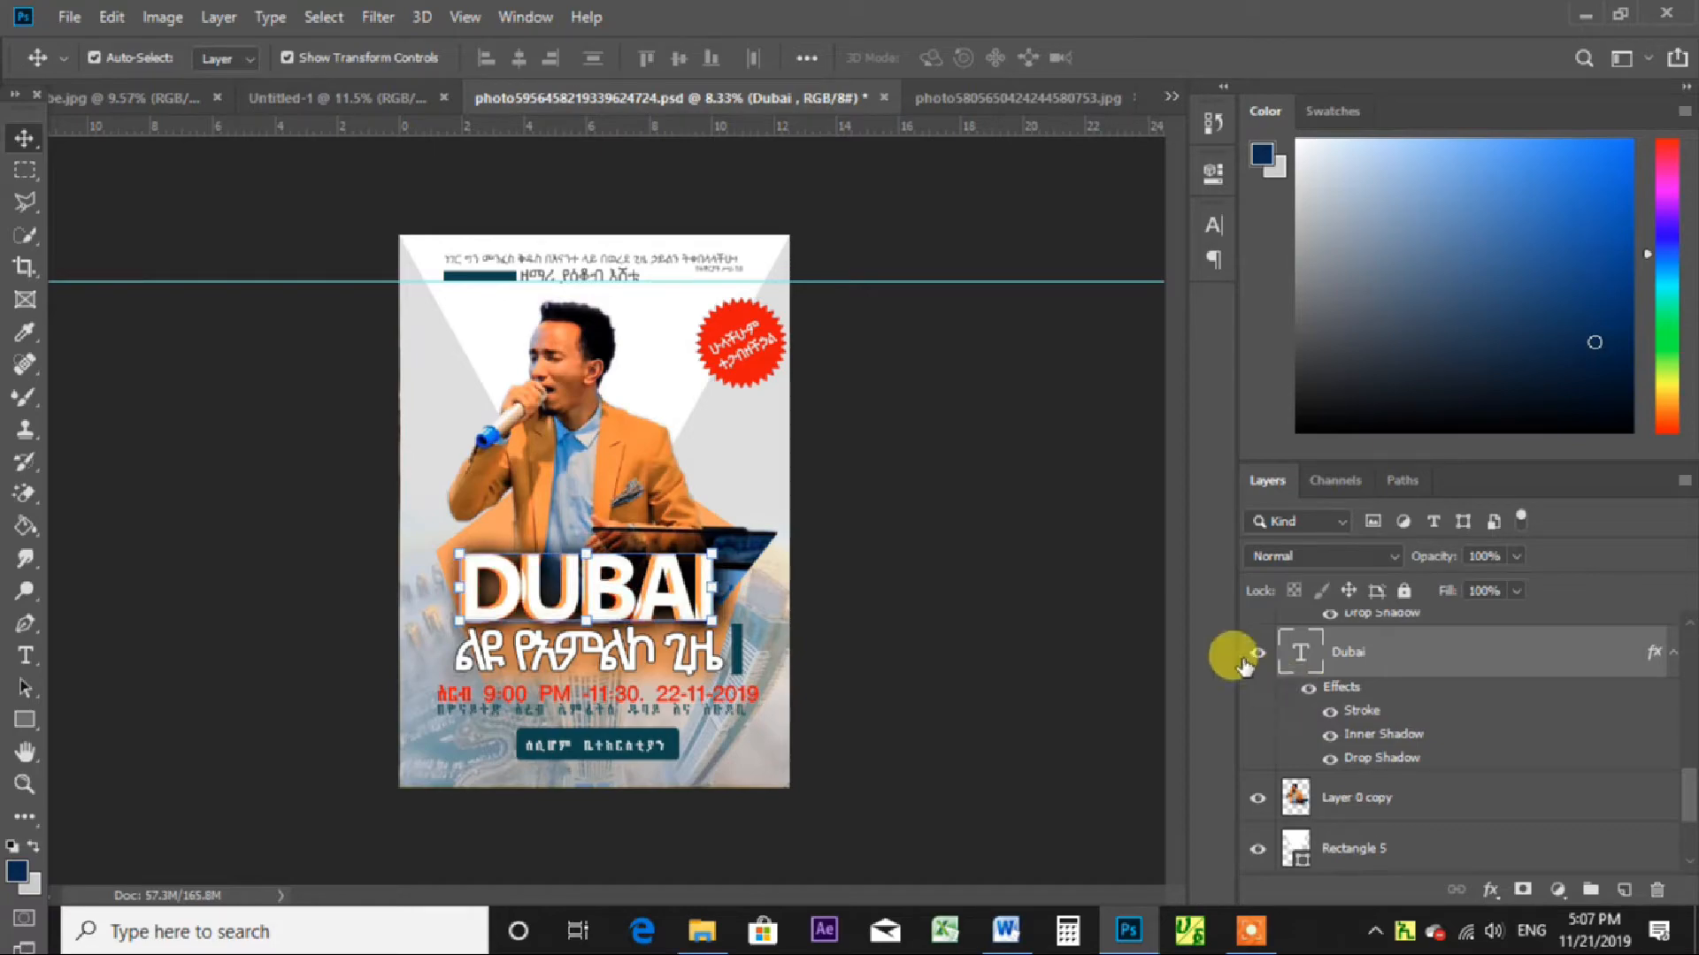
Add the text DUBAI in Untitled-1, enlarge it to 139.6 pt and centre it over the base of the singer's cut-out.
{"action": "left_click", "coordinate": [384, 103]}
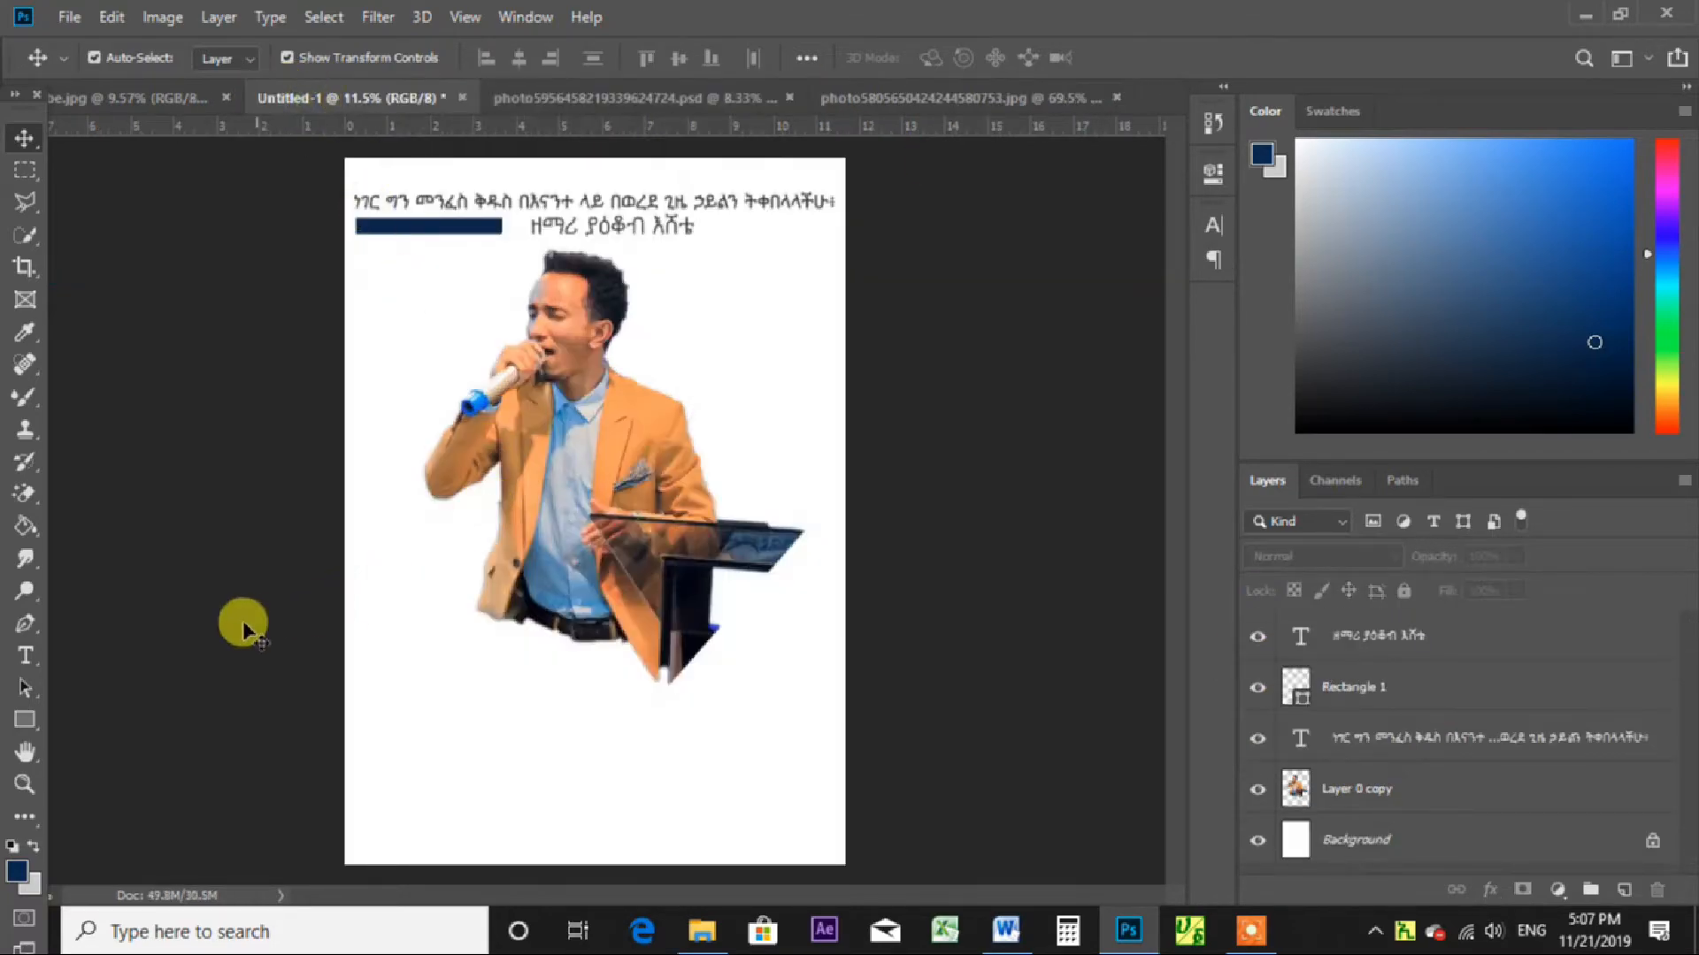
{"action": "left_click", "coordinate": [41, 662]}
{"action": "left_click", "coordinate": [434, 664]}
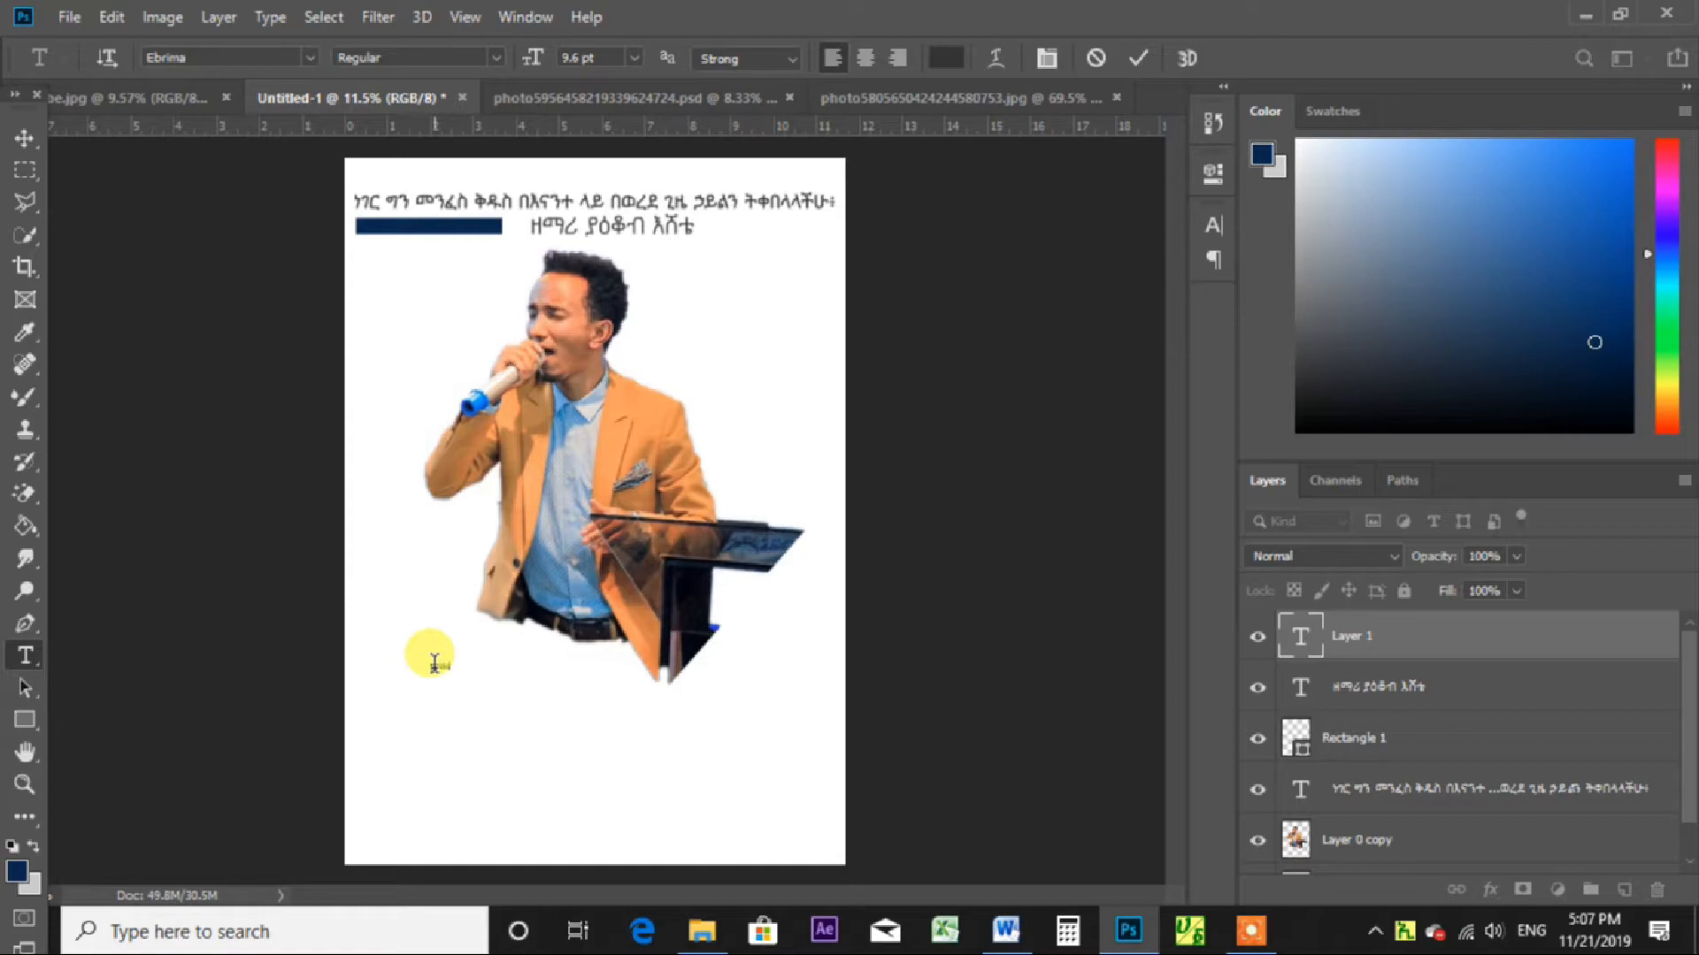
{"action": "left_click", "coordinate": [25, 138]}
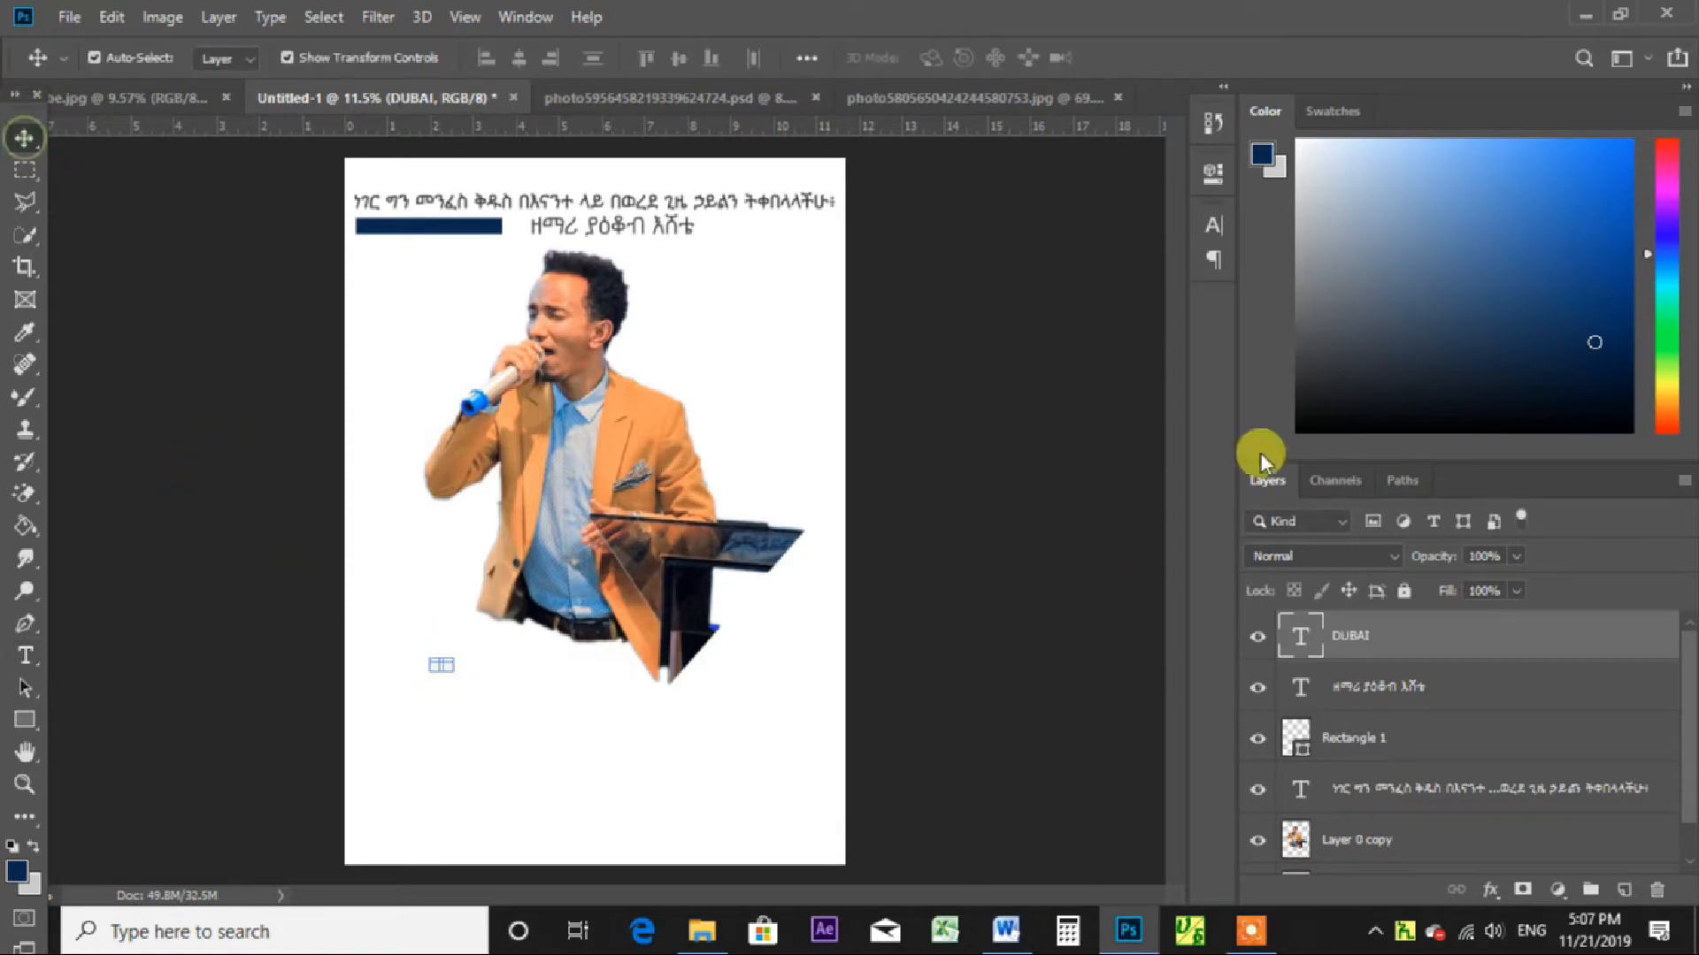
{"action": "left_click", "coordinate": [1210, 226]}
{"action": "left_click_drag", "start_coordinate": [931, 288], "coordinate": [1078, 287]}
{"action": "left_click", "coordinate": [839, 688]}
{"action": "left_click_drag", "start_coordinate": [557, 650], "coordinate": [600, 679]}
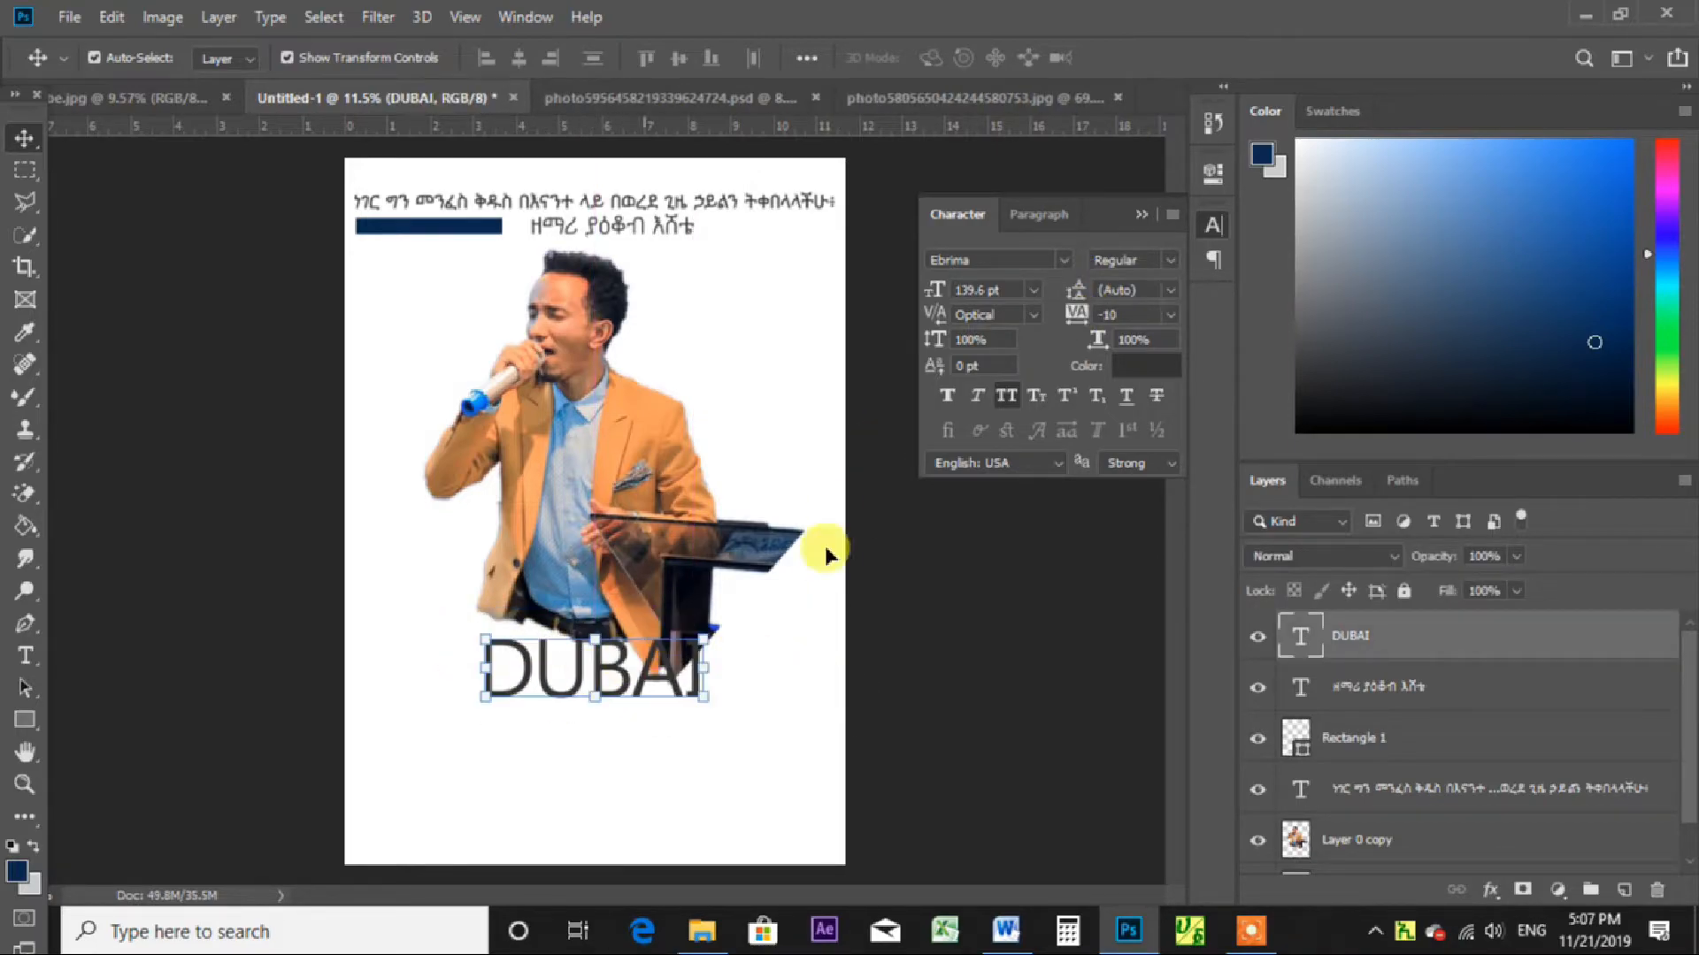
Set the DUBAI title's font to Myriad Variable Concept in the Black style.
{"action": "left_click", "coordinate": [1063, 260]}
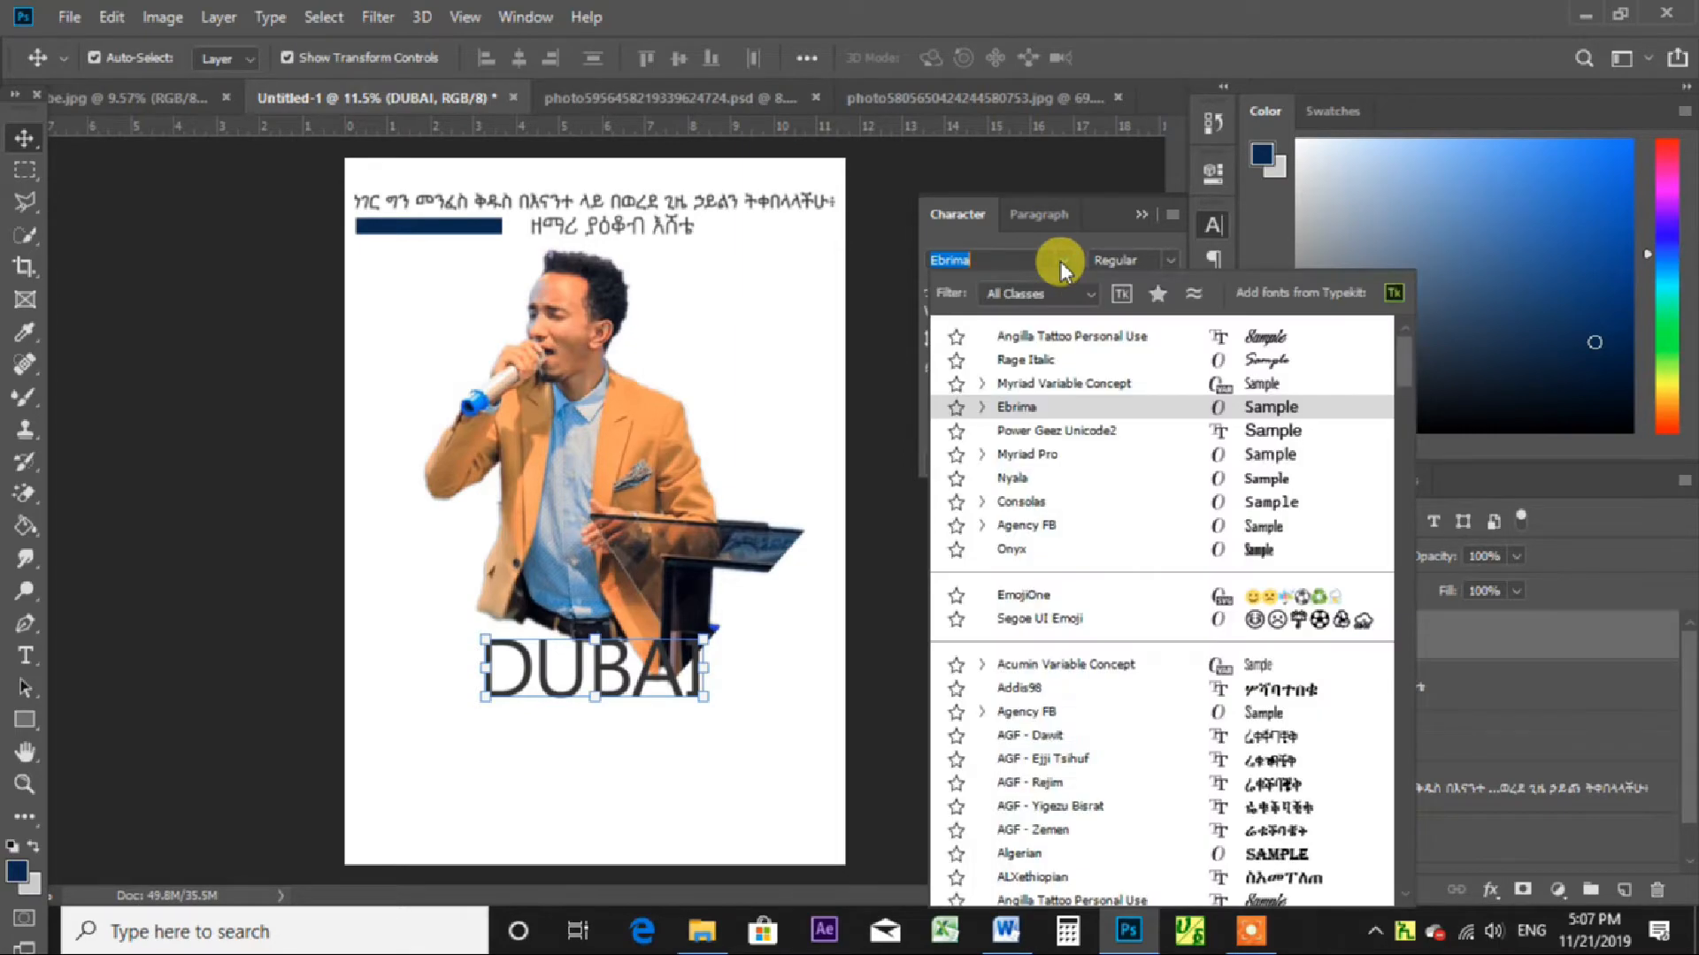
{"action": "left_click", "coordinate": [1063, 387]}
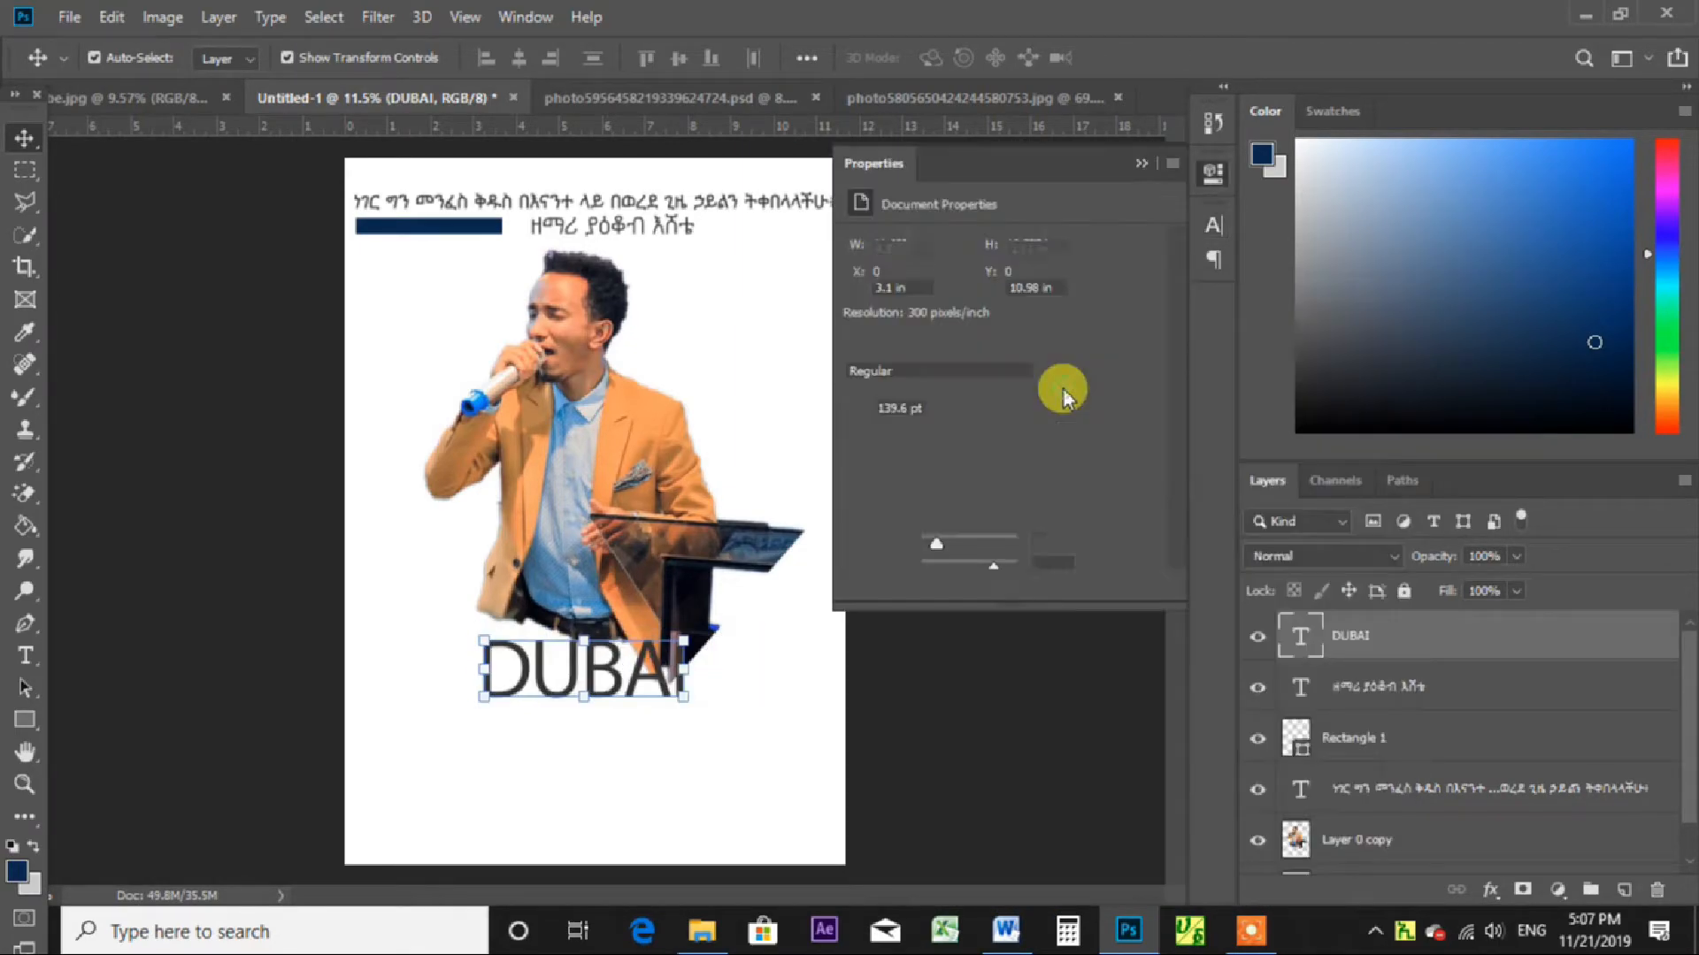
{"action": "left_click", "coordinate": [1213, 224]}
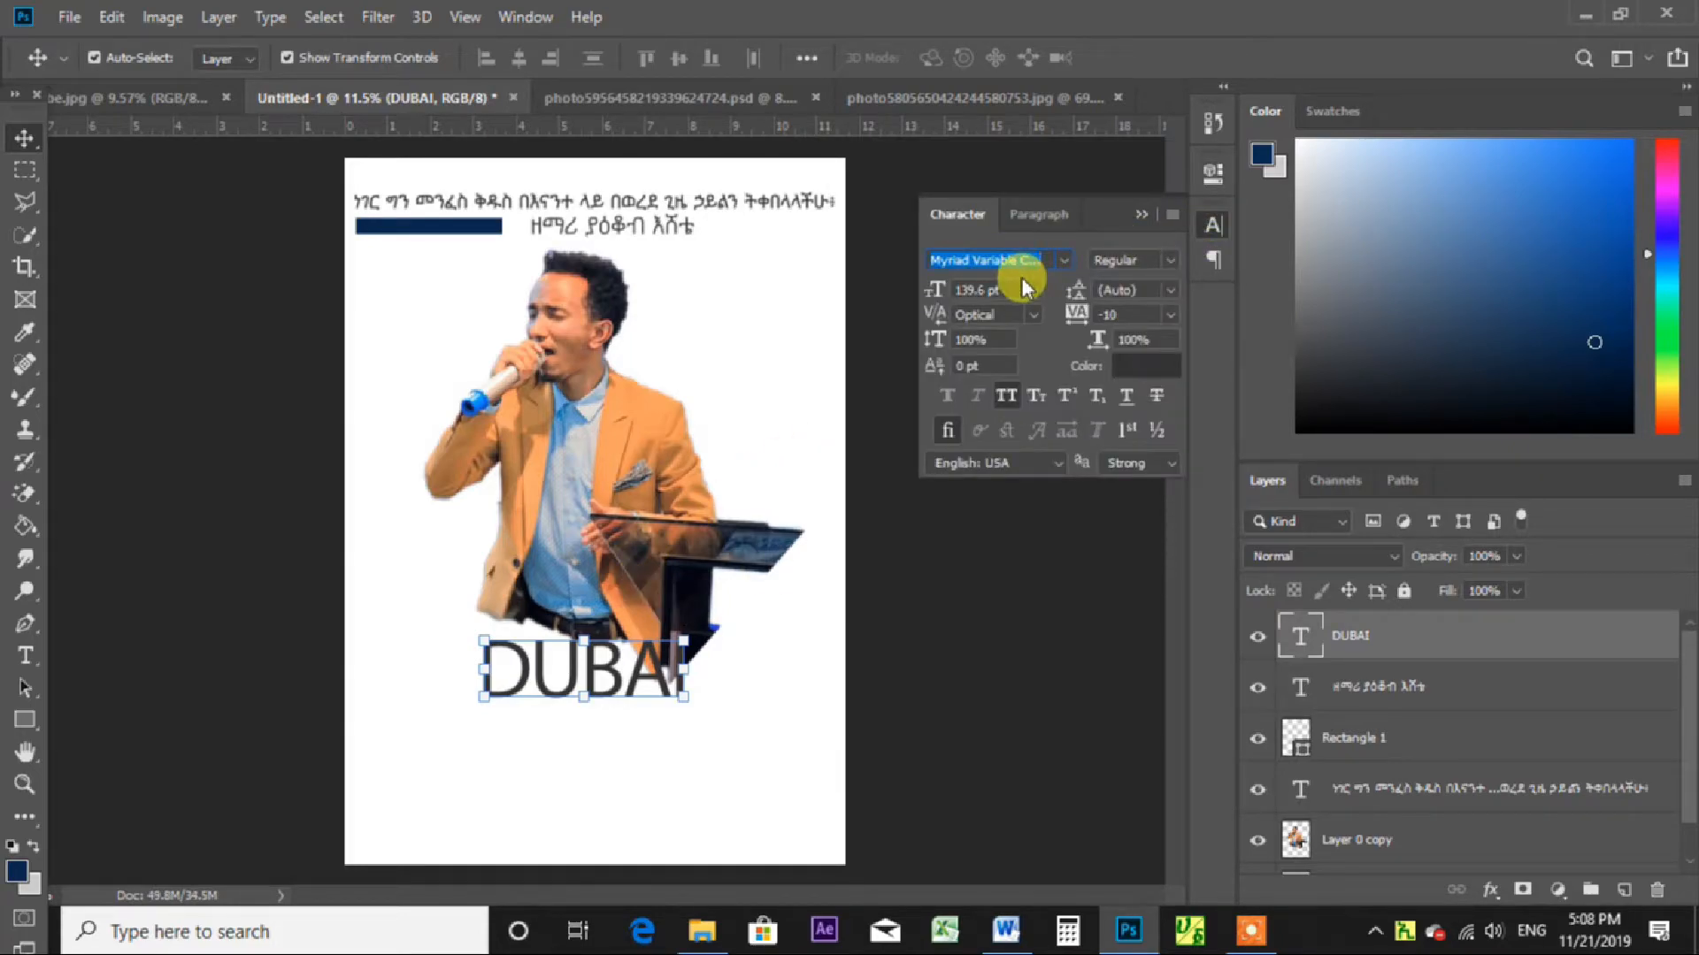
{"action": "left_click", "coordinate": [1170, 258]}
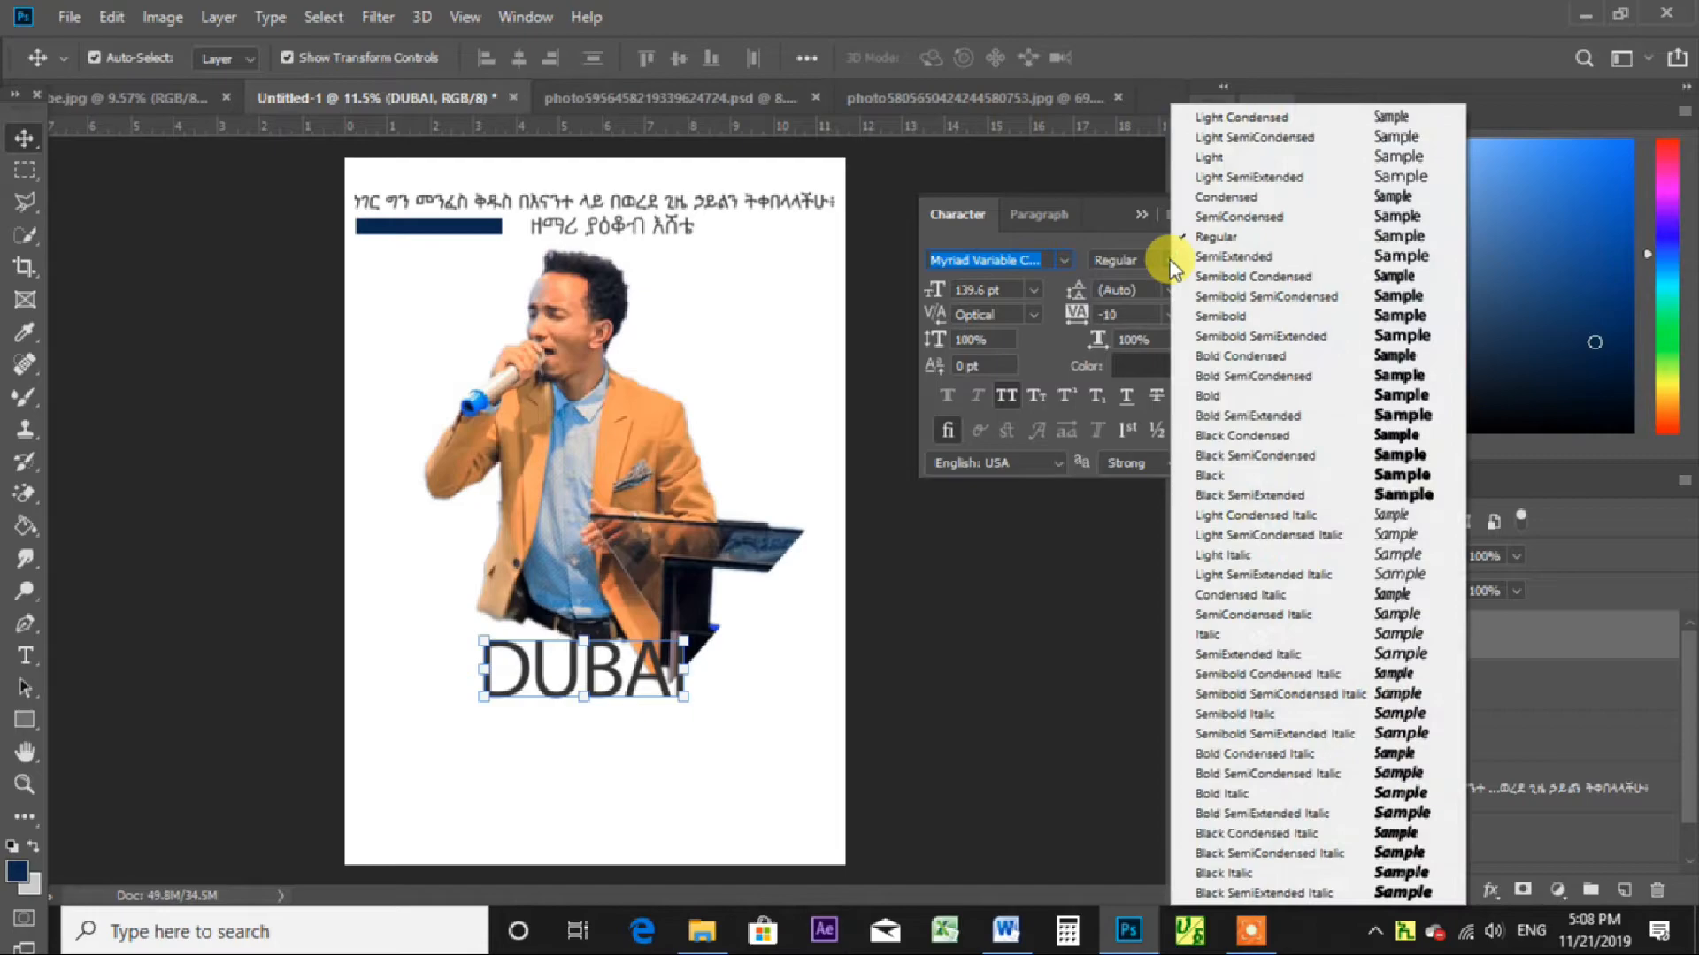
{"action": "left_click", "coordinate": [1251, 475]}
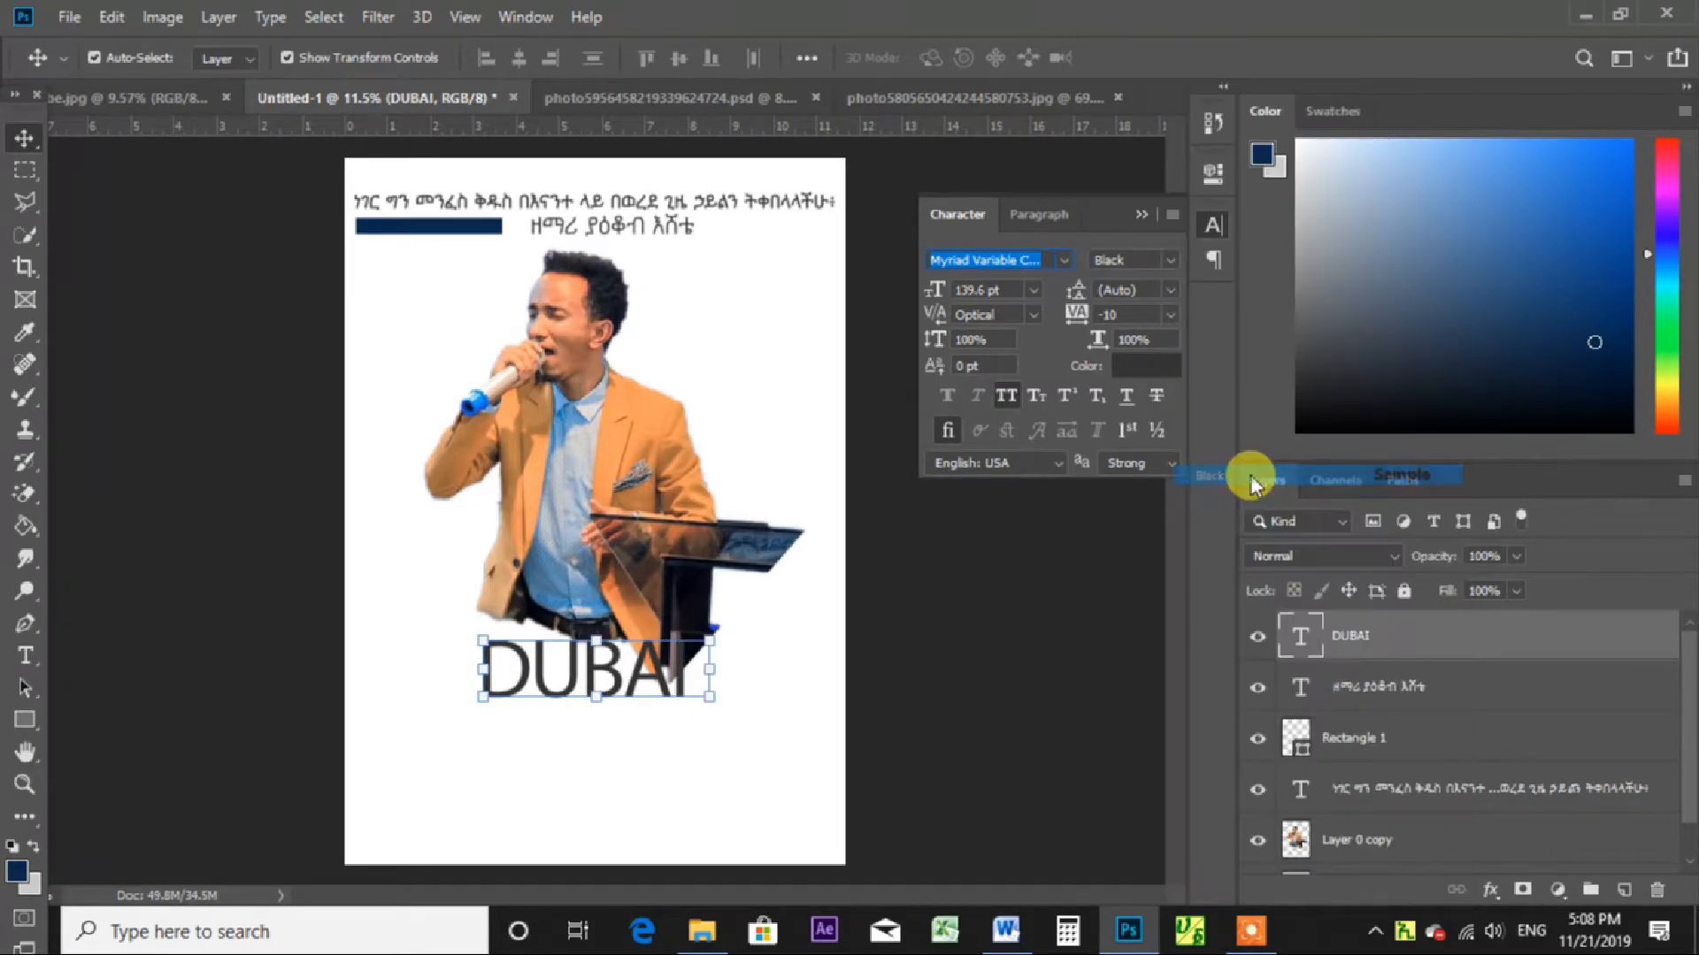
{"action": "left_click", "coordinate": [993, 629]}
{"action": "left_click_drag", "start_coordinate": [595, 687], "coordinate": [600, 630]}
{"action": "key", "text": "ctrl+z"}
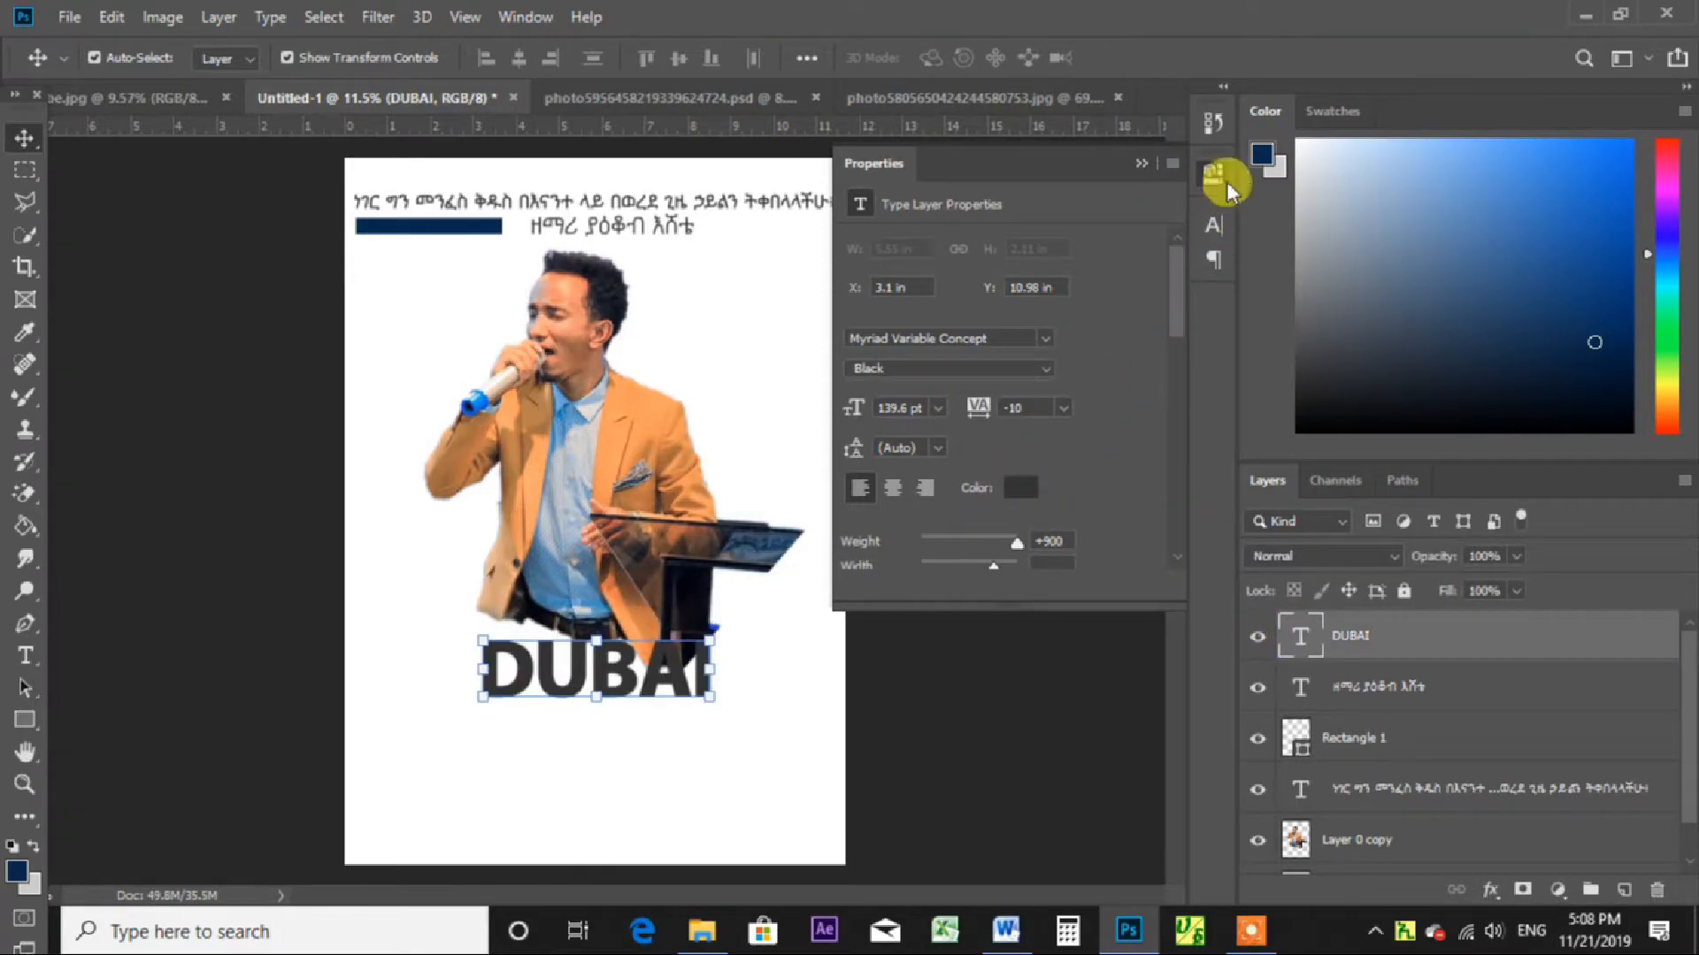
{"action": "left_click", "coordinate": [1020, 490]}
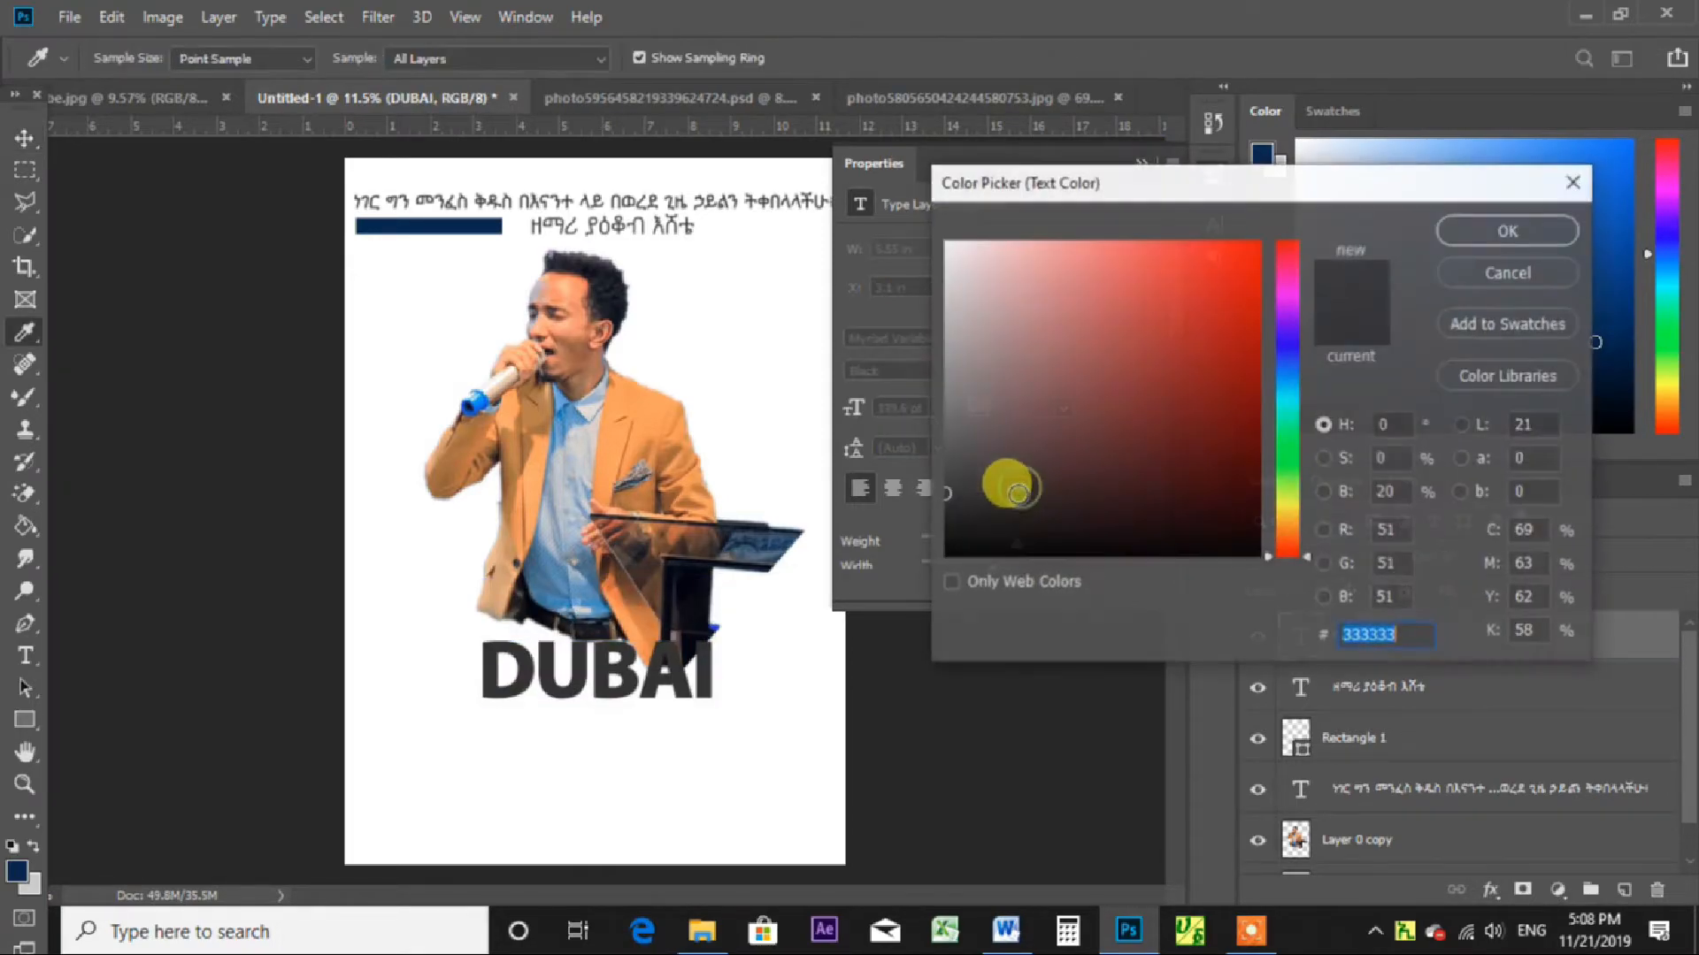
{"action": "left_click", "coordinate": [1505, 284]}
{"action": "left_click", "coordinate": [818, 734]}
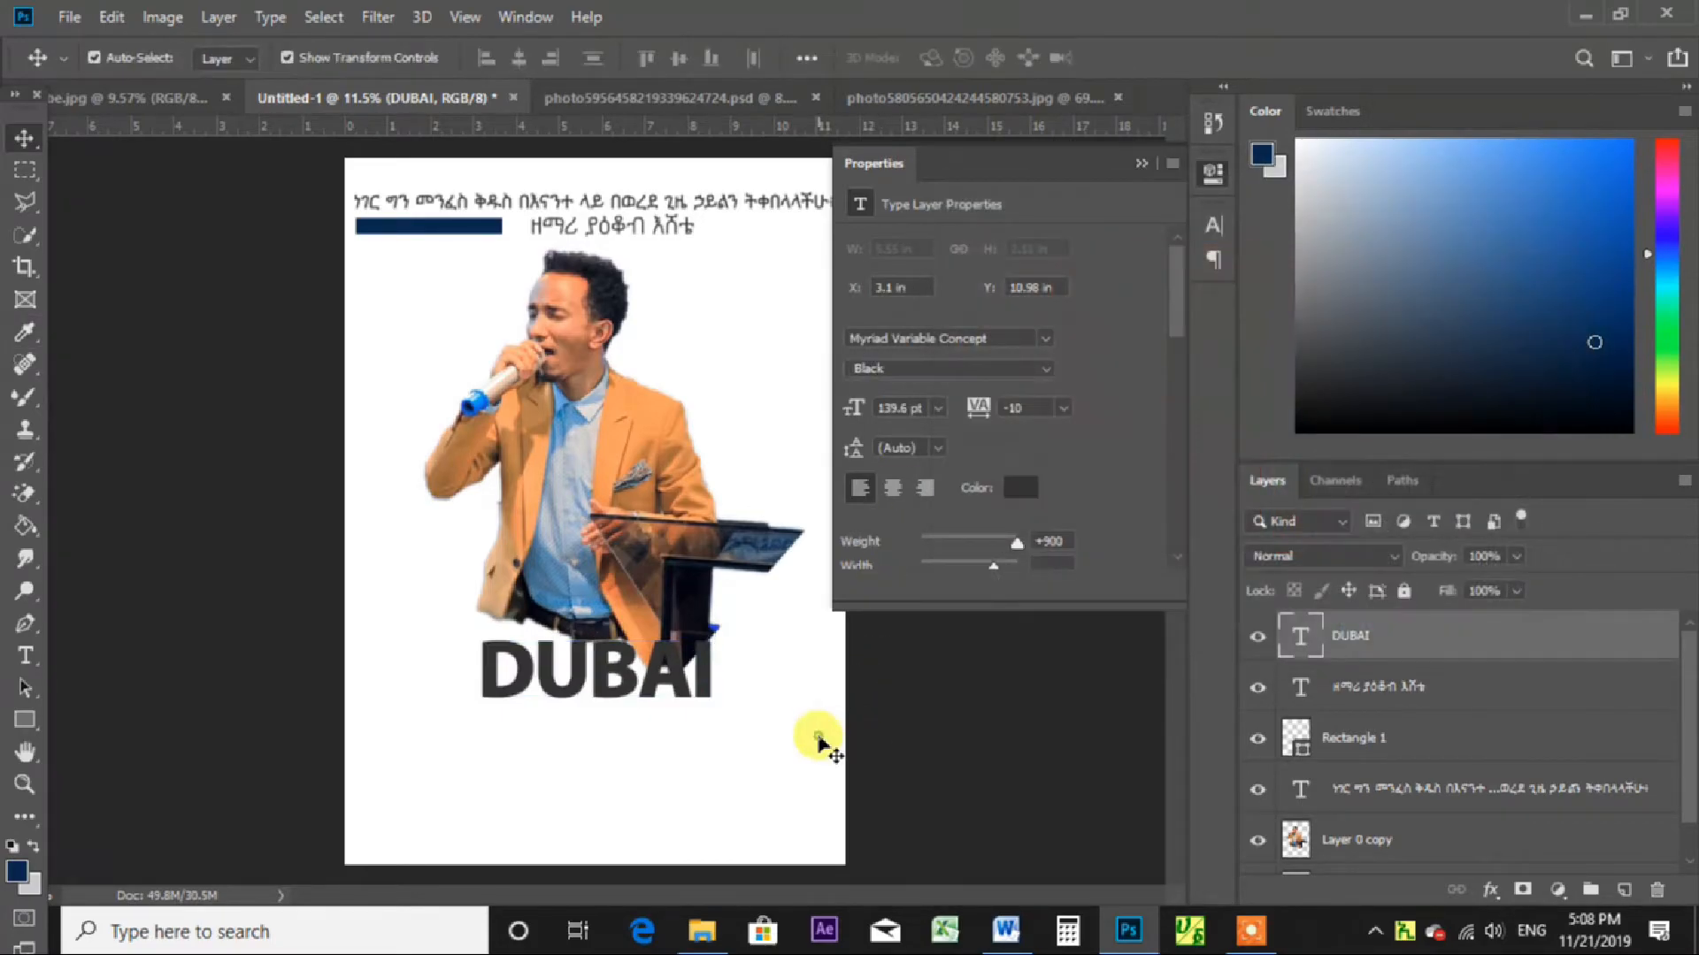
{"action": "left_click", "coordinate": [1142, 162]}
Add a new empty layer directly above the Background layer and below the singer's cut-out.
{"action": "scroll", "coordinate": [1484, 725], "scroll_direction": "down", "scroll_amount": 1}
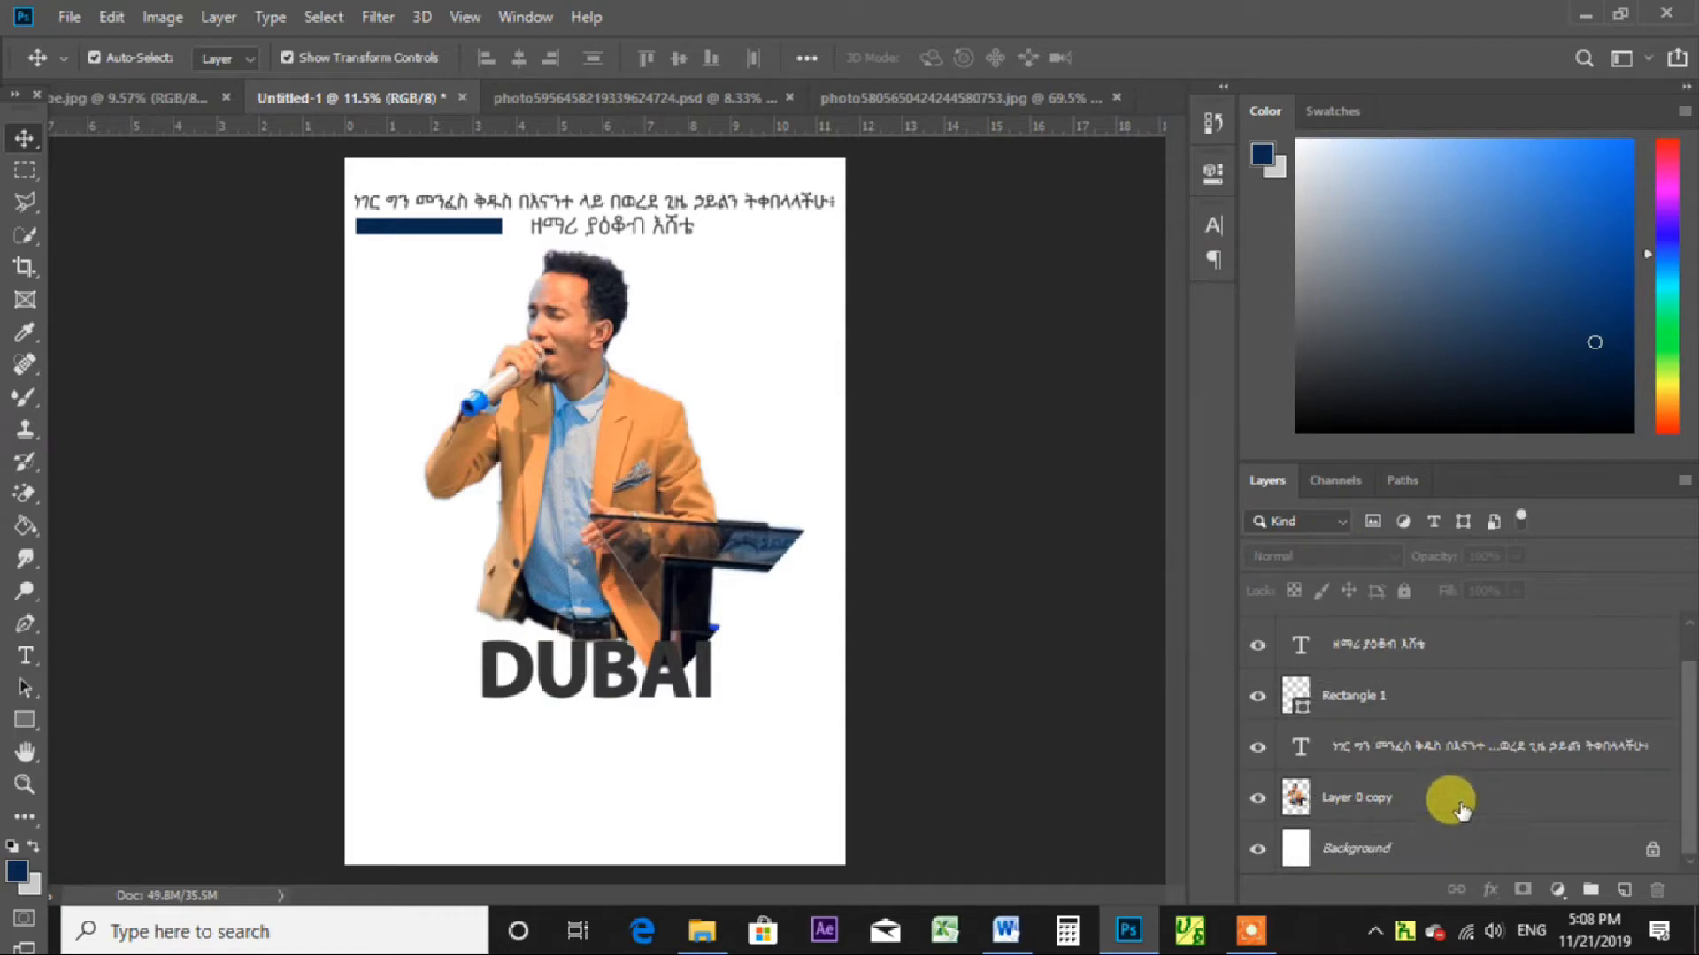
{"action": "left_click", "coordinate": [1446, 800]}
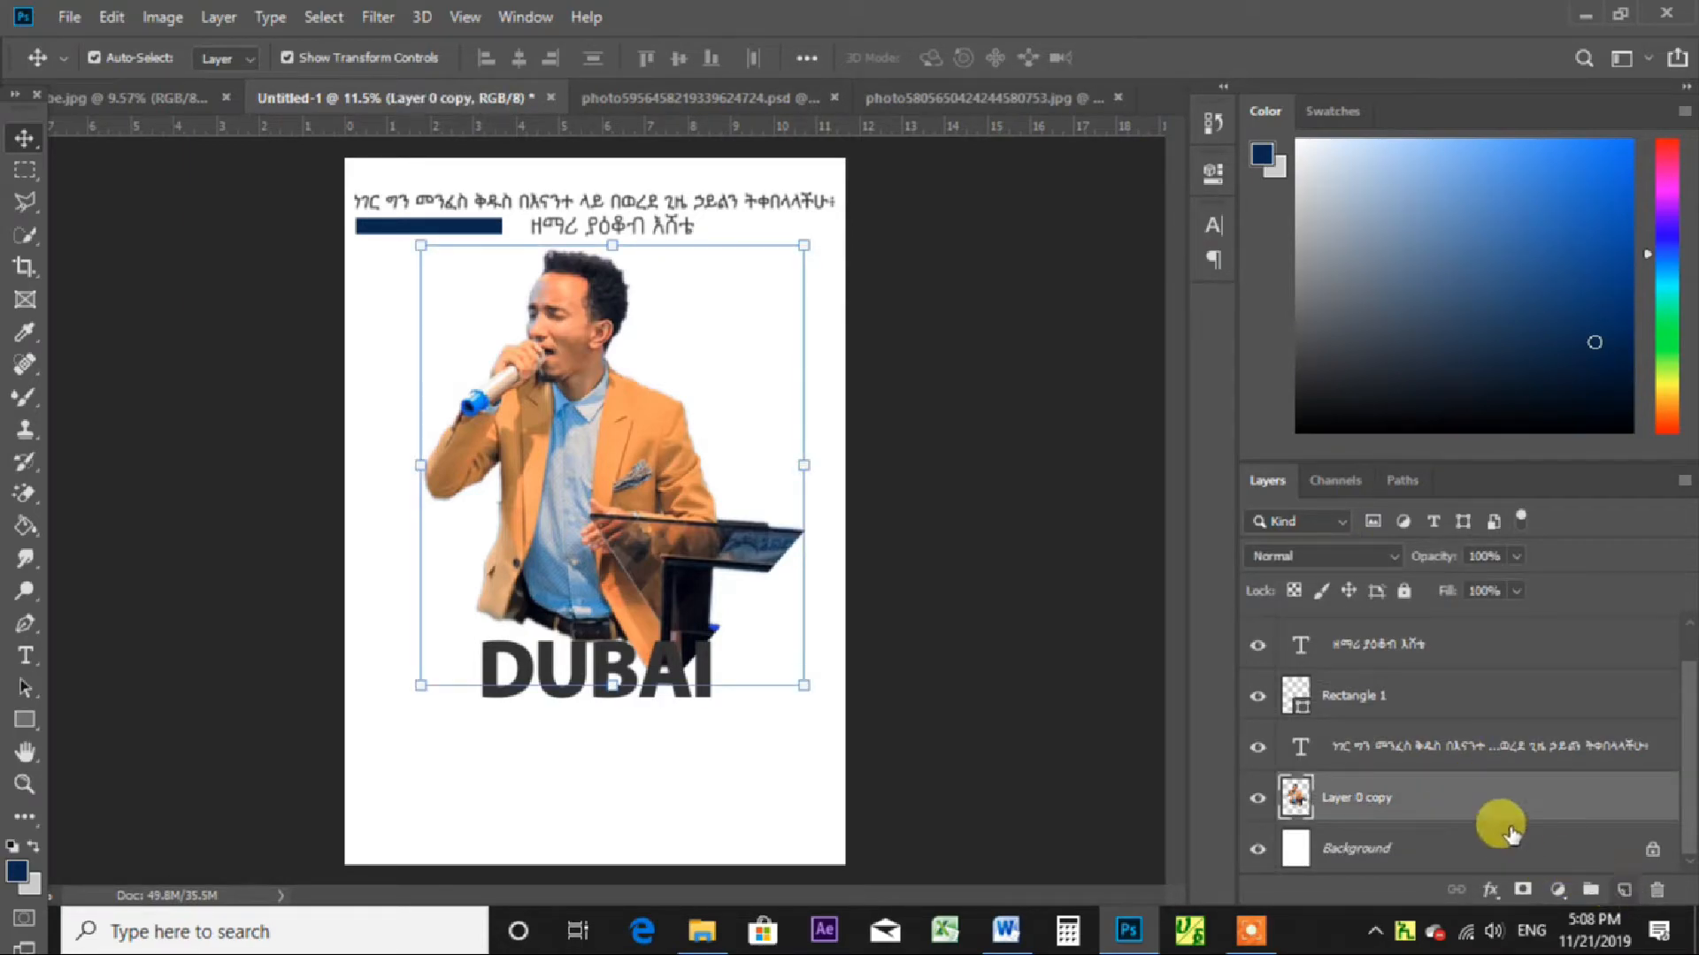
{"action": "key", "text": "alt+bracketleft"}
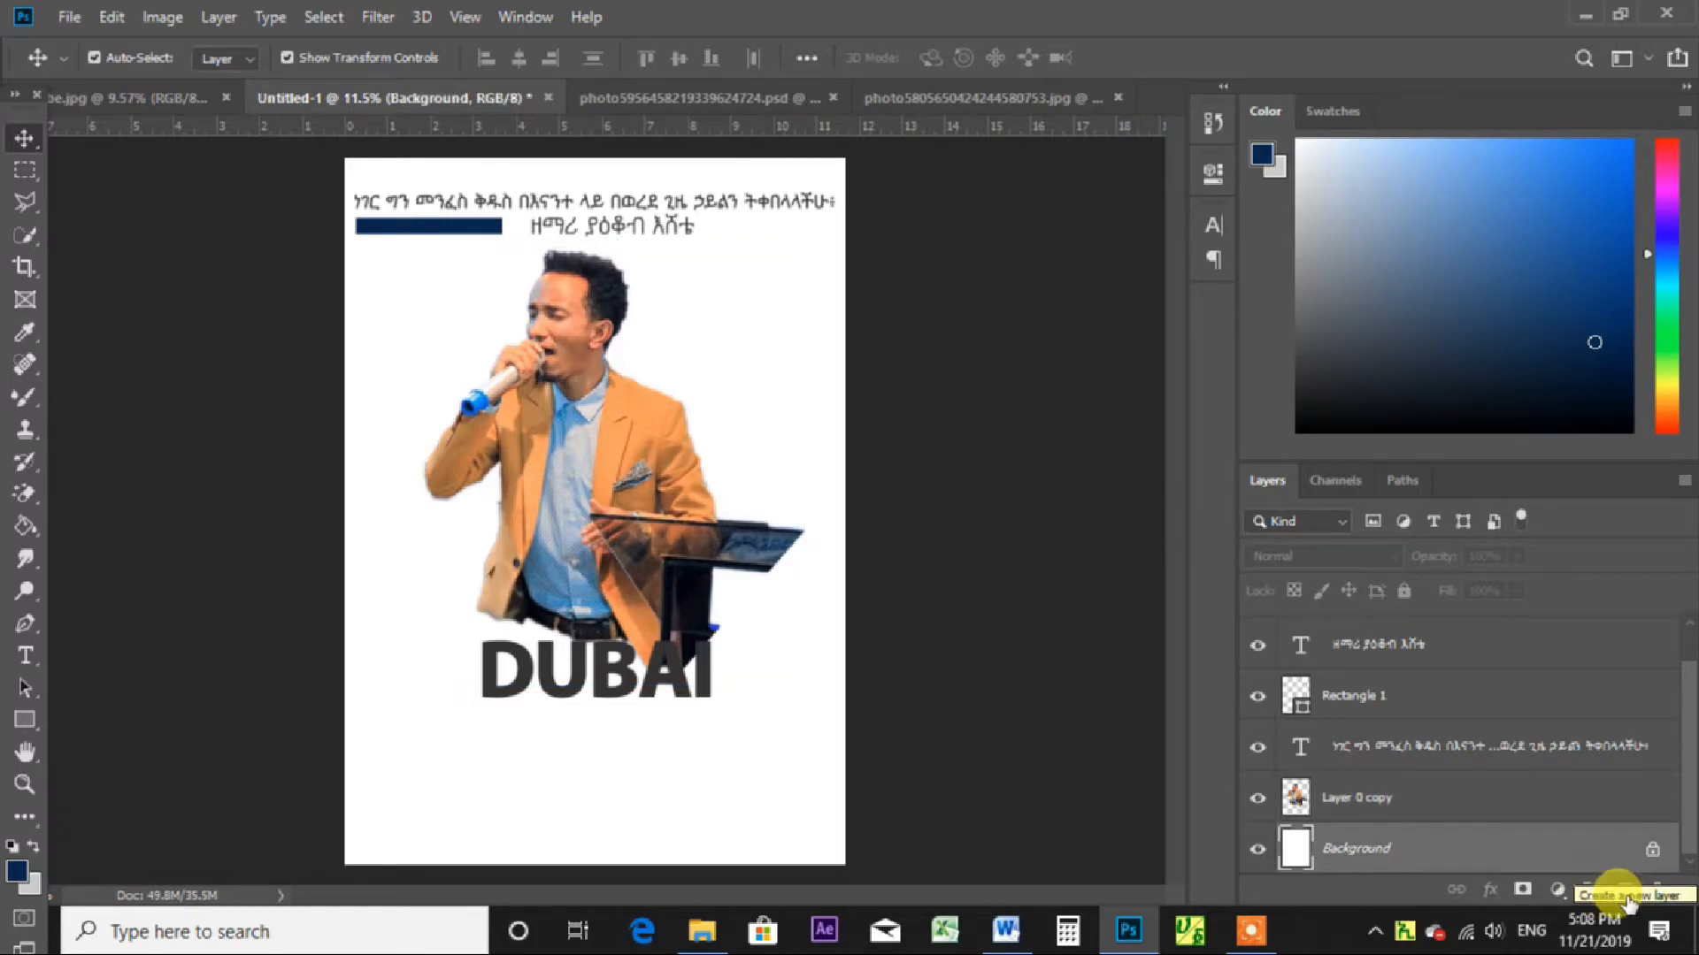
{"action": "left_click", "coordinate": [1626, 898]}
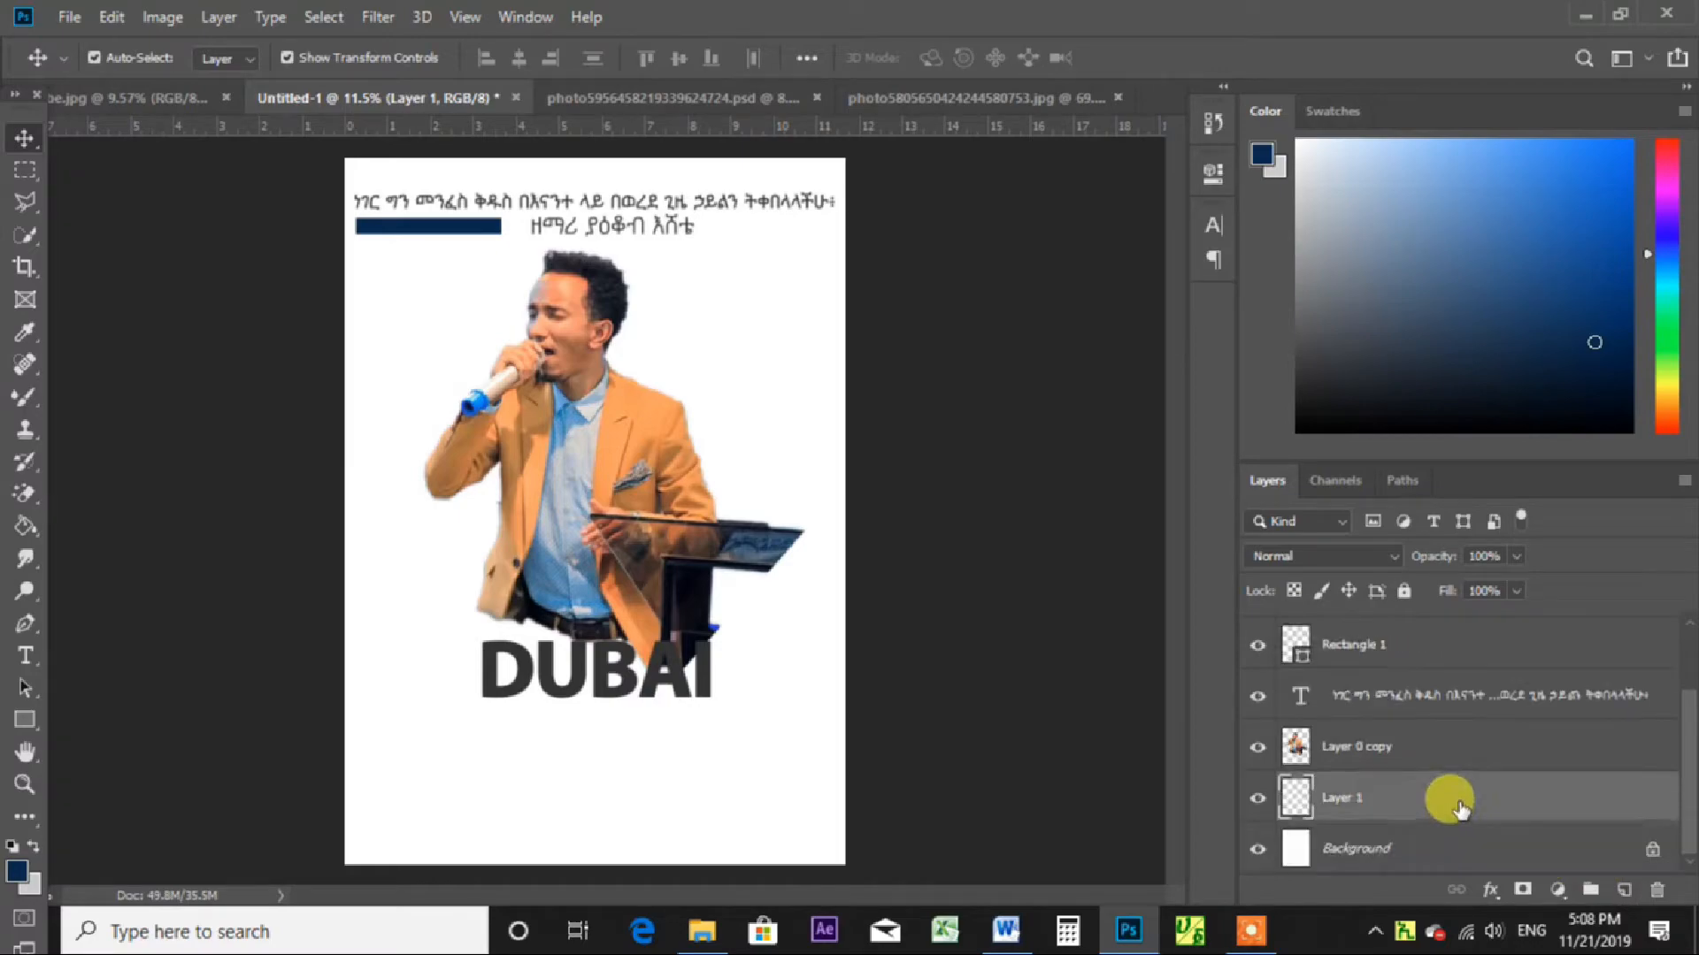
Fill the new layer with light grey cccccc using the Paint Bucket tool.
{"action": "left_click", "coordinate": [35, 848]}
{"action": "left_click", "coordinate": [18, 876]}
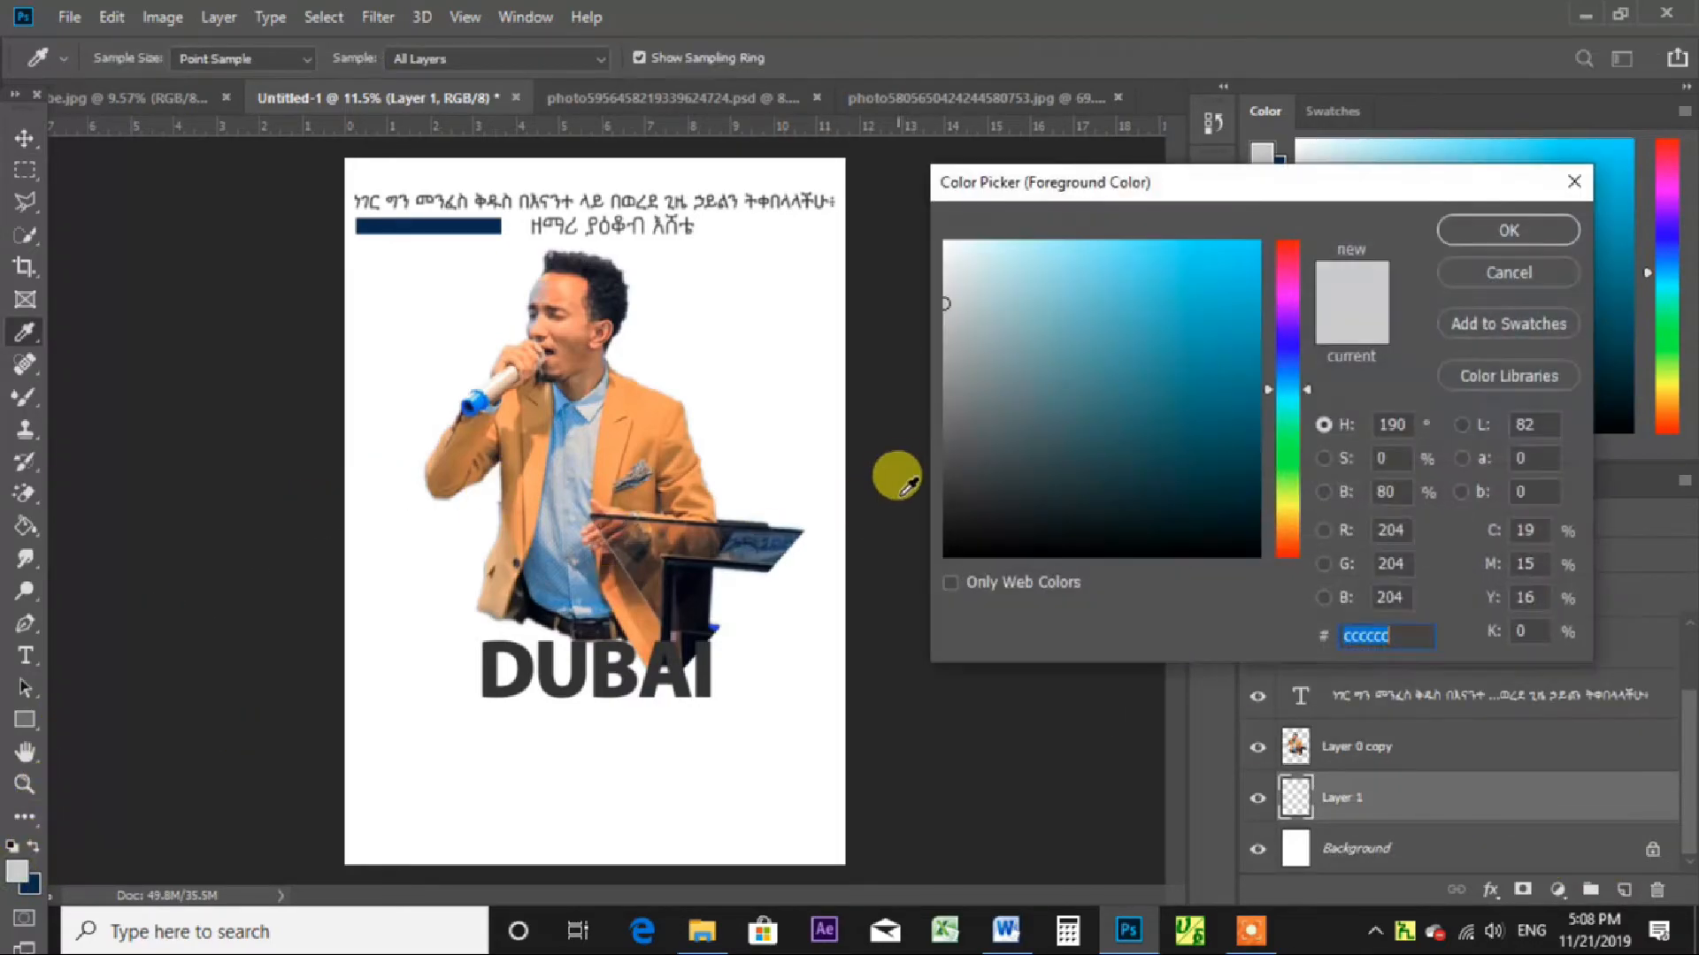
{"action": "left_click", "coordinate": [1504, 230]}
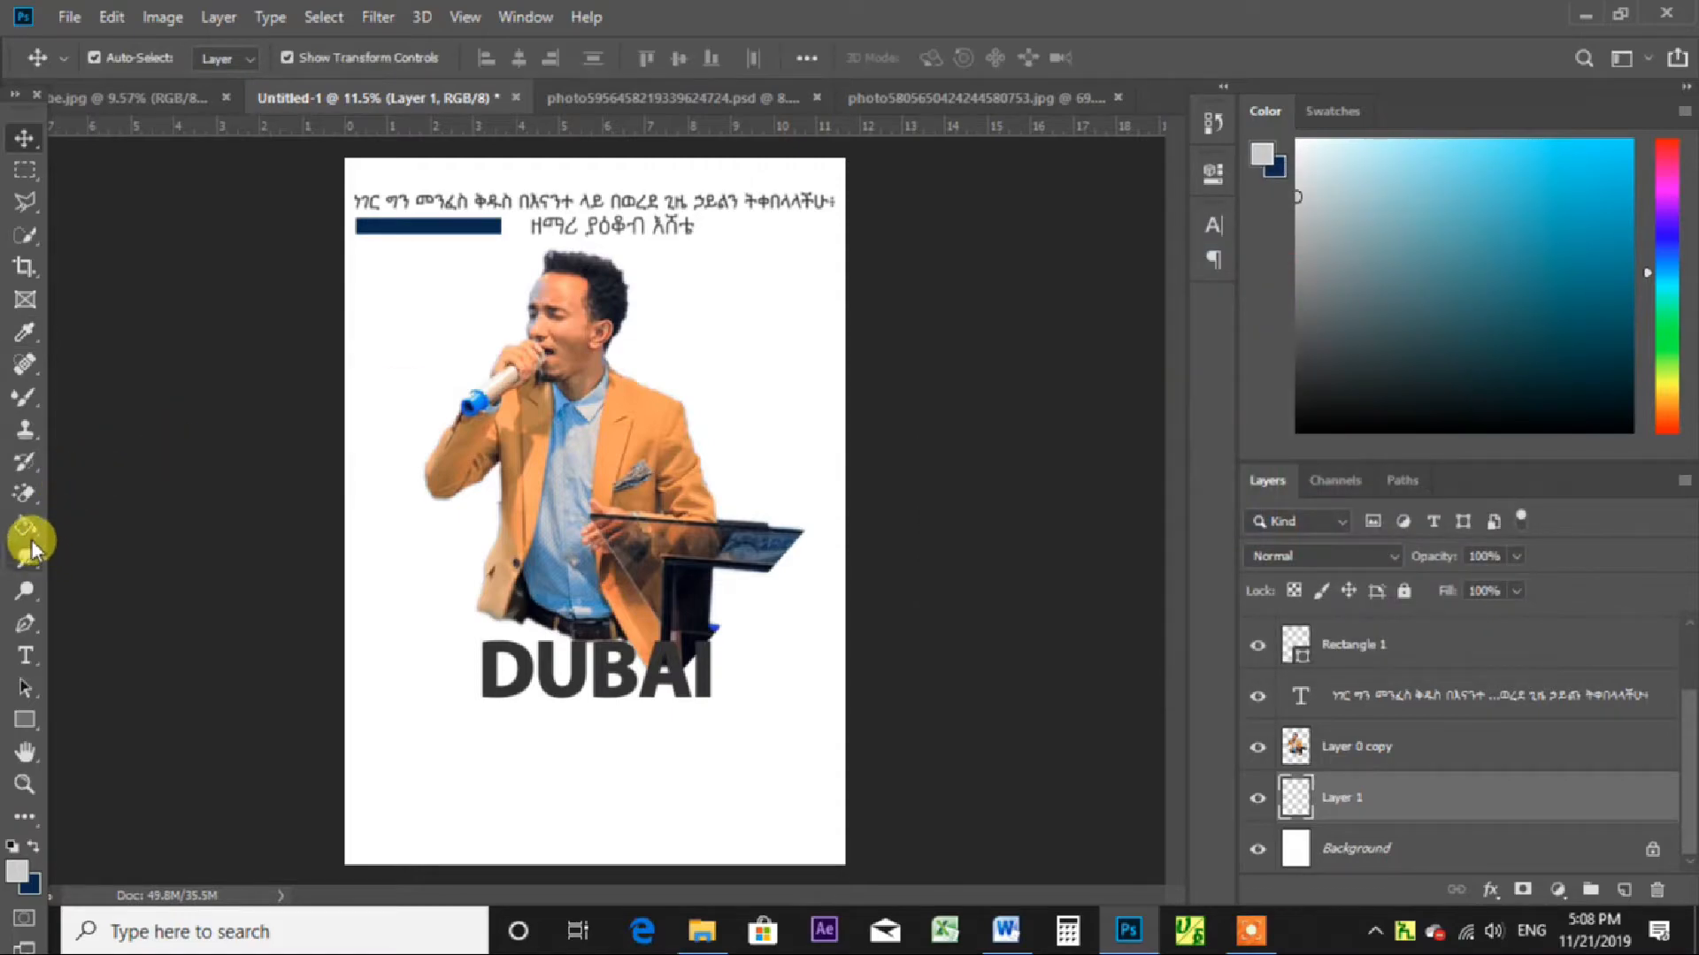
{"action": "left_click", "coordinate": [27, 528]}
{"action": "left_click", "coordinate": [419, 346]}
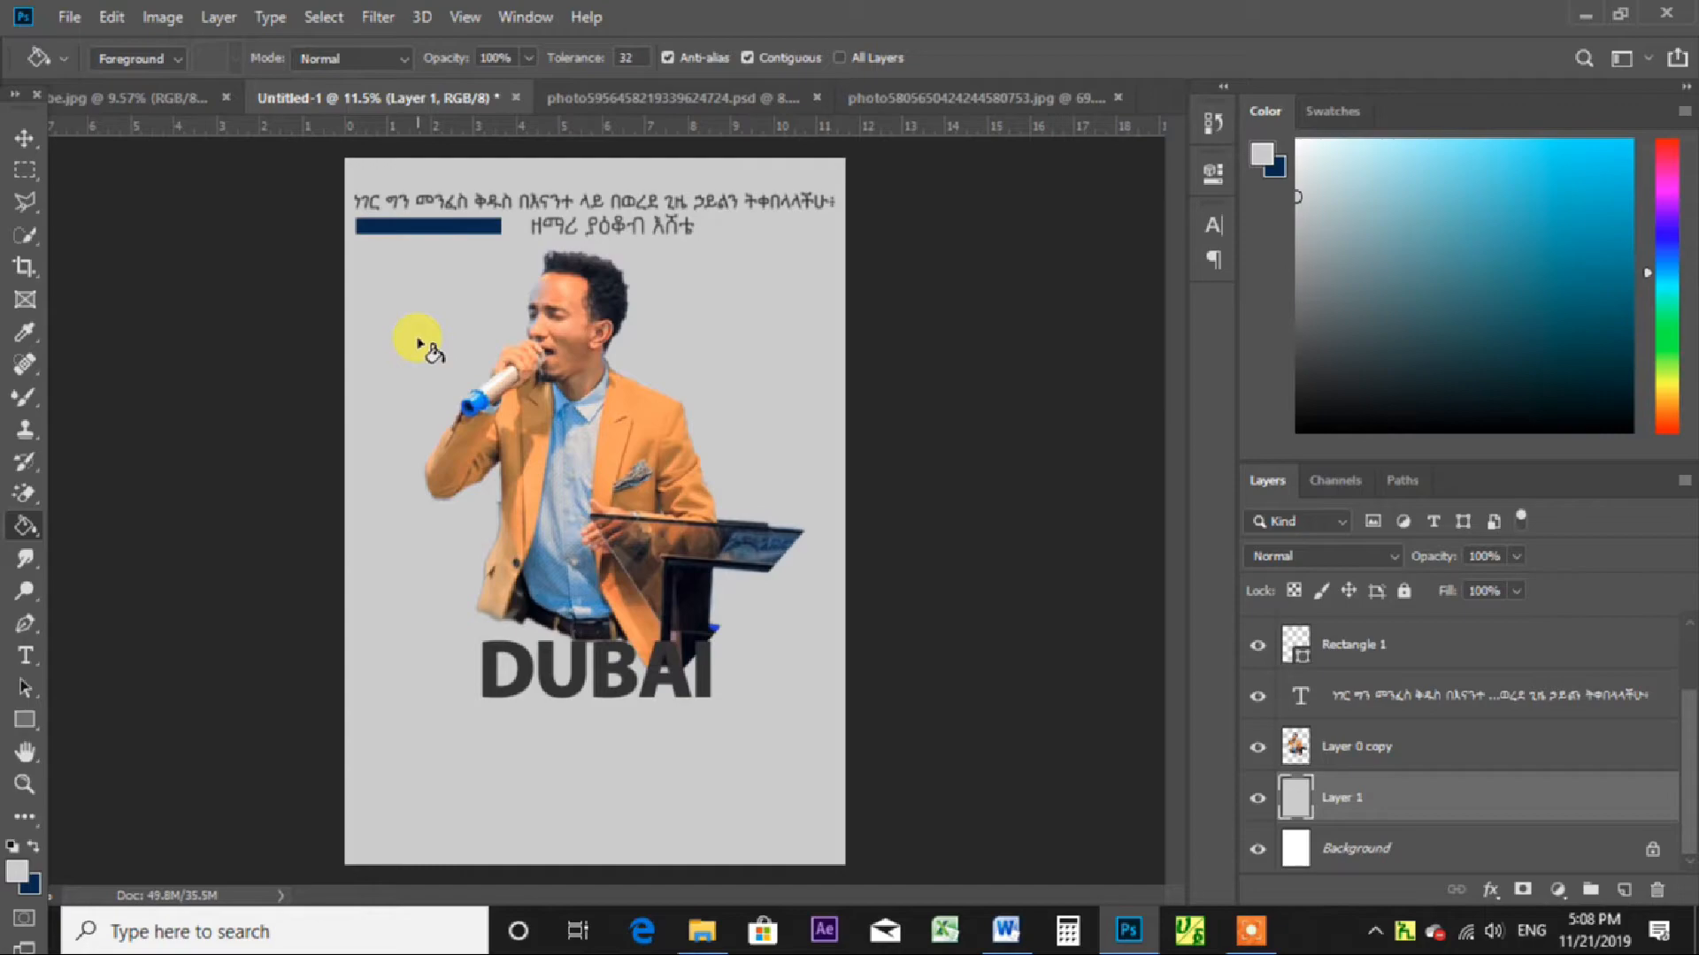
Toggle the grey layer's visibility to compare, and move the DUBAI title down clear of the singer's cut-out.
{"action": "left_click", "coordinate": [25, 137]}
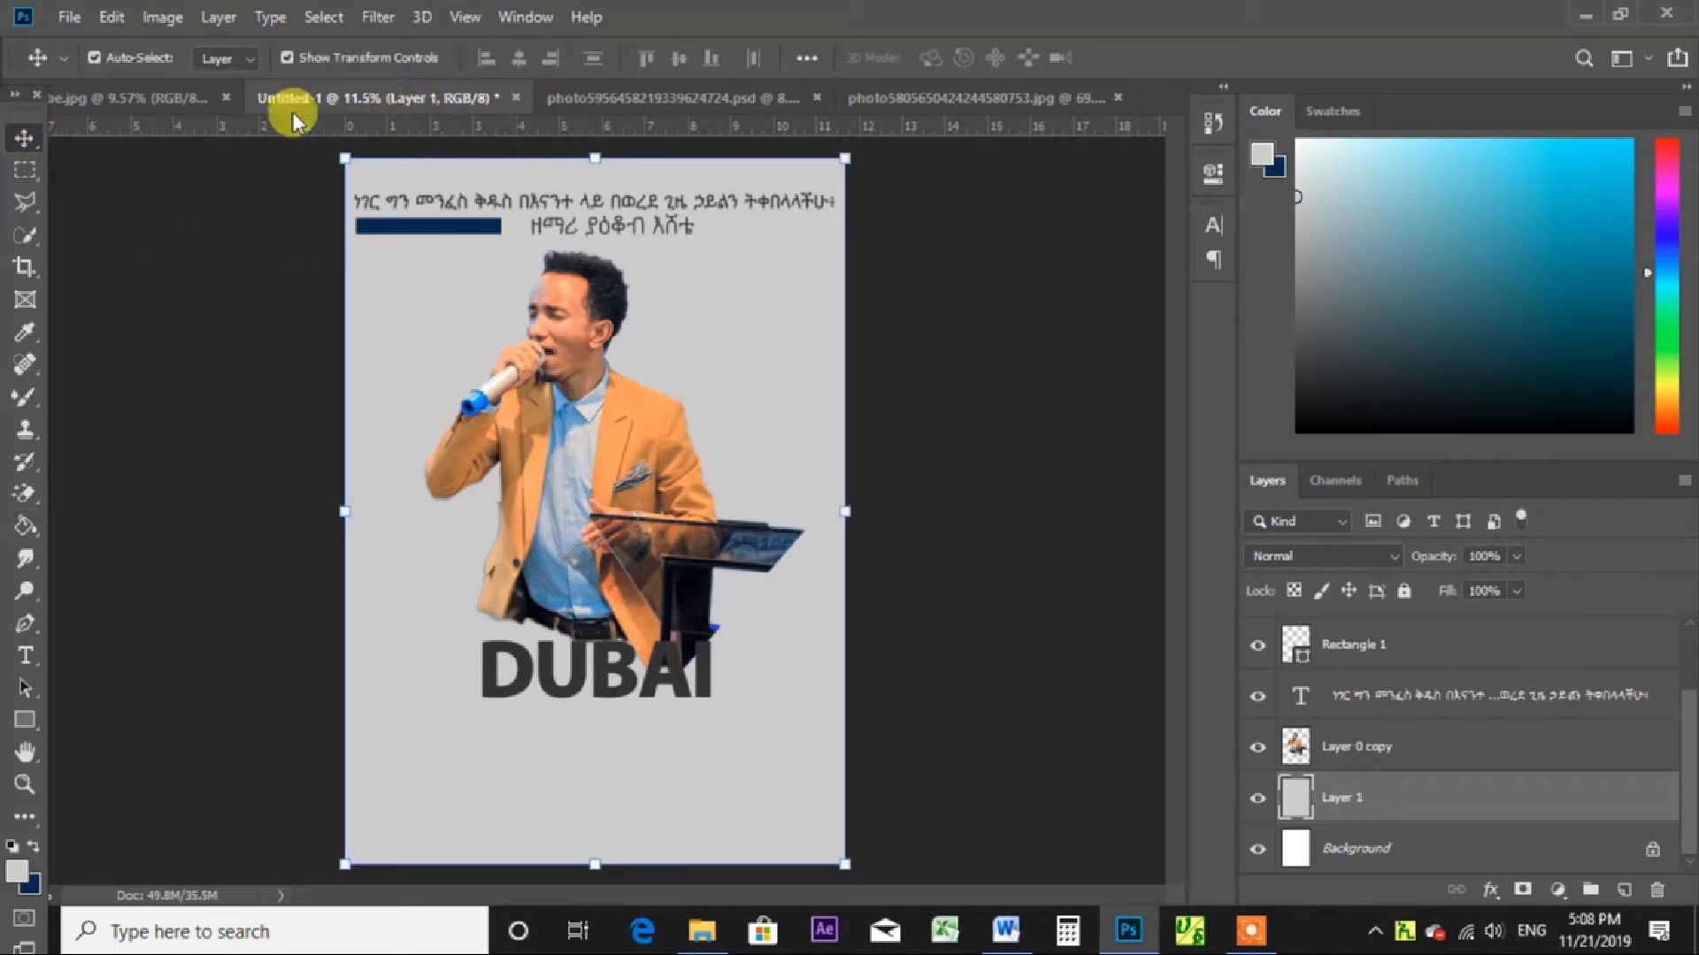
{"action": "left_click", "coordinate": [1255, 798]}
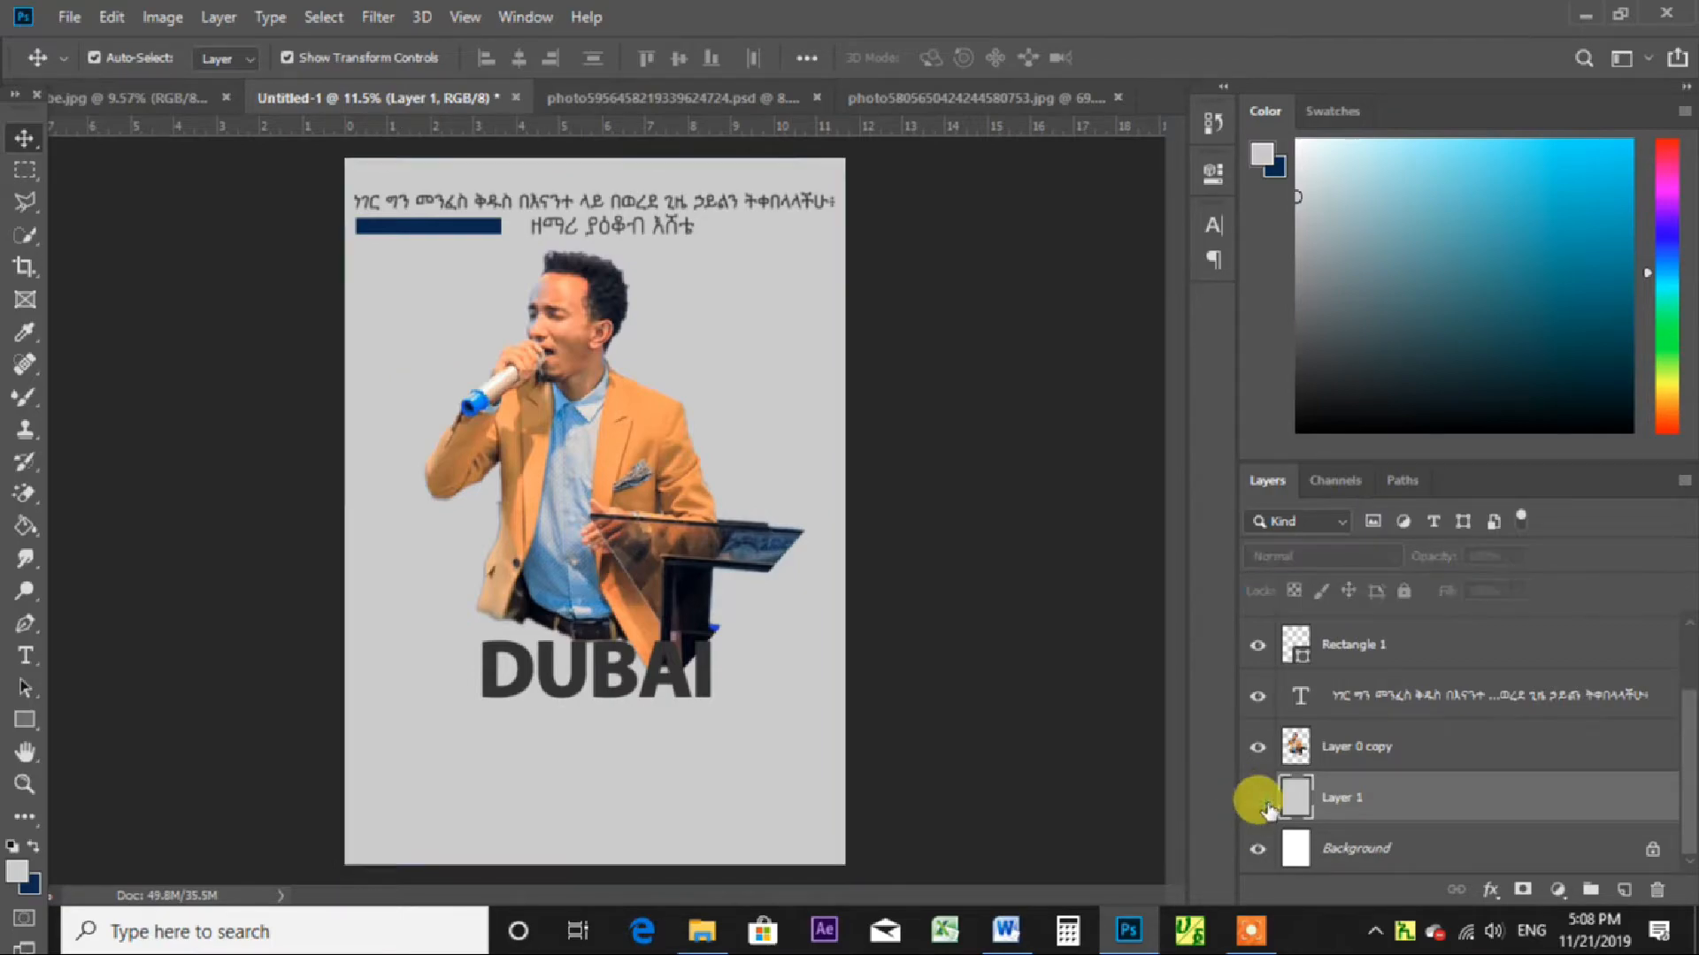
{"action": "left_click", "coordinate": [1256, 798]}
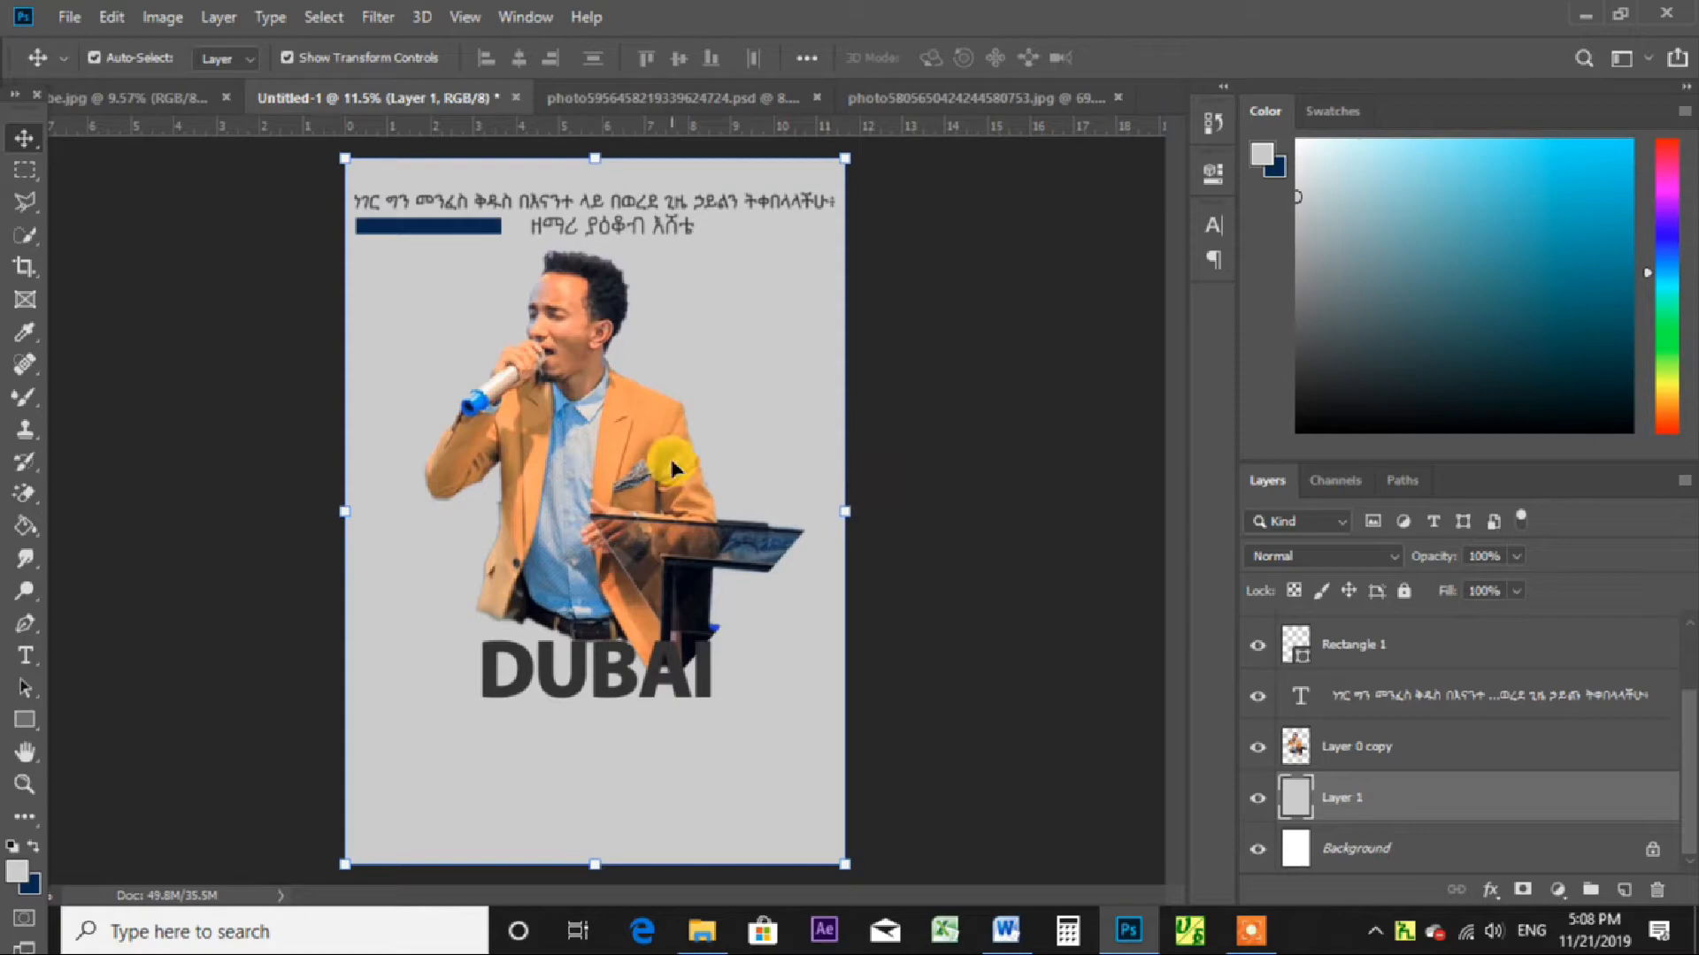
{"action": "left_click_drag", "start_coordinate": [576, 677], "coordinate": [589, 775]}
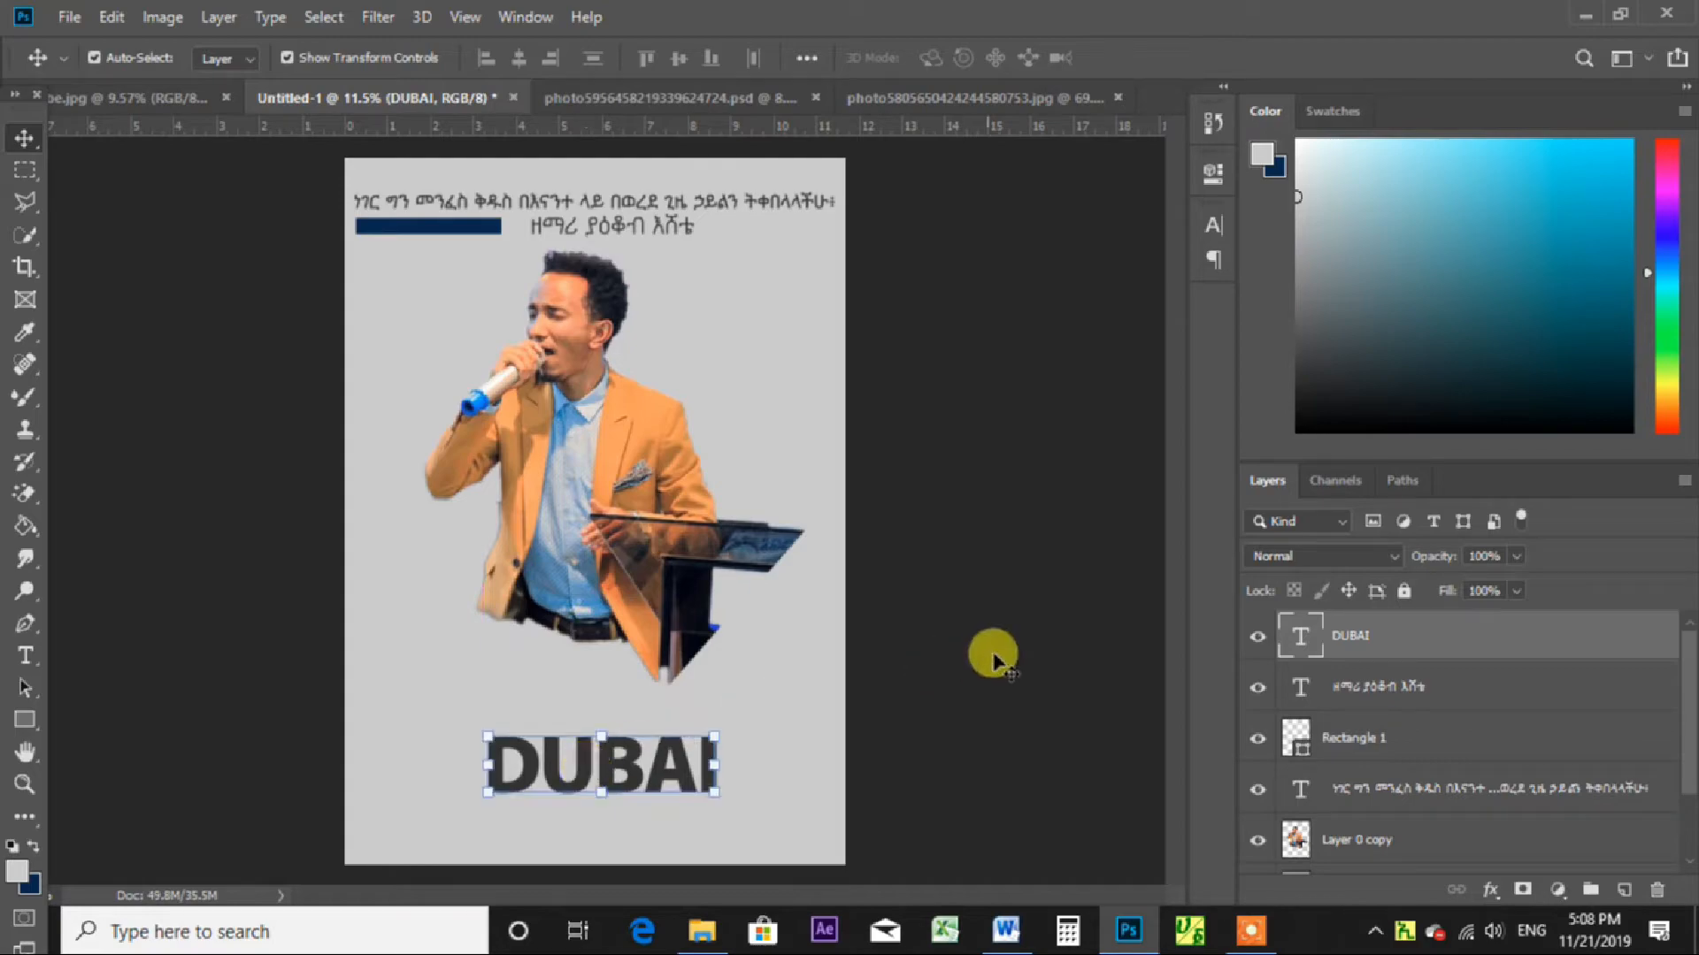
{"action": "left_click", "coordinate": [1004, 656]}
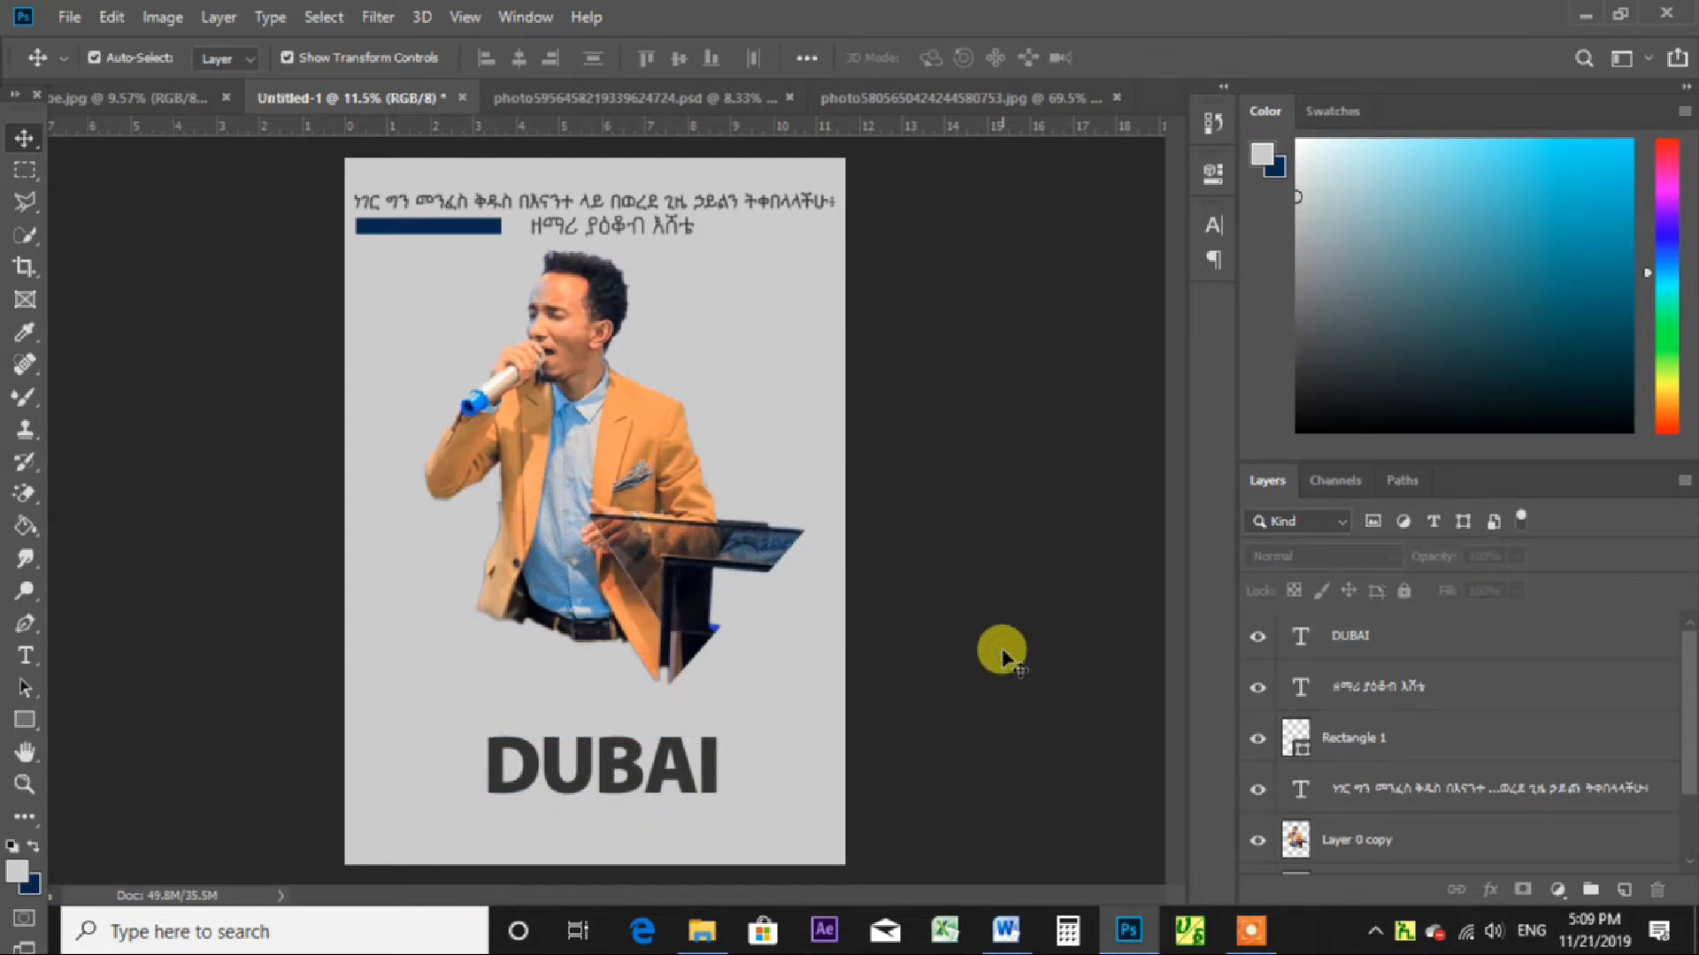
Copy the city skyline layer from the layered poster PSD into Untitled-1 and enlarge it to about 107% across the poster's lower part.
{"action": "left_click", "coordinate": [876, 98]}
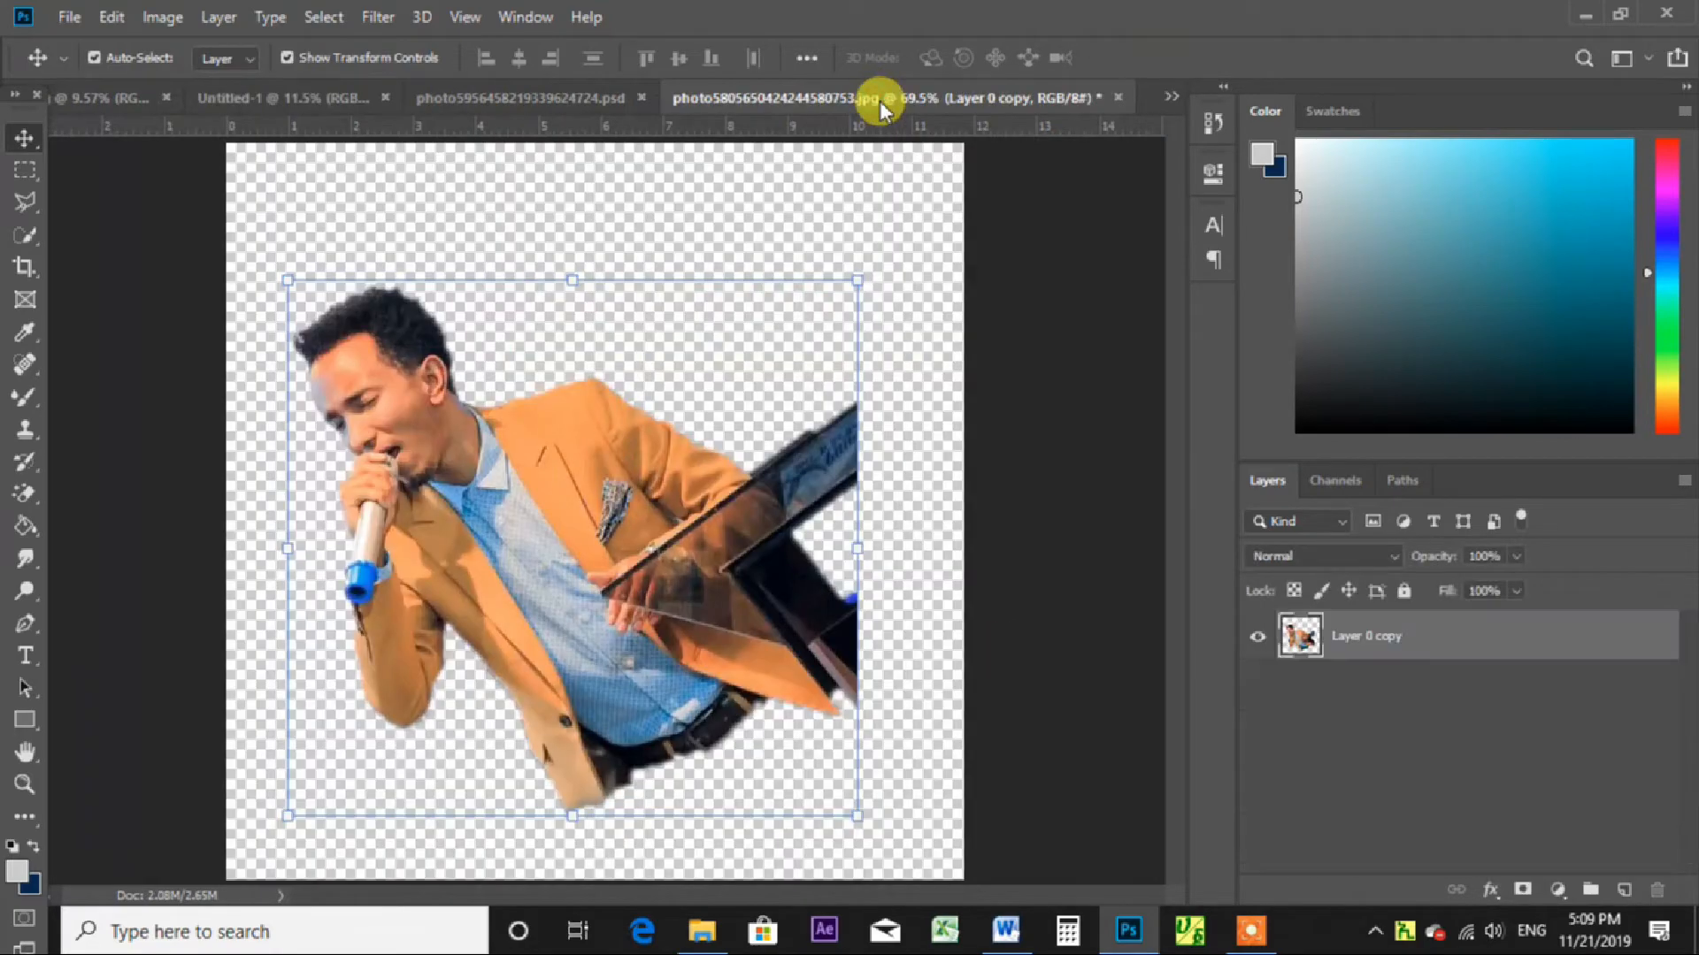
{"action": "left_click", "coordinate": [568, 94]}
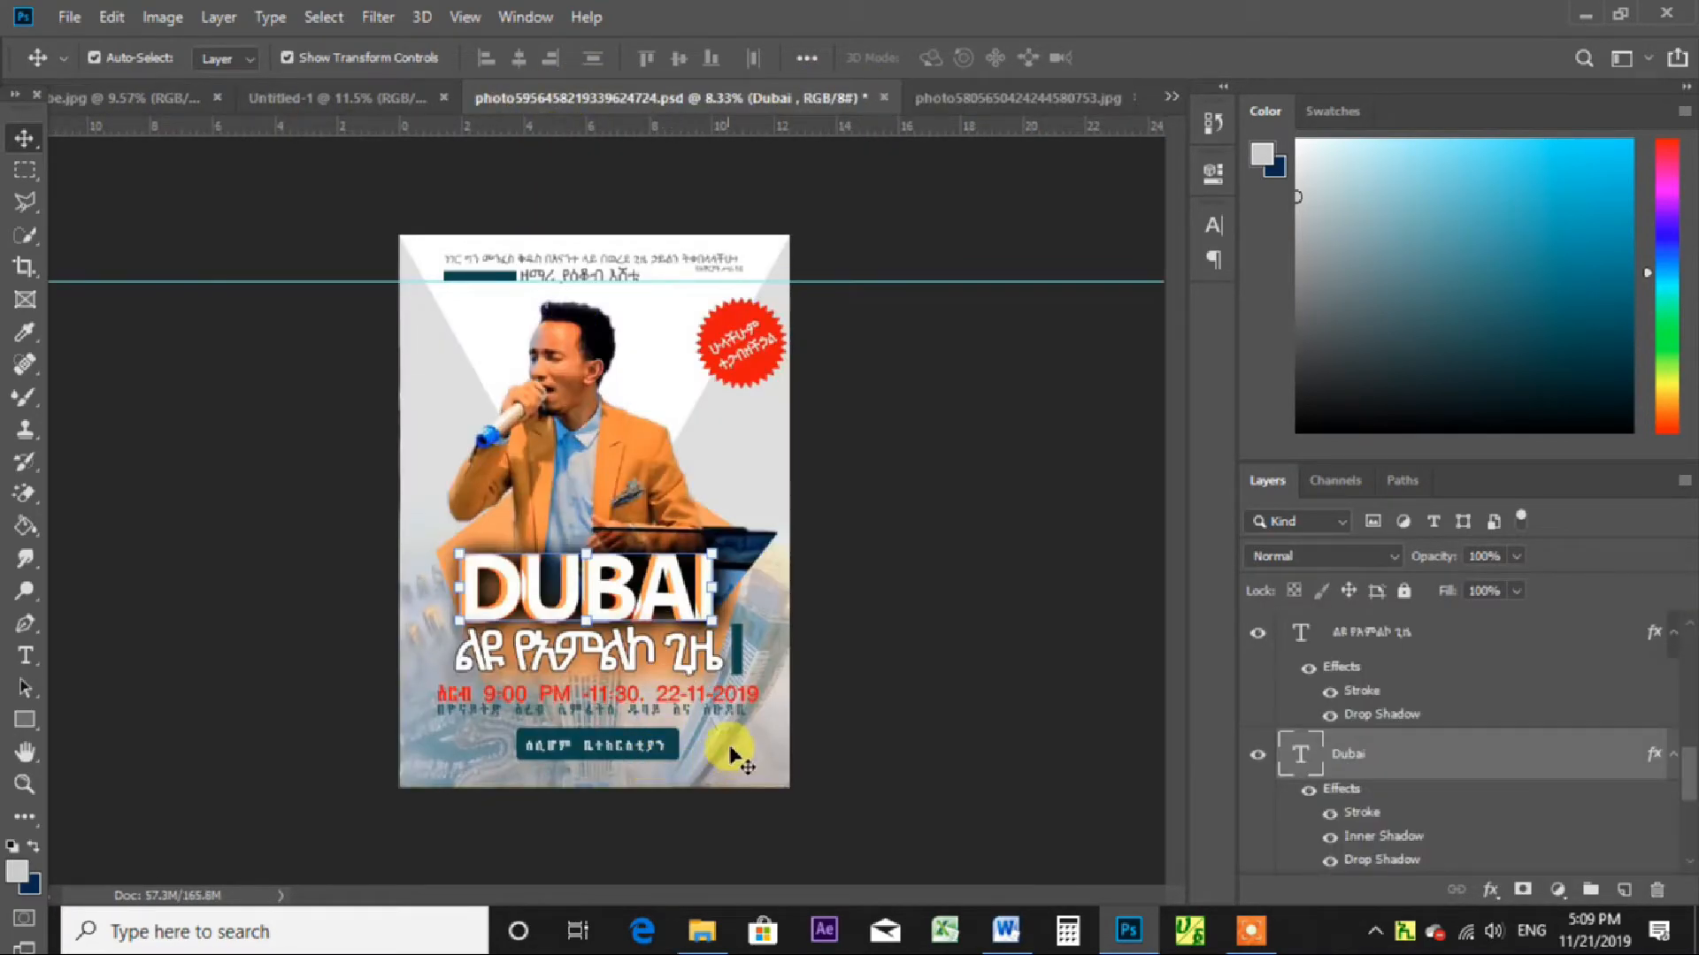
{"action": "scroll", "coordinate": [1435, 796], "scroll_direction": "down", "scroll_amount": 5}
{"action": "left_click", "coordinate": [1385, 799]}
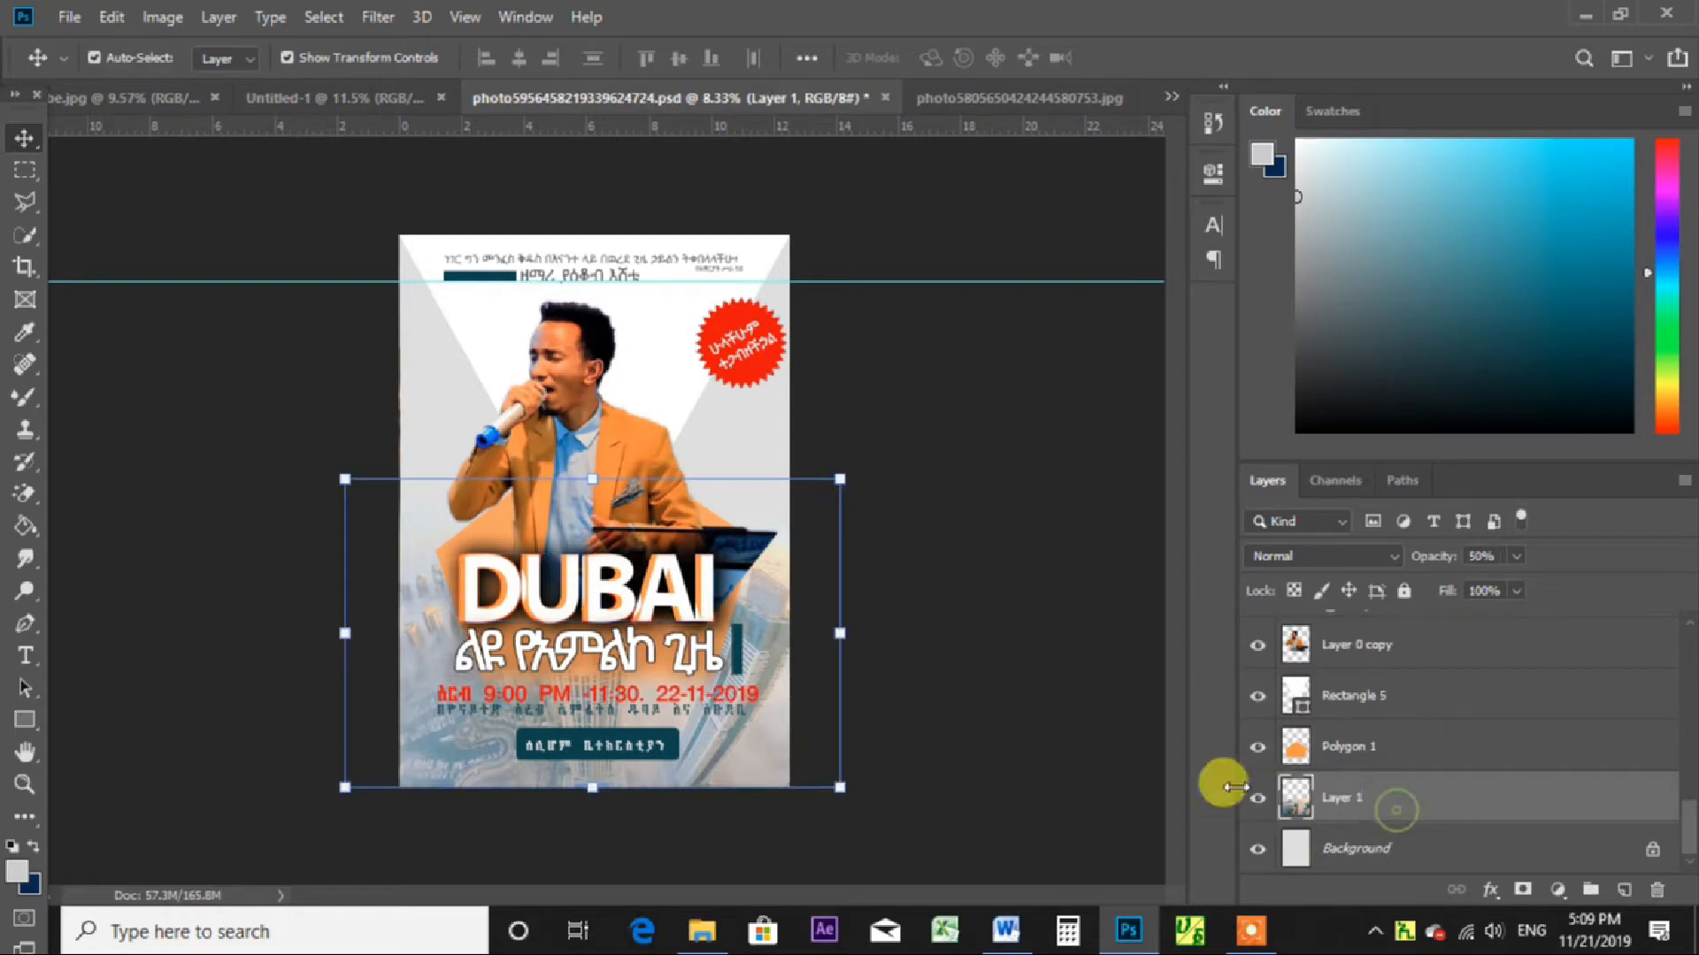
{"action": "mouse_move", "coordinate": [836, 474]}
{"action": "left_mouse_down"}
{"action": "mouse_move", "coordinate": [861, 349]}
{"action": "mouse_move", "coordinate": [880, 340]}
{"action": "mouse_move", "coordinate": [864, 464]}
{"action": "mouse_move", "coordinate": [826, 463]}
{"action": "mouse_move", "coordinate": [855, 469]}
{"action": "left_mouse_up"}
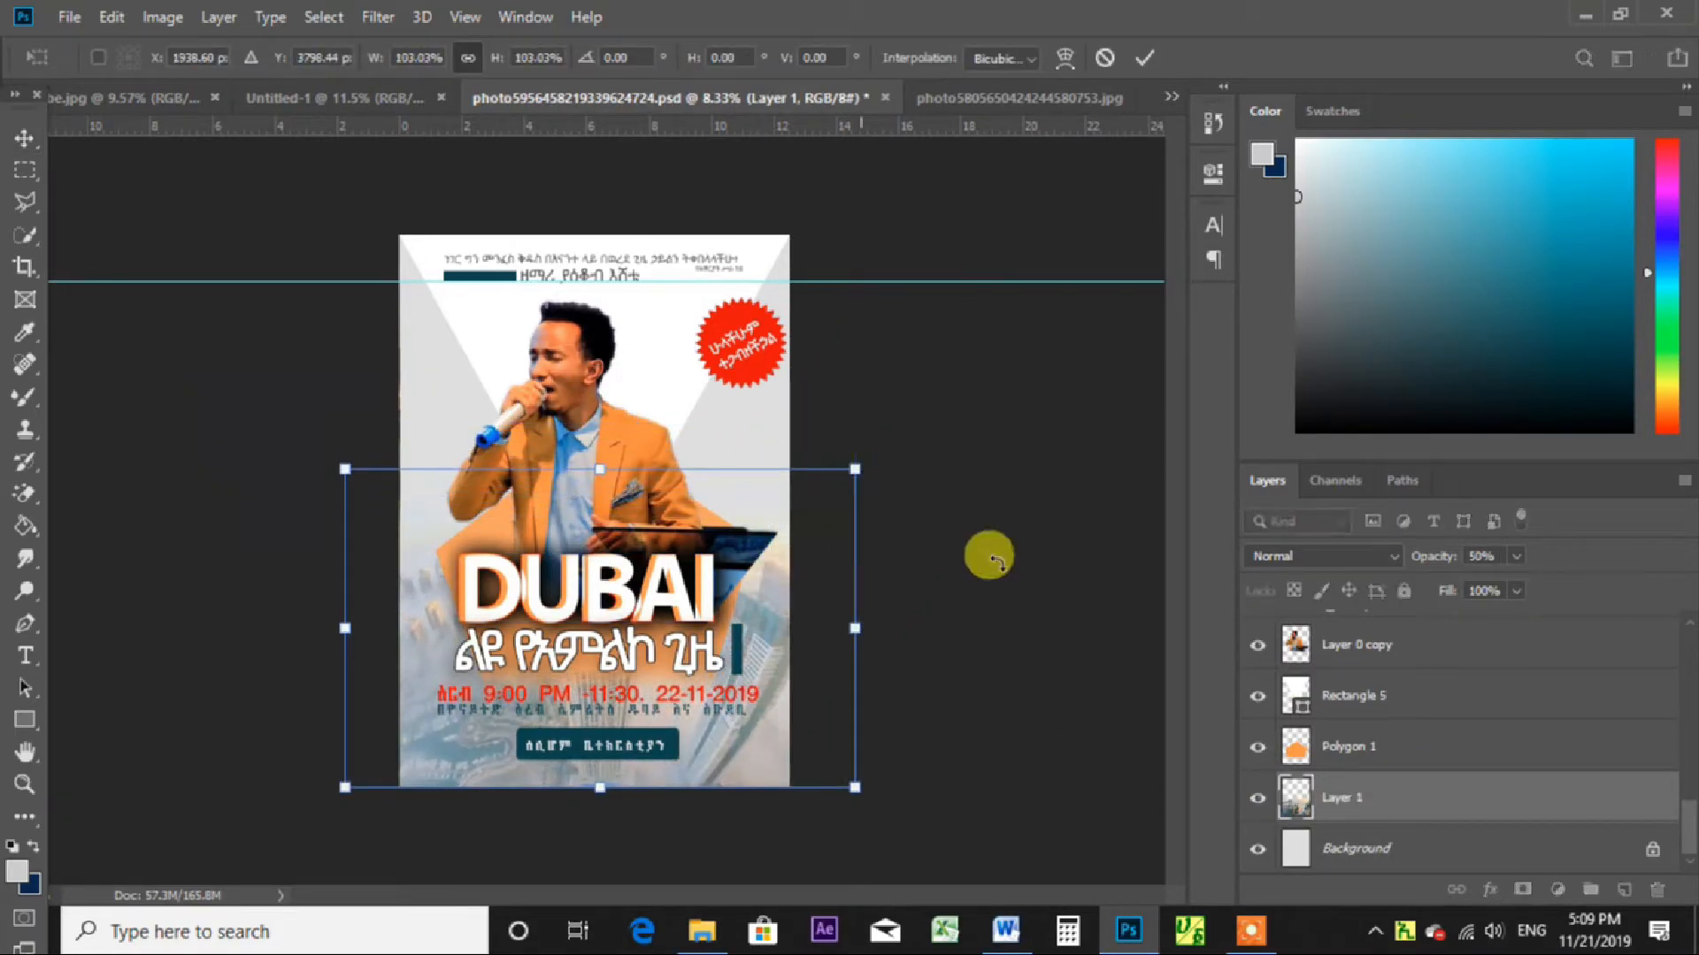
{"action": "left_click", "coordinate": [1104, 57]}
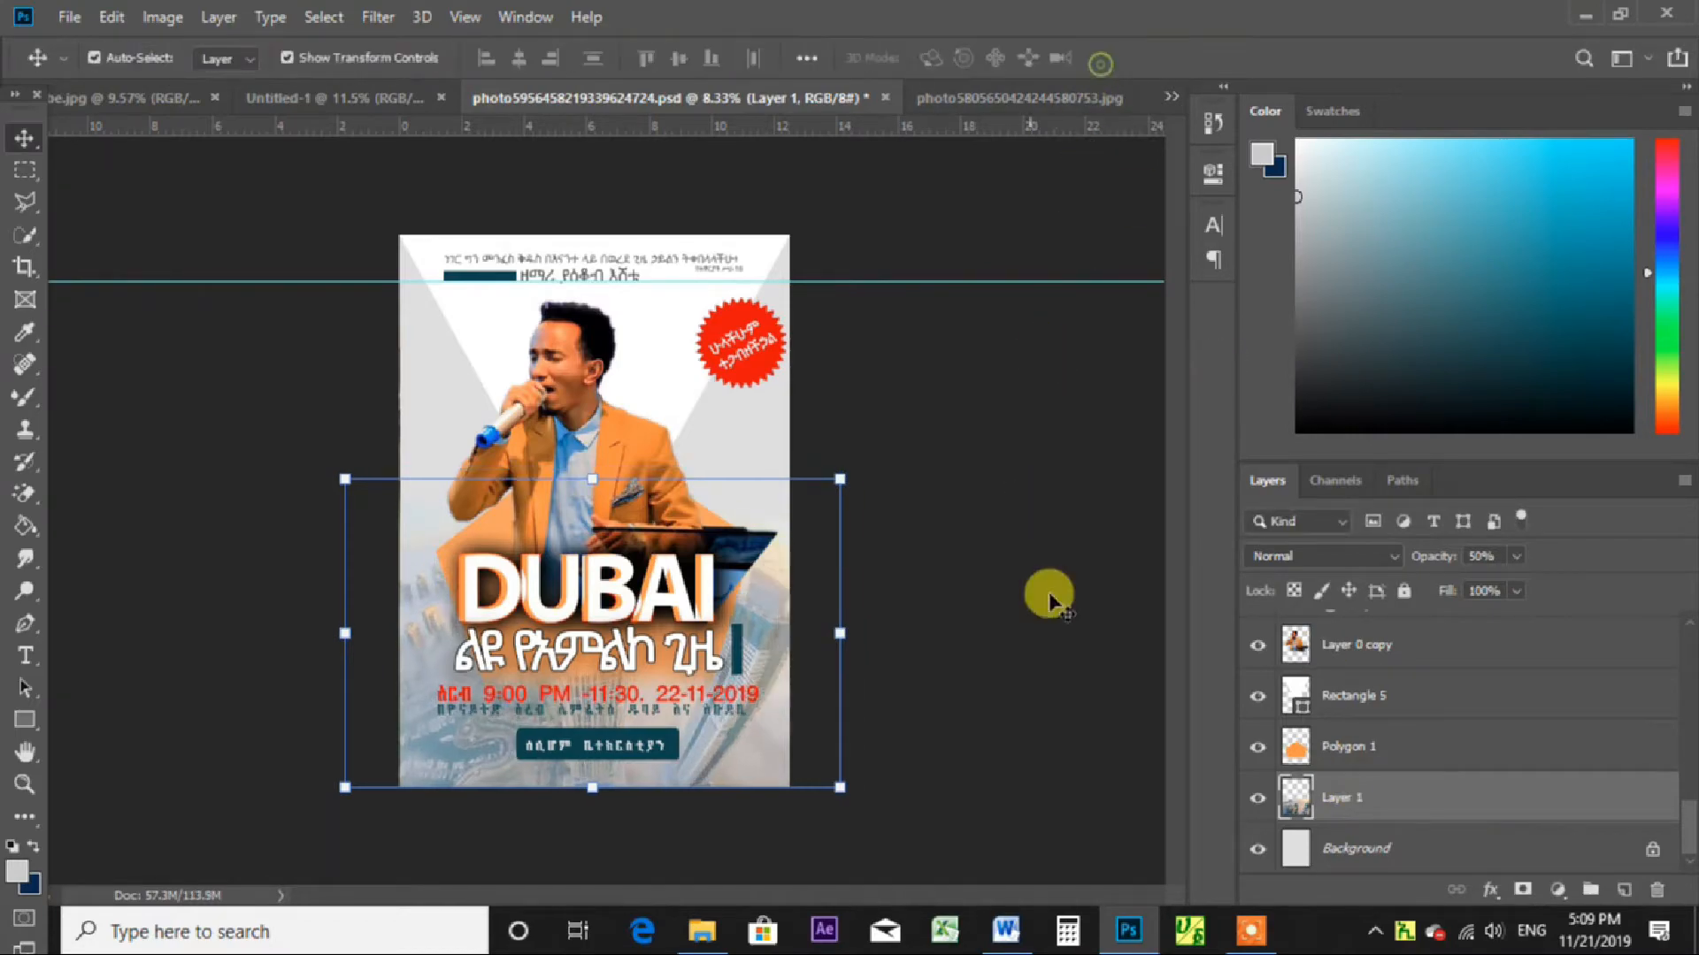
{"action": "left_click_drag", "start_coordinate": [1355, 795], "coordinate": [576, 693]}
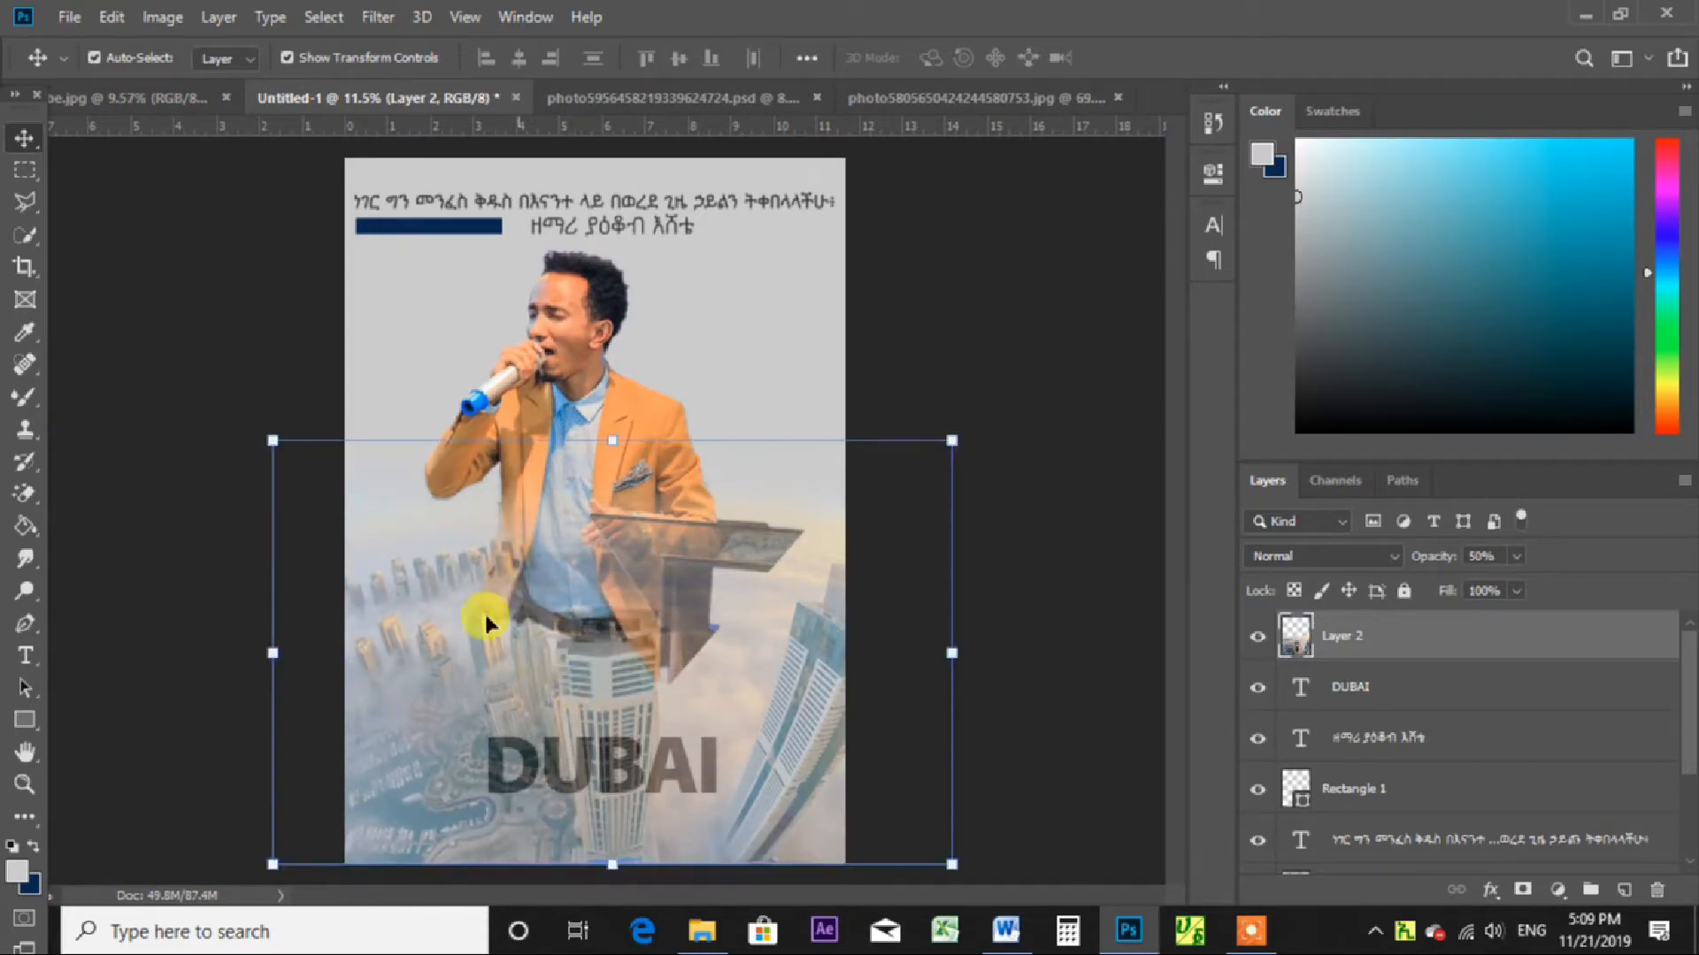
{"action": "left_click_drag", "start_coordinate": [273, 440], "coordinate": [225, 408]}
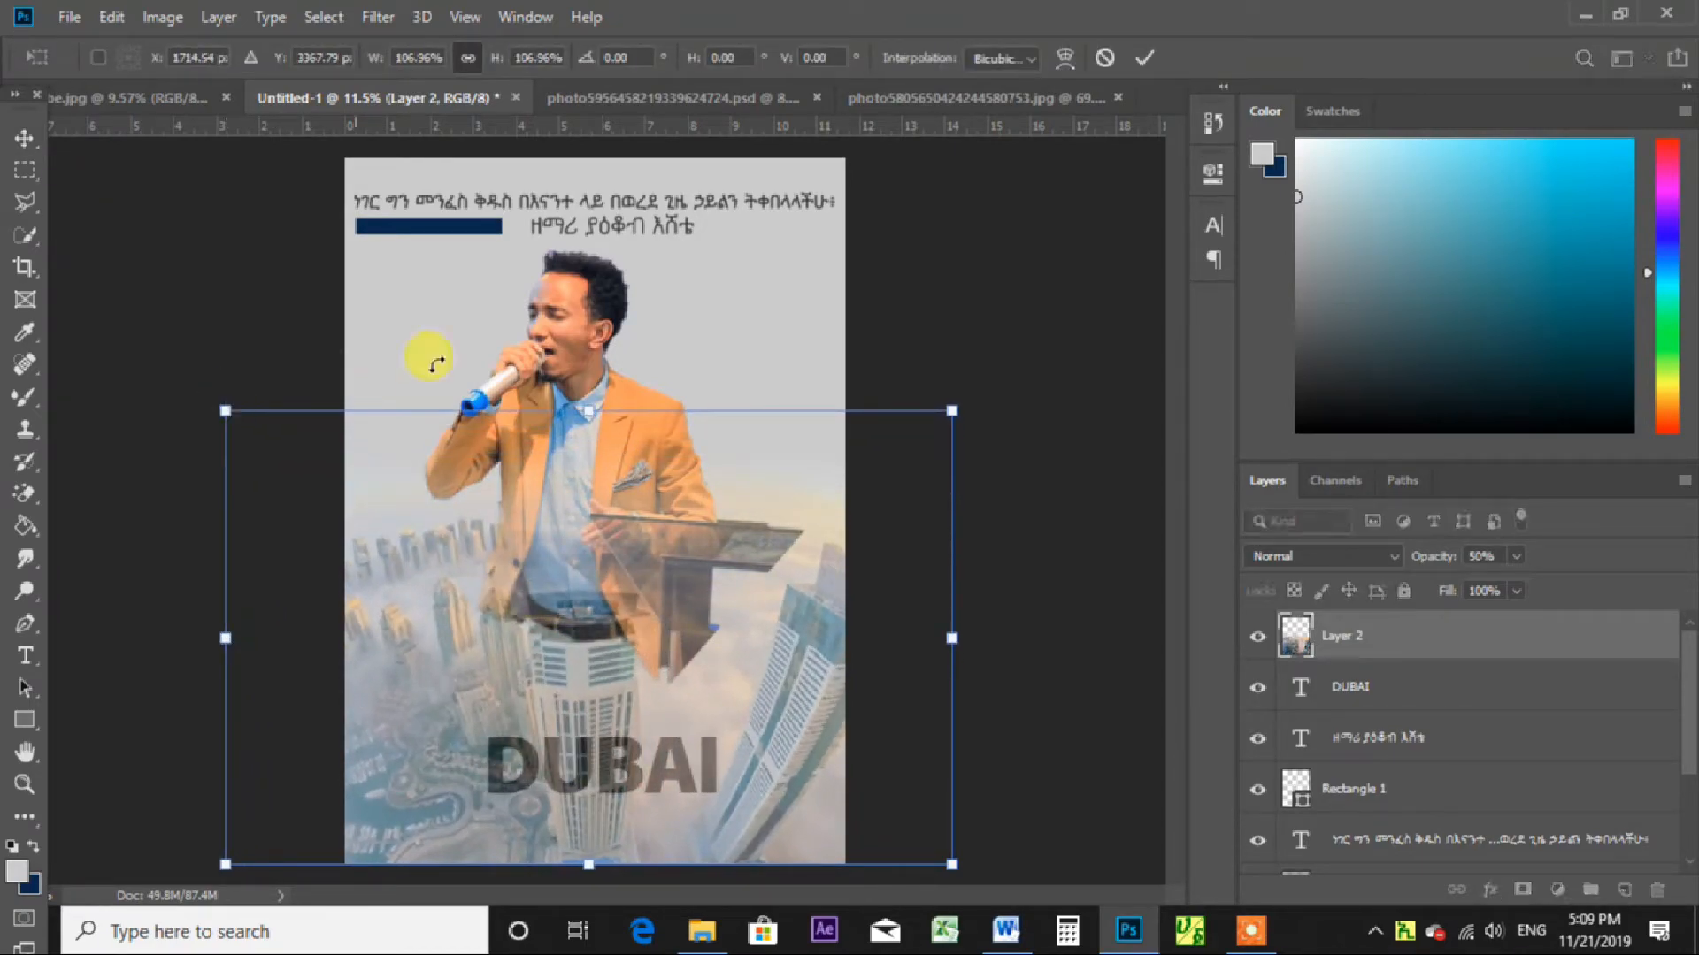
{"action": "left_click", "coordinate": [1143, 59]}
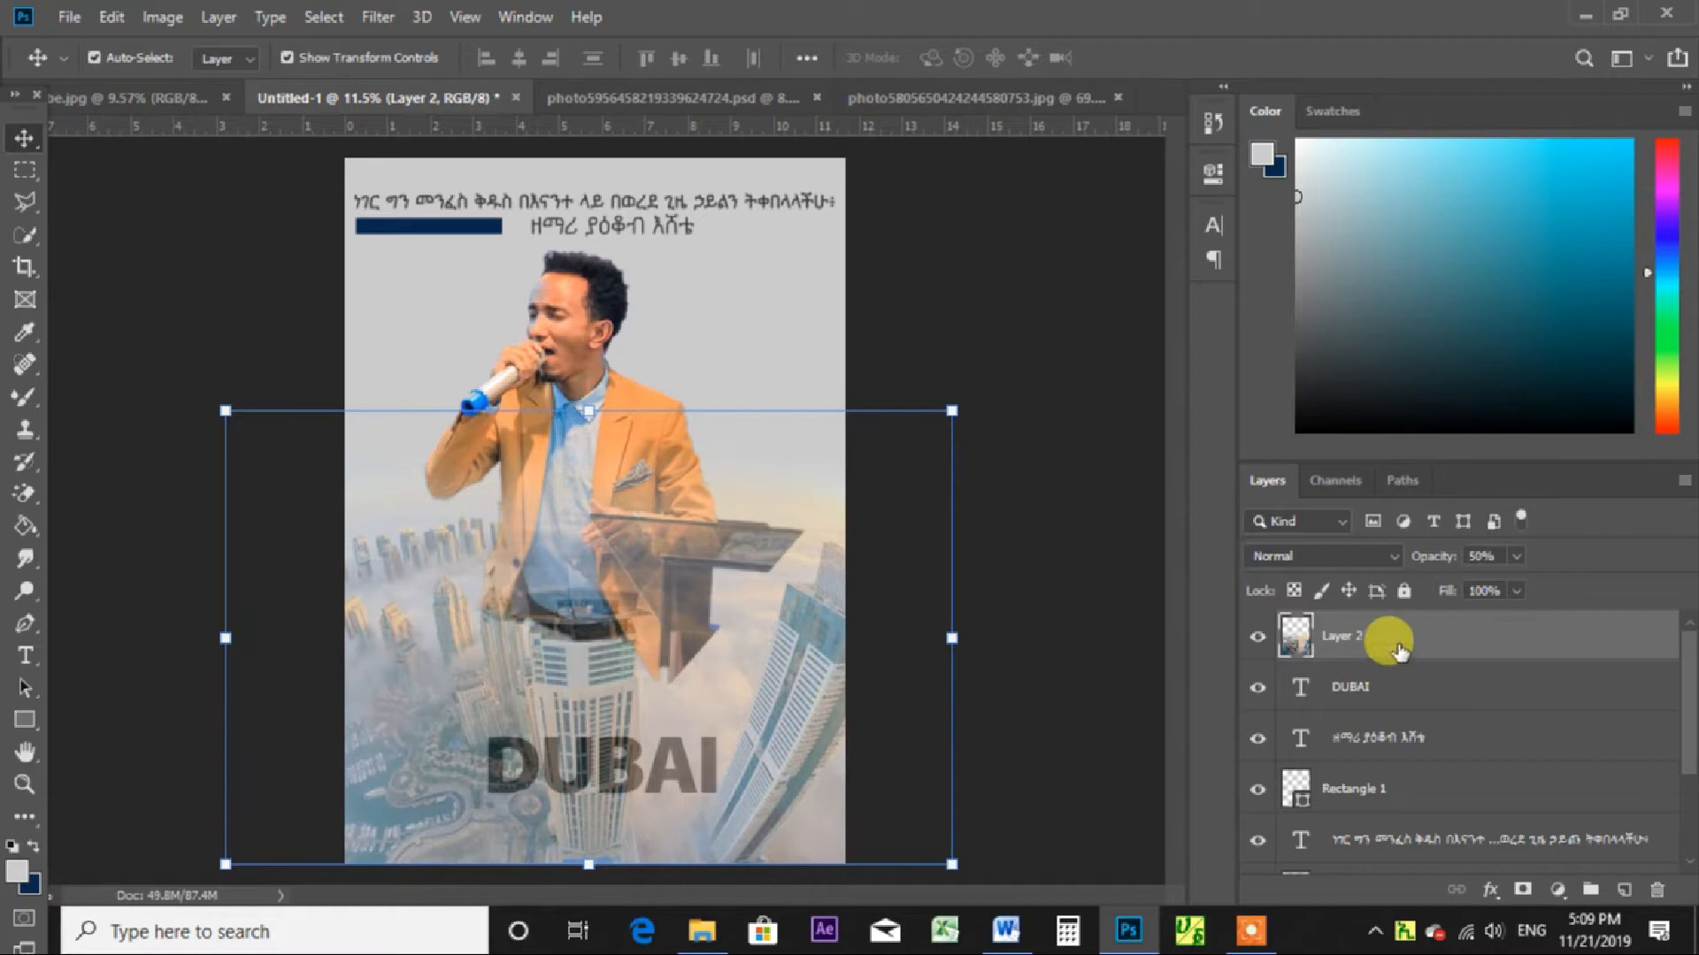
Move the city skyline layer down the stack so it sits directly beneath the singer's cut-out and above the grey layer.
{"action": "left_click_drag", "start_coordinate": [1441, 637], "coordinate": [1410, 747]}
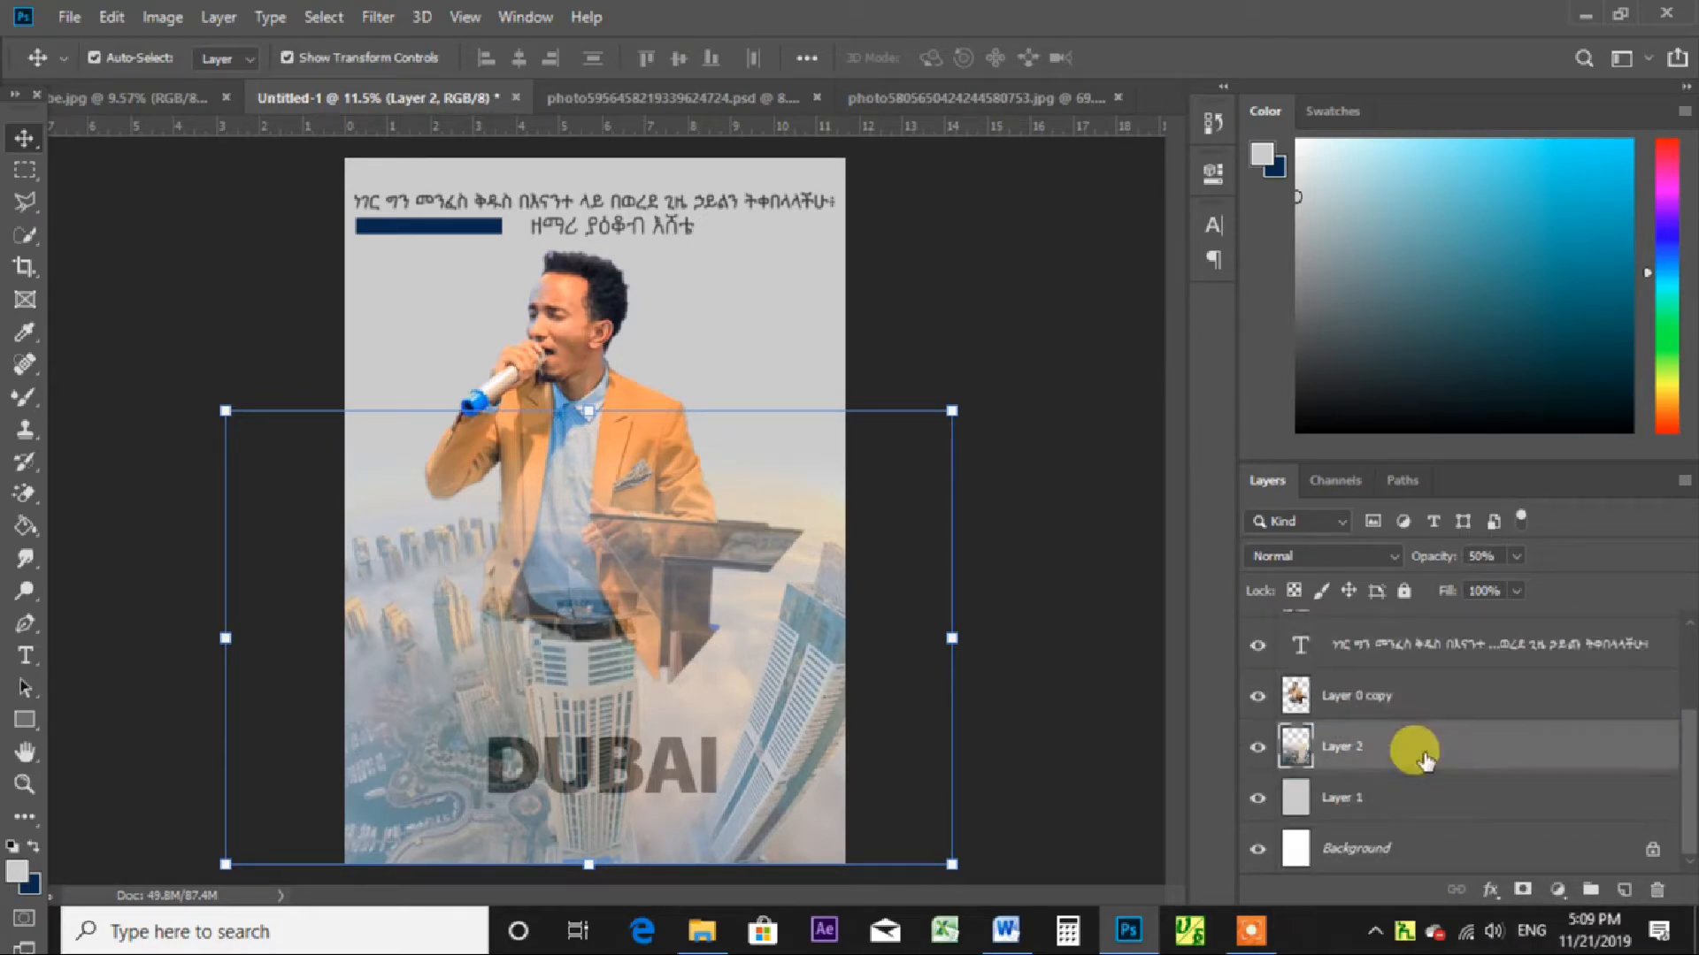
{"action": "left_click", "coordinate": [1019, 390]}
Fade out the lower edge of the singer's cut-out with the Eraser tool, using a soft 0% hardness brush of about 1100 px.
{"action": "left_click", "coordinate": [648, 421]}
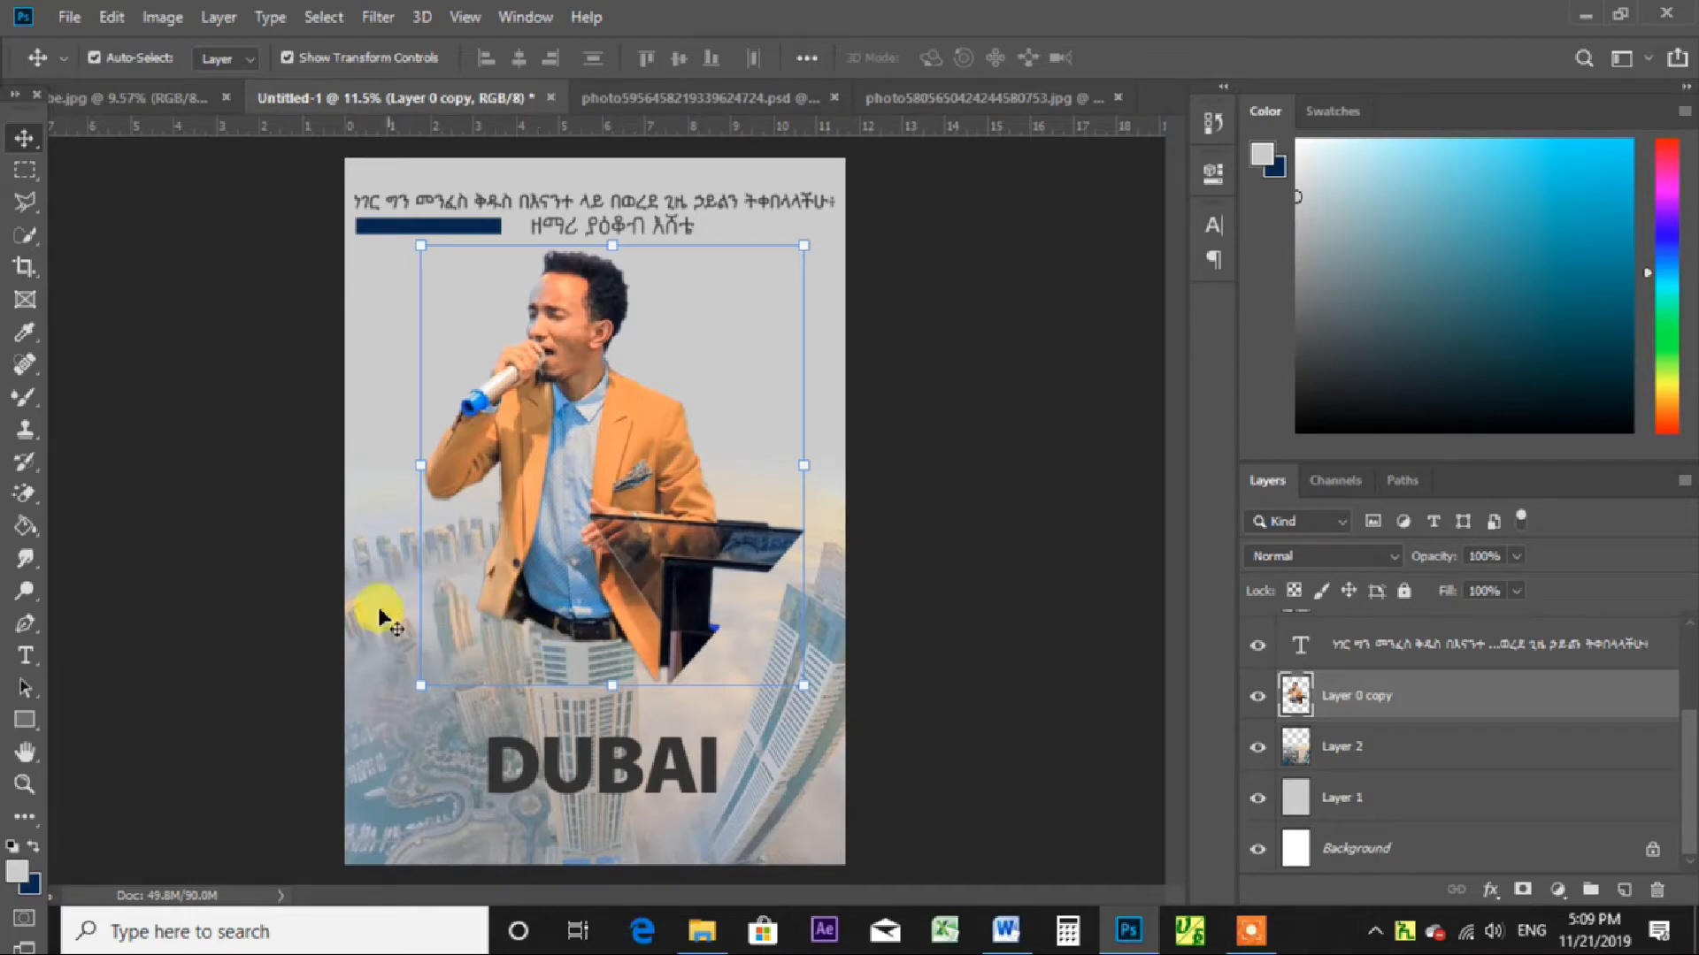
{"action": "left_click", "coordinate": [19, 494]}
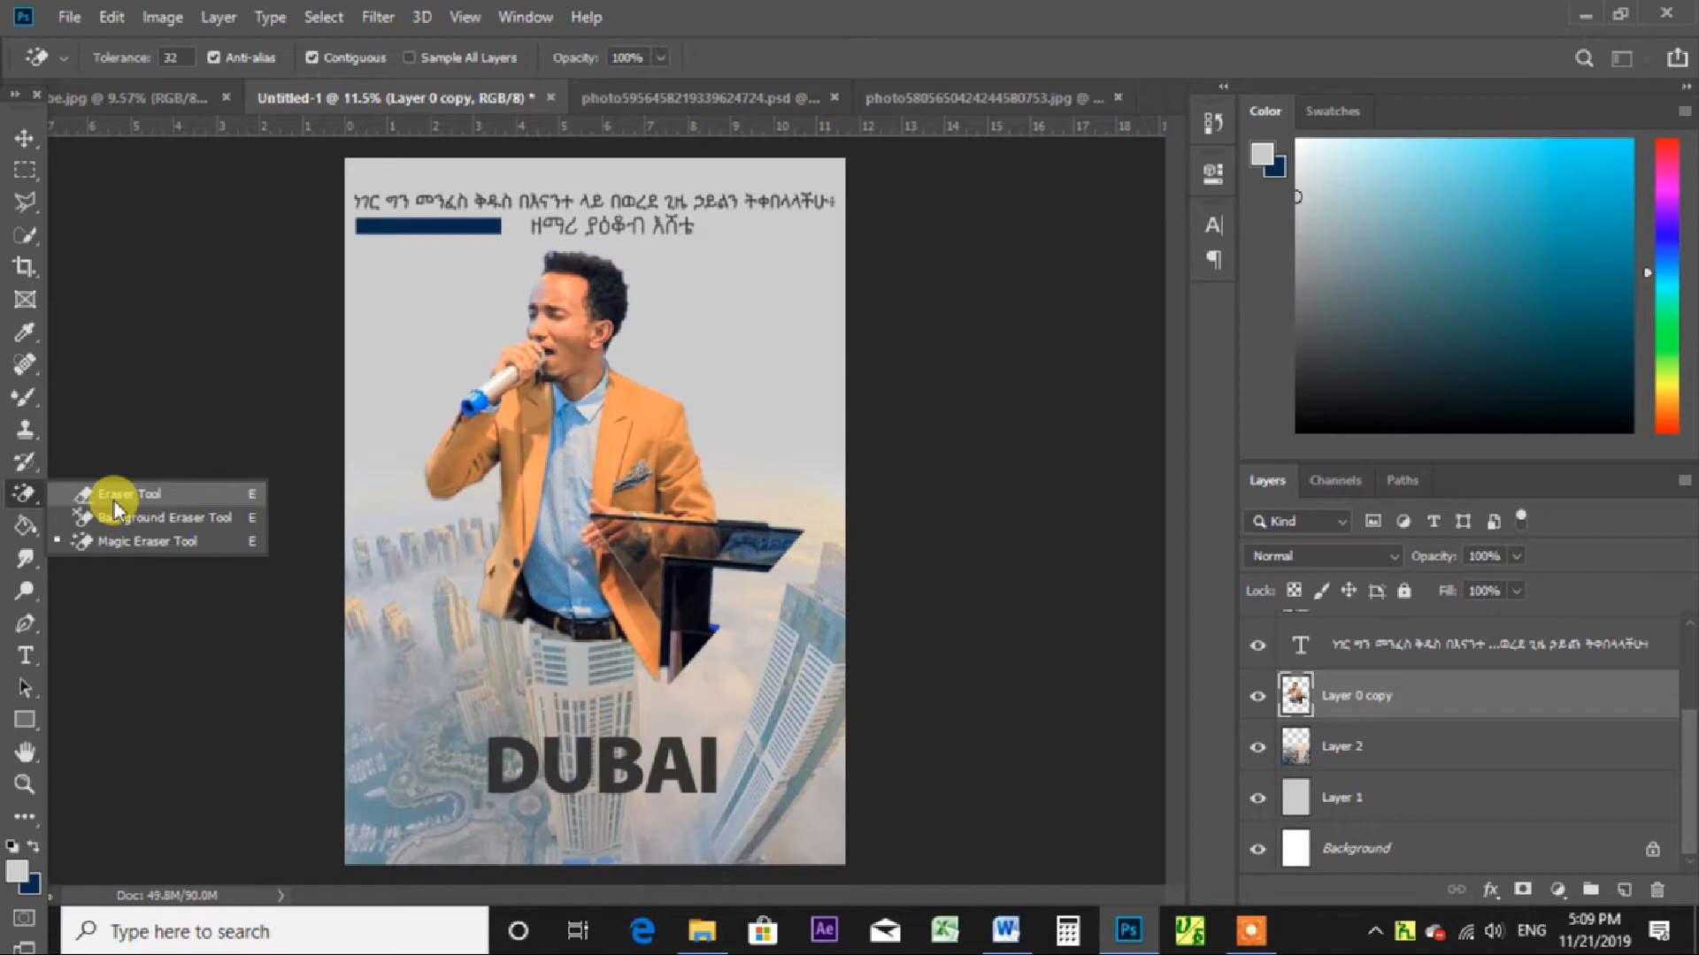
{"action": "left_click", "coordinate": [114, 501]}
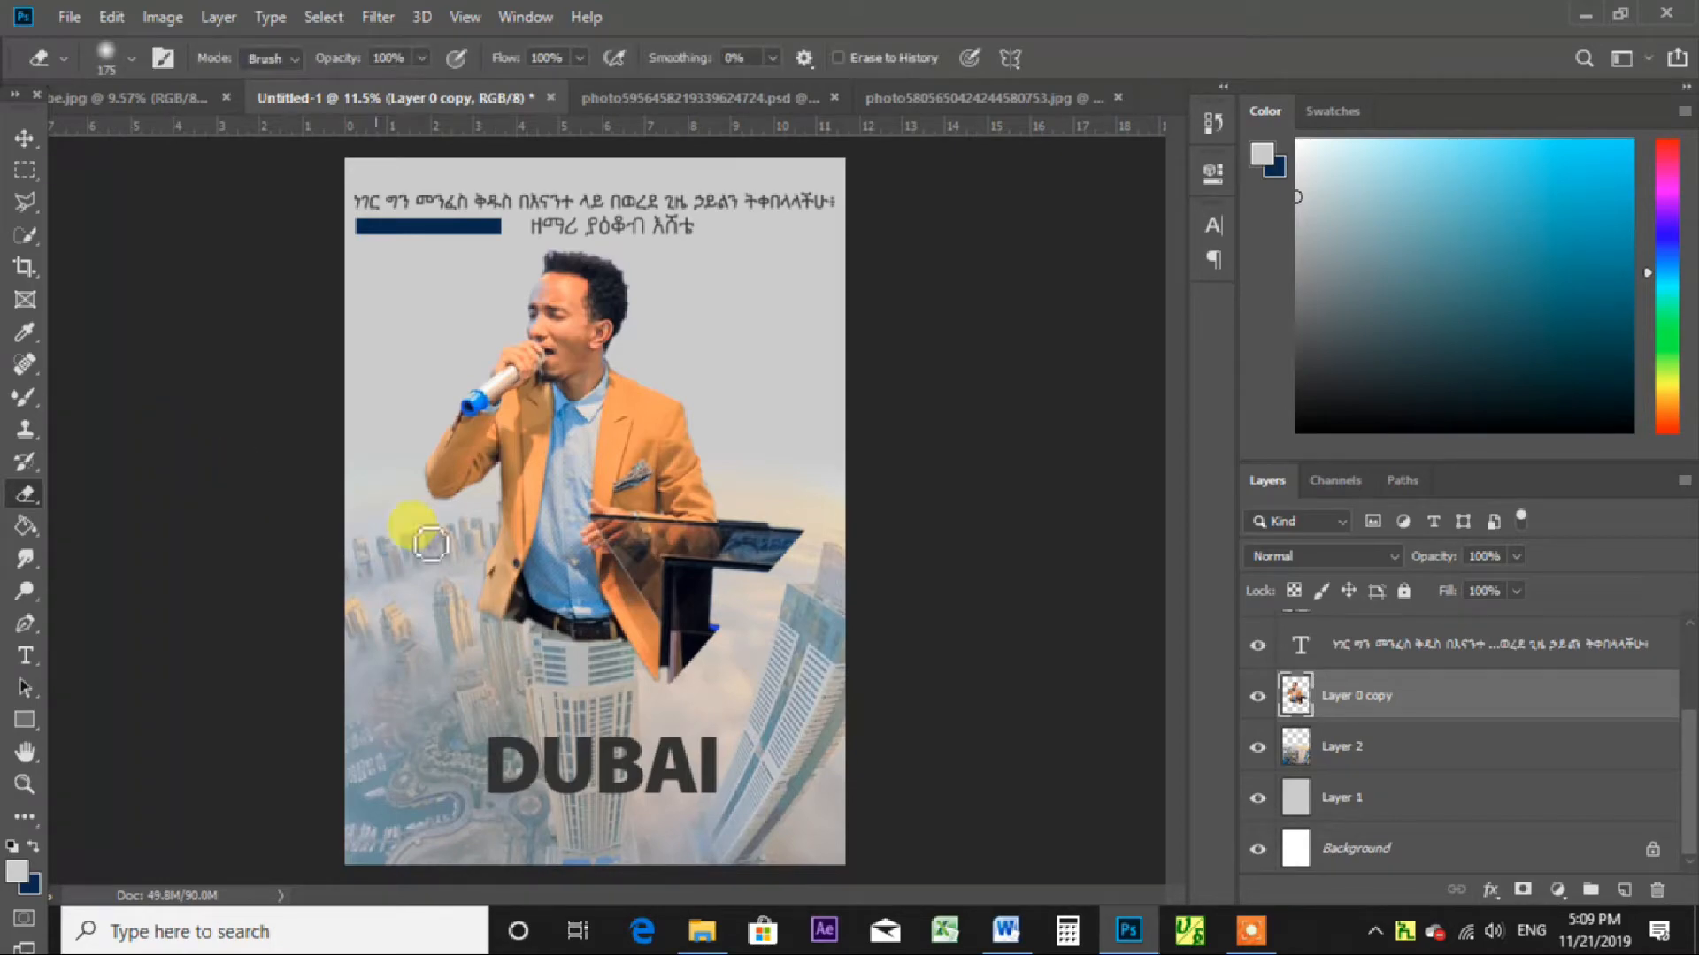
{"action": "key", "text": "bracketright"}
{"action": "key", "text": "bracketright"}
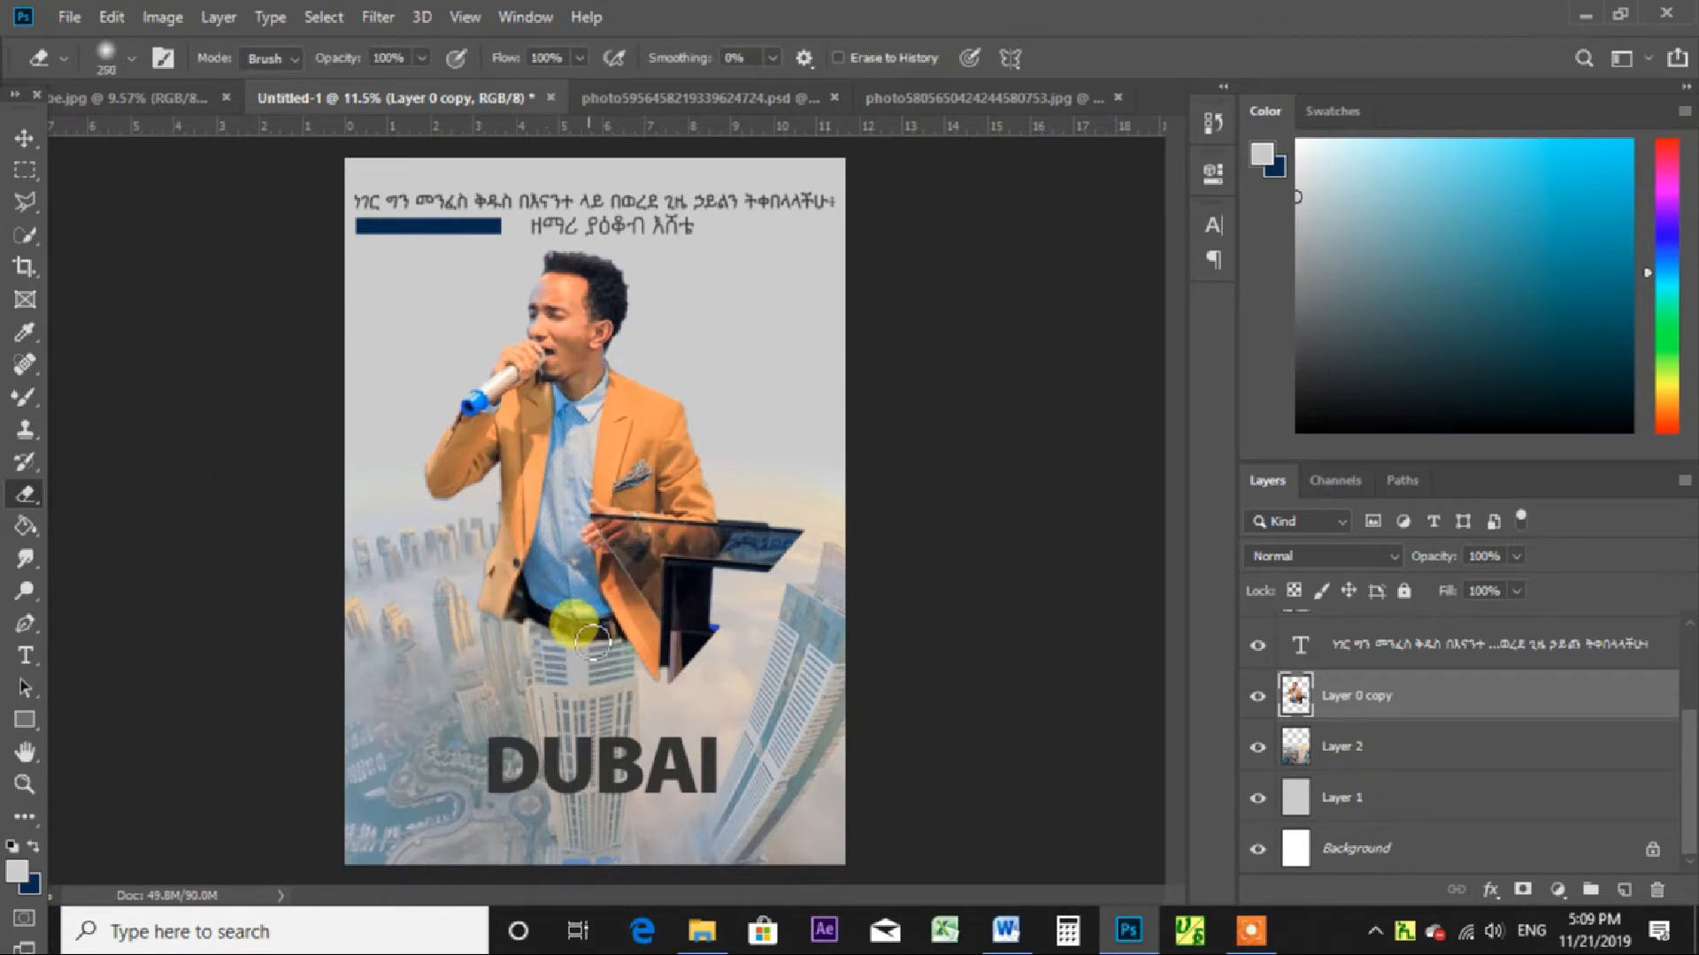
{"action": "right_click", "coordinate": [588, 634]}
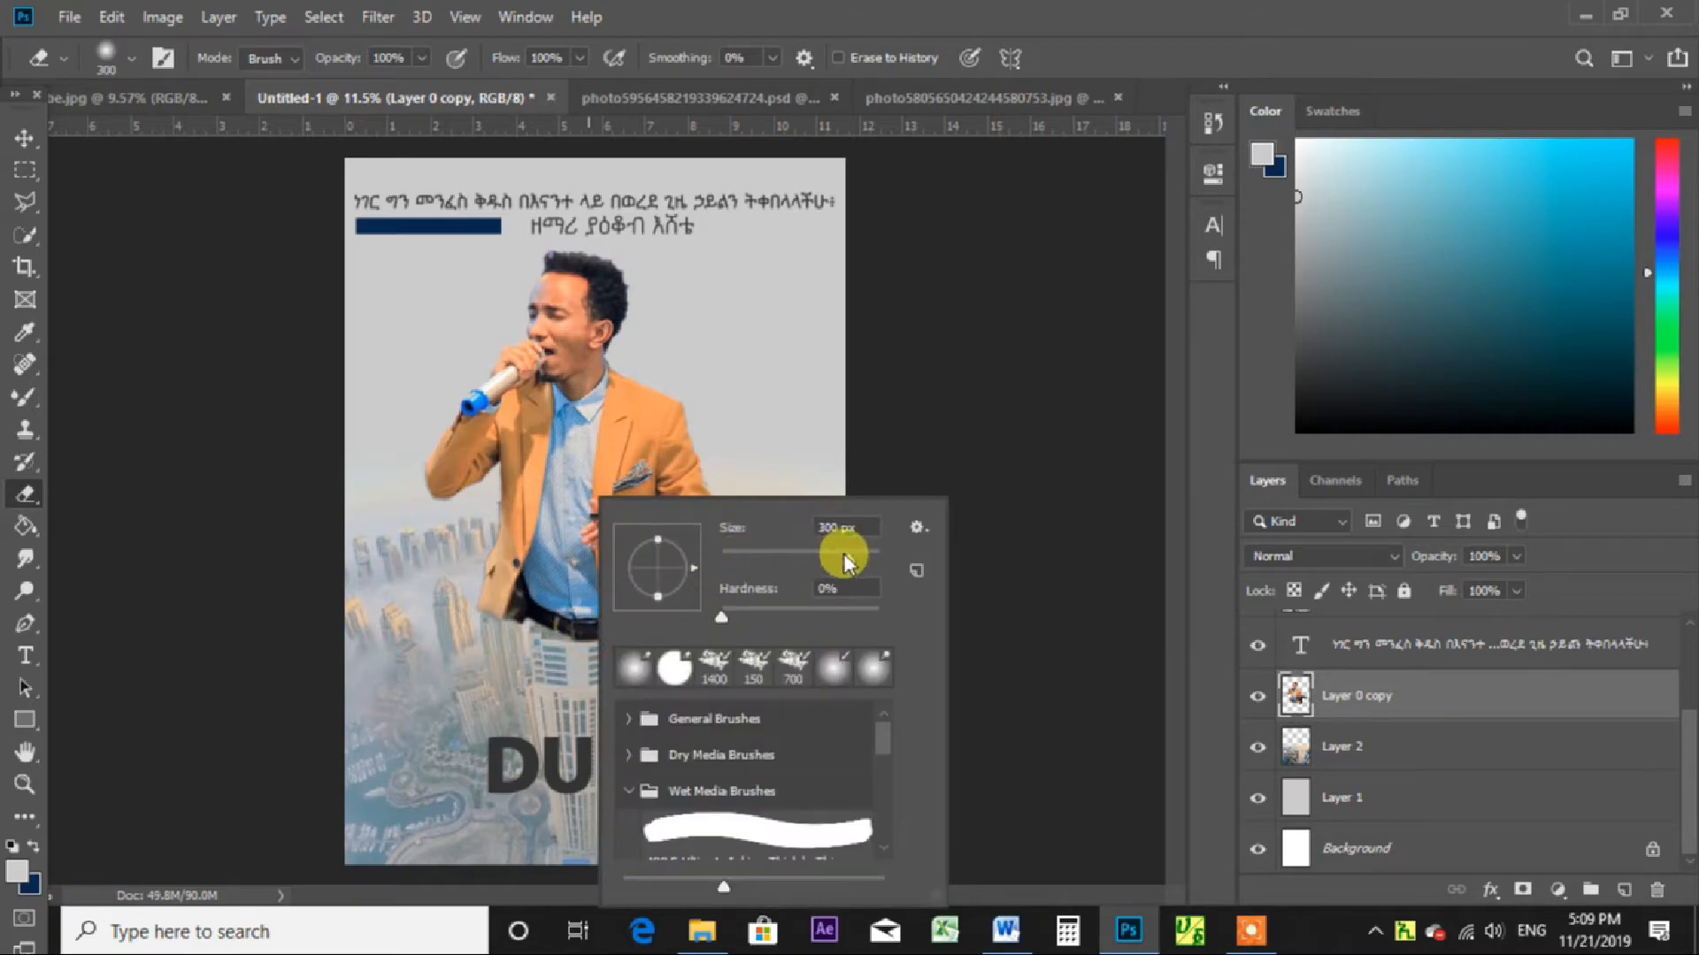
{"action": "left_click_drag", "start_coordinate": [845, 562], "coordinate": [858, 561]}
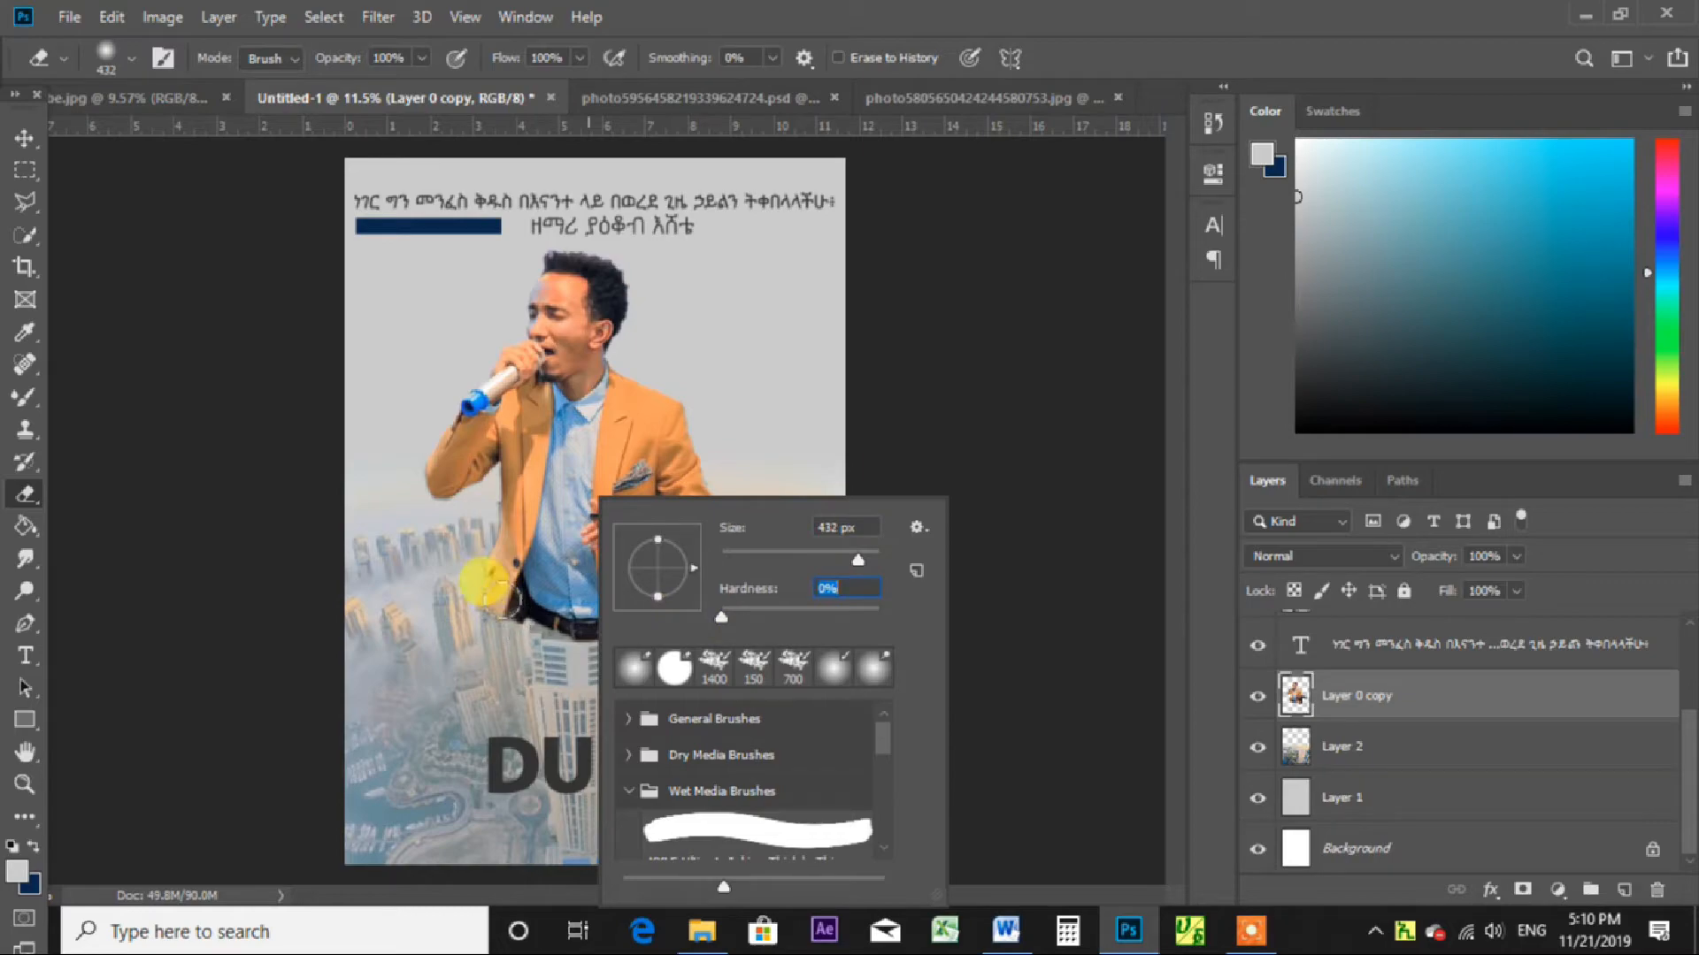
{"action": "left_click", "coordinate": [495, 595]}
{"action": "key", "text": "bracketright"}
{"action": "key", "text": "bracketright"}
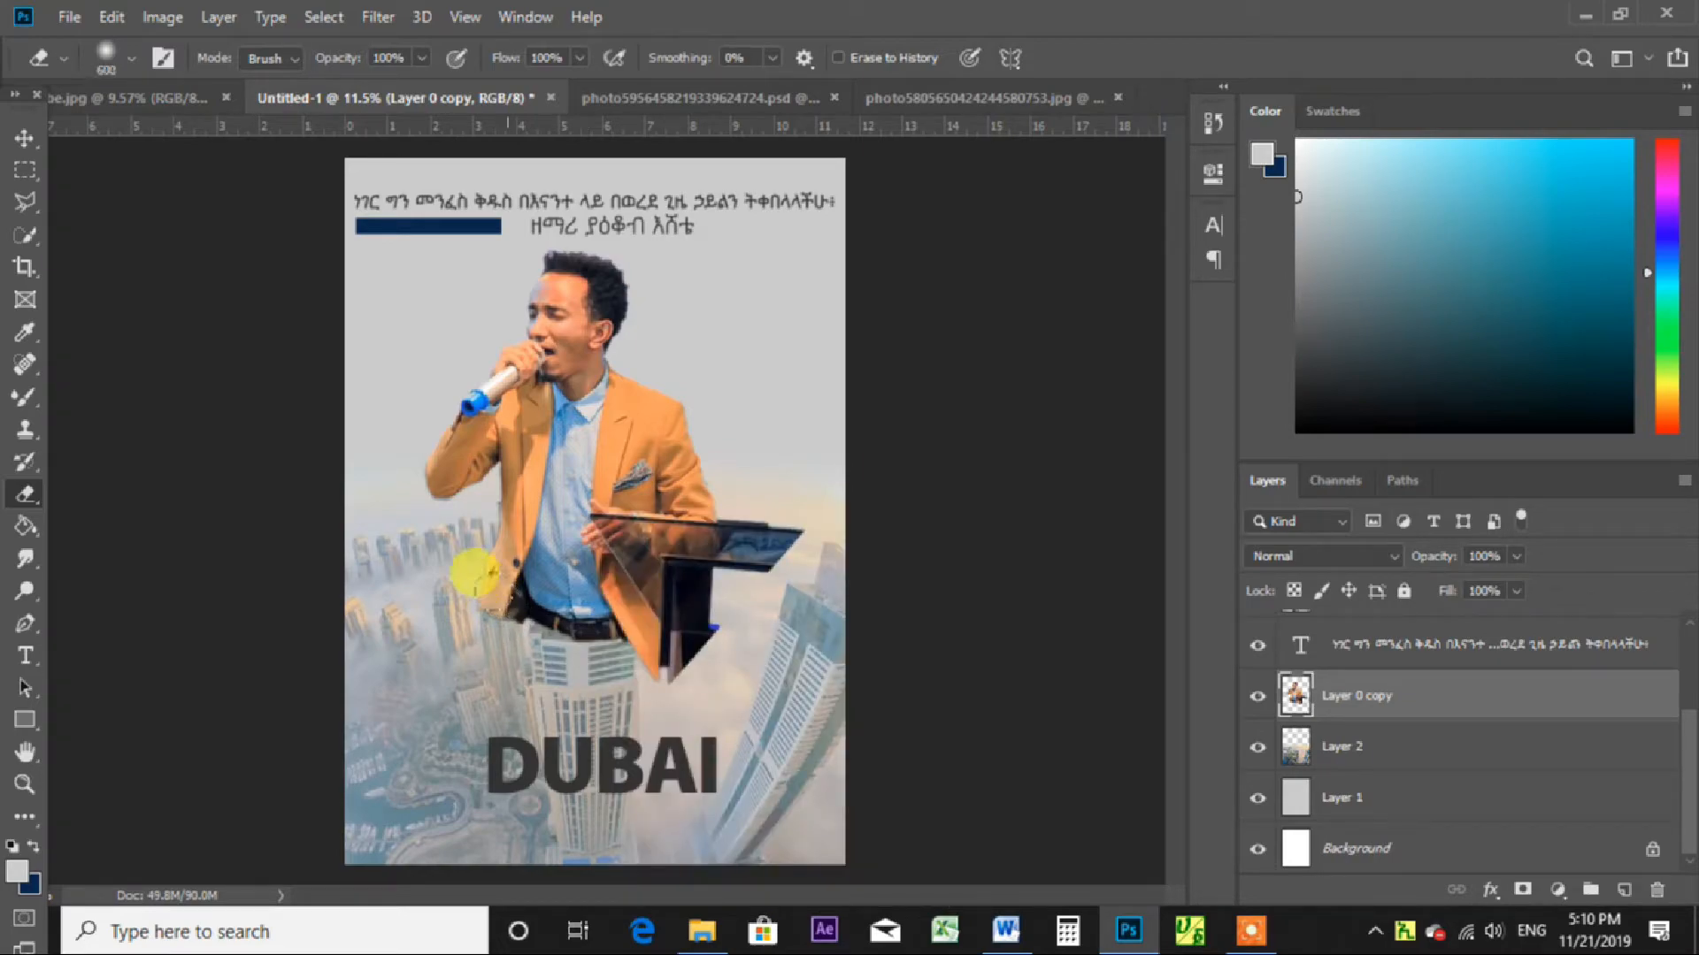
{"action": "key", "text": "bracketright"}
{"action": "key", "text": "bracketright"}
{"action": "mouse_move", "coordinate": [449, 609]}
{"action": "left_mouse_down"}
{"action": "mouse_move", "coordinate": [628, 639]}
{"action": "mouse_move", "coordinate": [589, 654]}
{"action": "mouse_move", "coordinate": [641, 659]}
{"action": "mouse_move", "coordinate": [438, 648]}
{"action": "mouse_move", "coordinate": [382, 610]}
{"action": "mouse_move", "coordinate": [443, 619]}
{"action": "mouse_move", "coordinate": [387, 577]}
{"action": "mouse_move", "coordinate": [587, 626]}
{"action": "mouse_move", "coordinate": [676, 625]}
{"action": "mouse_move", "coordinate": [669, 643]}
{"action": "mouse_move", "coordinate": [693, 654]}
{"action": "mouse_move", "coordinate": [514, 647]}
{"action": "mouse_move", "coordinate": [466, 618]}
{"action": "mouse_move", "coordinate": [450, 553]}
{"action": "mouse_move", "coordinate": [436, 584]}
{"action": "mouse_move", "coordinate": [440, 676]}
{"action": "left_mouse_up"}
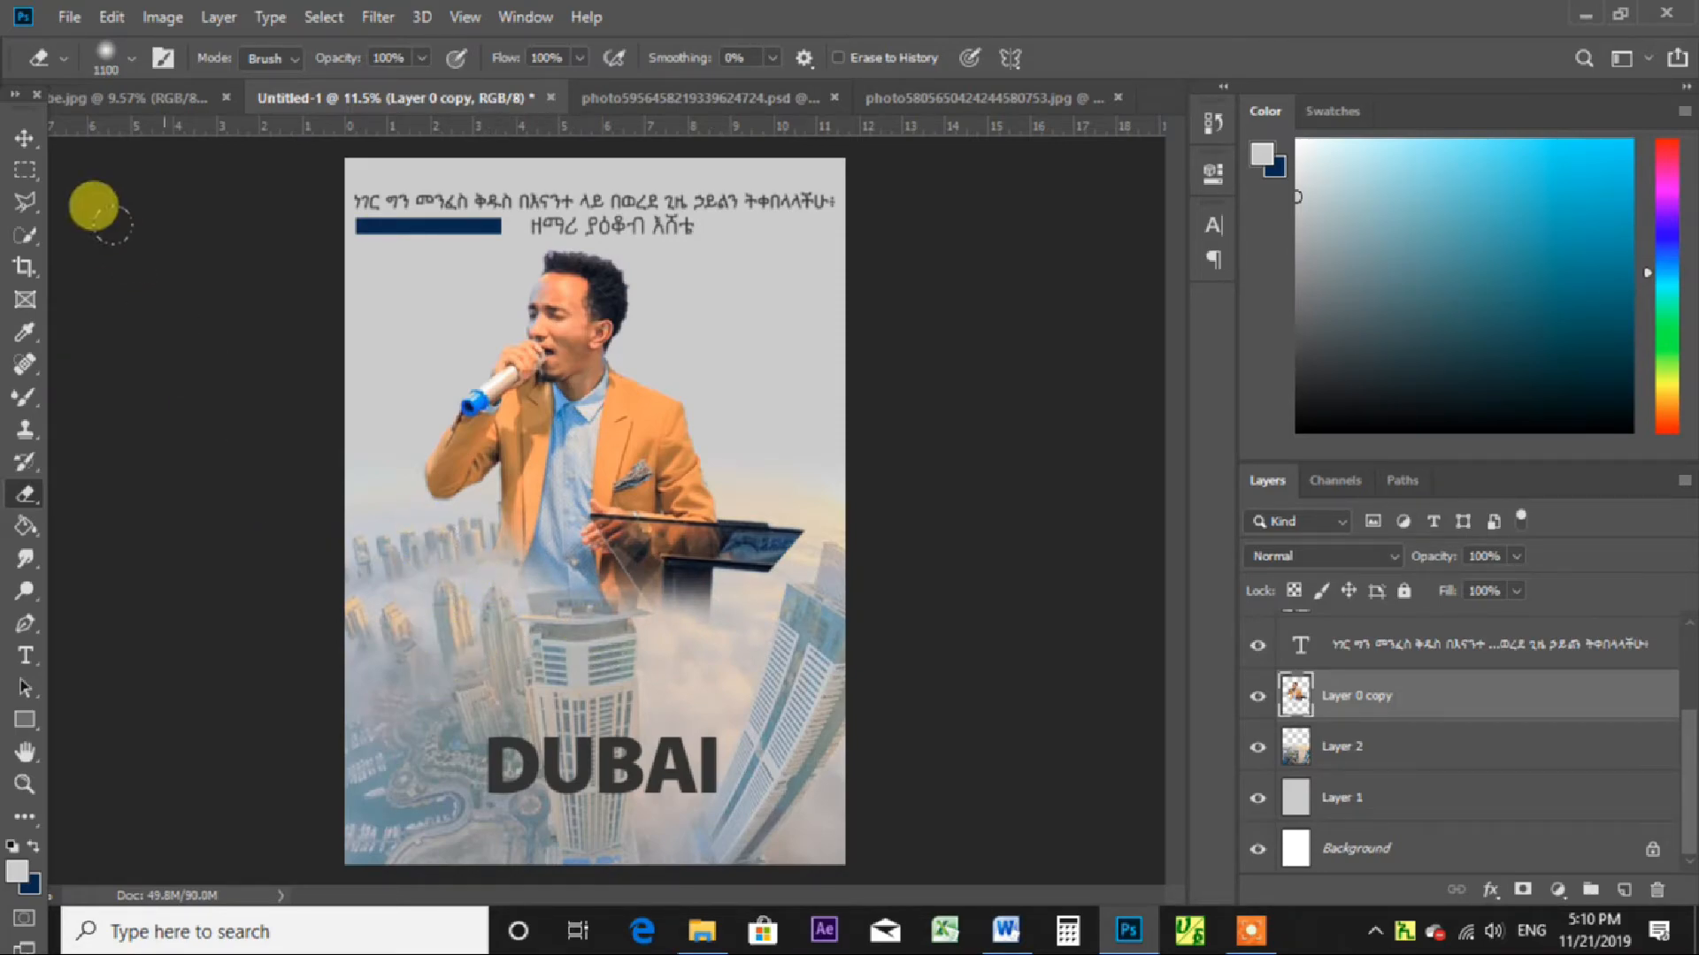
Move the DUBAI title up so it overlaps the faded lower edge of the singer's cut-out.
{"action": "left_click", "coordinate": [14, 132]}
{"action": "left_click", "coordinate": [129, 302]}
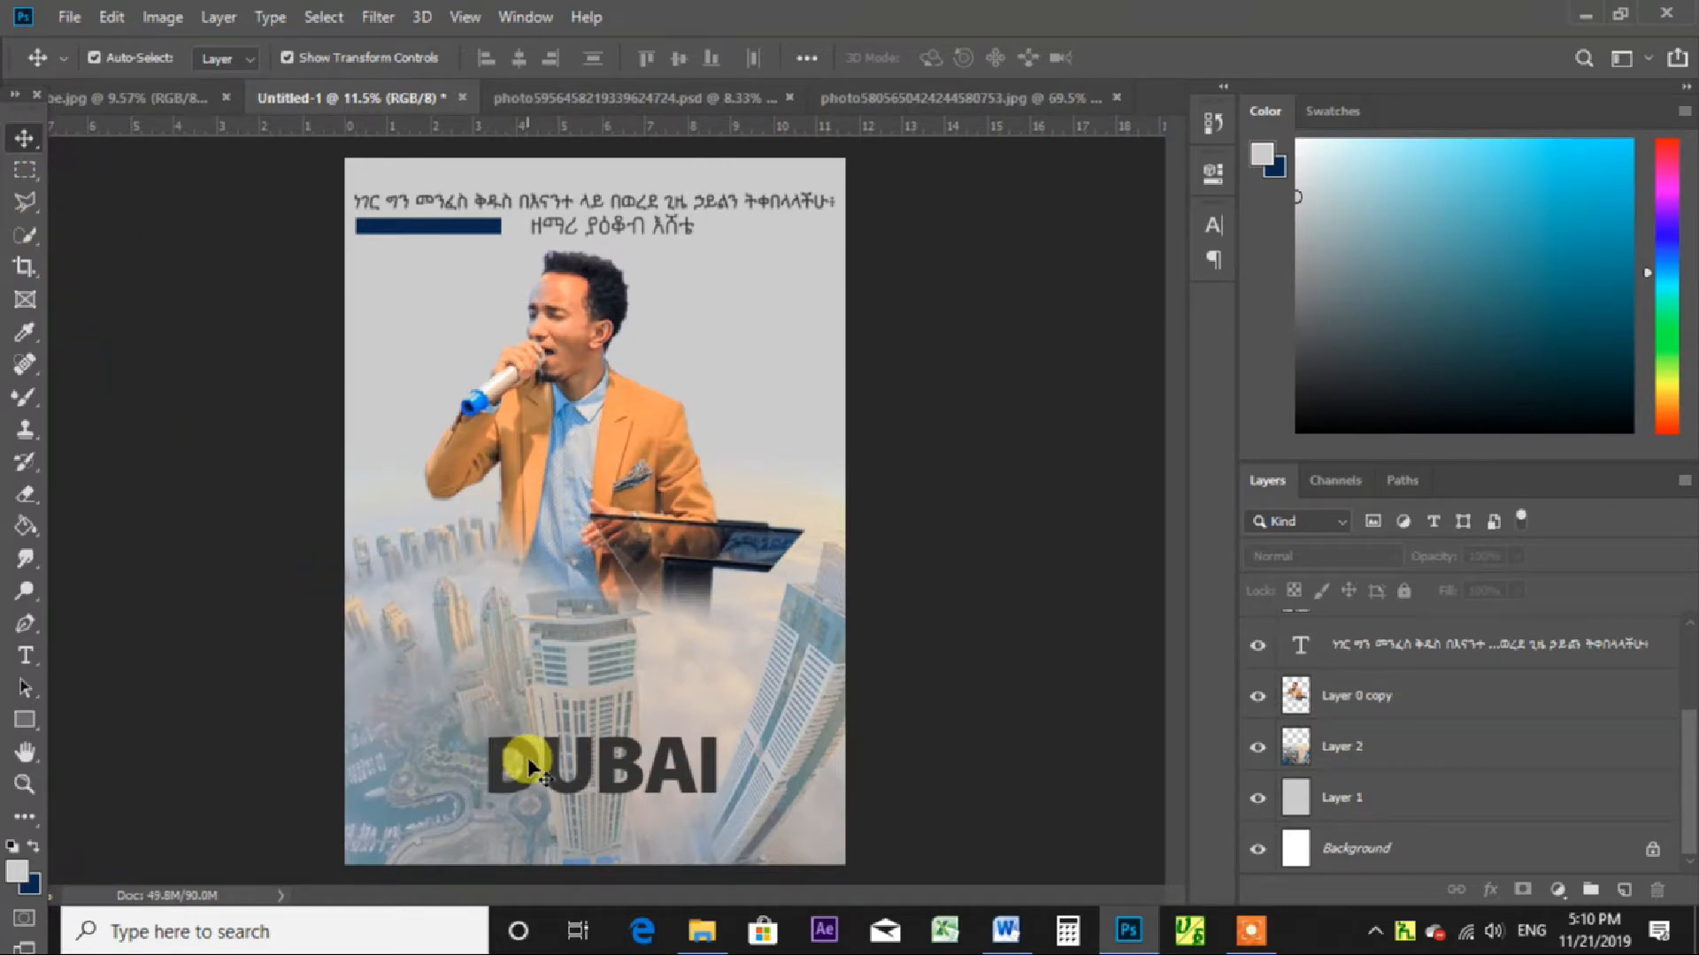
{"action": "left_click", "coordinate": [594, 761]}
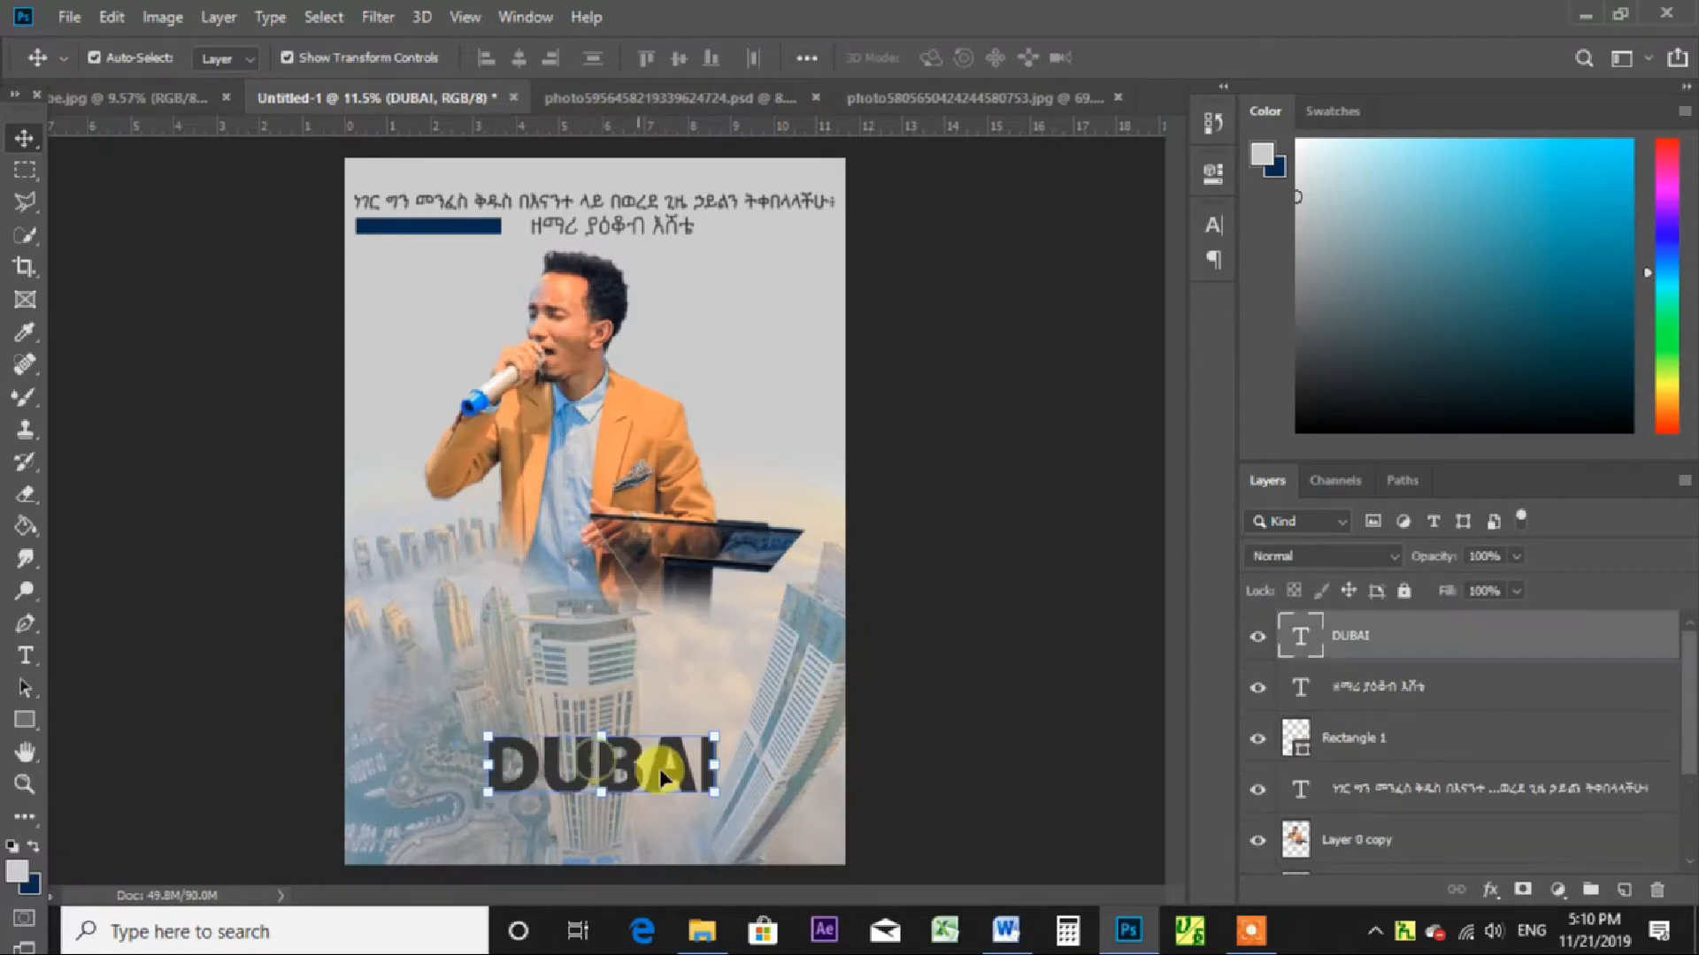
{"action": "left_click_drag", "start_coordinate": [617, 763], "coordinate": [610, 616]}
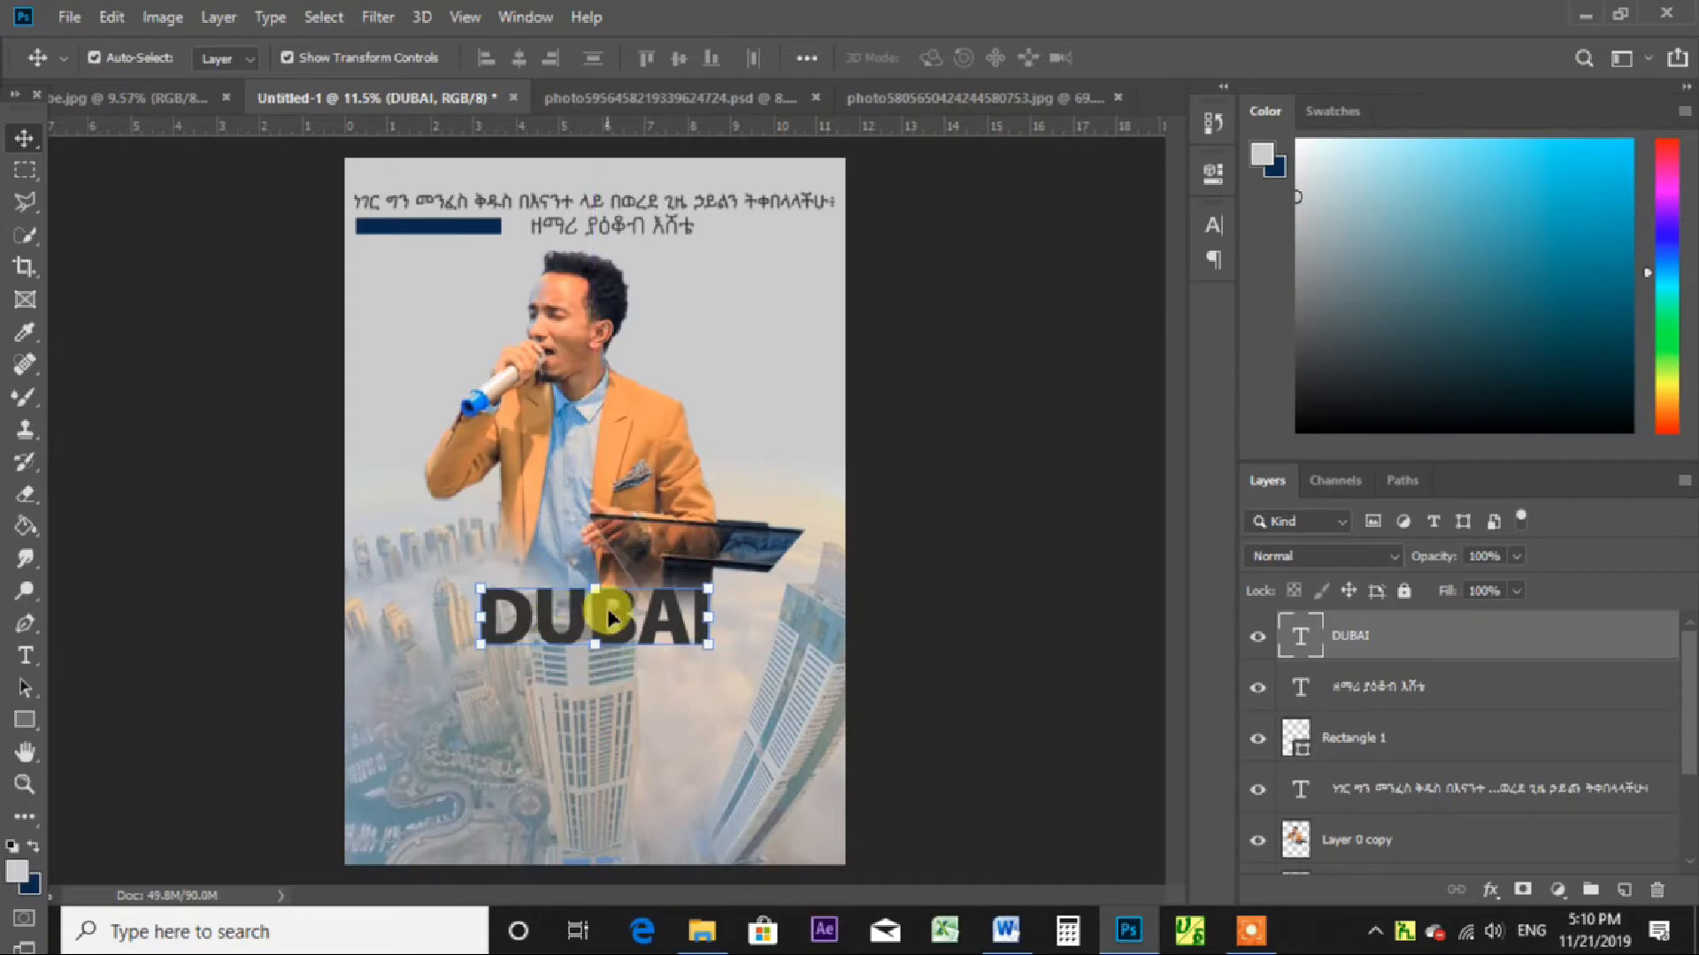
{"action": "left_click_drag", "start_coordinate": [610, 616], "coordinate": [607, 619]}
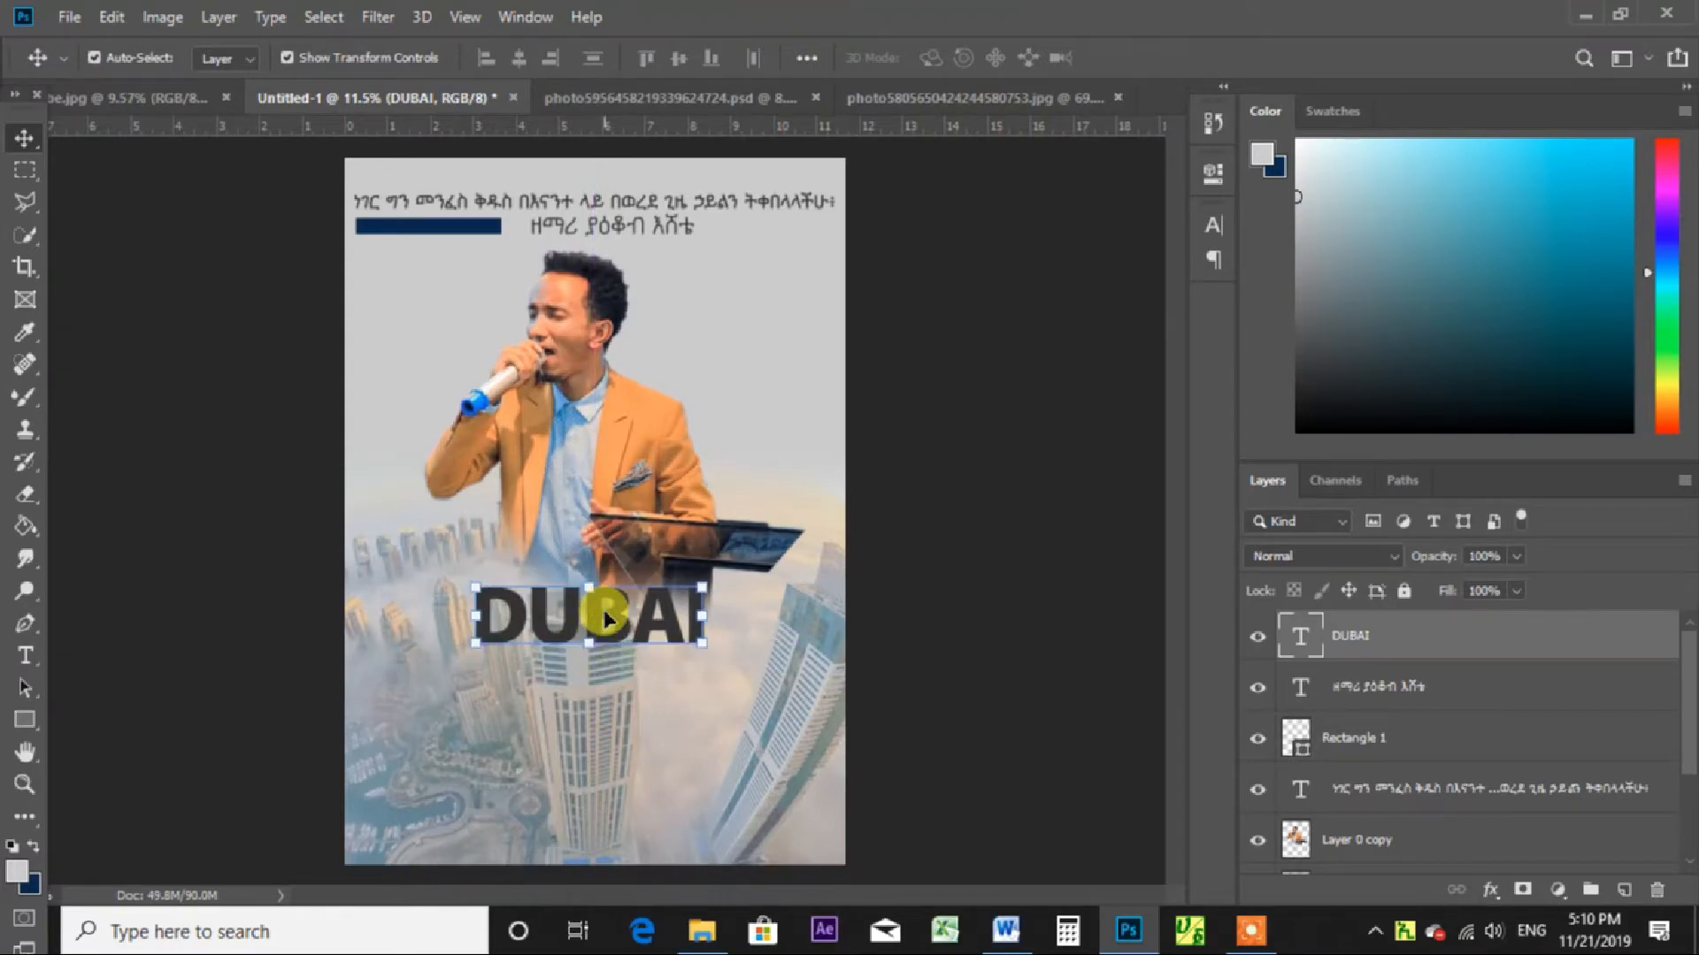
Change the DUBAI title's text colour to white.
{"action": "left_click", "coordinate": [1215, 221]}
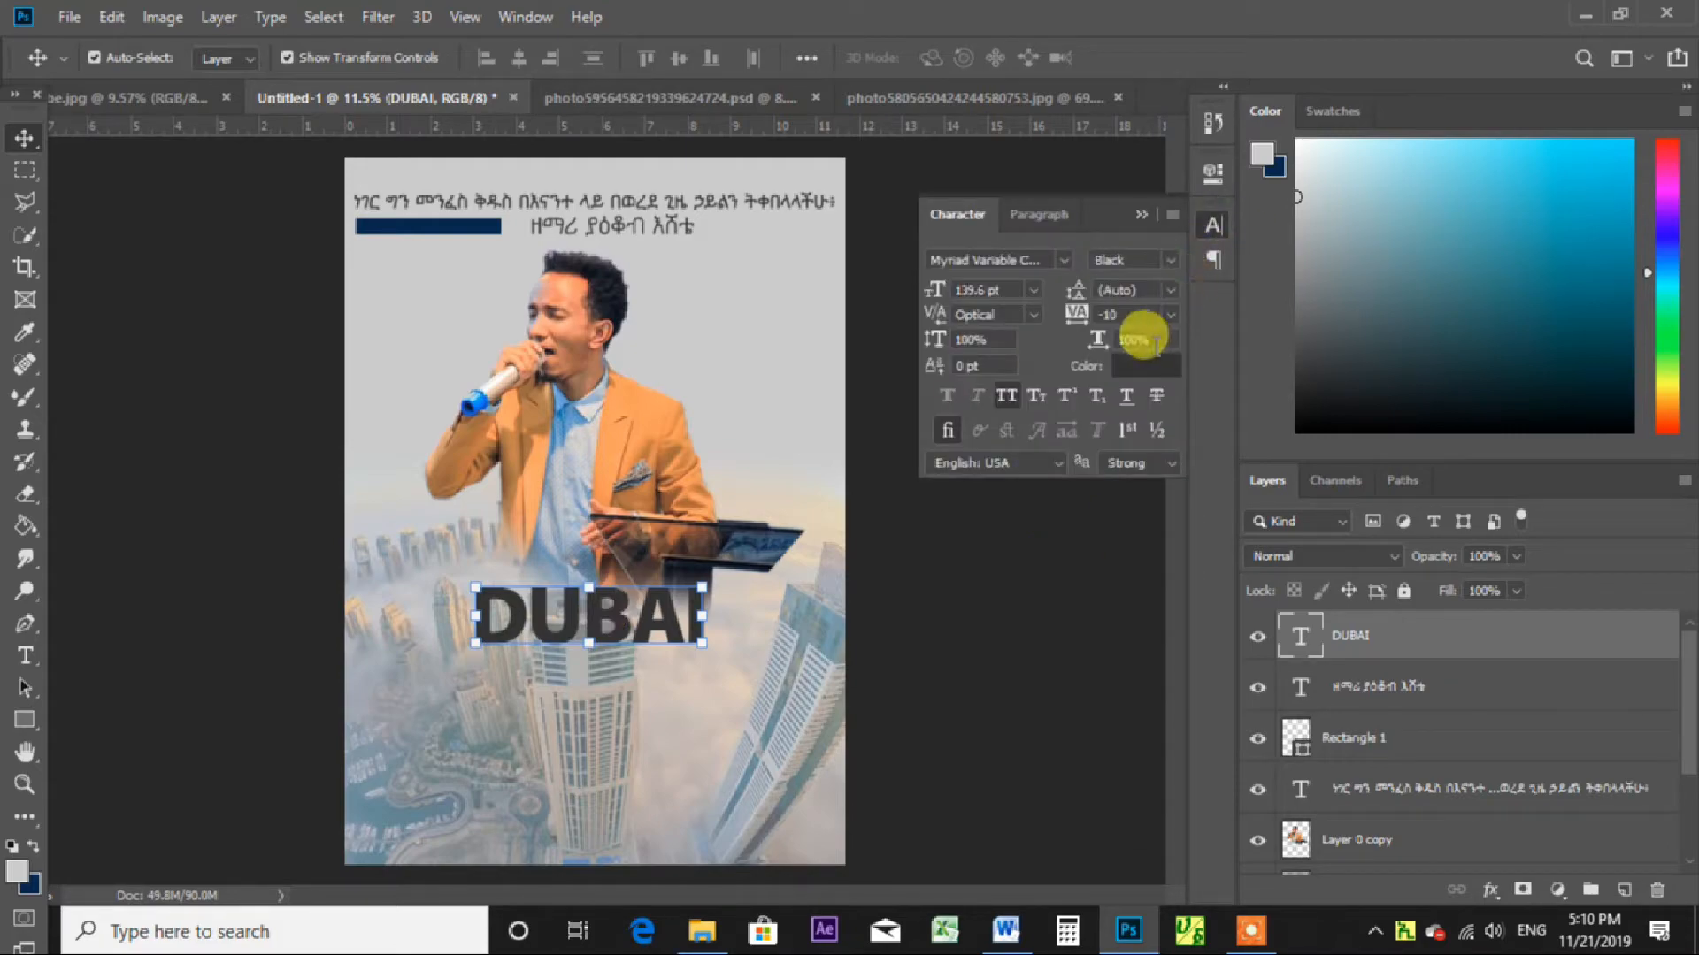
{"action": "left_click", "coordinate": [1150, 371]}
{"action": "left_click_drag", "start_coordinate": [978, 264], "coordinate": [872, 178]}
{"action": "left_click", "coordinate": [1532, 244]}
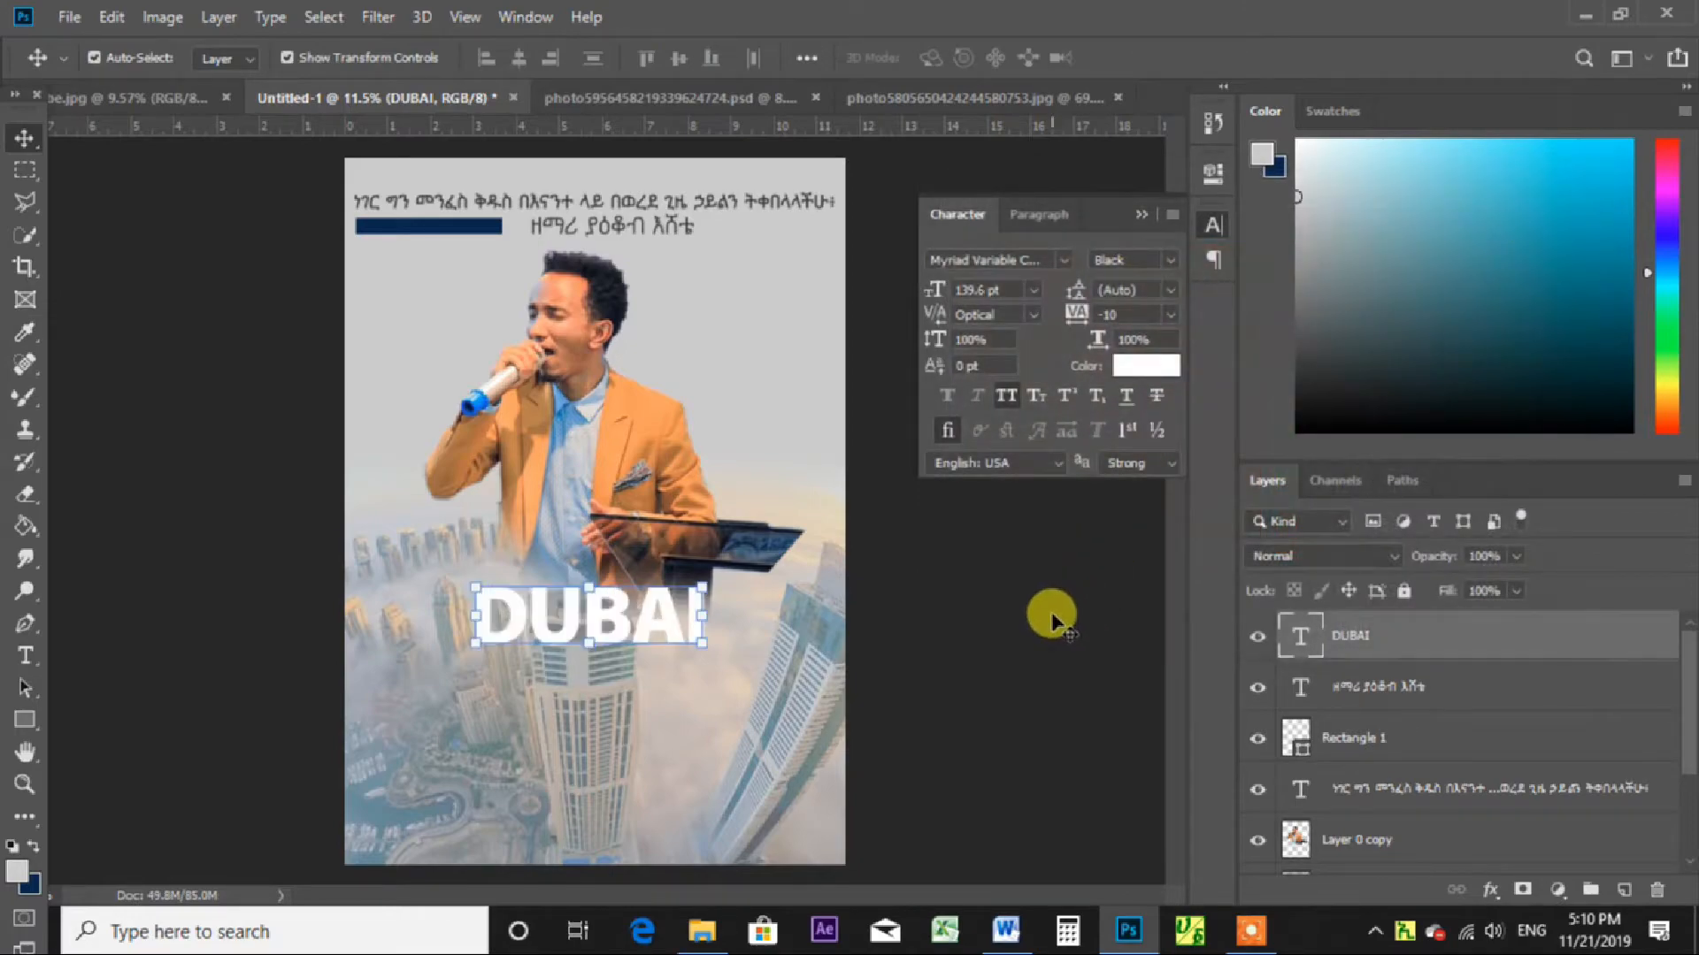
{"action": "left_click", "coordinate": [1044, 614]}
{"action": "left_click", "coordinate": [626, 619]}
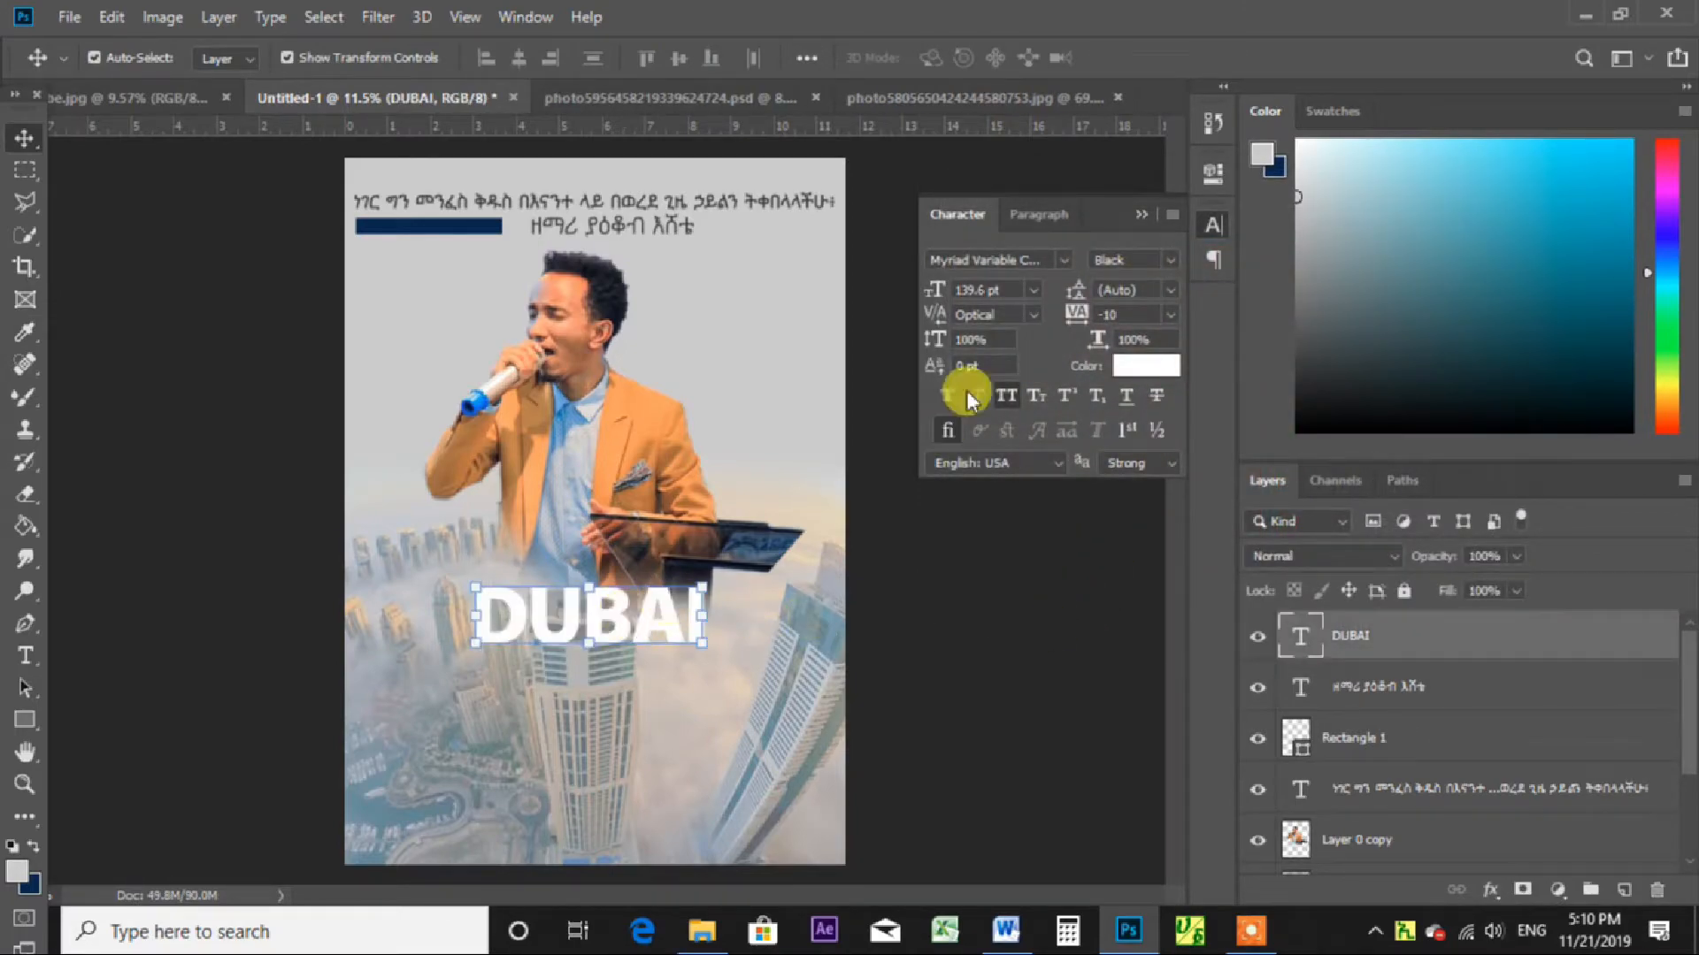
Check the DUBAI title's font size in the layered poster PSD and set the title in Untitled-1 to 229 pt.
{"action": "left_click", "coordinate": [1033, 291]}
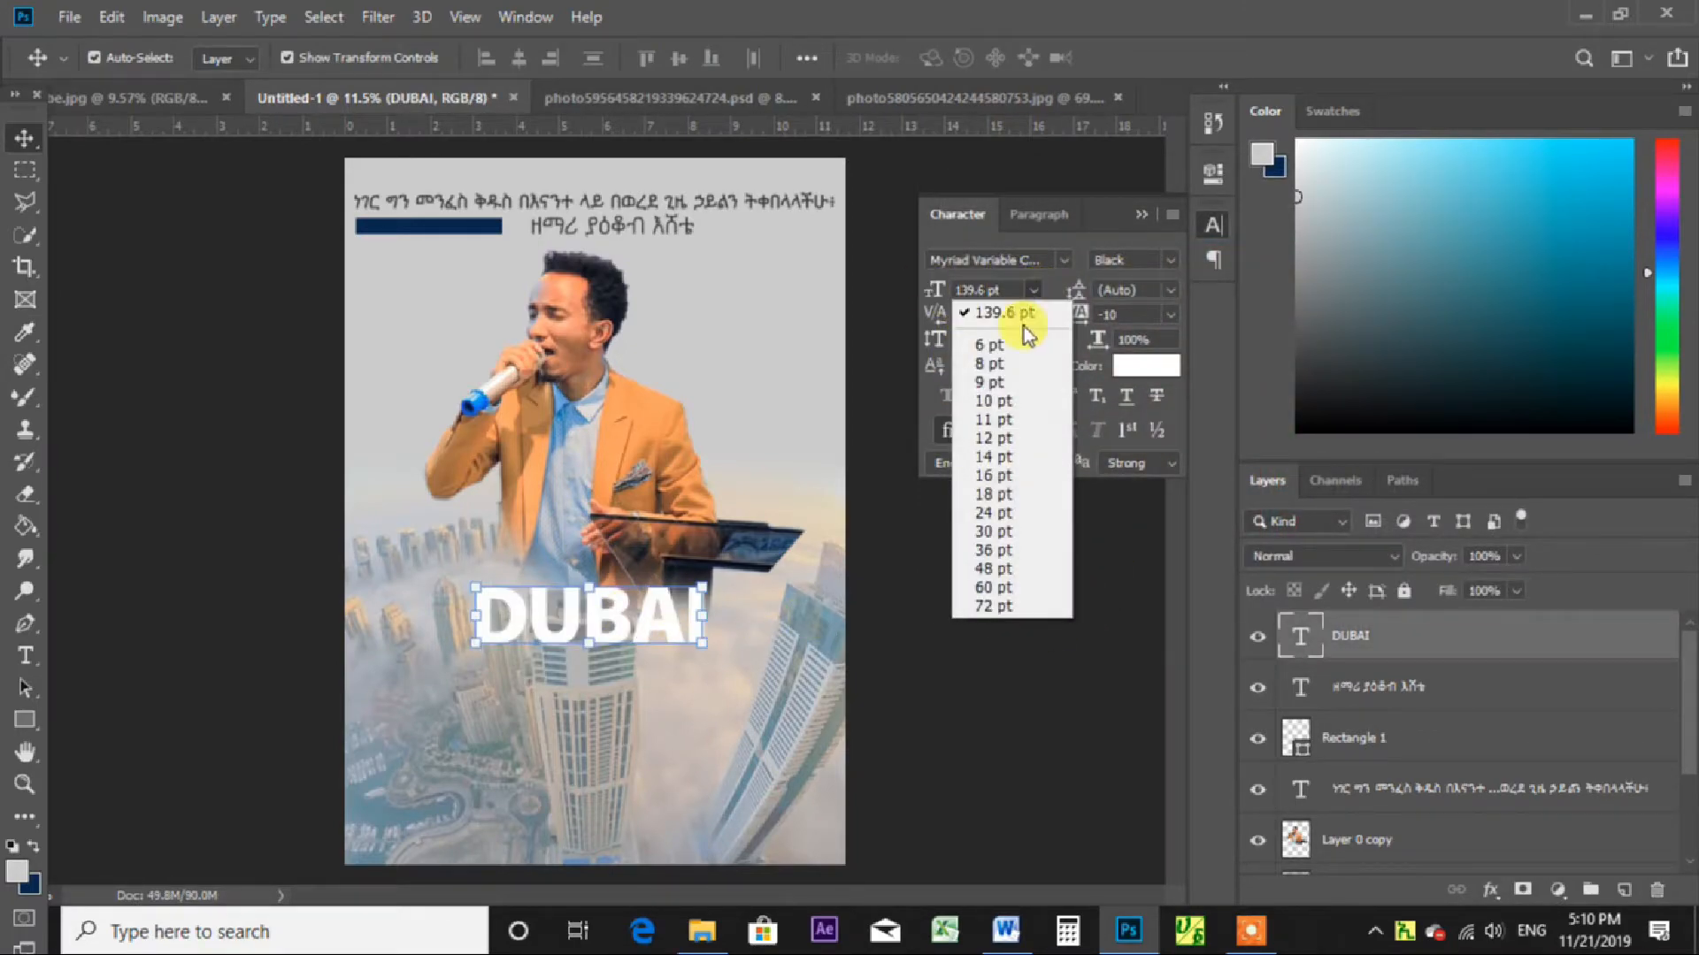
{"action": "left_click", "coordinate": [985, 260]}
{"action": "left_click", "coordinate": [720, 96]}
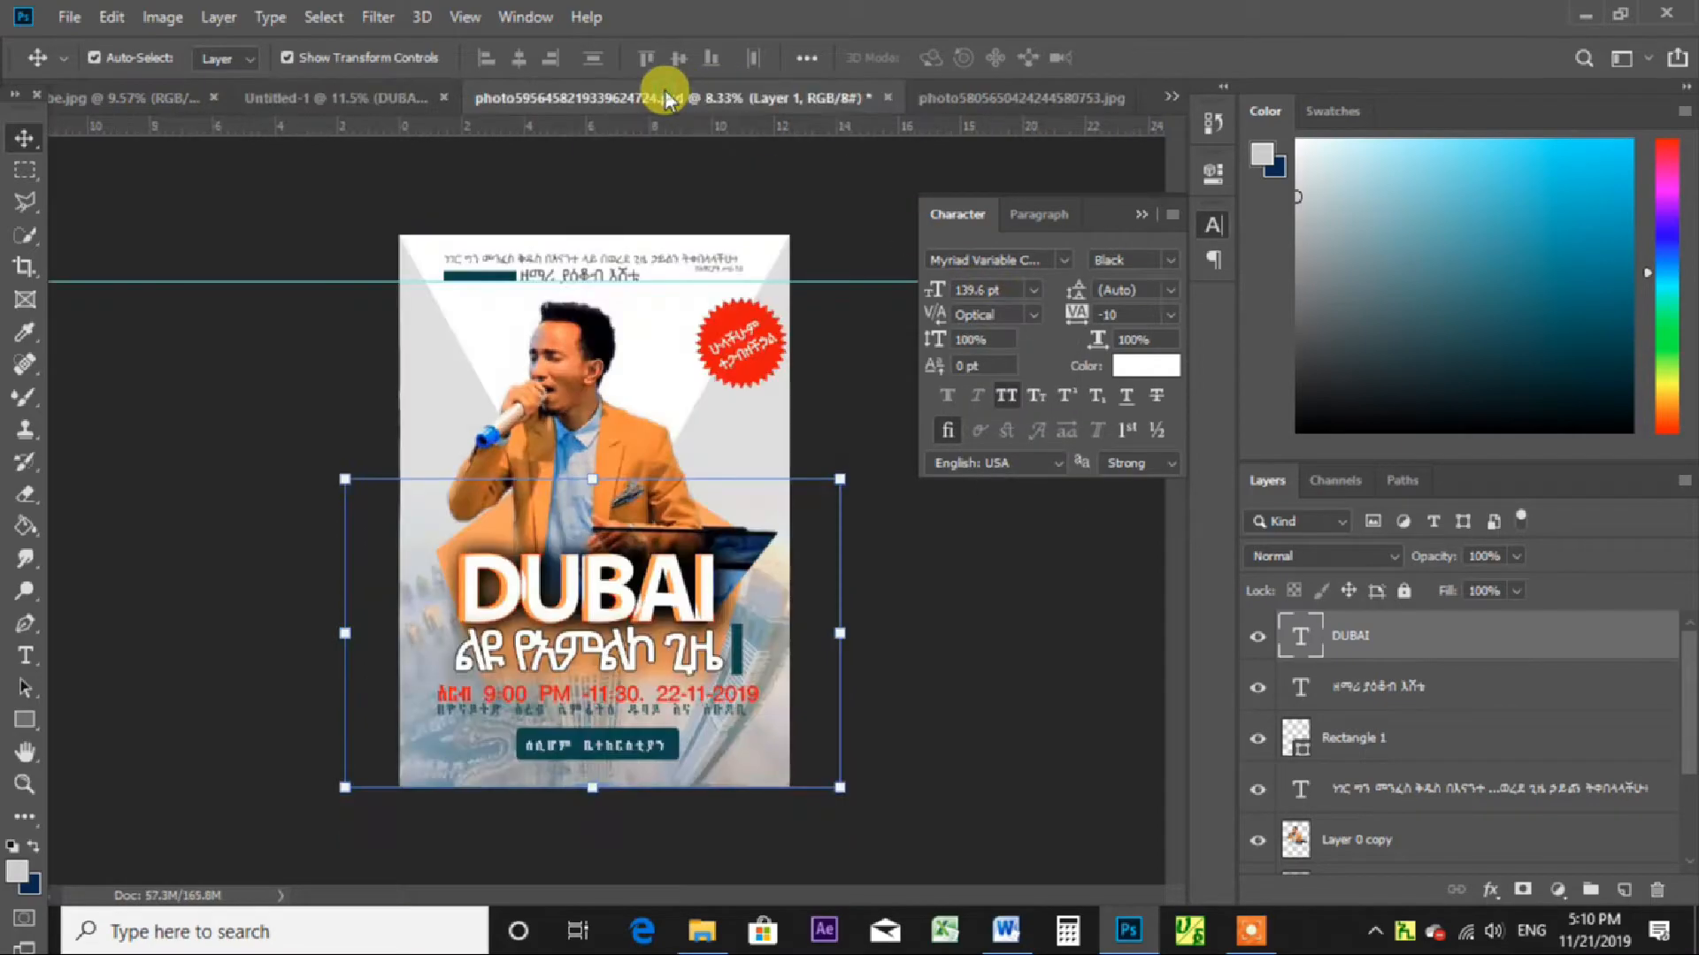
{"action": "left_click", "coordinate": [608, 596]}
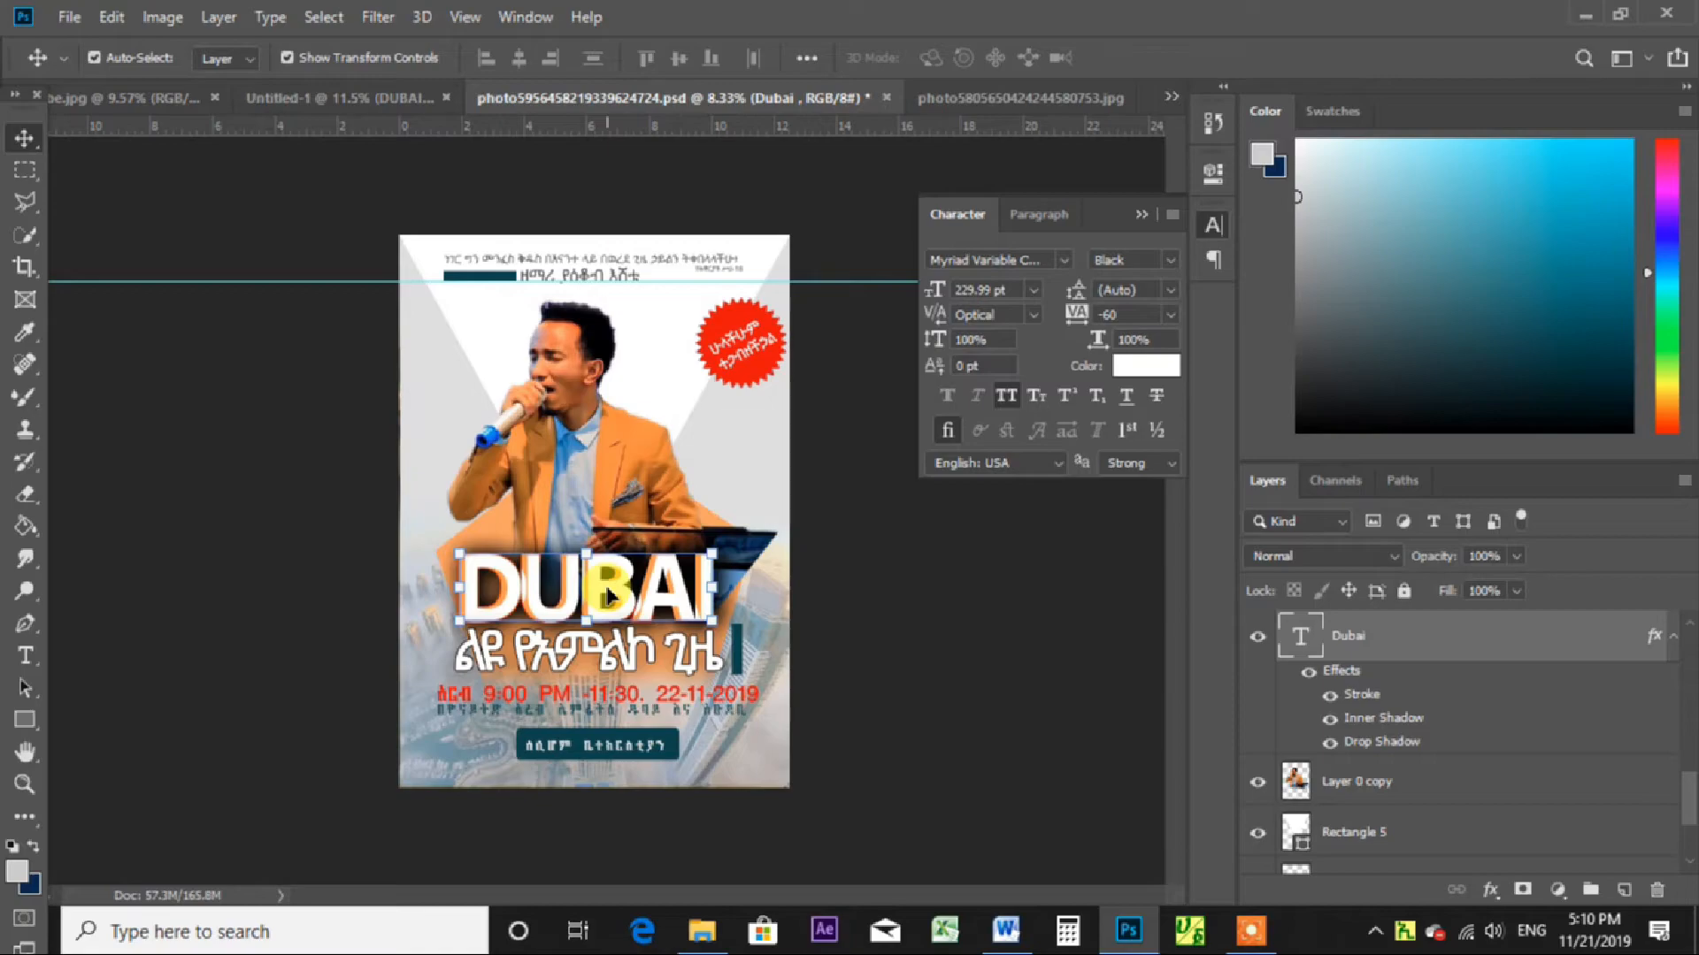
{"action": "left_click", "coordinate": [309, 98]}
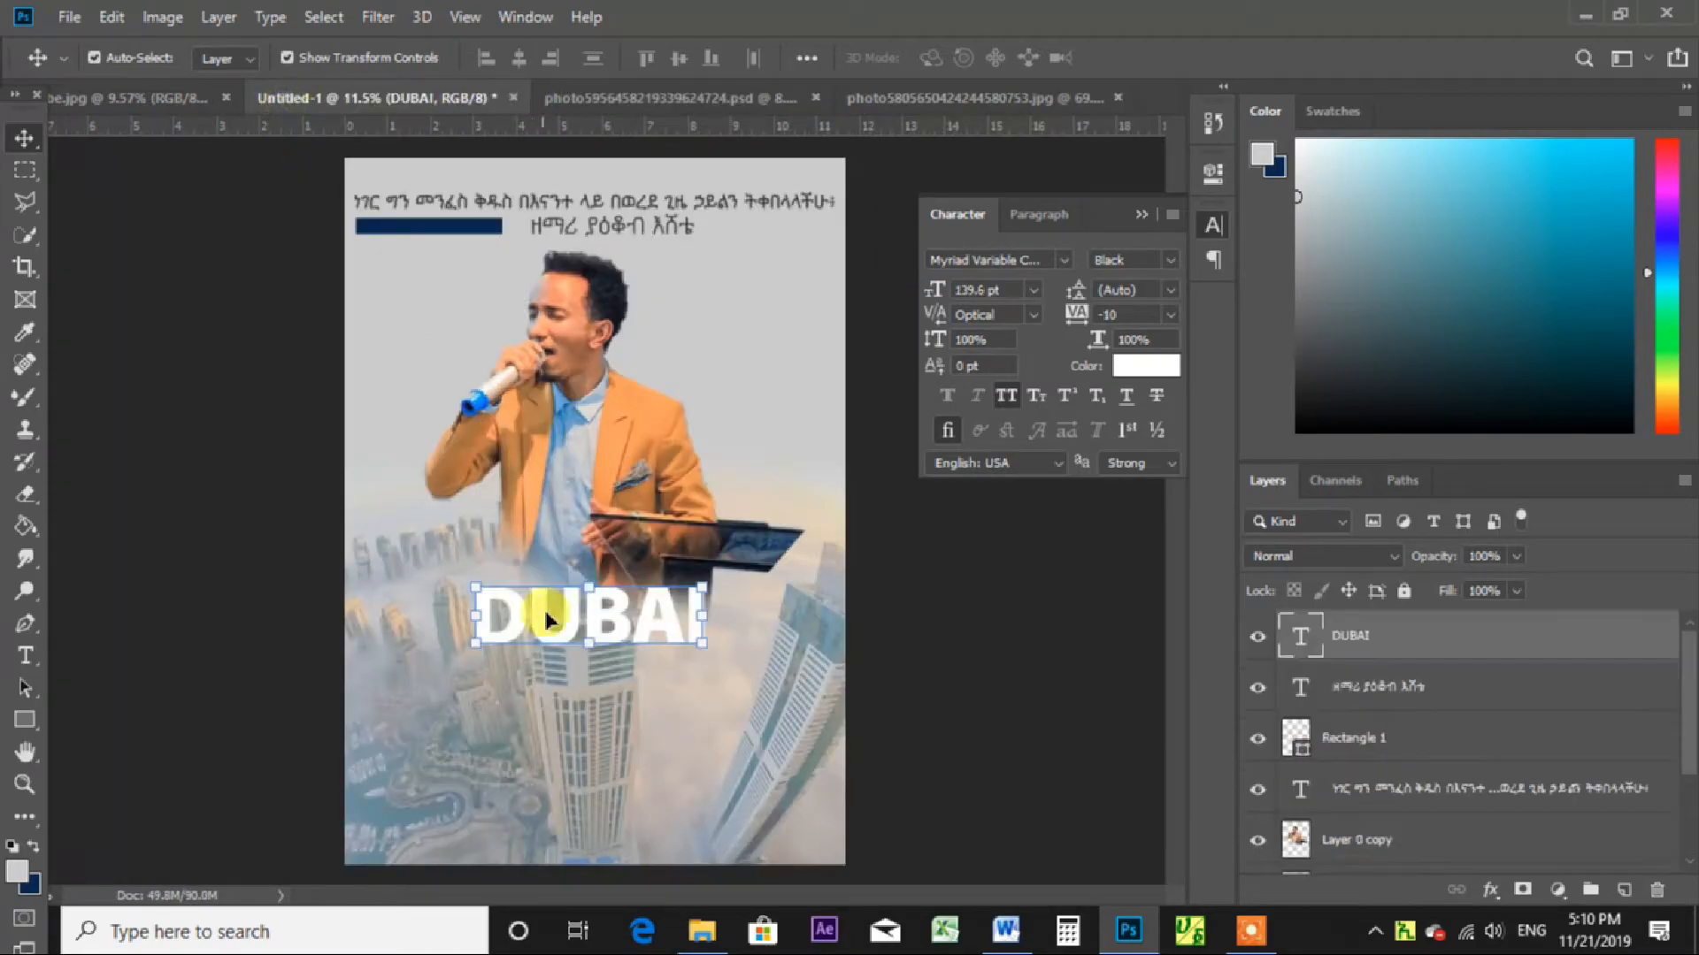
{"action": "left_click", "coordinate": [978, 290]}
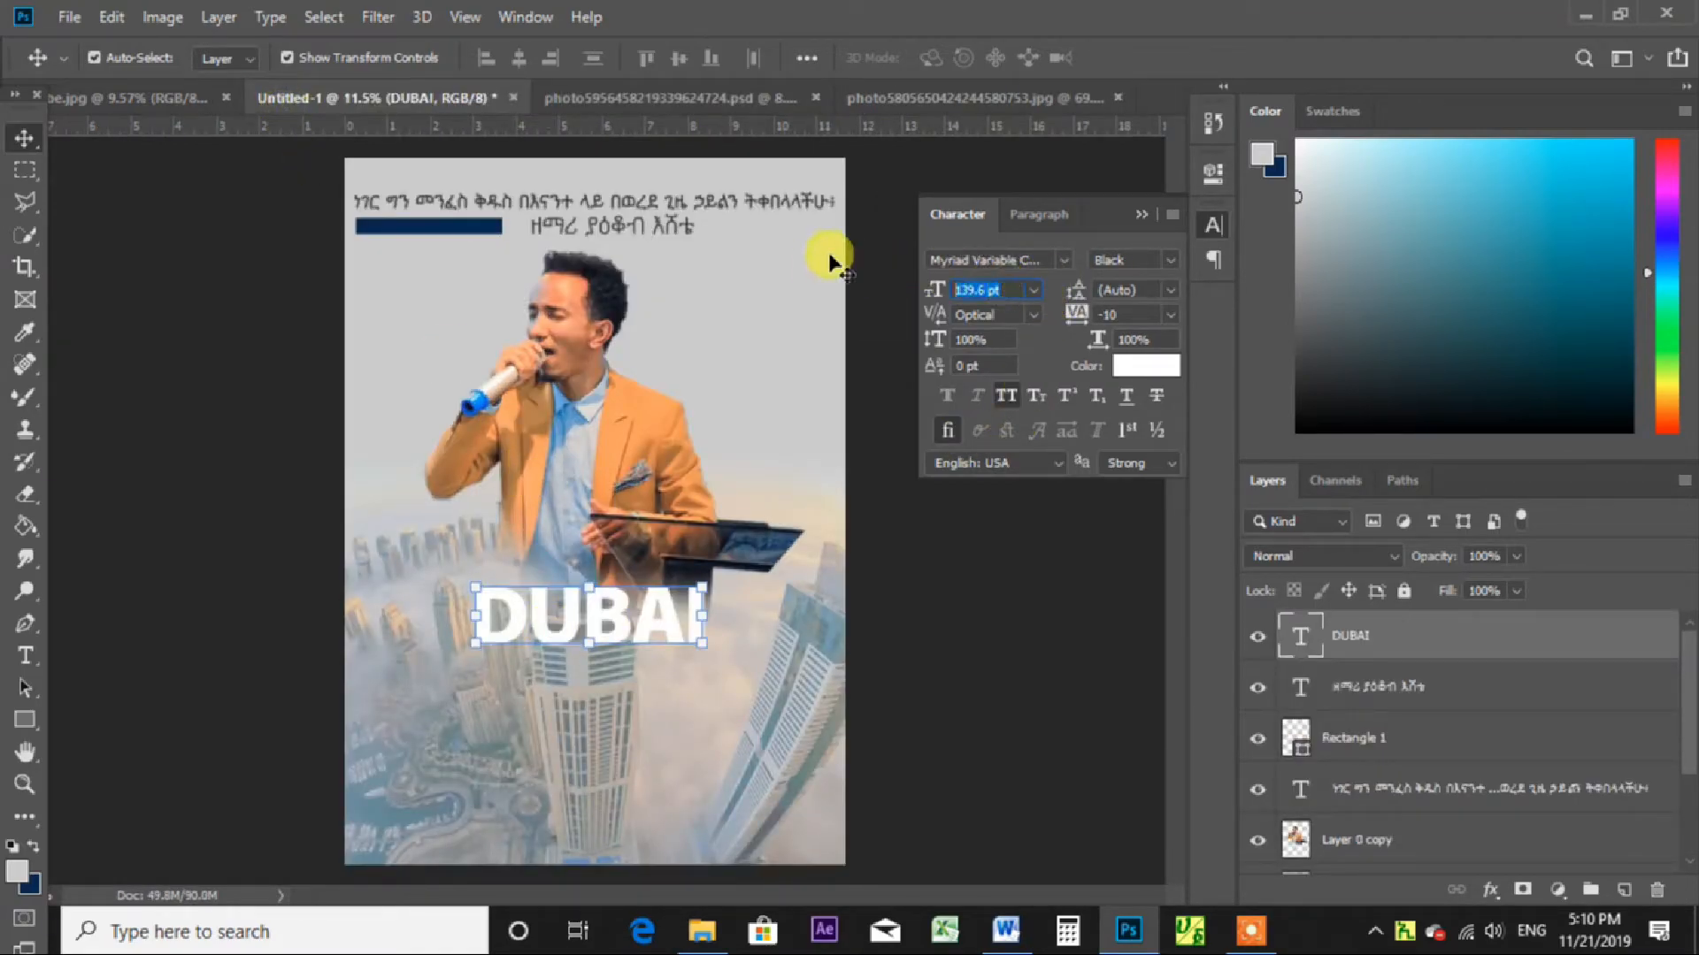
{"action": "type", "text": "229"}
{"action": "key", "text": "Return"}
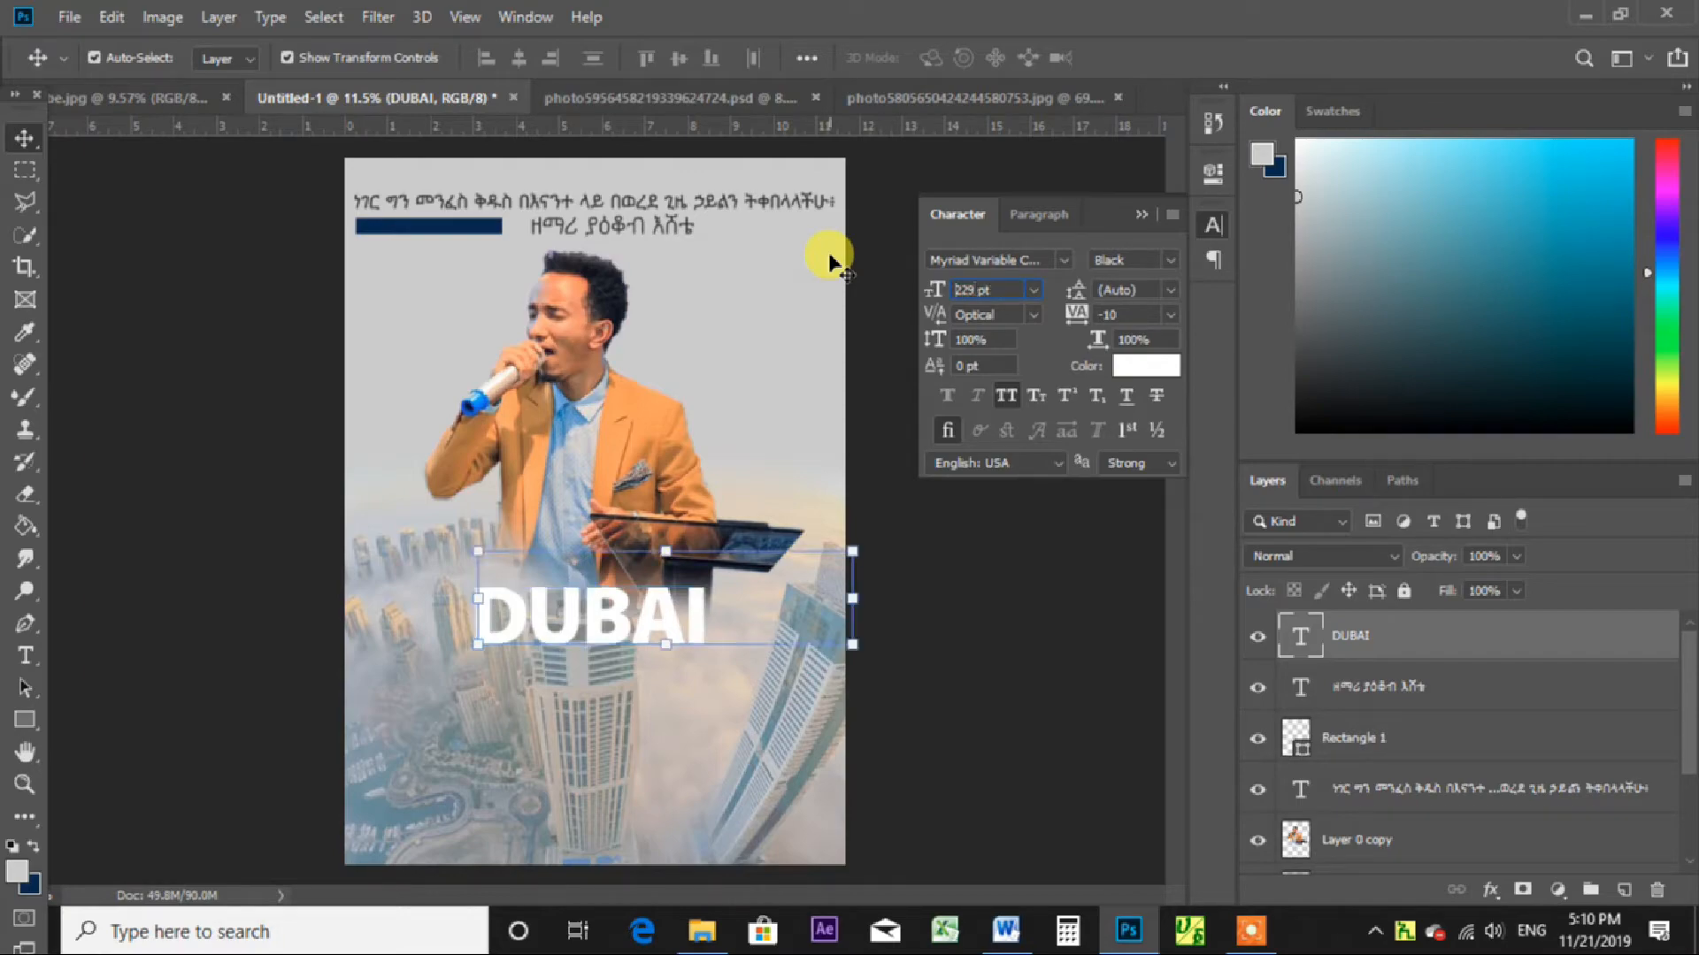
Move the enlarged DUBAI title back over the singer's lower edge and centre it horizontally on the page.
{"action": "left_click", "coordinate": [1031, 637]}
{"action": "left_click_drag", "start_coordinate": [677, 597], "coordinate": [609, 590]}
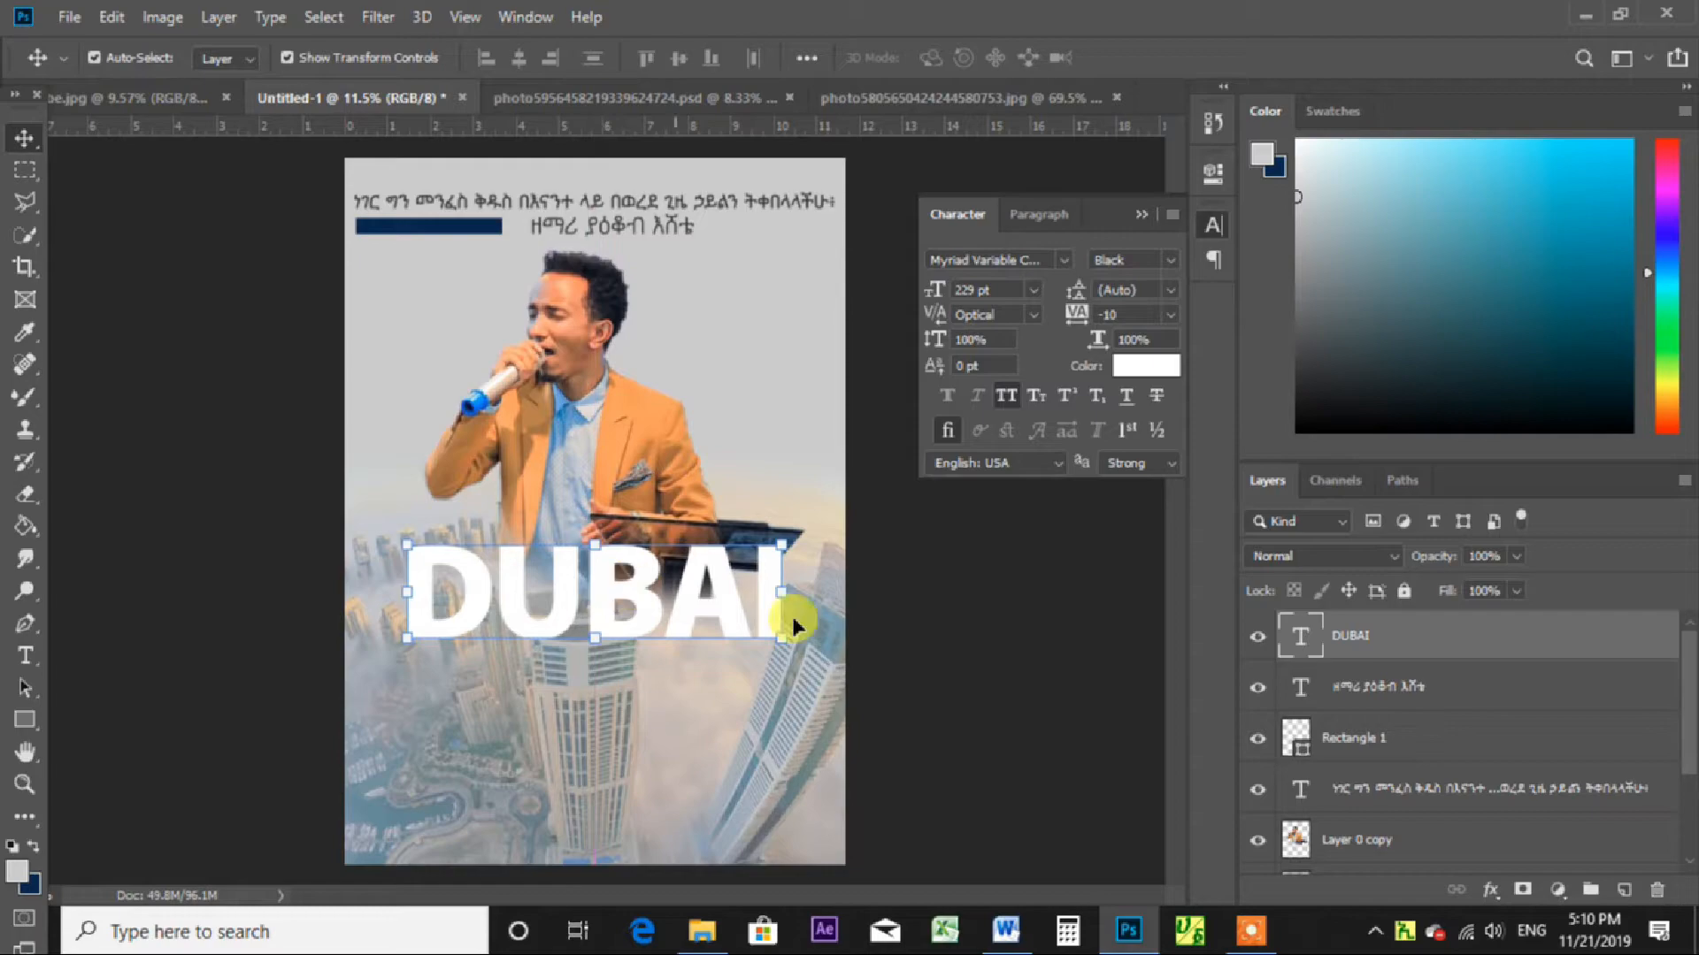
{"action": "left_click", "coordinate": [1001, 640]}
{"action": "left_click", "coordinate": [643, 605]}
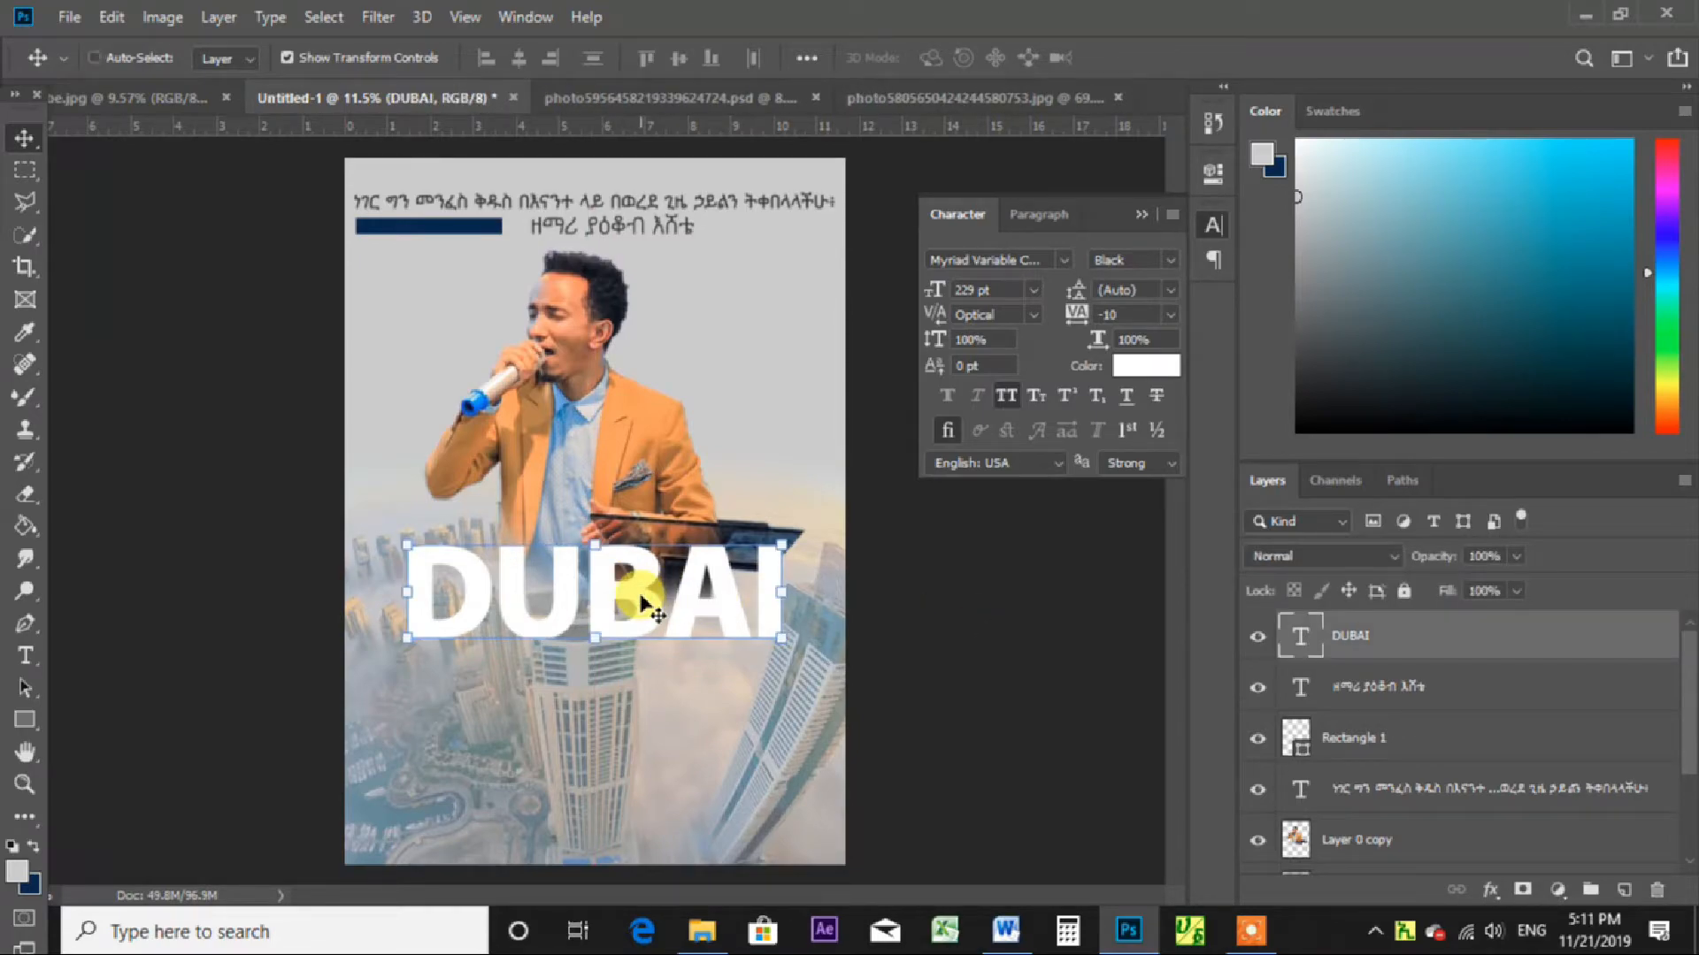
{"action": "key", "text": "ctrl+a"}
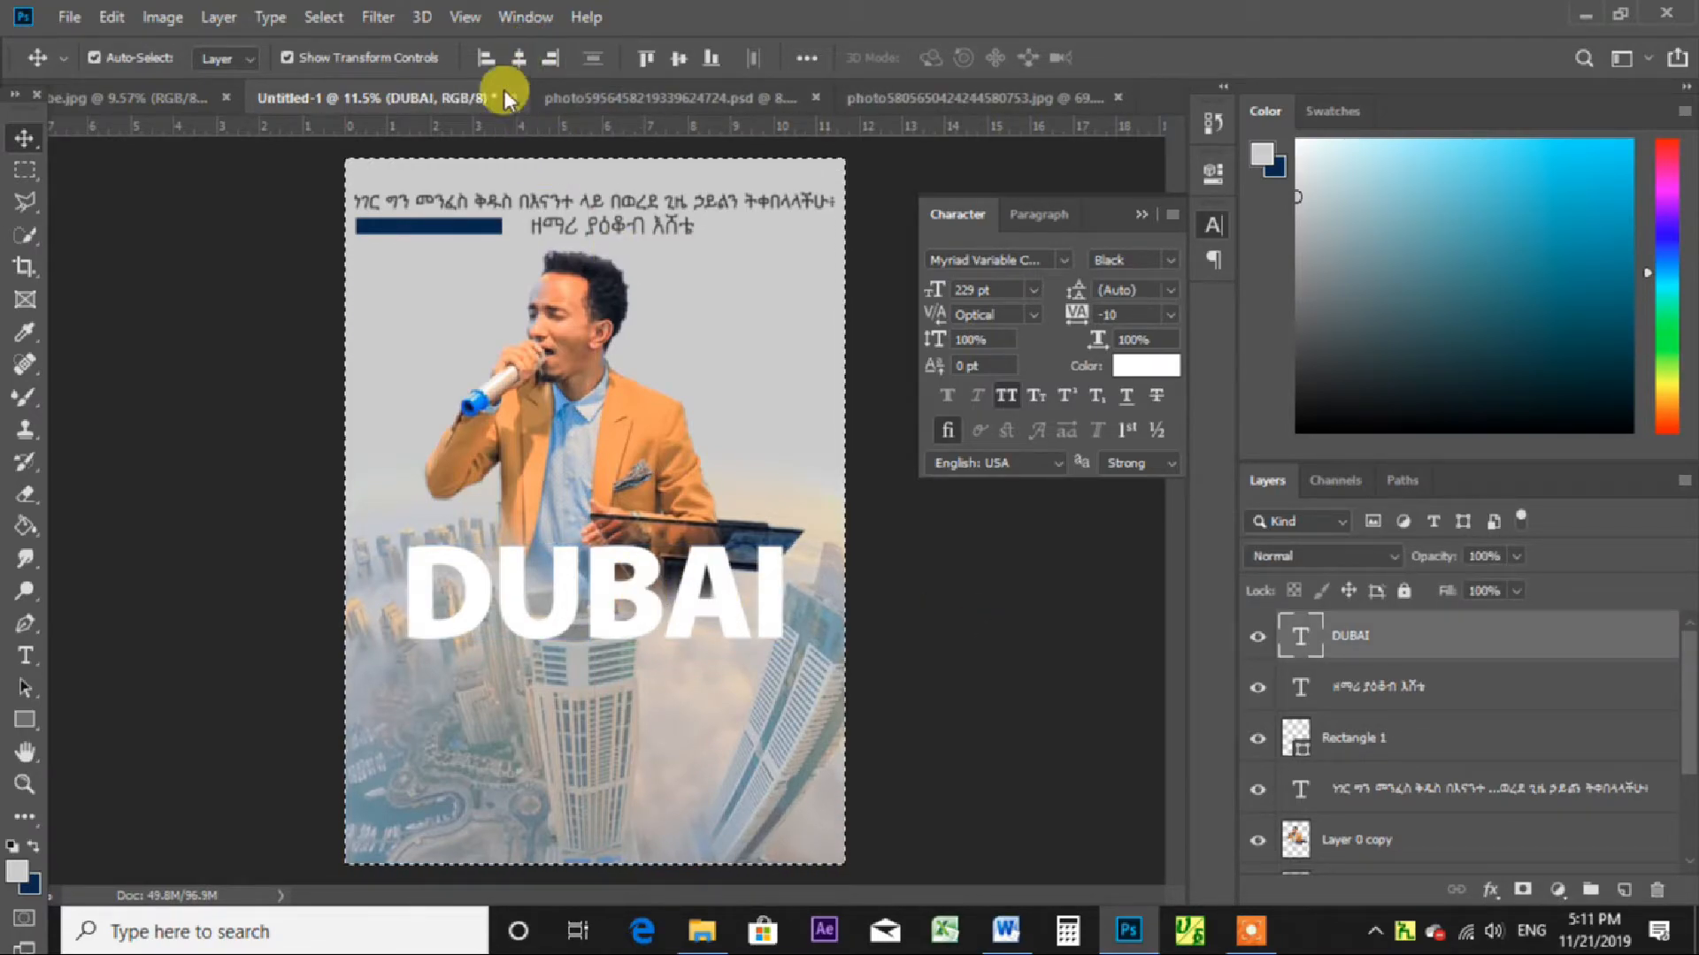
{"action": "left_click", "coordinate": [520, 58]}
{"action": "key", "text": "ctrl"}
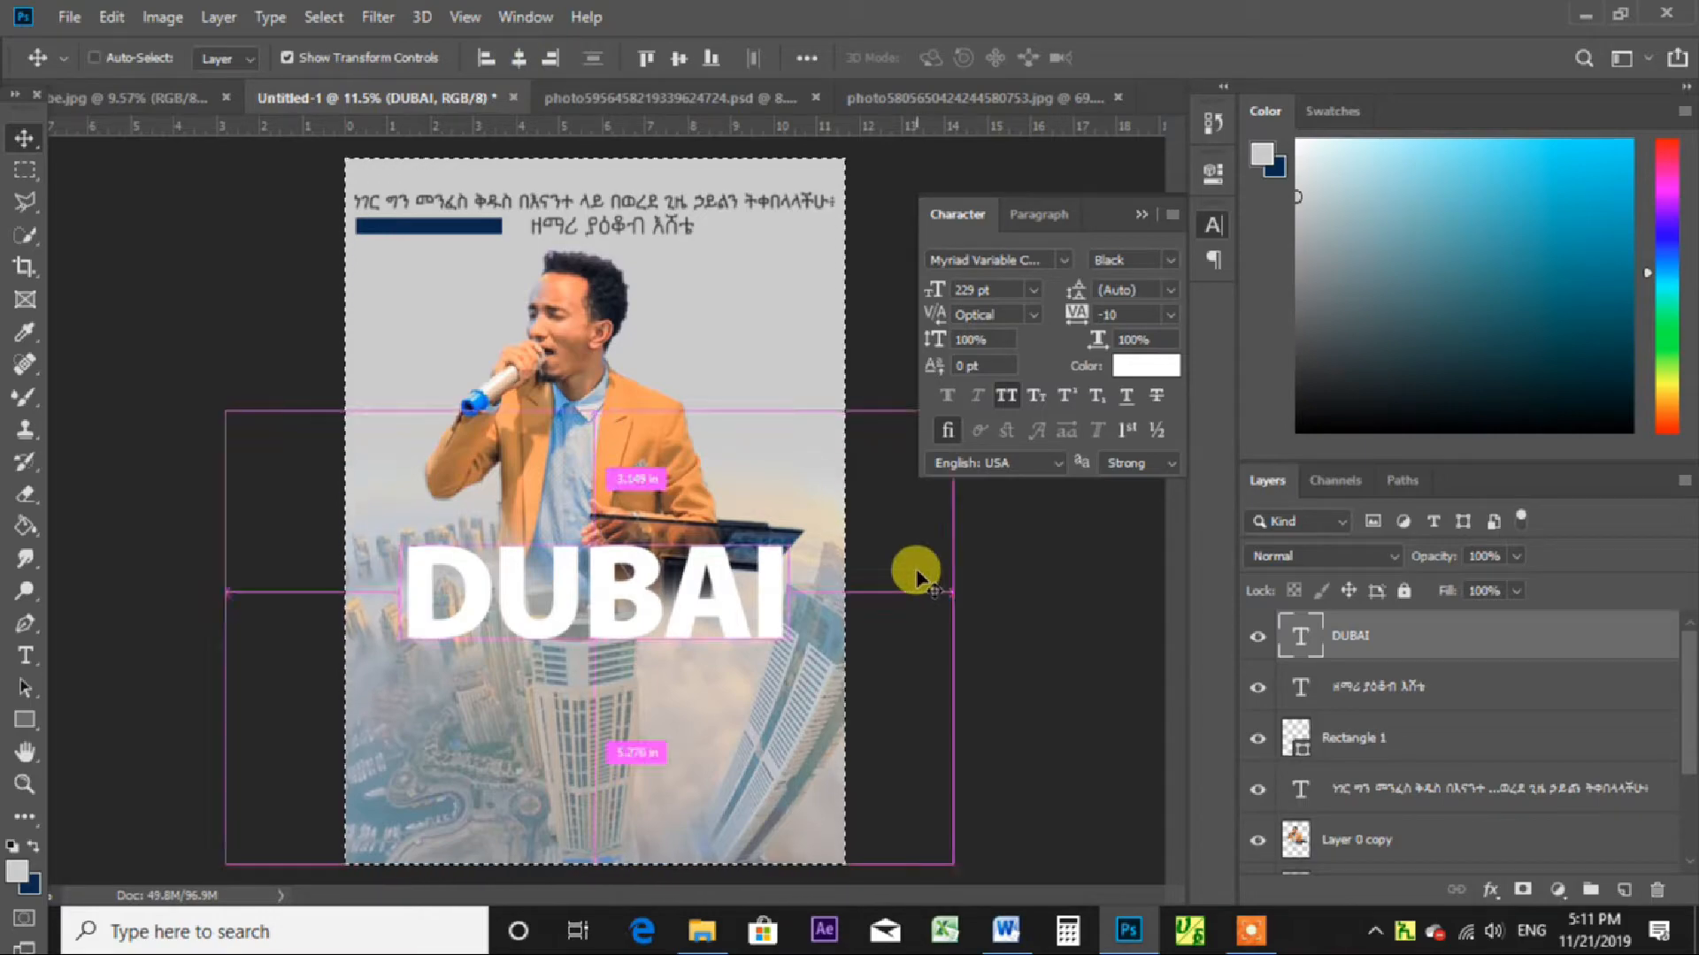
{"action": "key", "text": "ctrl+d"}
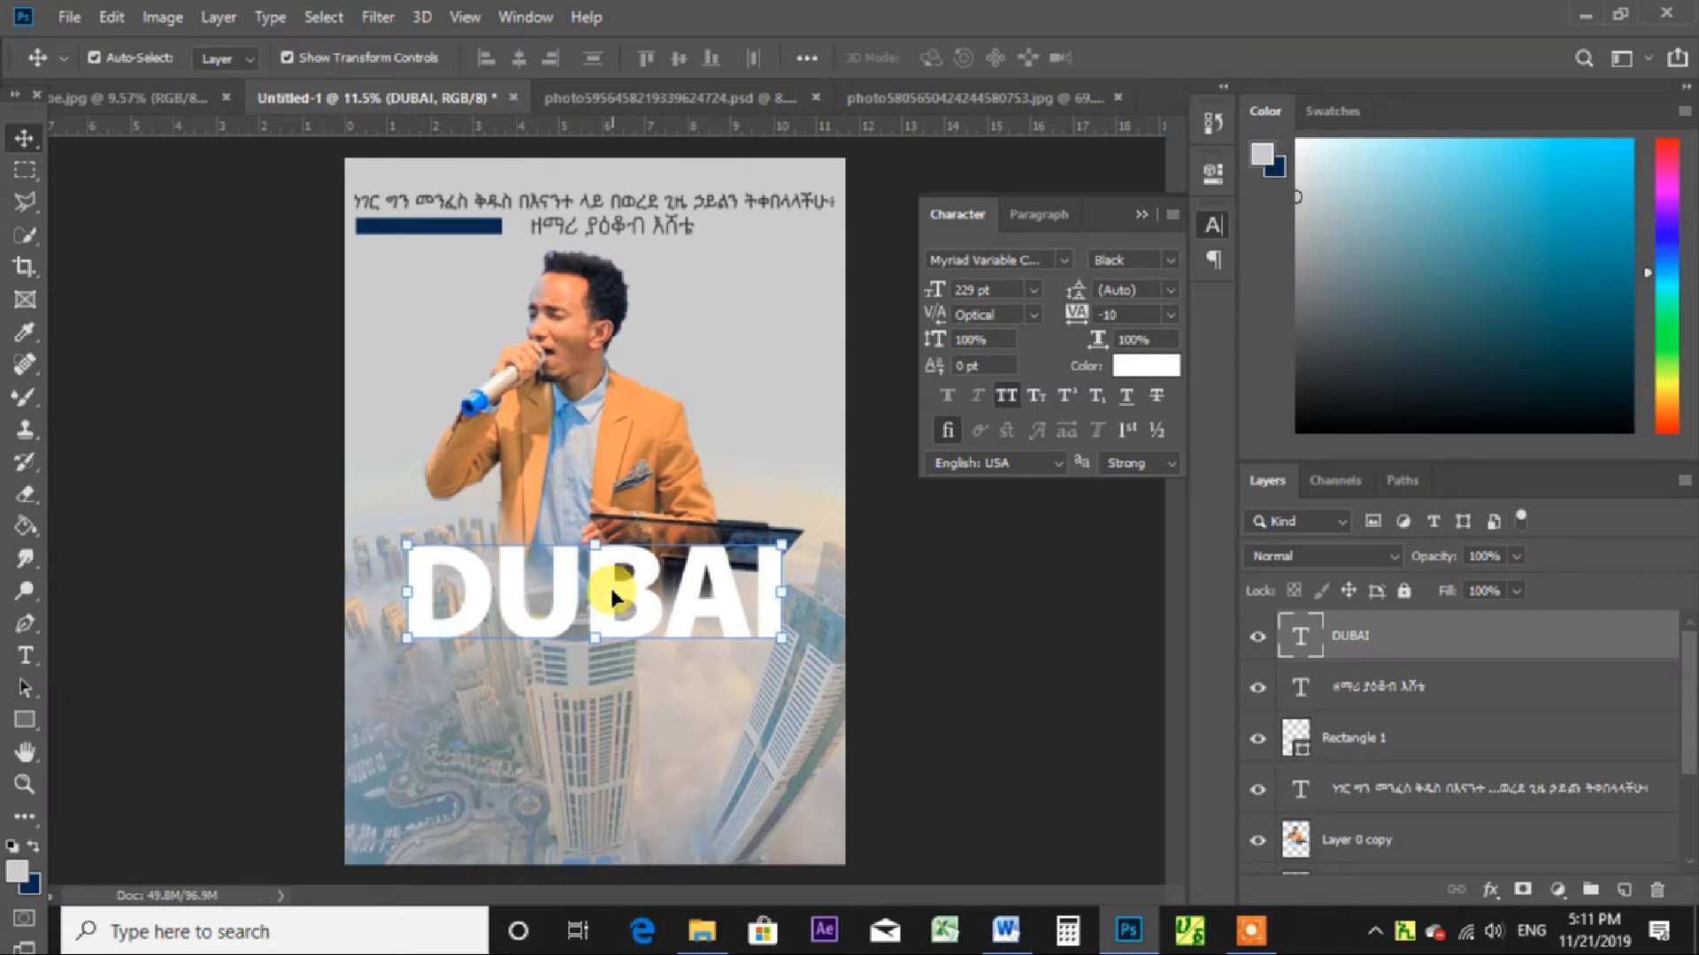
Check the title's stroke settings in the layered poster PSD and give DUBAI in Untitled-1 a 12 px outside stroke in jacket orange fea259.
{"action": "left_click", "coordinate": [665, 99]}
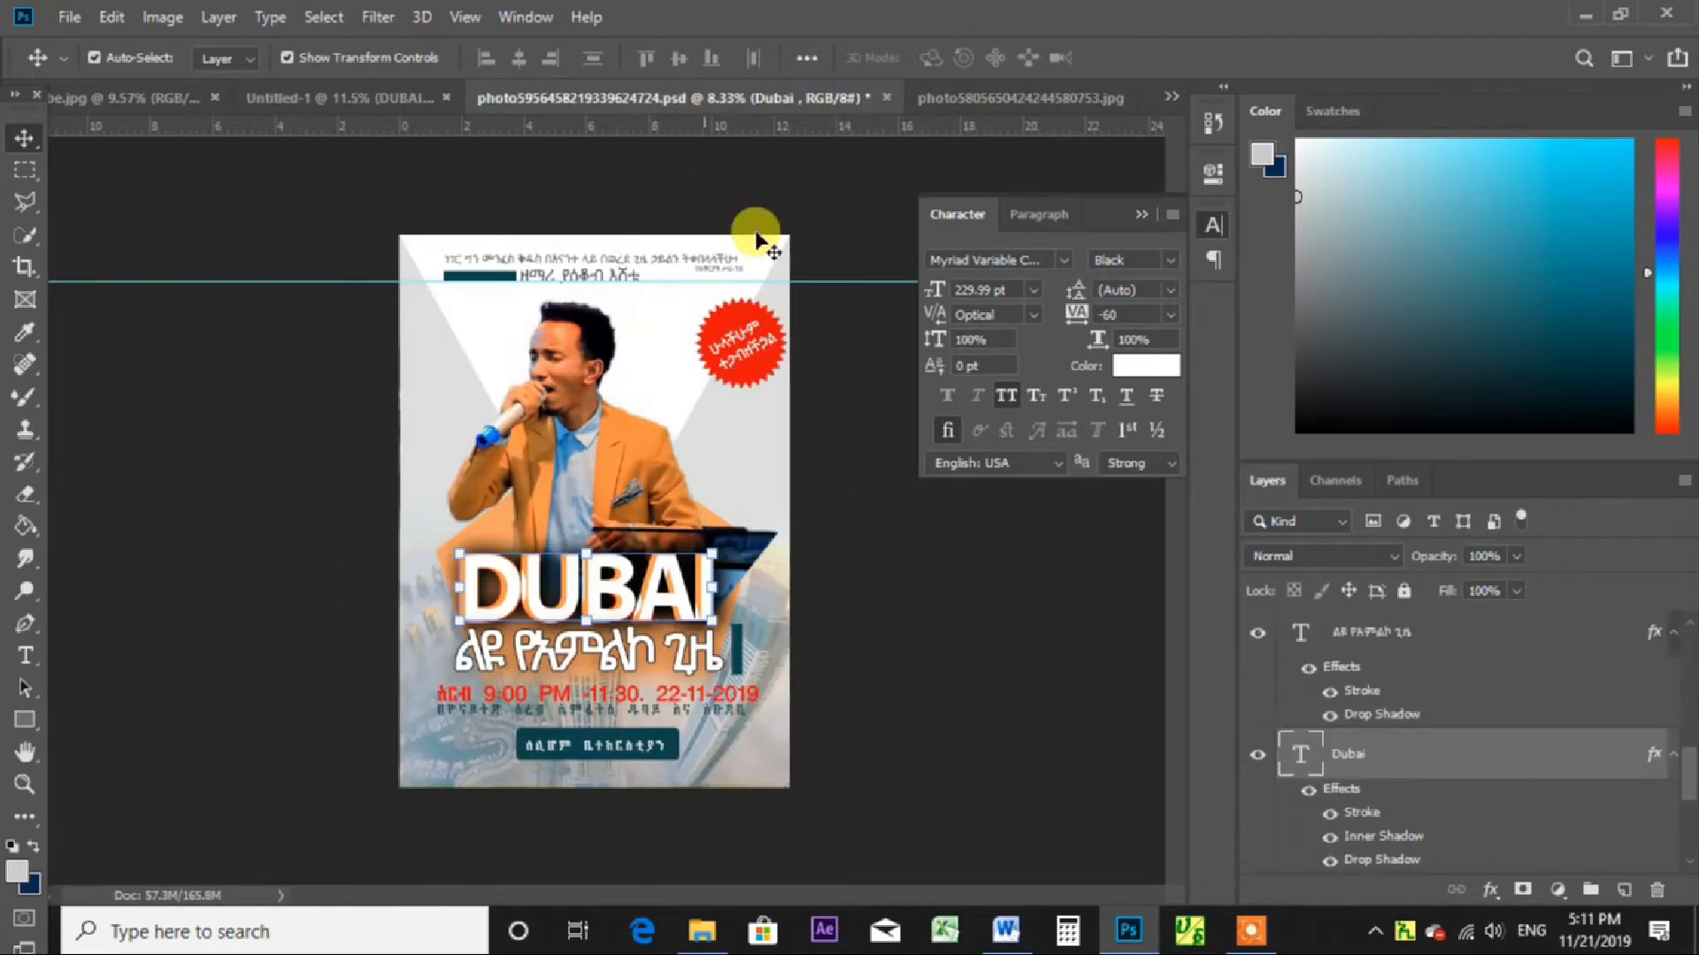
{"action": "double_click", "coordinate": [1406, 818]}
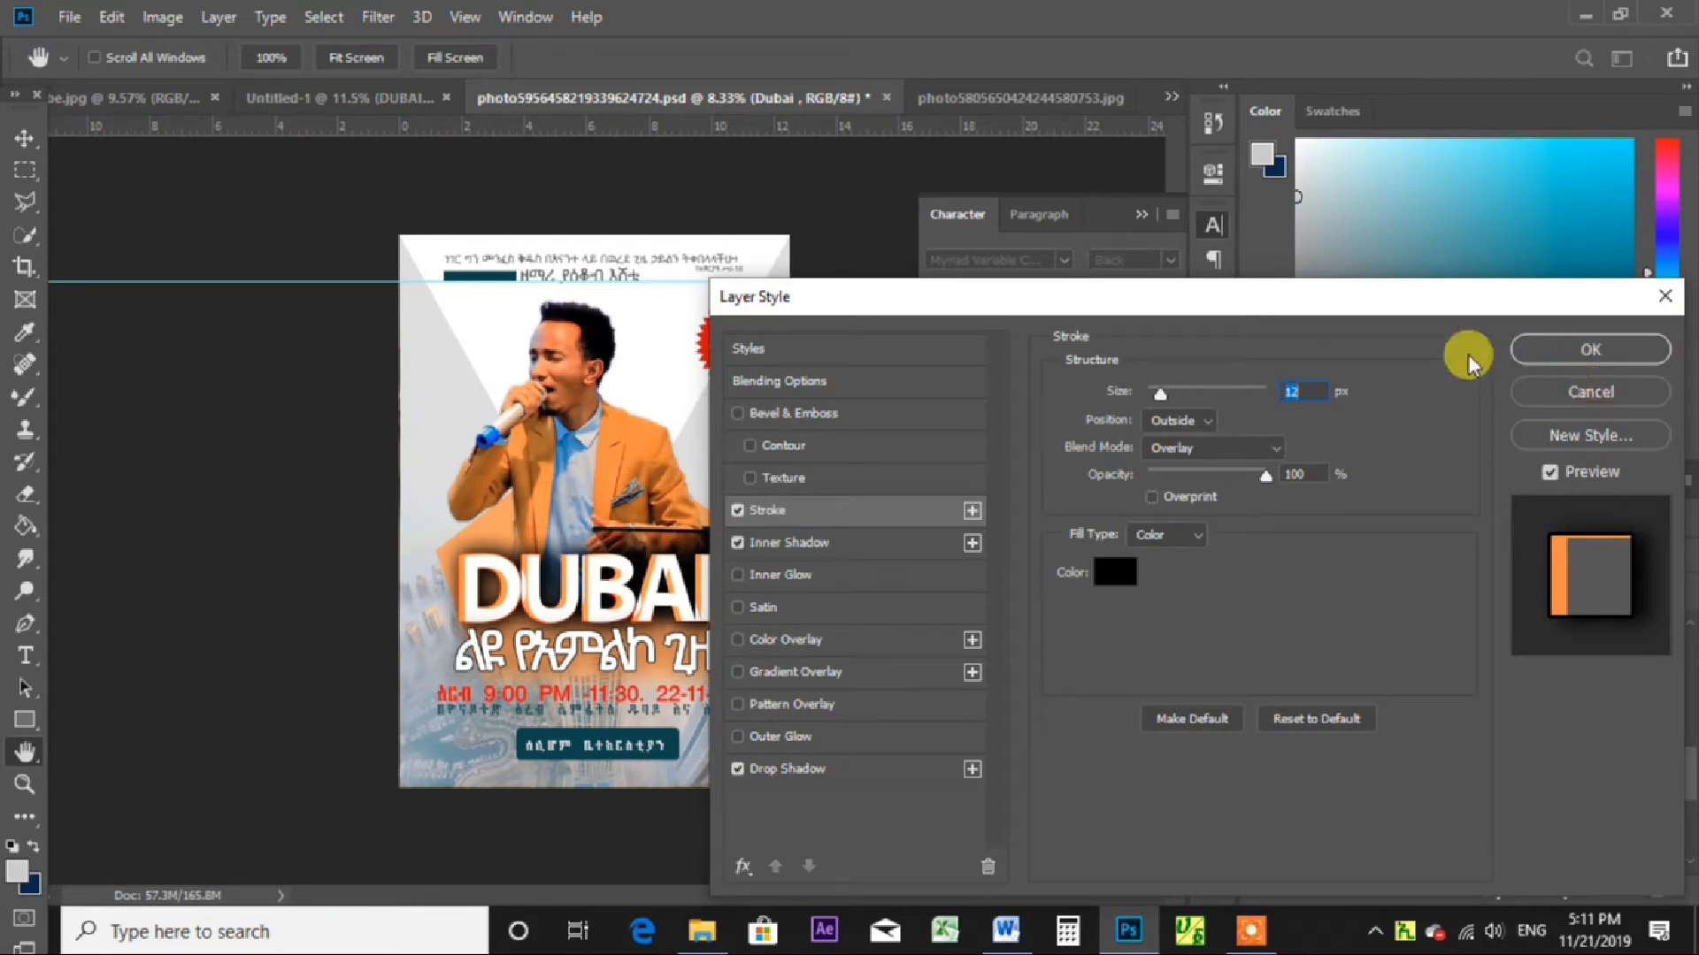
{"action": "left_click", "coordinate": [1592, 392]}
{"action": "left_click", "coordinate": [296, 99]}
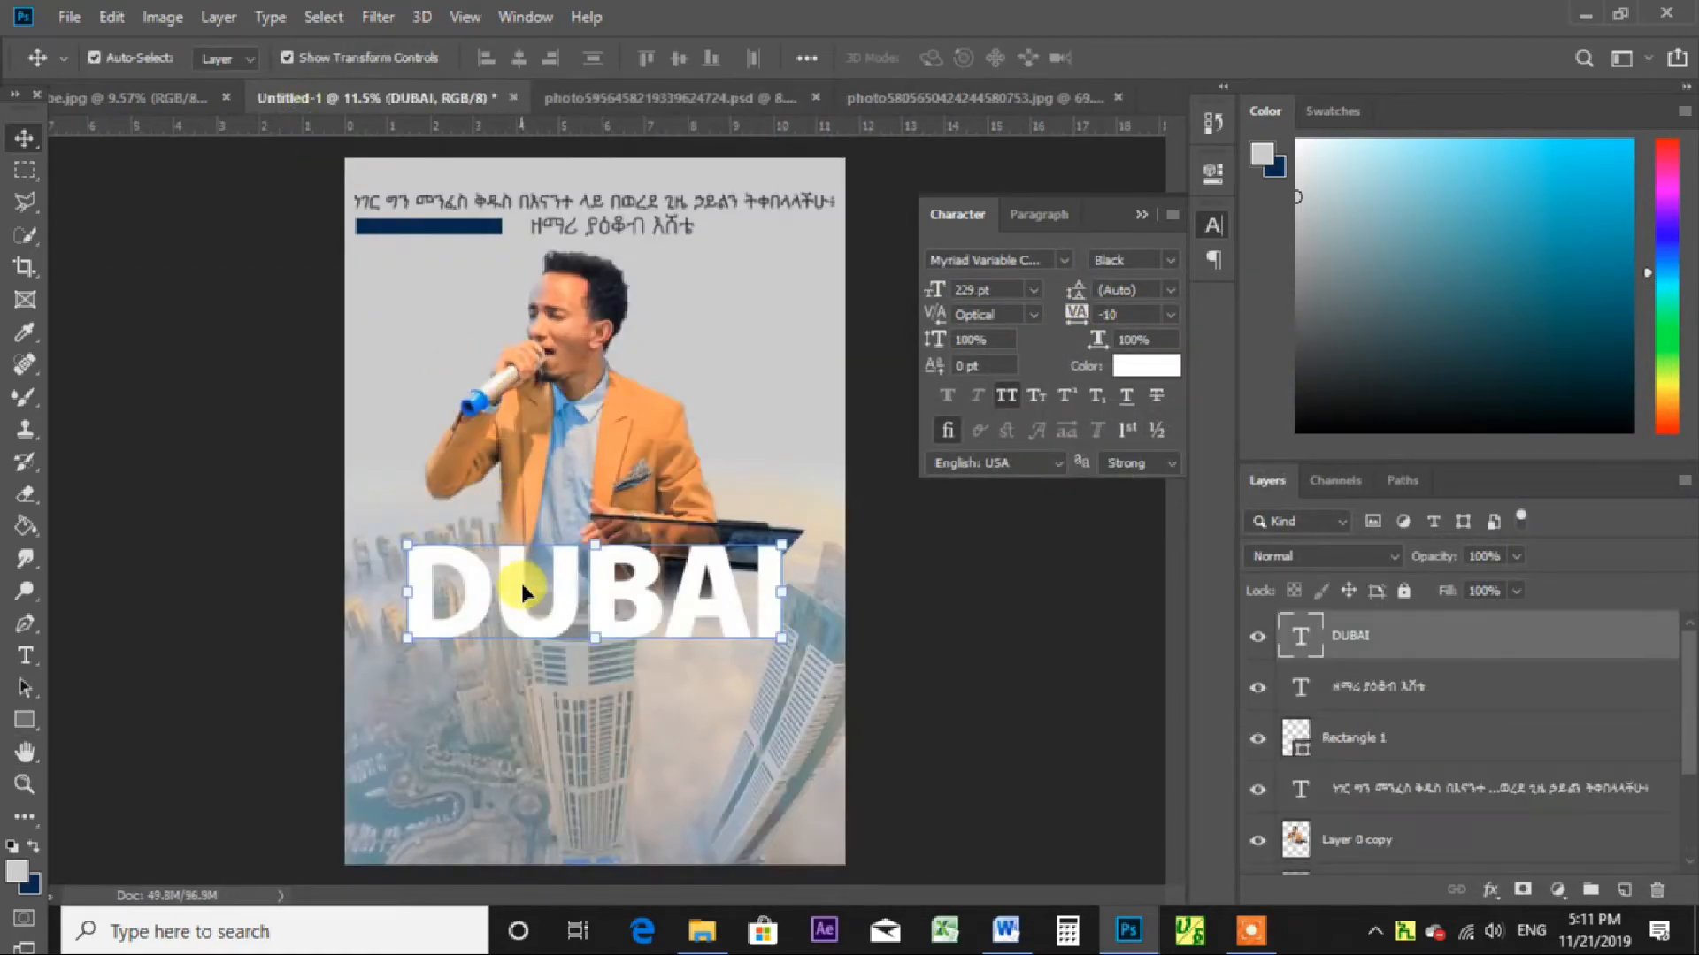
{"action": "left_click", "coordinate": [1491, 892]}
{"action": "left_click", "coordinate": [1553, 708]}
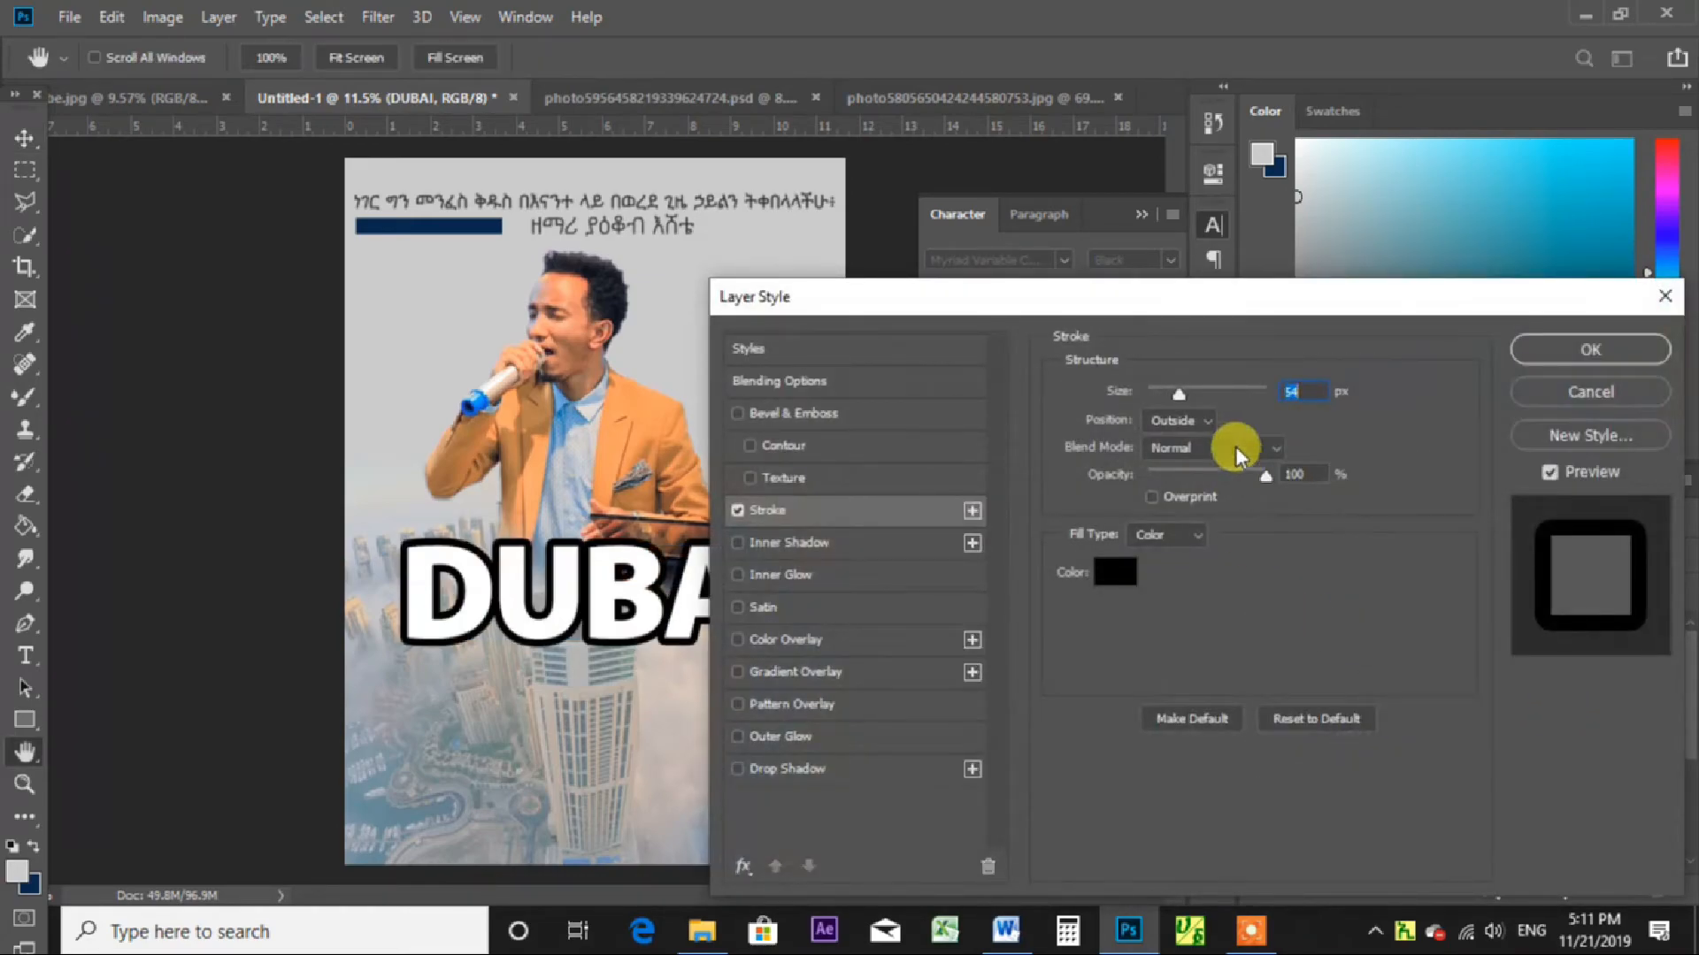
{"action": "type", "text": "12"}
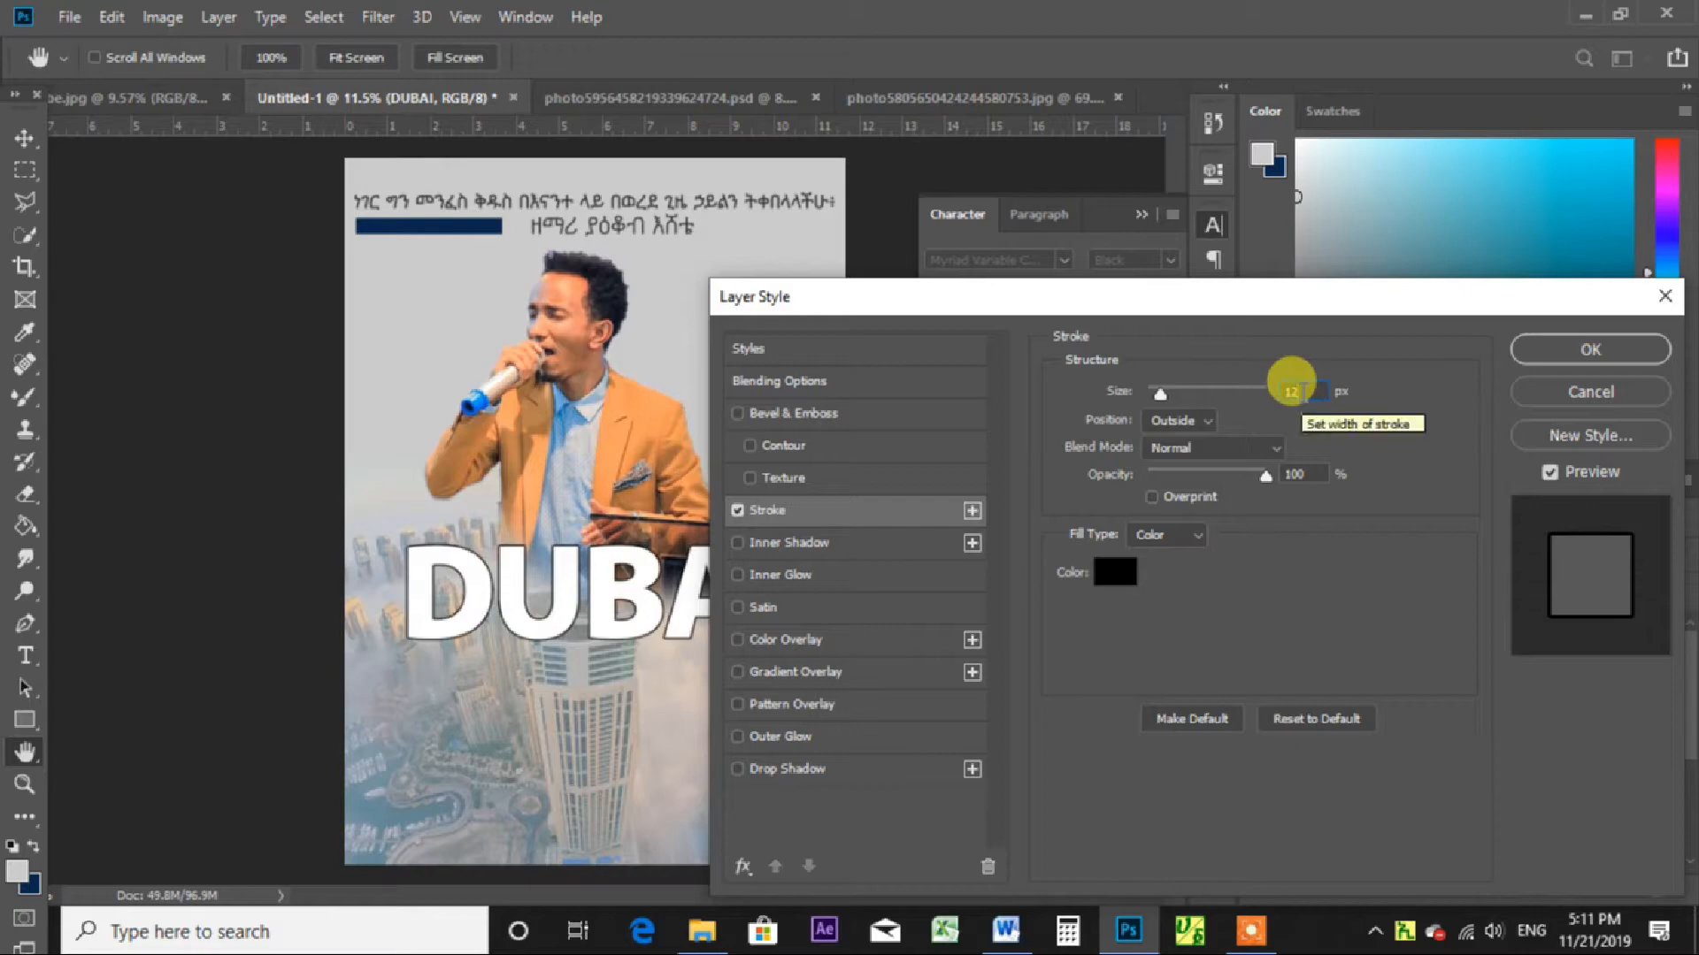
{"action": "left_click", "coordinate": [1113, 571]}
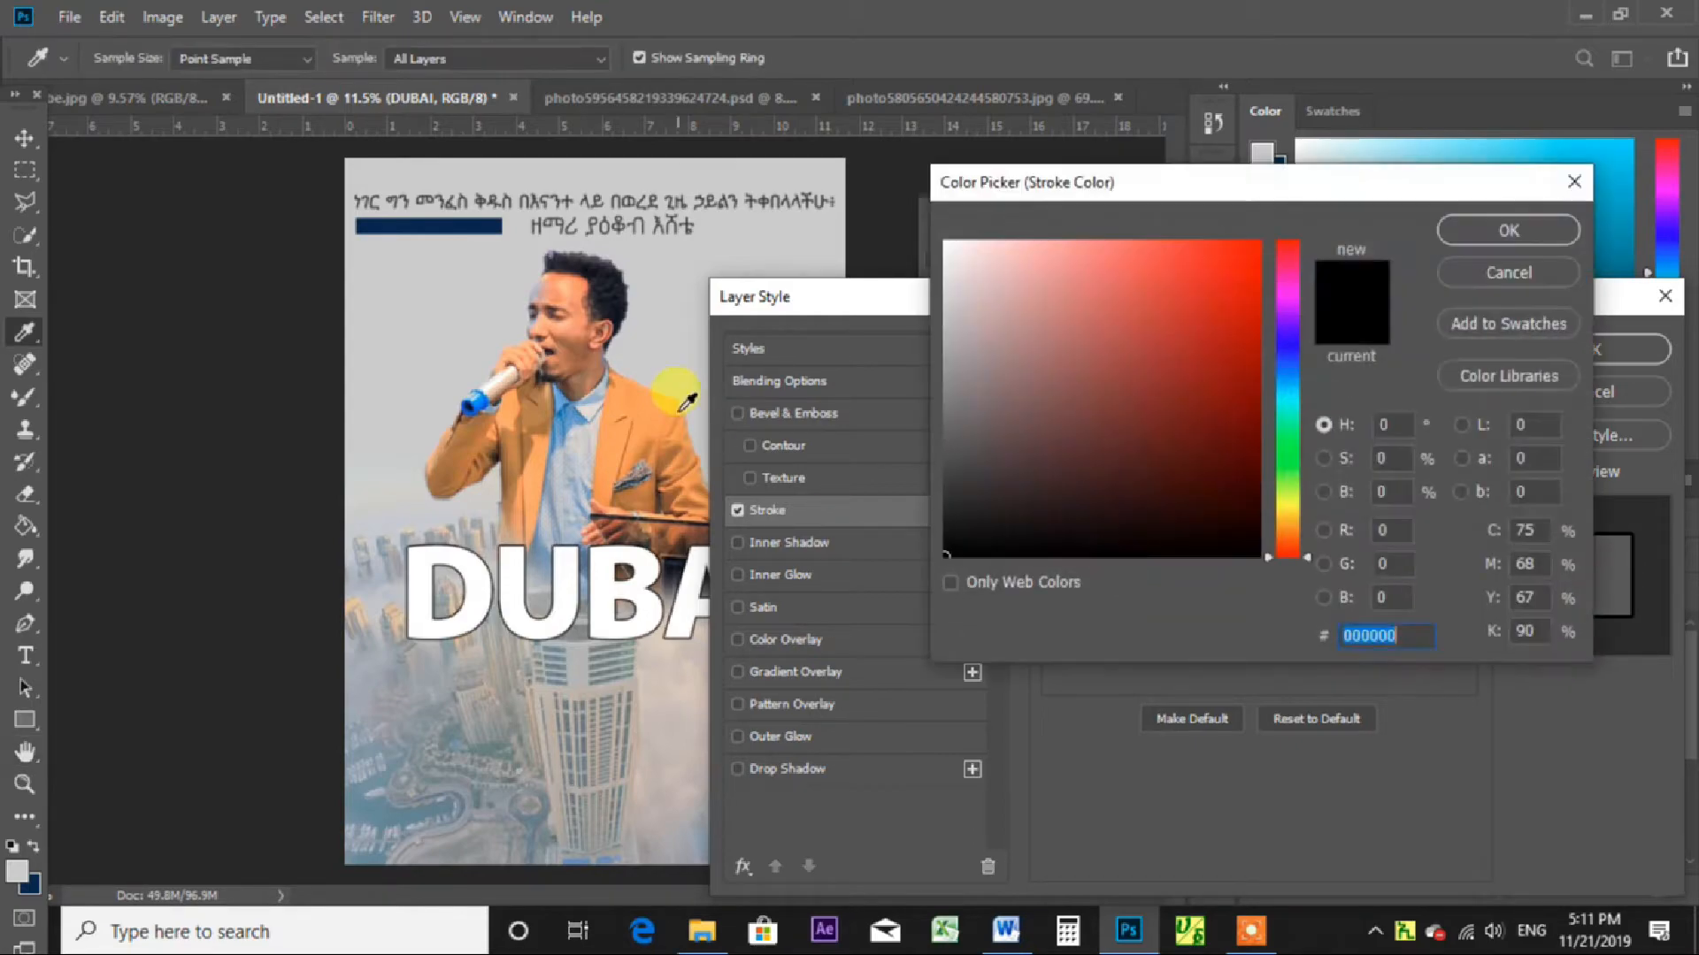
{"action": "left_click", "coordinate": [665, 405]}
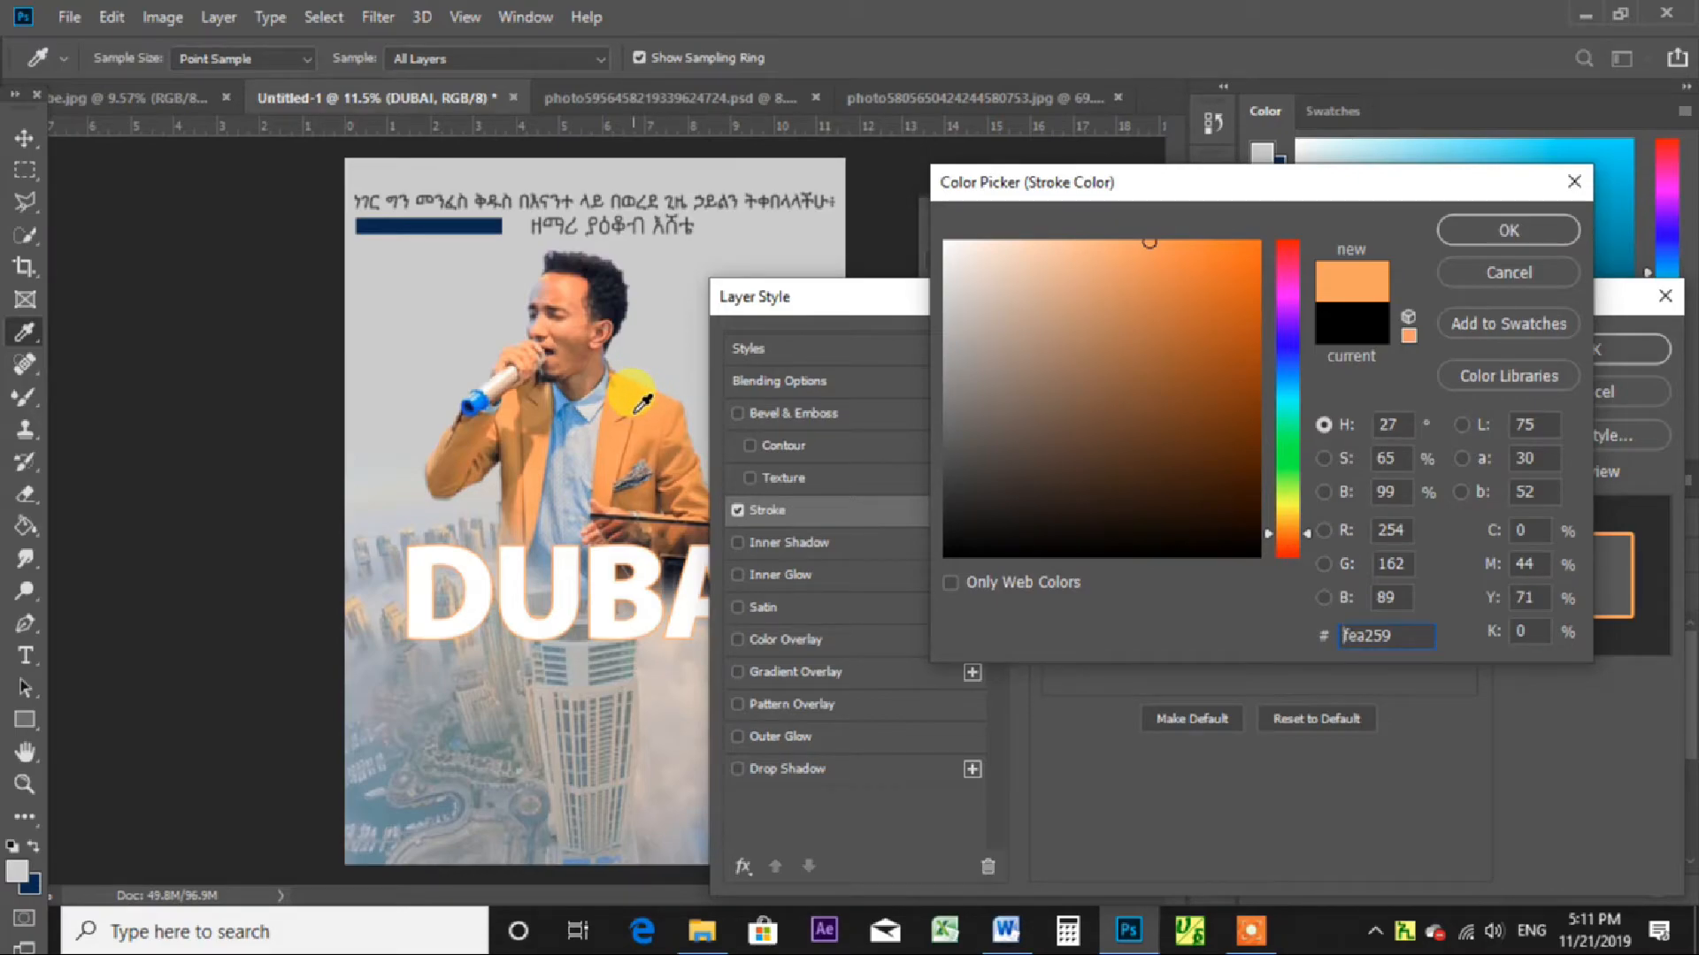
{"action": "left_click", "coordinate": [1511, 232]}
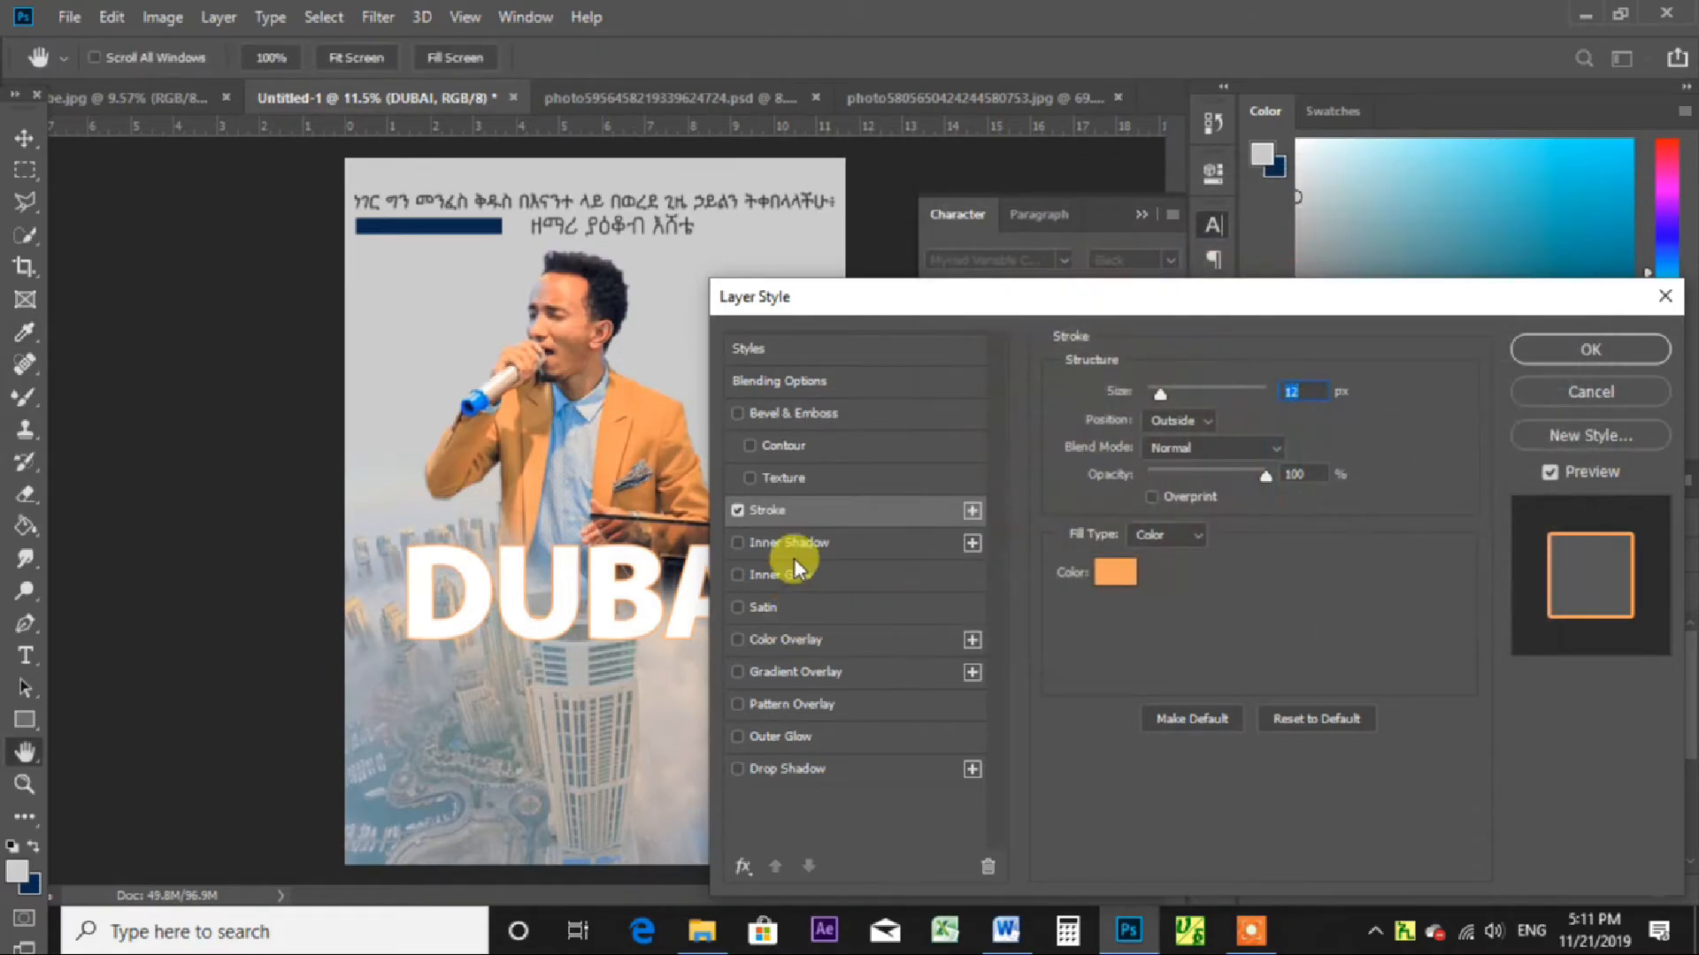
{"action": "left_click", "coordinate": [738, 543]}
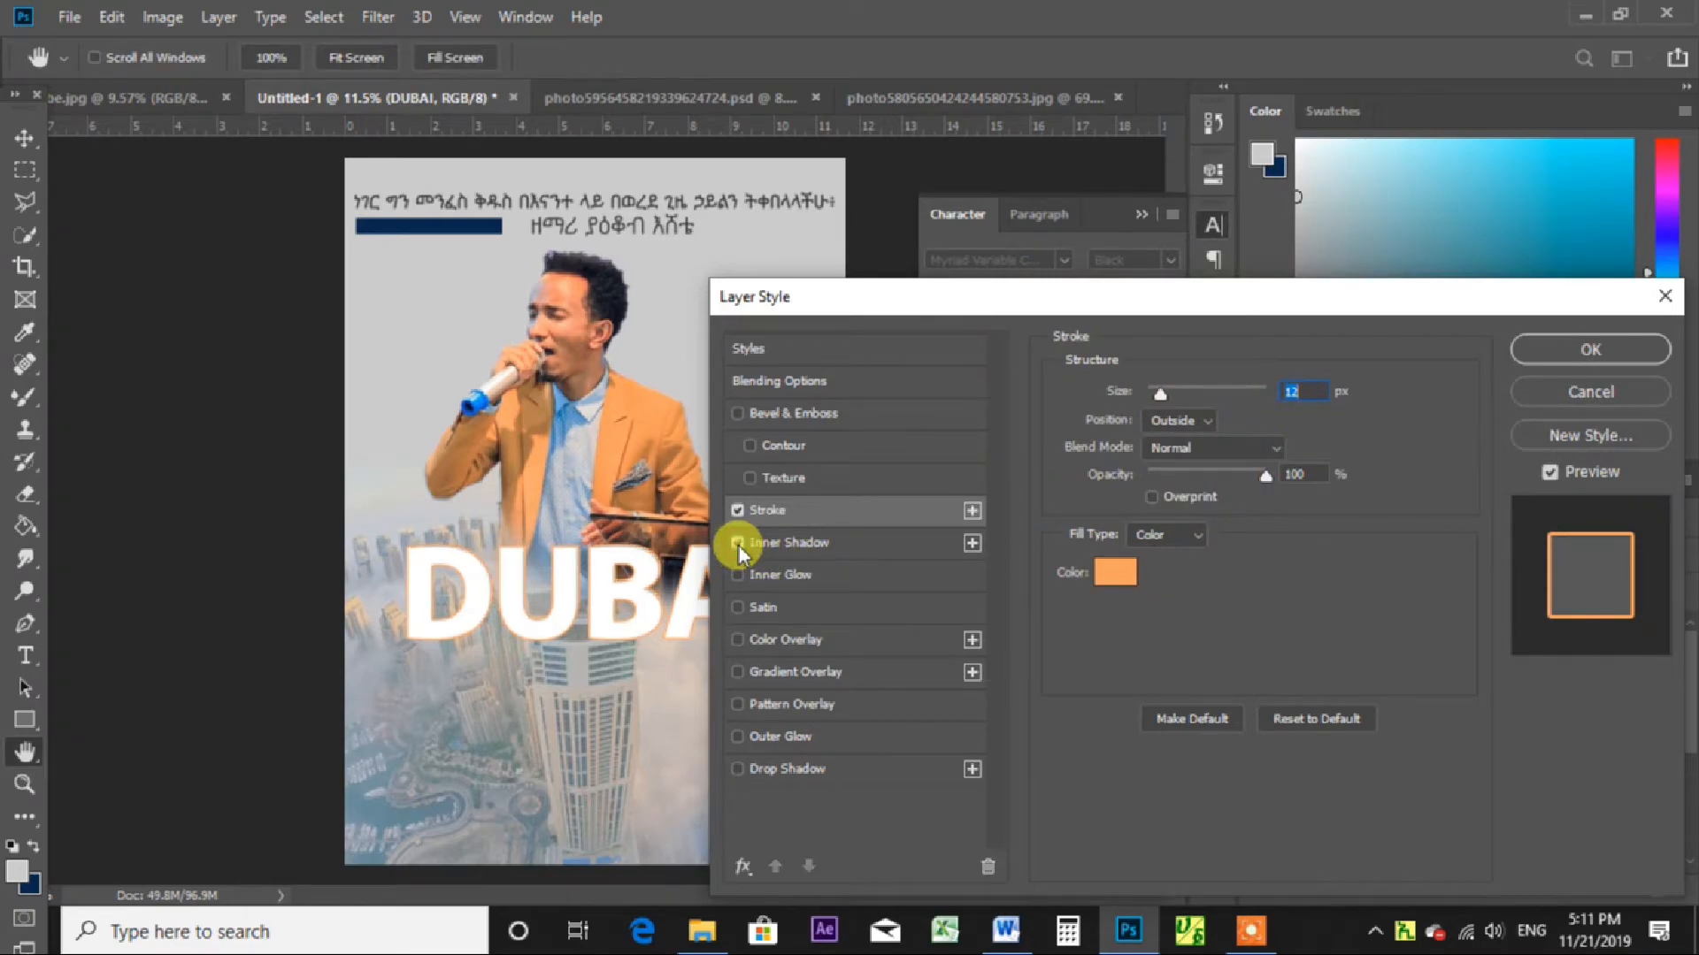
{"action": "left_click", "coordinate": [784, 544]}
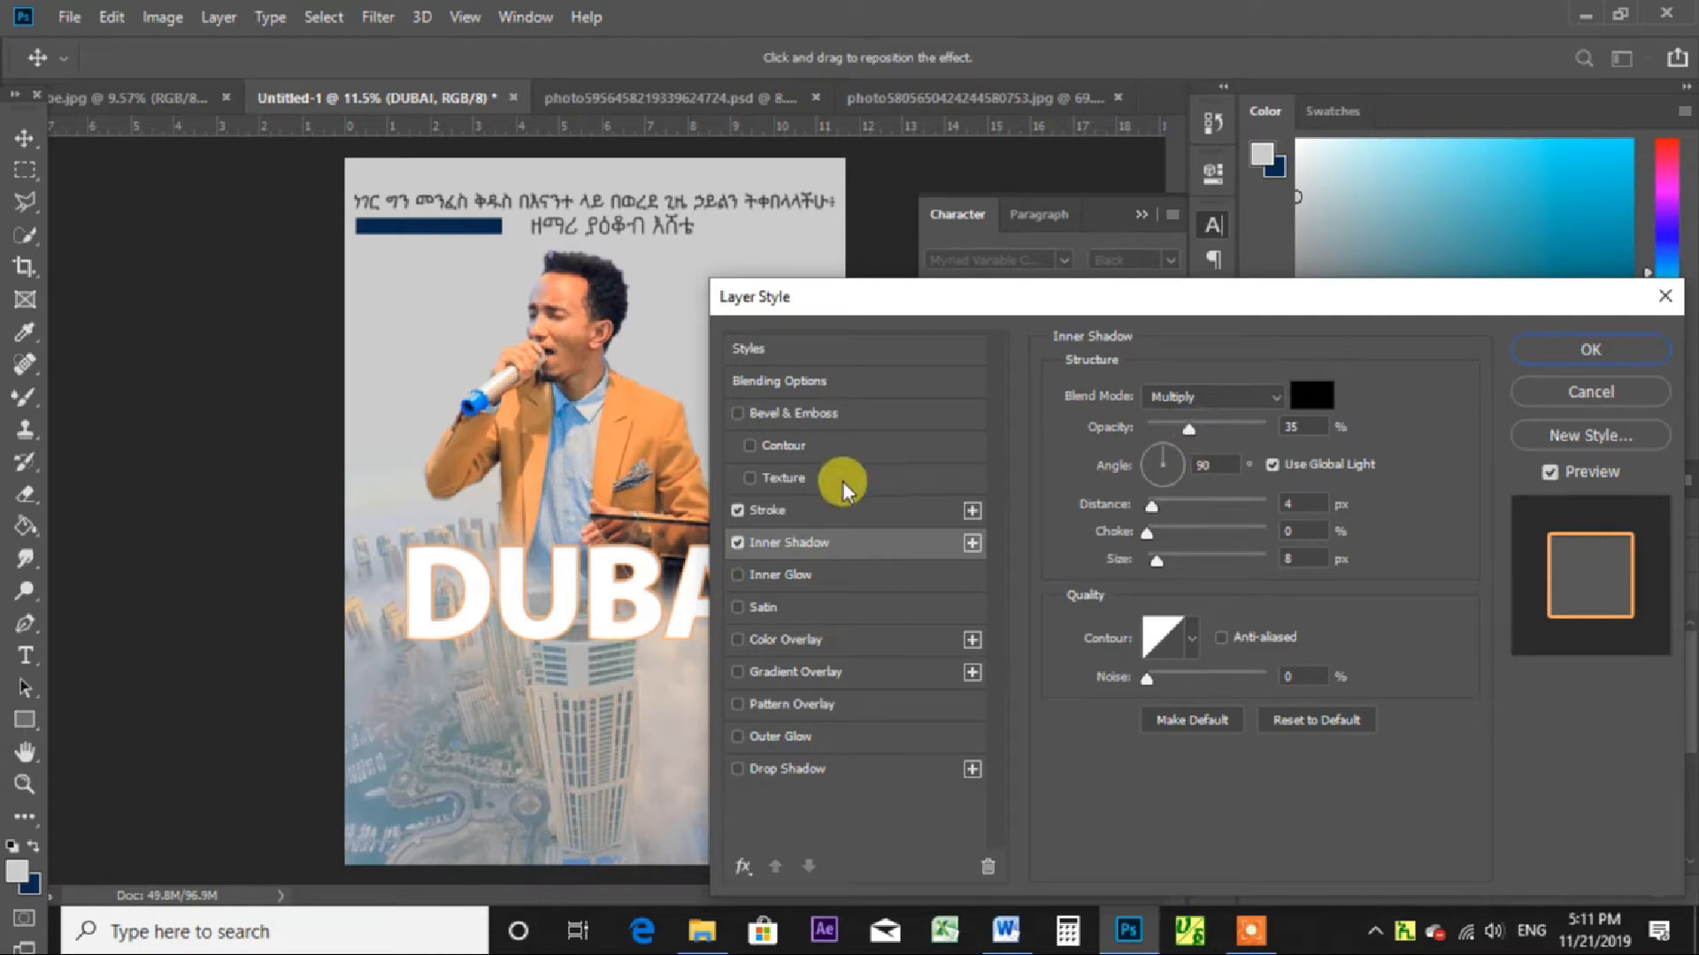
{"action": "left_click", "coordinate": [825, 512]}
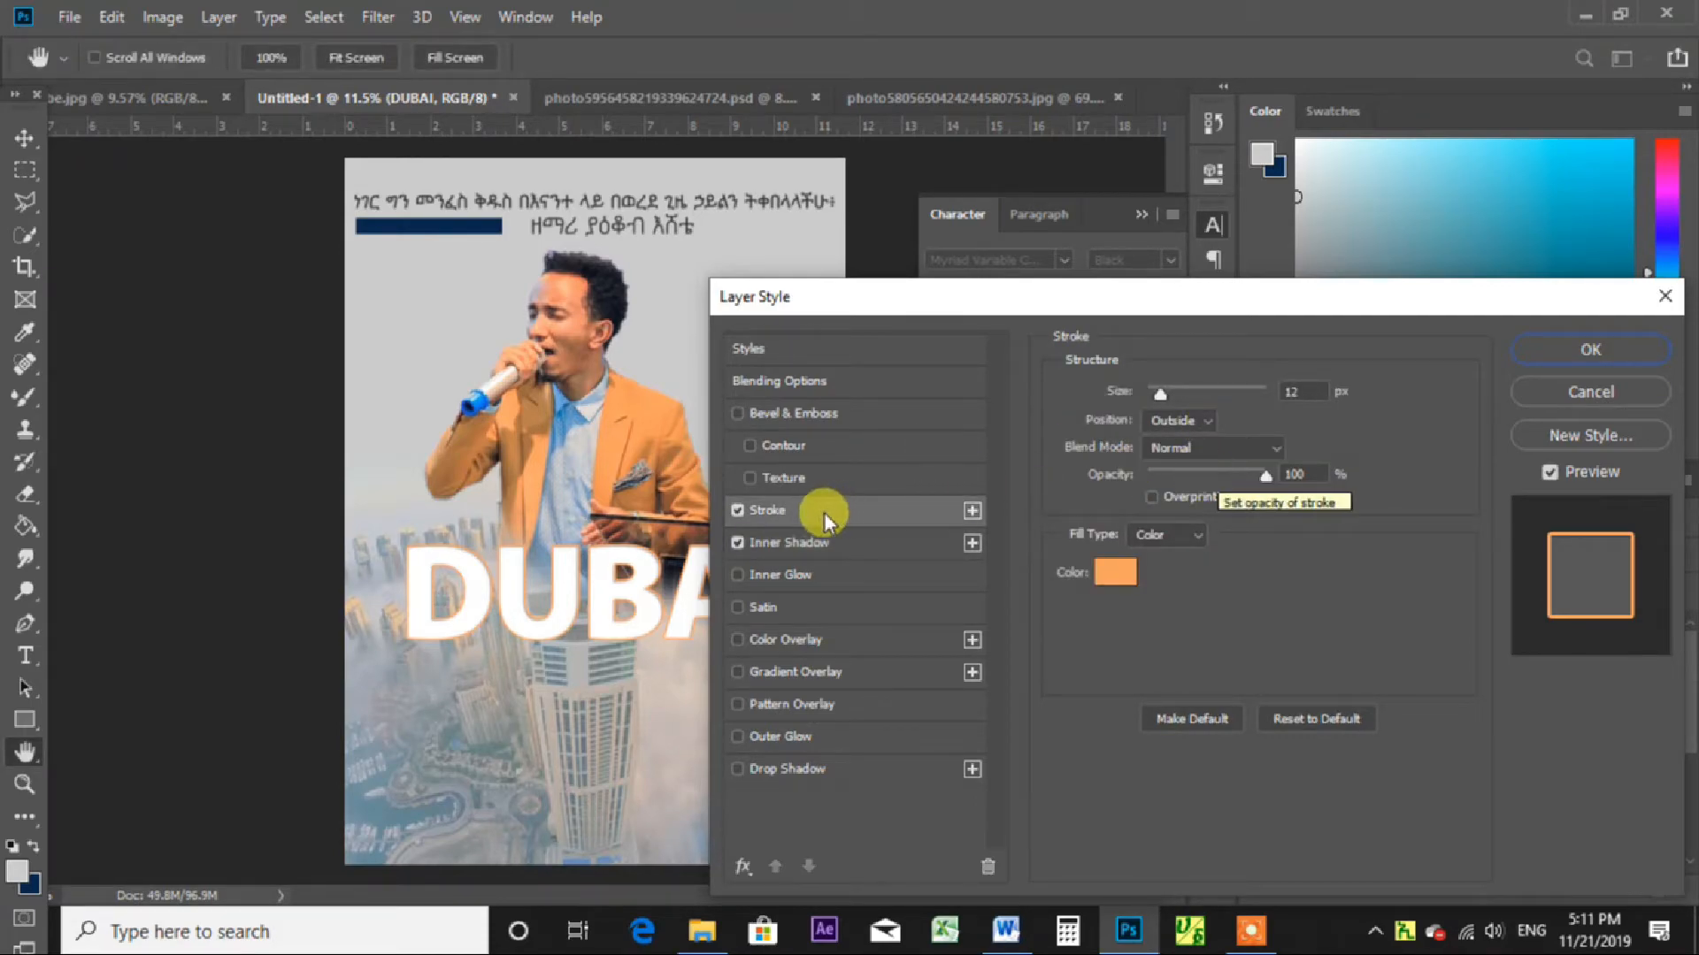
{"action": "left_click", "coordinate": [779, 542]}
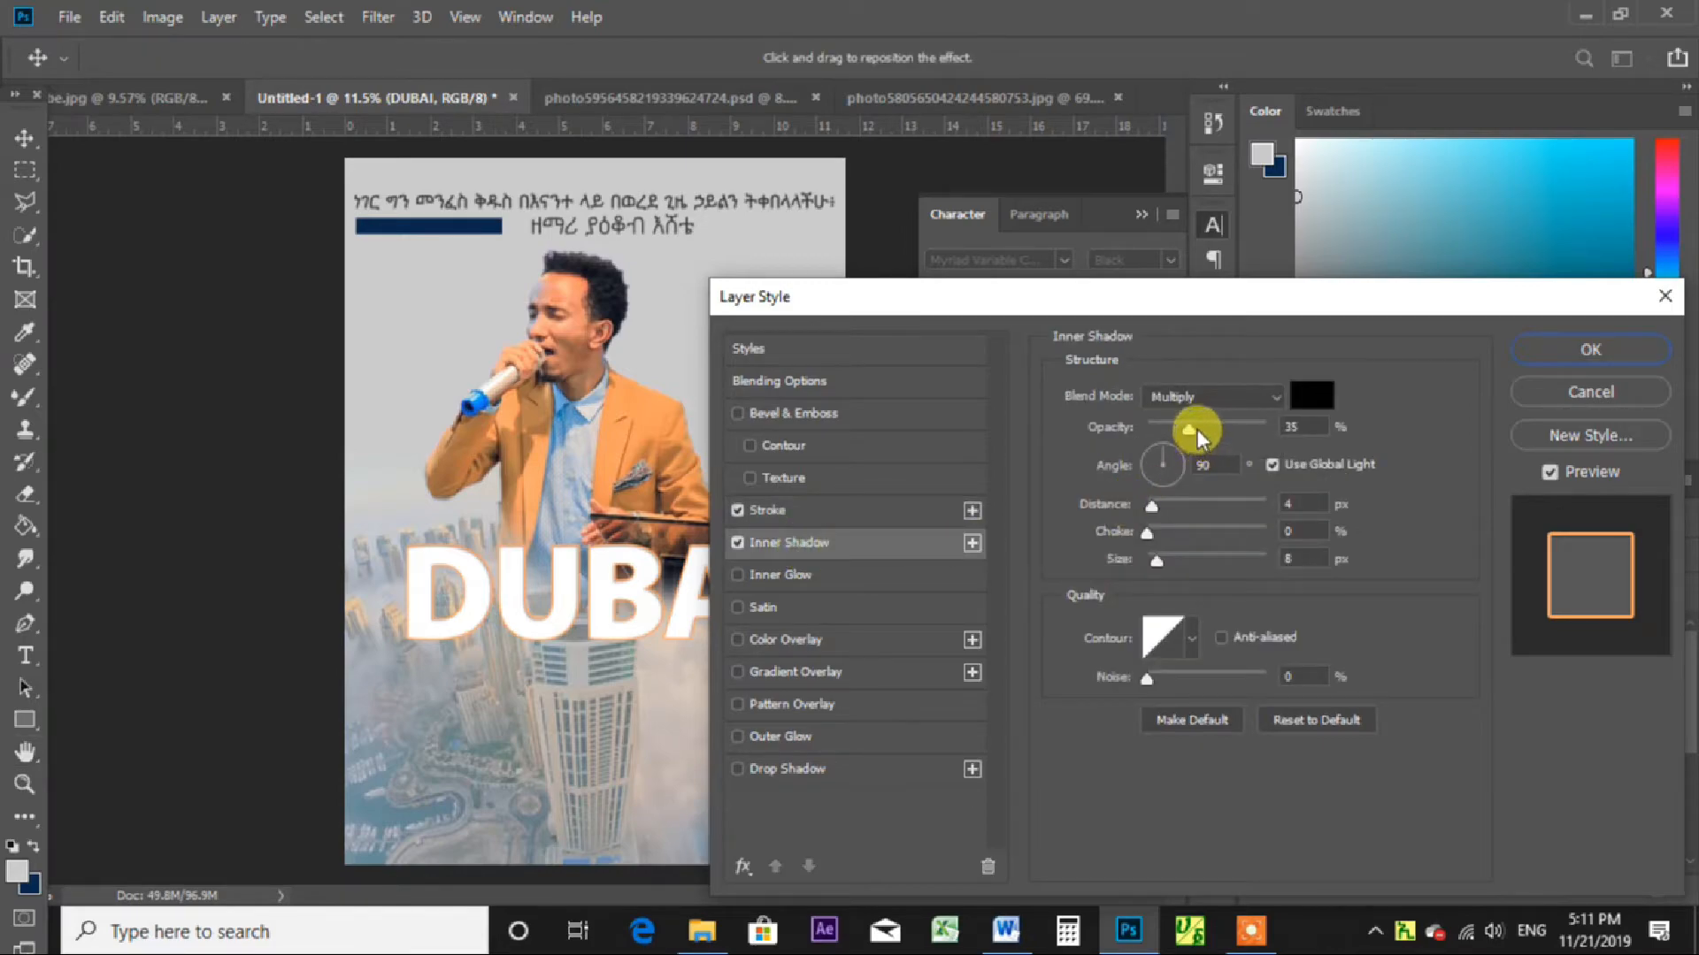
{"action": "left_click_drag", "start_coordinate": [1198, 434], "coordinate": [1337, 436]}
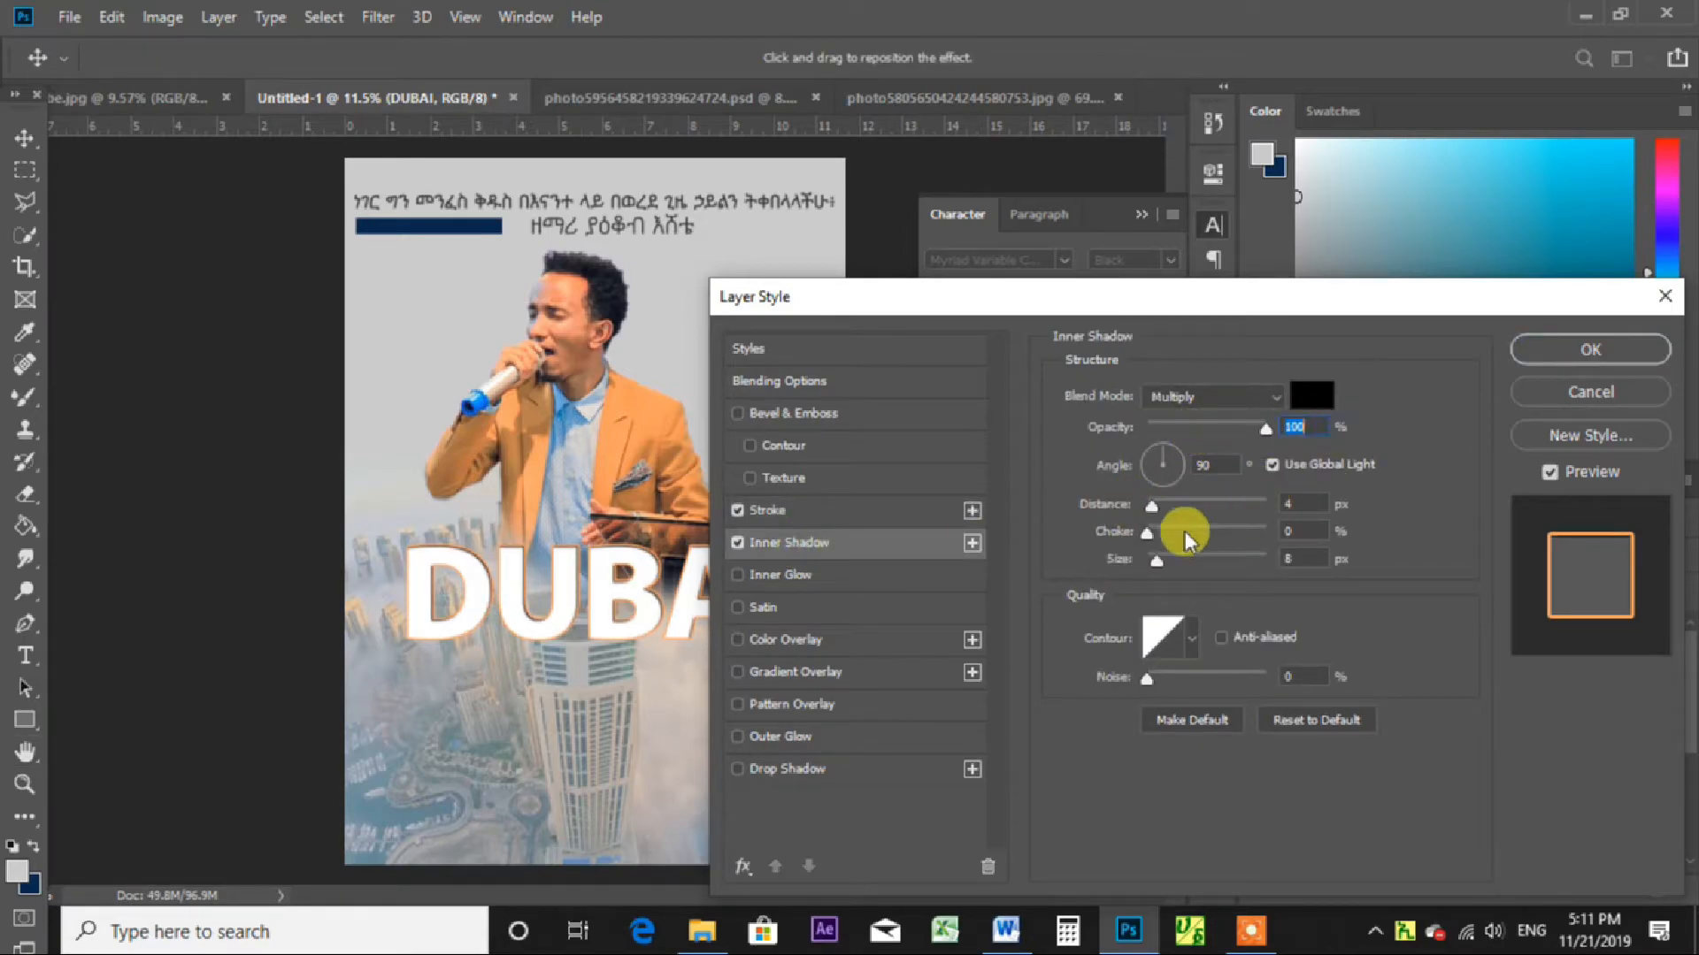
{"action": "left_click_drag", "start_coordinate": [1151, 505], "coordinate": [1196, 569]}
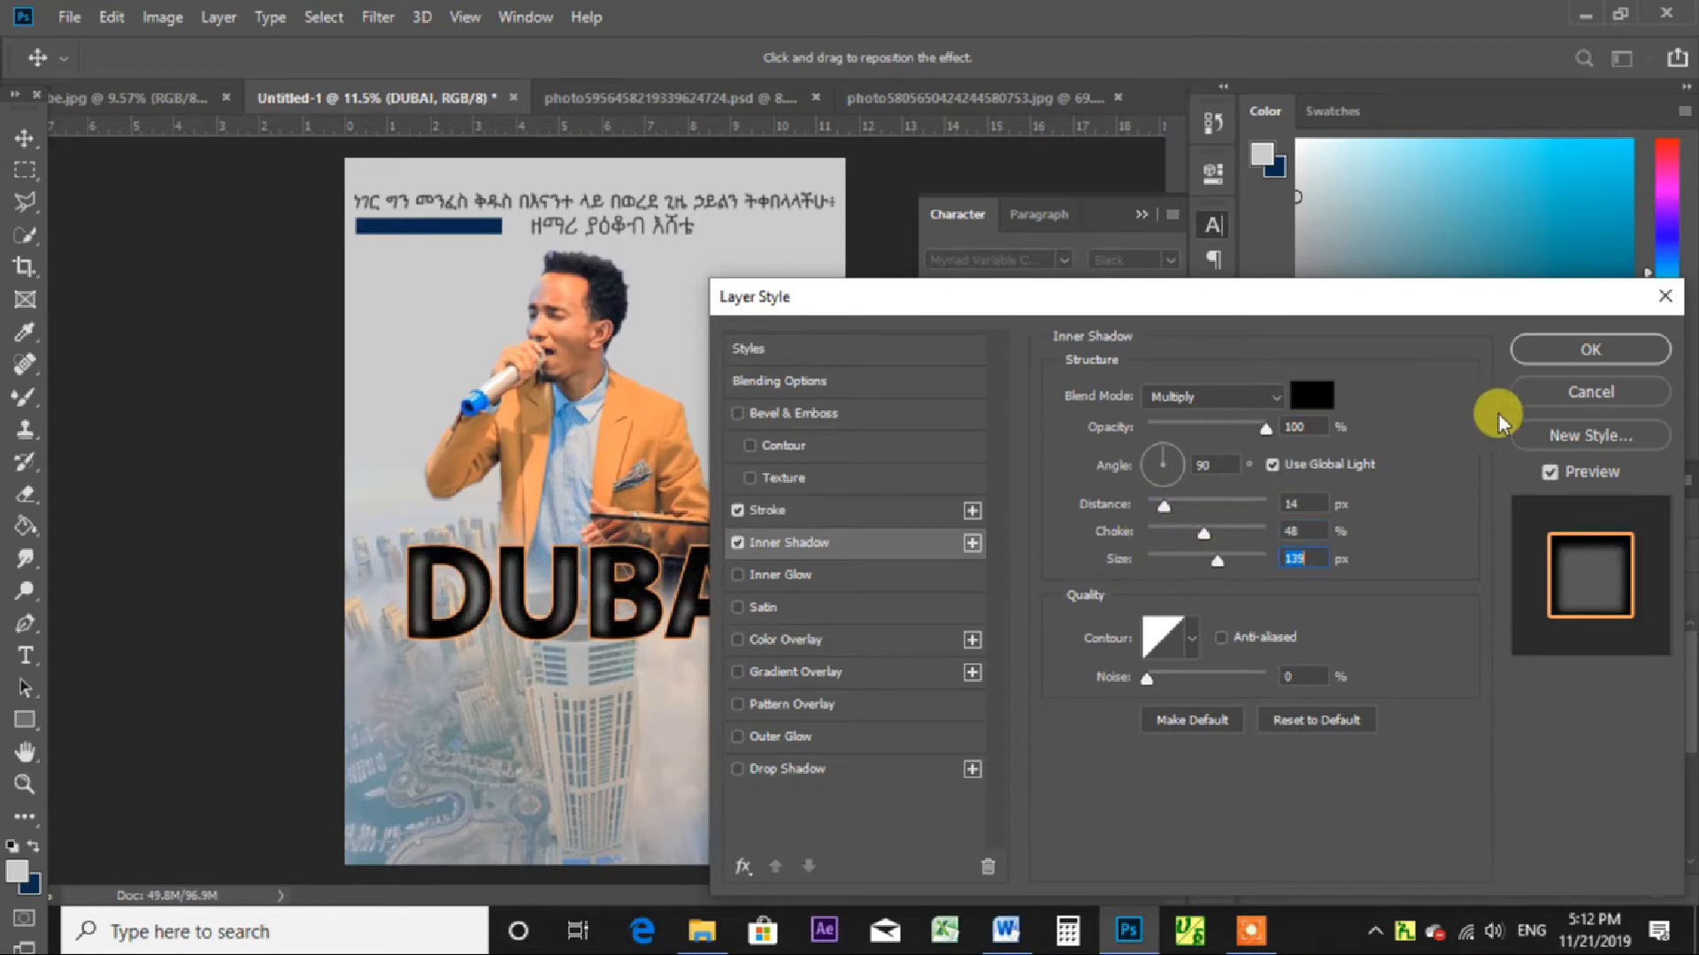
{"action": "left_click", "coordinate": [1579, 392]}
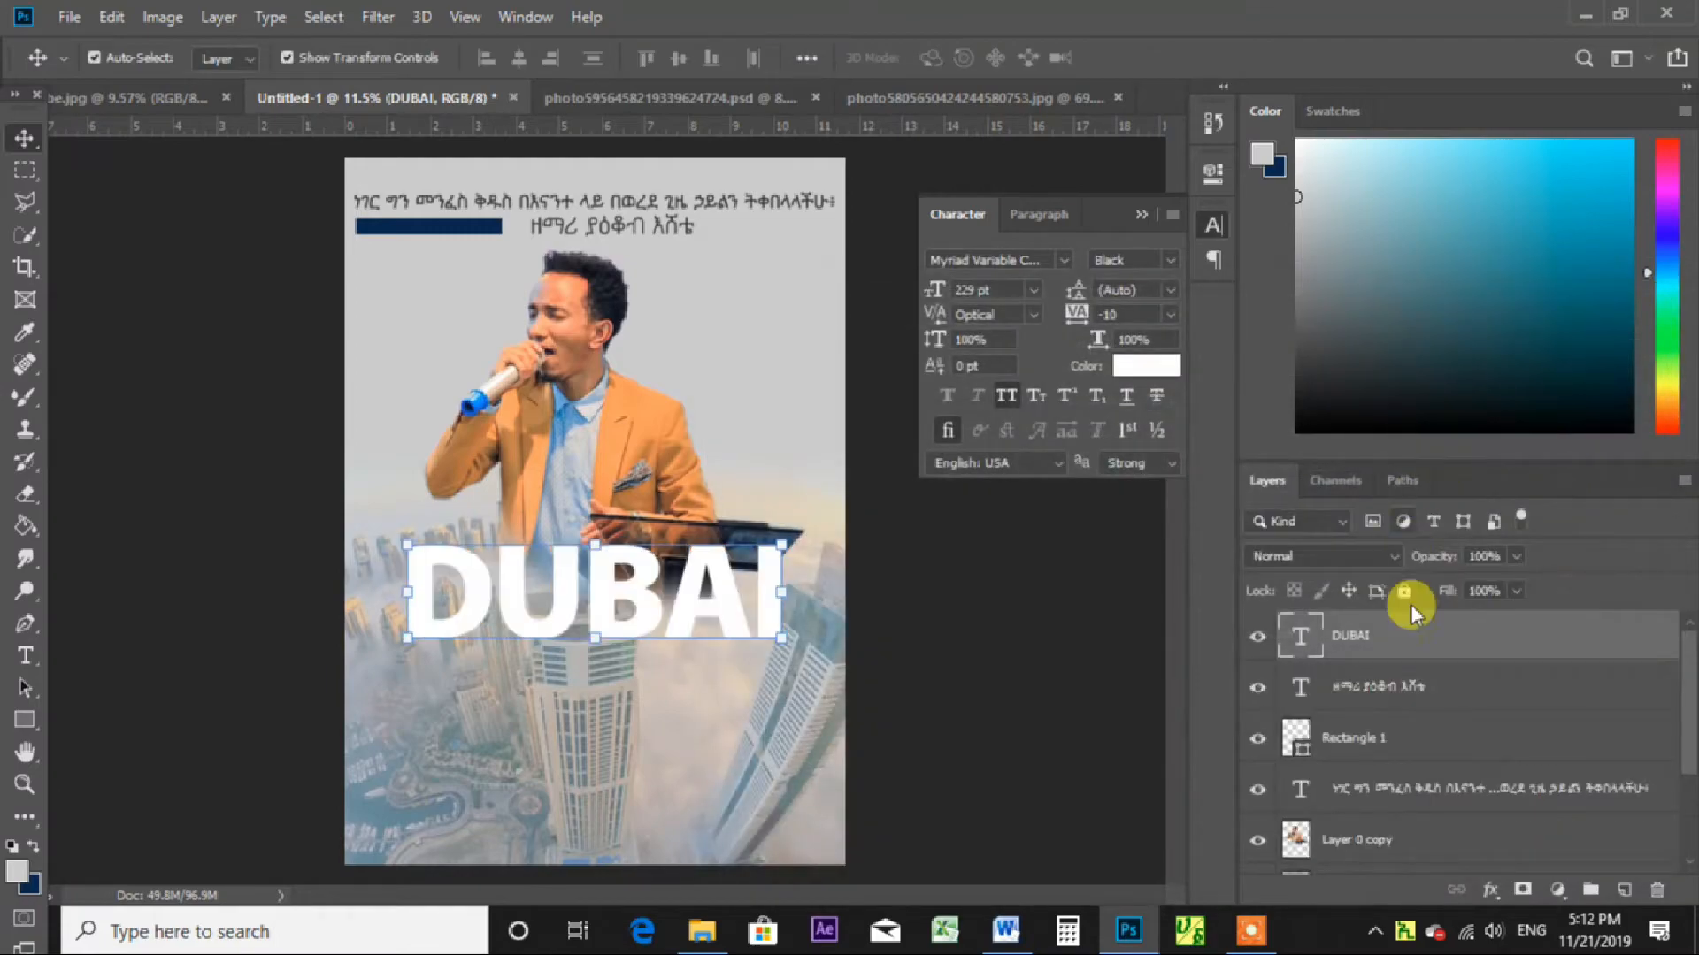
Check the Dubai title's inner shadow settings, including its angle, in the layered poster PSD.
{"action": "left_click", "coordinate": [641, 102]}
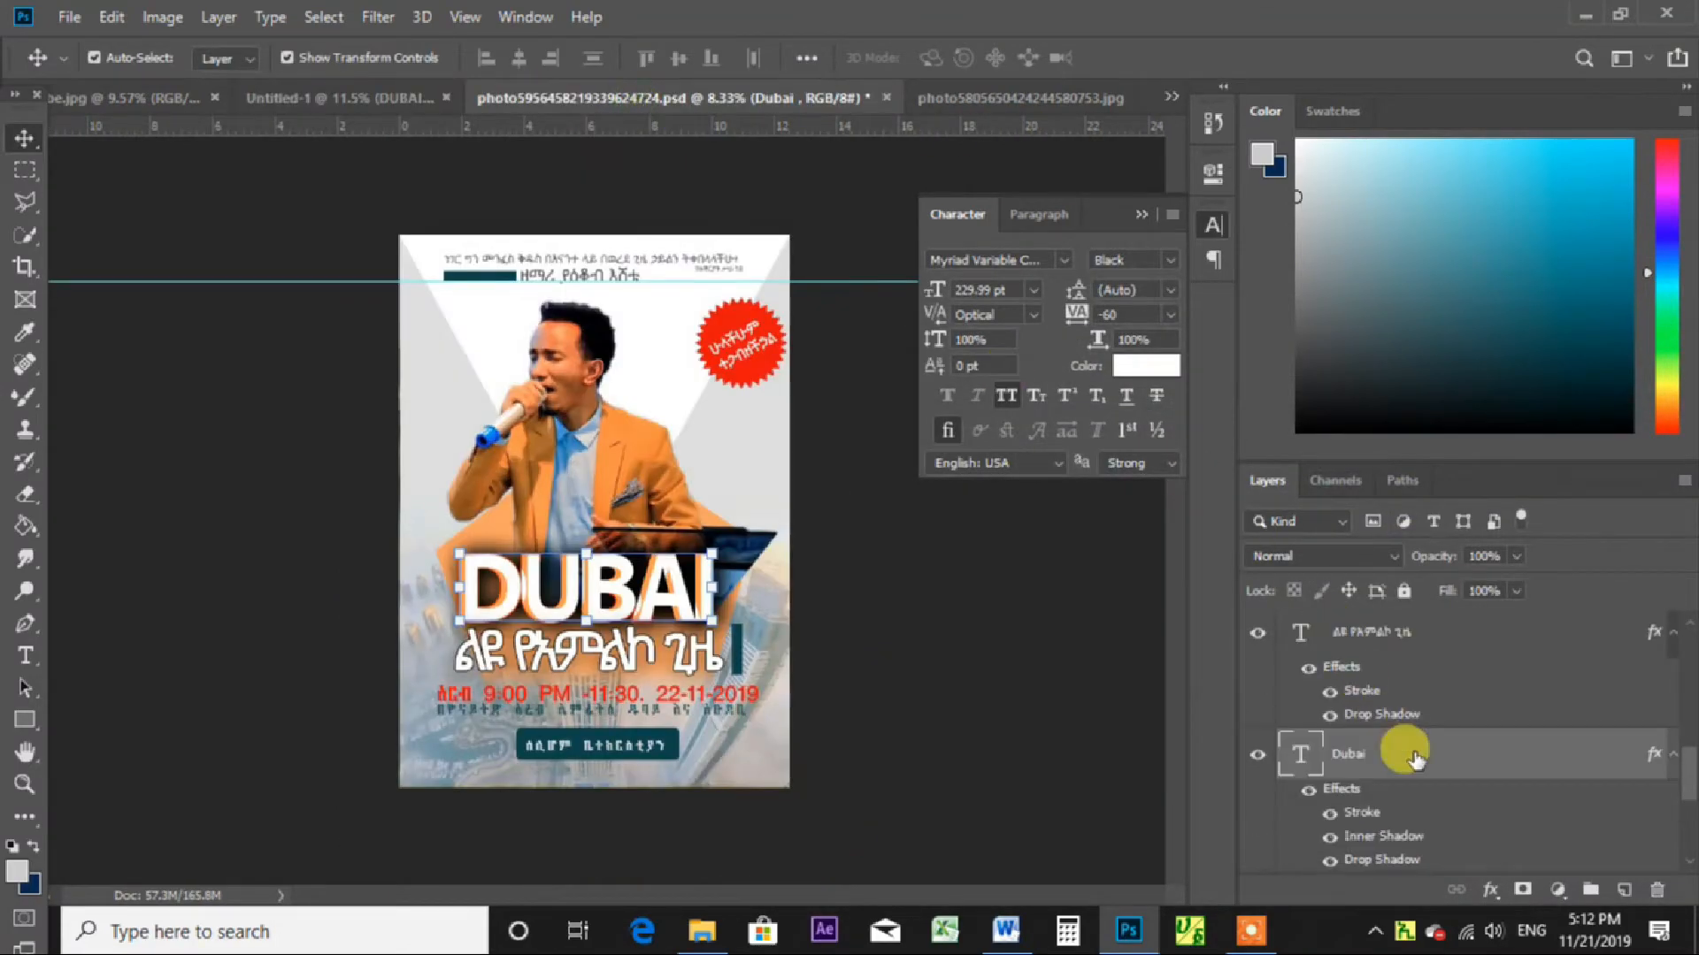
{"action": "double_click", "coordinate": [1424, 841]}
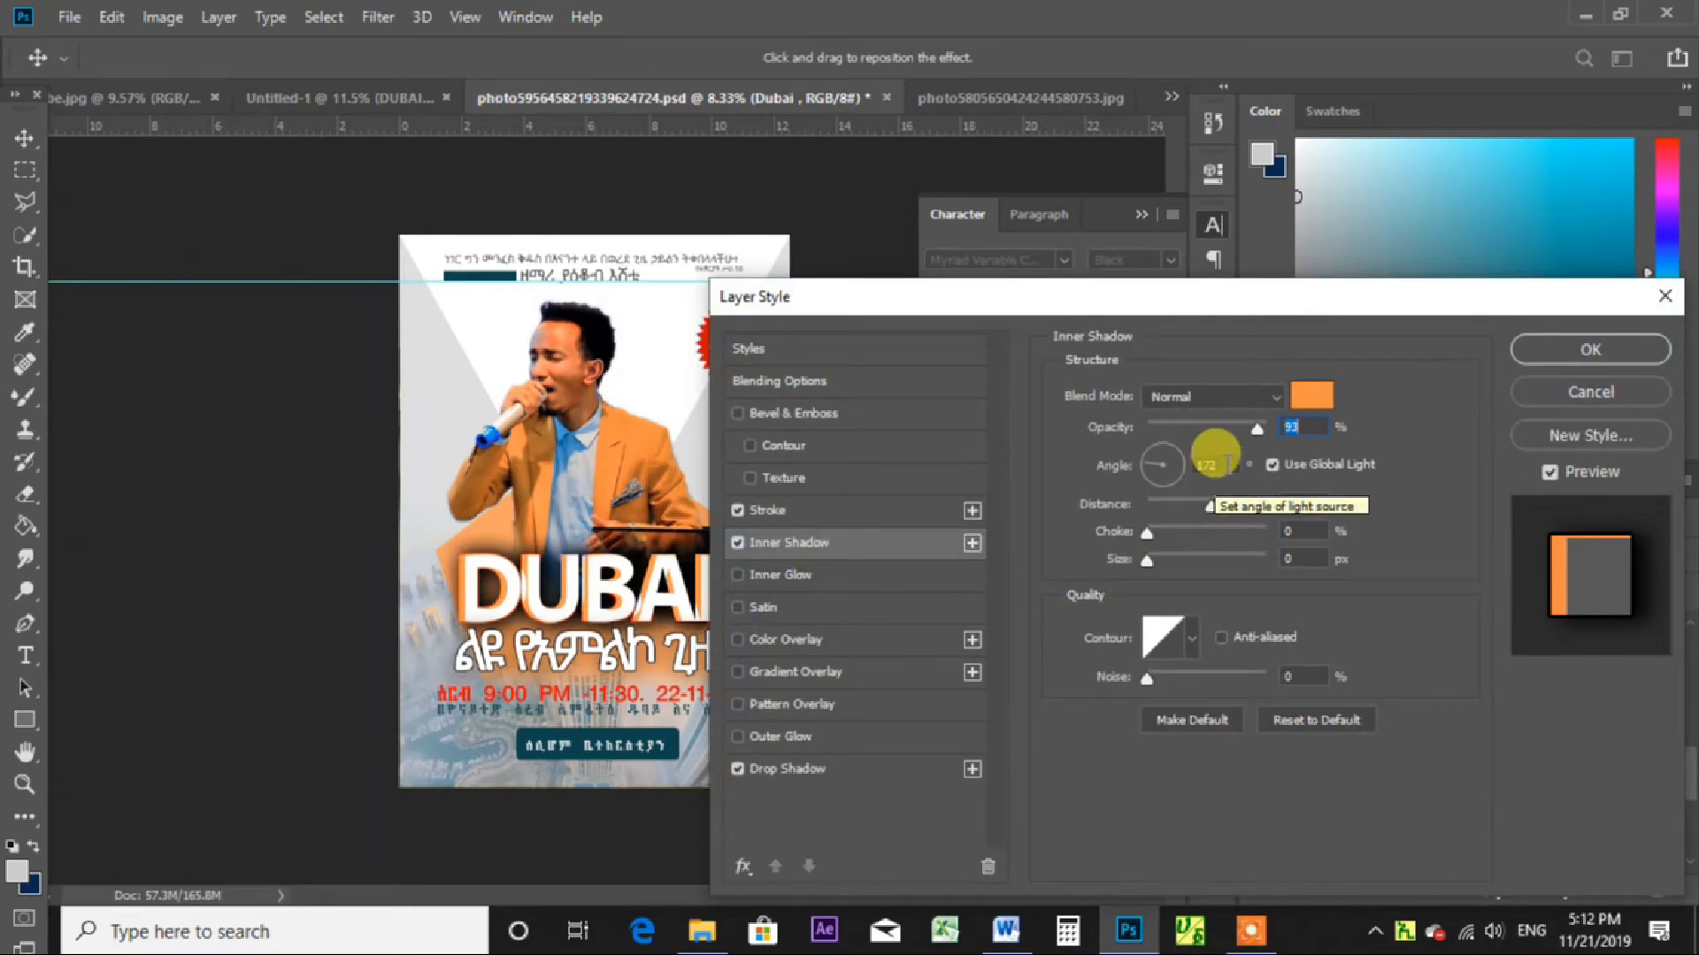
{"action": "double_click", "coordinate": [1210, 464]}
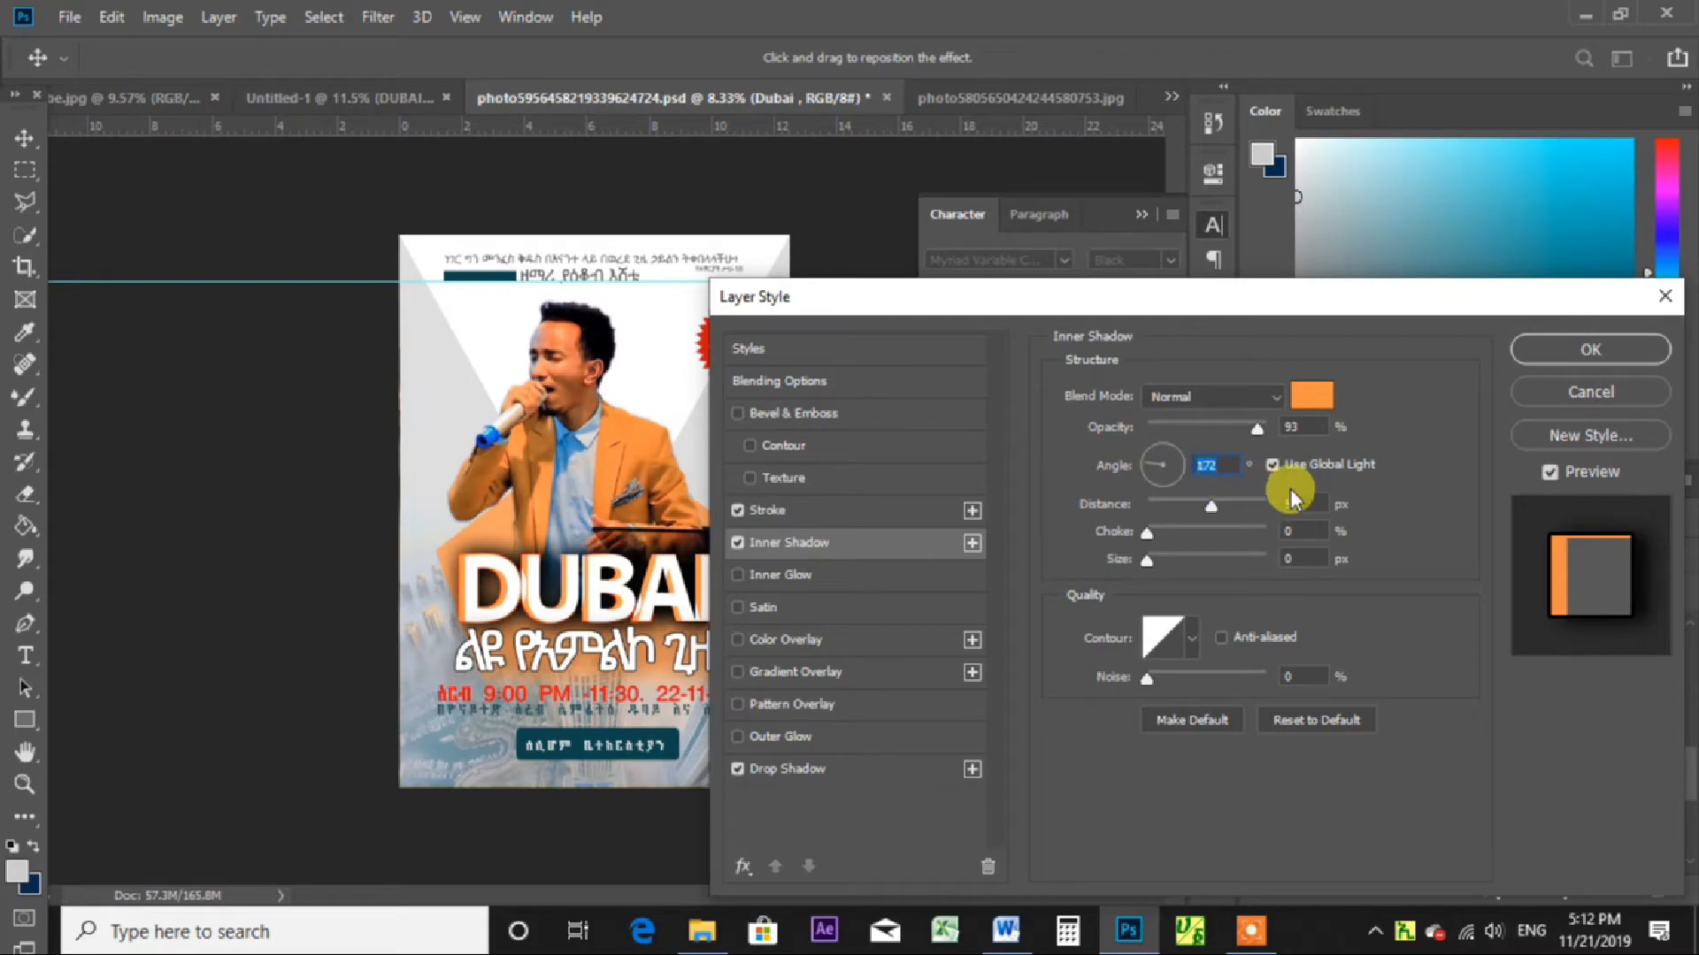
{"action": "left_click", "coordinate": [1591, 392]}
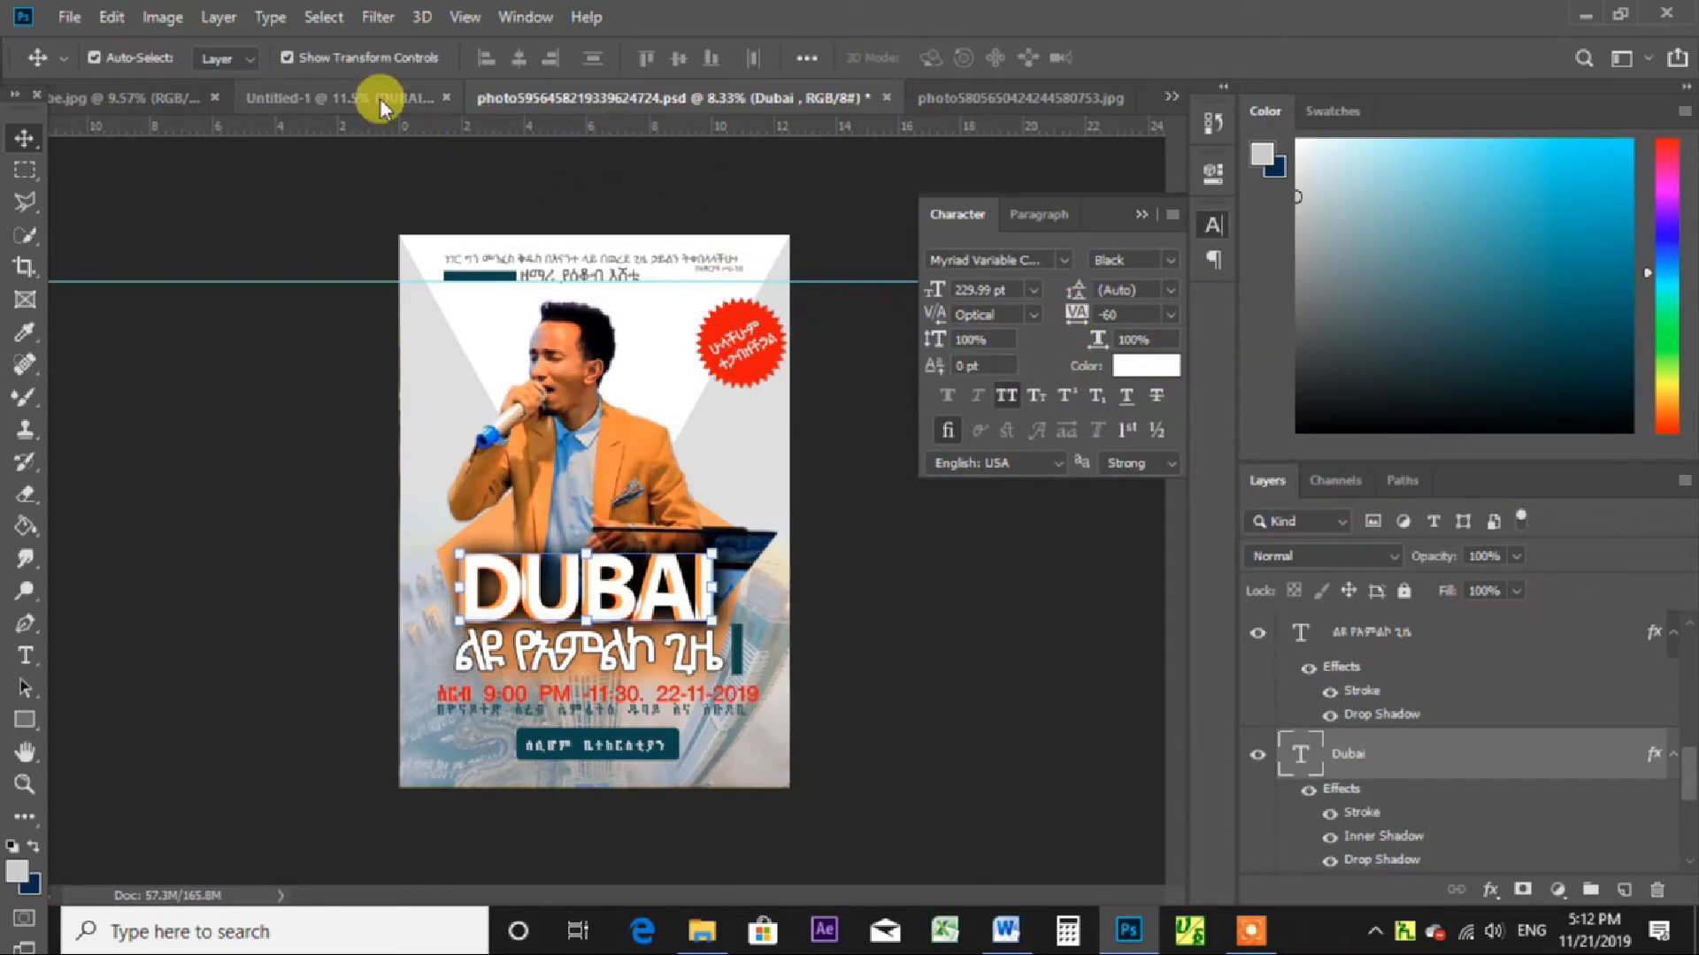
Back in Untitled-1, give the DUBAI title a 12 px black outside stroke, leaving Bevel & Emboss off.
{"action": "left_click", "coordinate": [321, 101]}
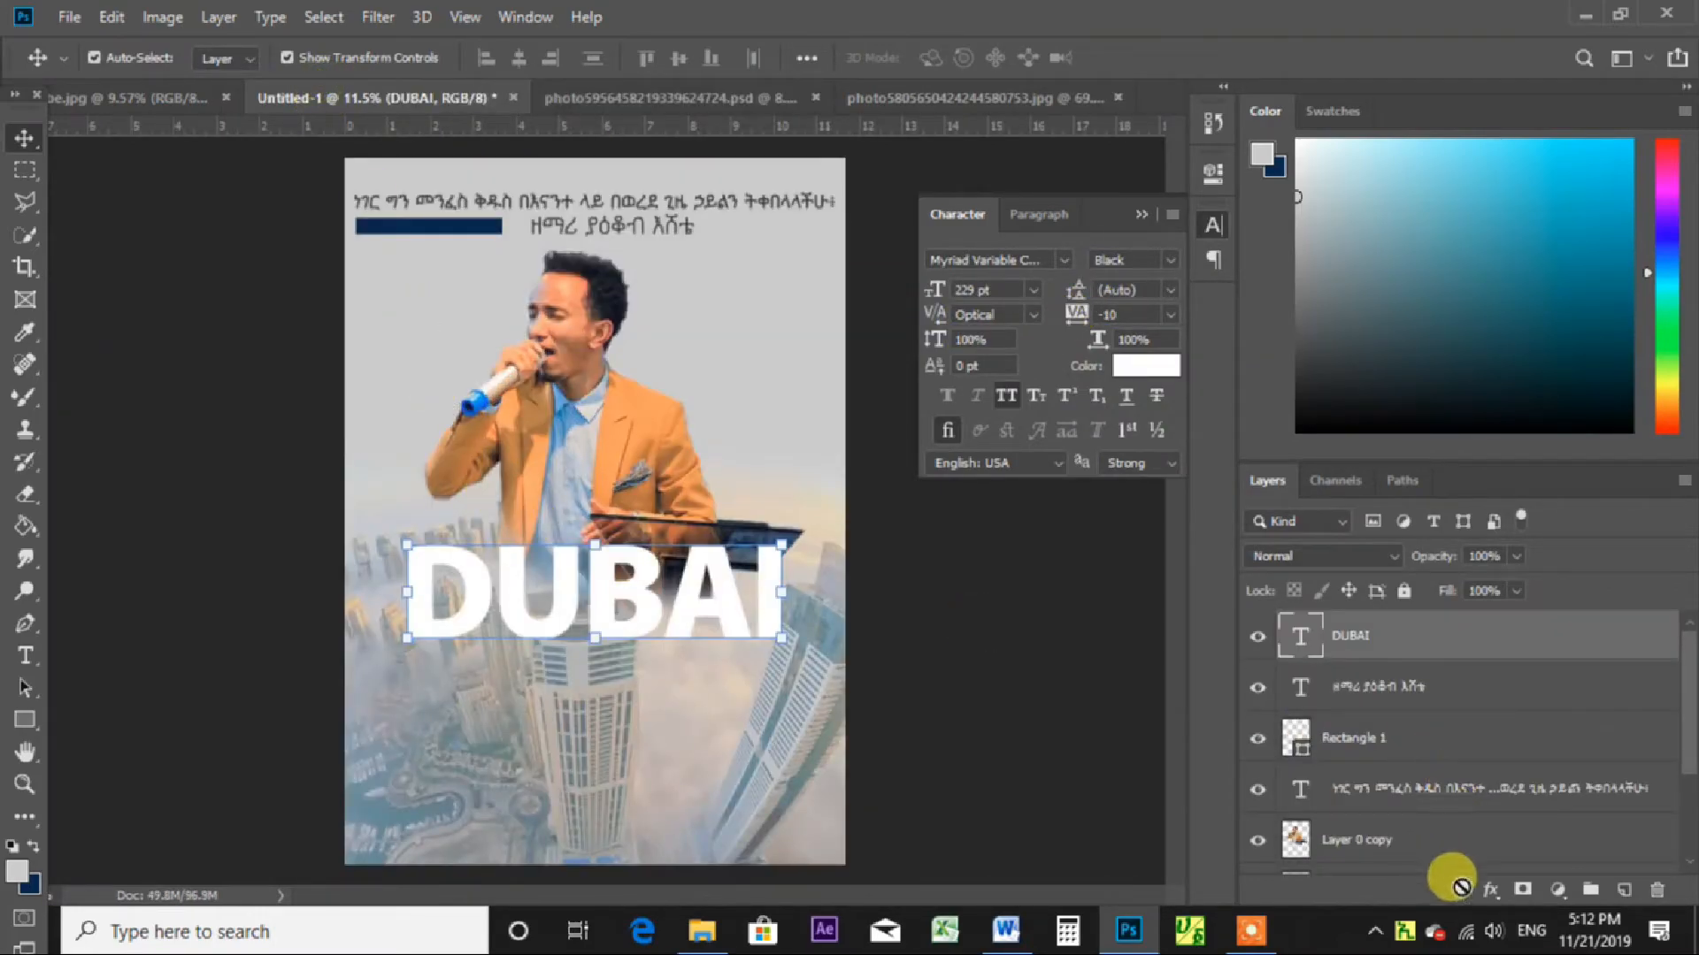
{"action": "left_click", "coordinate": [1486, 894]}
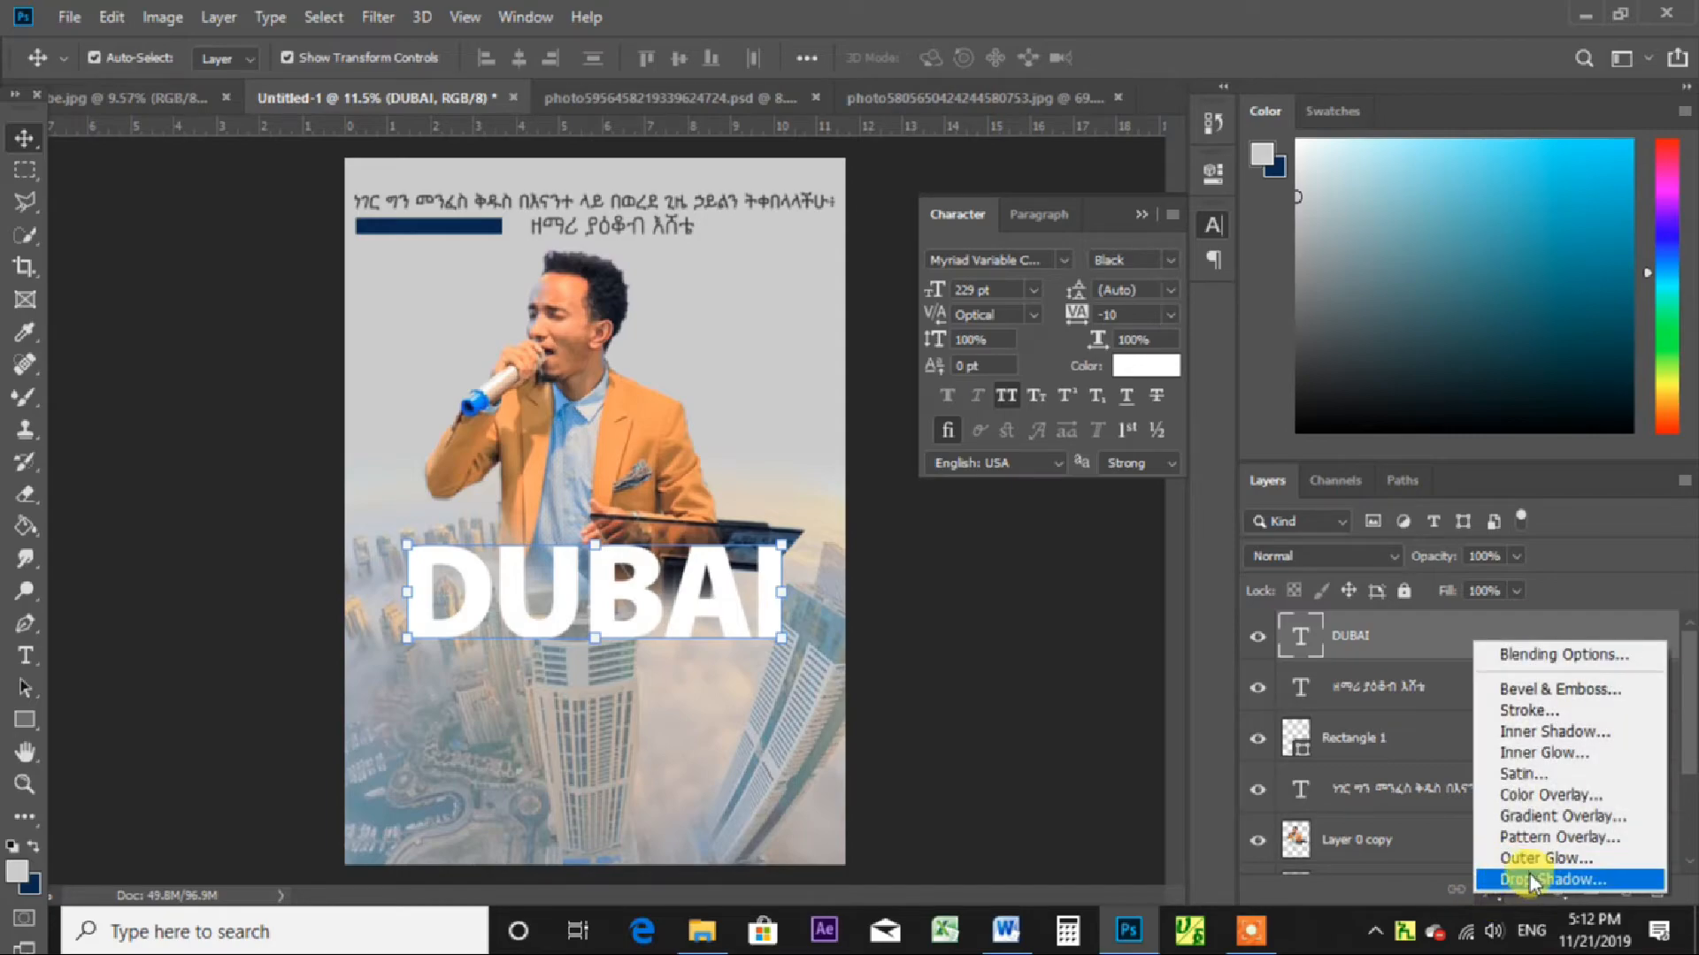
{"action": "left_click", "coordinate": [1537, 694]}
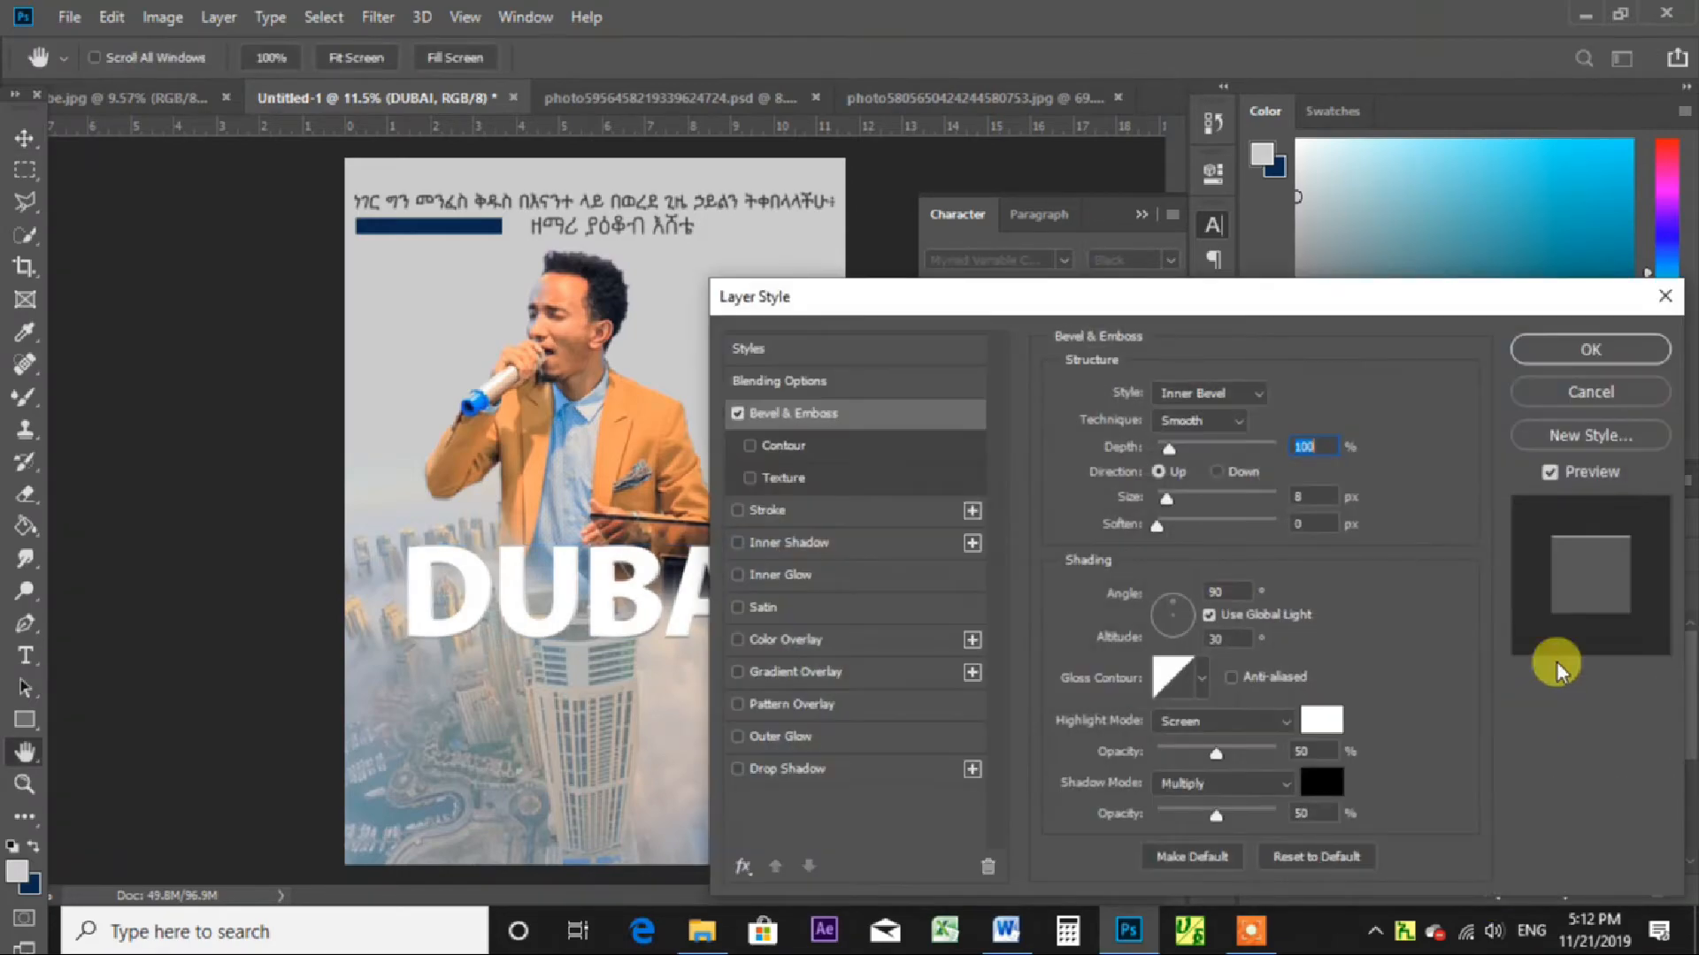
{"action": "left_click", "coordinate": [738, 414]}
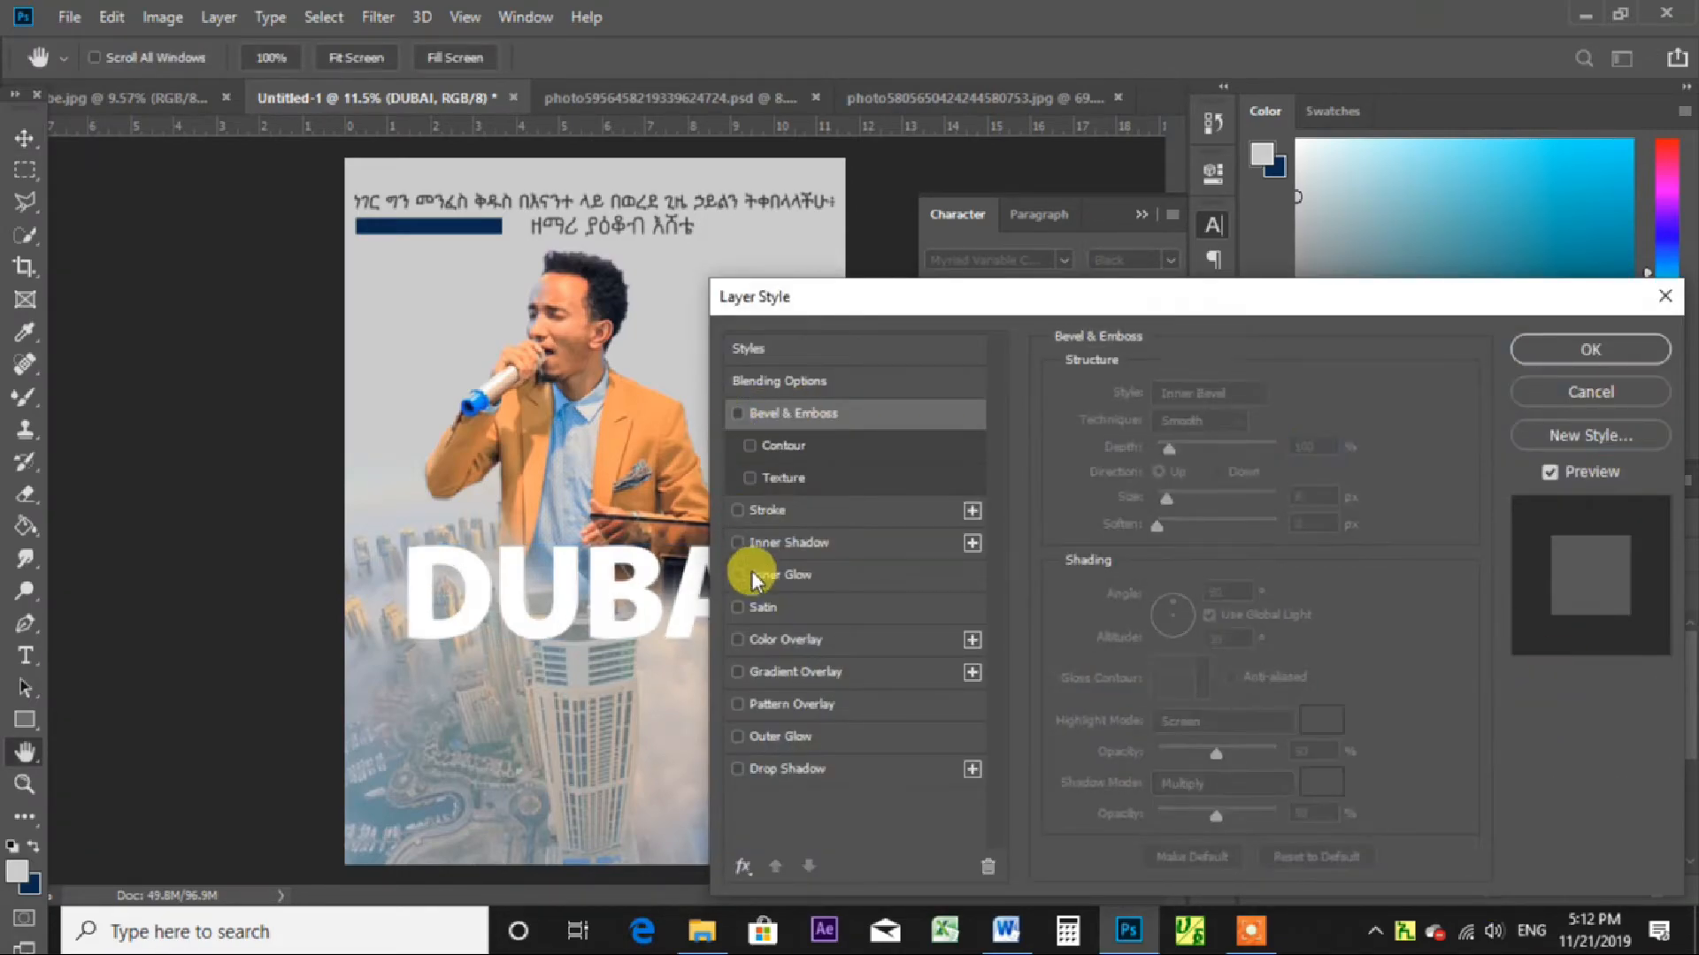
{"action": "left_click", "coordinate": [752, 512]}
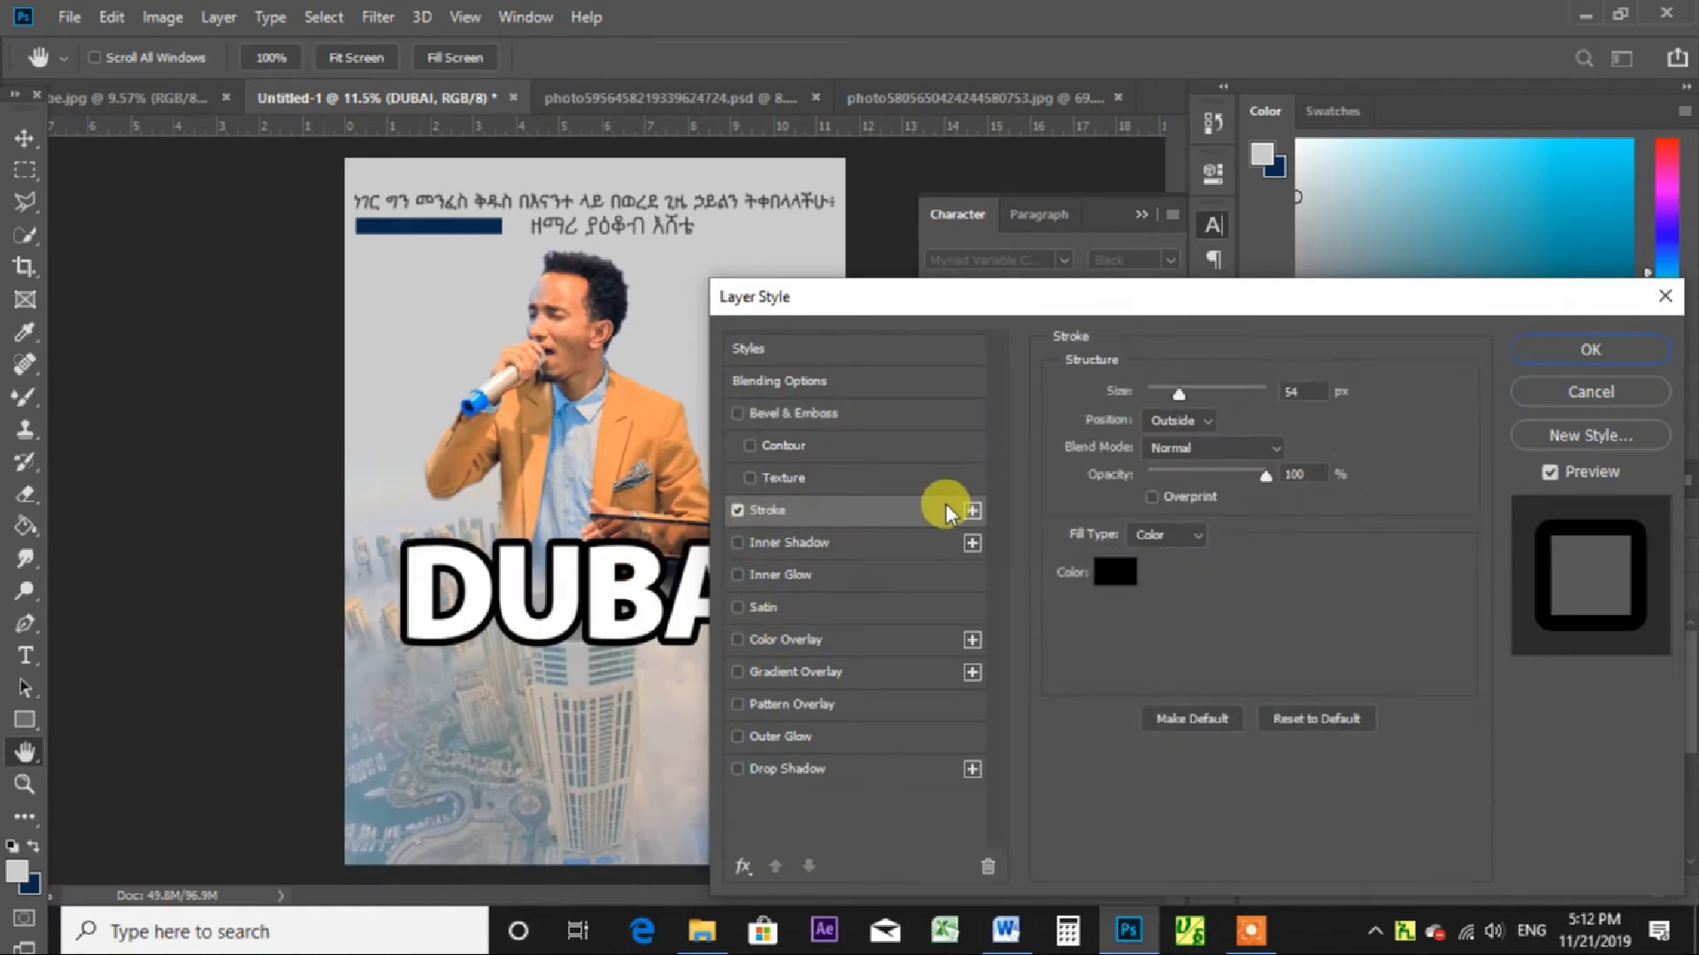
{"action": "type", "text": "12"}
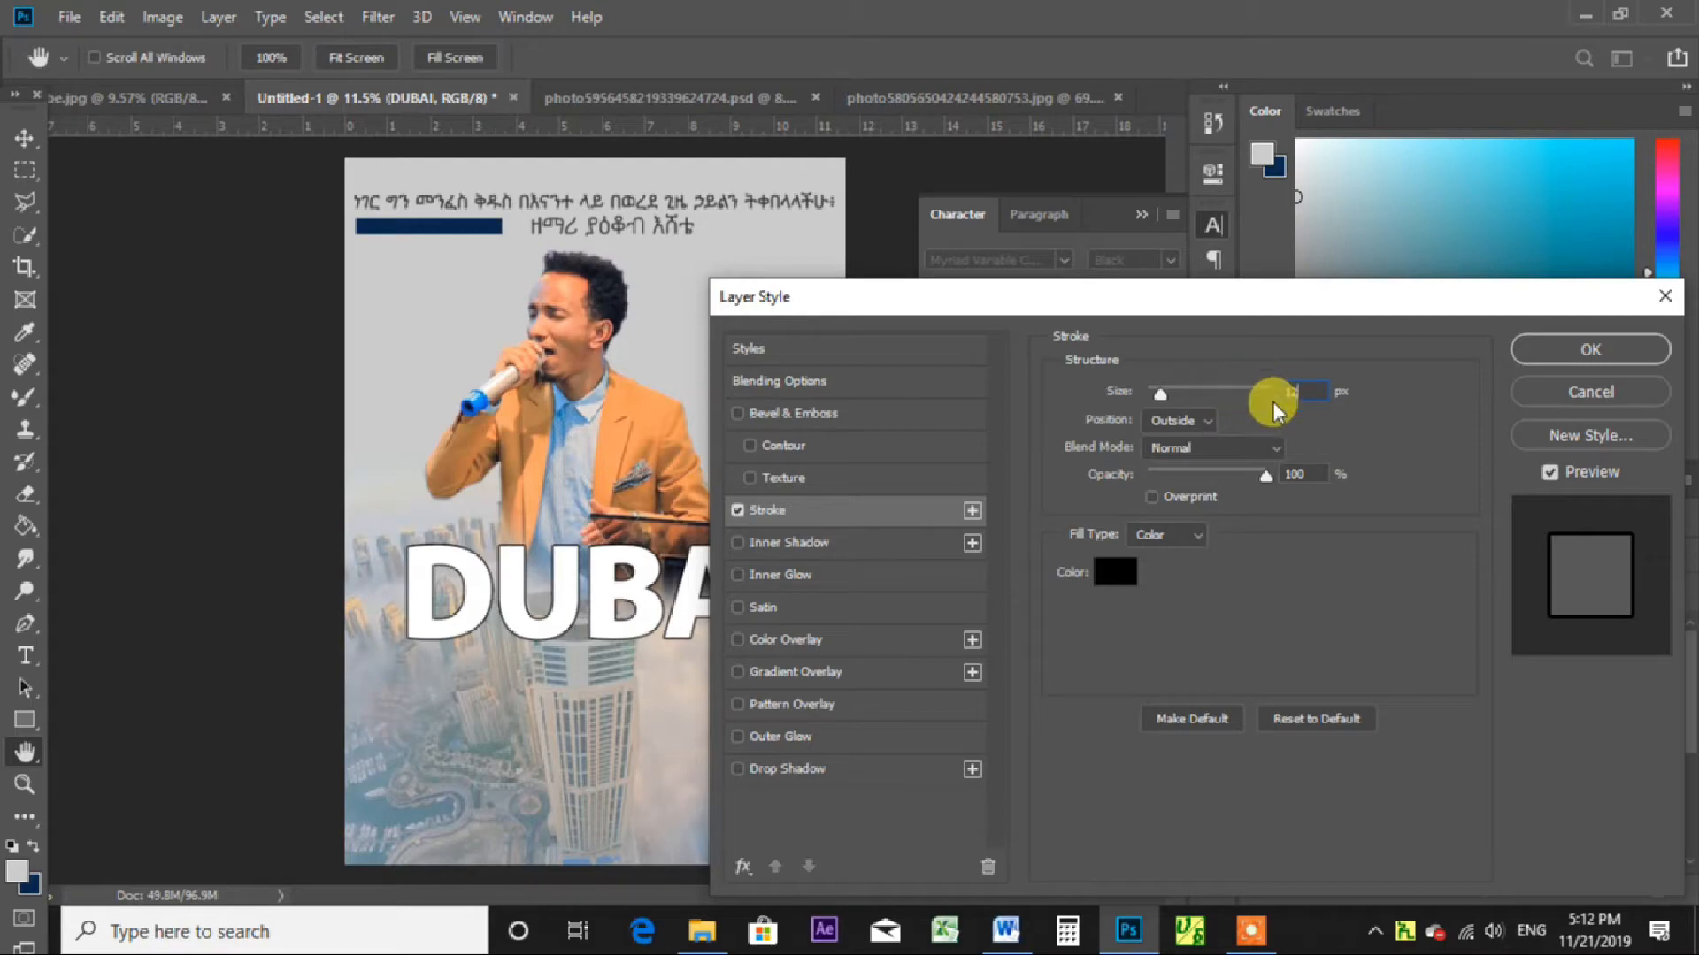
{"action": "left_click", "coordinate": [1252, 552]}
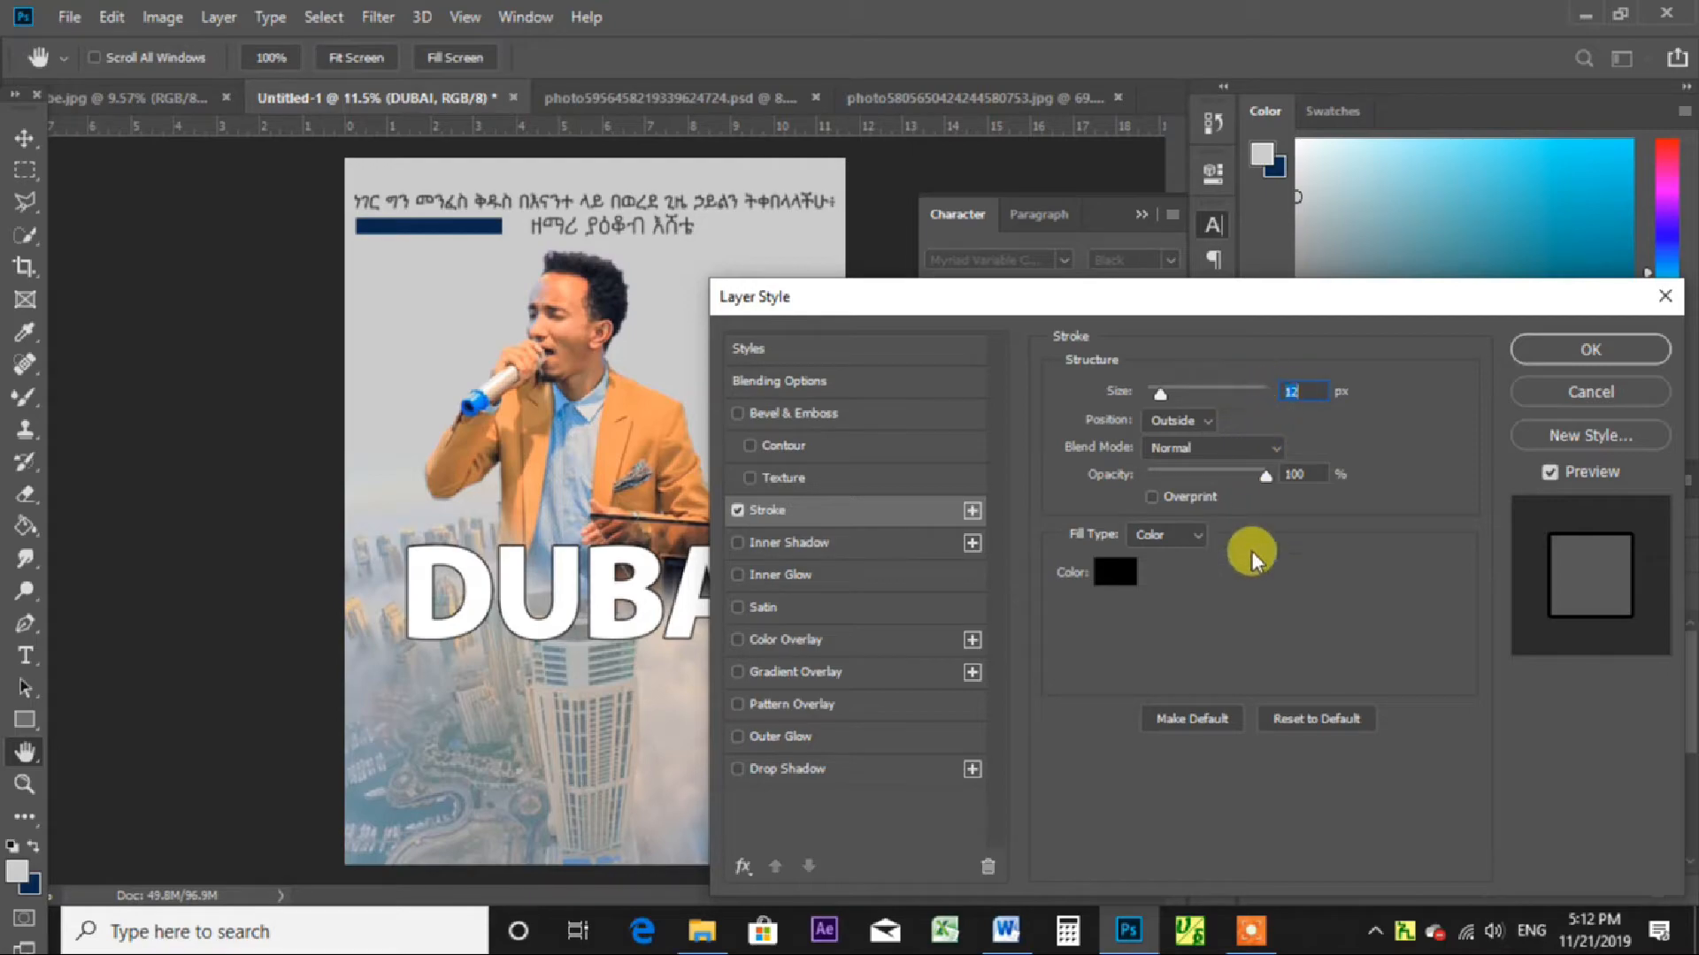
Add an inner shadow to DUBAI with a 172° angle, 0 px size and an orange colour sampled from the singer's jacket.
{"action": "left_click", "coordinate": [775, 554]}
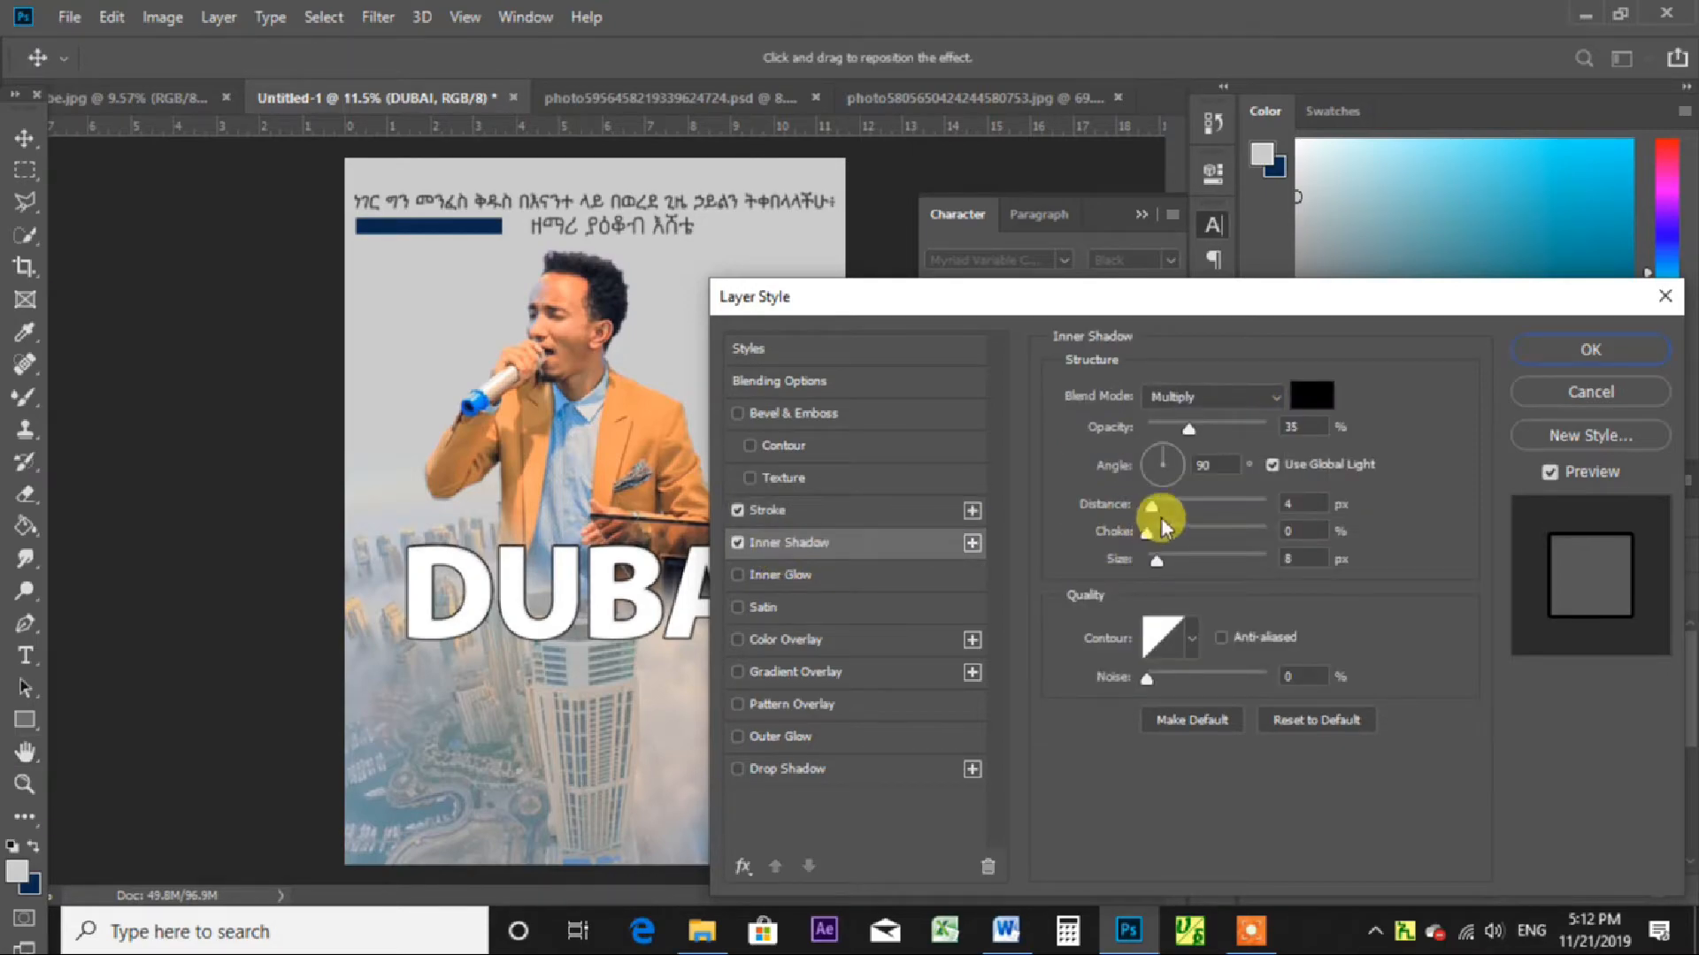
{"action": "type", "text": "172"}
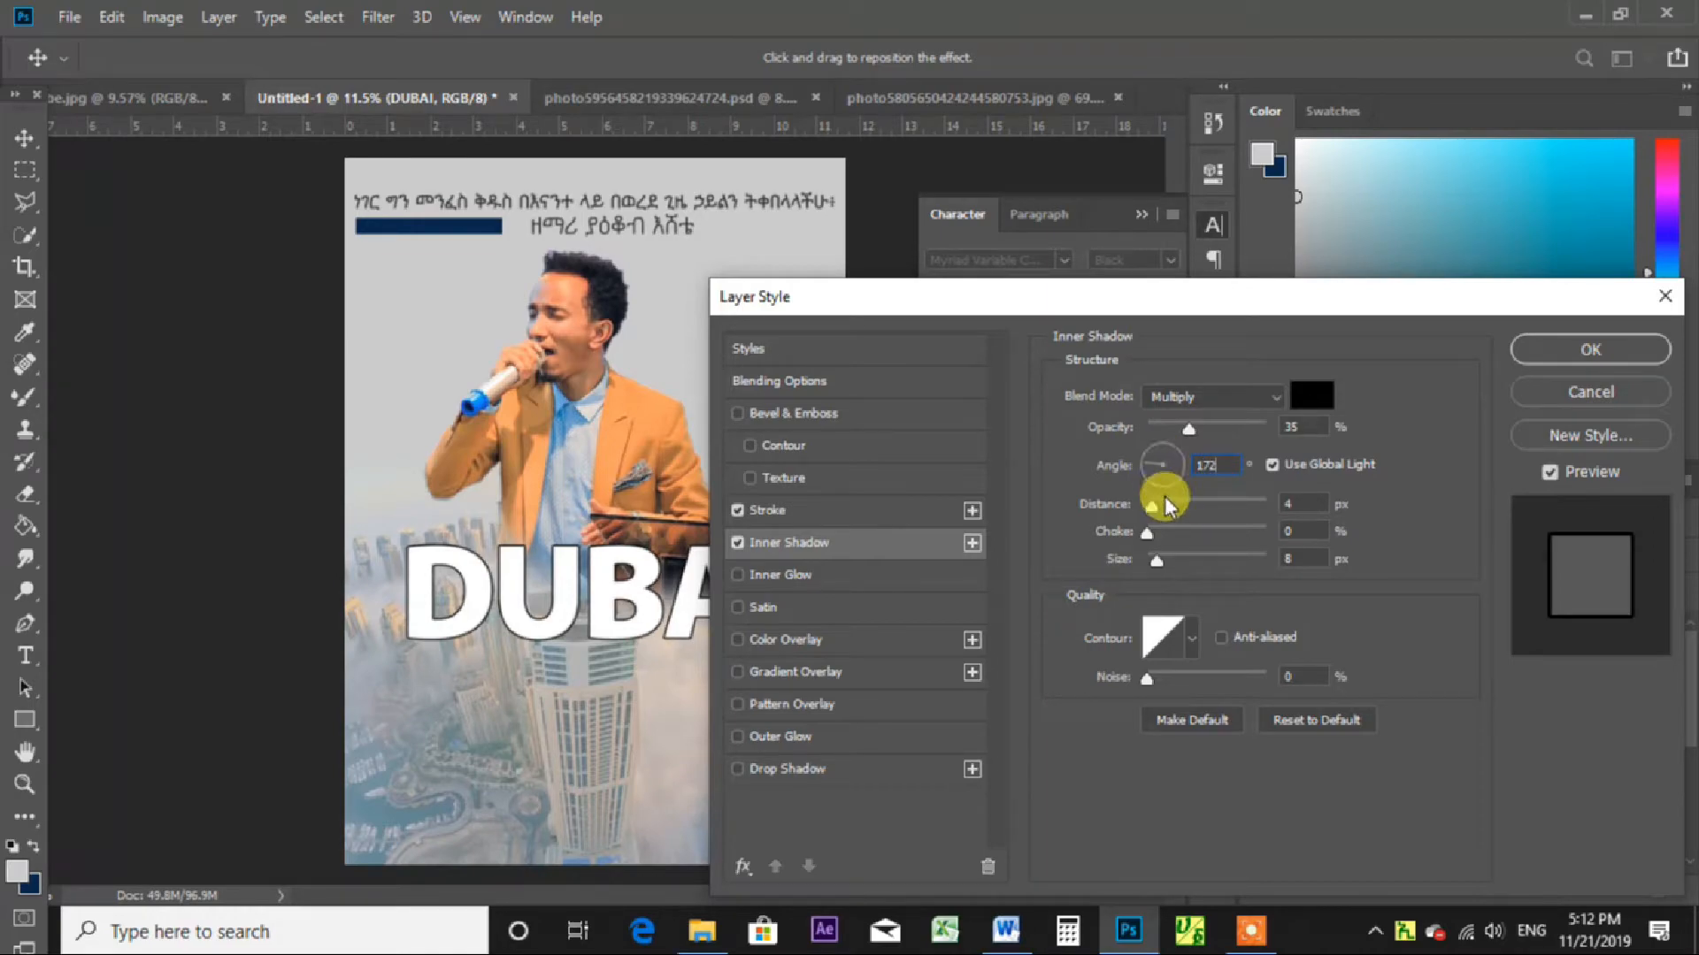
{"action": "left_click_drag", "start_coordinate": [1156, 560], "coordinate": [1145, 559]}
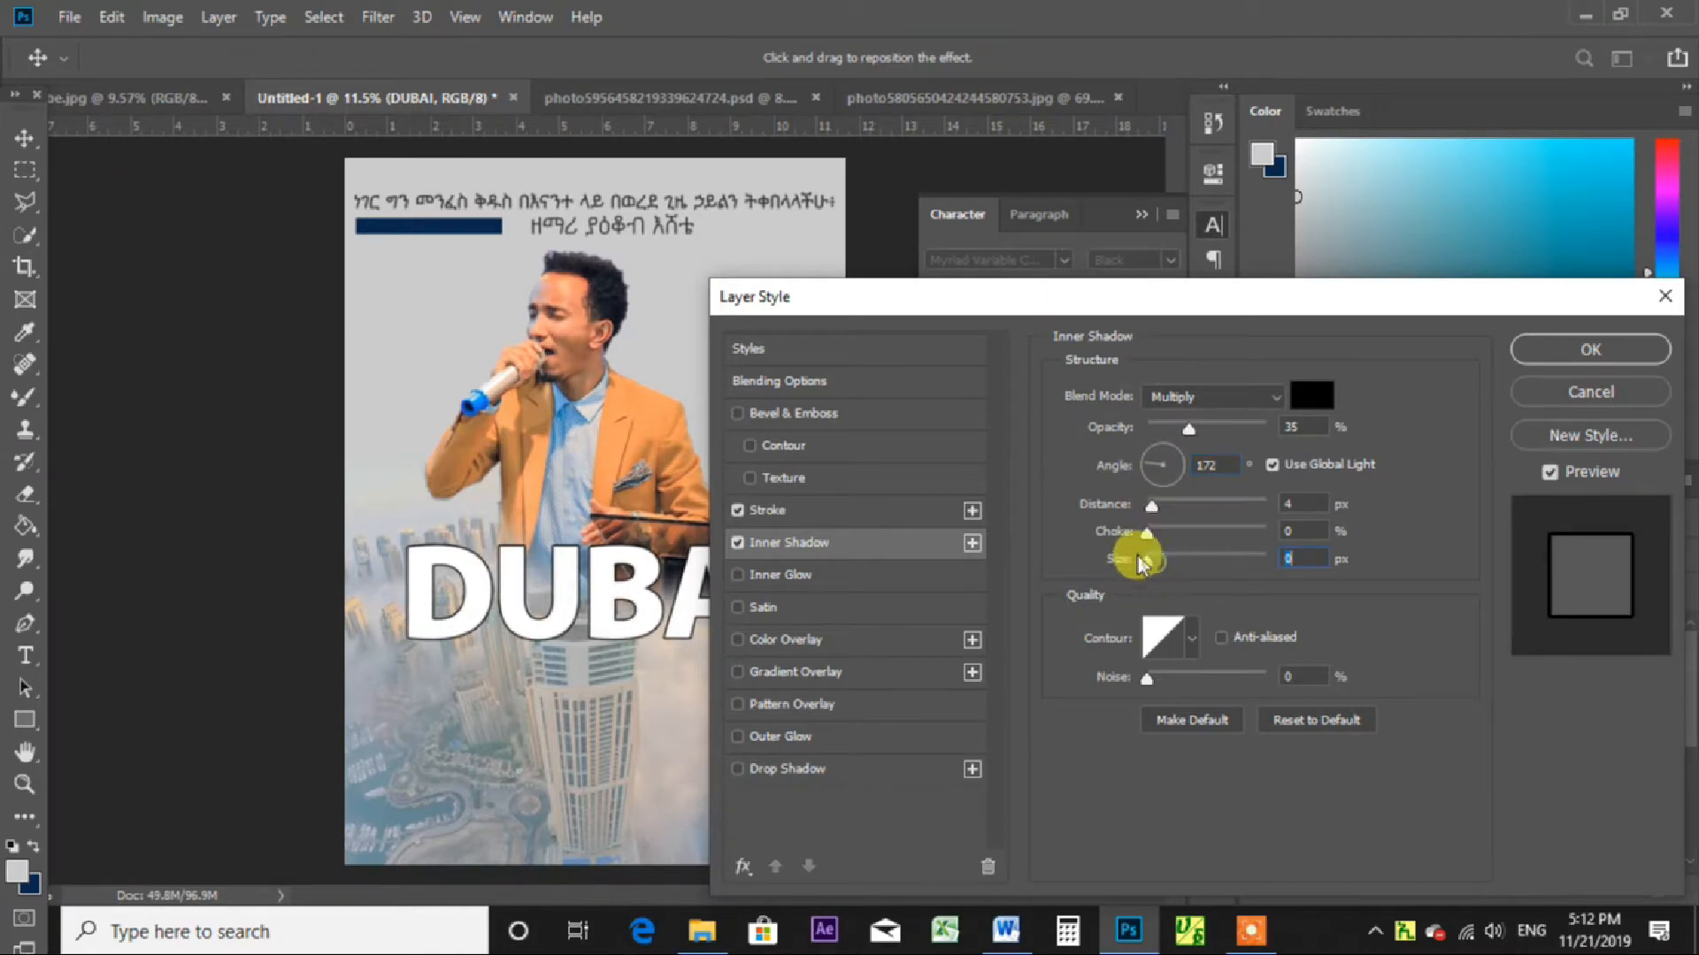
{"action": "left_click", "coordinate": [1327, 392]}
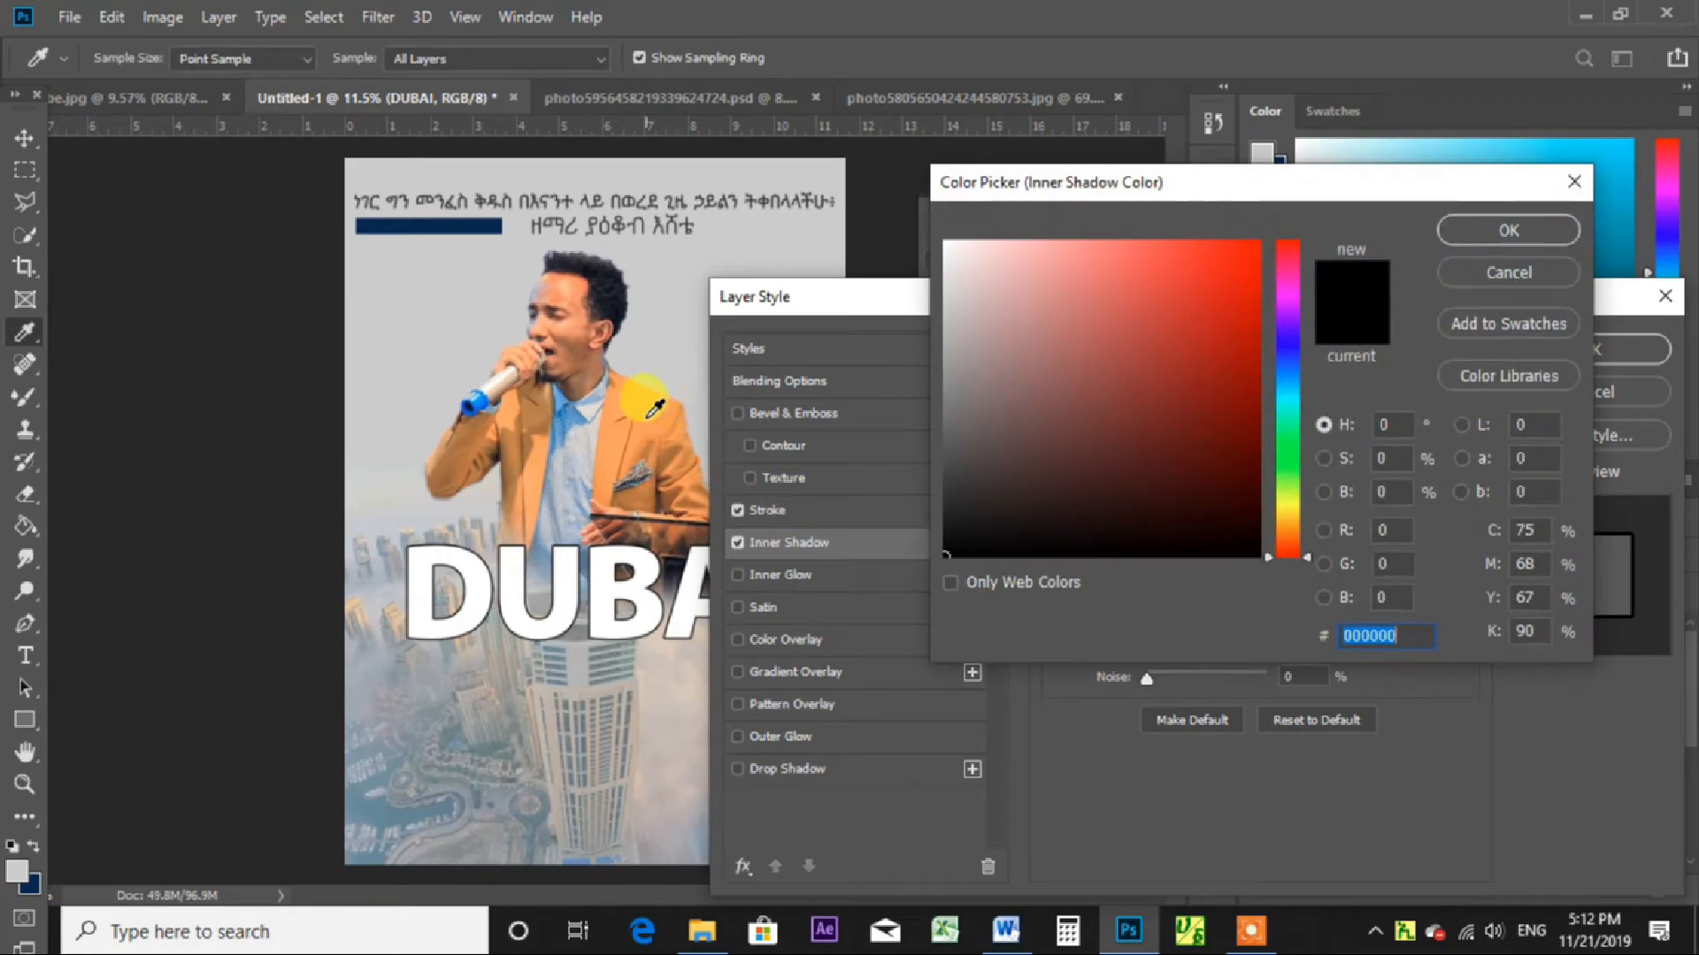
{"action": "left_click", "coordinate": [677, 402]}
{"action": "left_click", "coordinate": [1515, 232]}
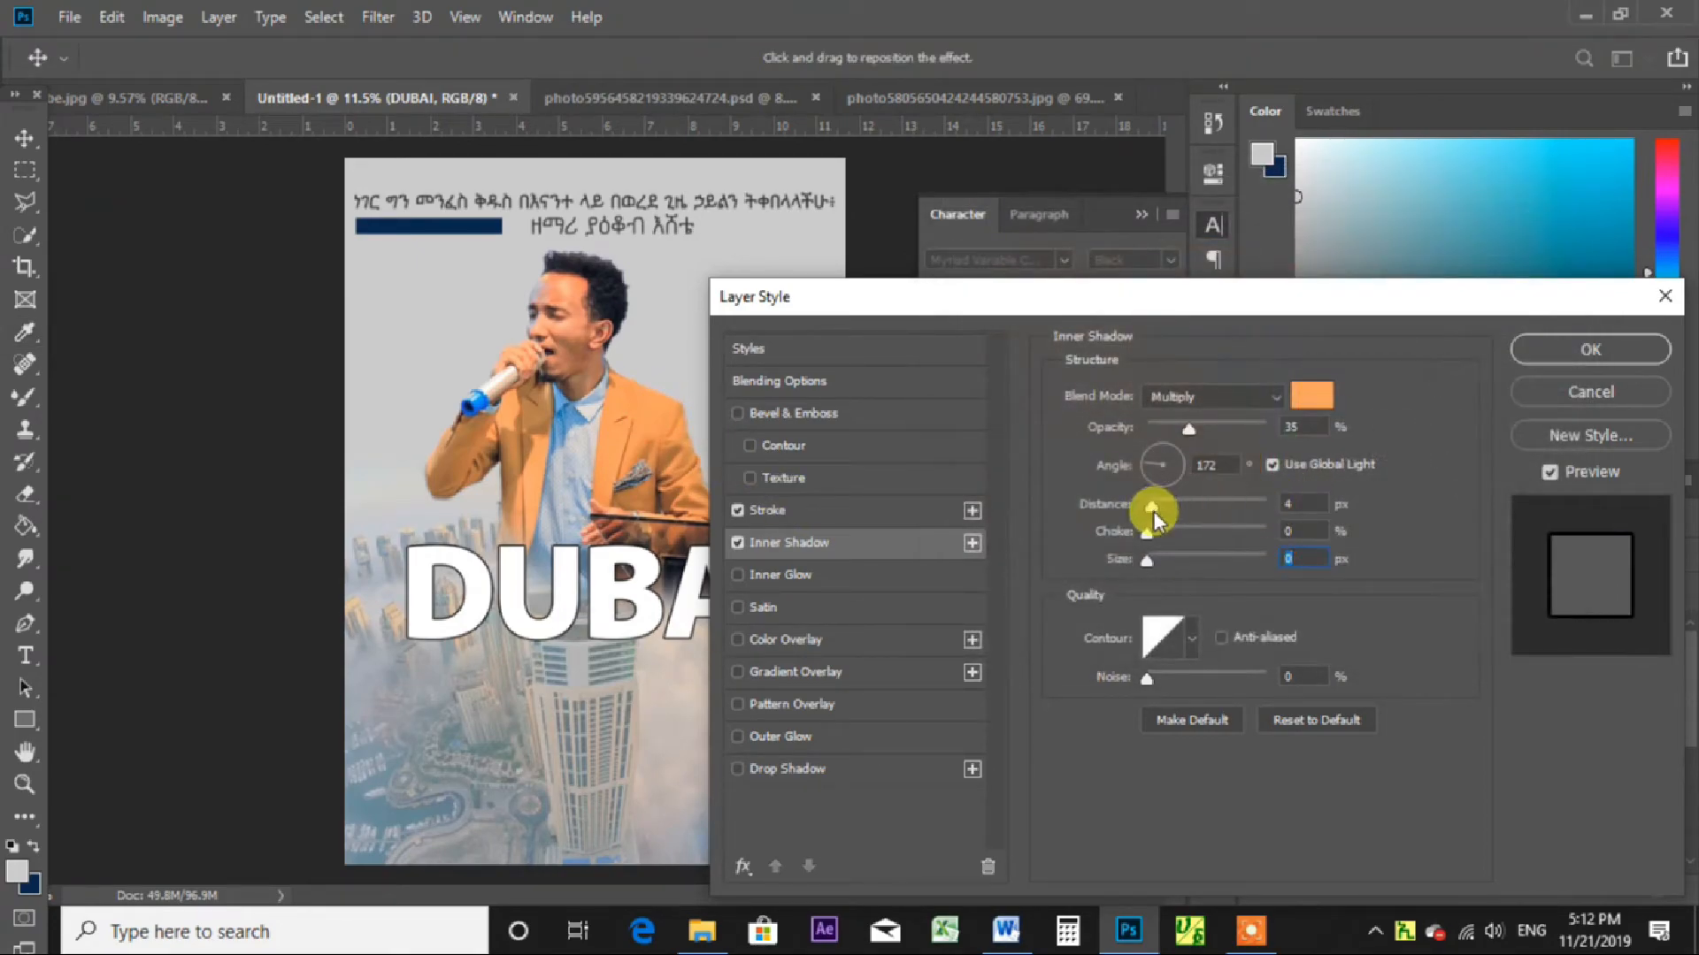
Set the DUBAI title's inner shadow to 99% opacity and 83 px distance.
{"action": "left_click_drag", "start_coordinate": [1152, 512], "coordinate": [1254, 513]}
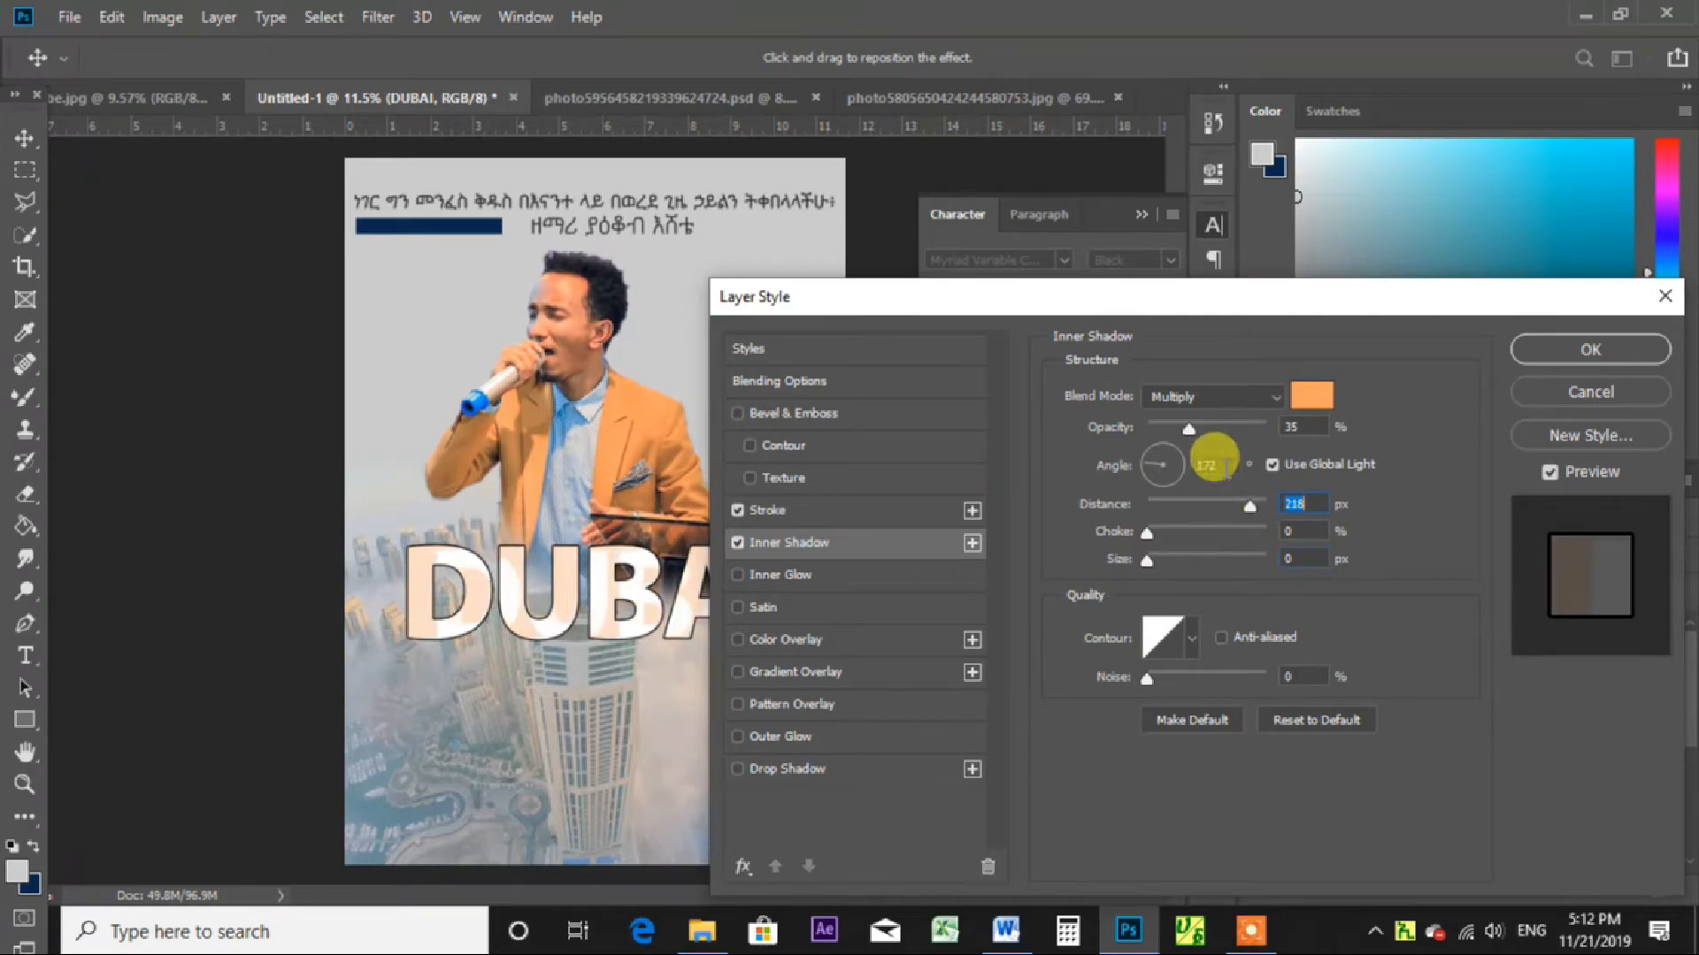
{"action": "left_click_drag", "start_coordinate": [1189, 427], "coordinate": [1233, 508]}
{"action": "left_click", "coordinate": [1266, 431]}
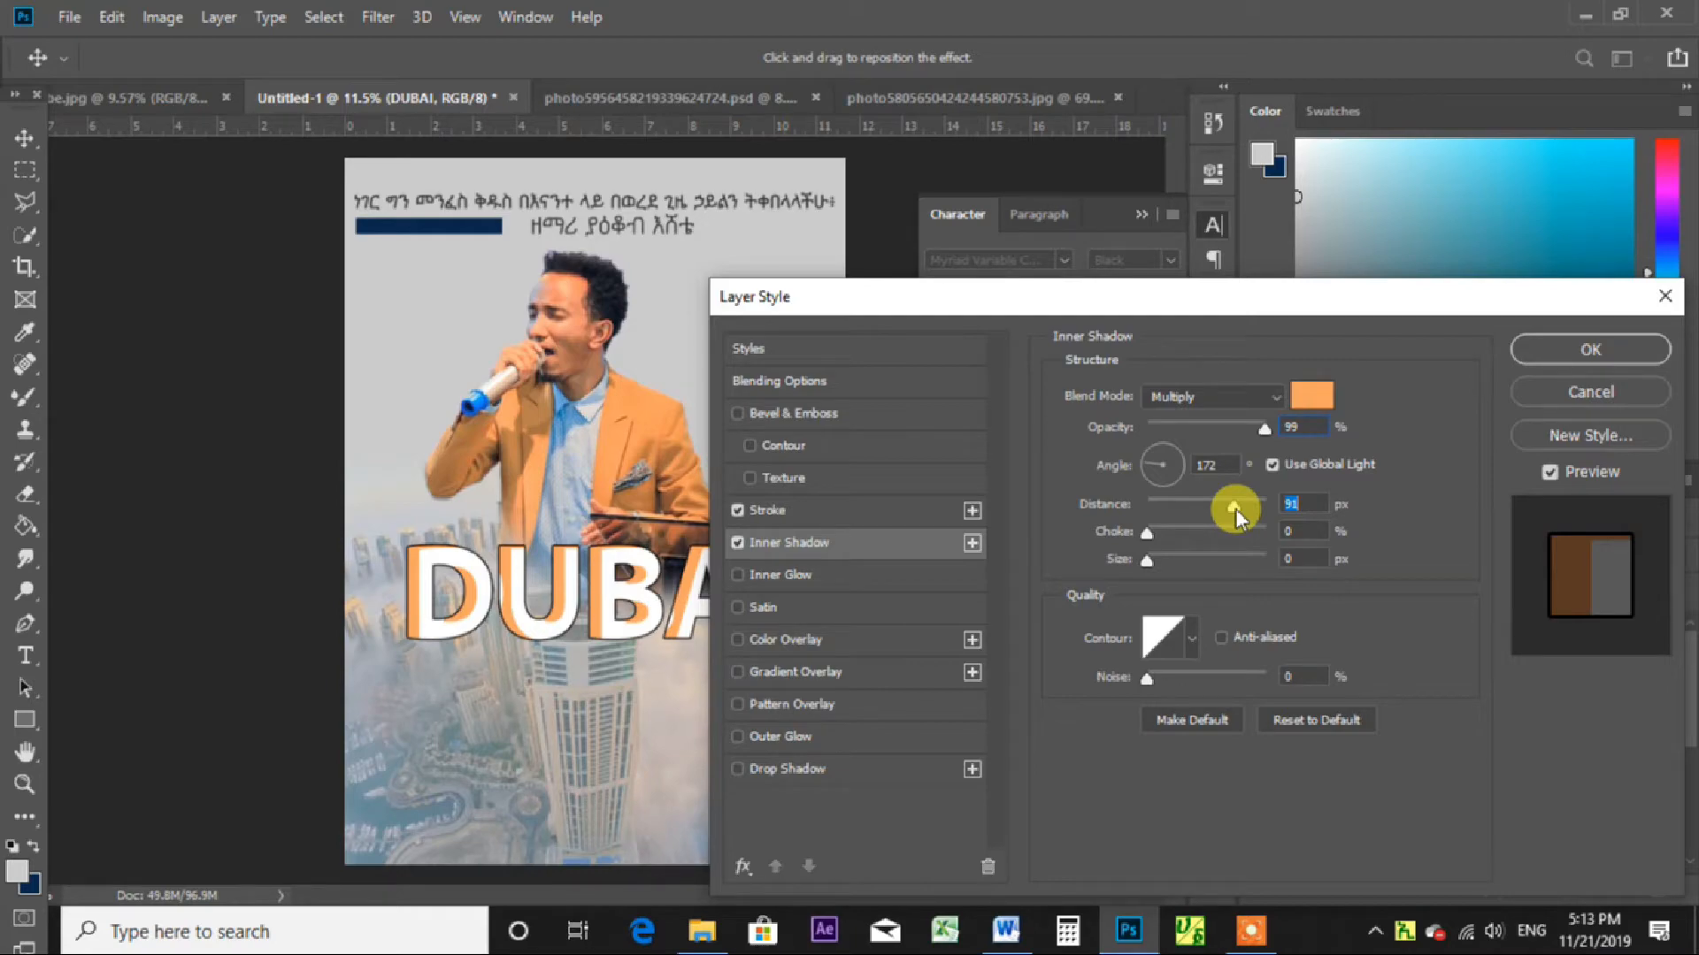
{"action": "left_click_drag", "start_coordinate": [1235, 511], "coordinate": [1238, 511]}
{"action": "left_click_drag", "start_coordinate": [1221, 298], "coordinate": [1472, 269]}
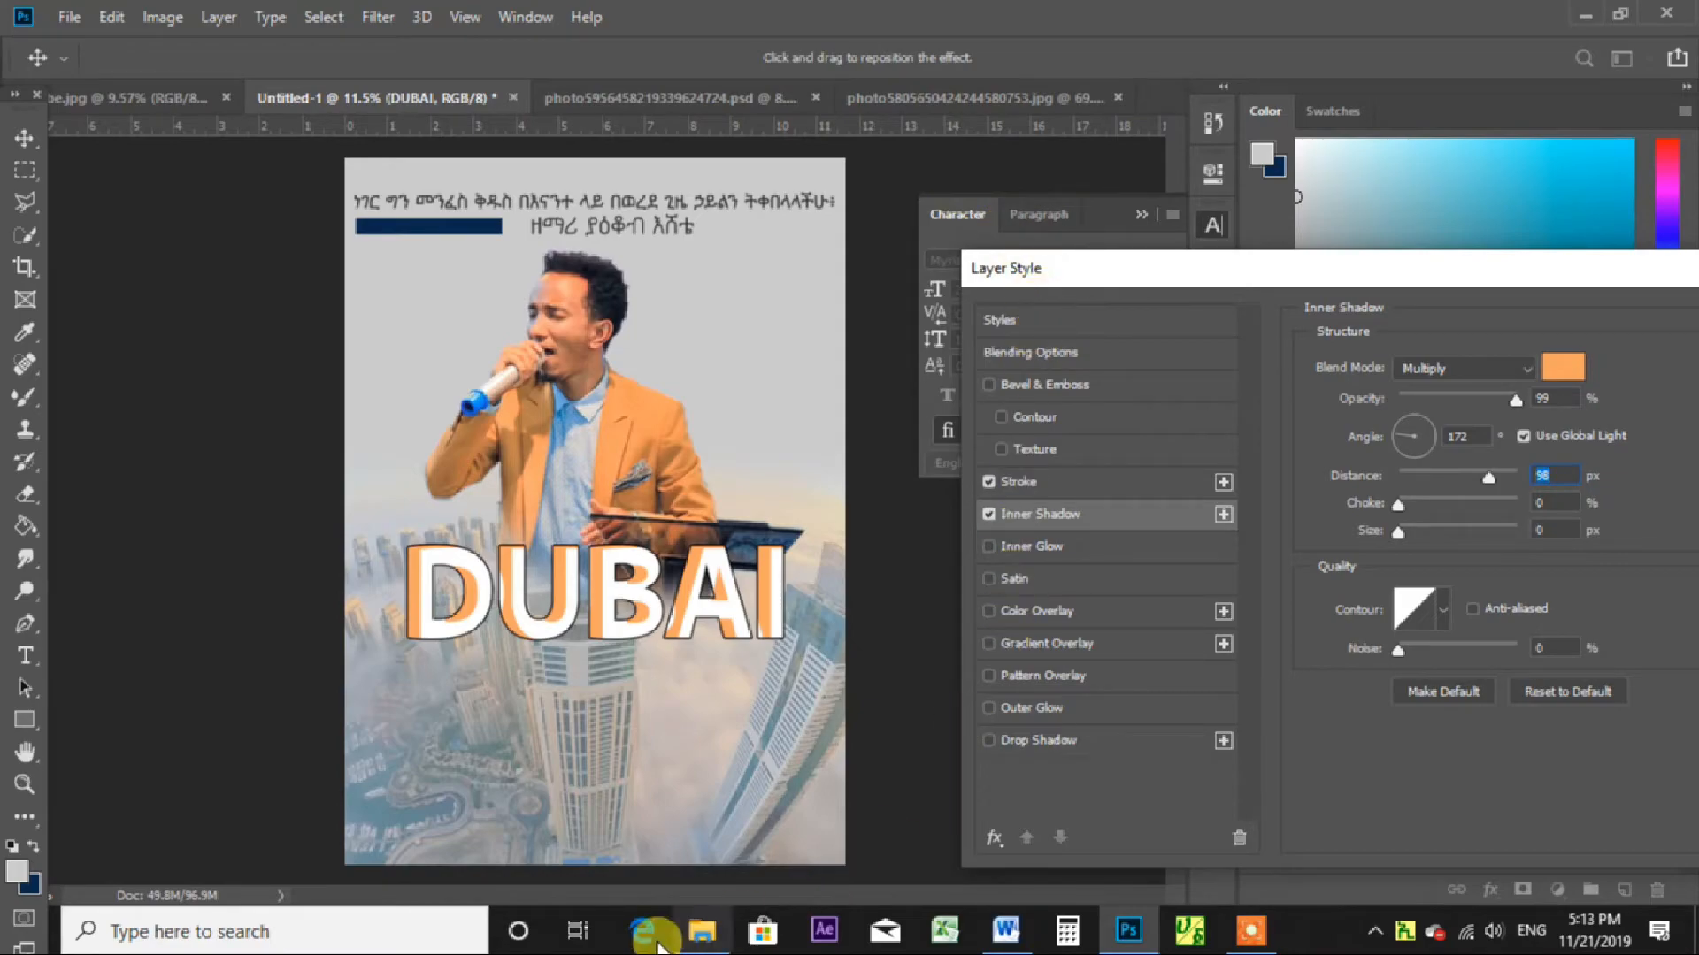
{"action": "left_click", "coordinate": [703, 931]}
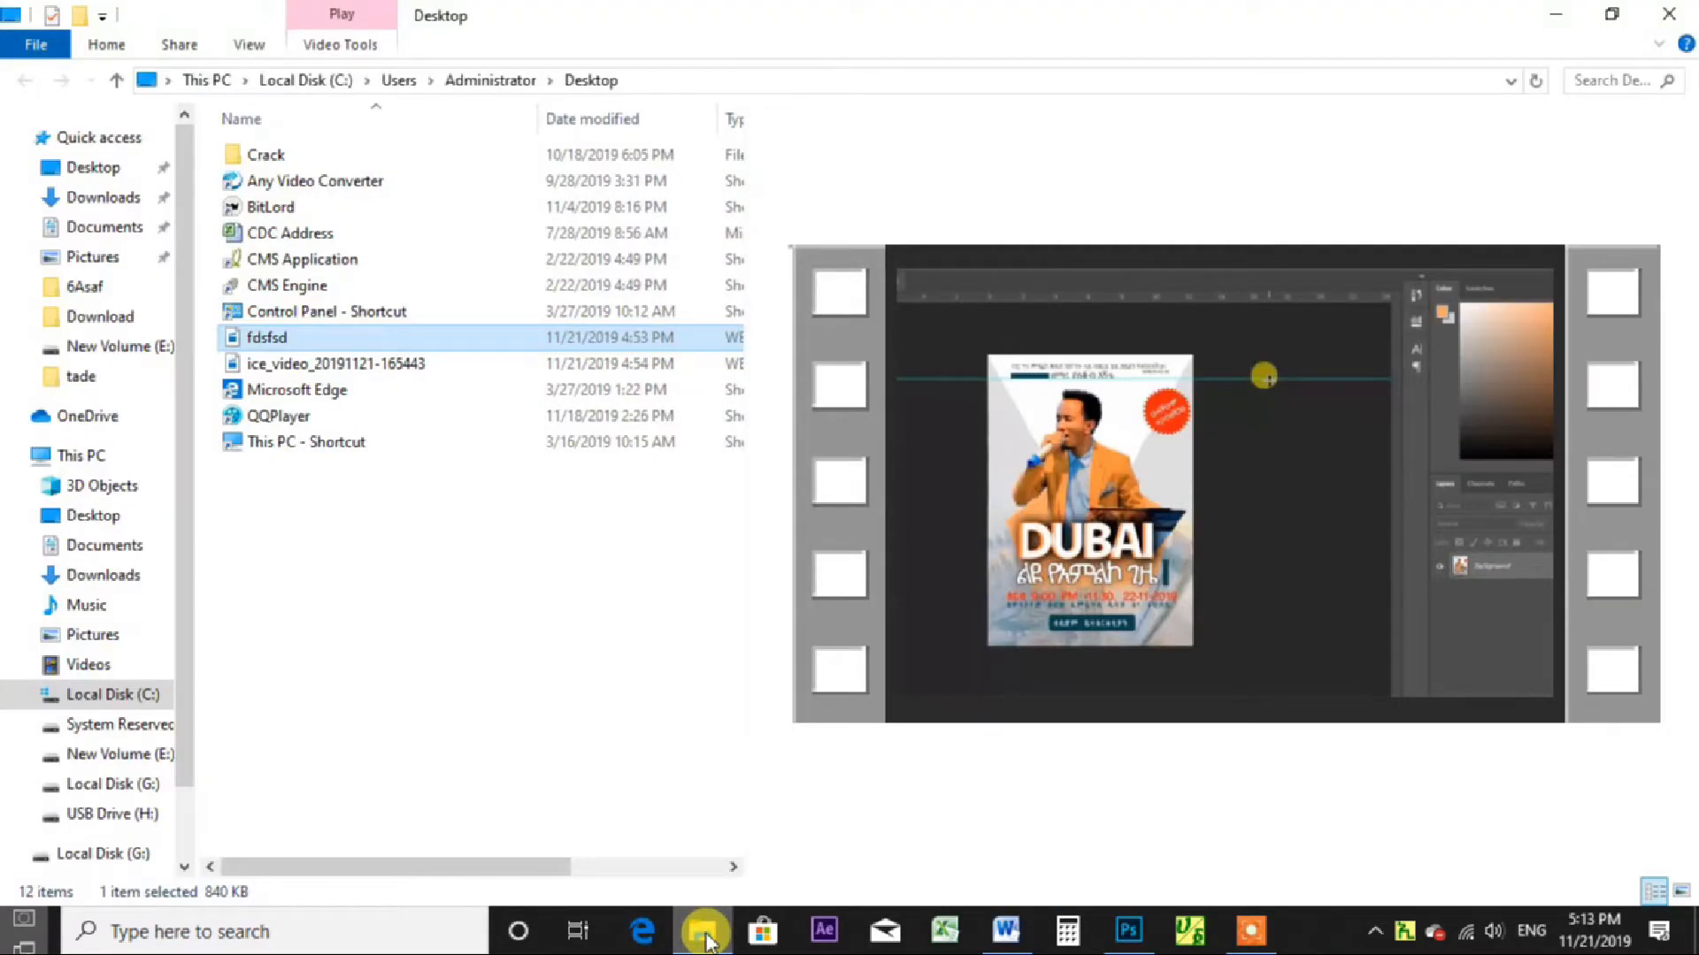
{"action": "left_click", "coordinate": [703, 931]}
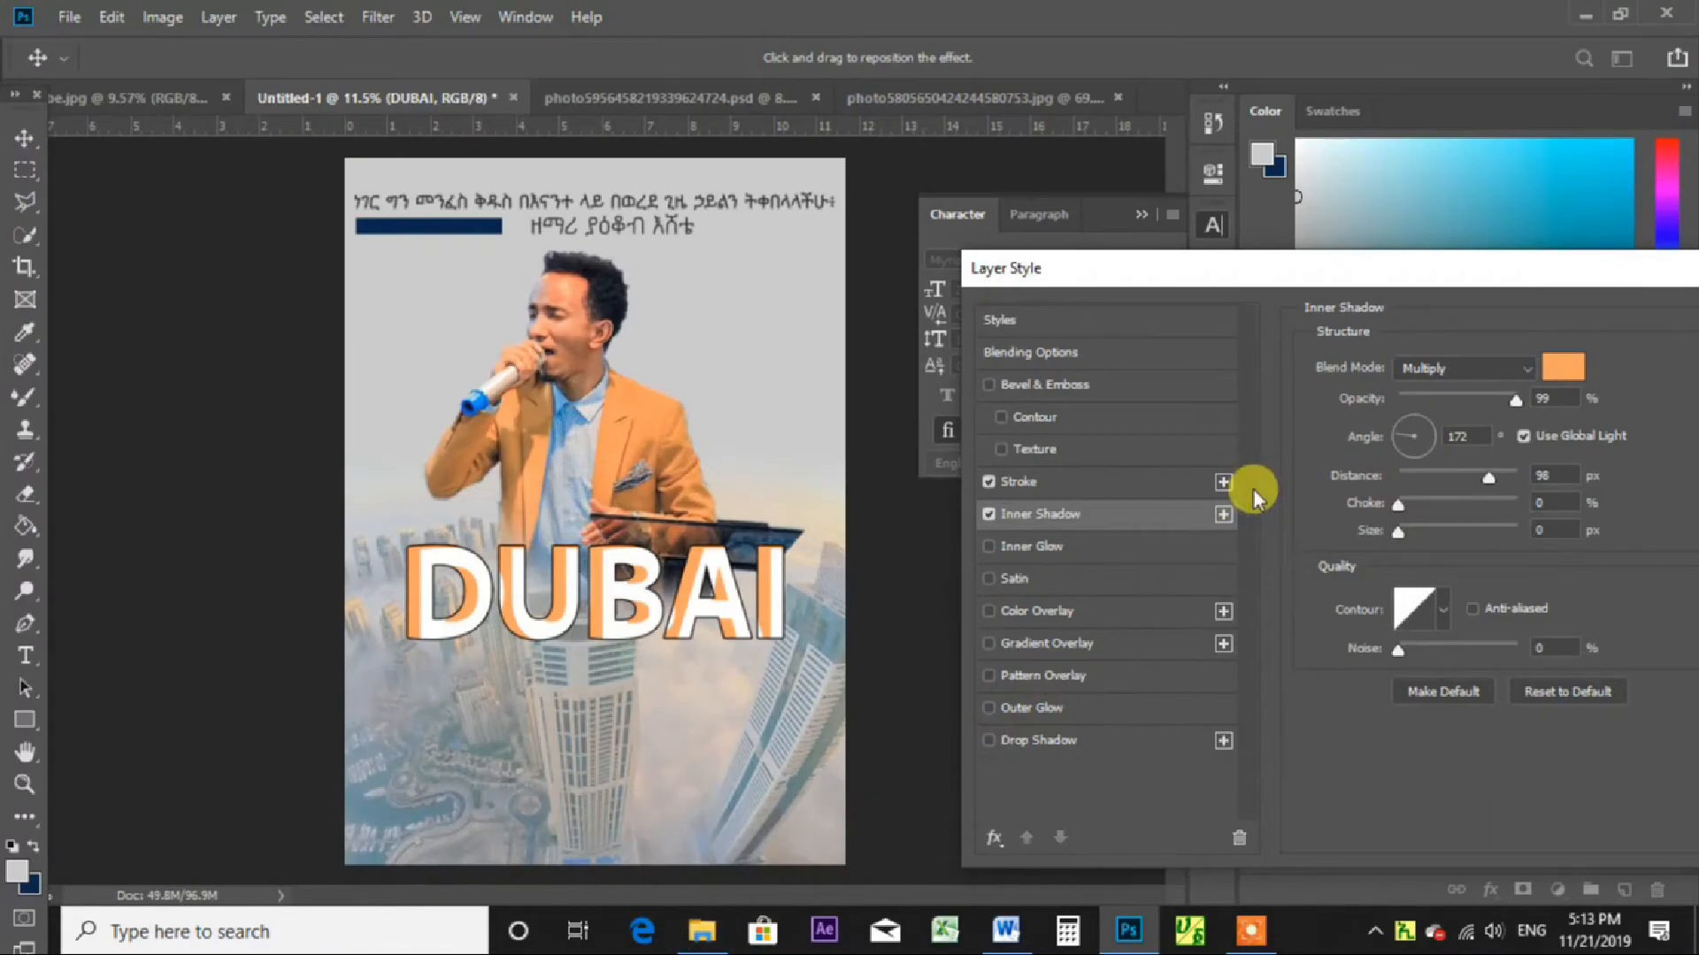
{"action": "left_click_drag", "start_coordinate": [1488, 485], "coordinate": [1486, 483]}
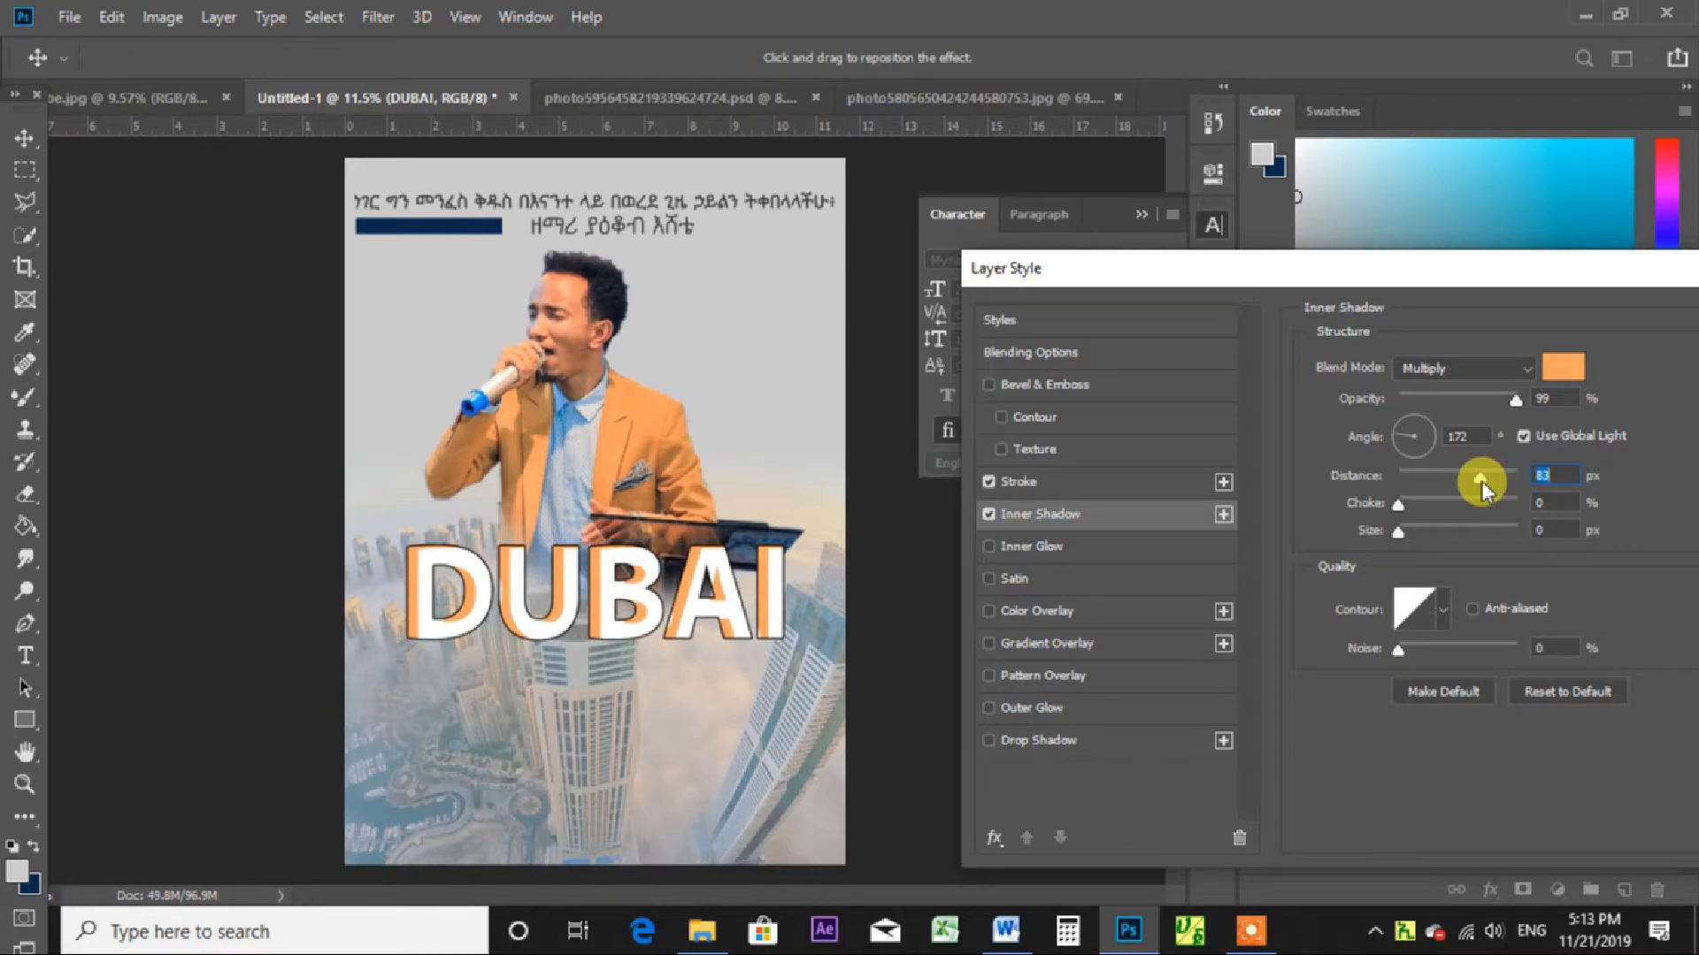
Add the preset black drop shadow at 100% opacity to DUBAI and apply the layer style.
{"action": "left_click_drag", "start_coordinate": [1581, 262], "coordinate": [1404, 258]}
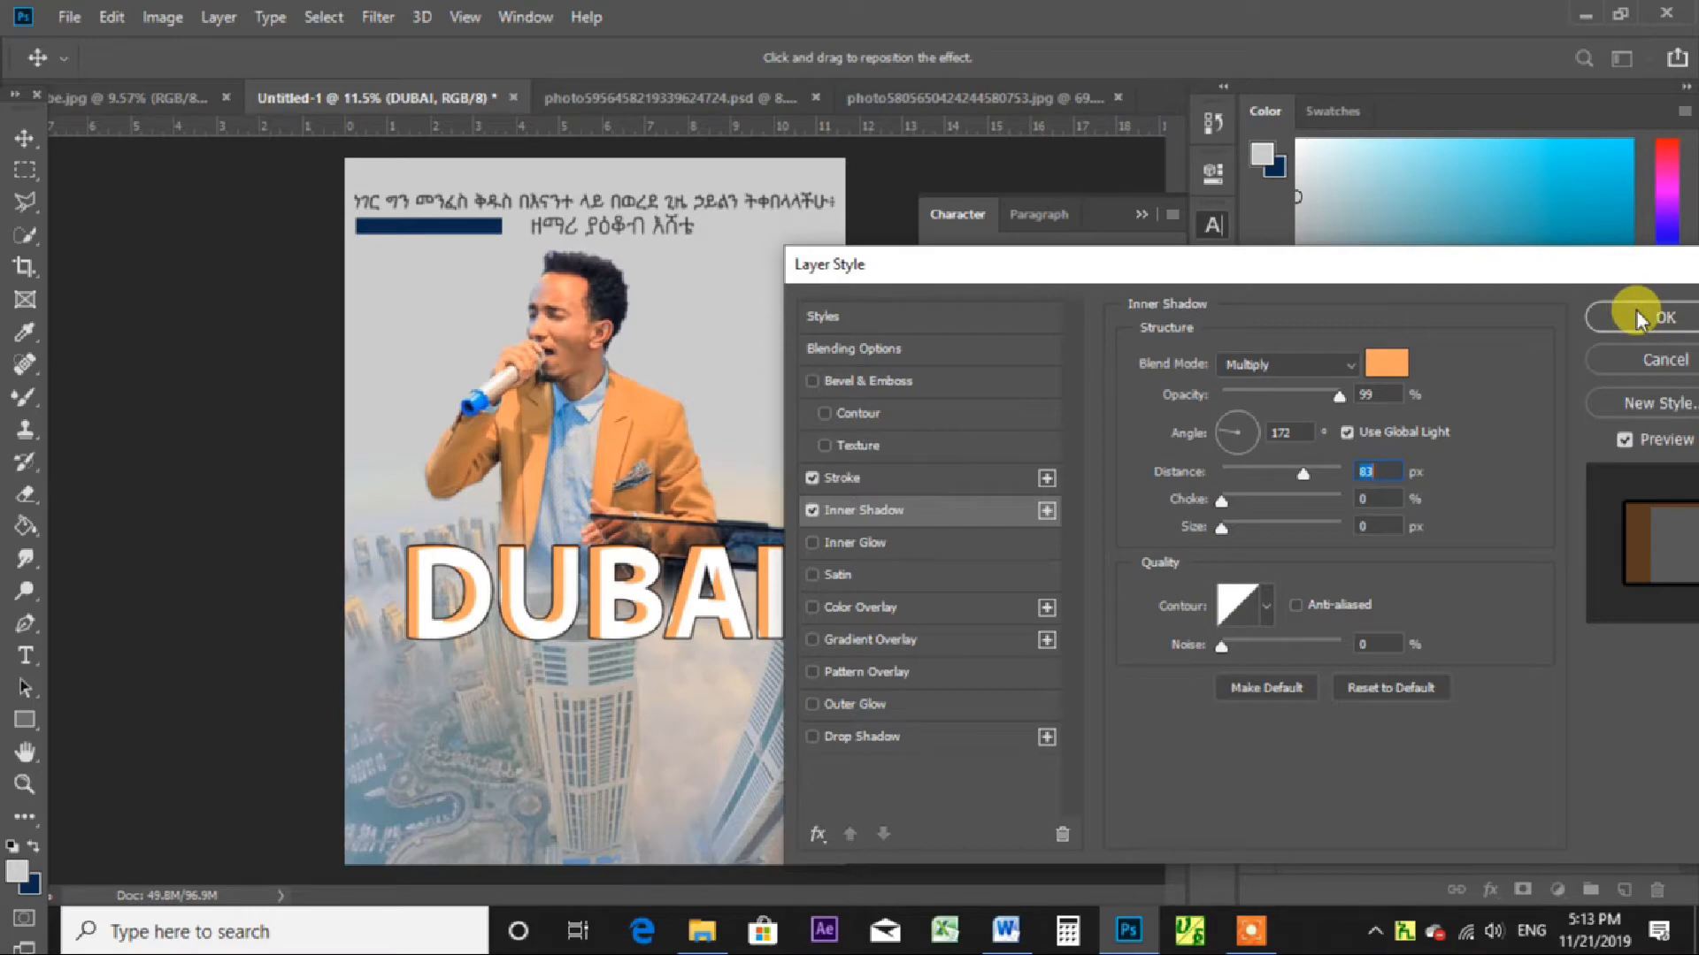
{"action": "left_click", "coordinate": [858, 741]}
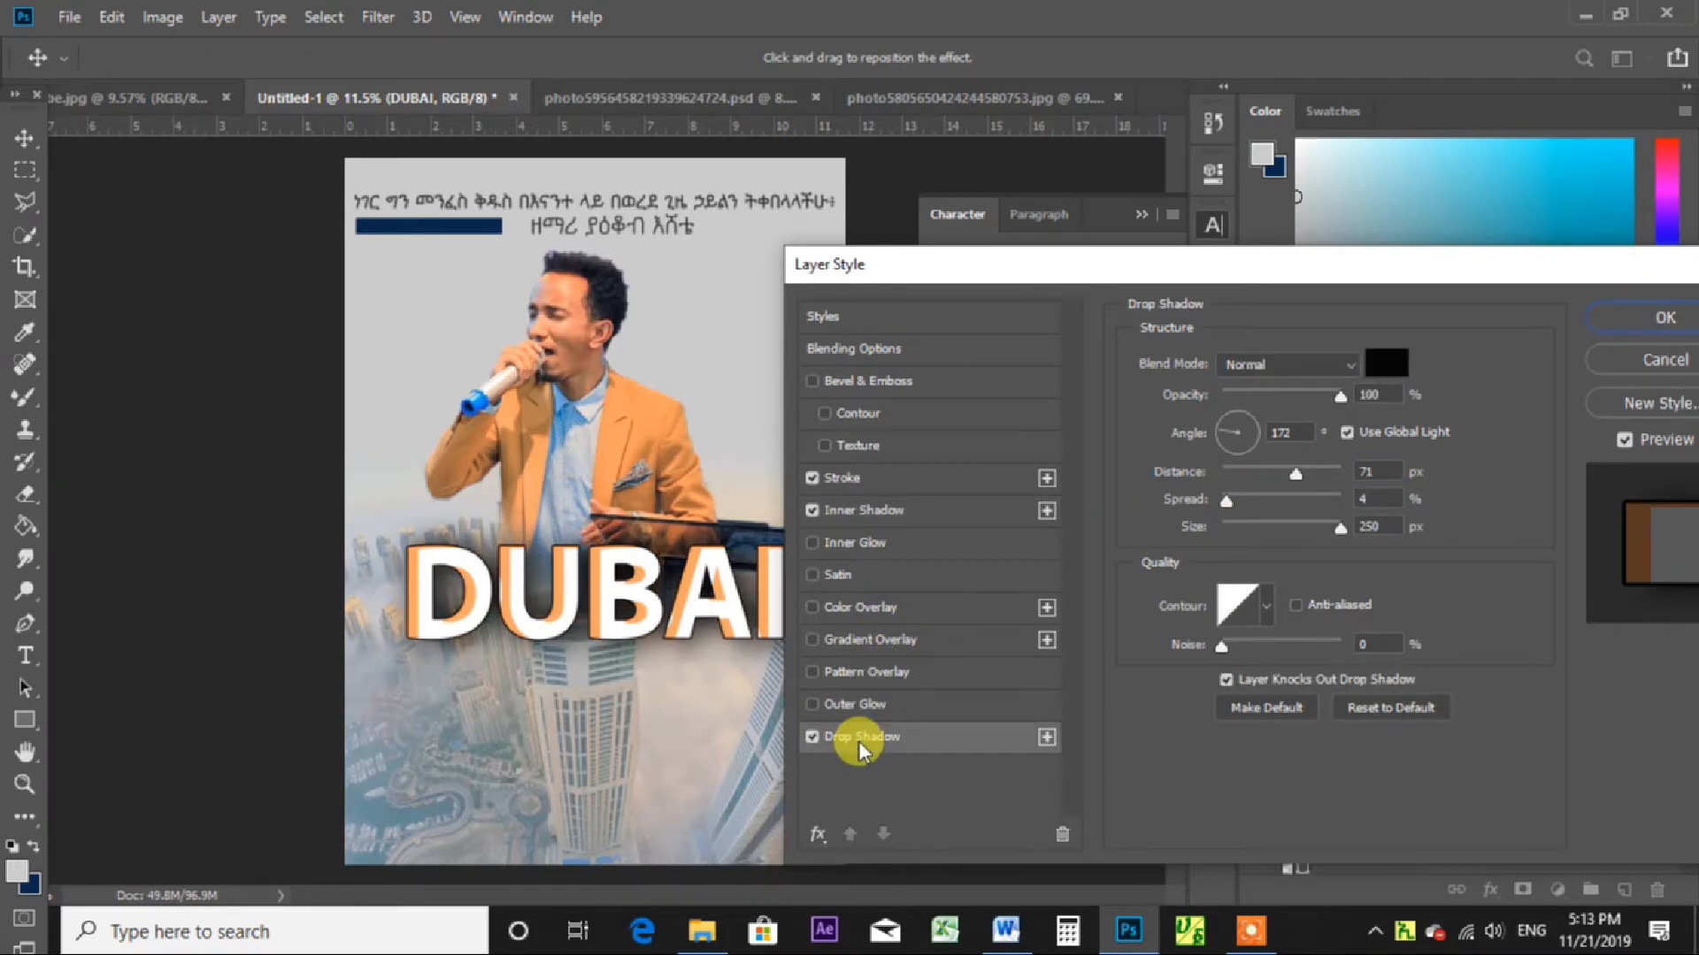
{"action": "left_click", "coordinate": [1663, 320]}
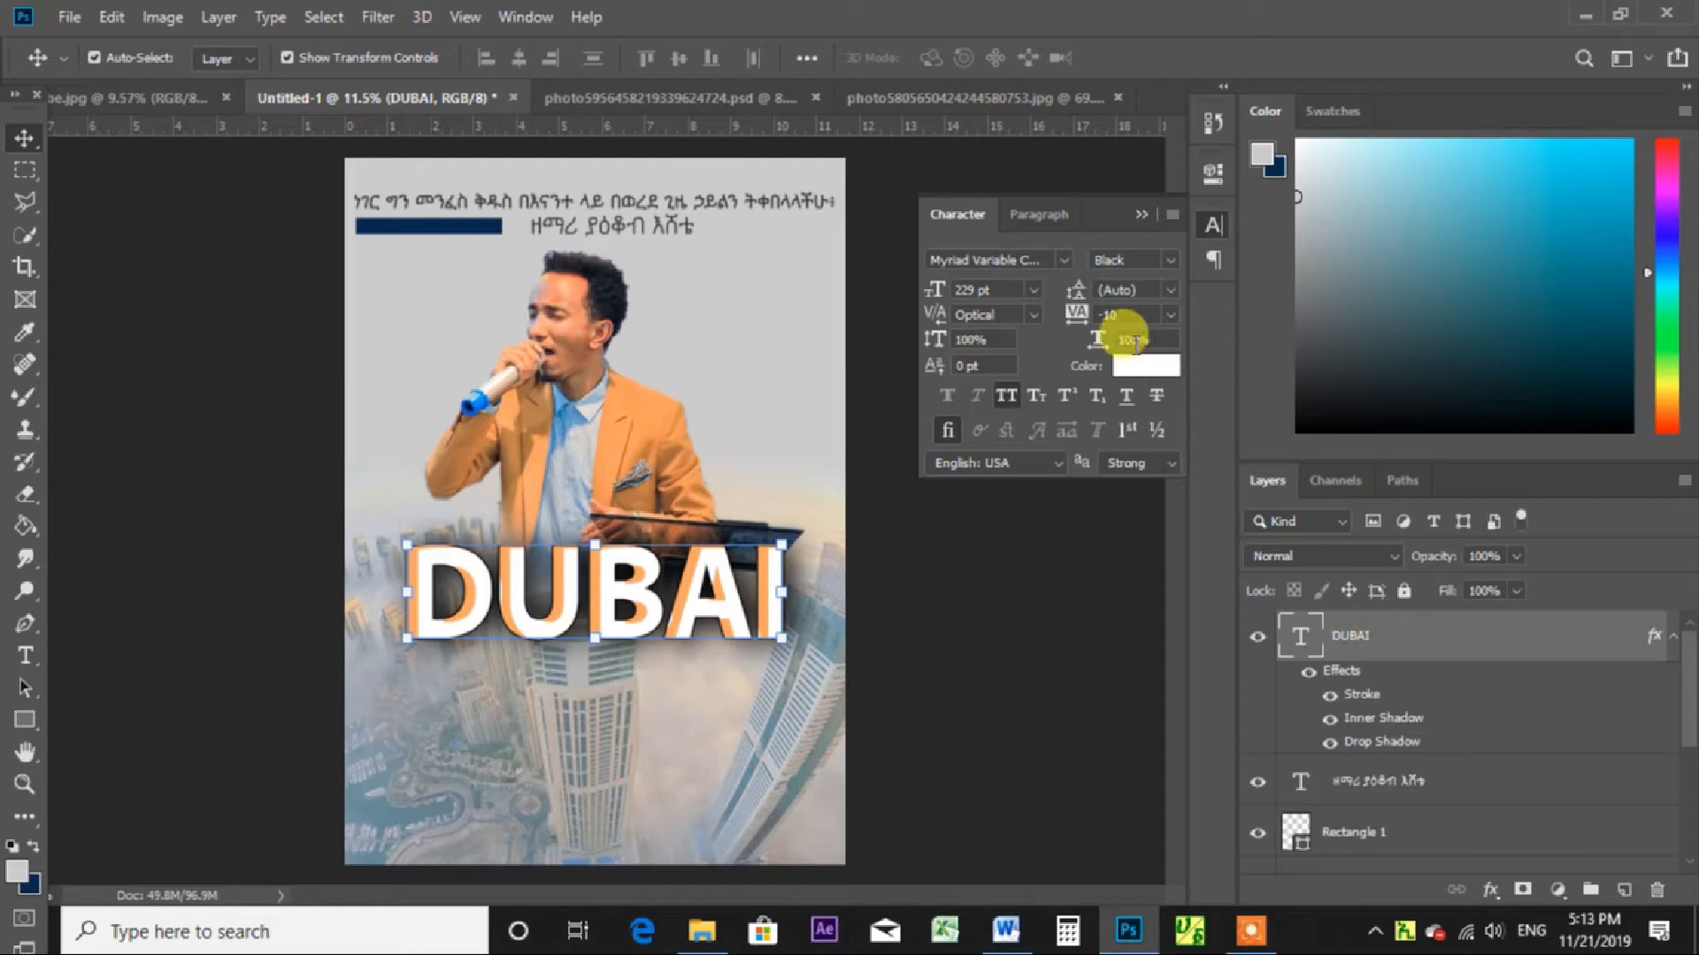
Tighten the DUBAI title's tracking to -50 and shift the title slightly right to centre it on the page.
{"action": "left_click_drag", "start_coordinate": [1079, 323], "coordinate": [1078, 324]}
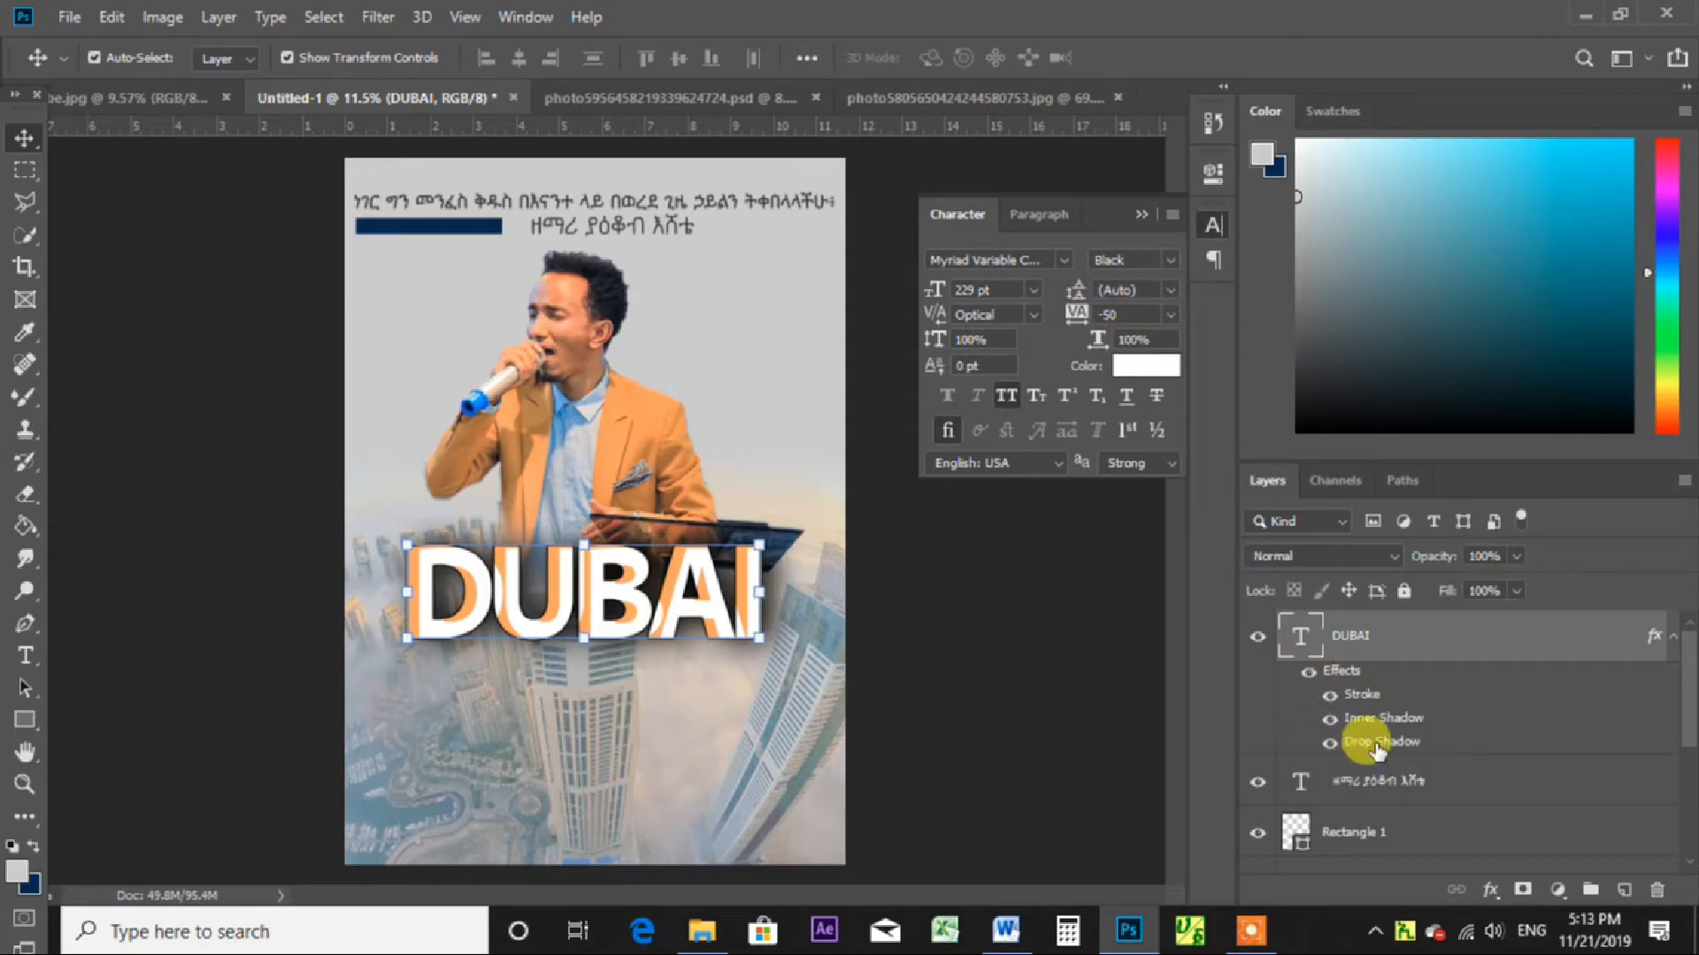
{"action": "left_click", "coordinate": [1017, 611]}
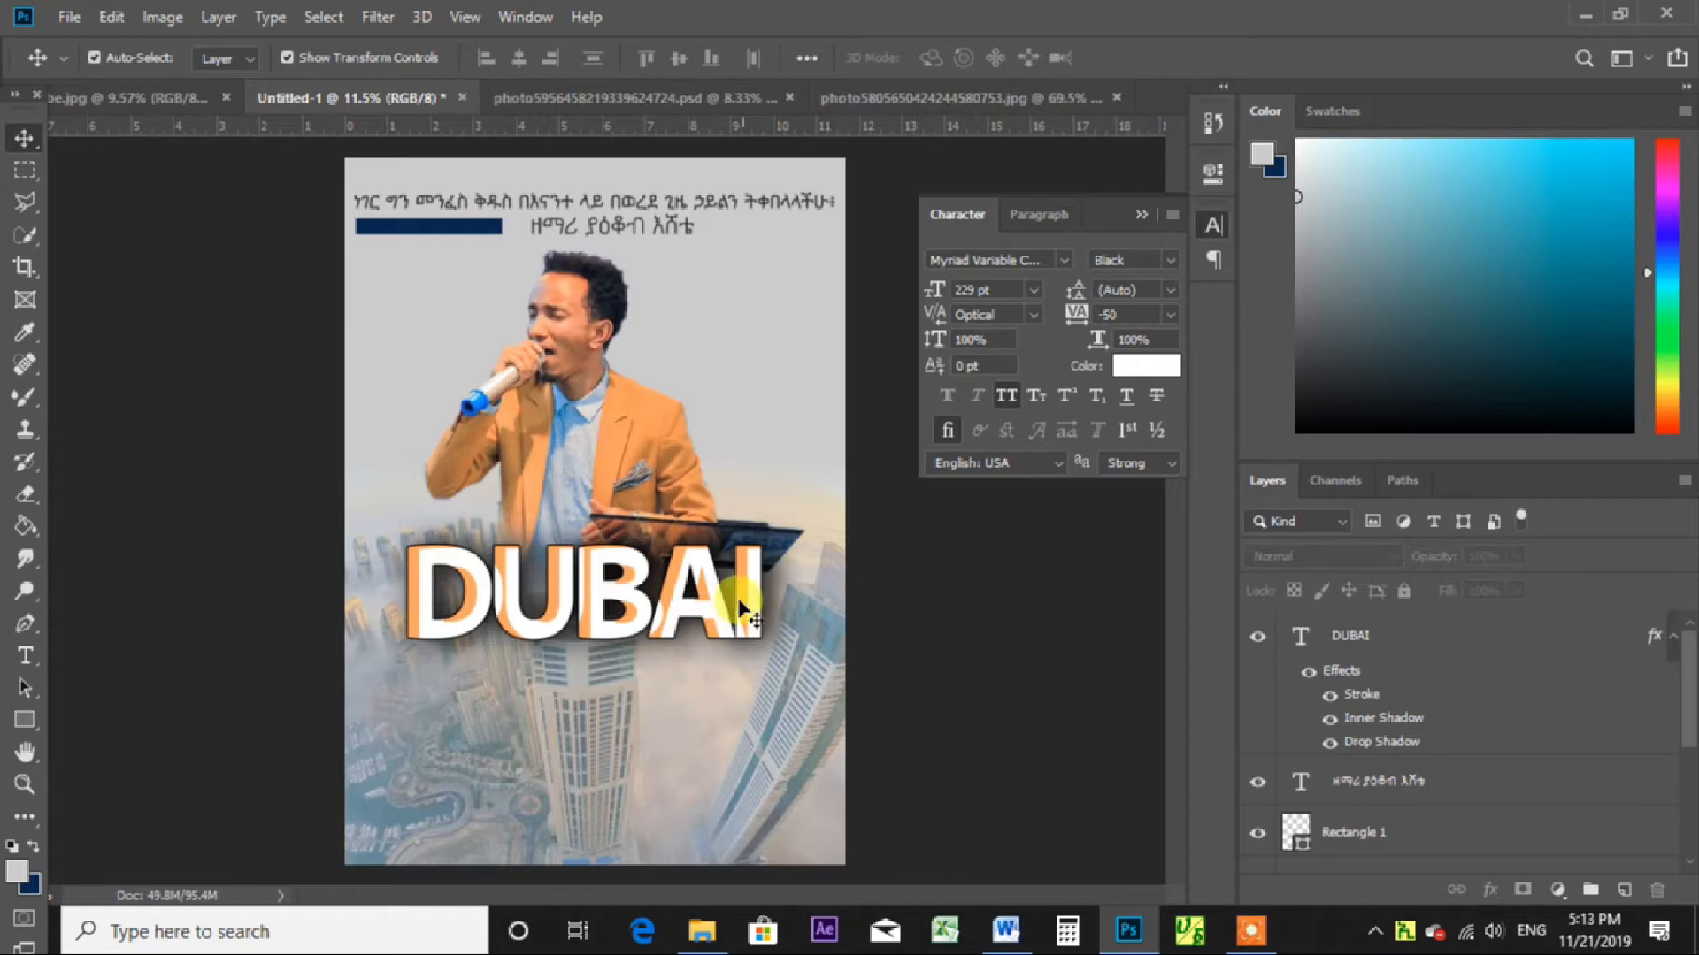
{"action": "left_click_drag", "start_coordinate": [740, 588], "coordinate": [713, 595]}
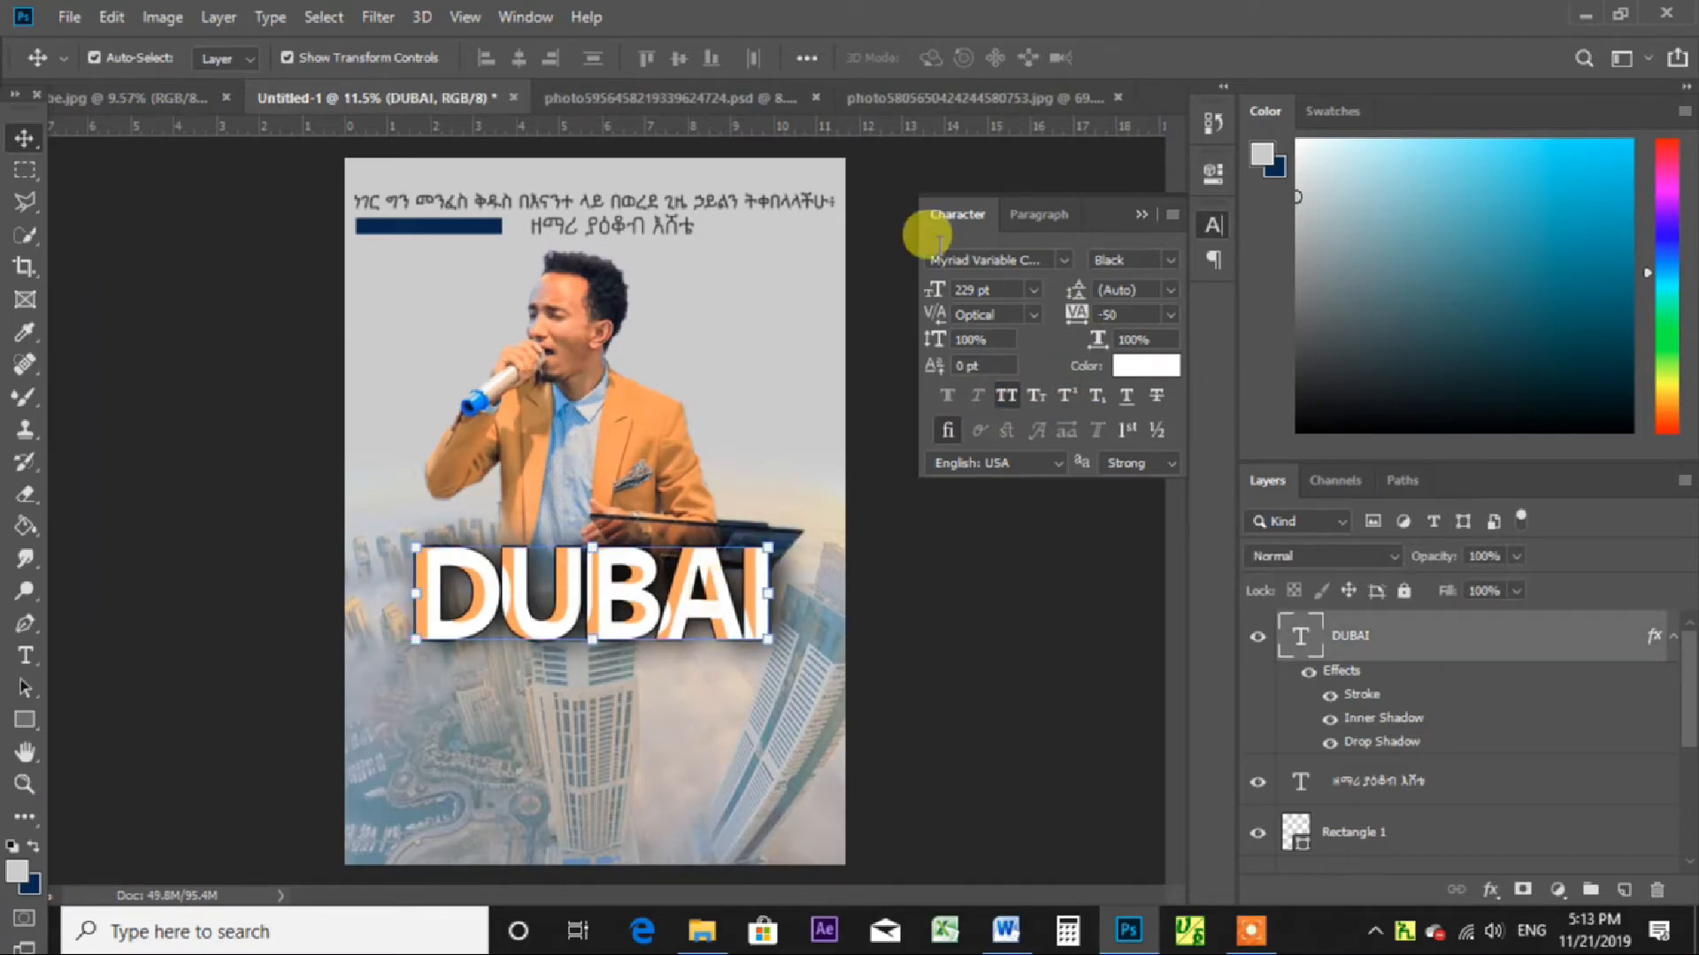
Check the reference poster's title spacing and set the DUBAI title's tracking to -60.
{"action": "left_click", "coordinate": [849, 99]}
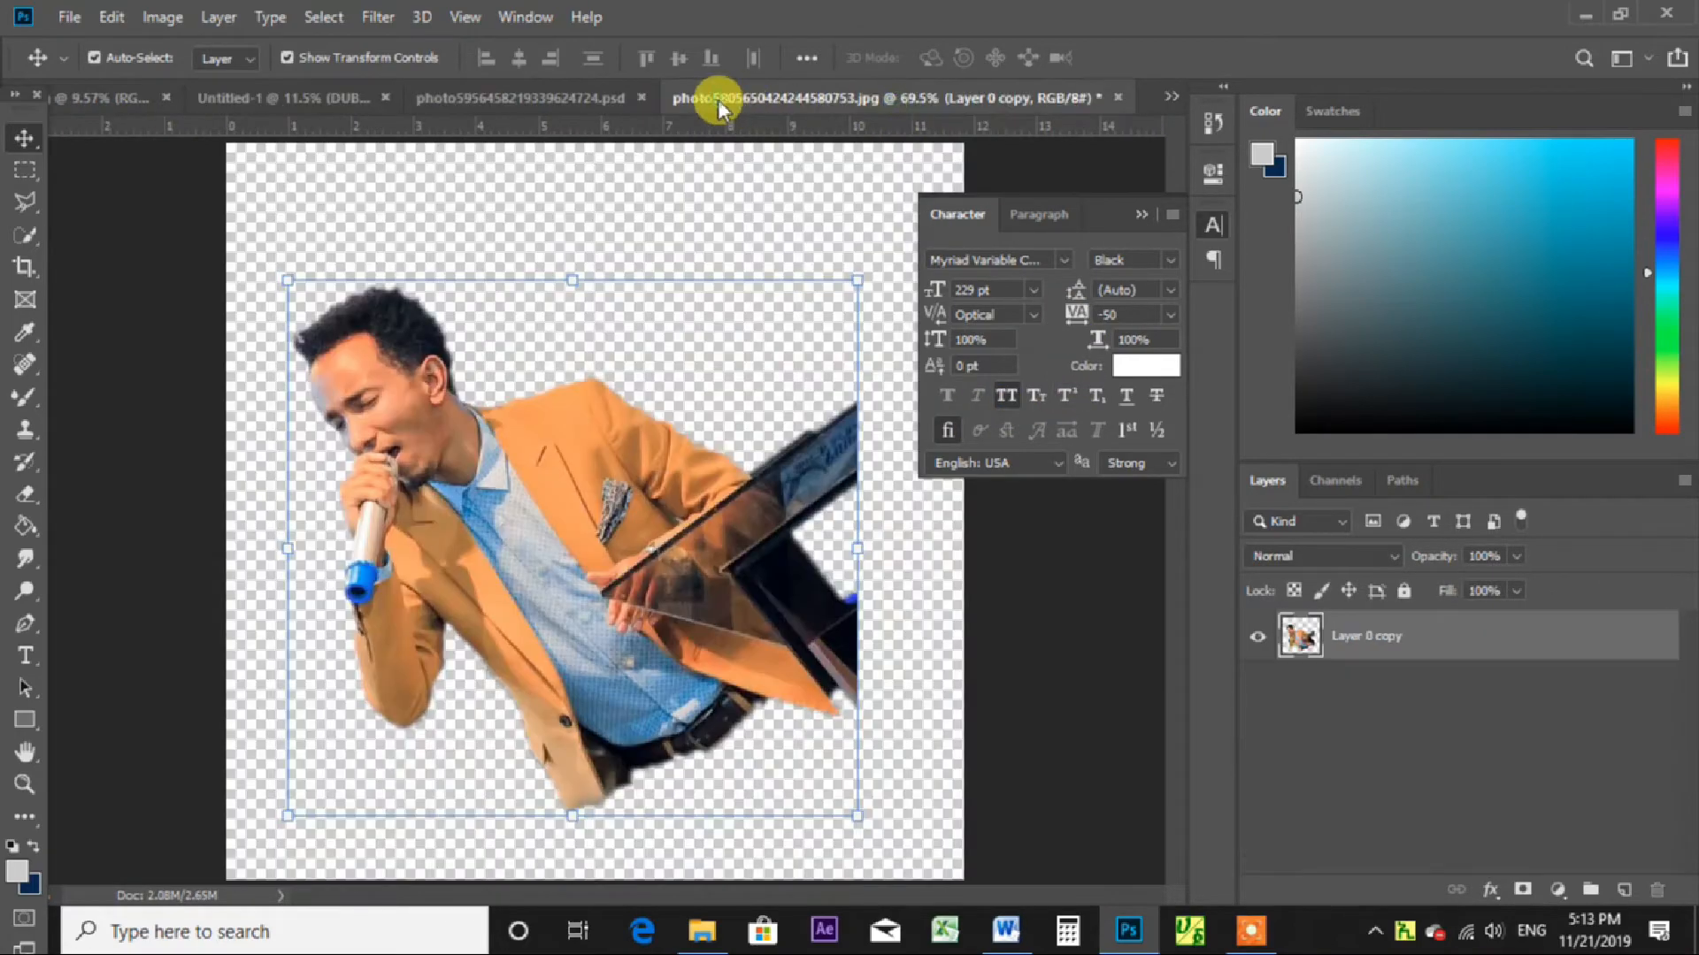
{"action": "left_click", "coordinate": [601, 98]}
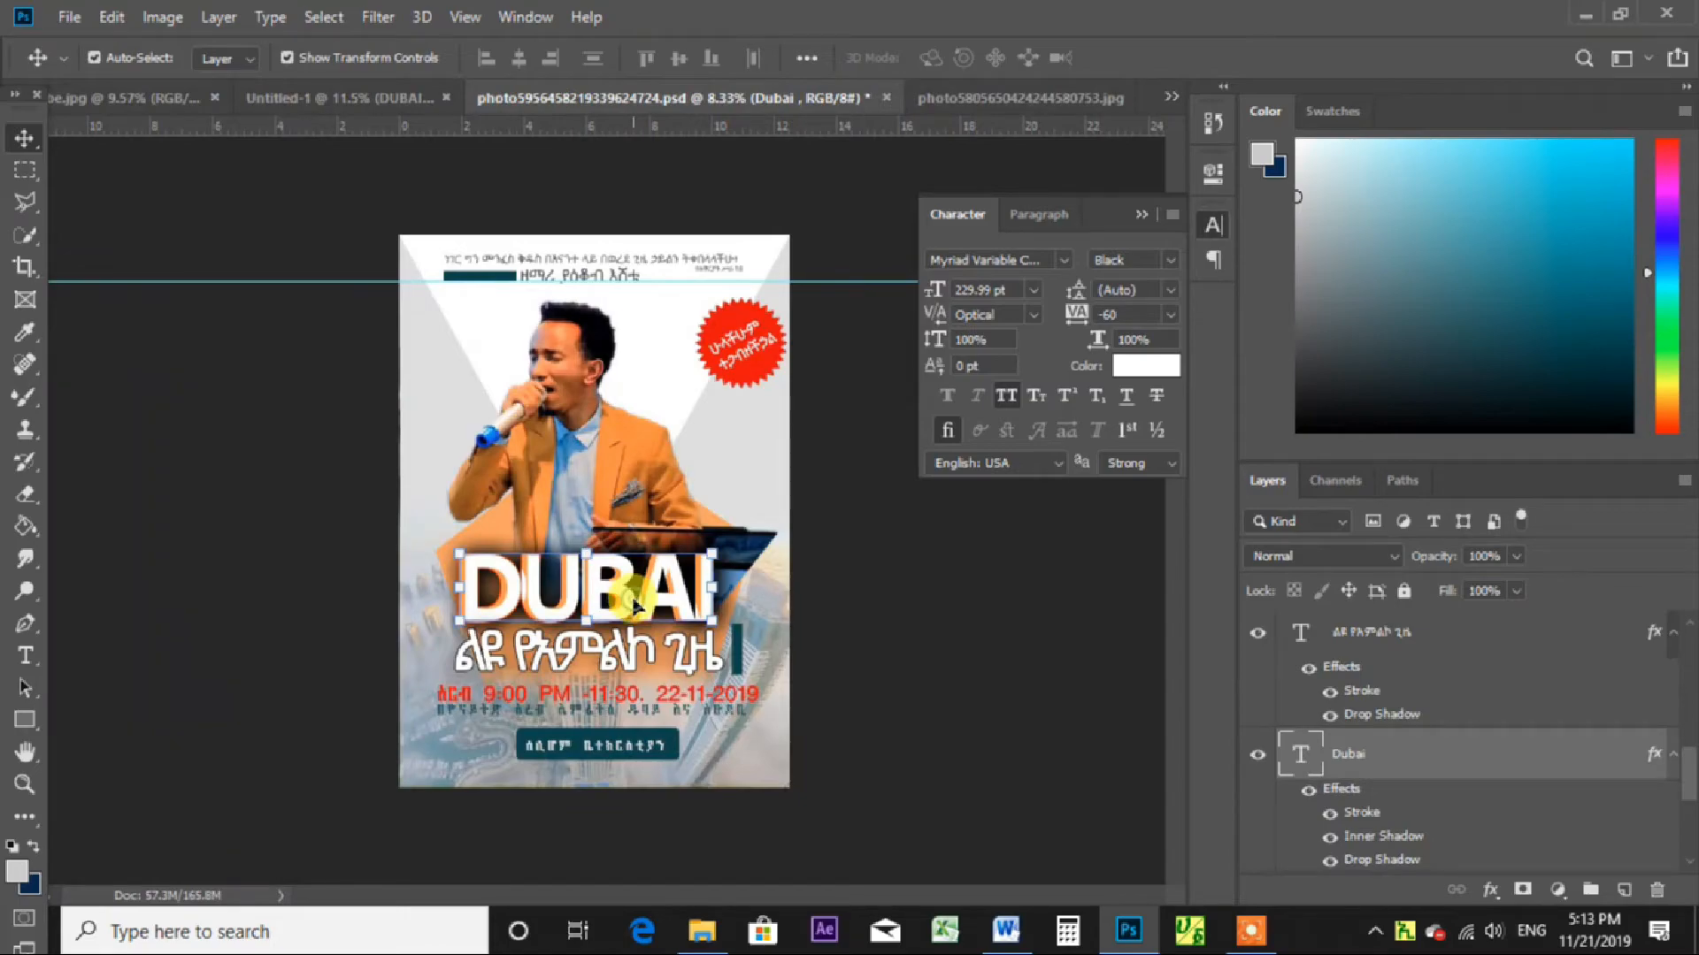
{"action": "left_click", "coordinate": [334, 98]}
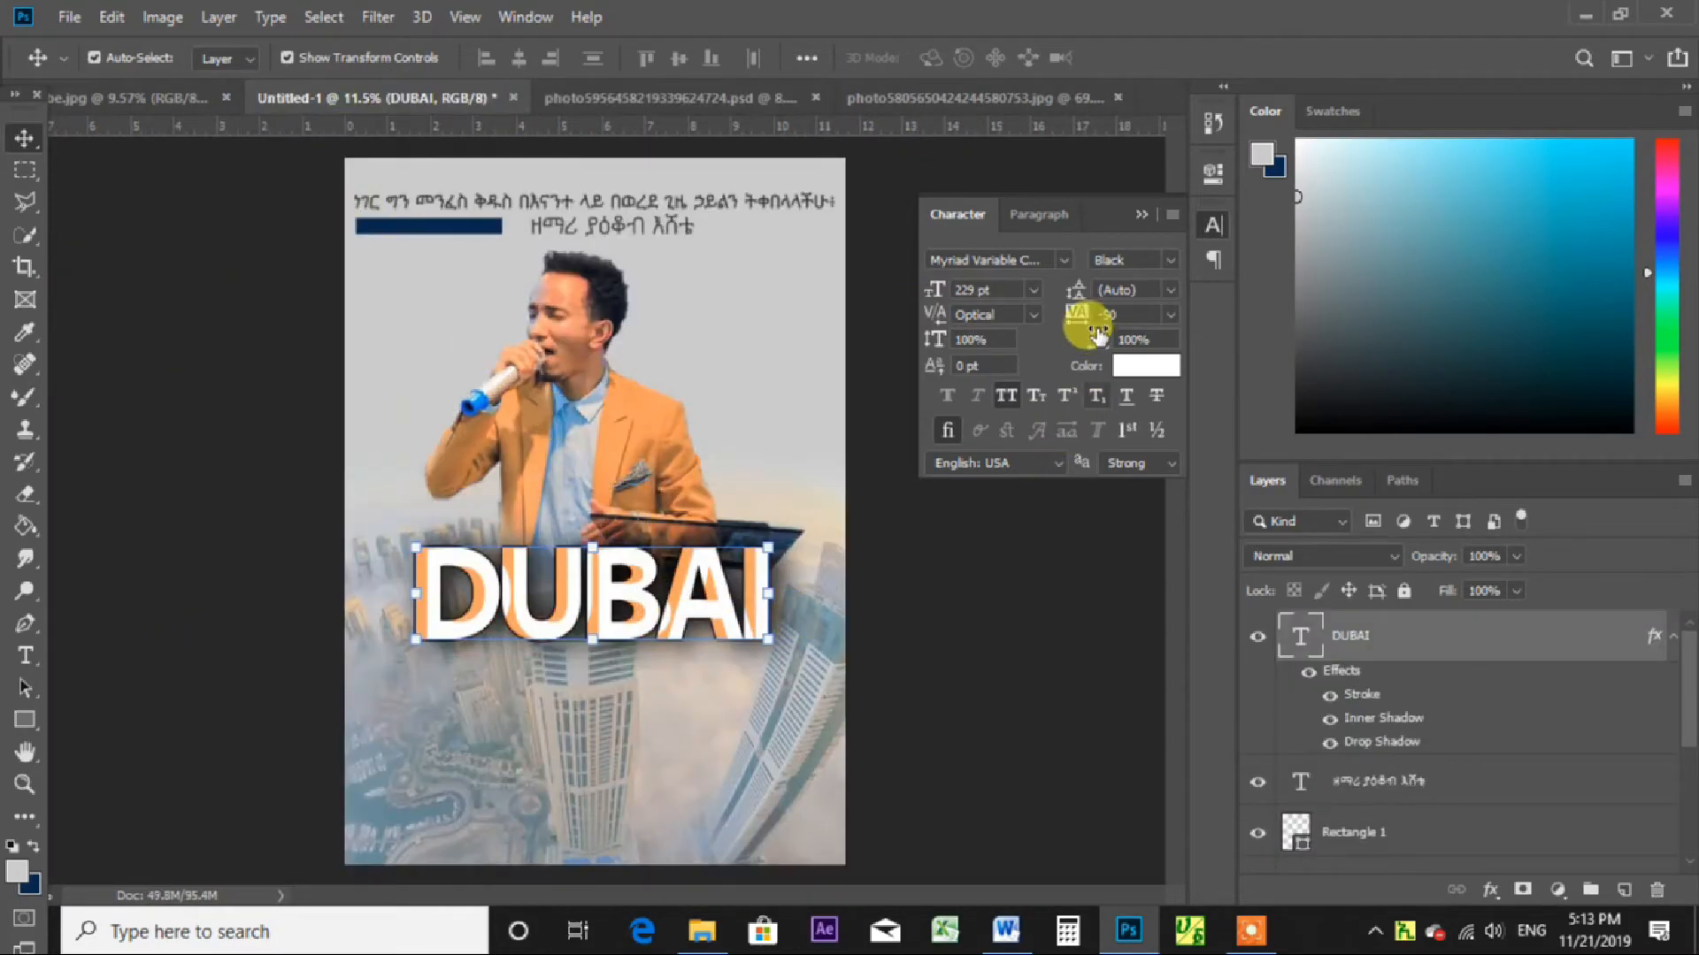
{"action": "left_click", "coordinate": [1118, 313]}
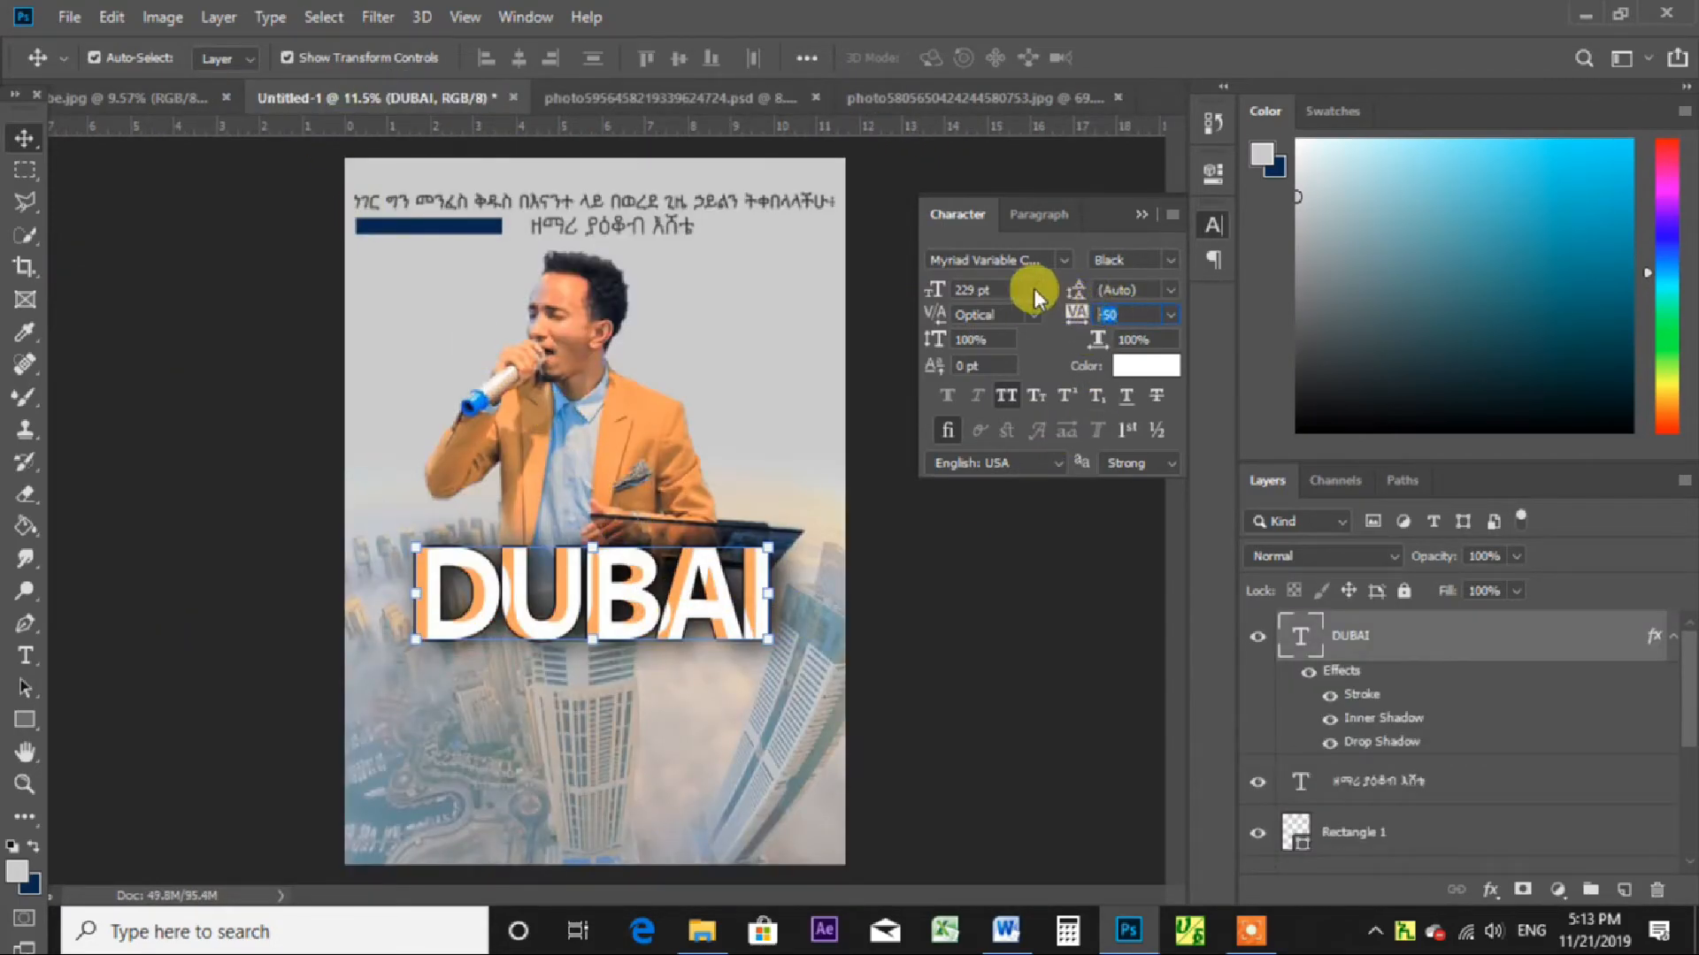
{"action": "type", "text": "-60"}
{"action": "key", "text": "Return"}
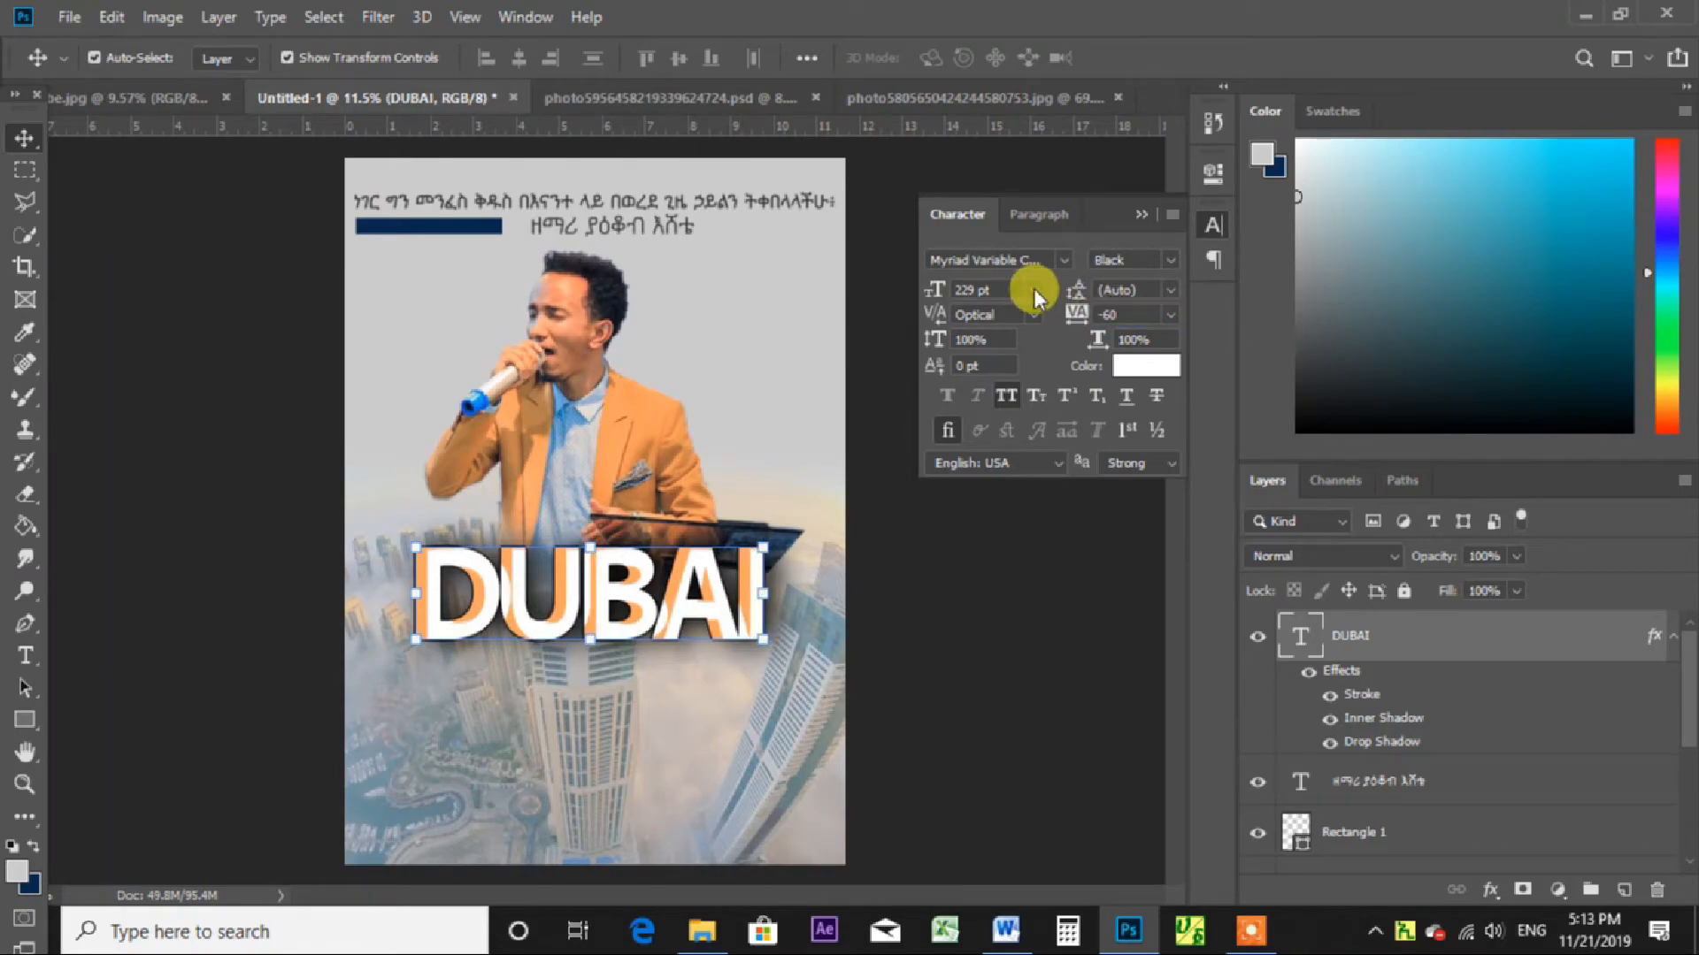
{"action": "left_click", "coordinate": [955, 633]}
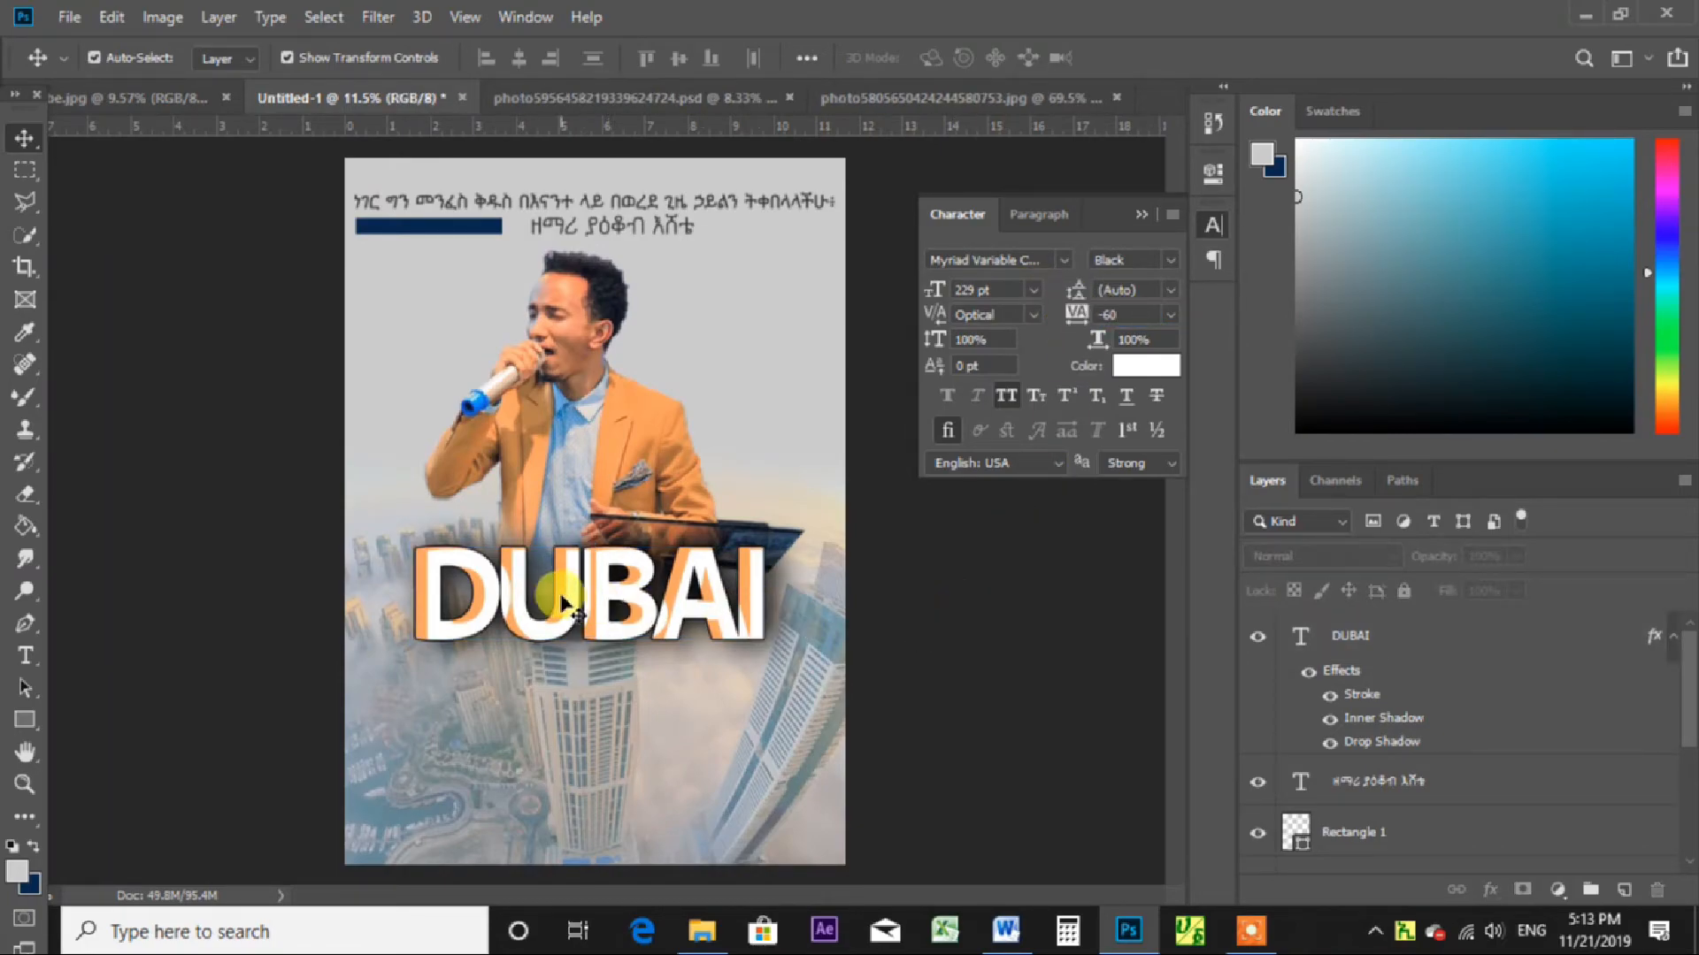
Copy the white text line ልዩ የአምልኮ ጊዜ from the reference poster into the new poster, directly beneath the DUBAI title.
{"action": "left_click", "coordinate": [587, 101]}
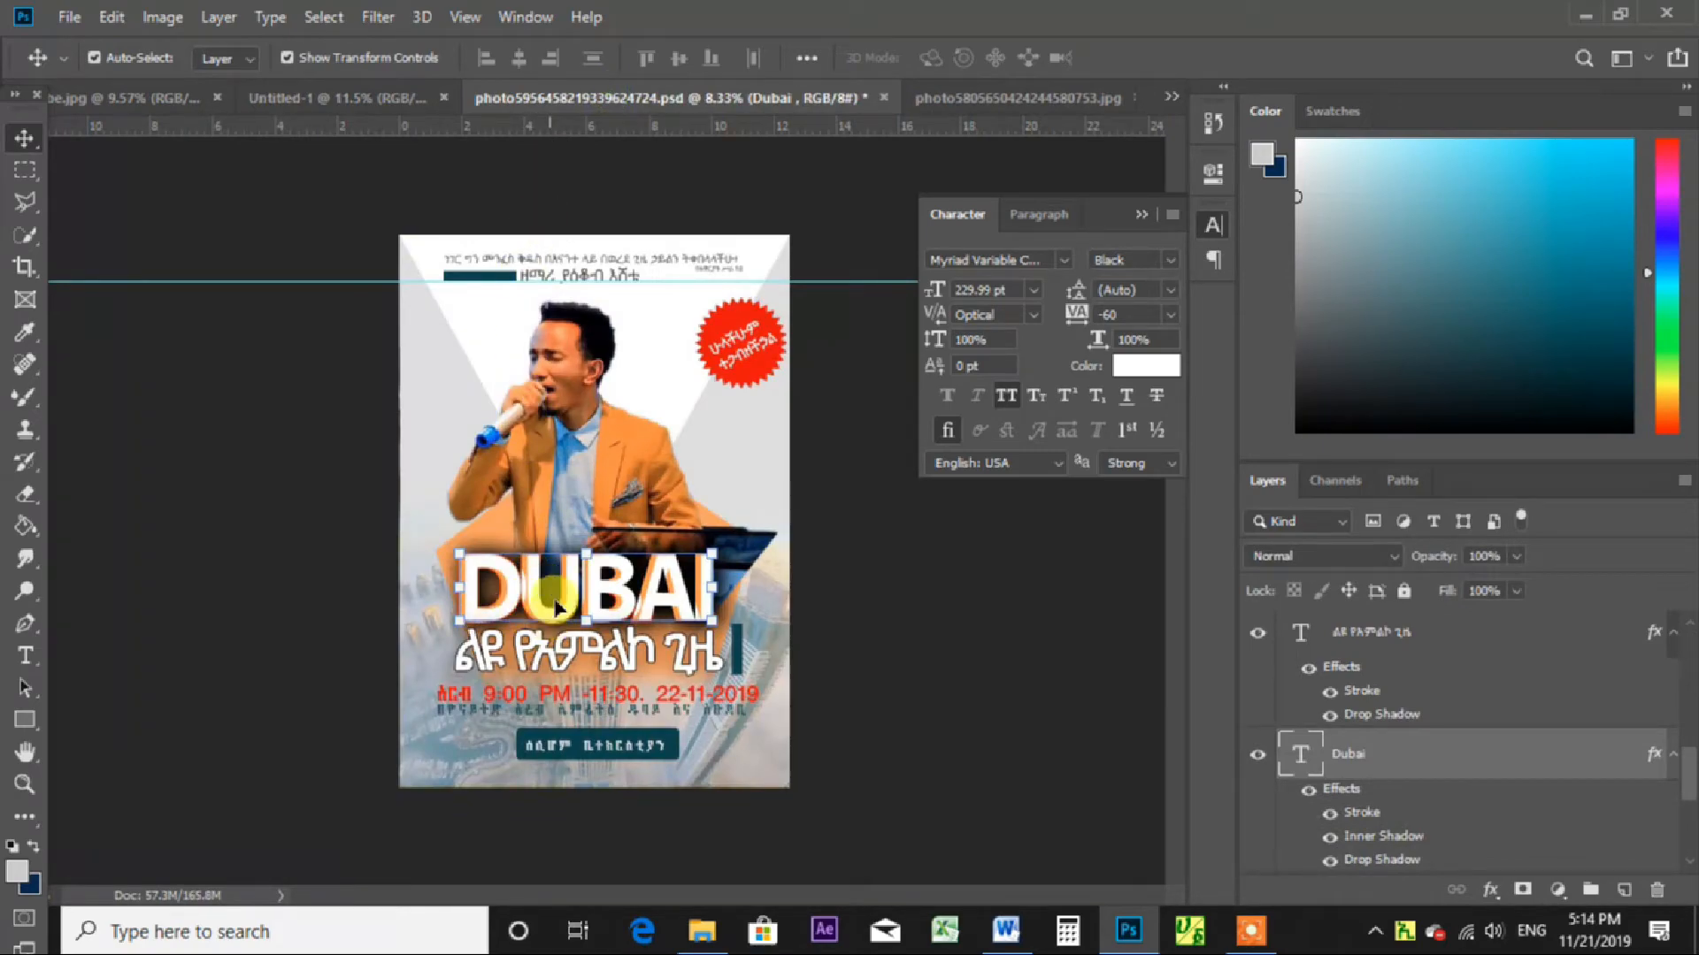
{"action": "left_click", "coordinate": [317, 99]}
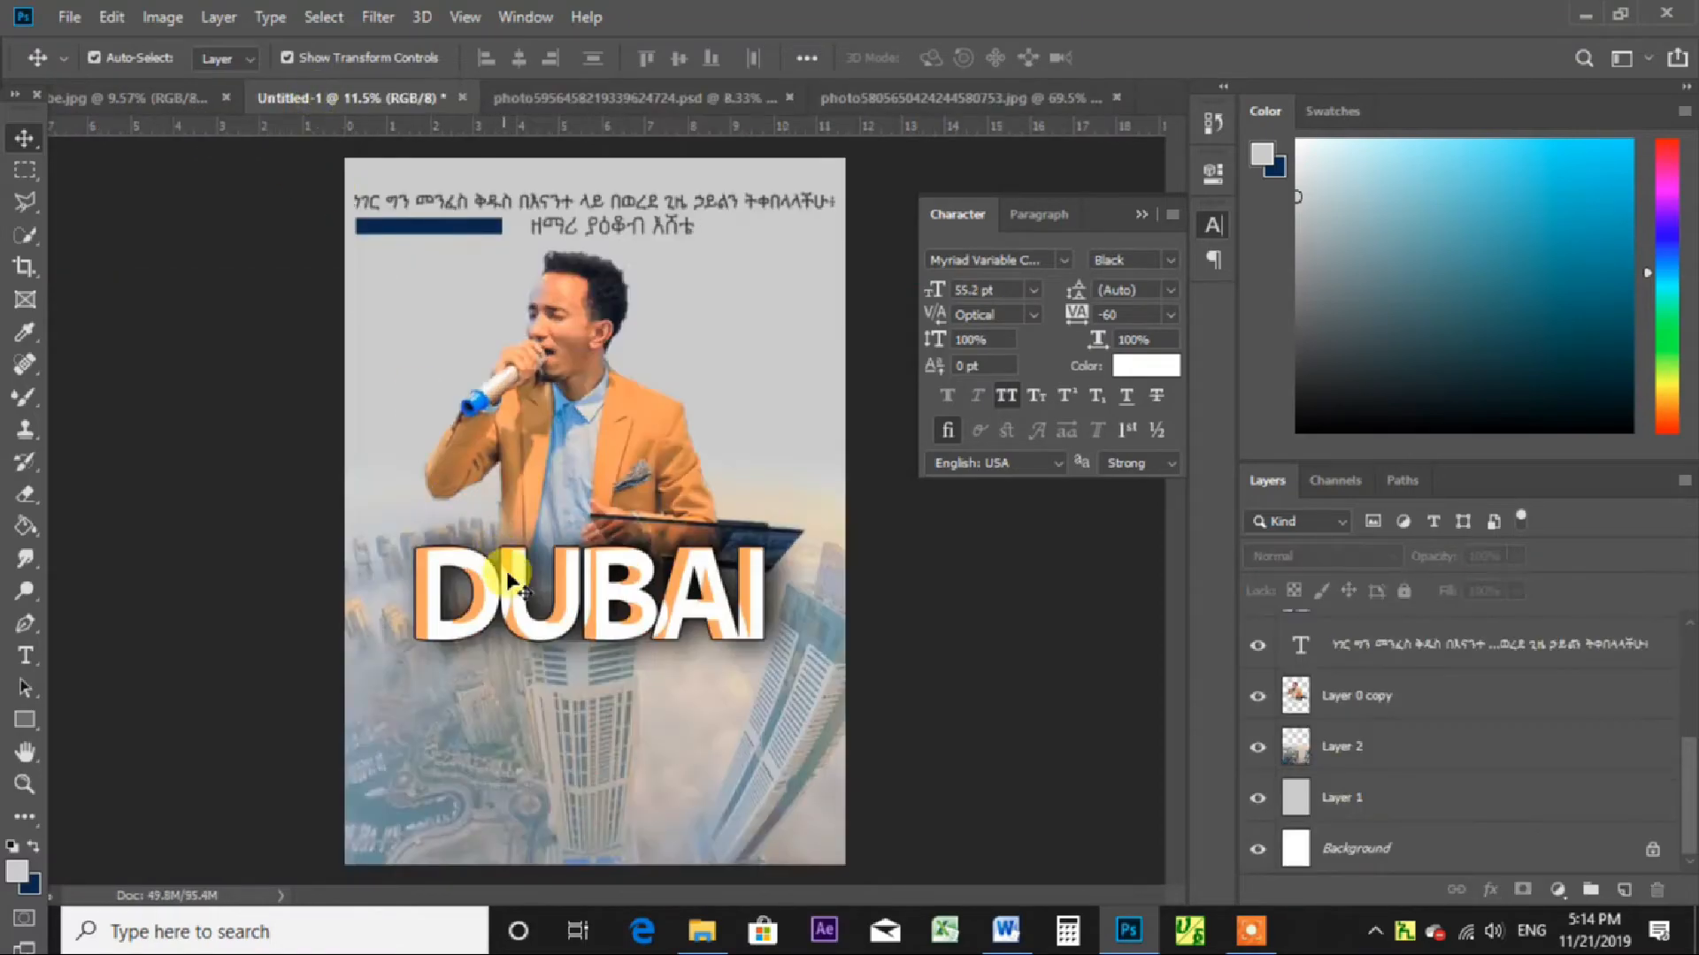
{"action": "left_click", "coordinate": [633, 95]}
{"action": "left_click_drag", "start_coordinate": [656, 655], "coordinate": [591, 691]}
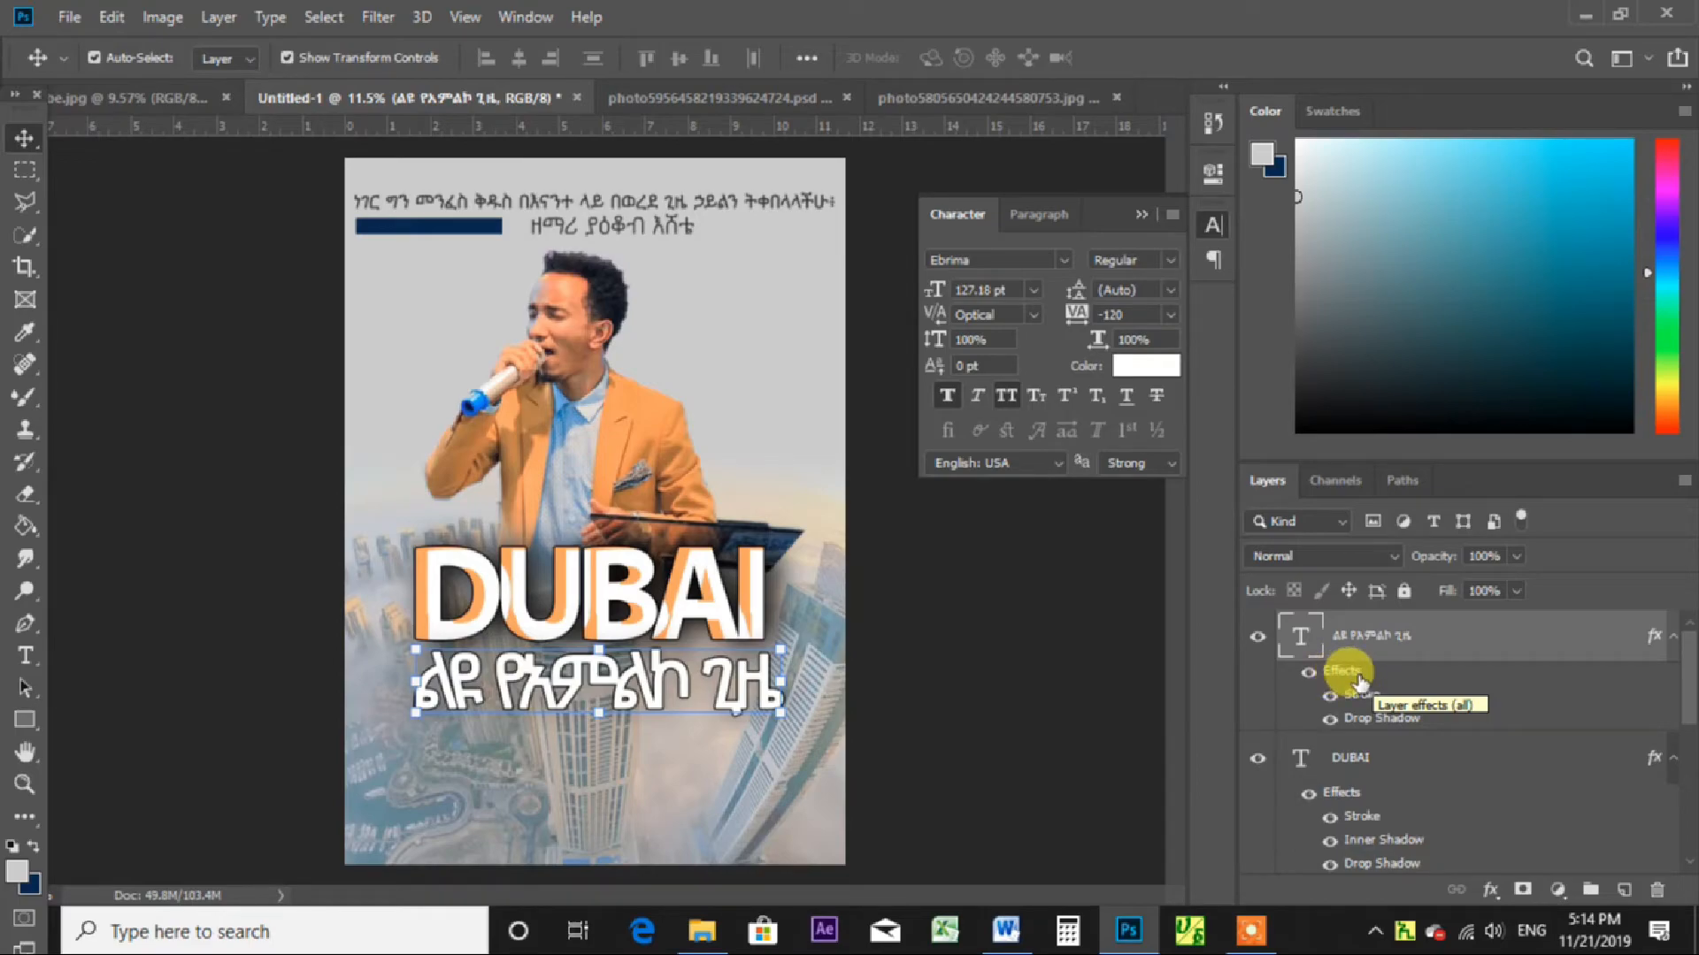
Preview the white Amharic line without its drop shadow and stroke, keep both effects, and shift the line slightly left and up under DUBAI.
{"action": "double_click", "coordinate": [1362, 695]}
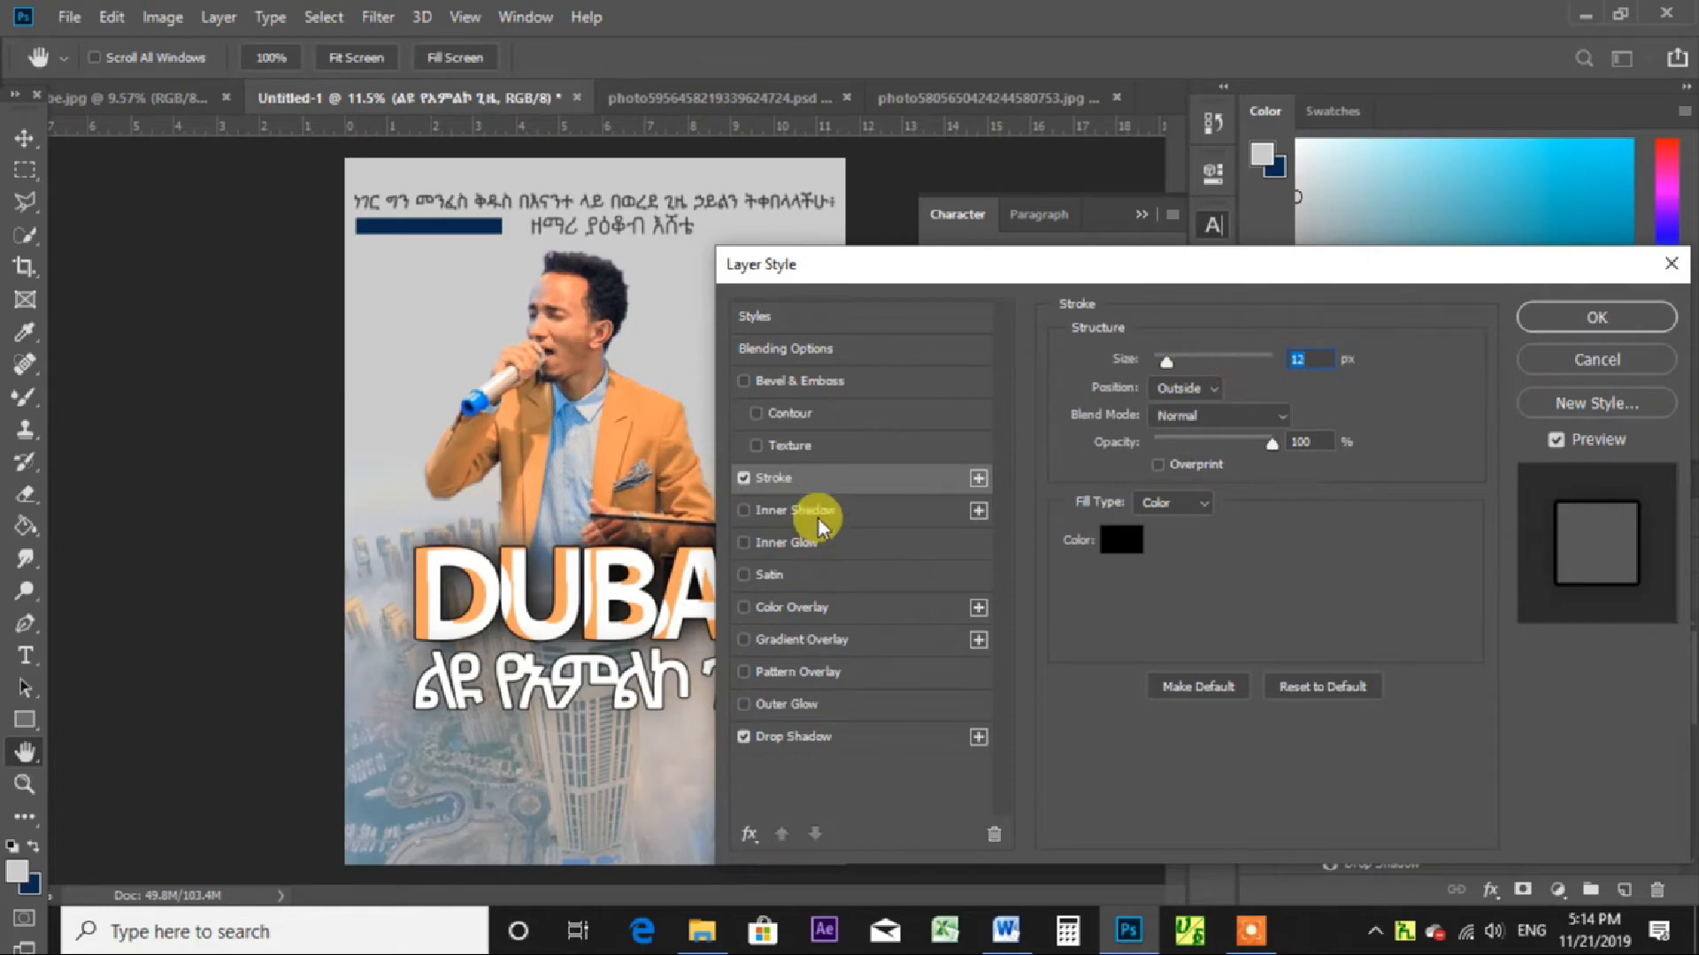
{"action": "left_click", "coordinate": [744, 738]}
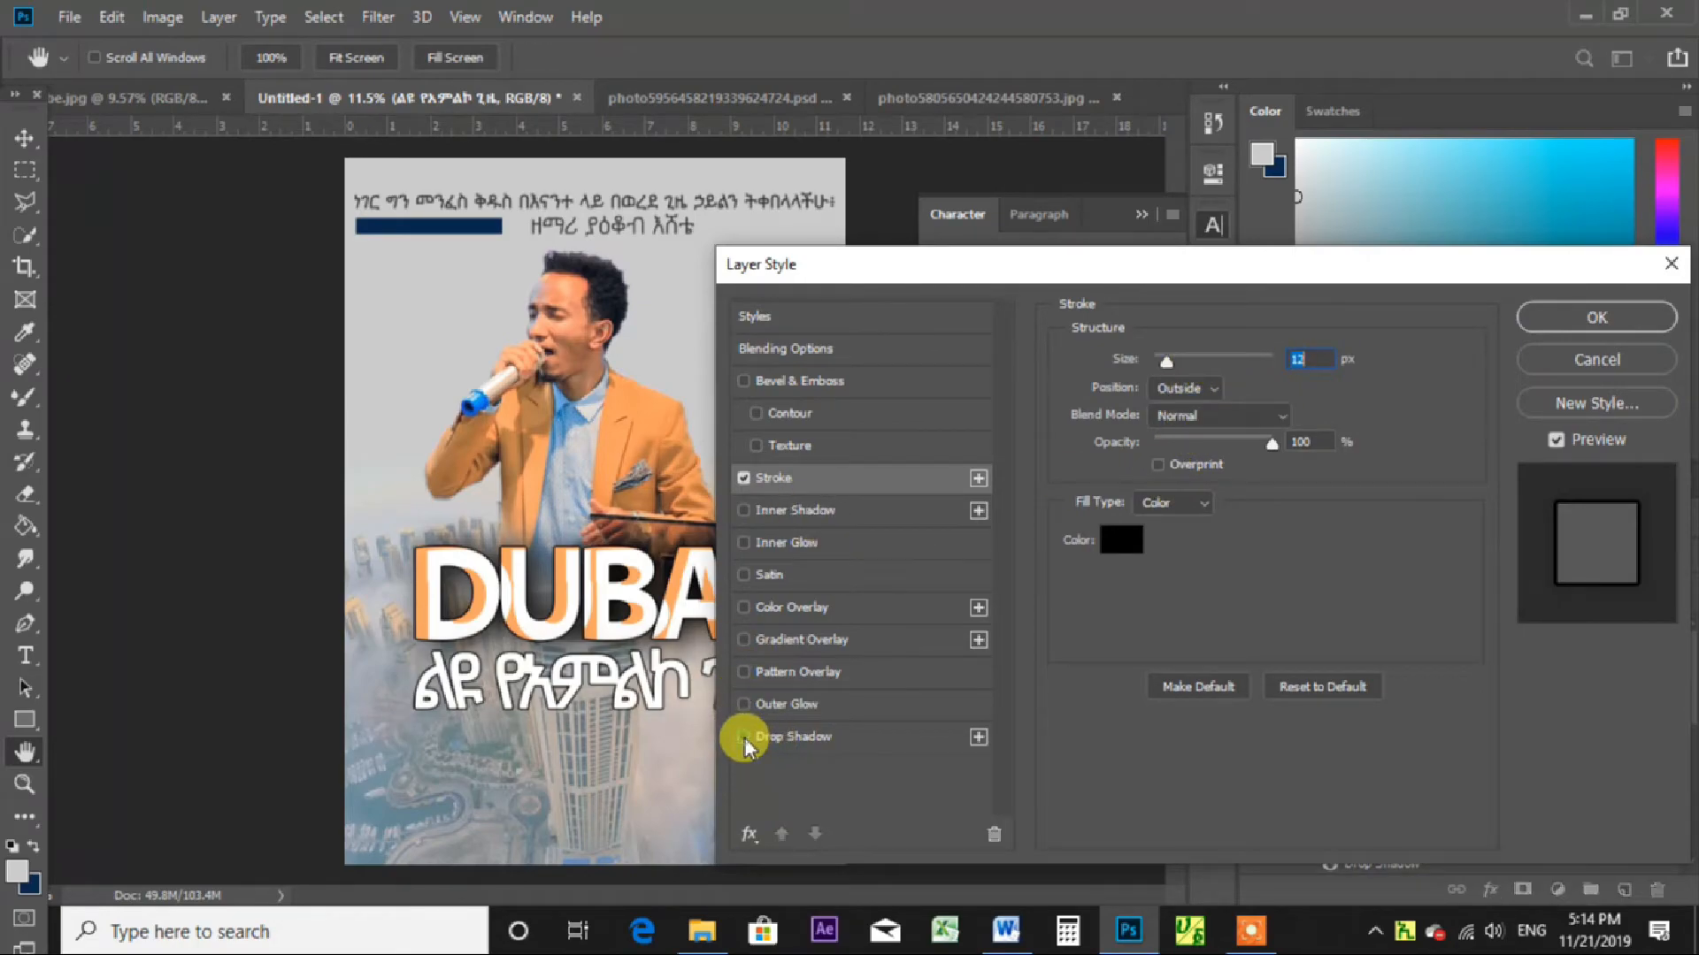
{"action": "left_click", "coordinate": [744, 737]}
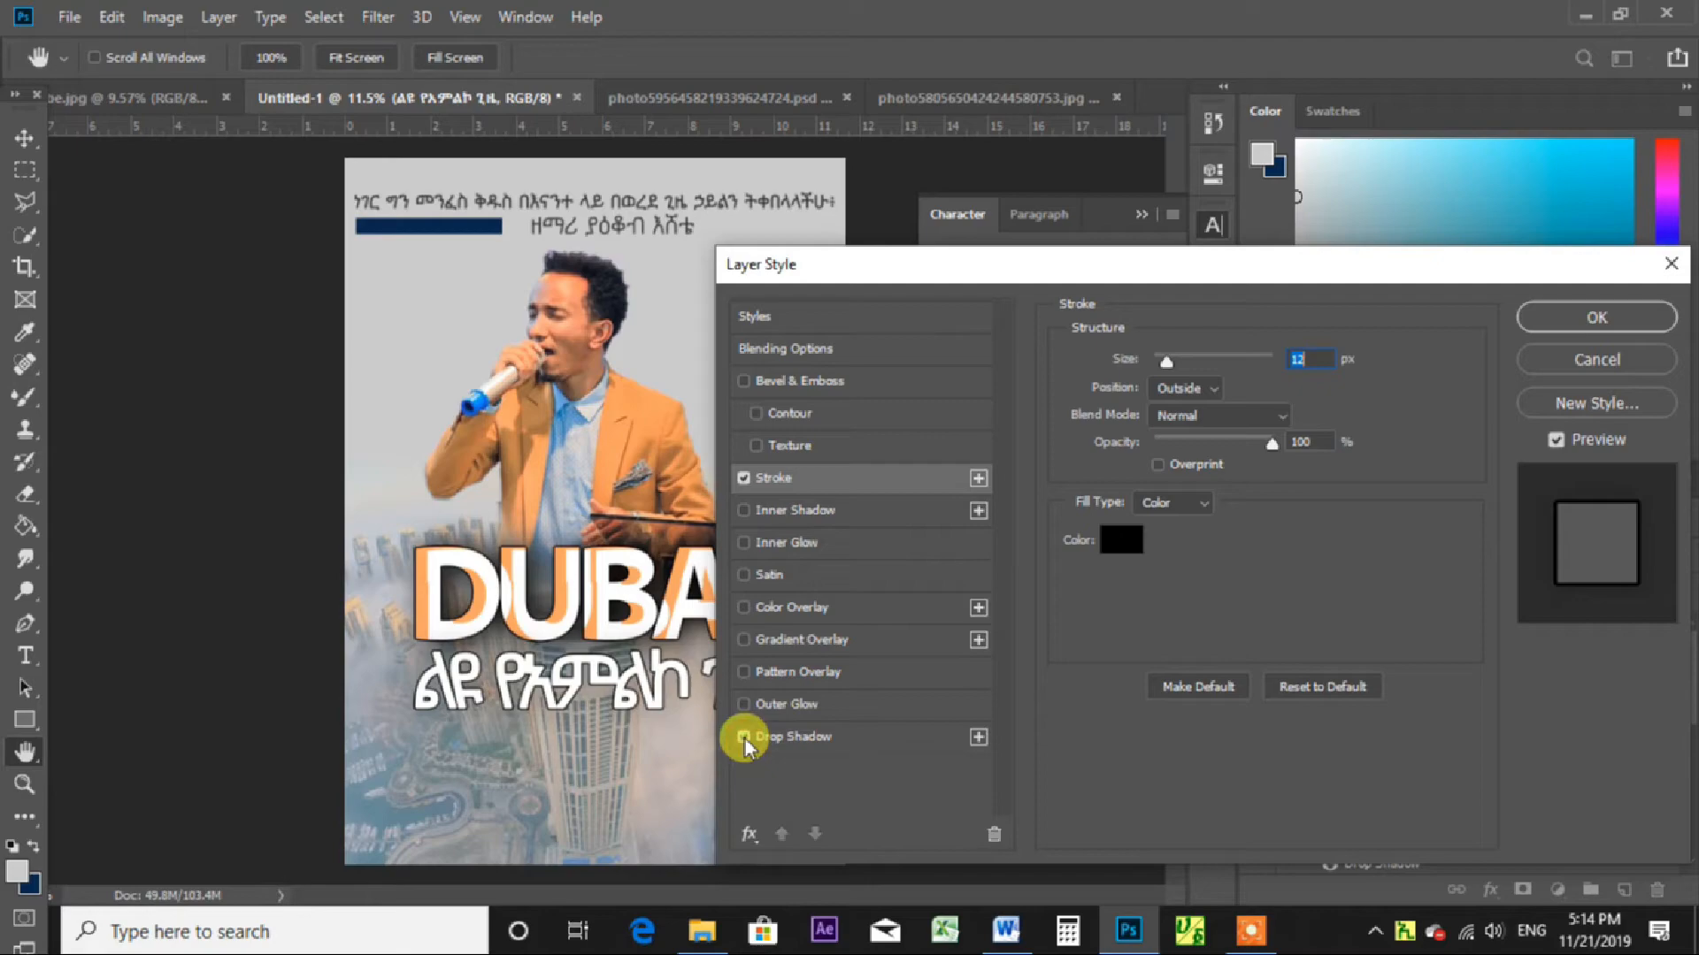
{"action": "left_click", "coordinate": [744, 482]}
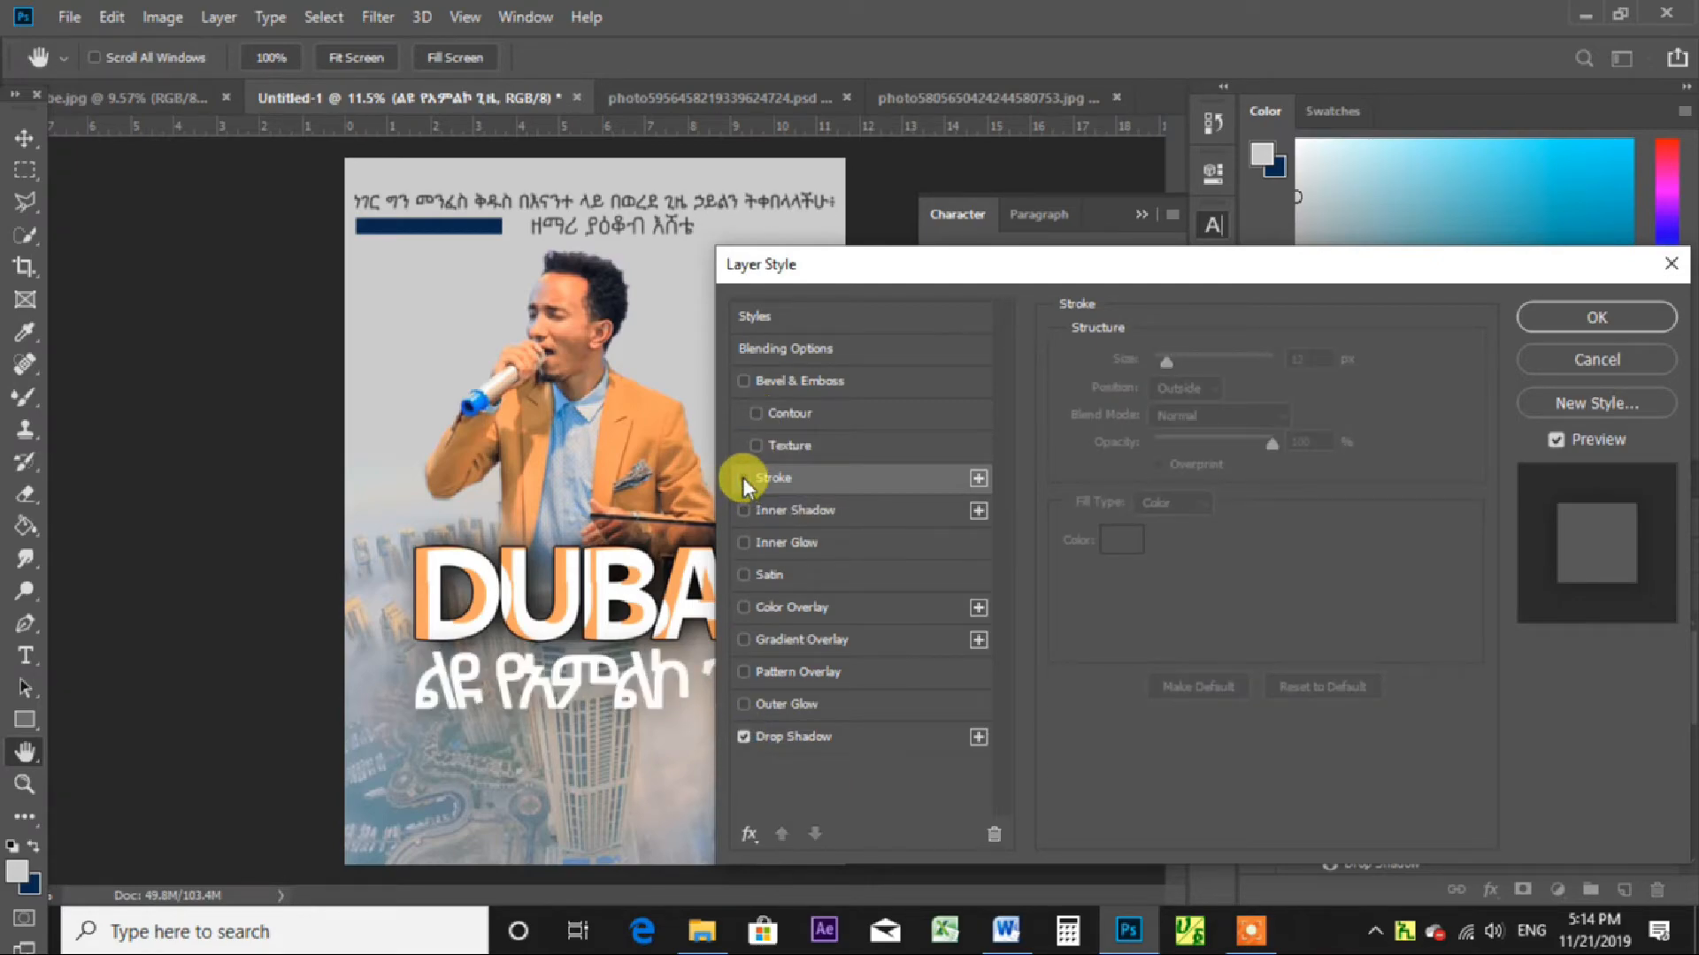
{"action": "left_click", "coordinate": [744, 481]}
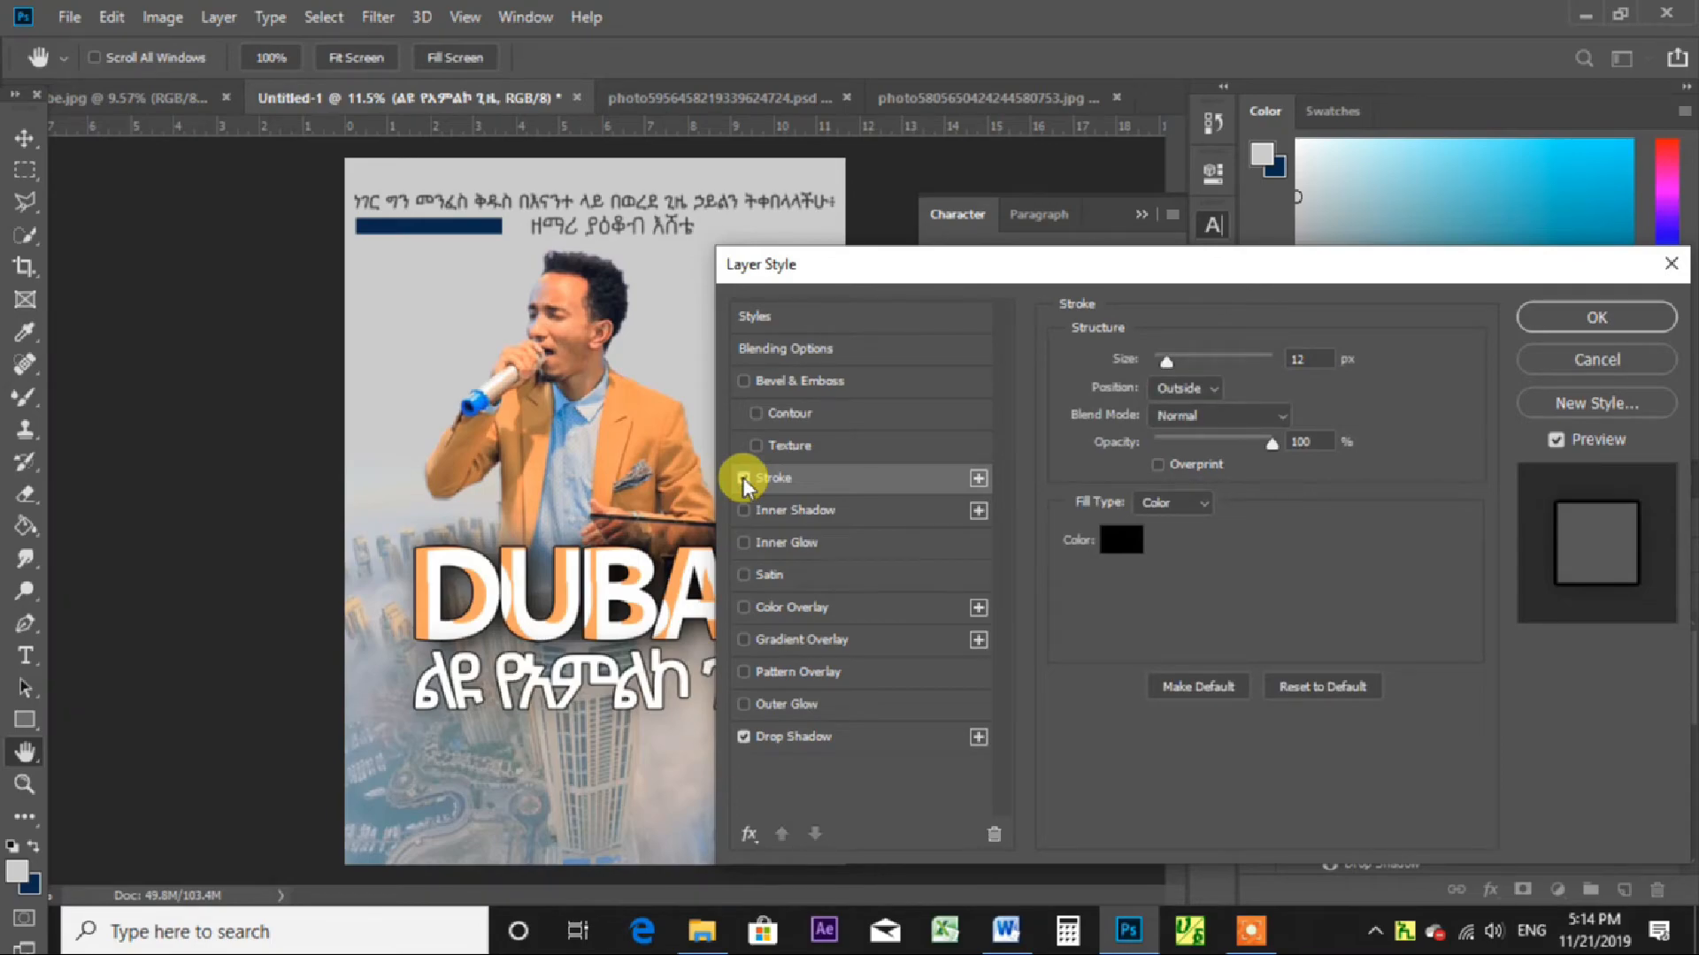
{"action": "left_click", "coordinate": [1597, 318]}
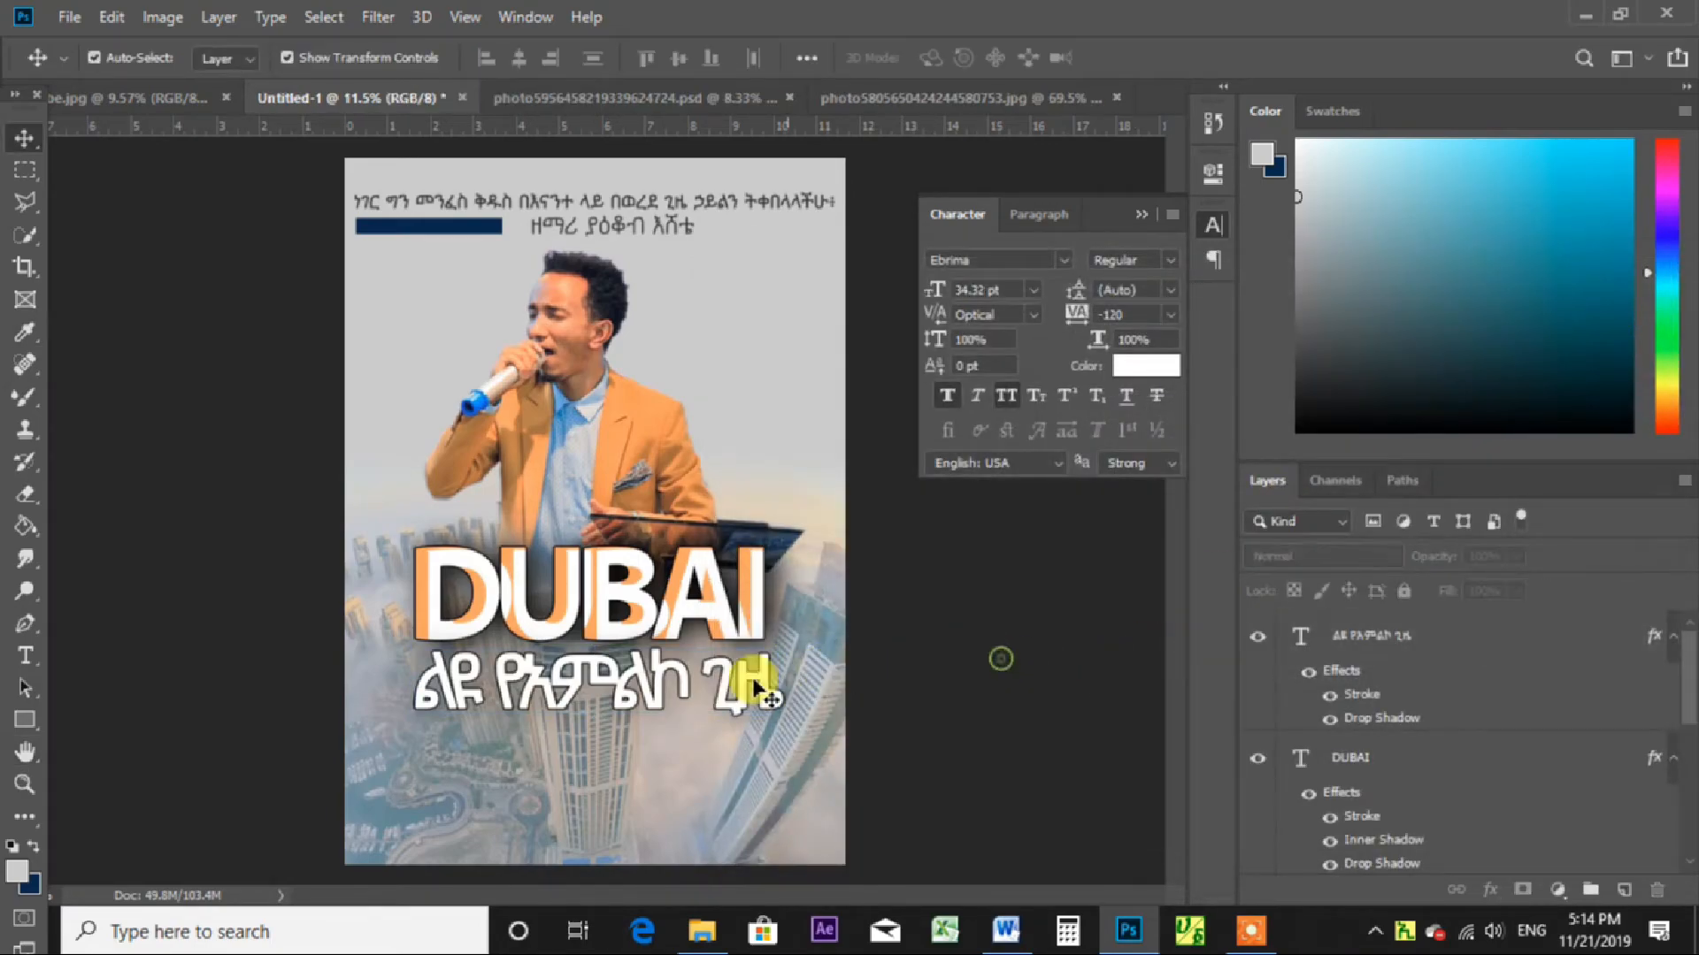
{"action": "left_click_drag", "start_coordinate": [655, 690], "coordinate": [646, 684]}
{"action": "left_click", "coordinate": [866, 689]}
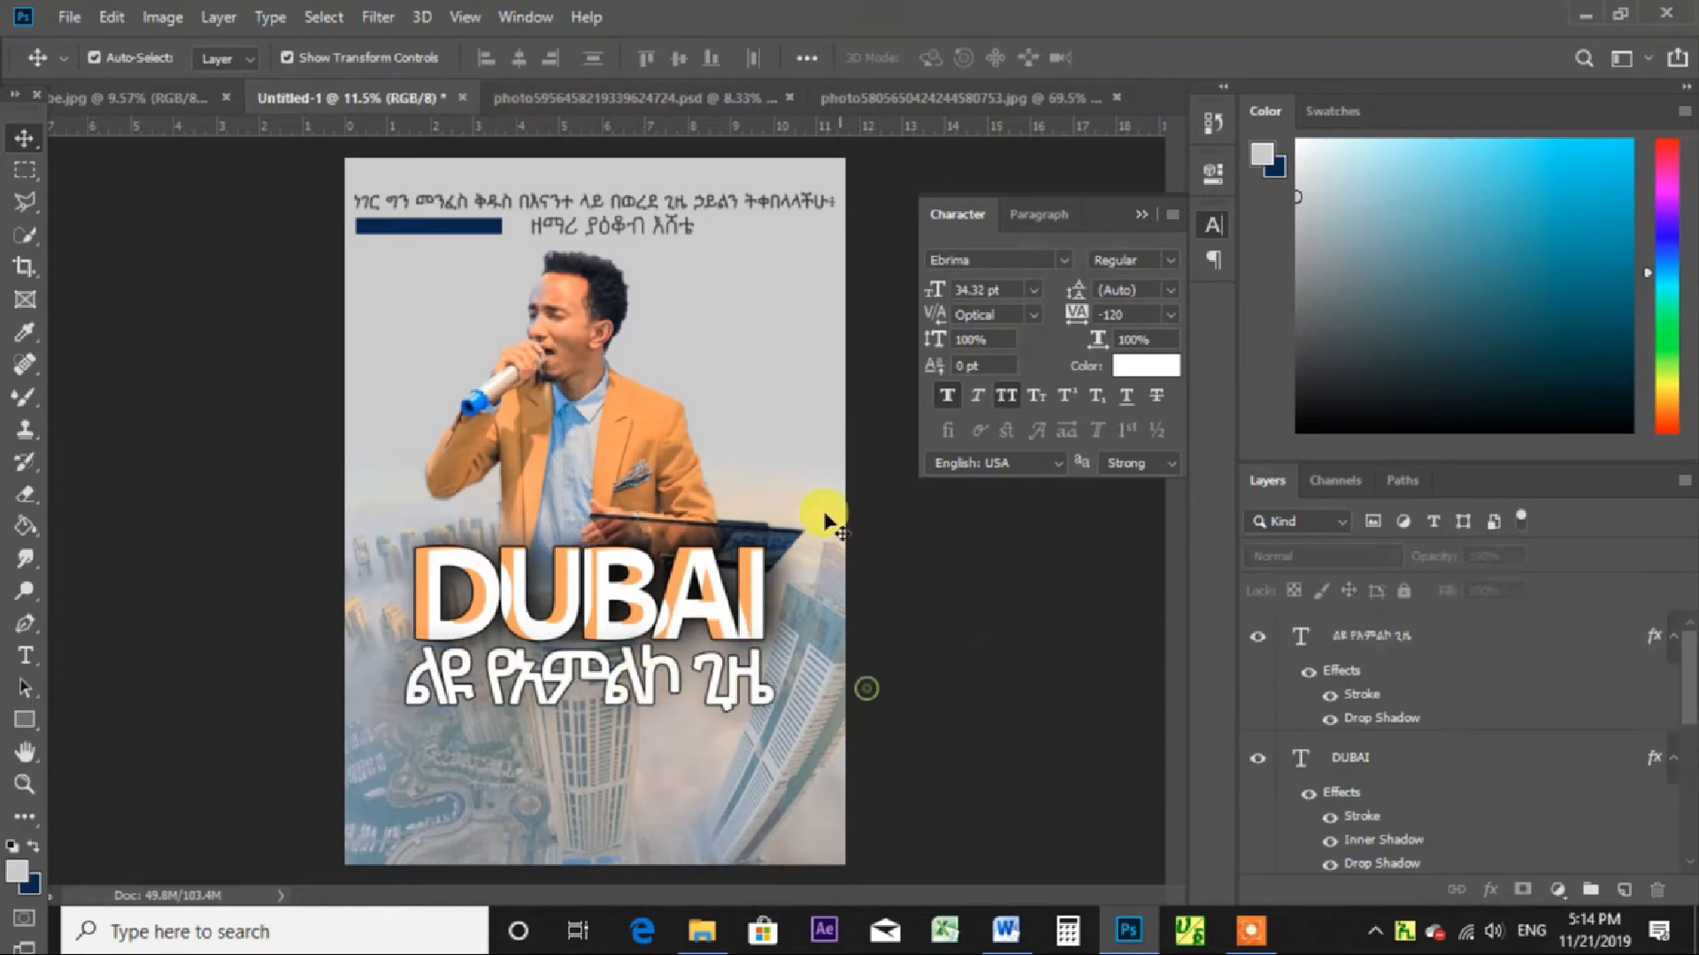
Compare the colour and contrast of the singer cut-out in the new poster with the one in the reference poster.
{"action": "left_click", "coordinate": [630, 98]}
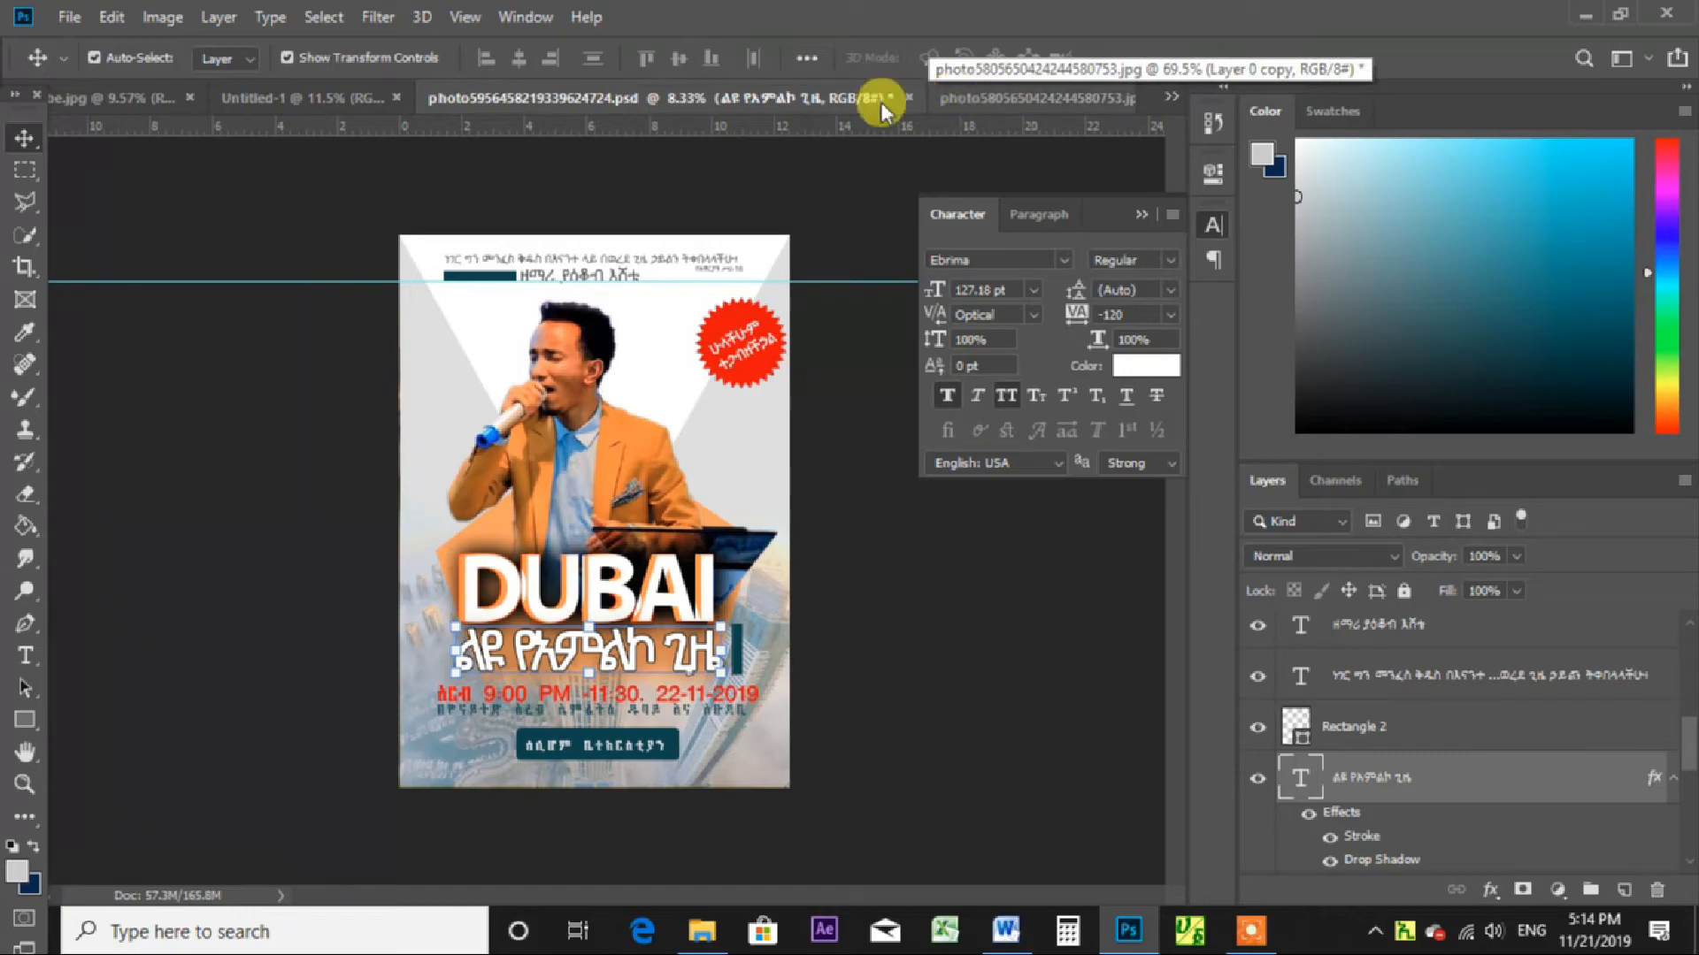
{"action": "left_click", "coordinate": [322, 92]}
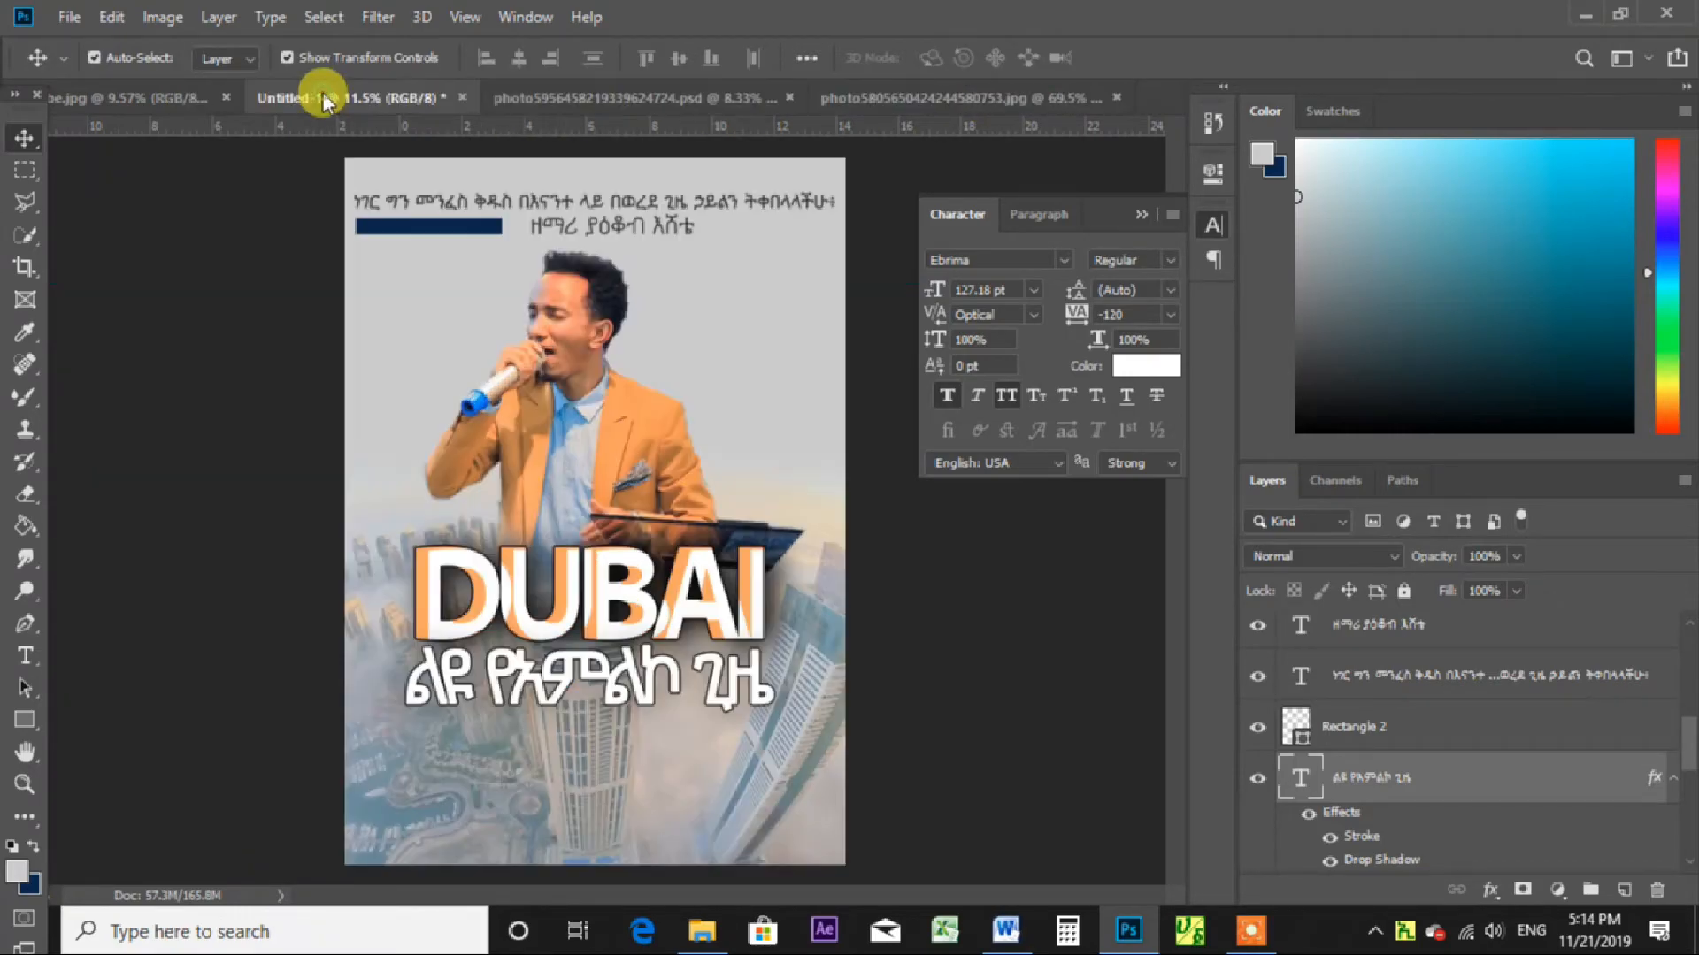
{"action": "left_click", "coordinate": [566, 424]}
{"action": "left_click", "coordinate": [639, 104]}
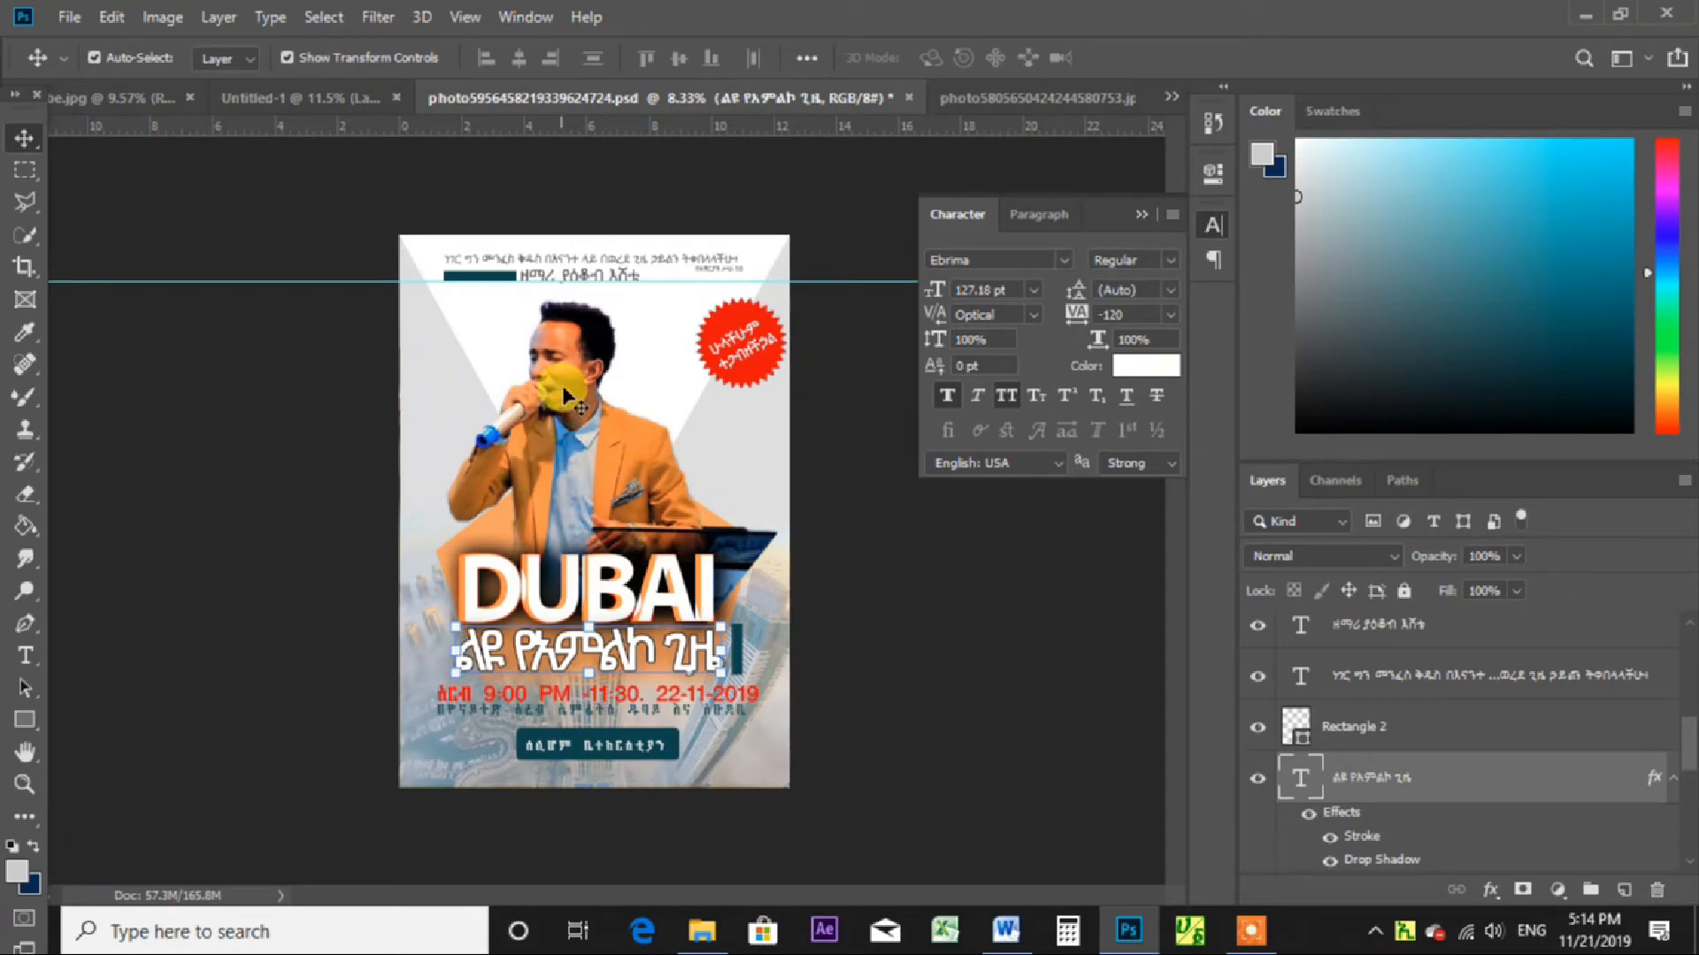
{"action": "left_click", "coordinate": [562, 425]}
{"action": "scroll", "coordinate": [1593, 756], "scroll_direction": "down", "scroll_amount": 2}
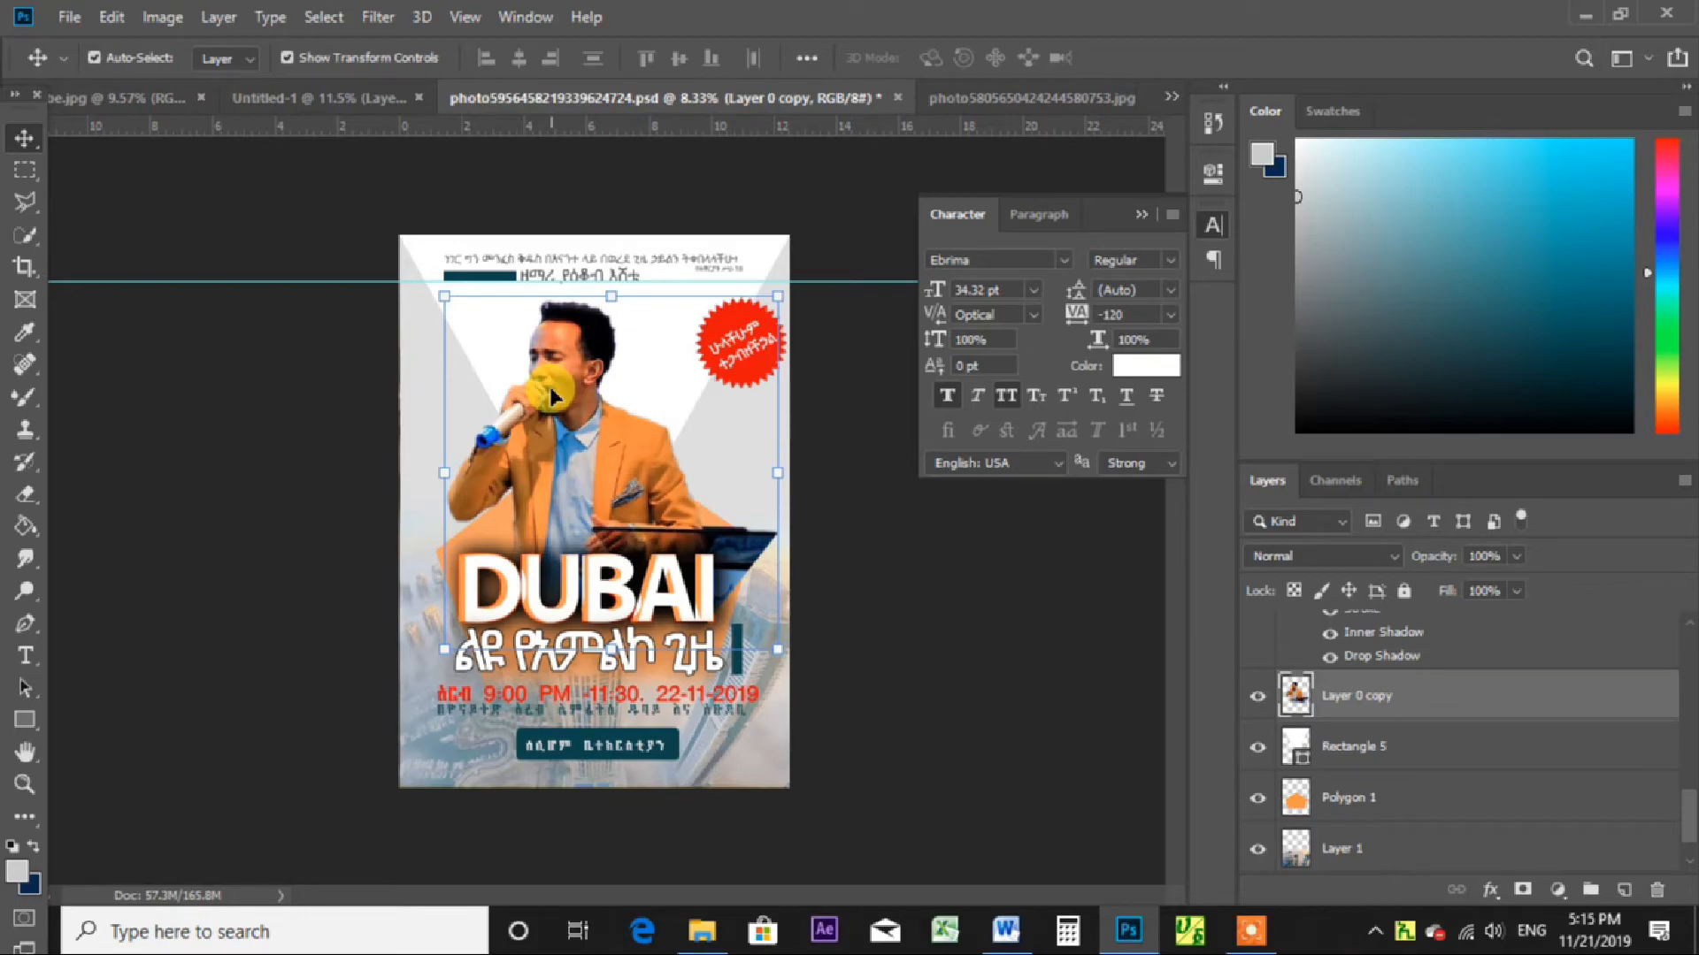
{"action": "left_click", "coordinate": [278, 98]}
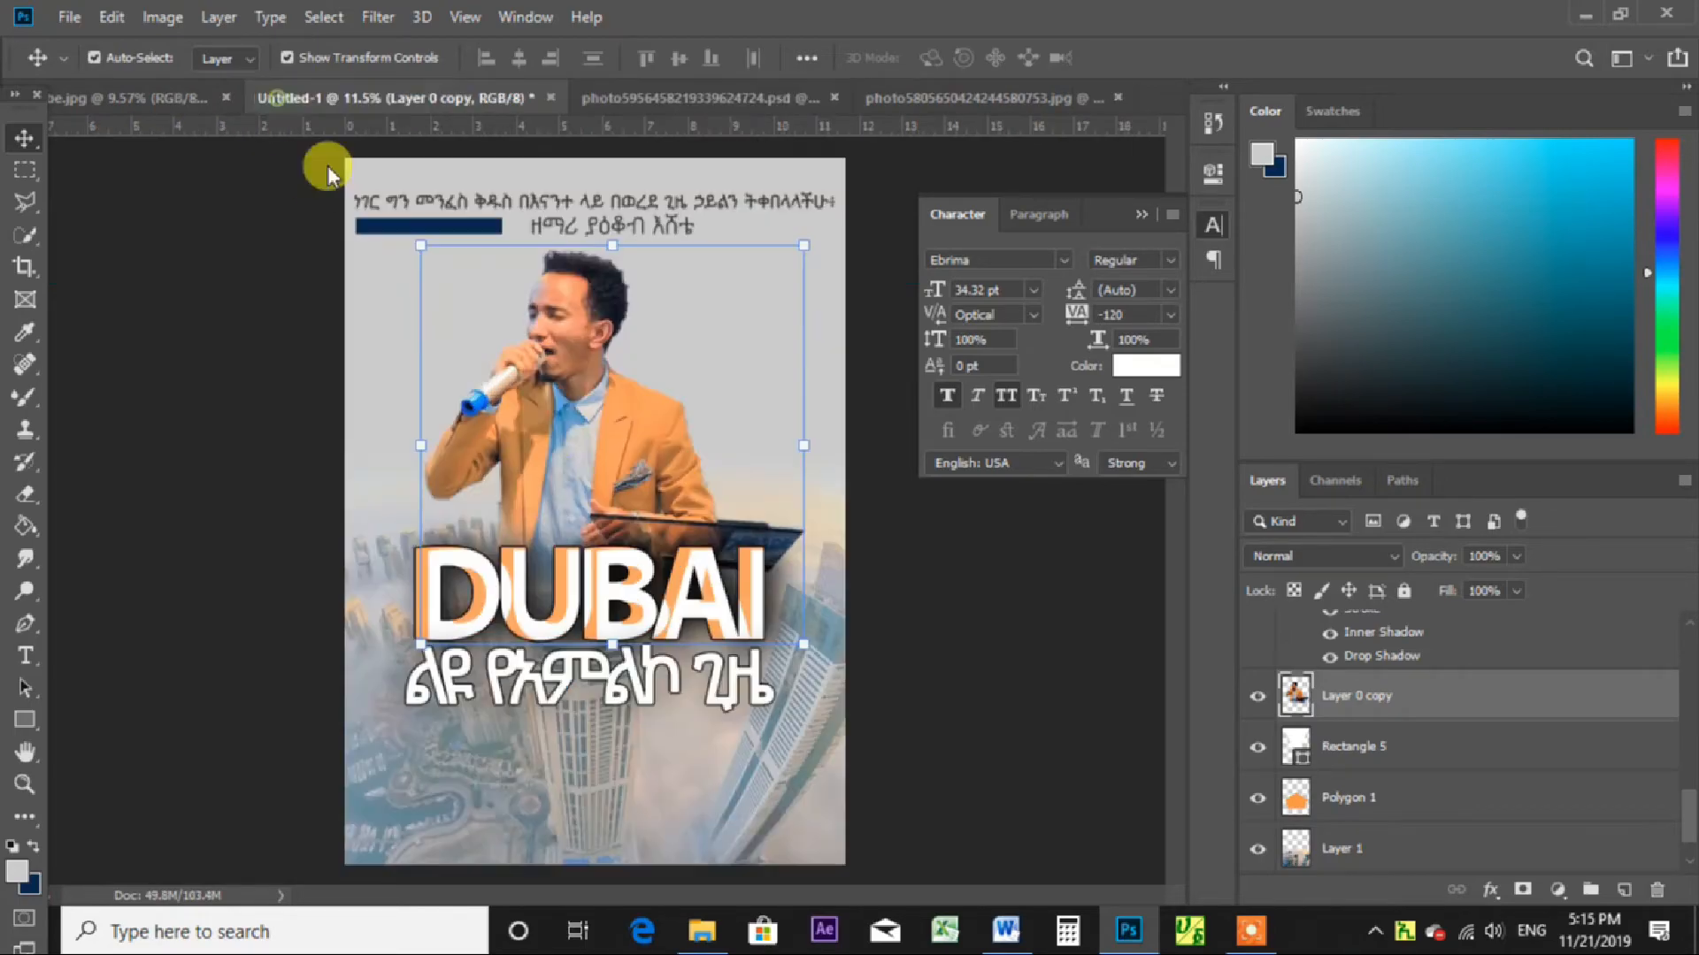
Adjust the singer cut-out with Brightness/Contrast, using brightness 20 and contrast 35.
{"action": "left_click", "coordinate": [168, 18]}
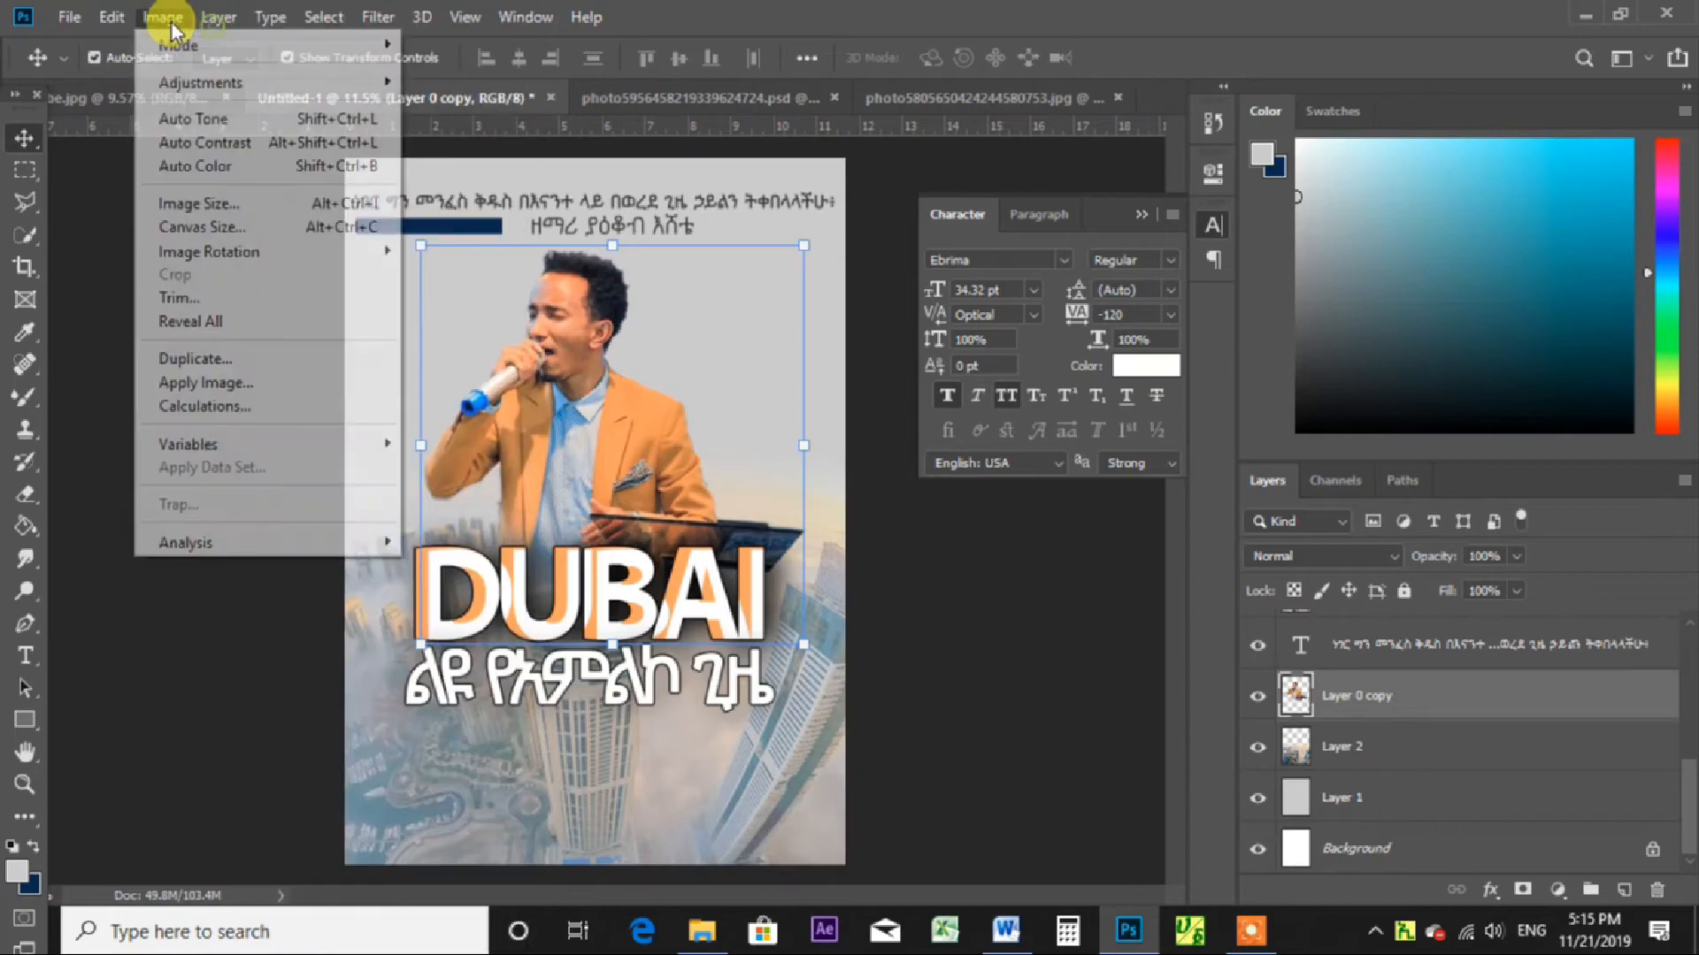
{"action": "mouse_move", "coordinate": [193, 87]}
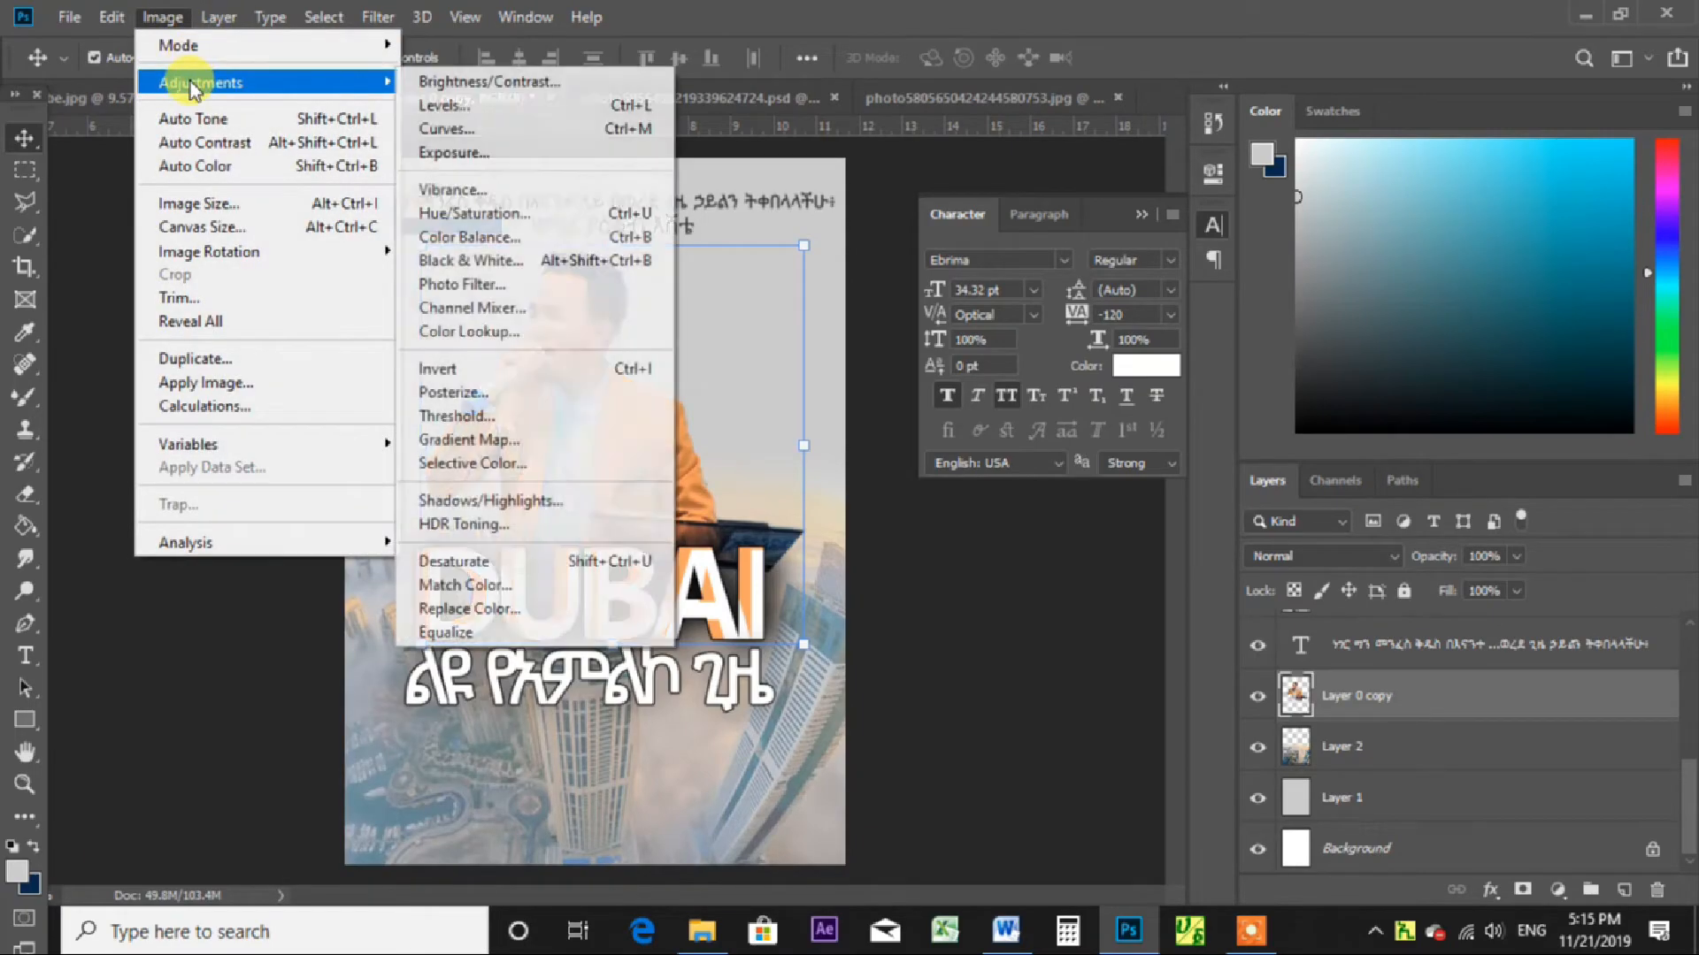
{"action": "left_click", "coordinate": [448, 82]}
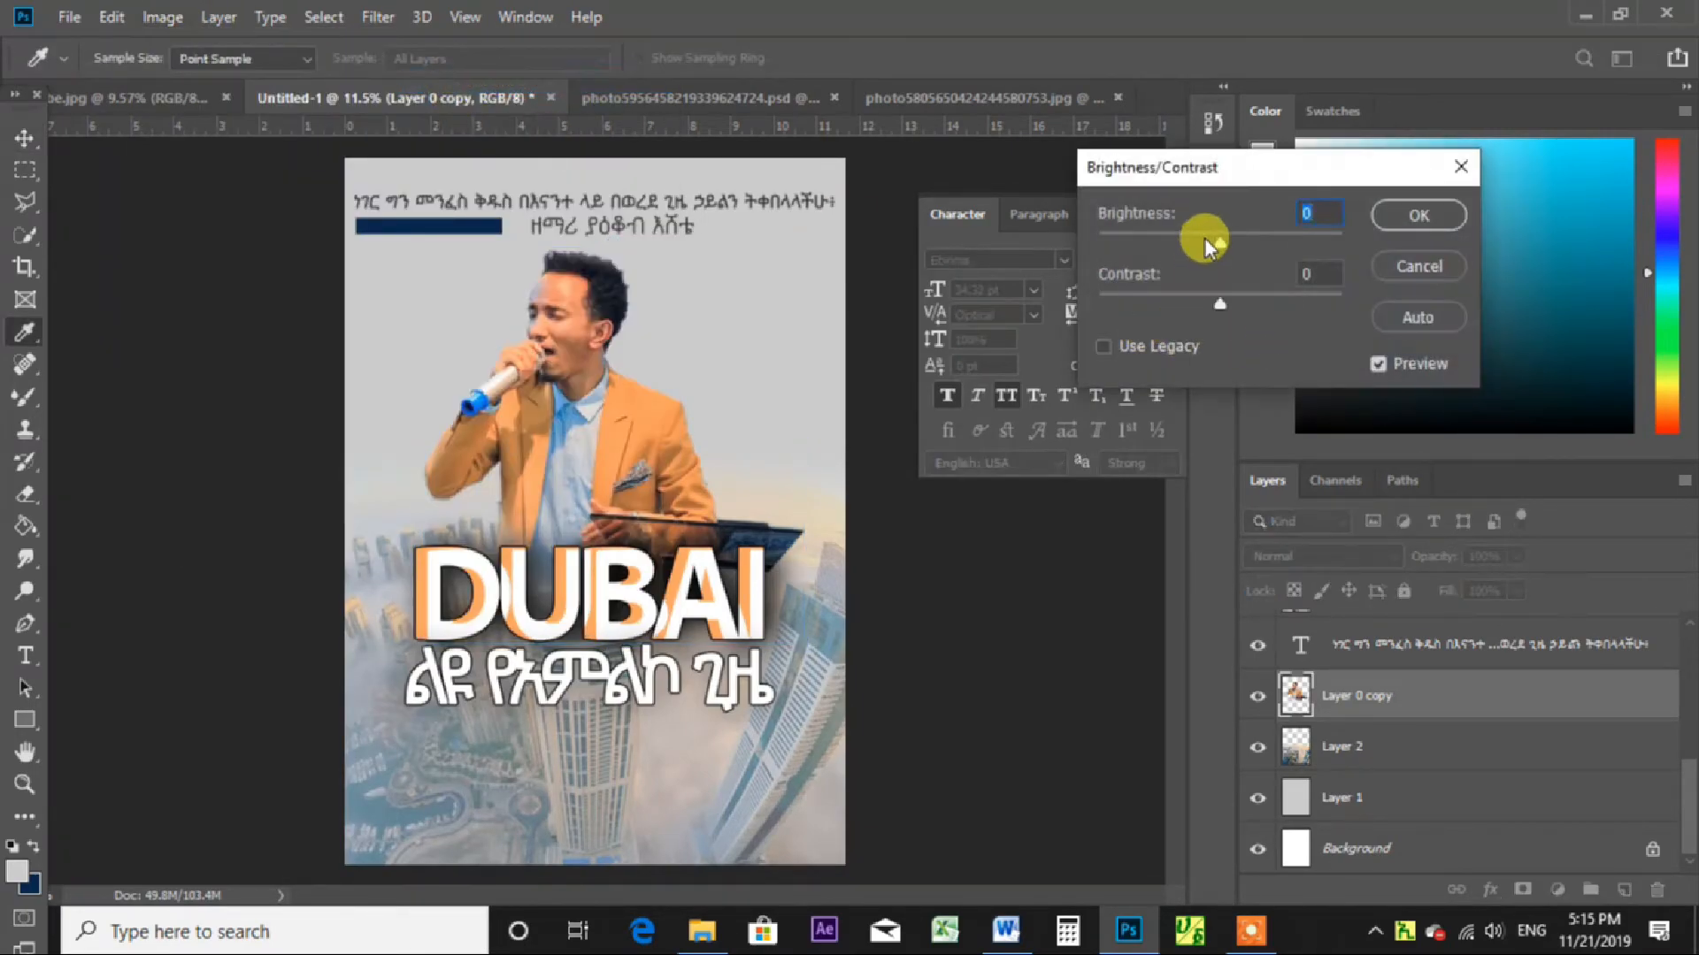
{"action": "left_click_drag", "start_coordinate": [1216, 240], "coordinate": [1266, 313]}
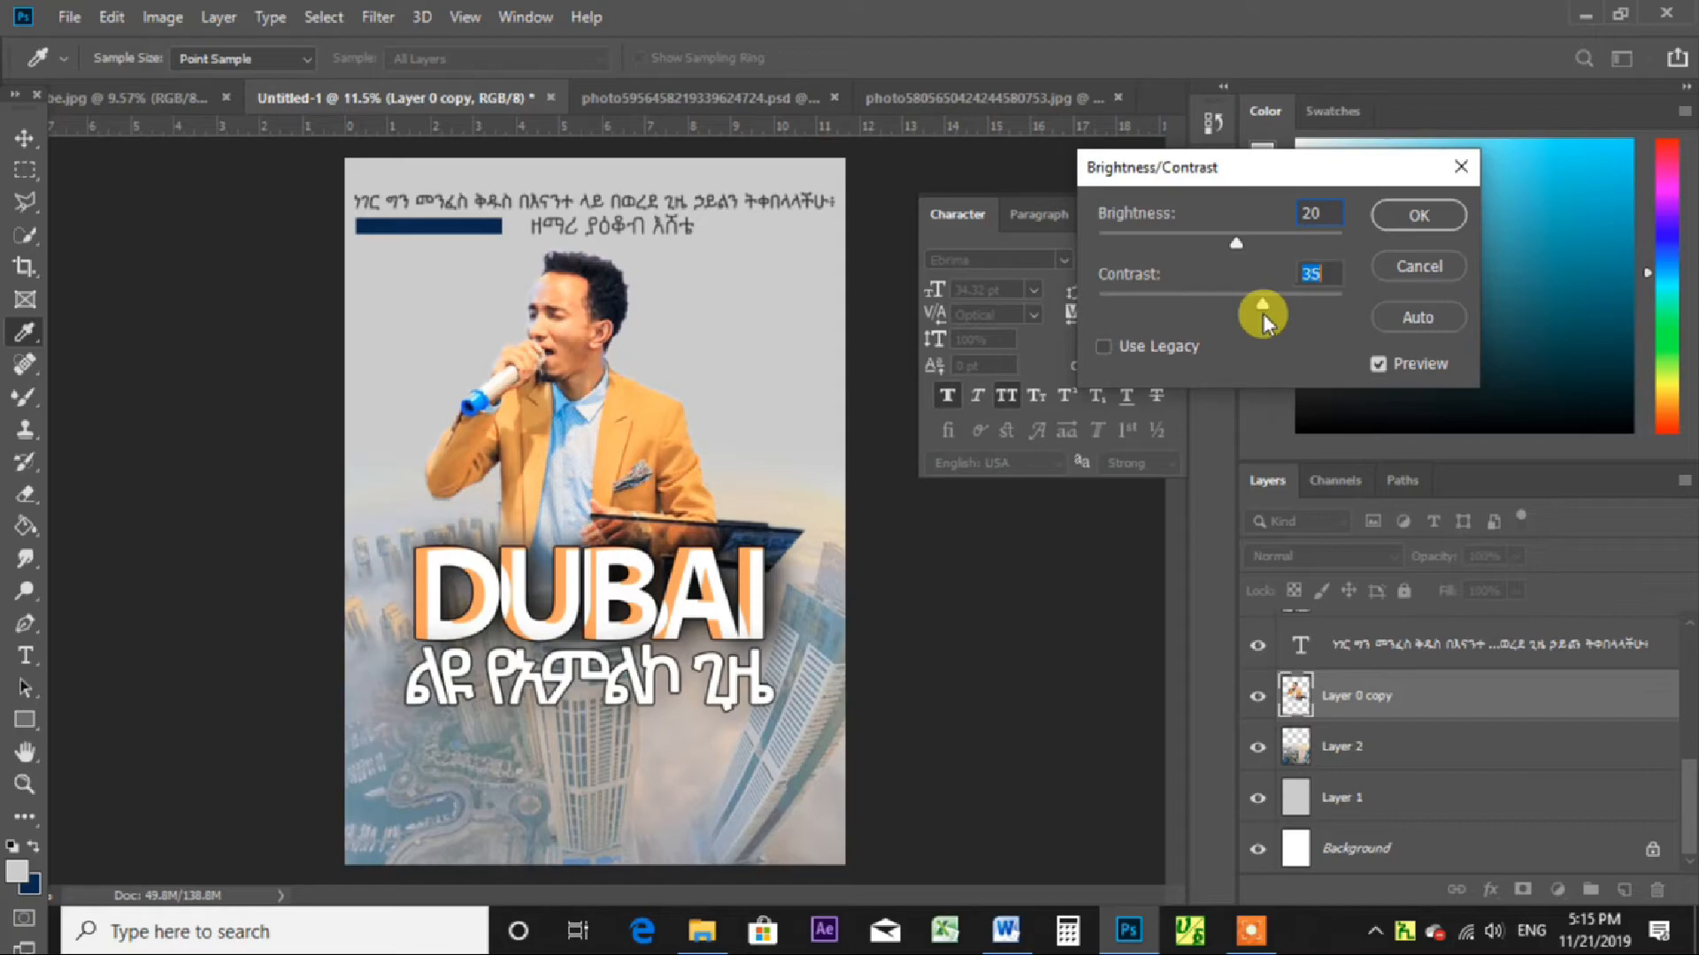
{"action": "left_click", "coordinate": [1419, 214]}
Apply Levels to the singer cut-out with input values of 37 for shadows, 0.95 for midtones and 247 for highlights.
{"action": "left_click", "coordinate": [184, 19]}
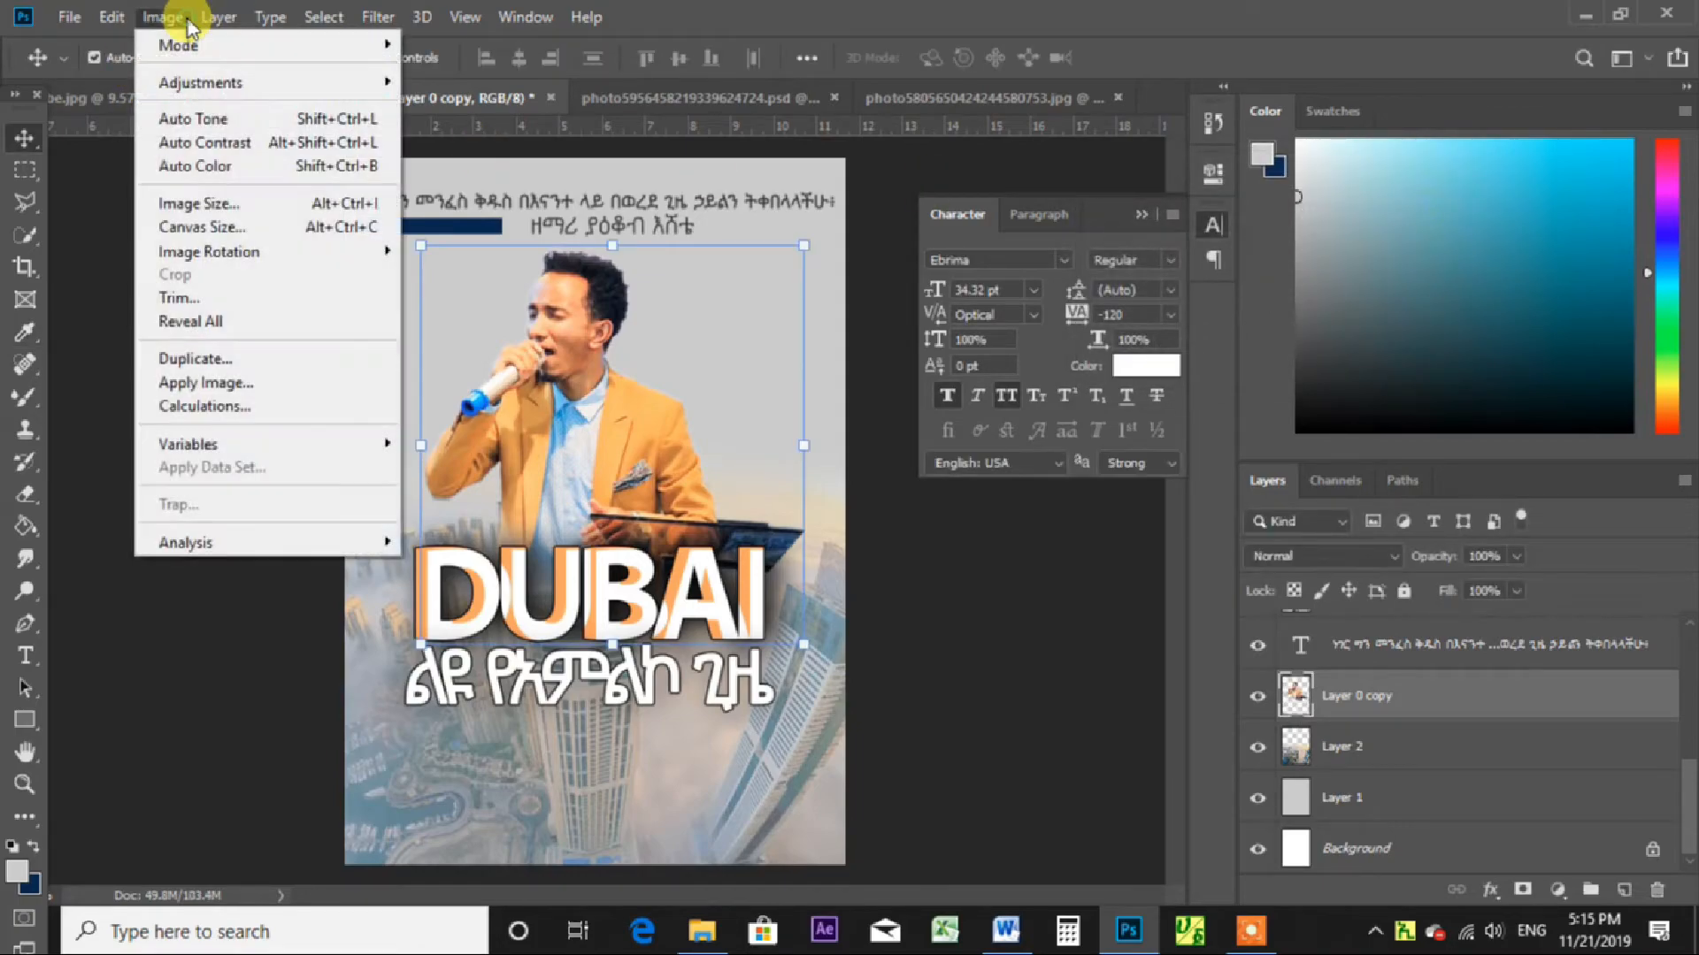
{"action": "mouse_move", "coordinate": [190, 79]}
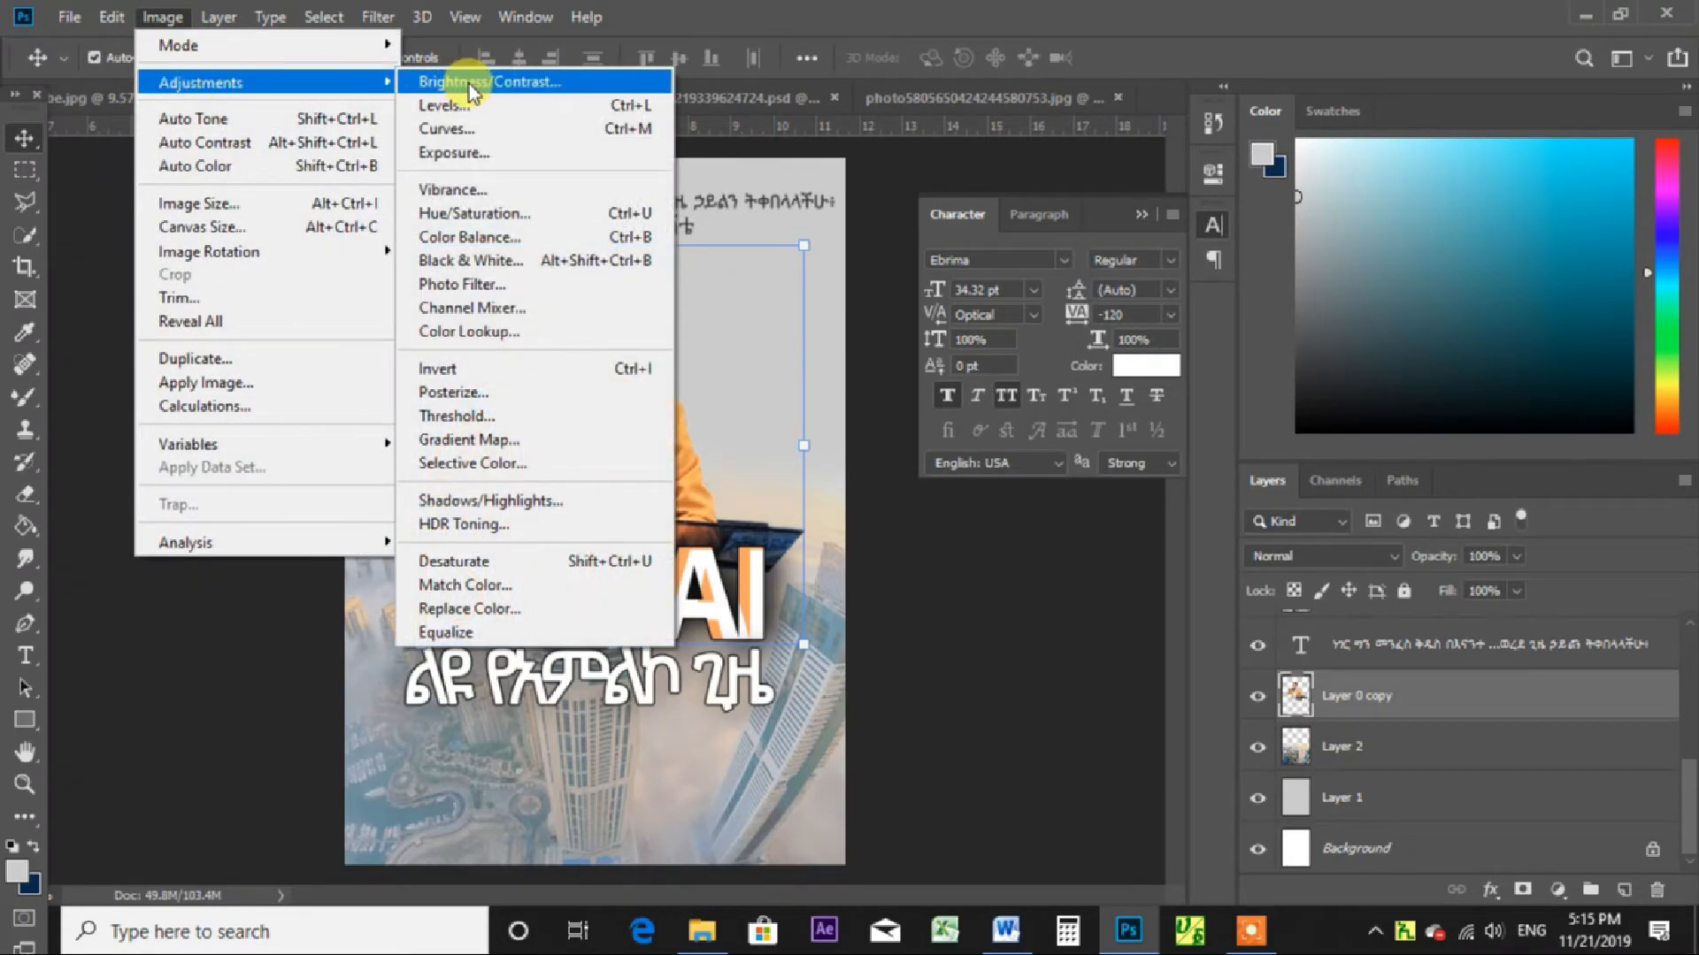
{"action": "left_click", "coordinate": [449, 107]}
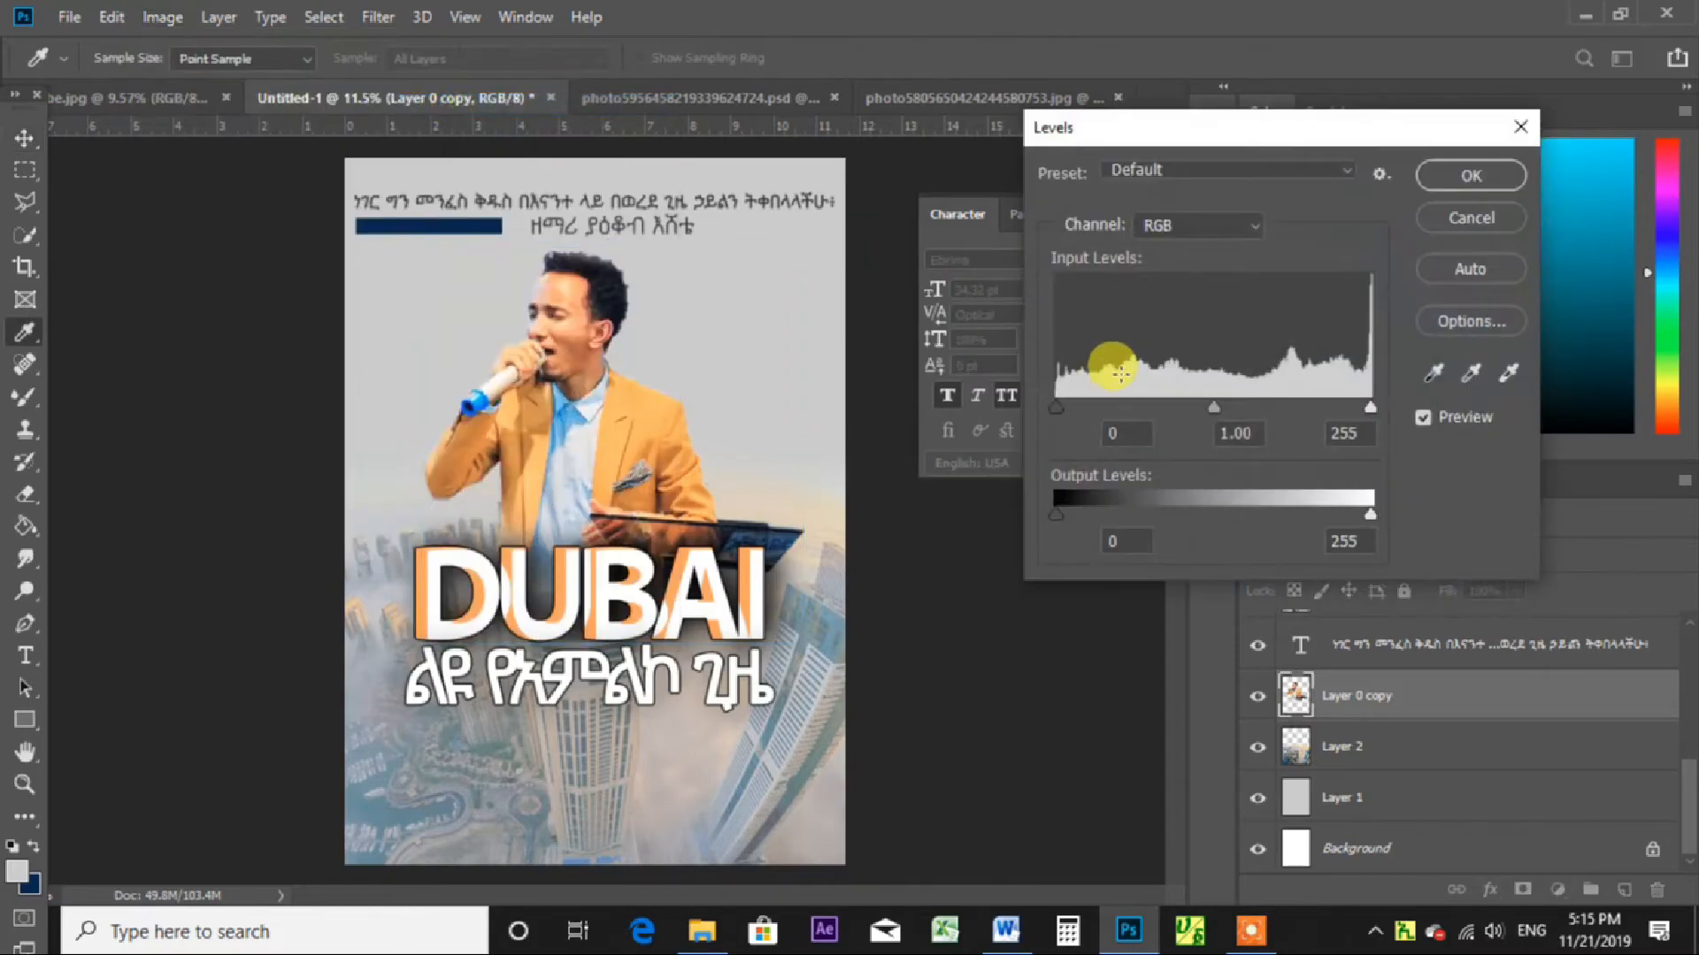
{"action": "left_click_drag", "start_coordinate": [1066, 407], "coordinate": [1103, 407]}
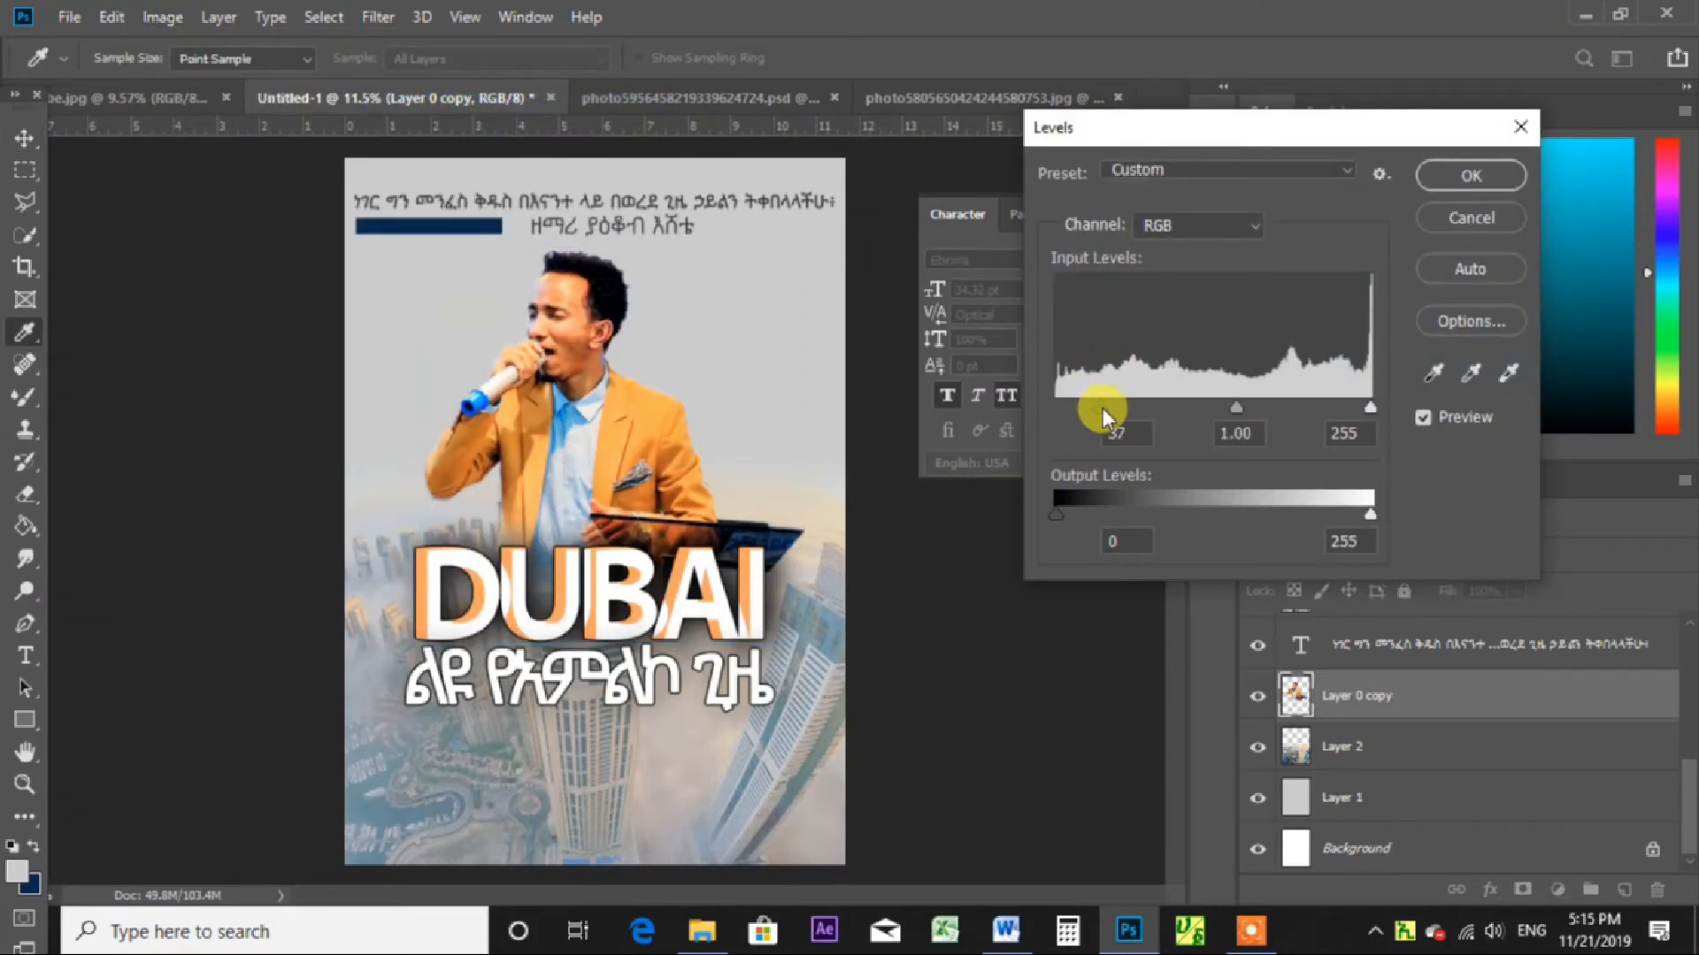
{"action": "left_click_drag", "start_coordinate": [1239, 407], "coordinate": [1237, 411]}
{"action": "left_click_drag", "start_coordinate": [1371, 407], "coordinate": [1361, 412]}
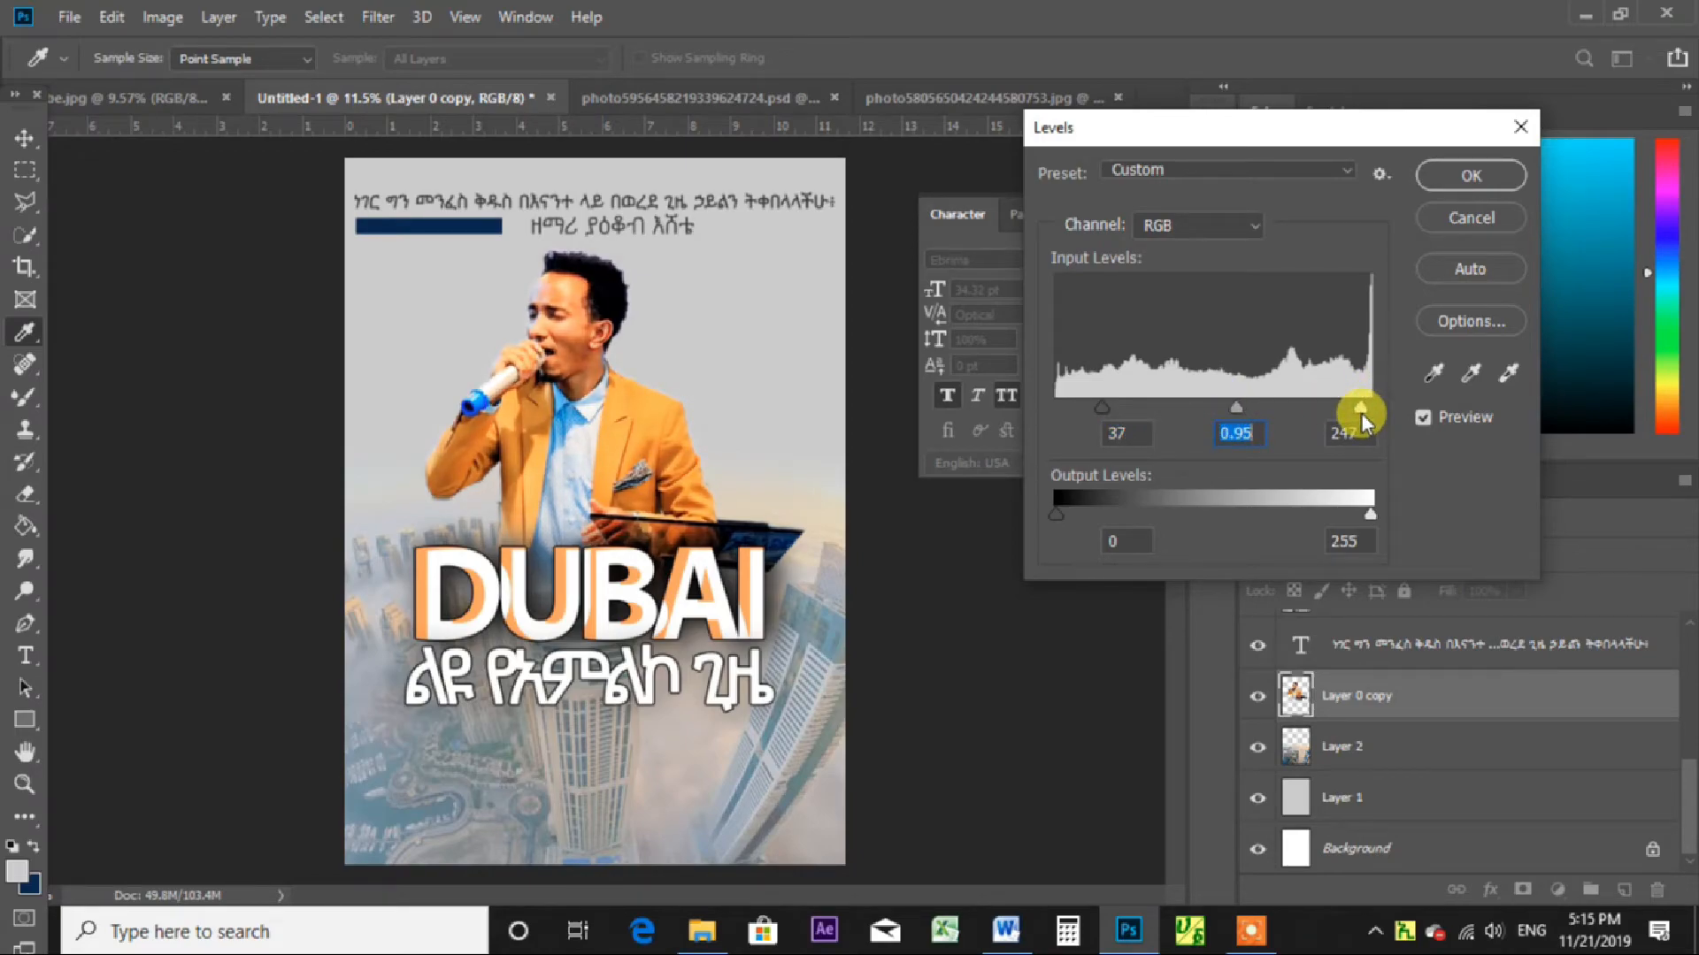
{"action": "left_click", "coordinate": [1505, 175]}
{"action": "key", "text": "v"}
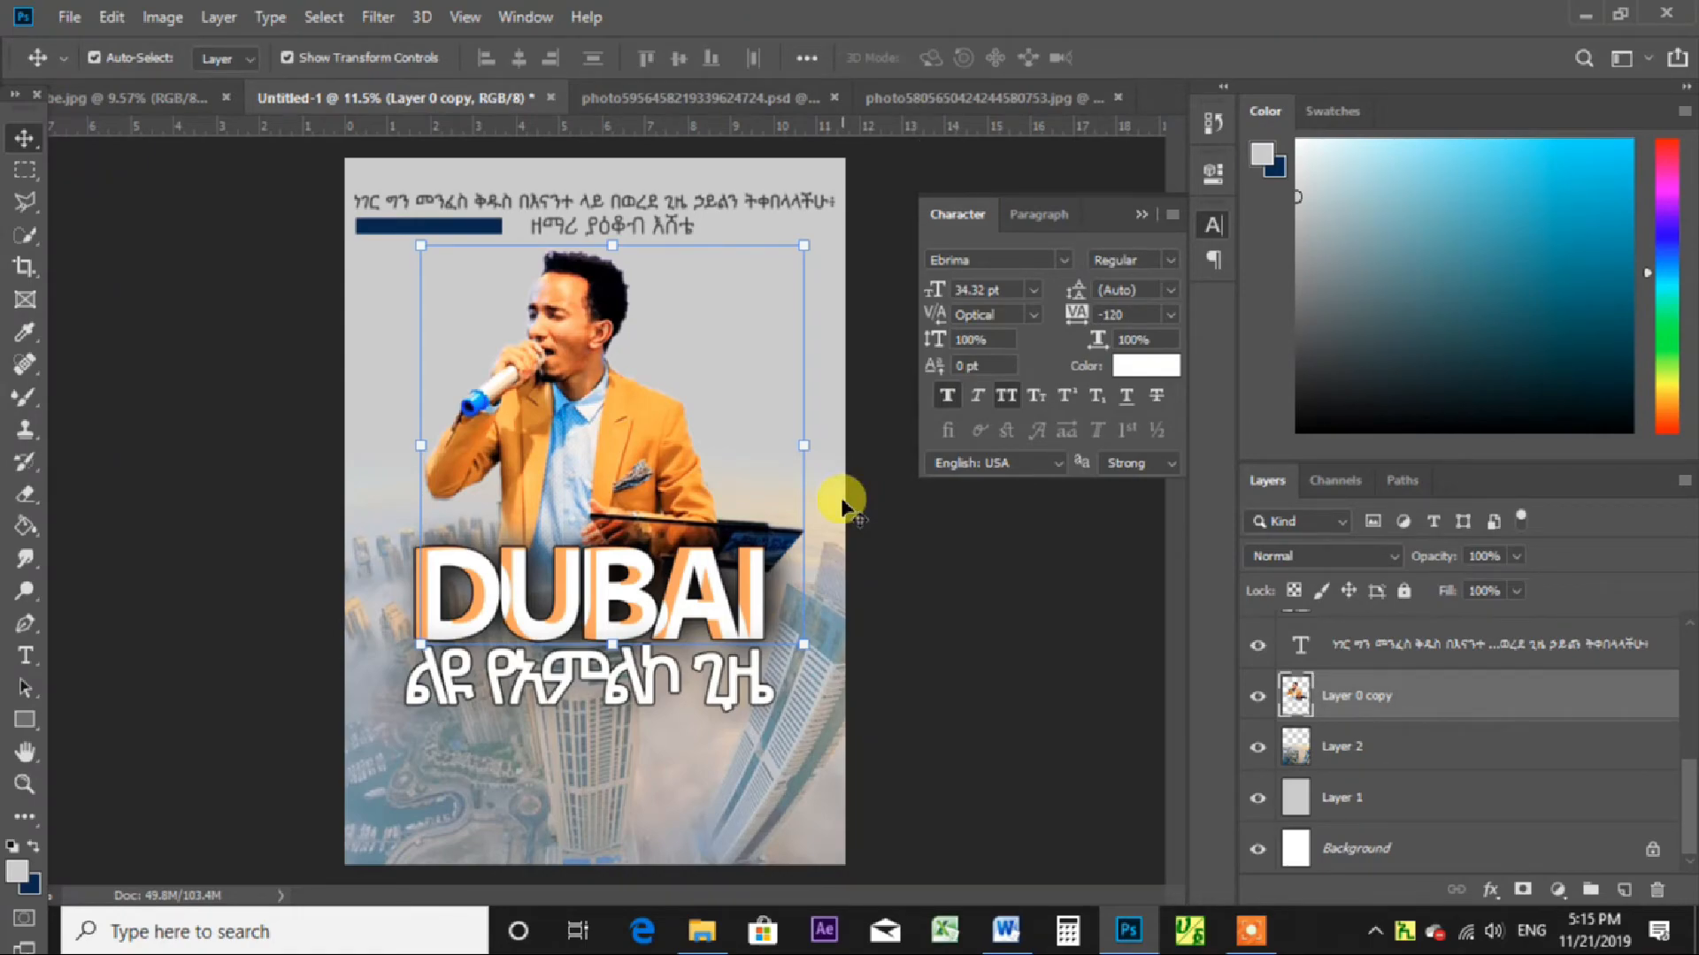
Smooth the singer cut-out with a Surface Blur of radius 12 pixels and threshold 22 levels, limited to its outline selection, and deselect.
{"action": "key", "text": "ctrl"}
{"action": "left_click", "coordinate": [1299, 703], "text": "ctrl"}
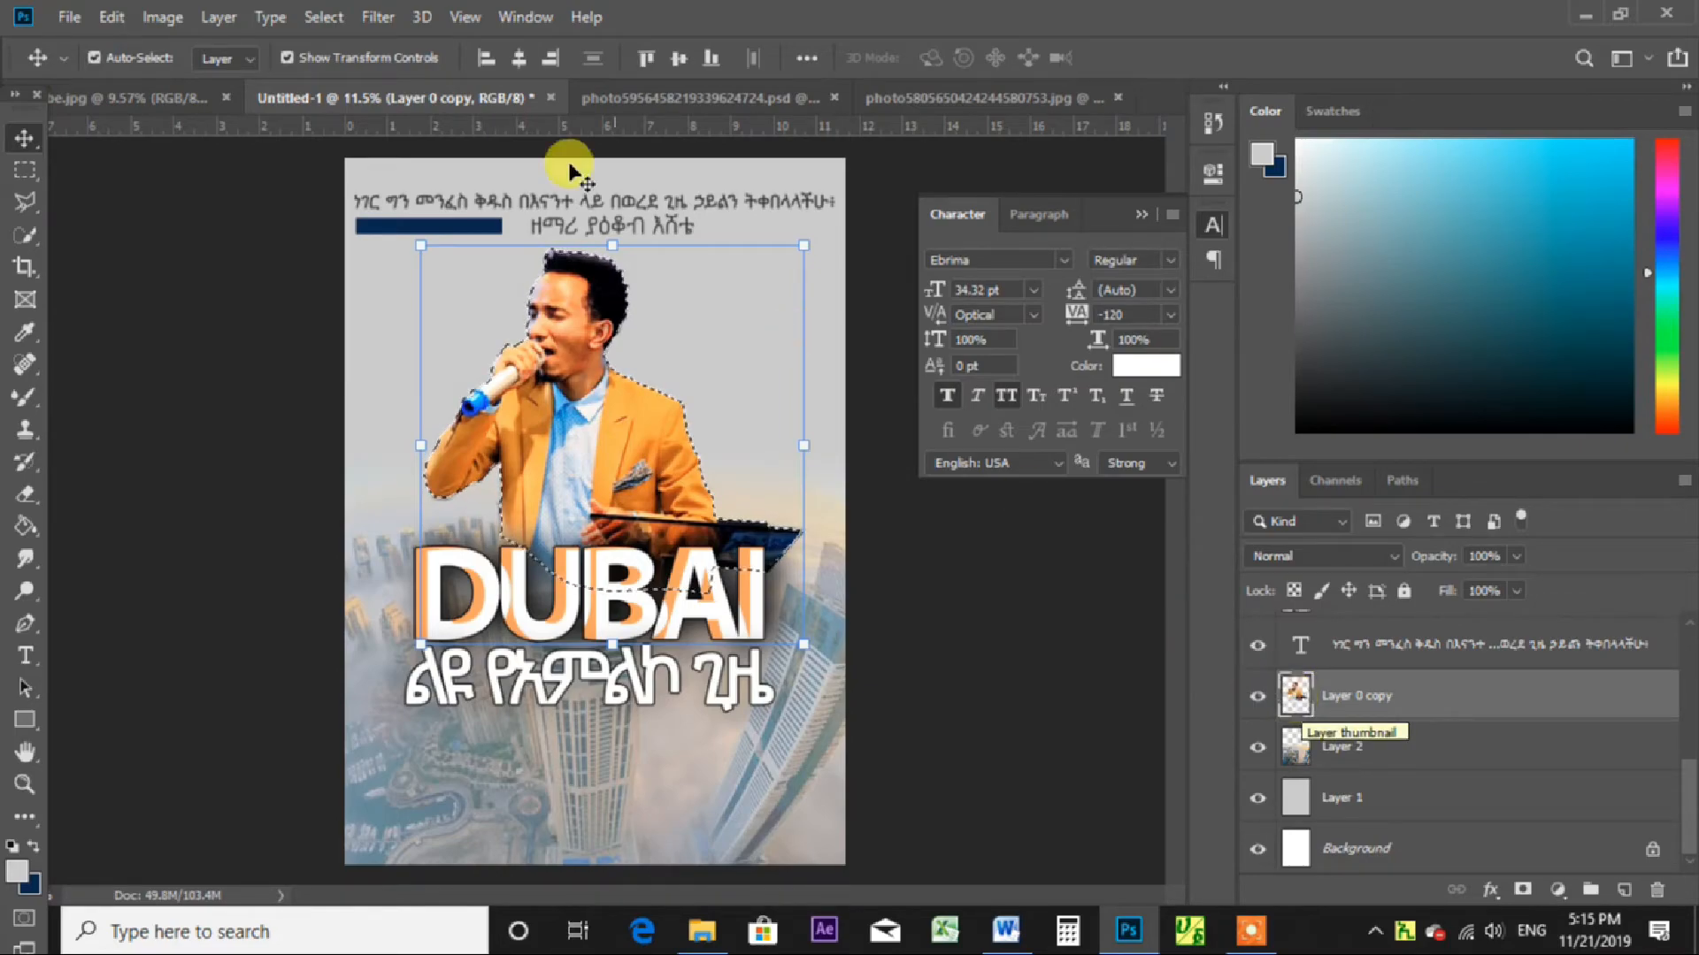
{"action": "left_click", "coordinate": [369, 19]}
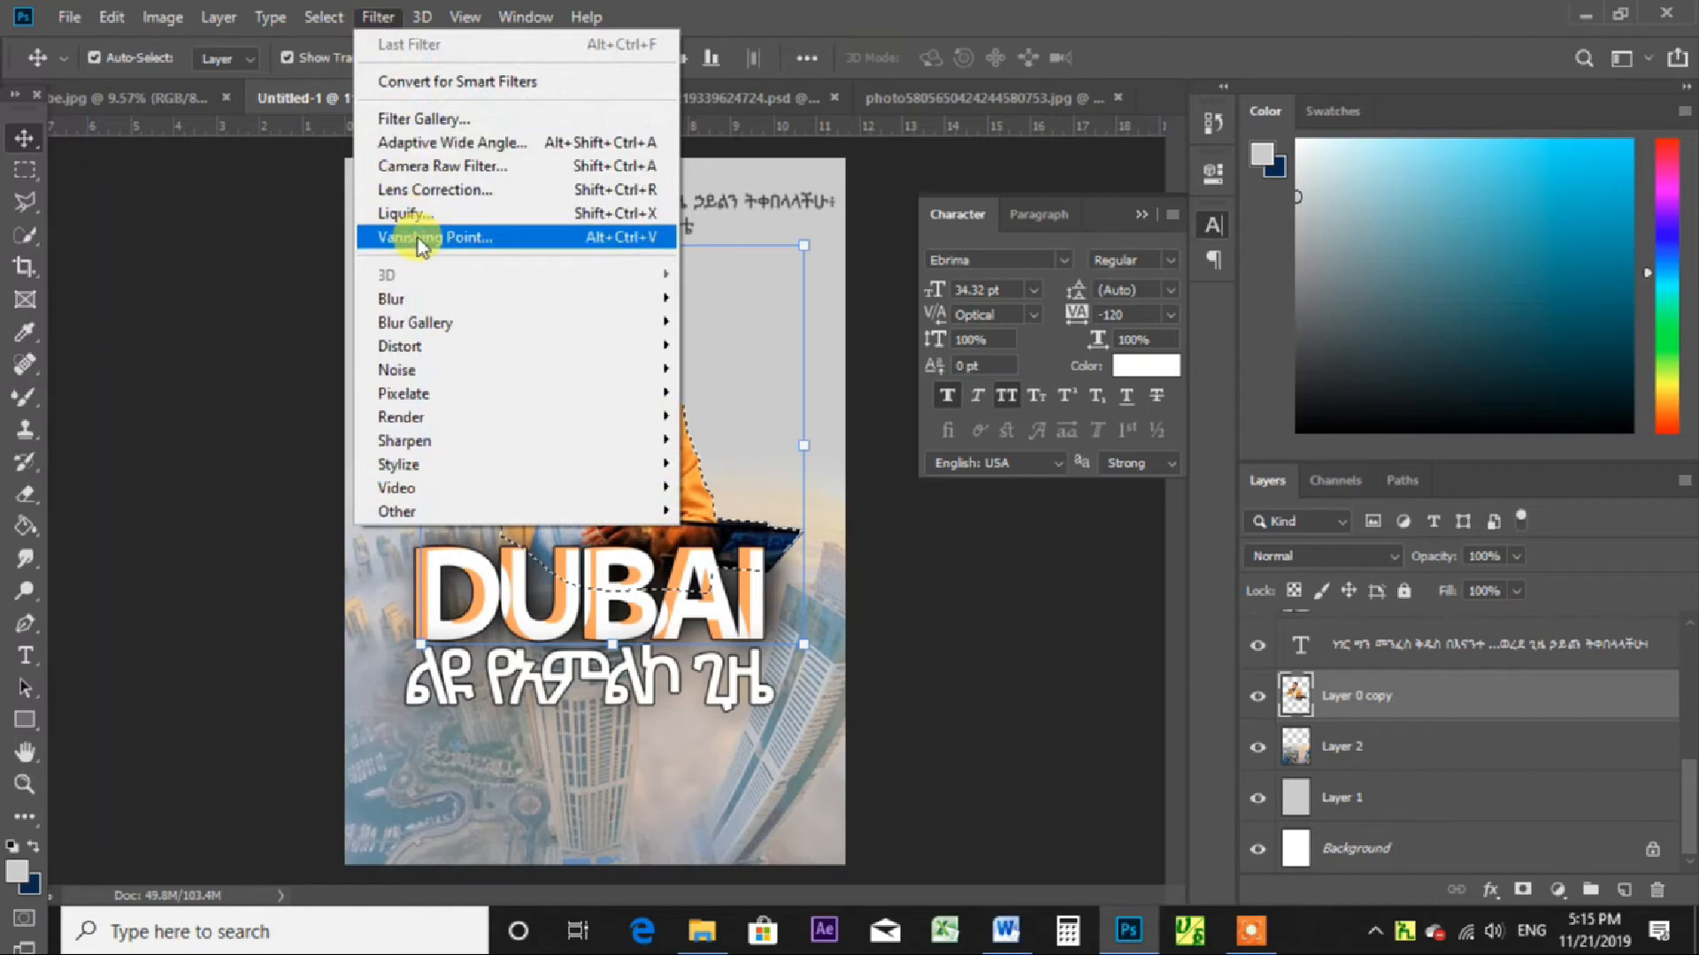
{"action": "mouse_move", "coordinate": [427, 299]}
{"action": "left_click", "coordinate": [742, 533]}
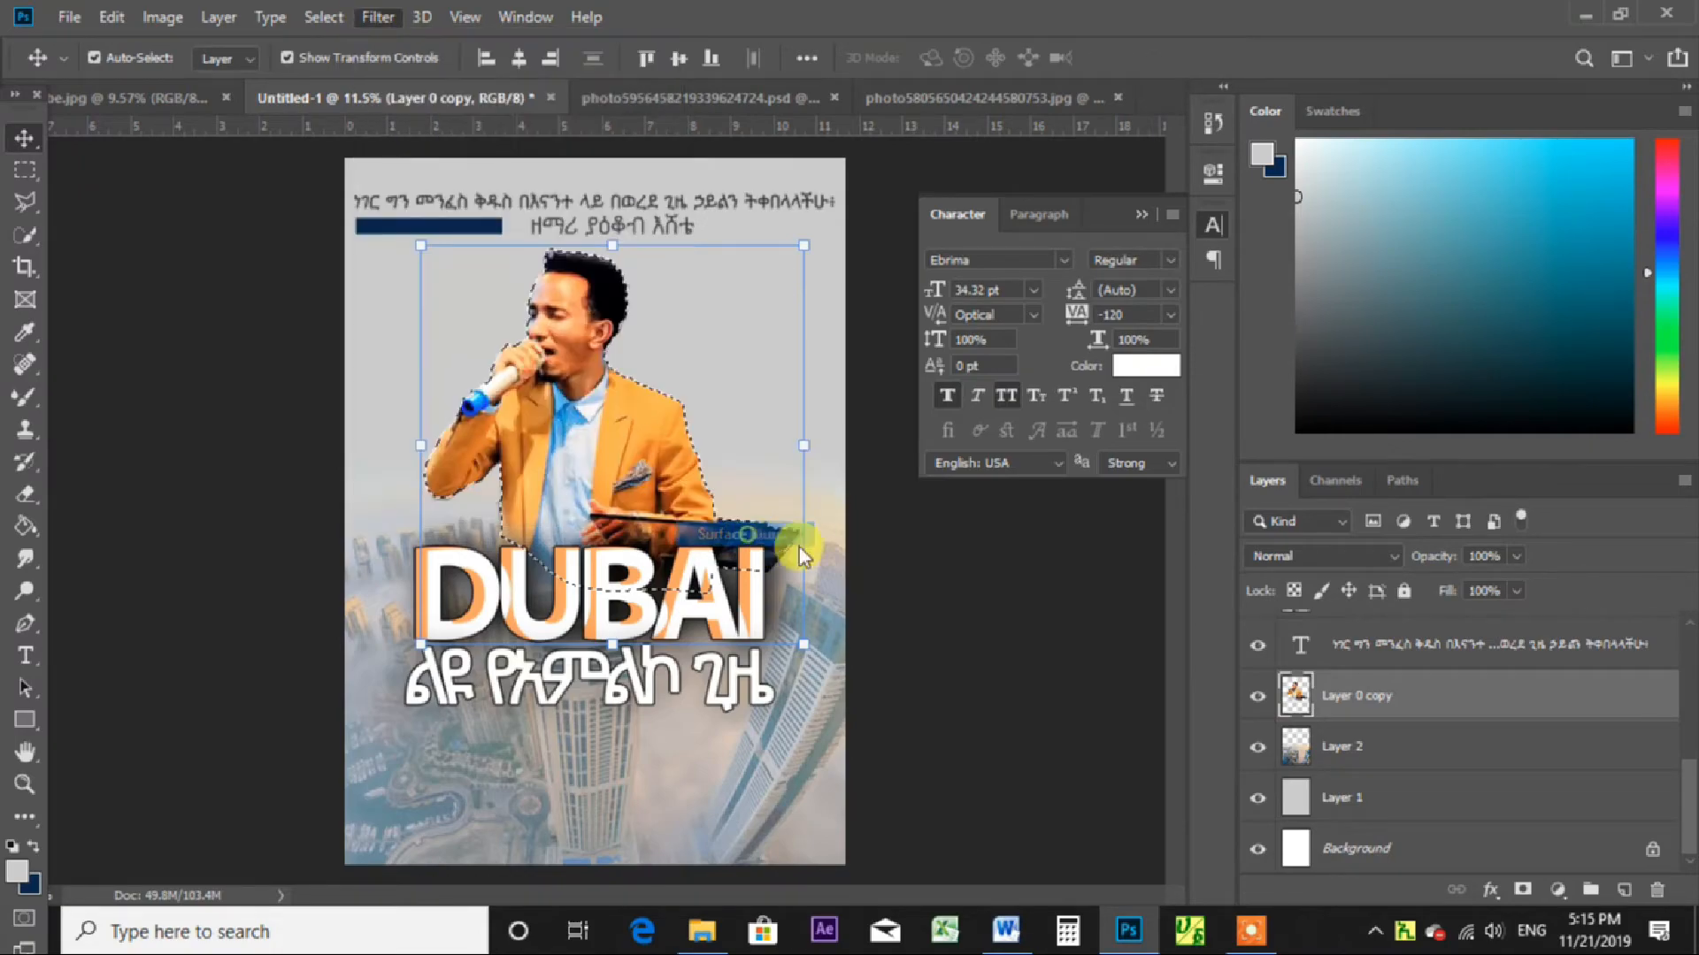
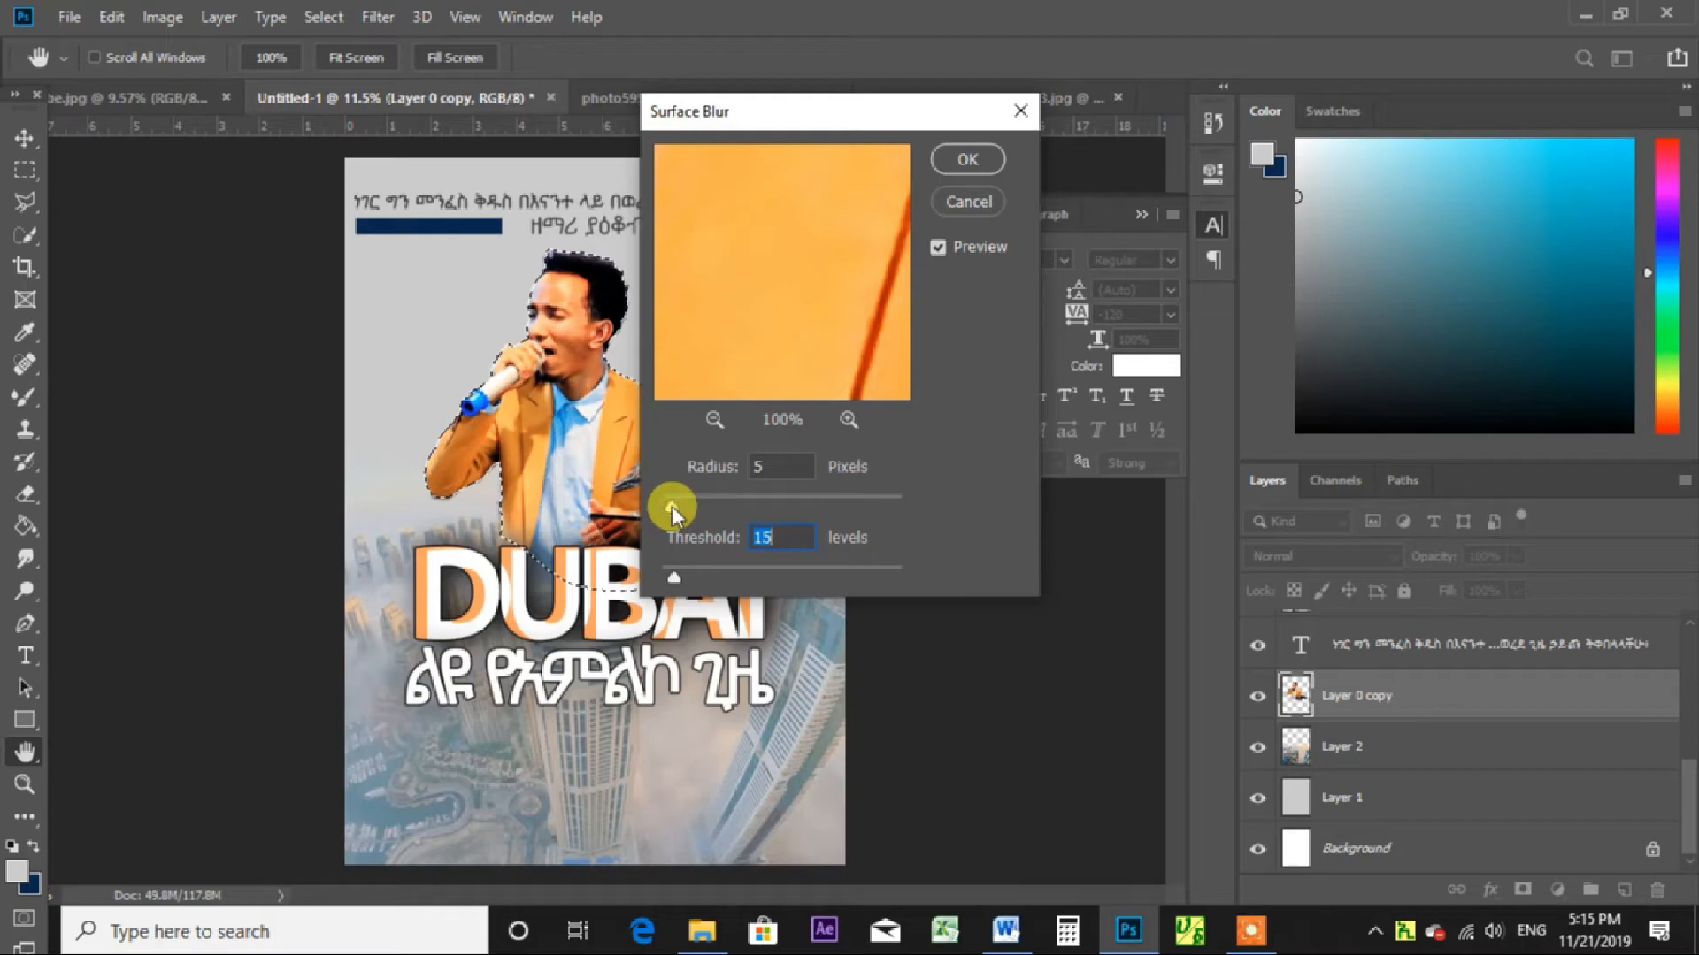
{"action": "left_click_drag", "start_coordinate": [673, 508], "coordinate": [688, 508]}
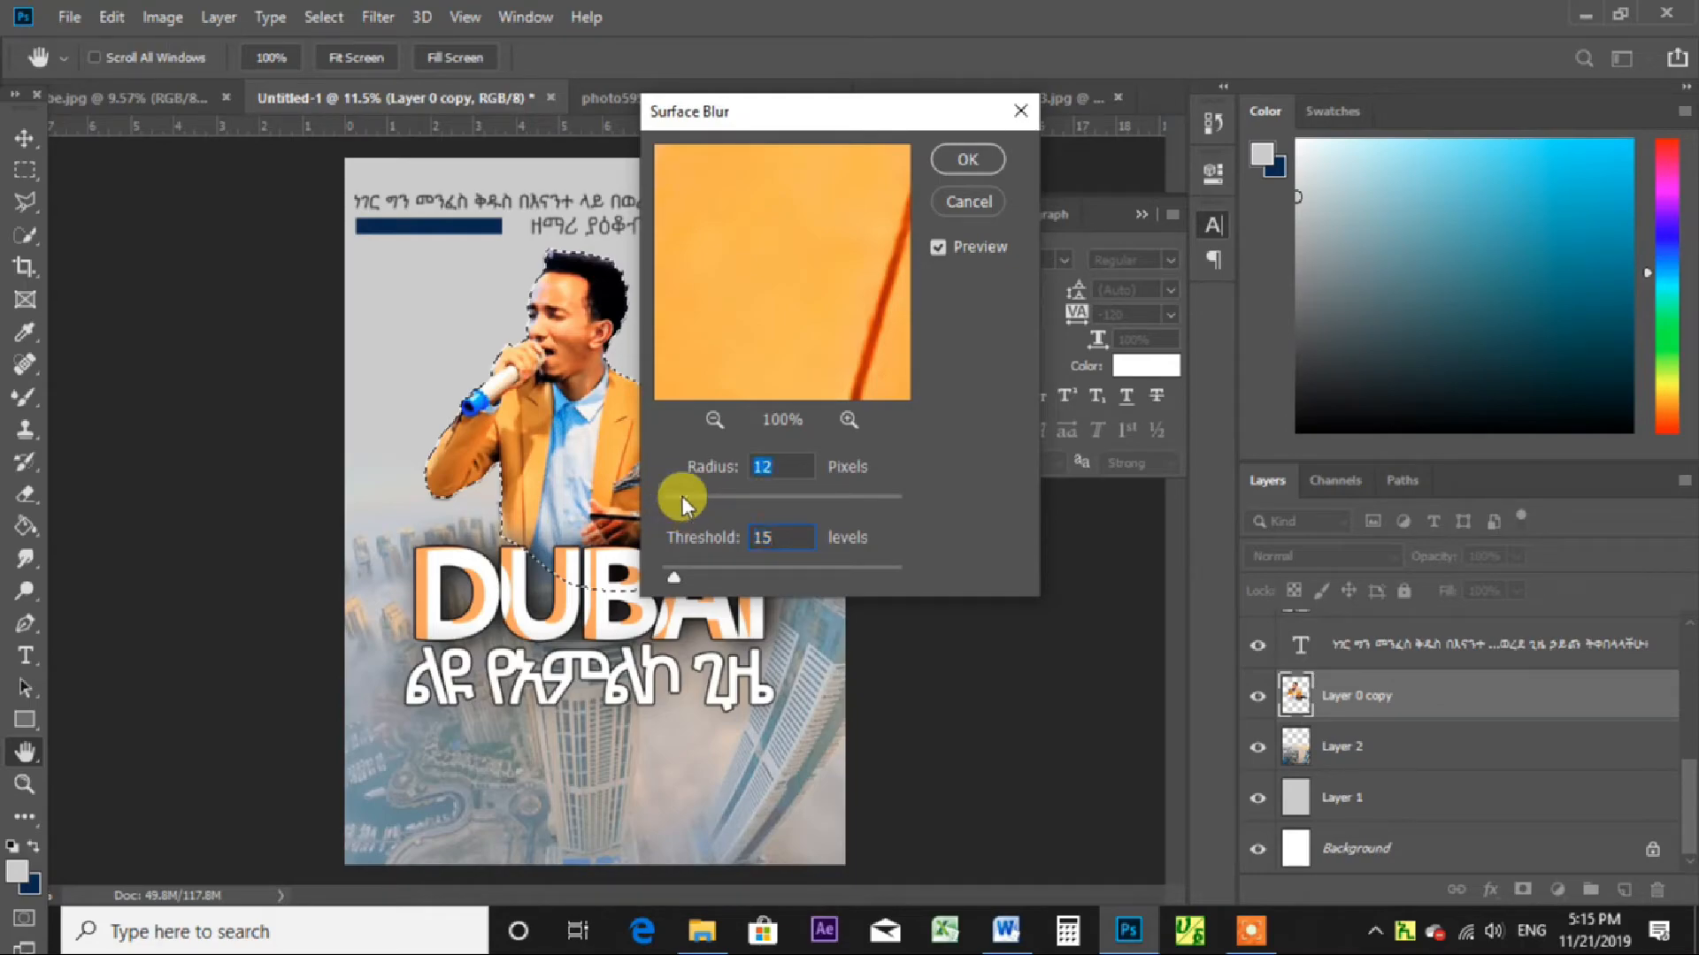
{"action": "left_click", "coordinate": [568, 310]}
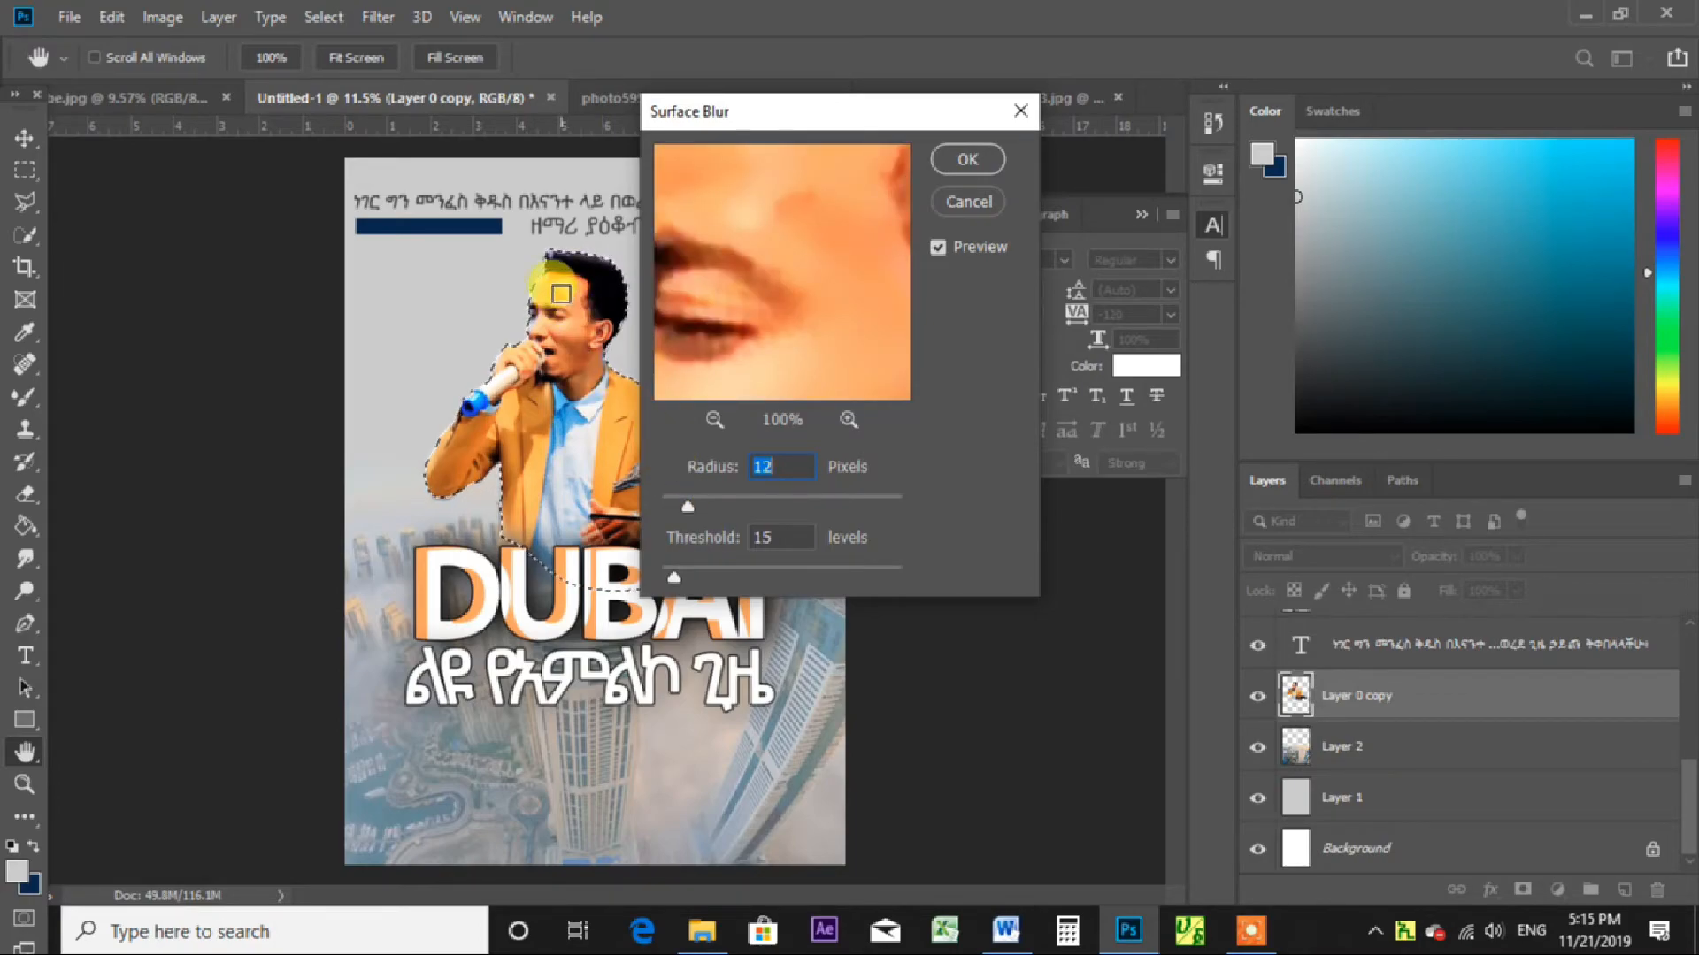
{"action": "left_click", "coordinate": [556, 290]}
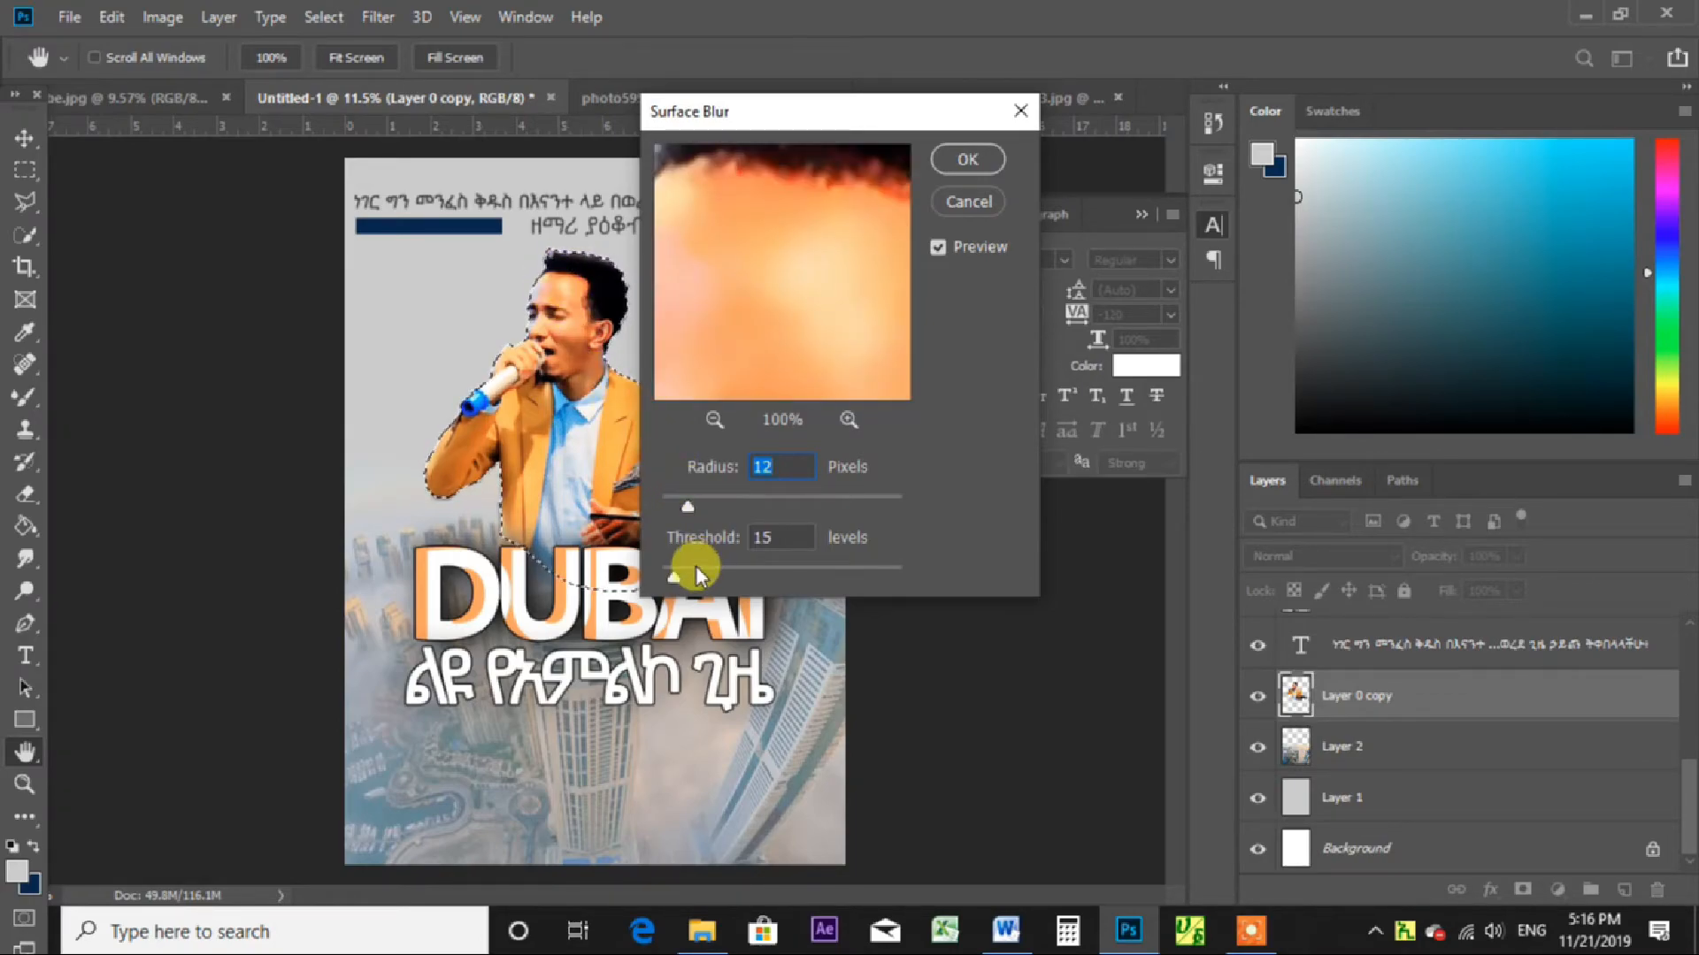
{"action": "left_click_drag", "start_coordinate": [676, 578], "coordinate": [679, 580]}
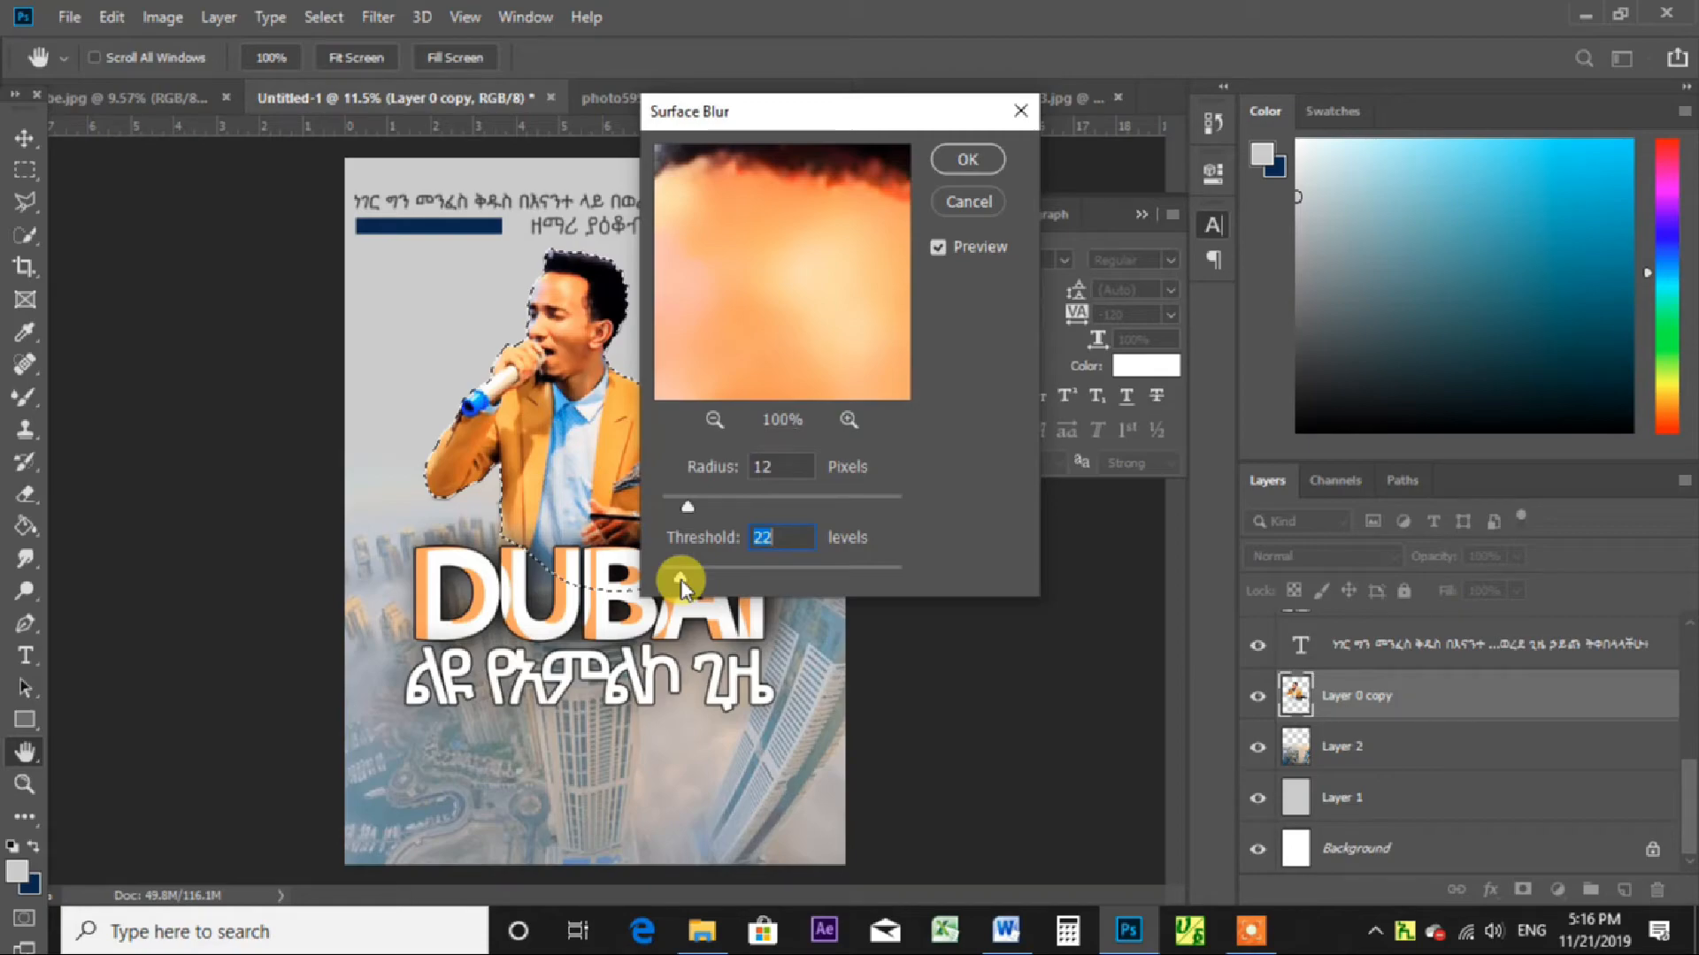
{"action": "left_click", "coordinate": [974, 161]}
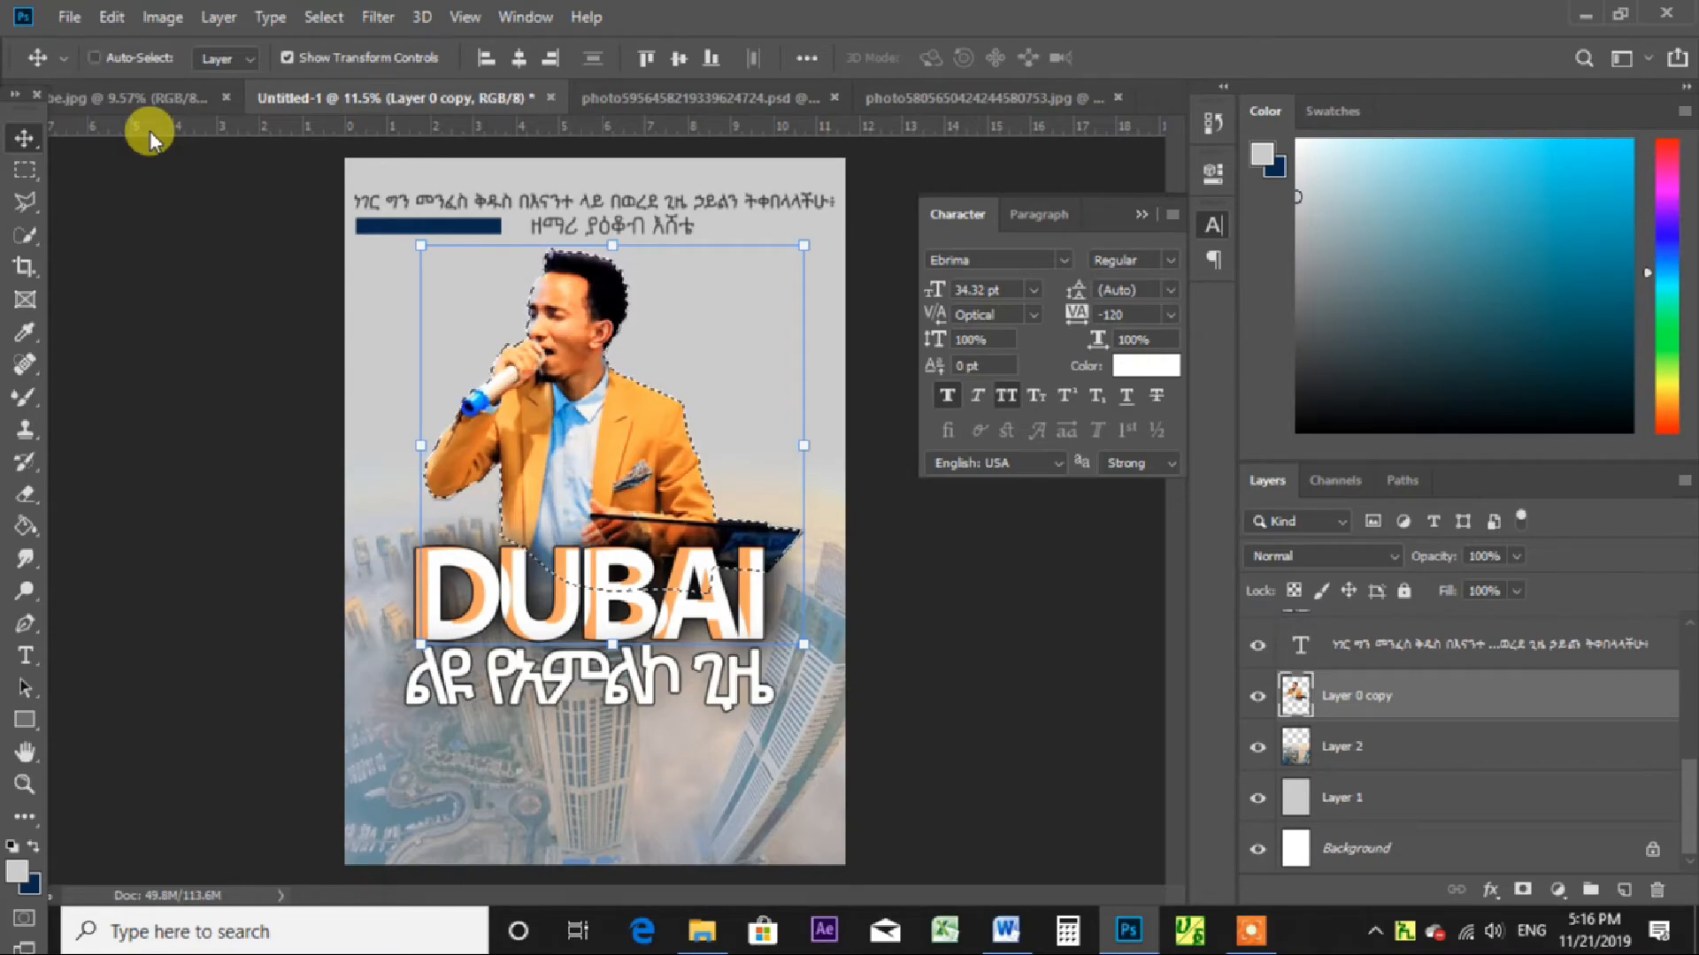
{"action": "key", "text": "ctrl+d"}
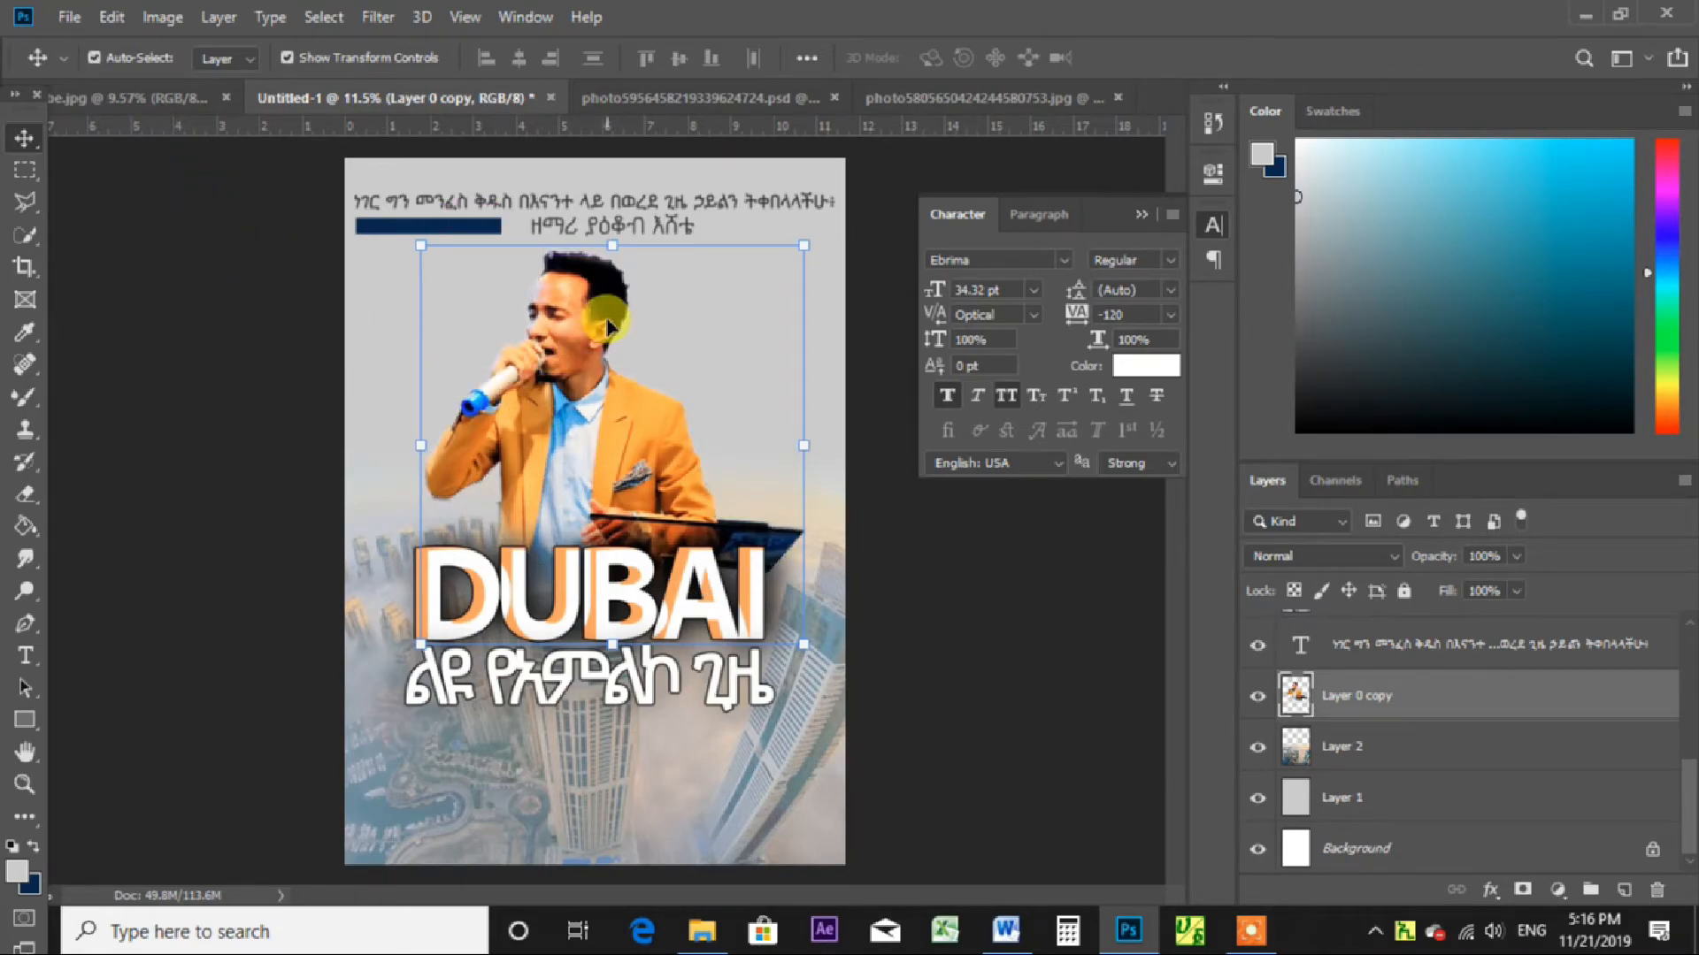
Apply Curves to the singer cut-out on the RGB channel, with the black point input at 32 and the white point input at 254.
{"action": "left_click", "coordinate": [162, 17]}
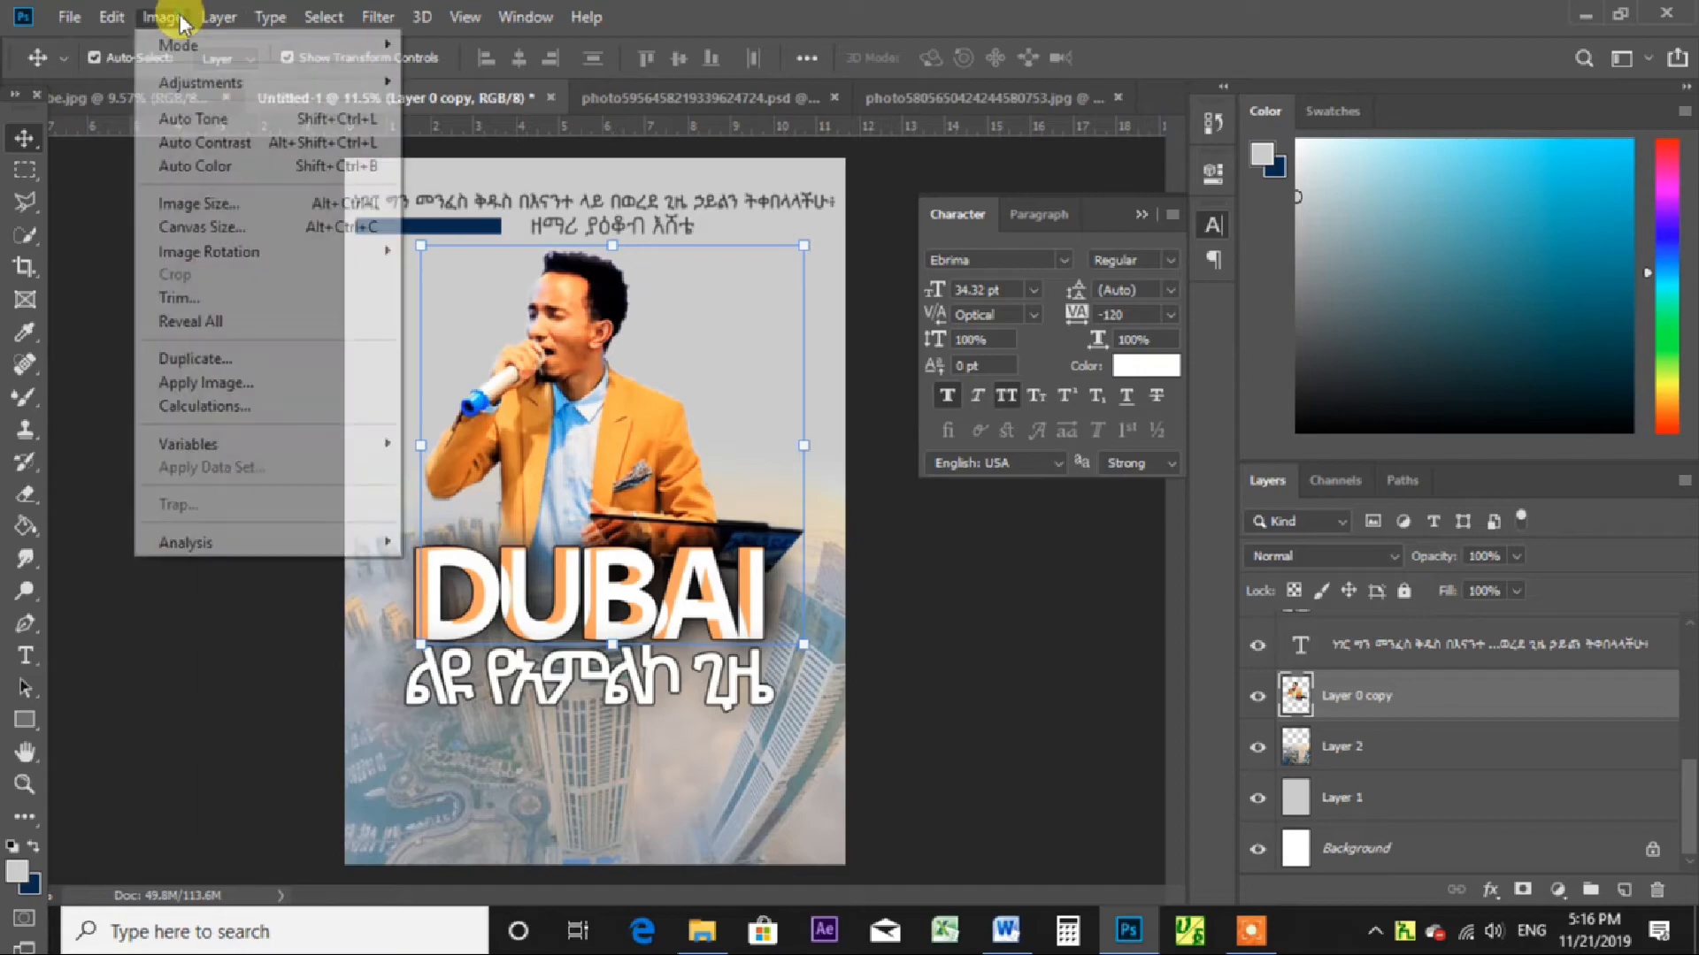
{"action": "mouse_move", "coordinate": [207, 88]}
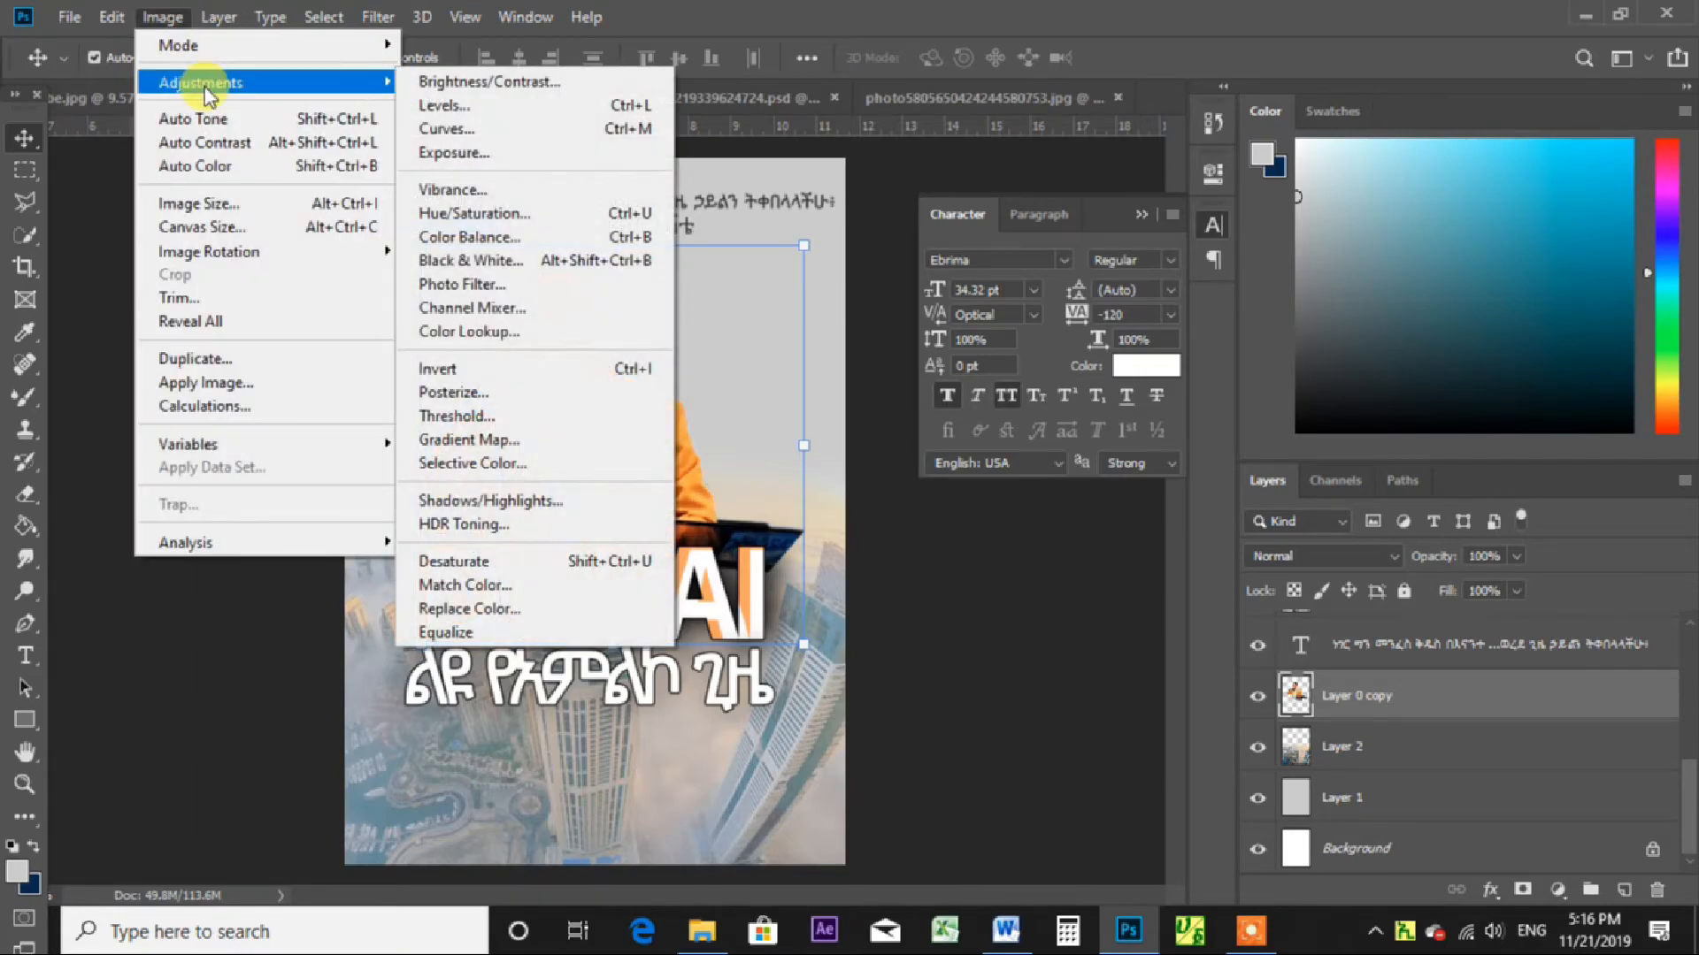
{"action": "left_click", "coordinate": [472, 131]}
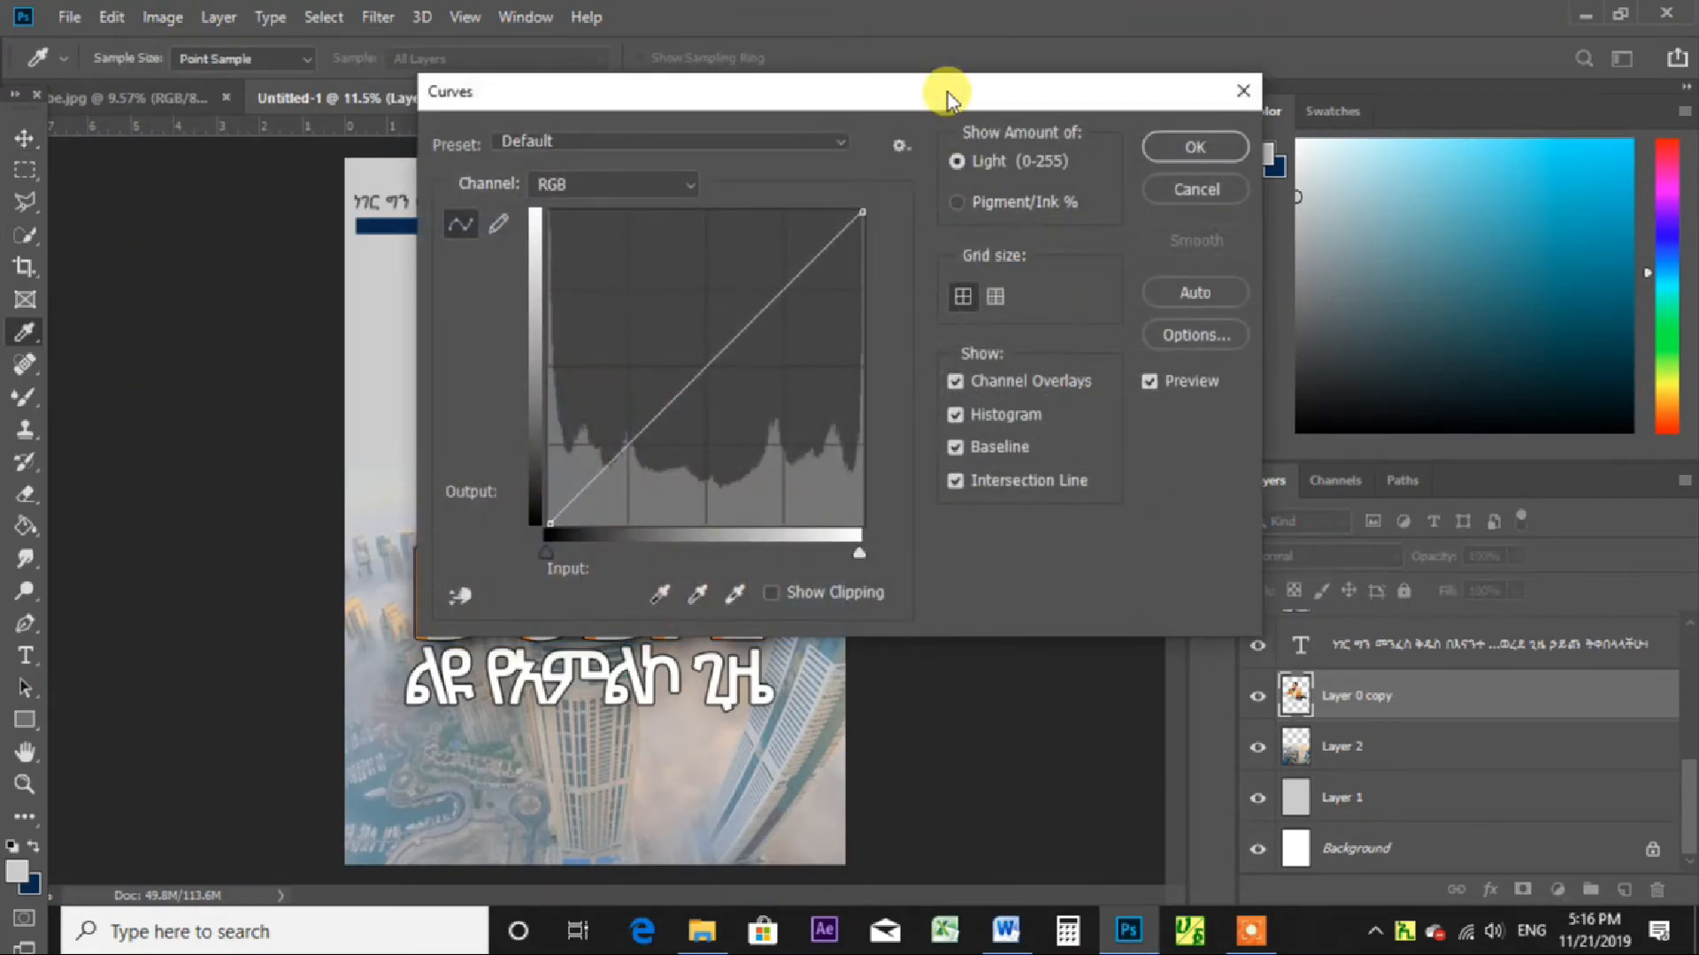
{"action": "left_click_drag", "start_coordinate": [948, 93], "coordinate": [1517, 114]}
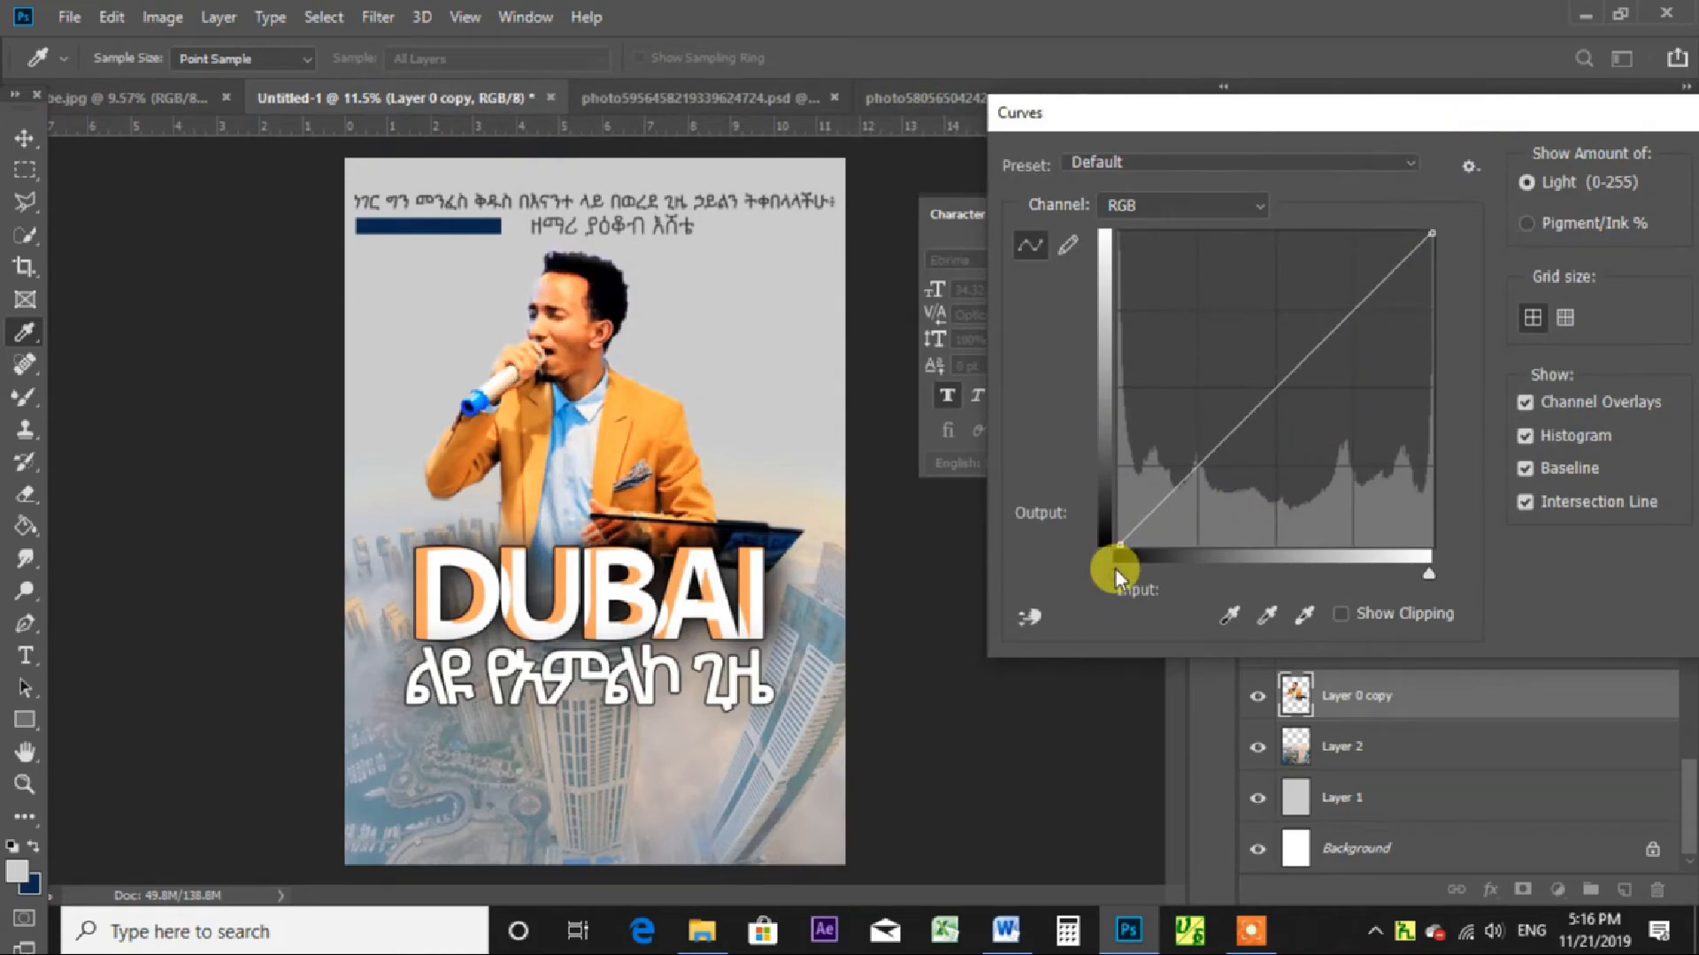
{"action": "left_click_drag", "start_coordinate": [1116, 573], "coordinate": [1155, 573]}
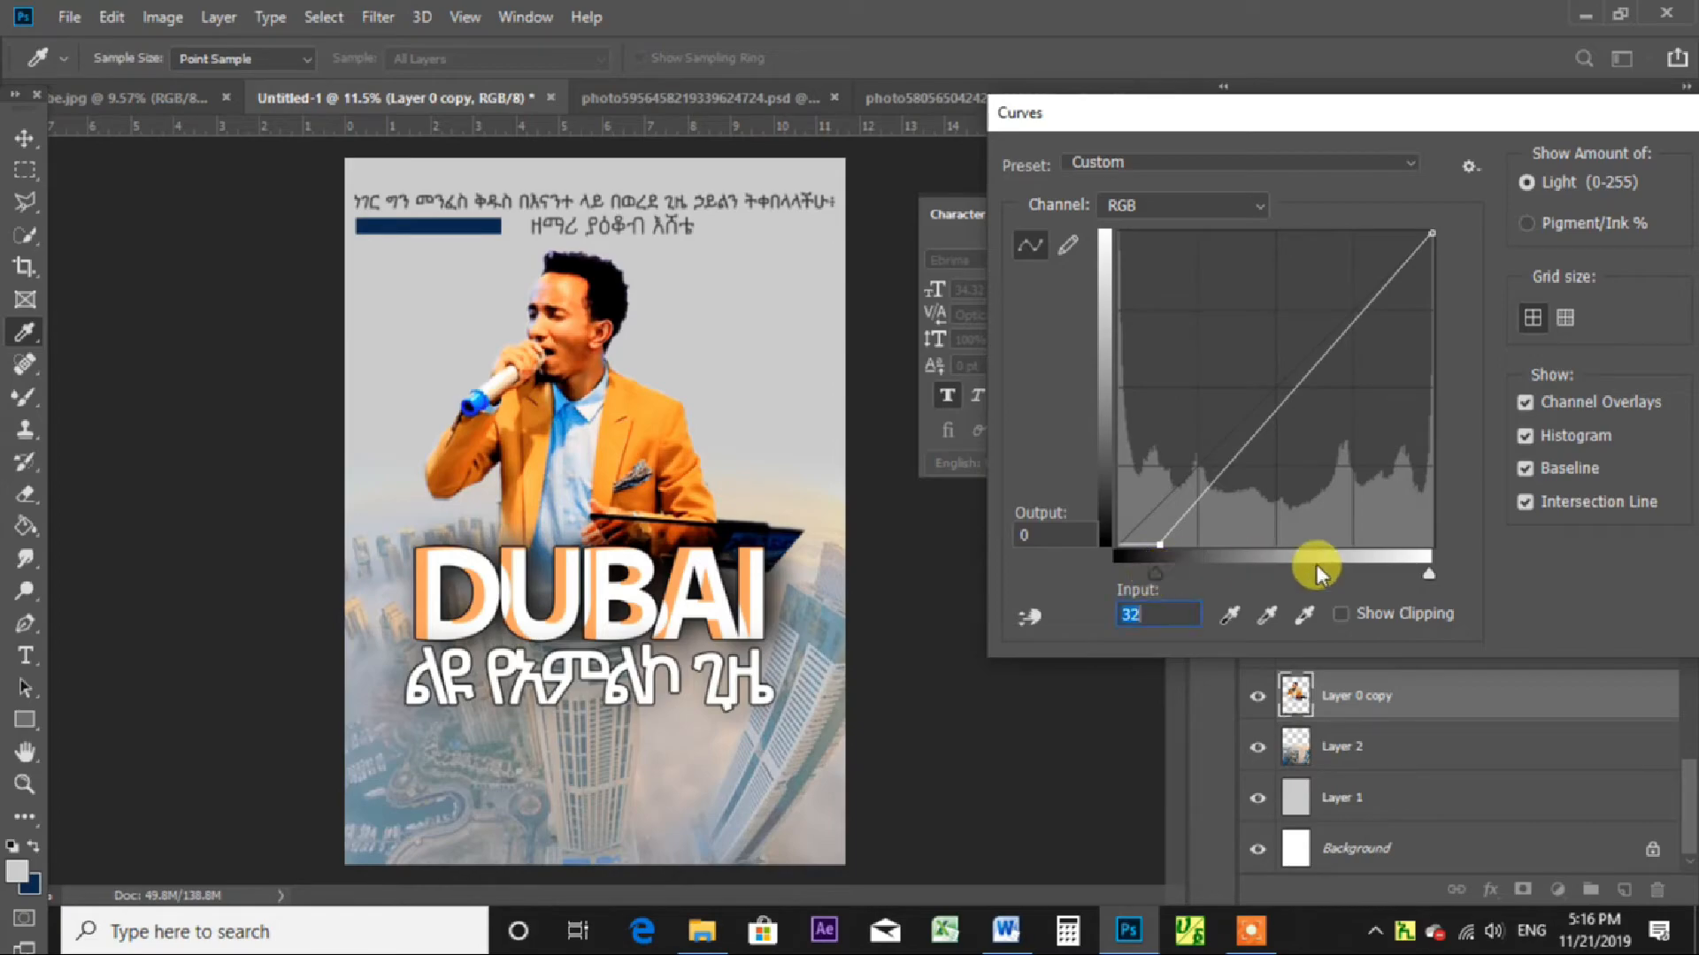
{"action": "mouse_move", "coordinate": [1428, 575]}
{"action": "left_mouse_down"}
{"action": "mouse_move", "coordinate": [1408, 576]}
{"action": "mouse_move", "coordinate": [1430, 582]}
{"action": "left_mouse_up"}
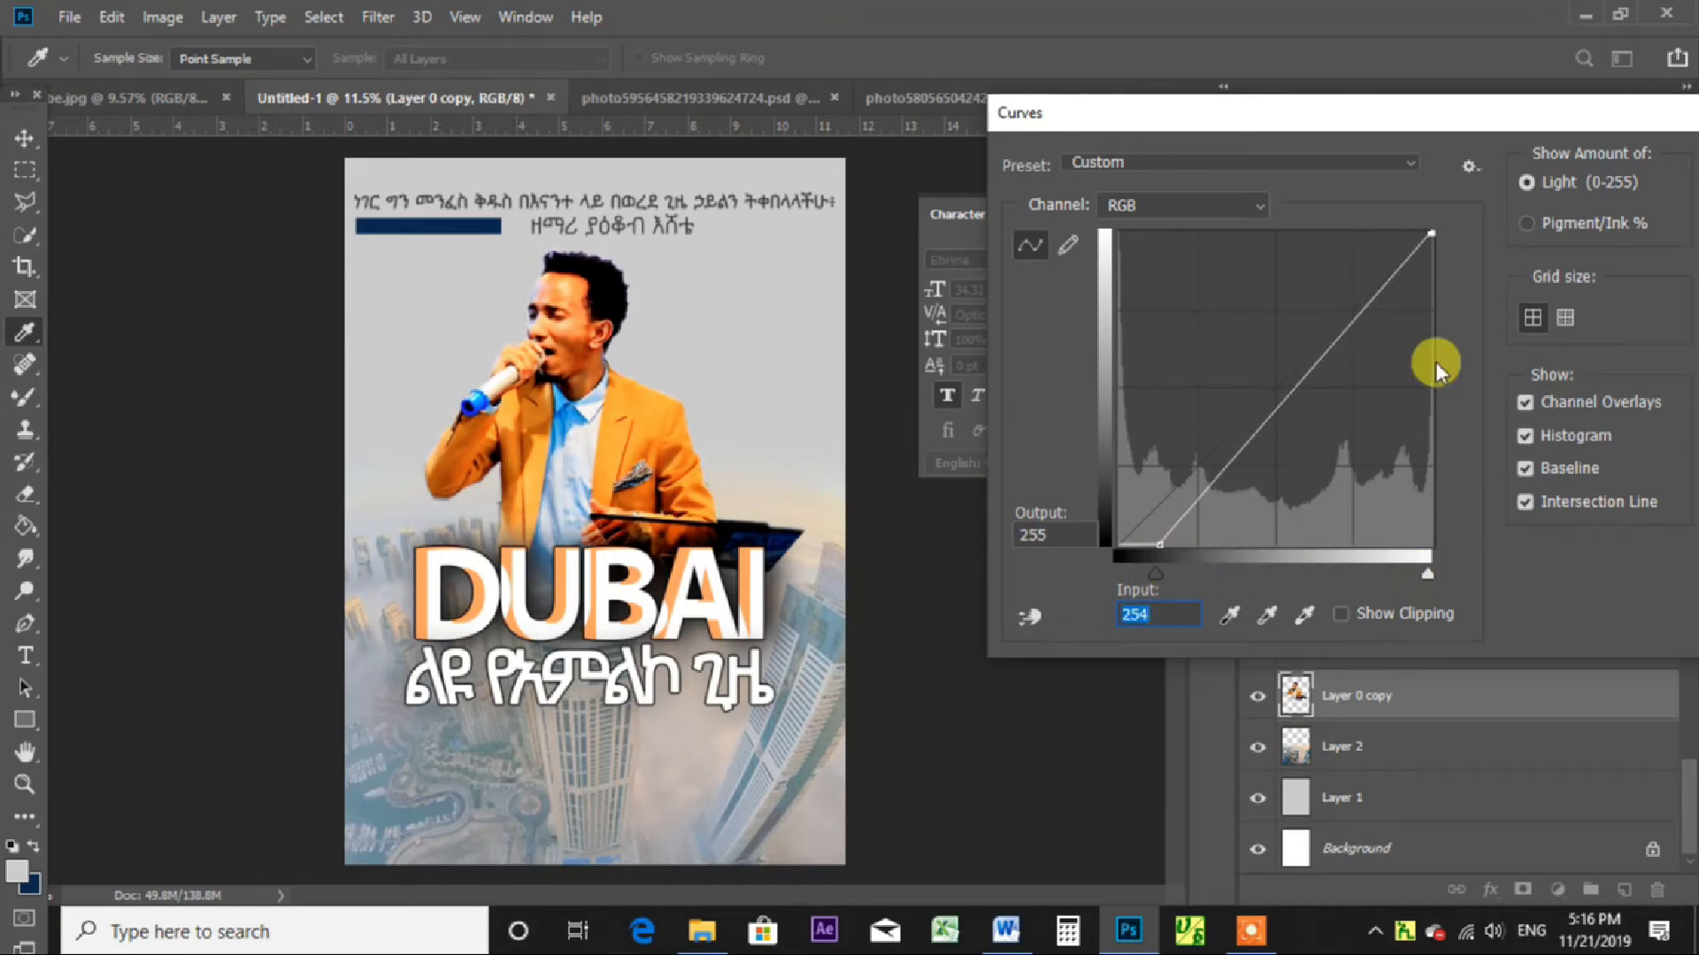
{"action": "left_click_drag", "start_coordinate": [1584, 121], "coordinate": [1392, 118]}
{"action": "left_click", "coordinate": [1571, 156]}
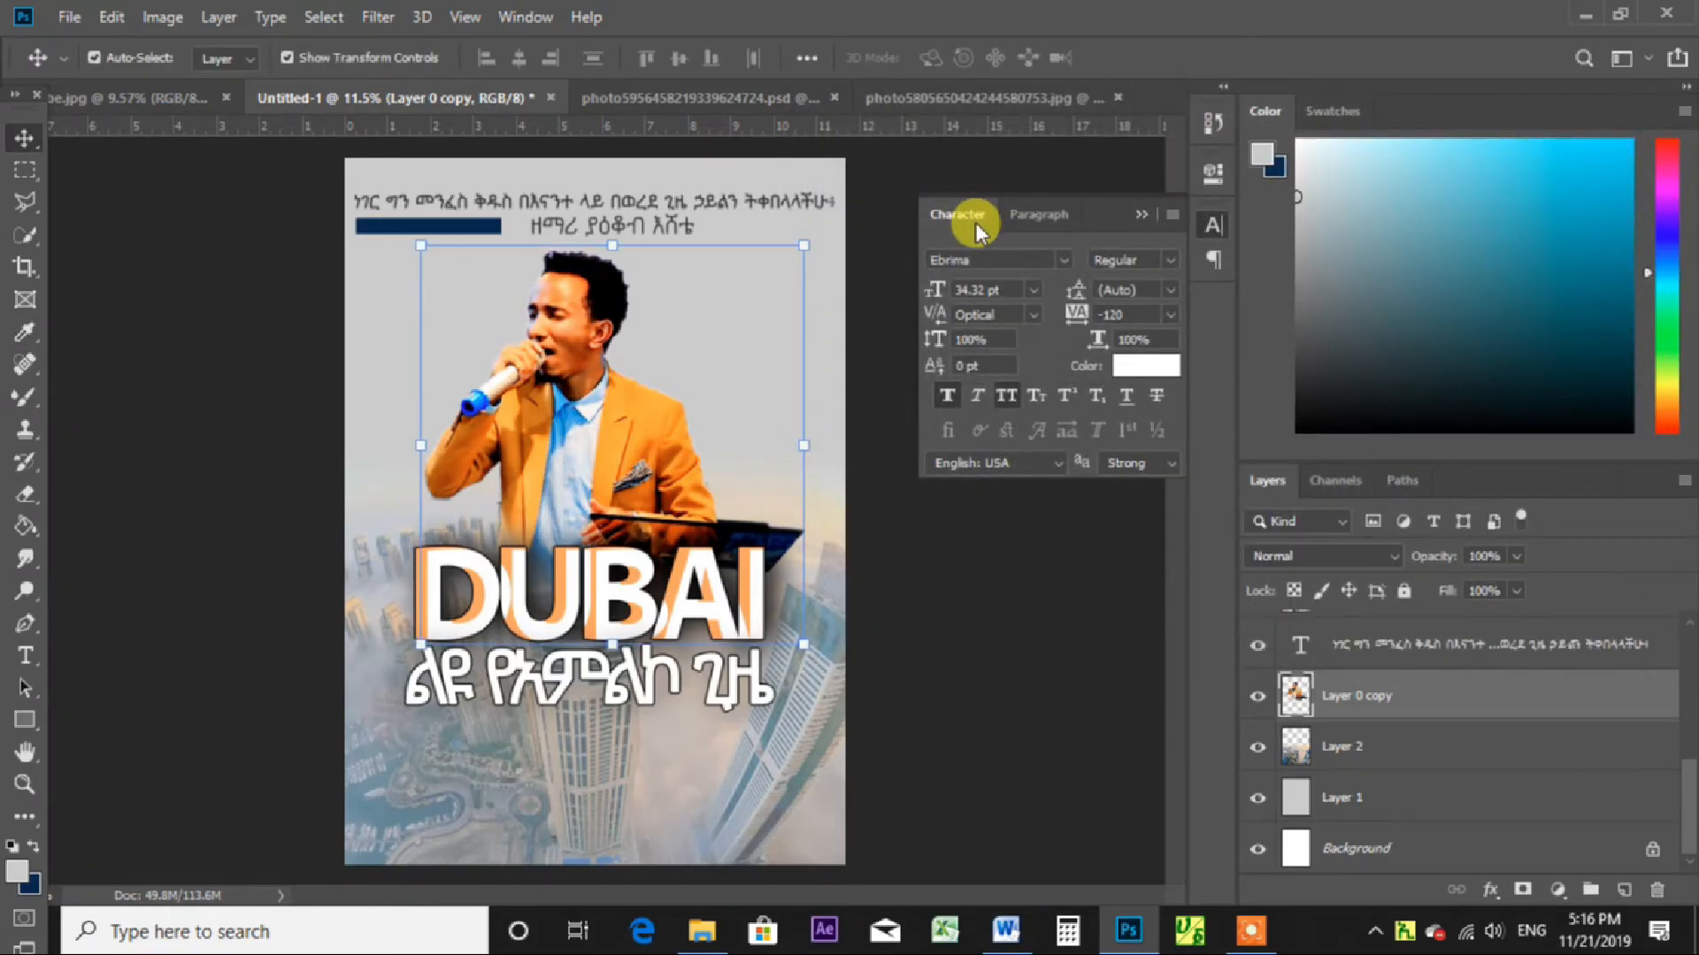
Clear the view and compare the new poster with the reference poster, examining the singer and the background shapes behind him.
{"action": "left_click", "coordinate": [1142, 214]}
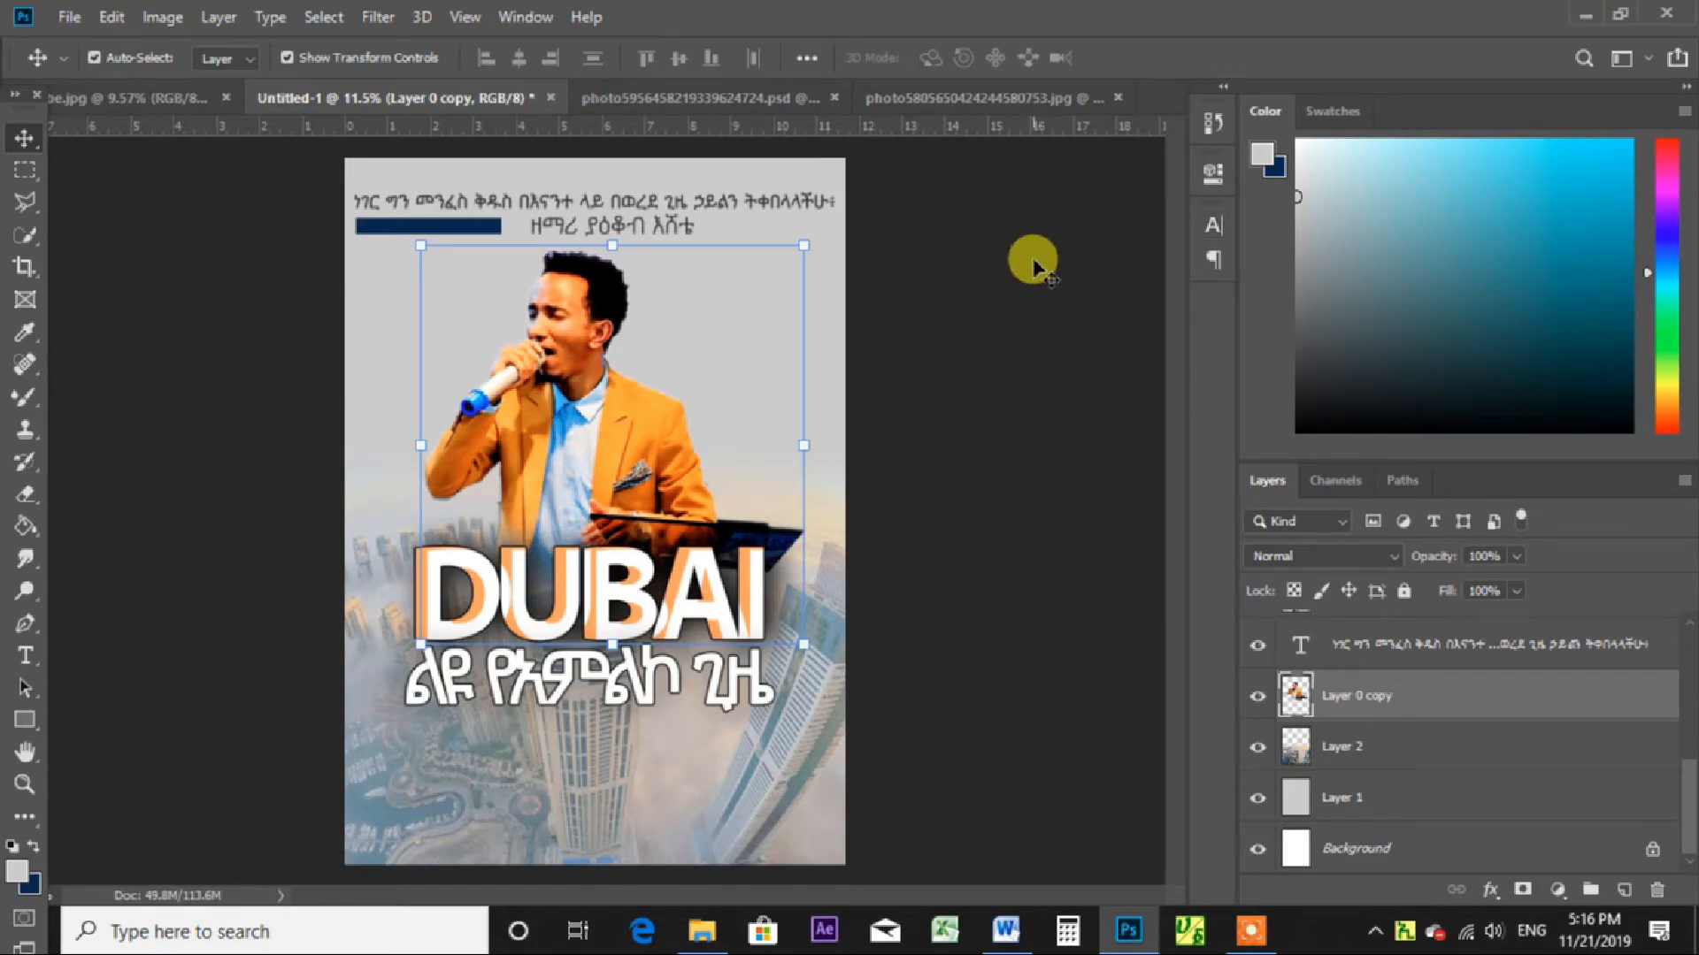
{"action": "left_click", "coordinate": [885, 349]}
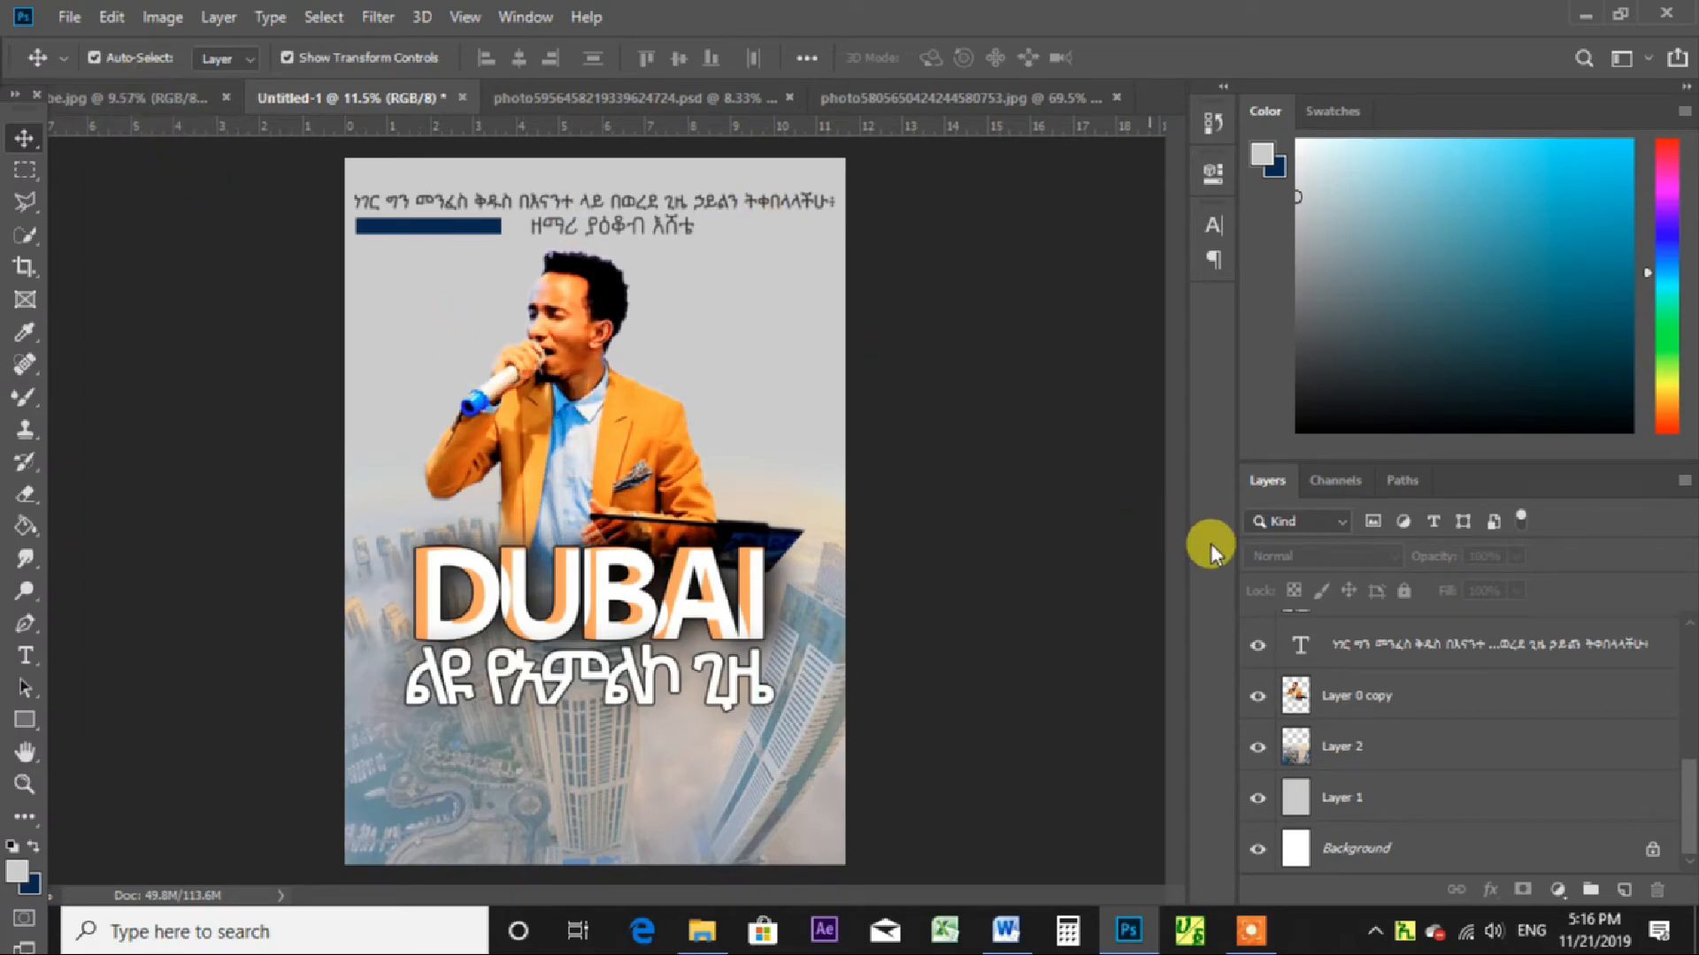
{"action": "left_click", "coordinate": [637, 98]}
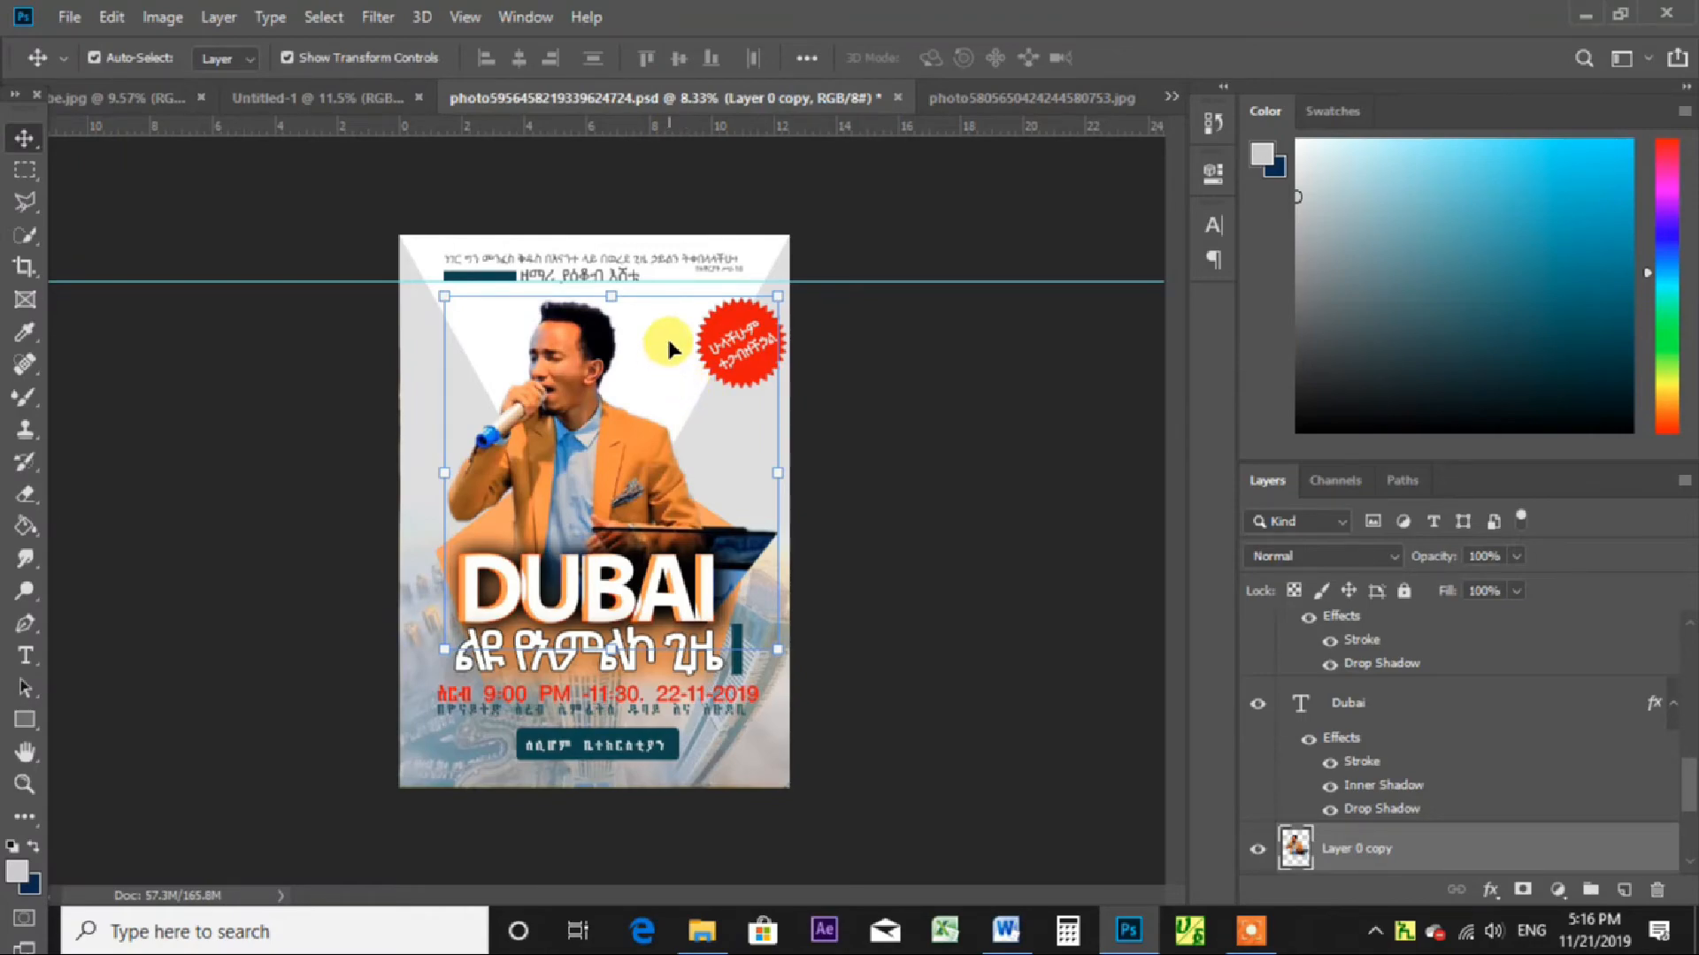
{"action": "left_click", "coordinate": [770, 248]}
{"action": "left_click", "coordinate": [920, 281]}
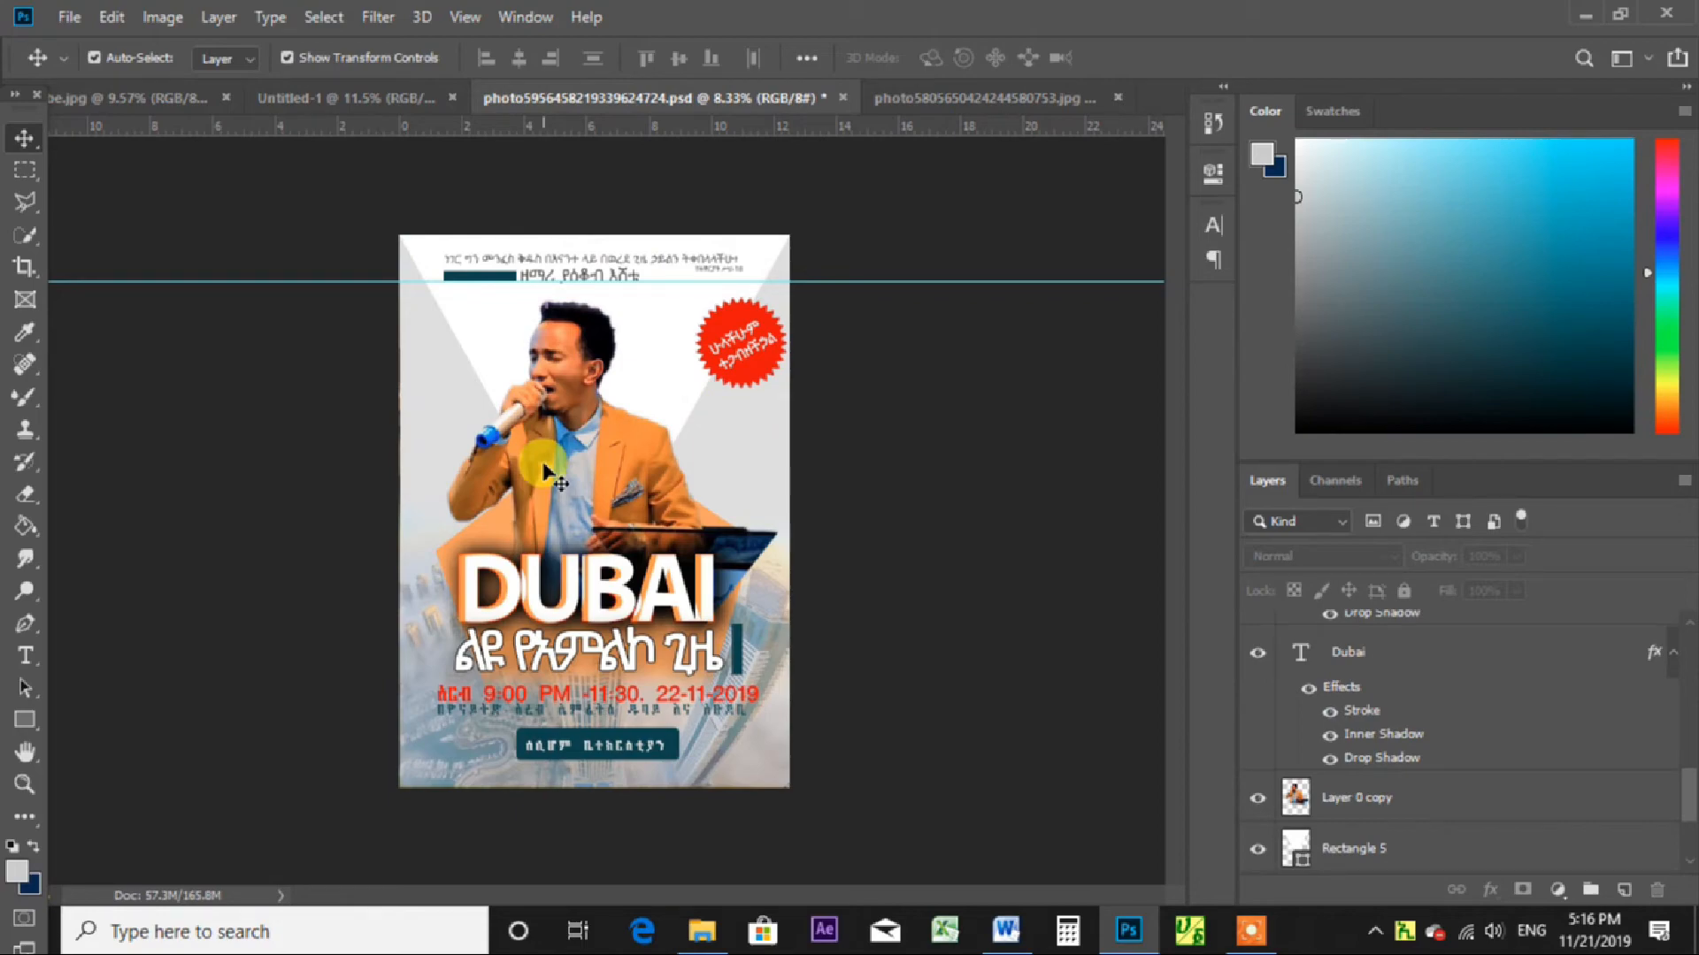
{"action": "left_click", "coordinate": [304, 95]}
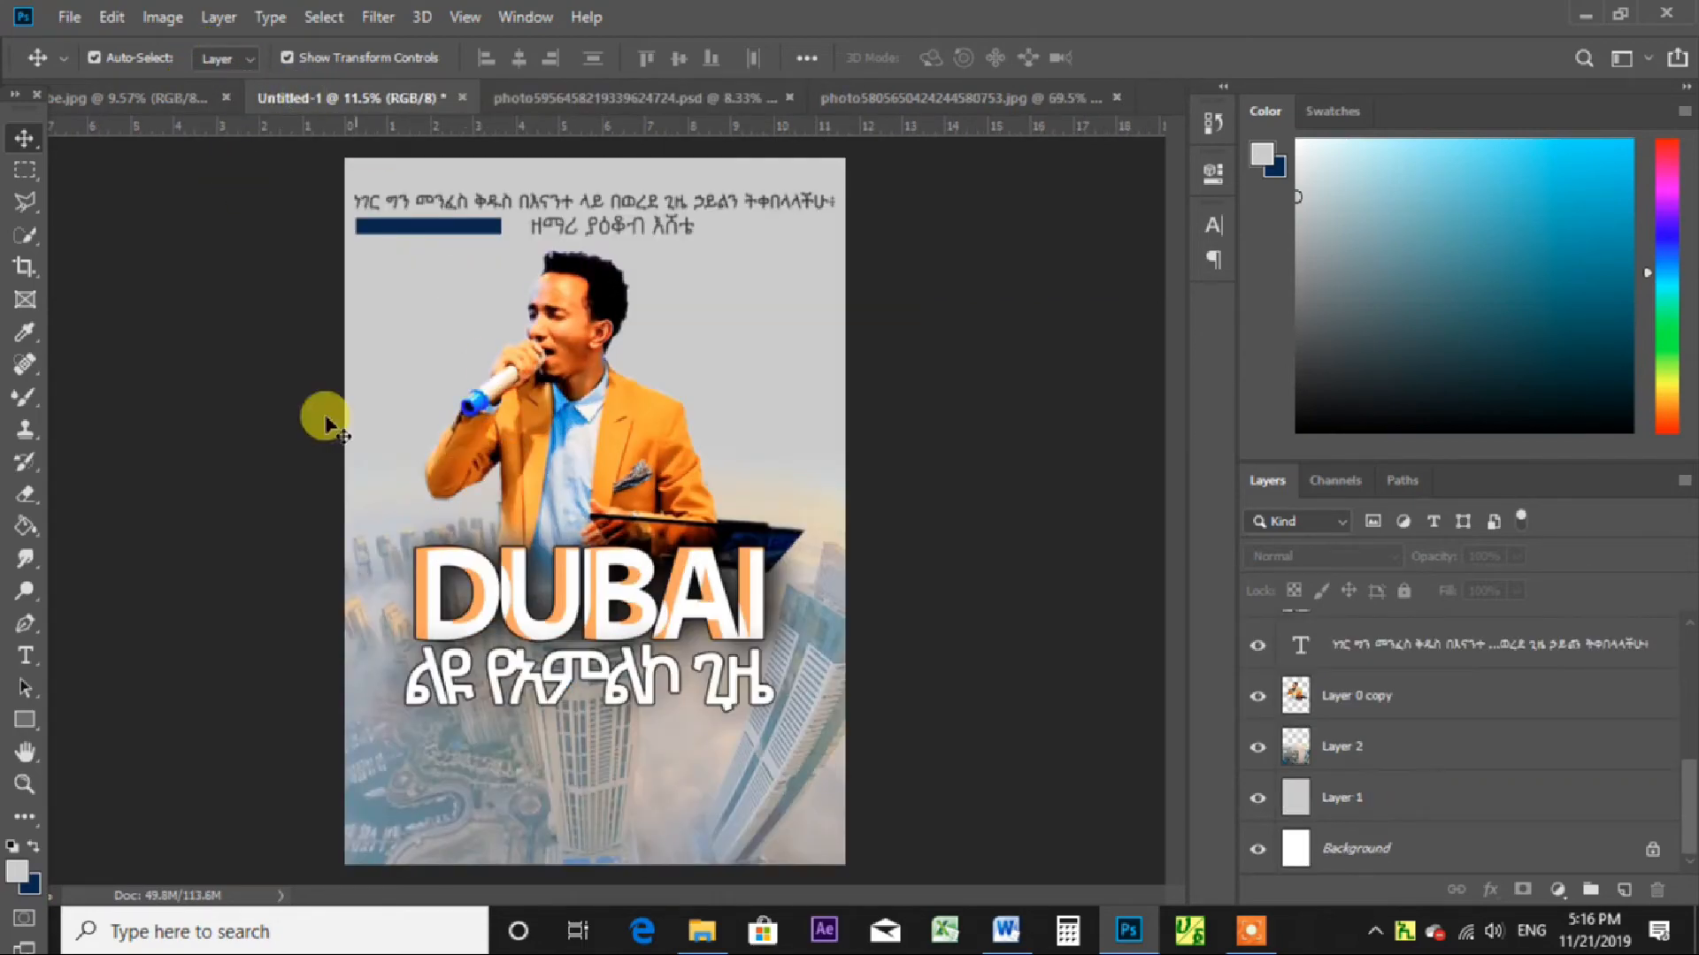
Draw a navy rectangle of 3500 × 3113 px across the upper part of the page, directly above the grey Layer 1.
{"action": "left_click", "coordinate": [1407, 799]}
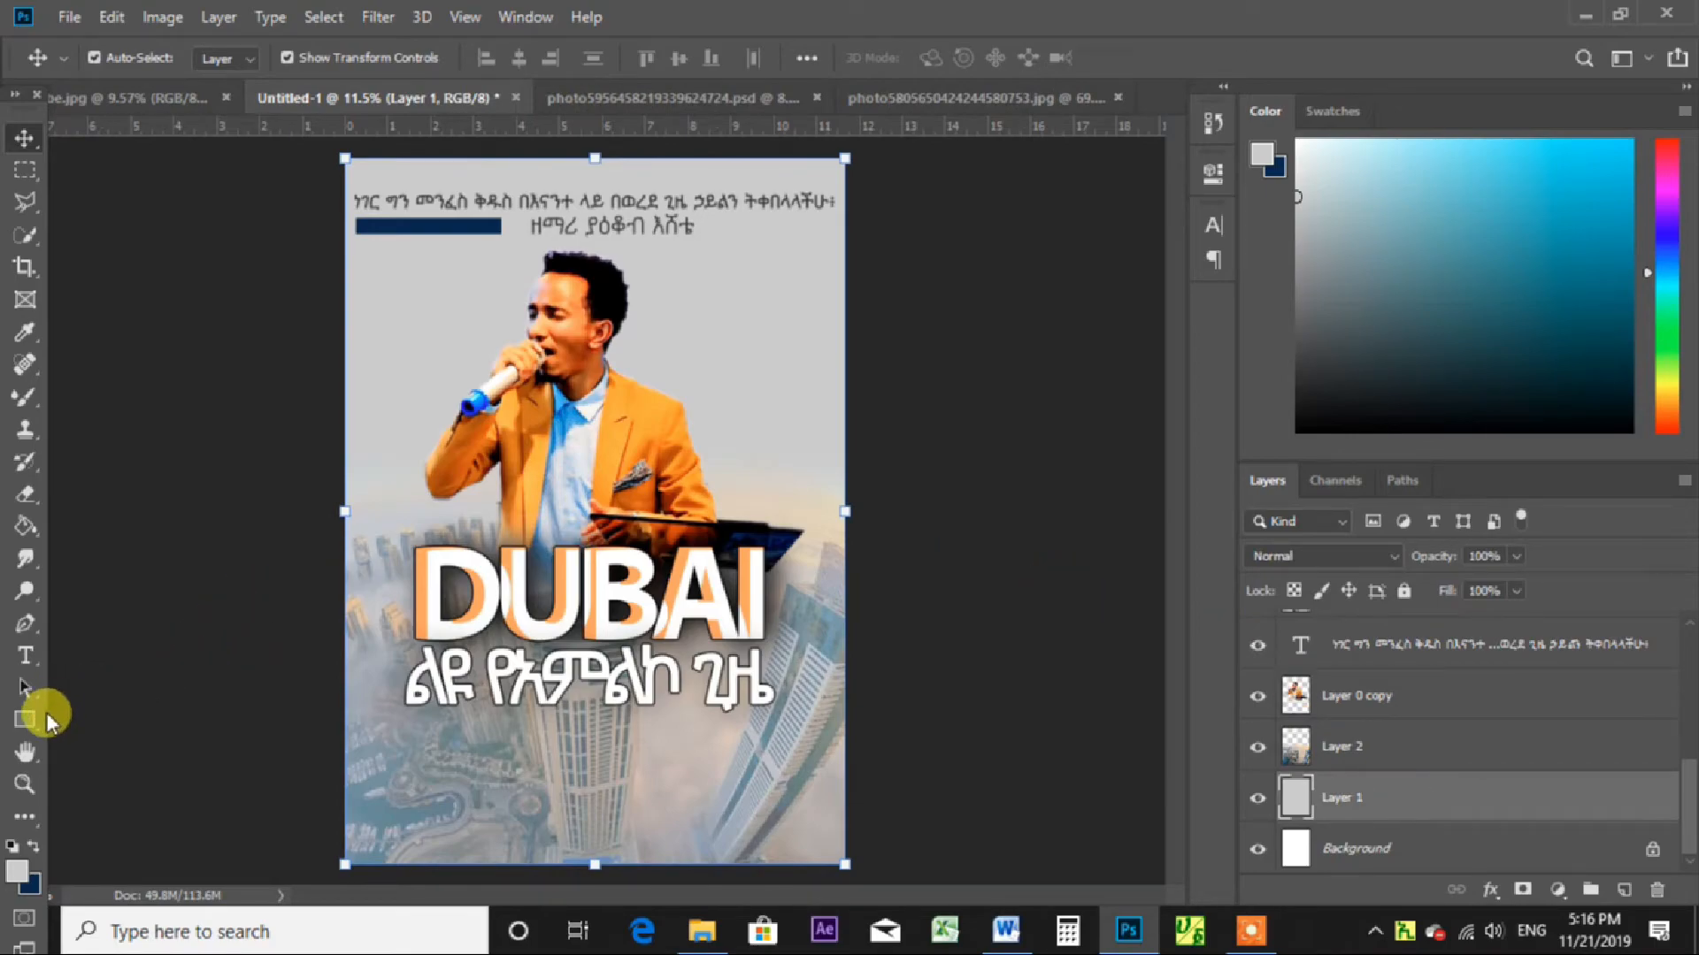
{"action": "left_click", "coordinate": [30, 719]}
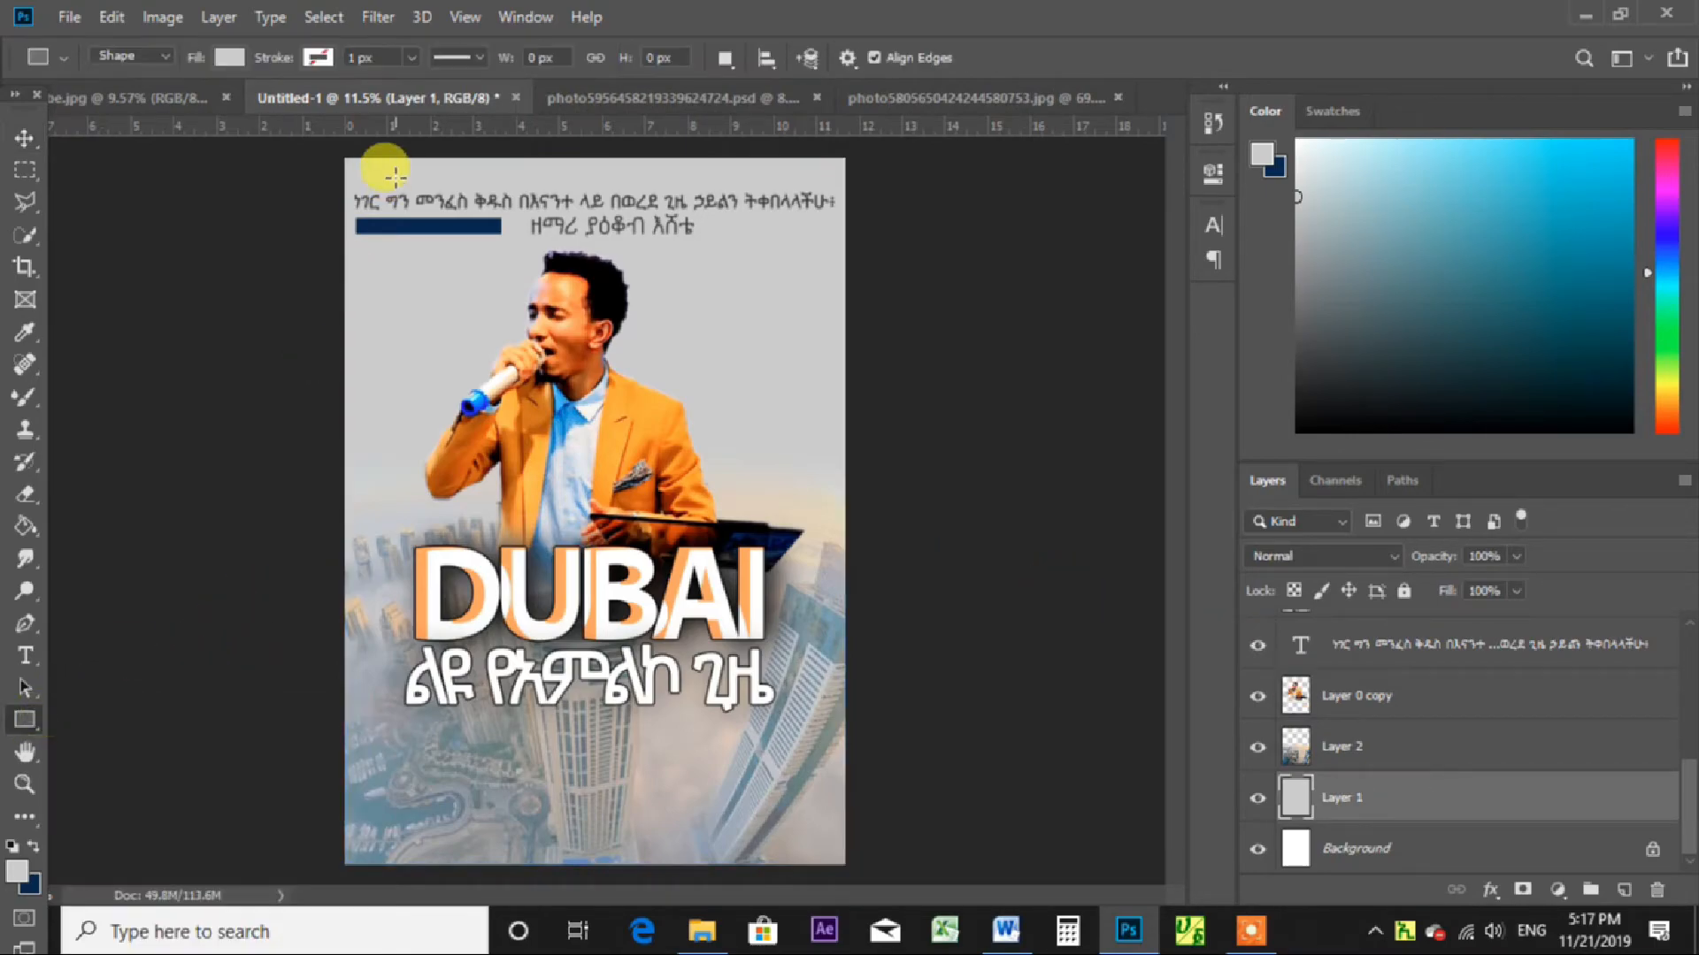
{"action": "left_click", "coordinate": [34, 845]}
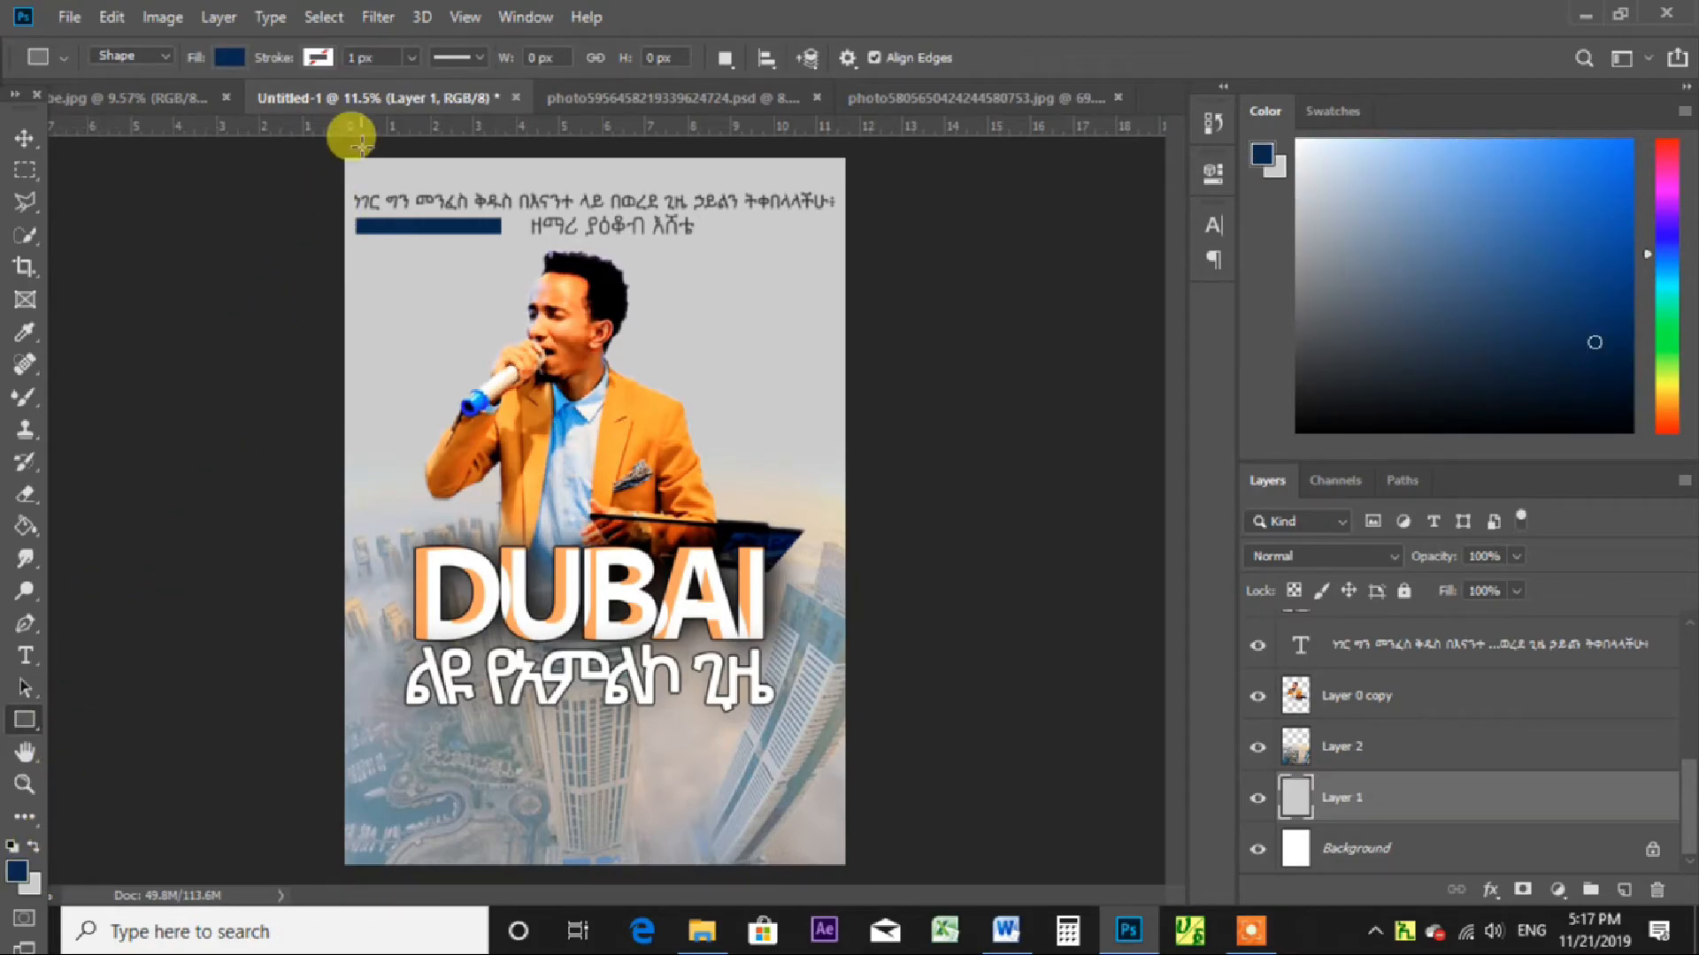
{"action": "left_click_drag", "start_coordinate": [344, 157], "coordinate": [843, 601]}
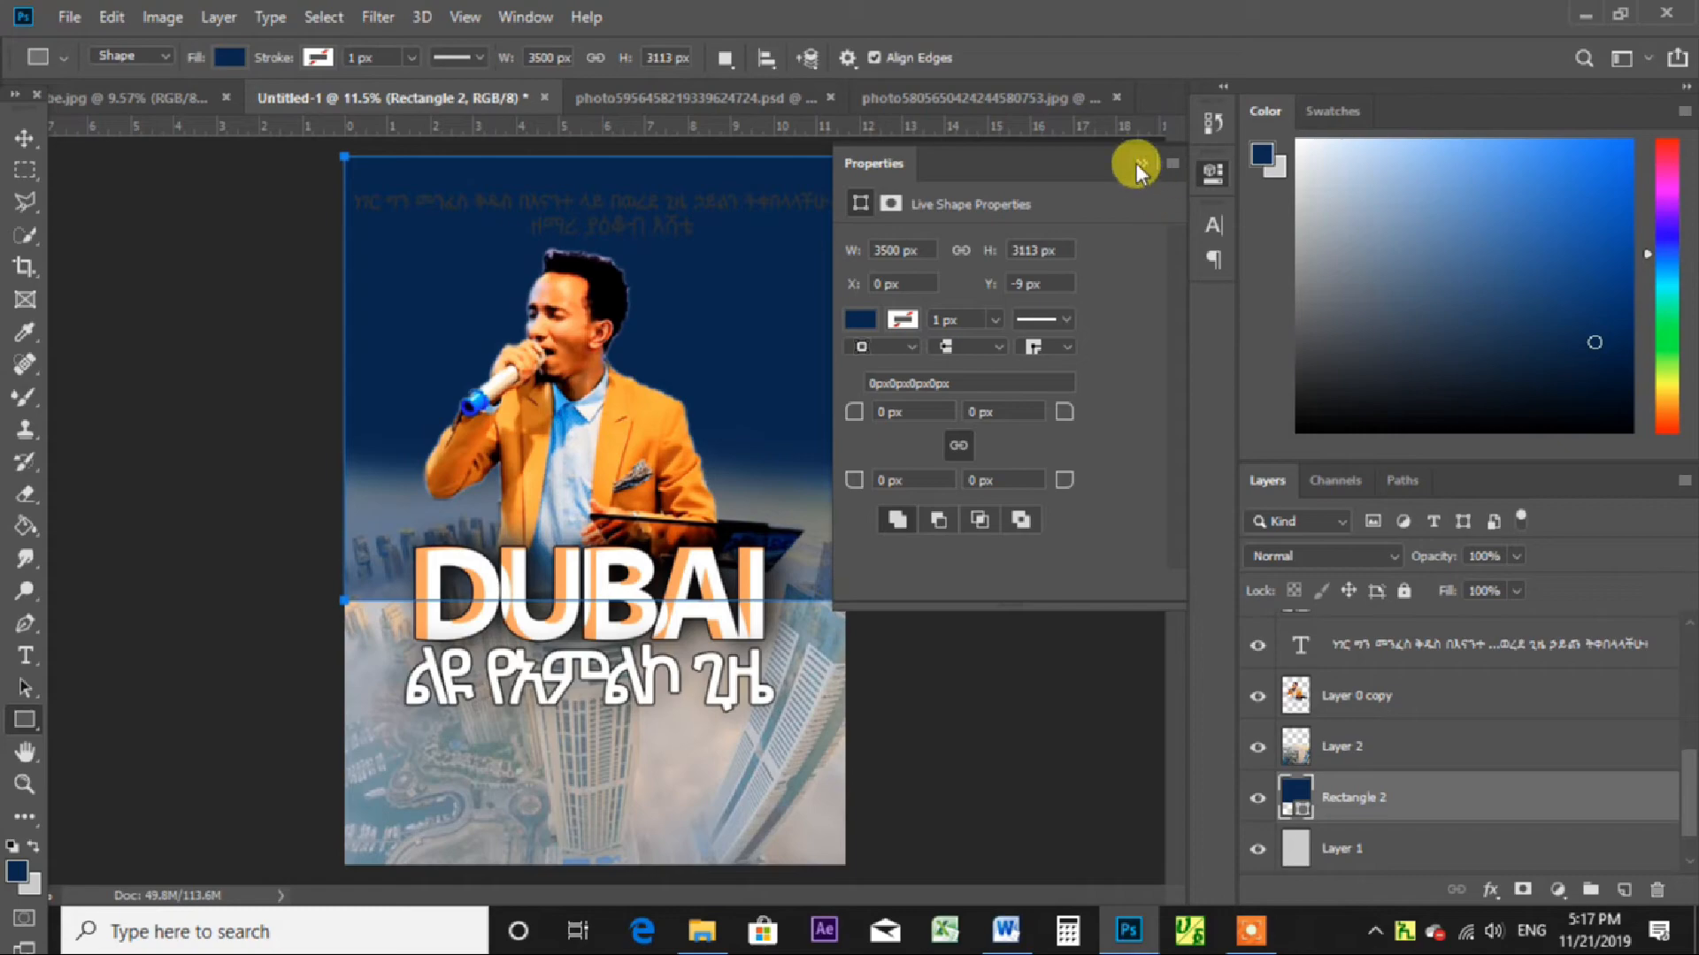
{"action": "left_click", "coordinate": [1139, 164]}
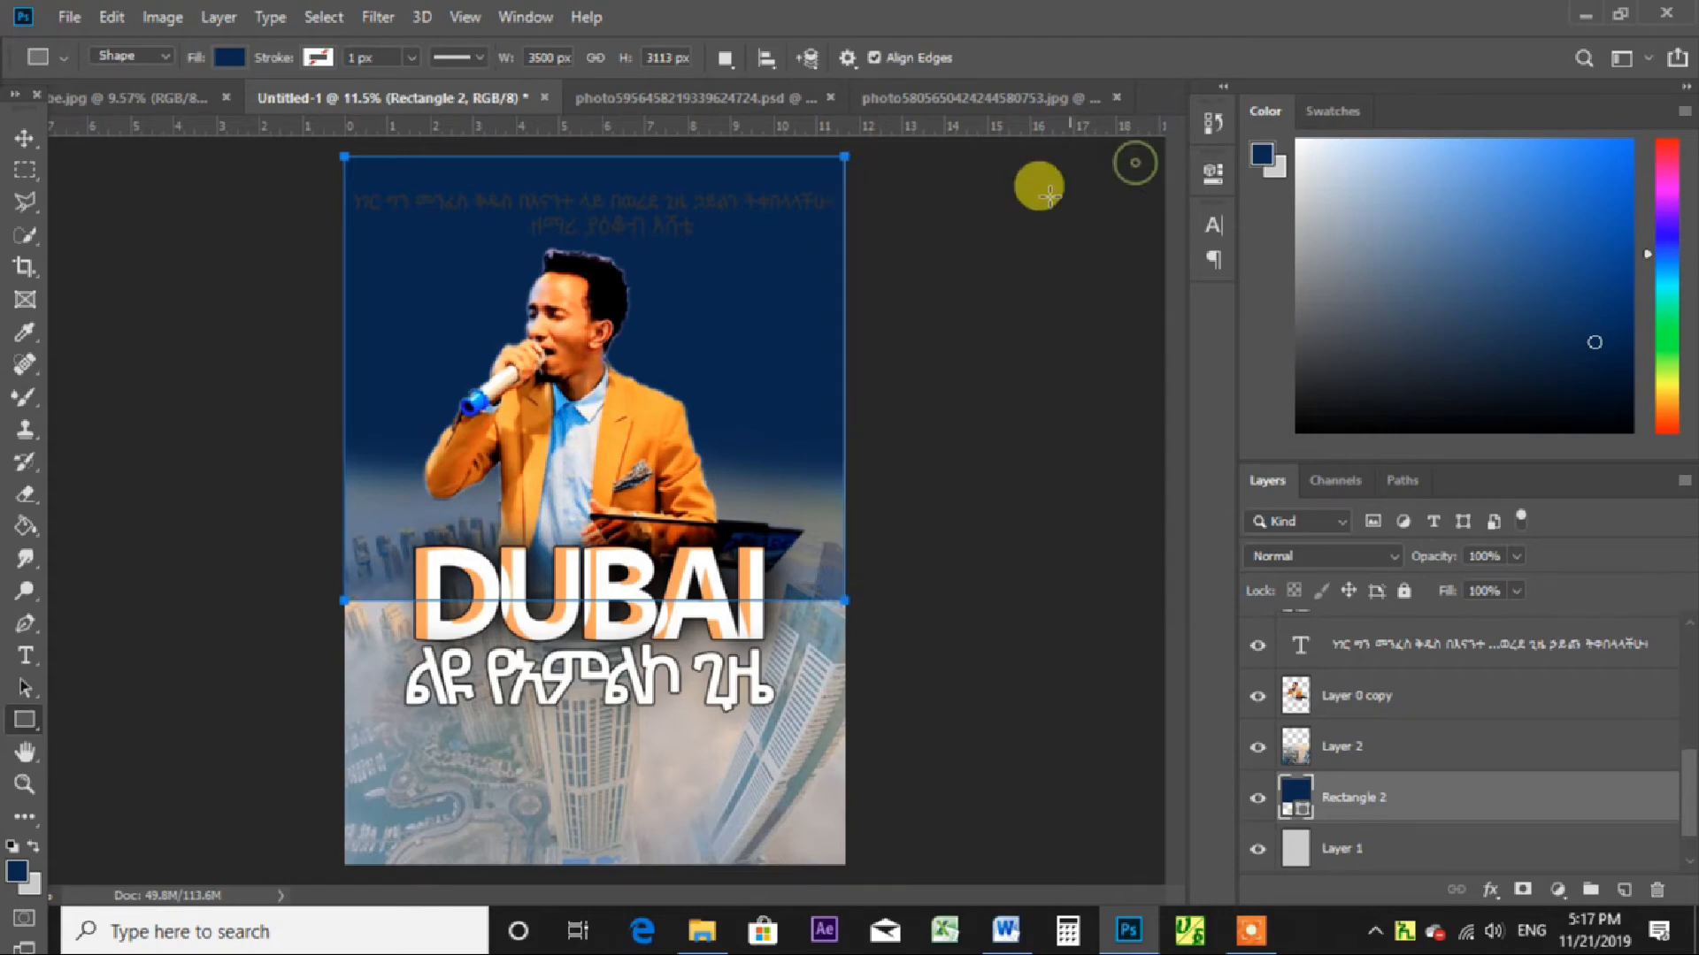
Transform the navy rectangle with Perspective, narrowing its lower edge behind DUBAI and widening its upper edge slightly beyond the page.
{"action": "left_click", "coordinate": [24, 137]}
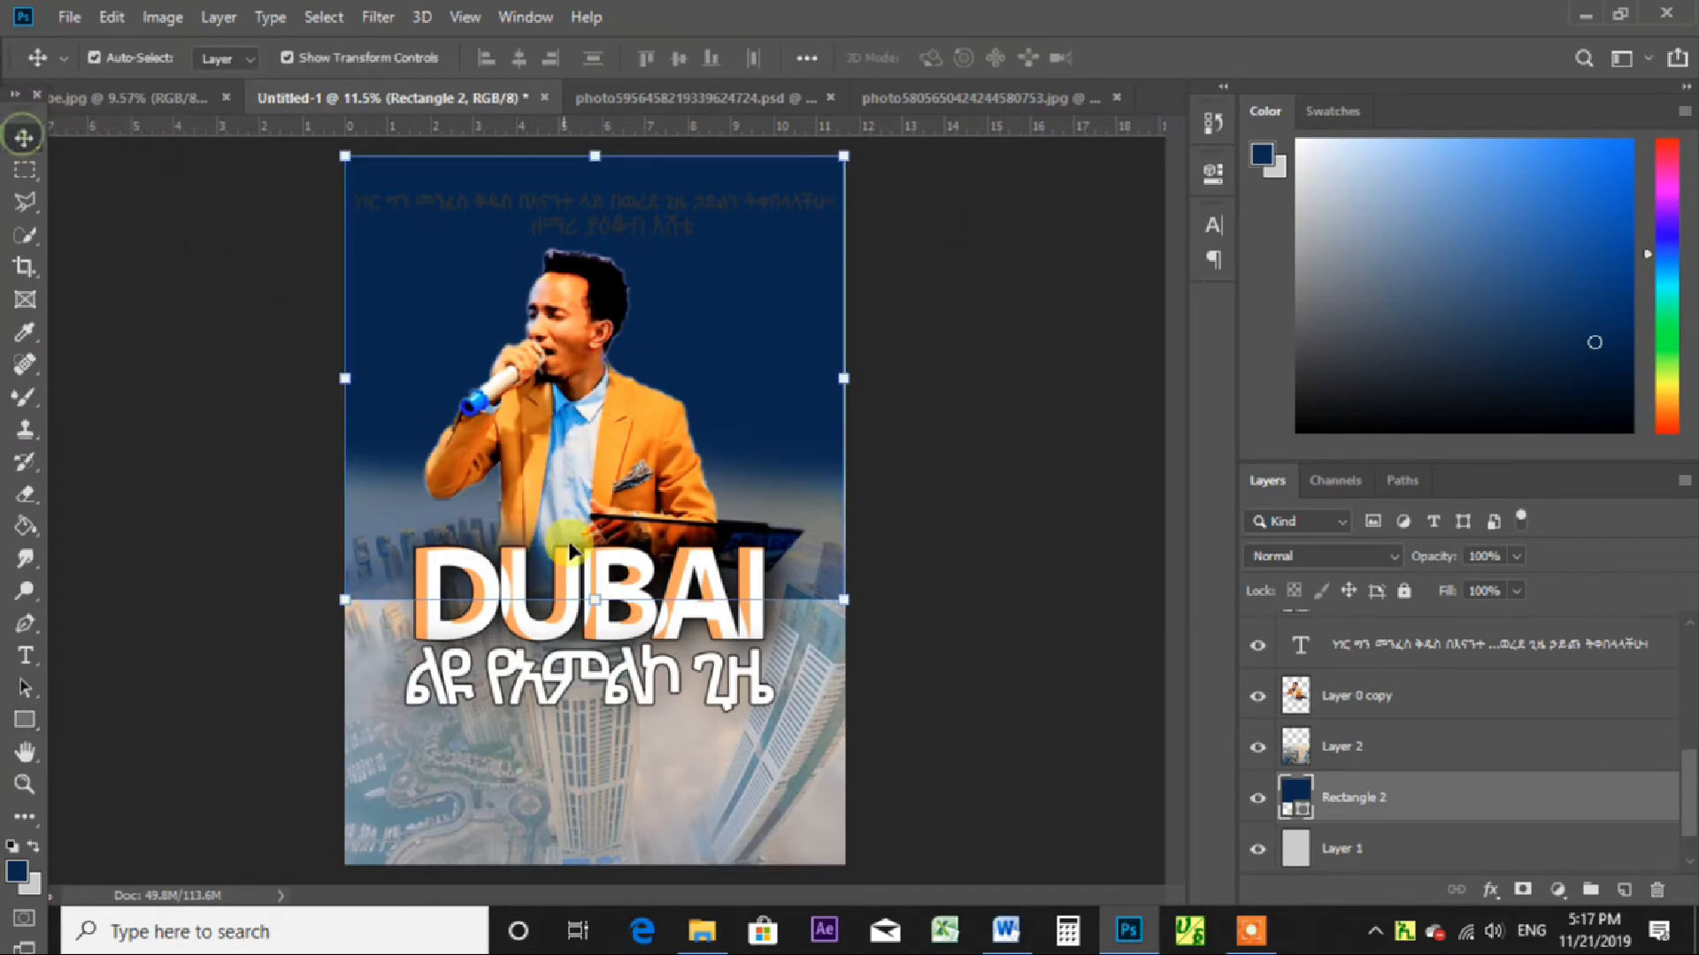
{"action": "left_click", "coordinate": [599, 600]}
{"action": "right_click", "coordinate": [600, 253]}
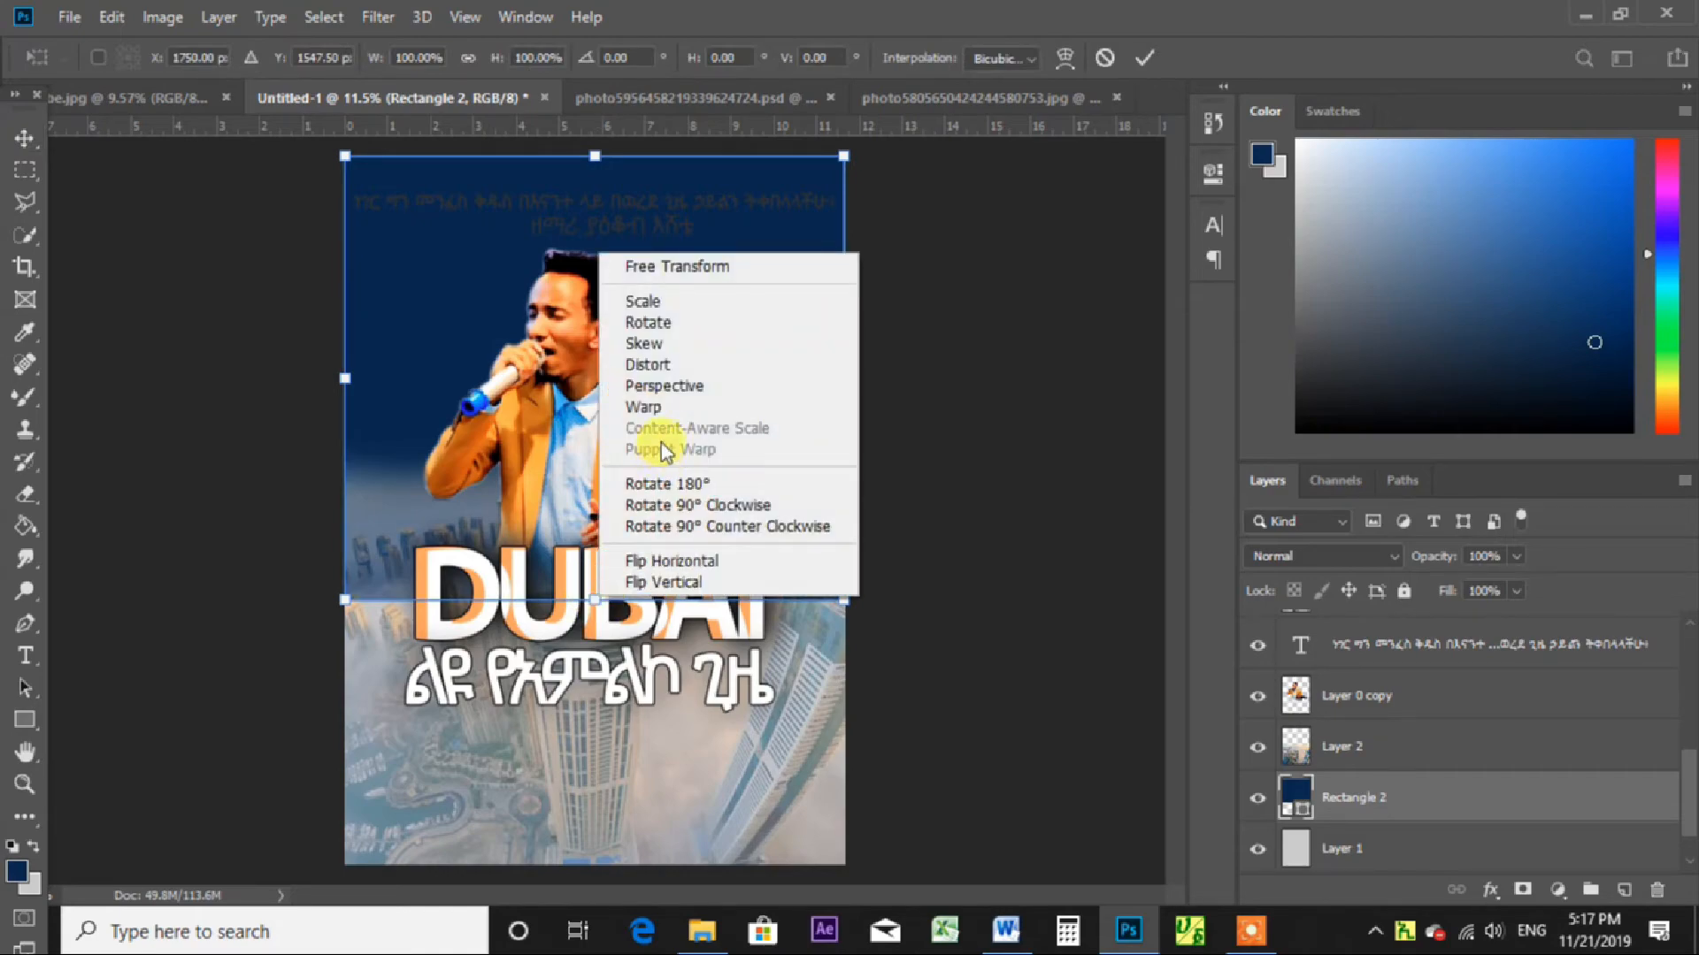
{"action": "left_click", "coordinate": [665, 387]}
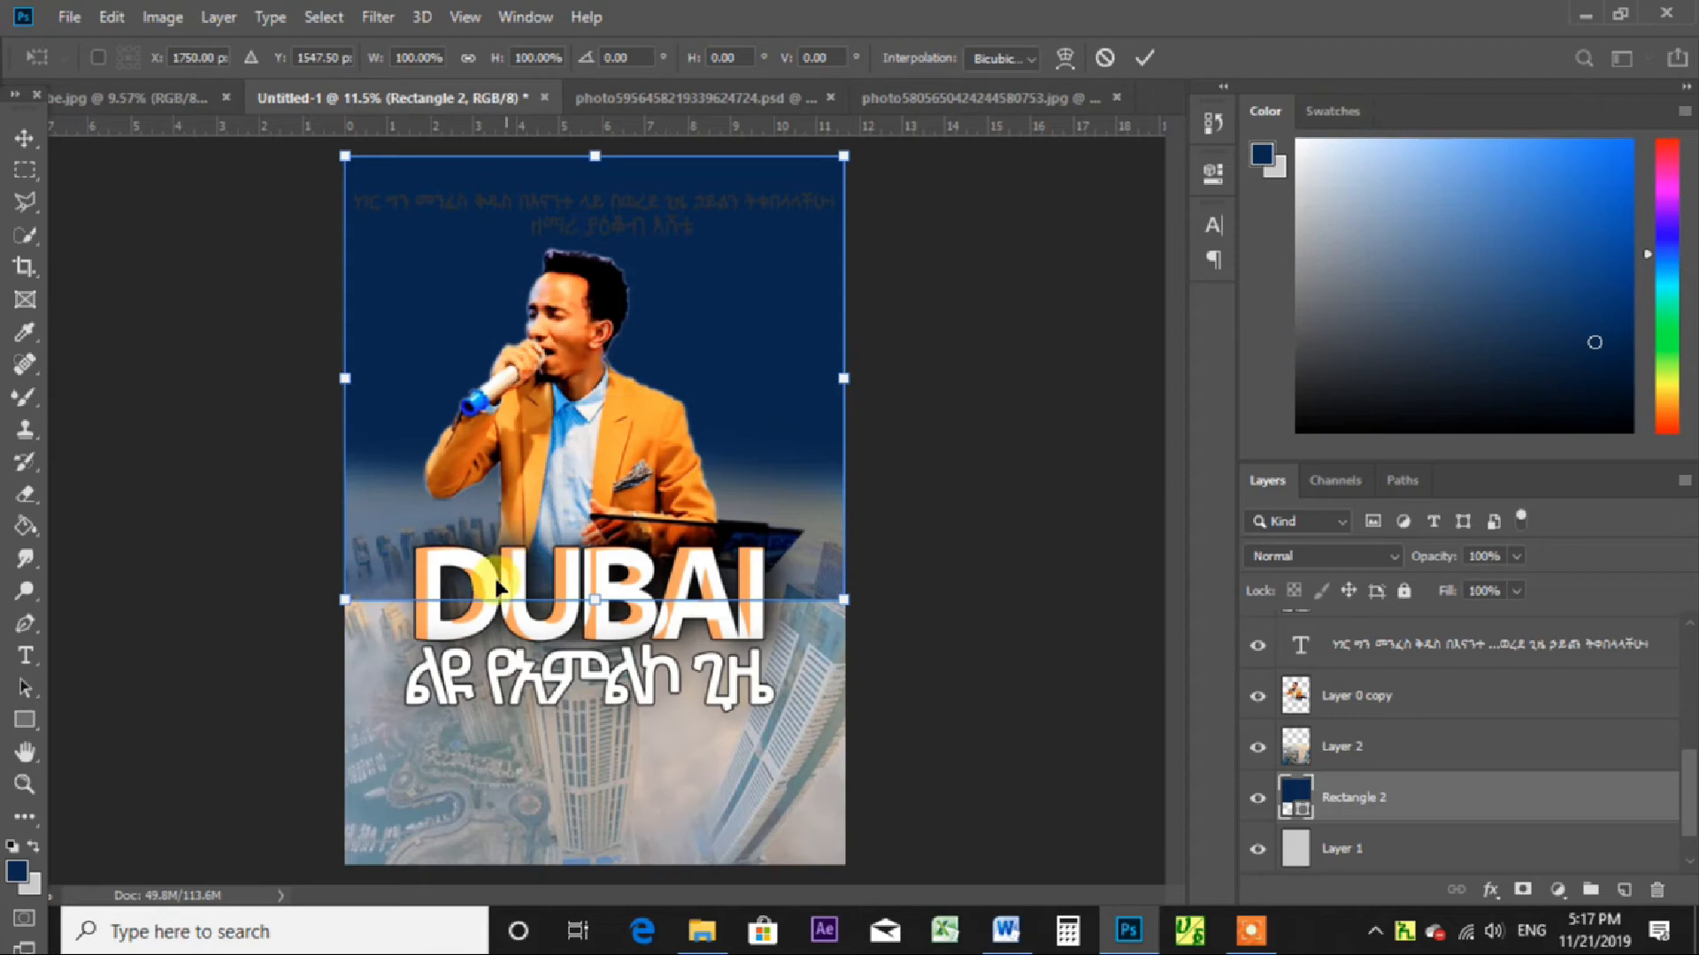
{"action": "left_click_drag", "start_coordinate": [345, 605], "coordinate": [563, 576]}
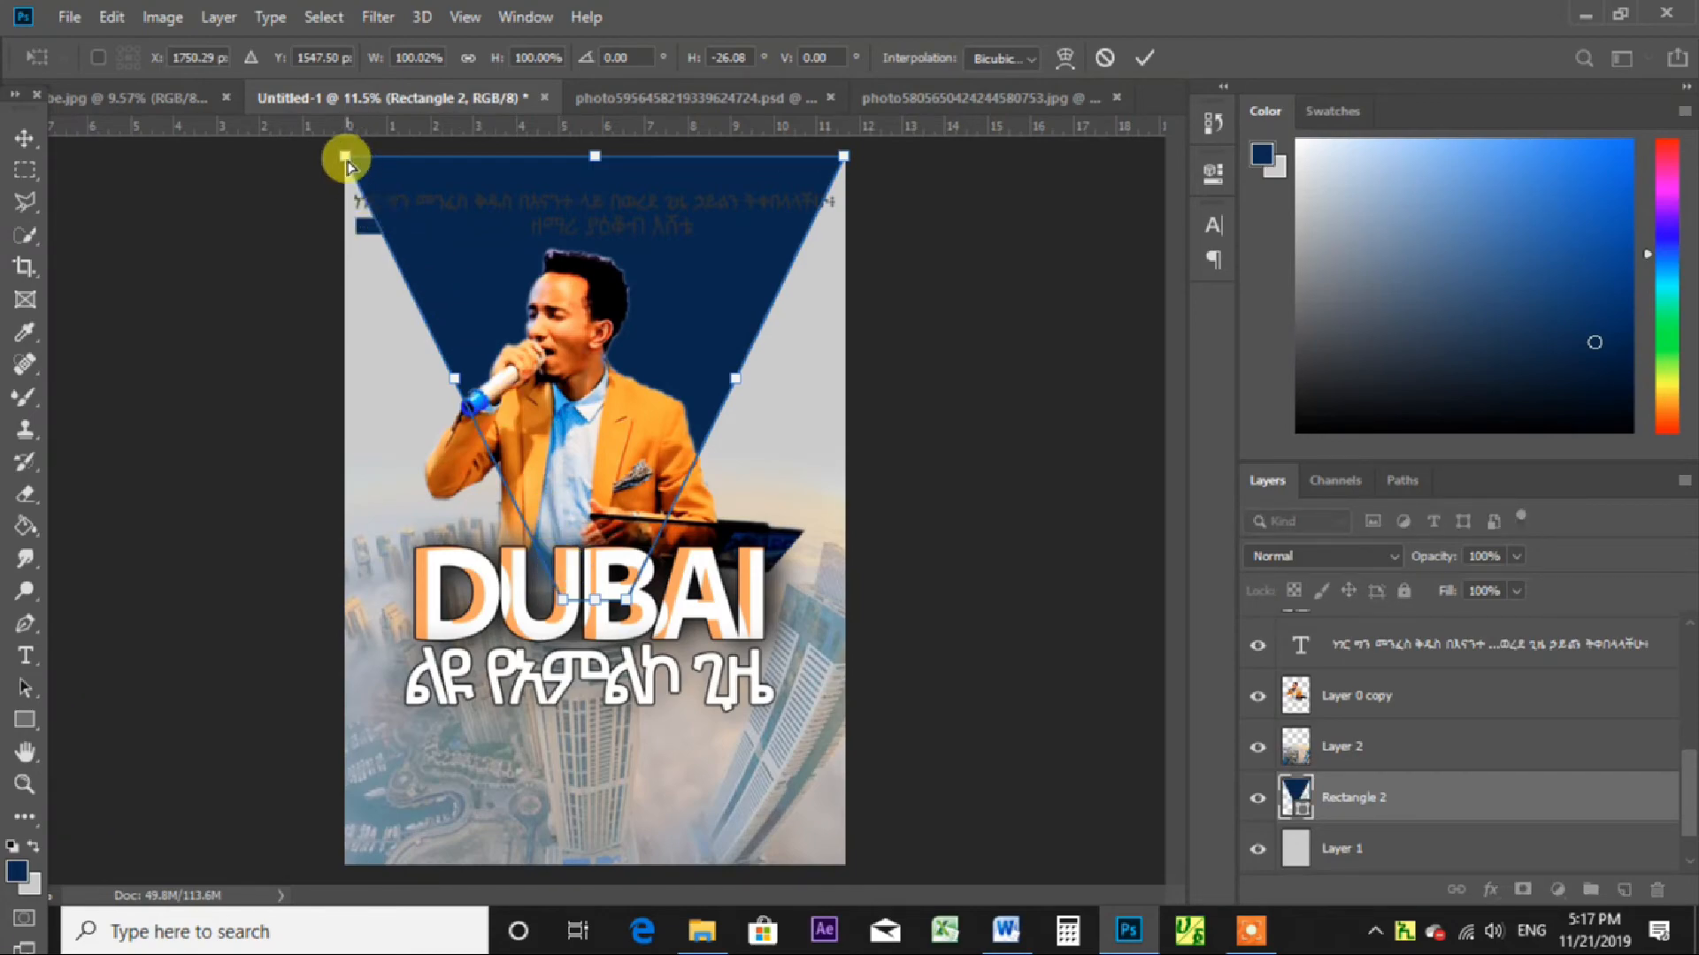
{"action": "left_click_drag", "start_coordinate": [344, 158], "coordinate": [325, 157]}
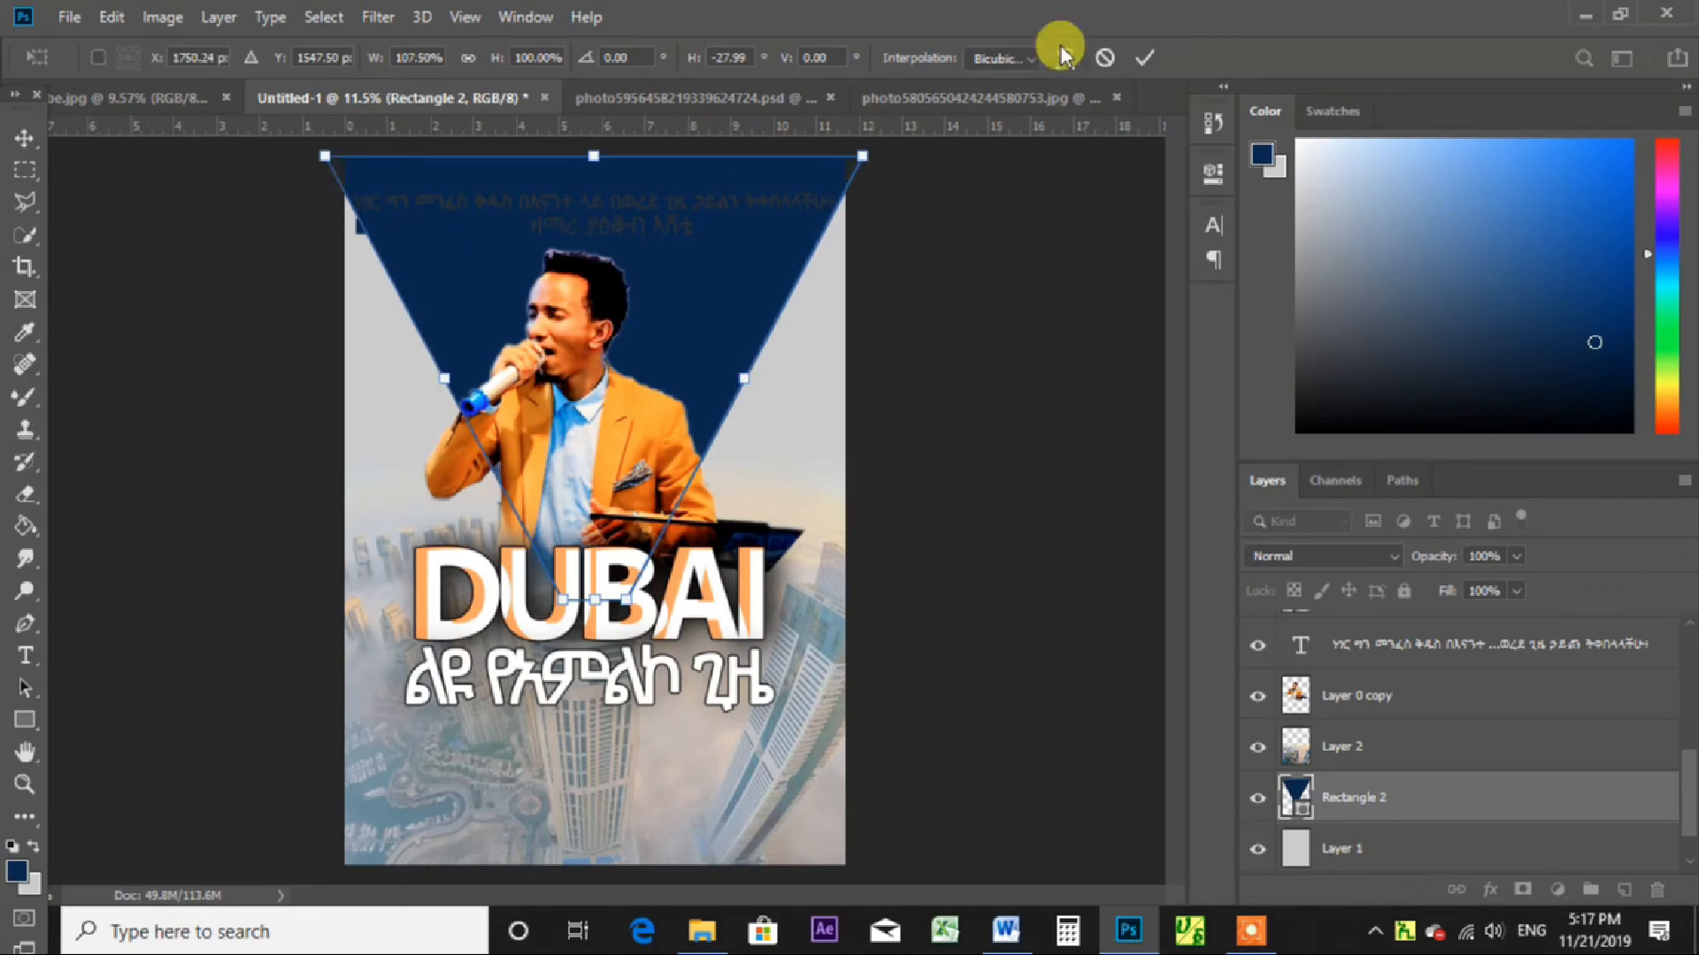
{"action": "left_click", "coordinate": [1145, 57]}
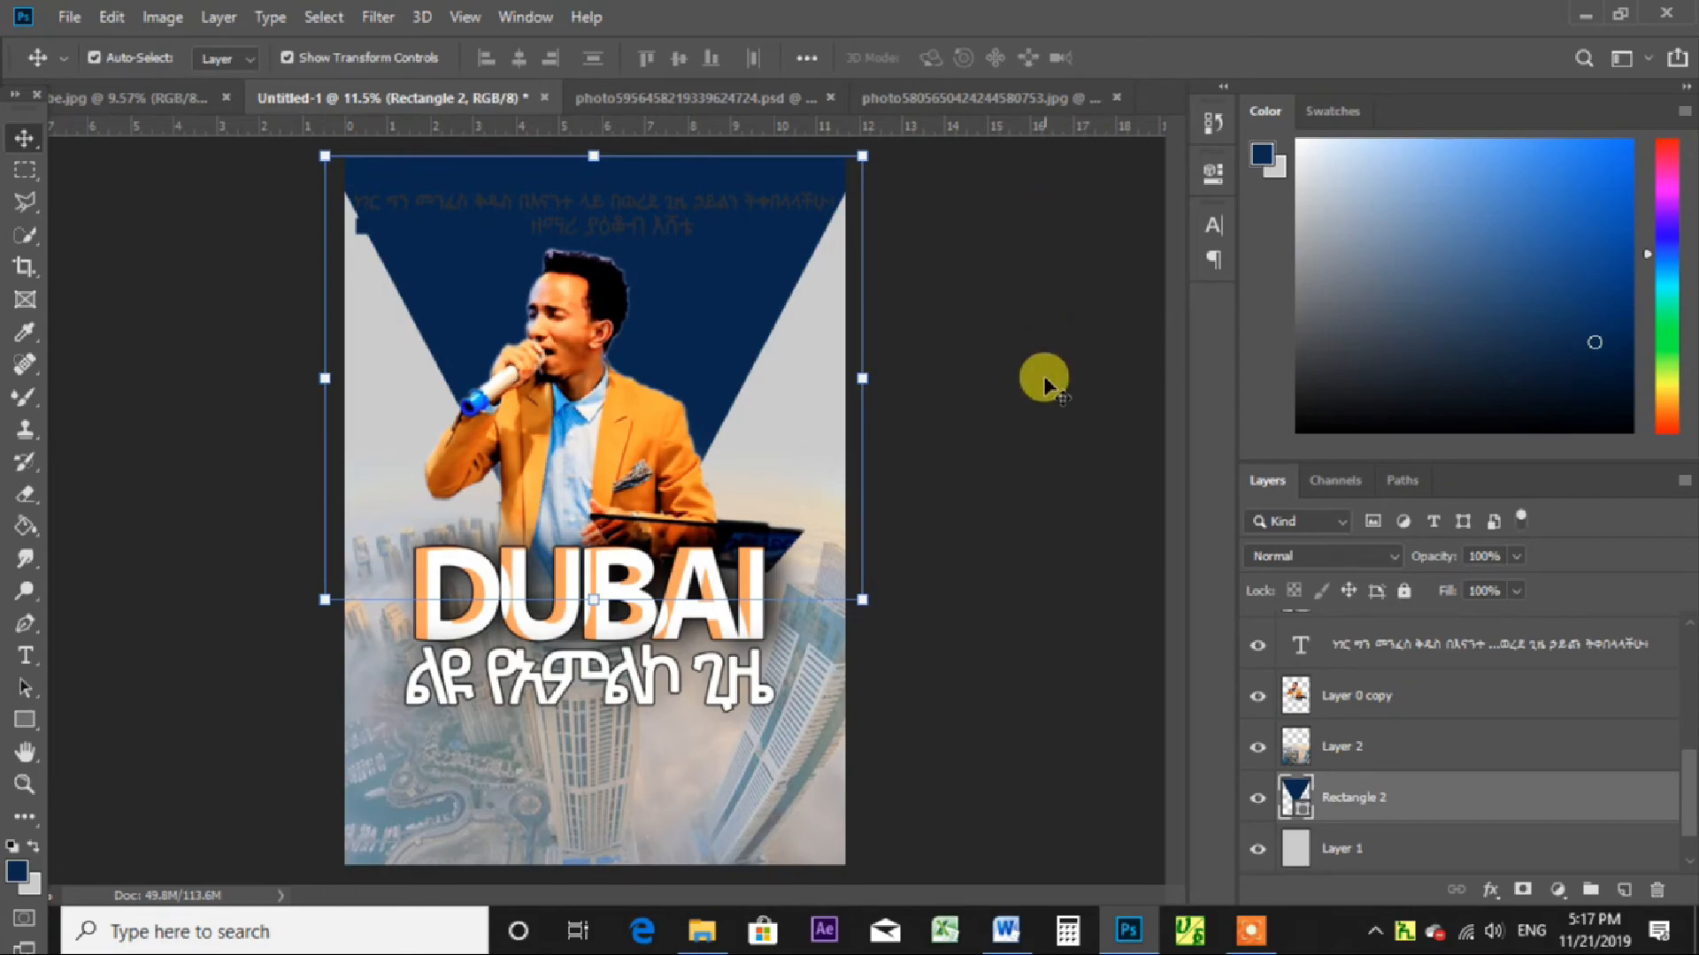
Change the fill of the tapered Rectangle 2 shape behind the singer to white (ffffff).
{"action": "double_click", "coordinate": [1298, 794]}
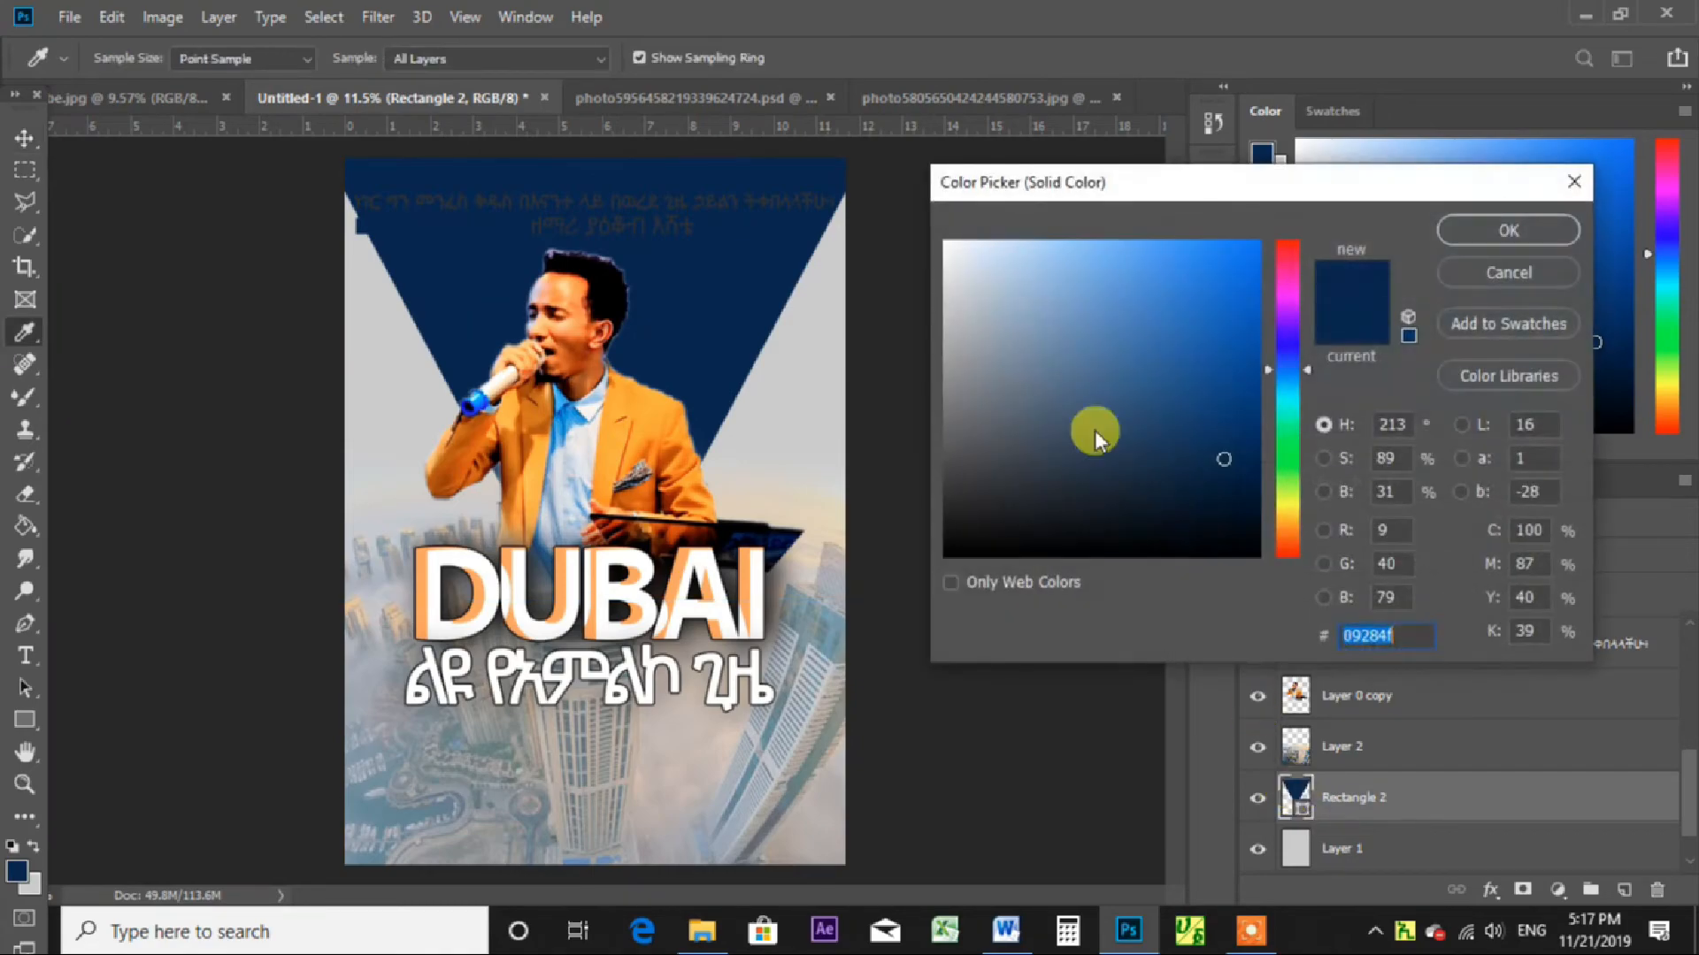
{"action": "left_click_drag", "start_coordinate": [1005, 265], "coordinate": [931, 223]}
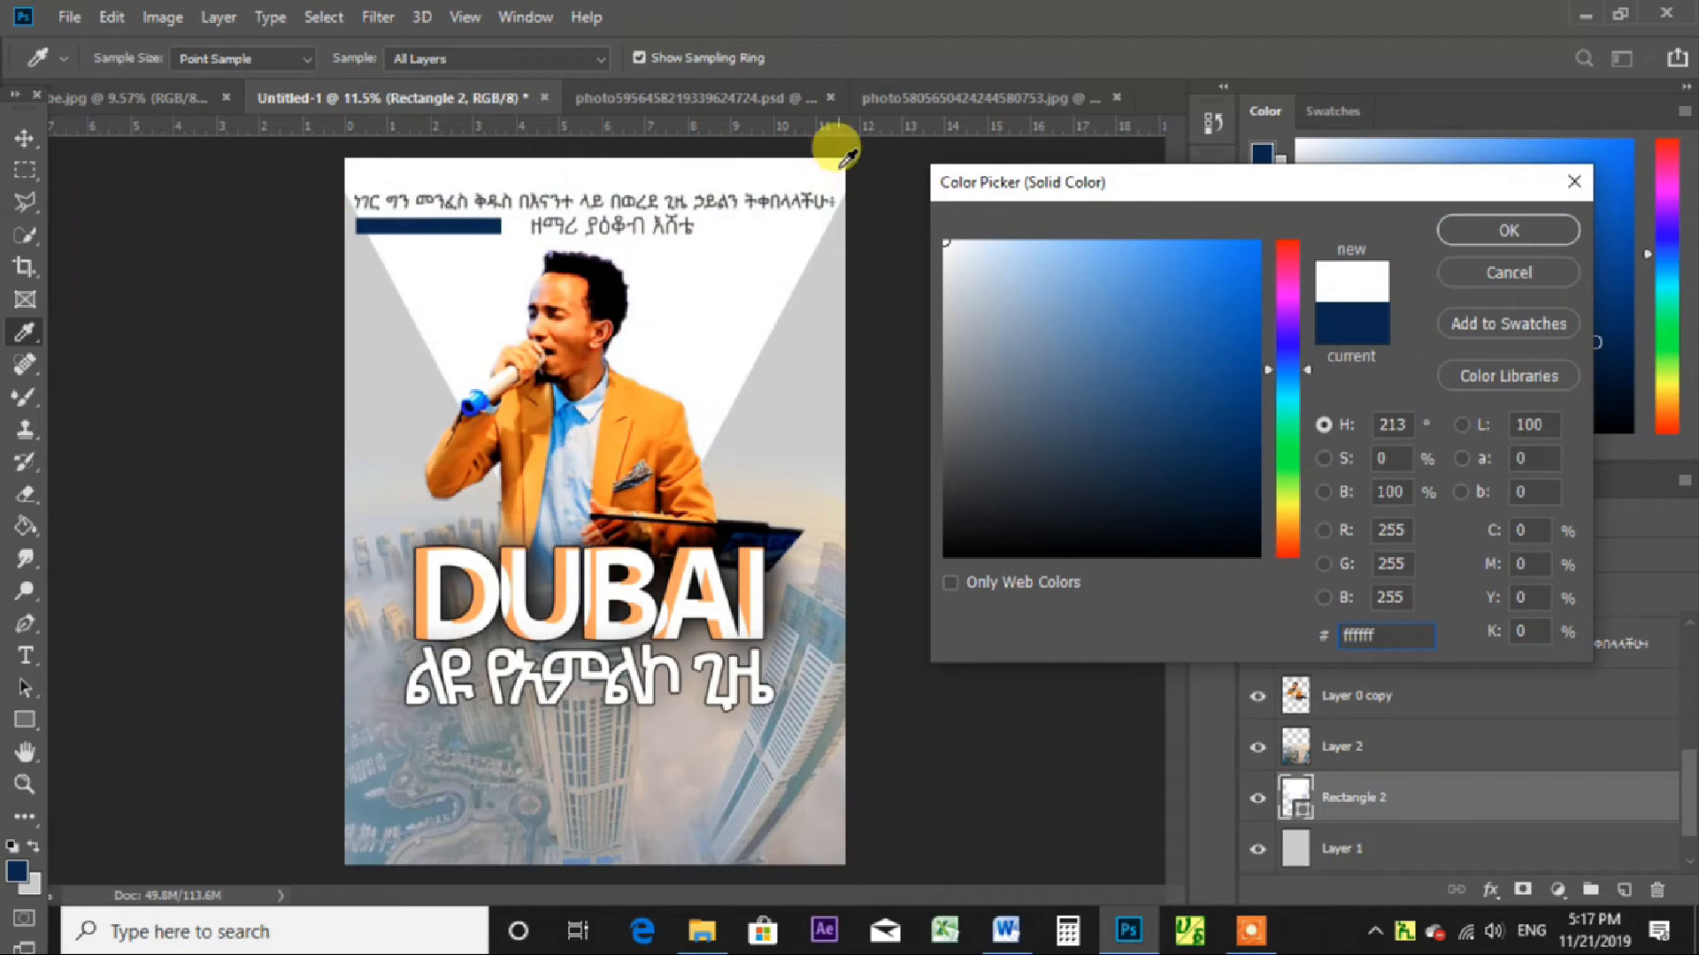
{"action": "left_click", "coordinate": [1508, 230]}
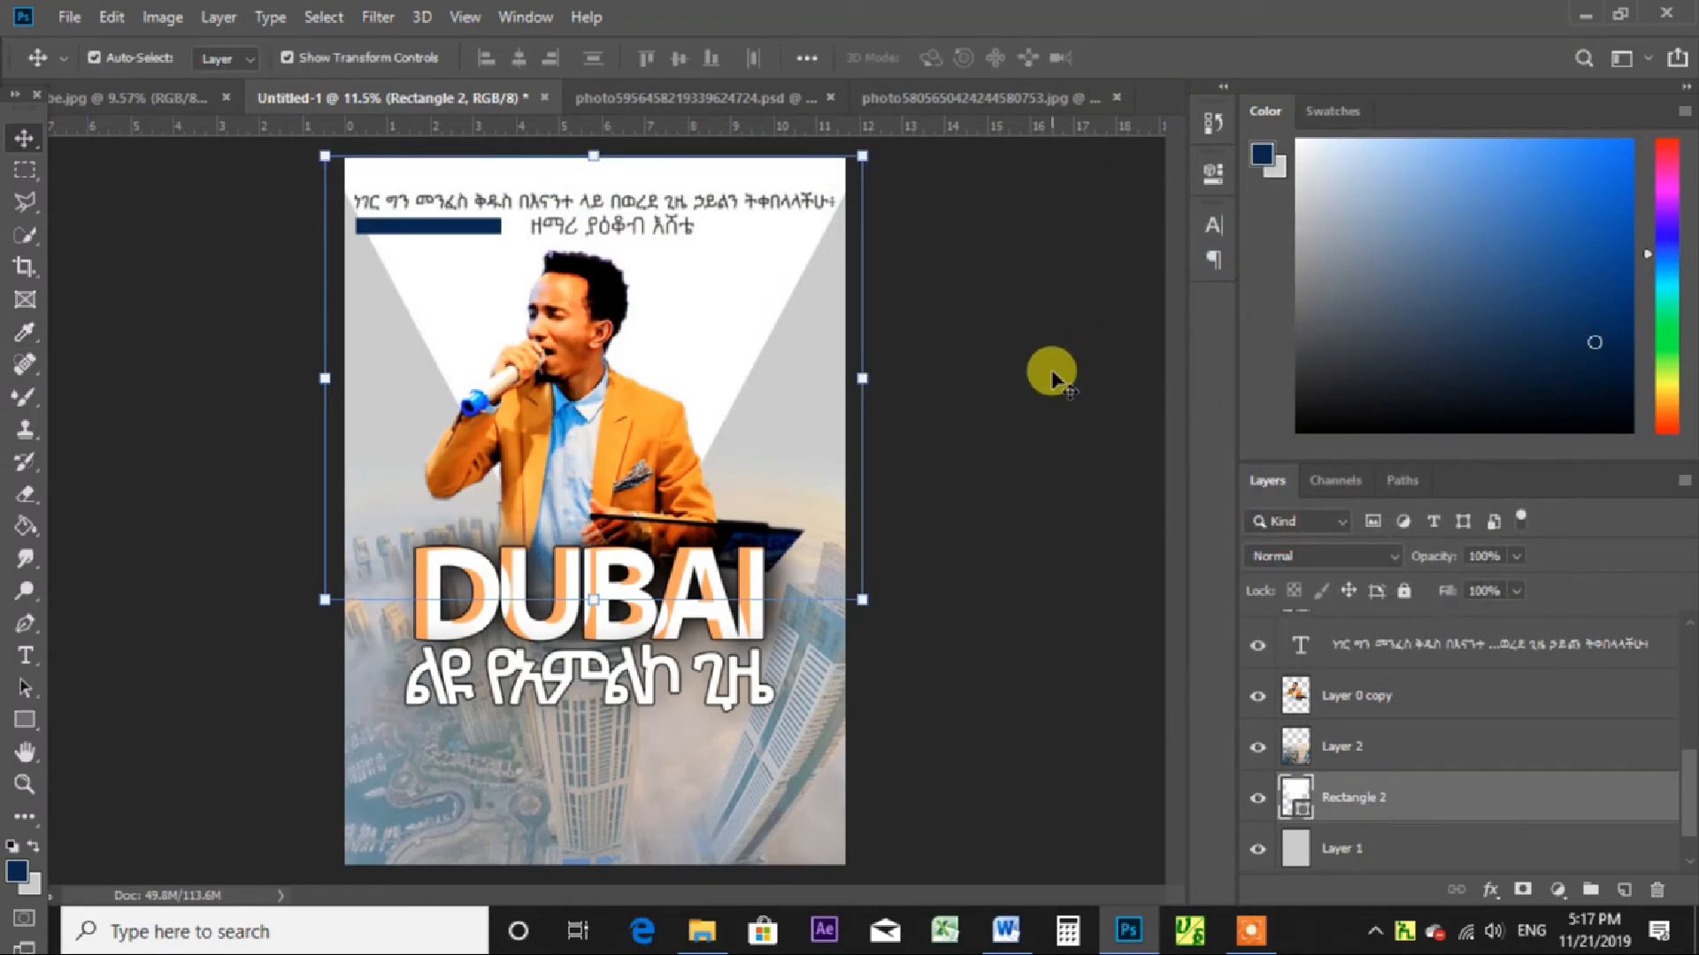
{"action": "left_click", "coordinate": [1052, 378]}
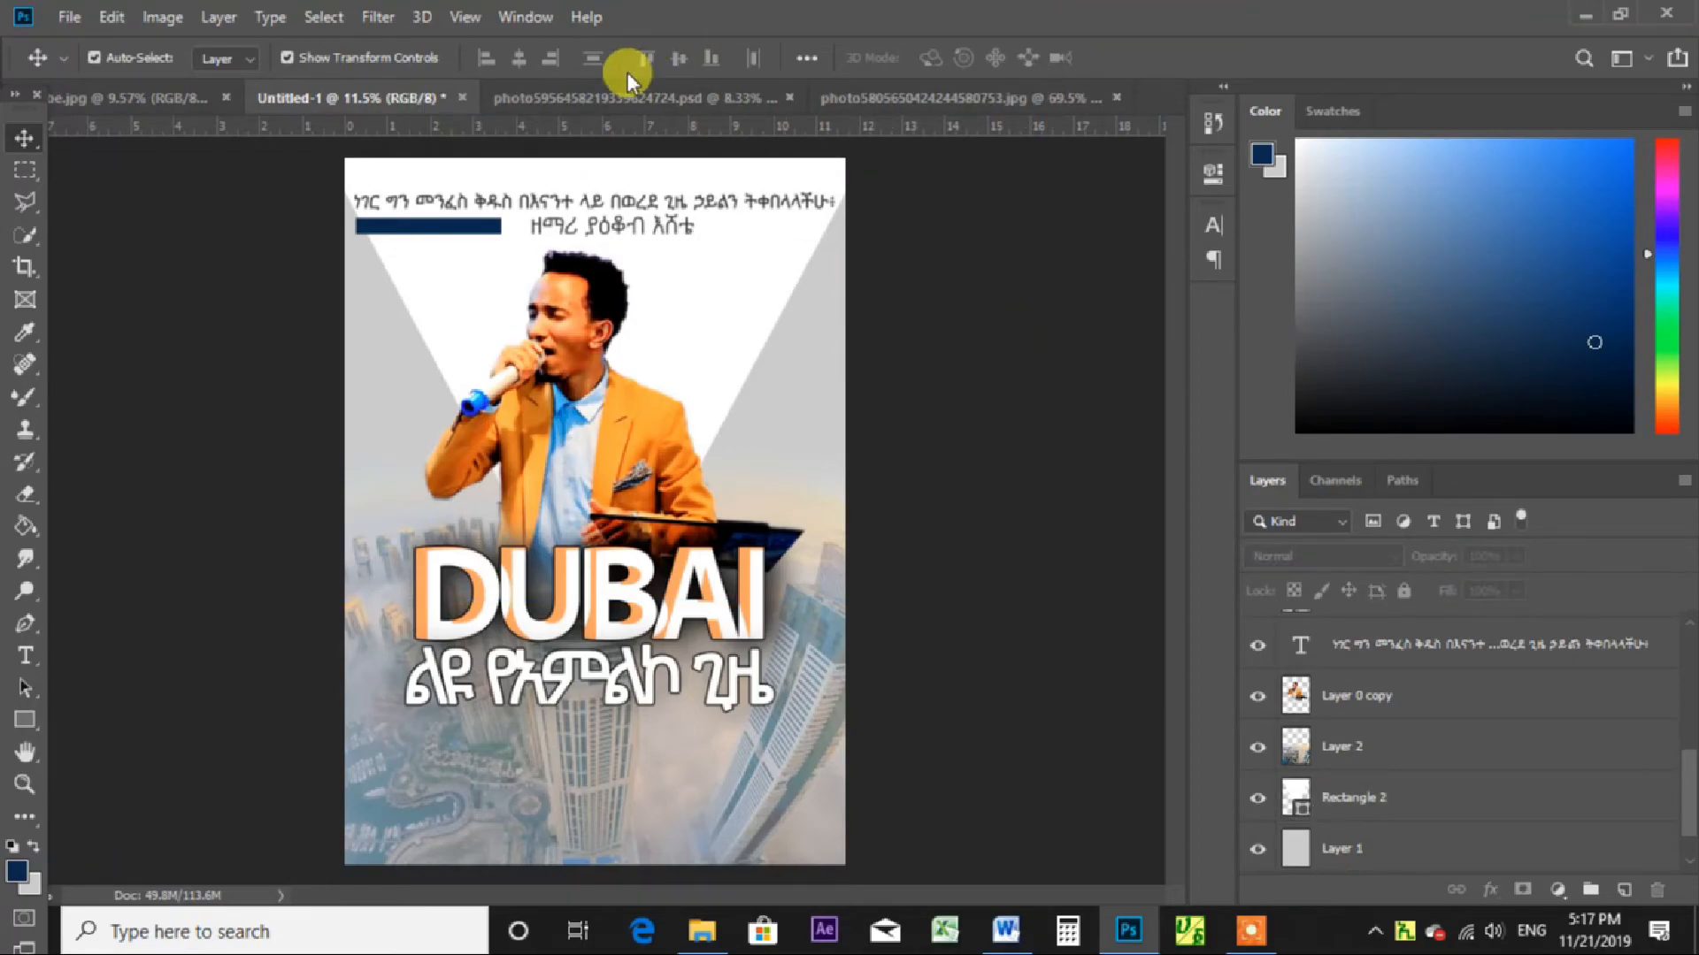
Following the reference poster's badge, draw a navy Seal custom shape about 767 × 767 px beside the singer's head on the new poster.
{"action": "left_click", "coordinate": [628, 97]}
{"action": "left_click", "coordinate": [753, 378]}
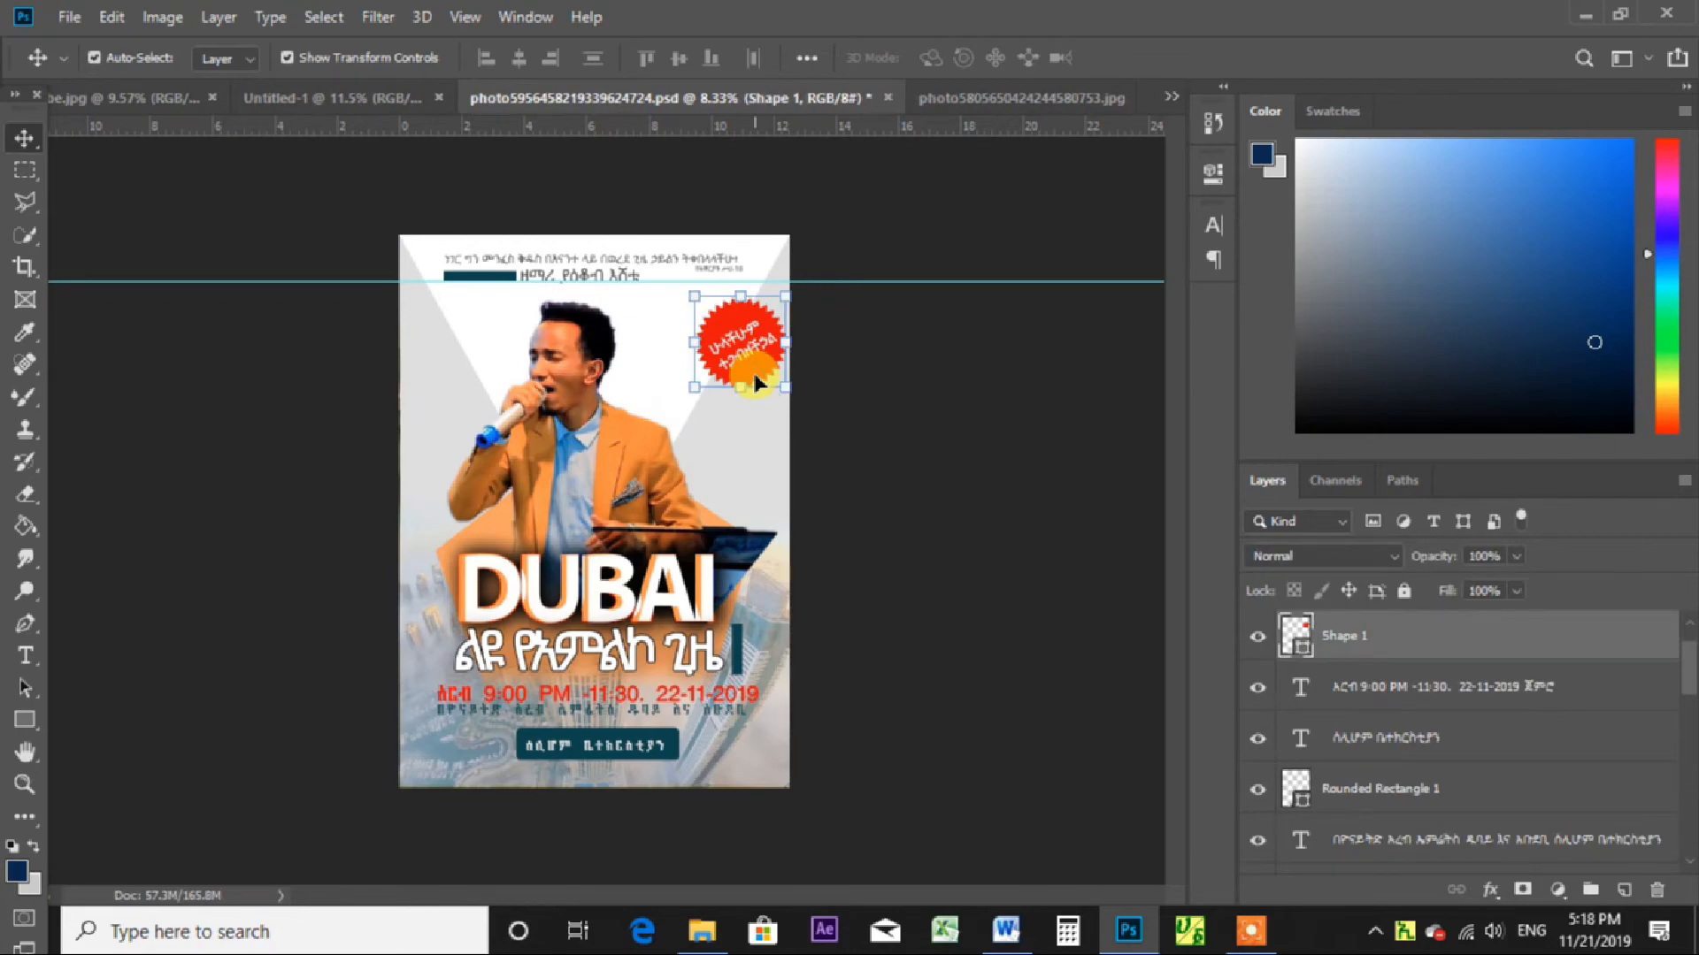
{"action": "left_click", "coordinate": [295, 95]}
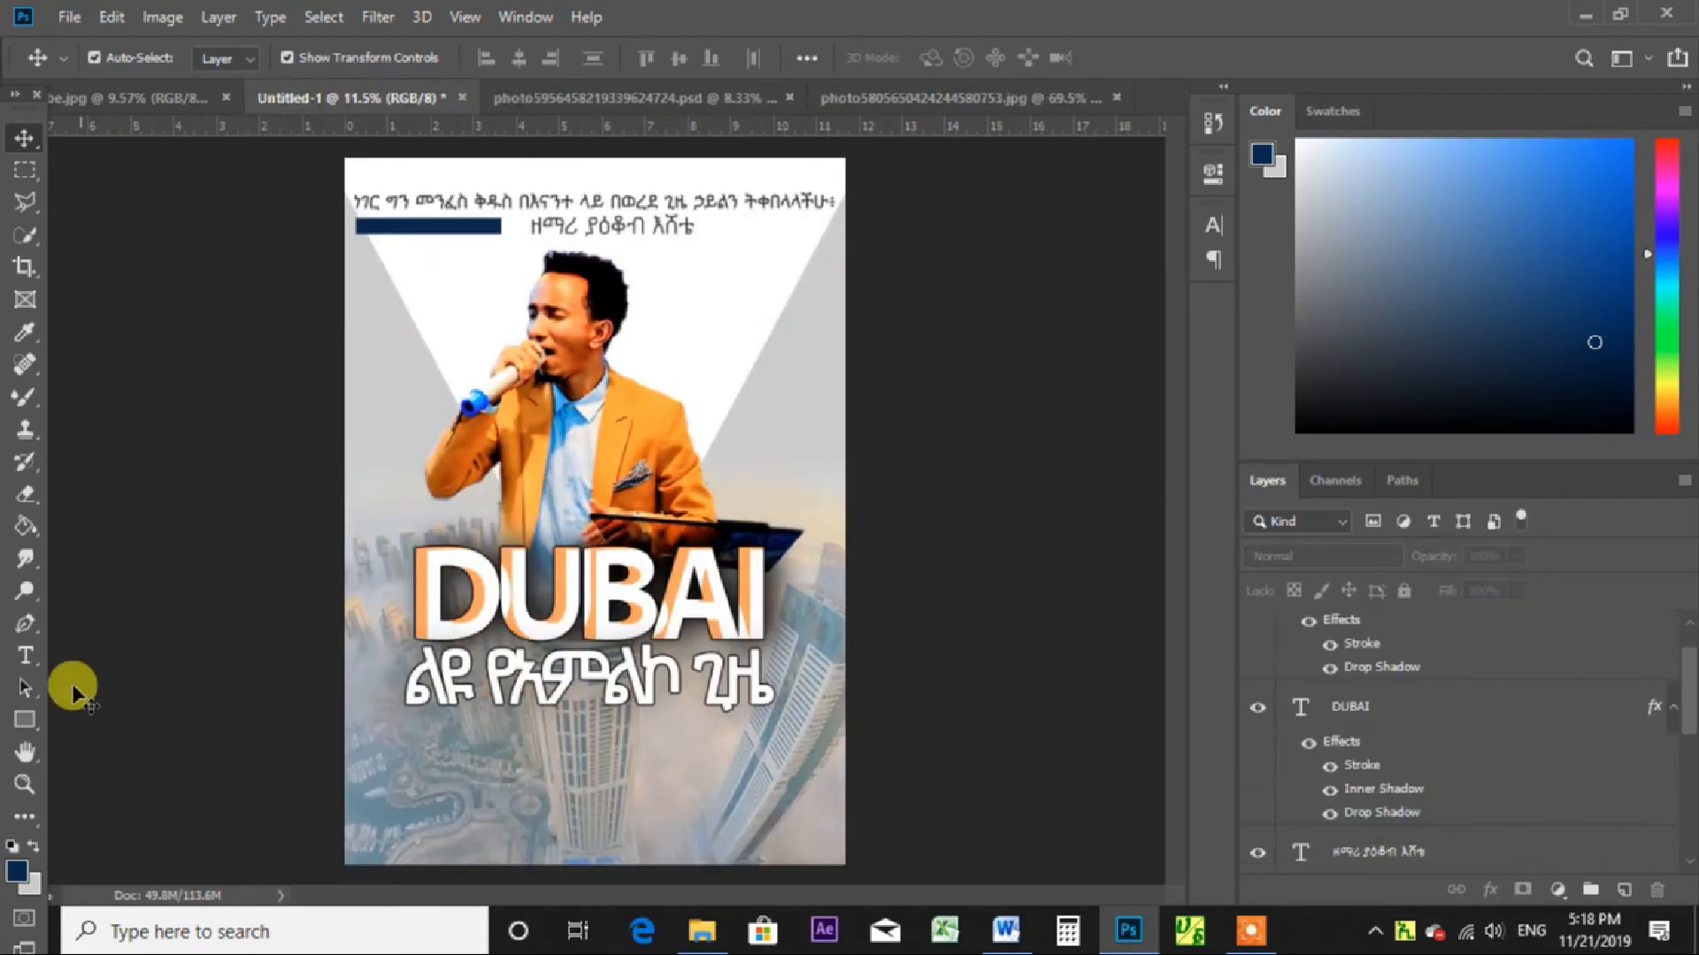
{"action": "left_click", "coordinate": [29, 726]}
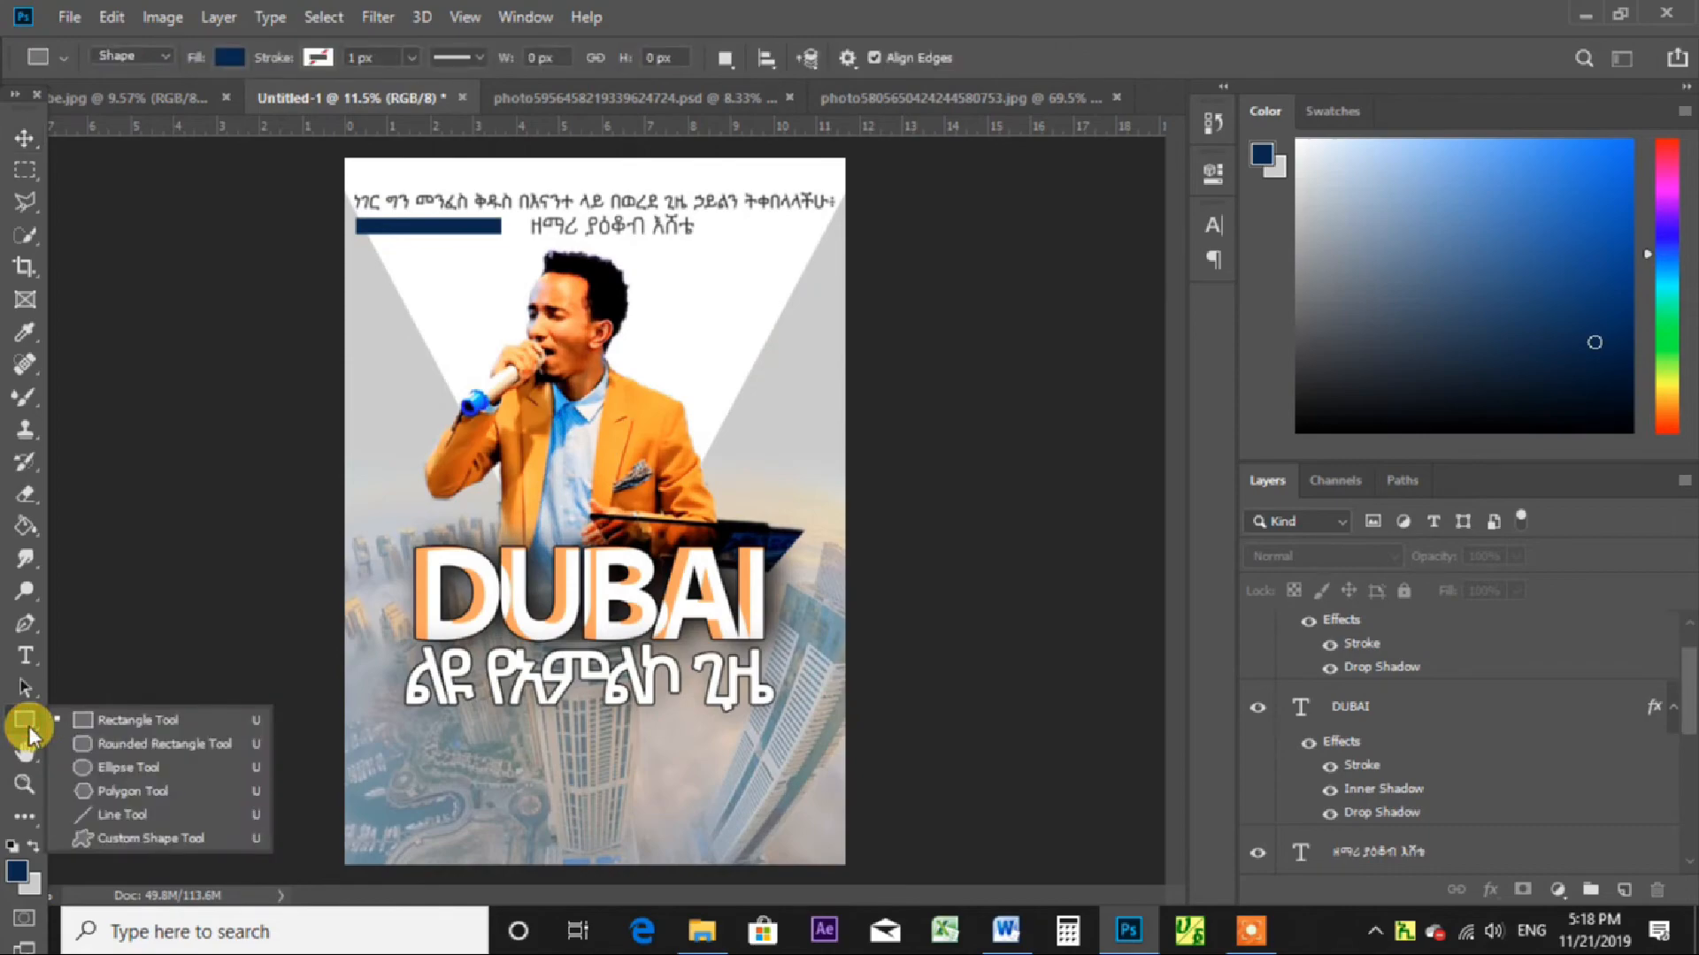
{"action": "left_click", "coordinate": [137, 839]}
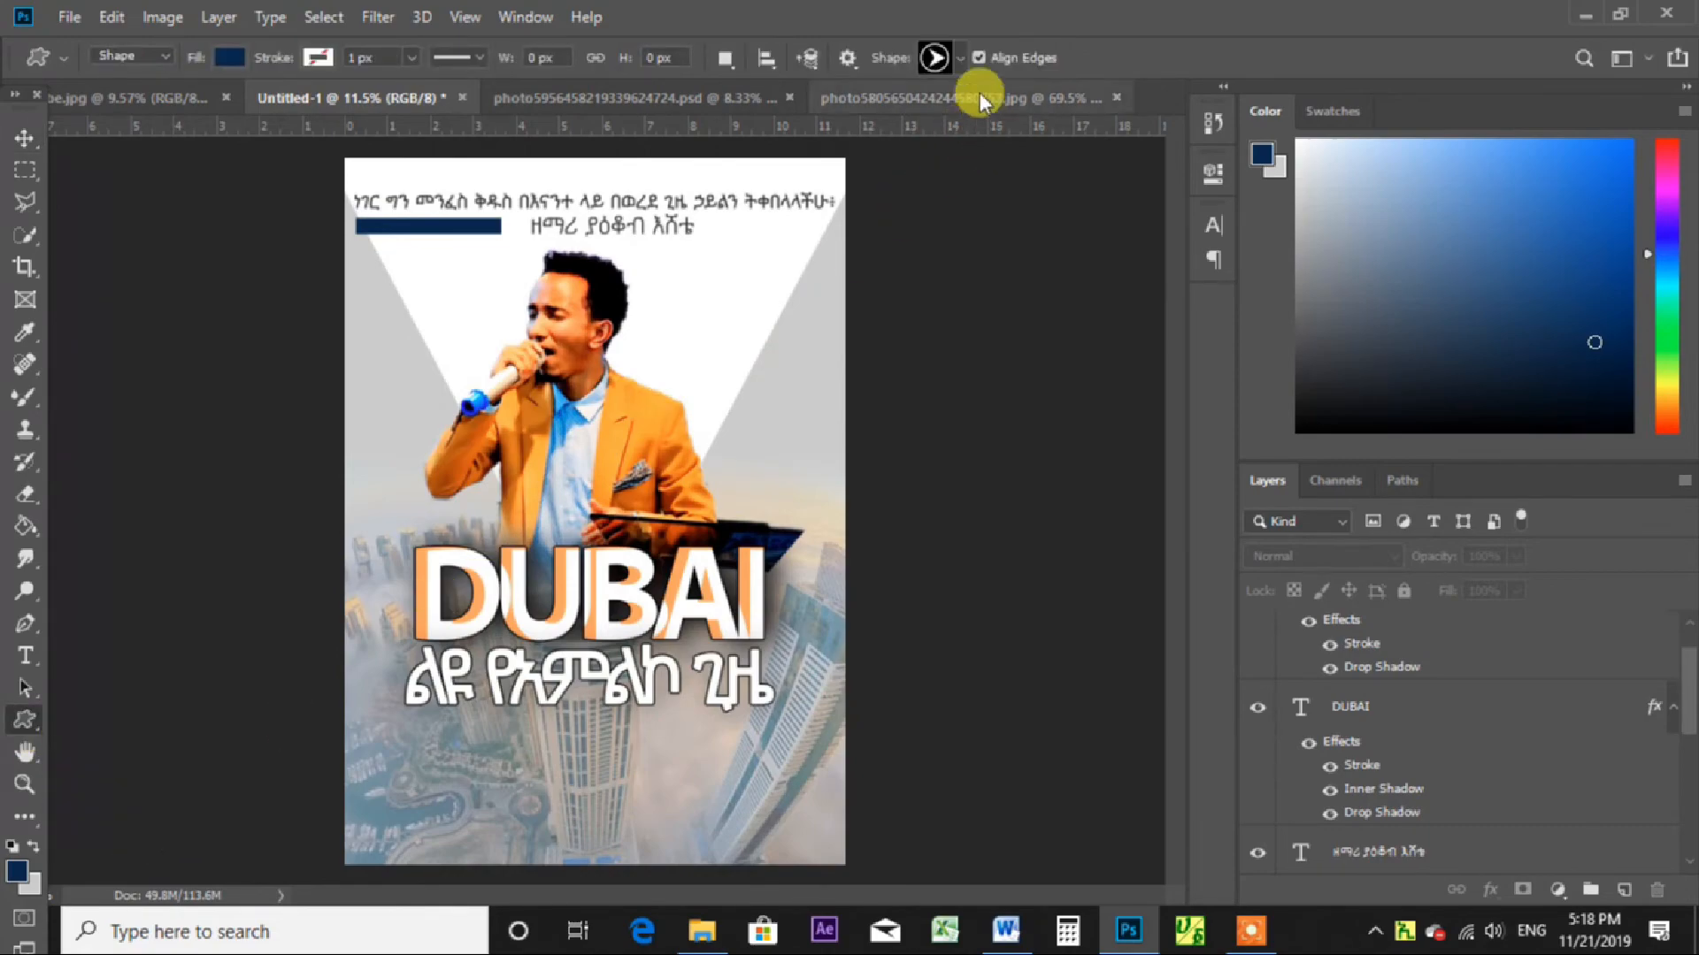
{"action": "left_click", "coordinate": [25, 718]}
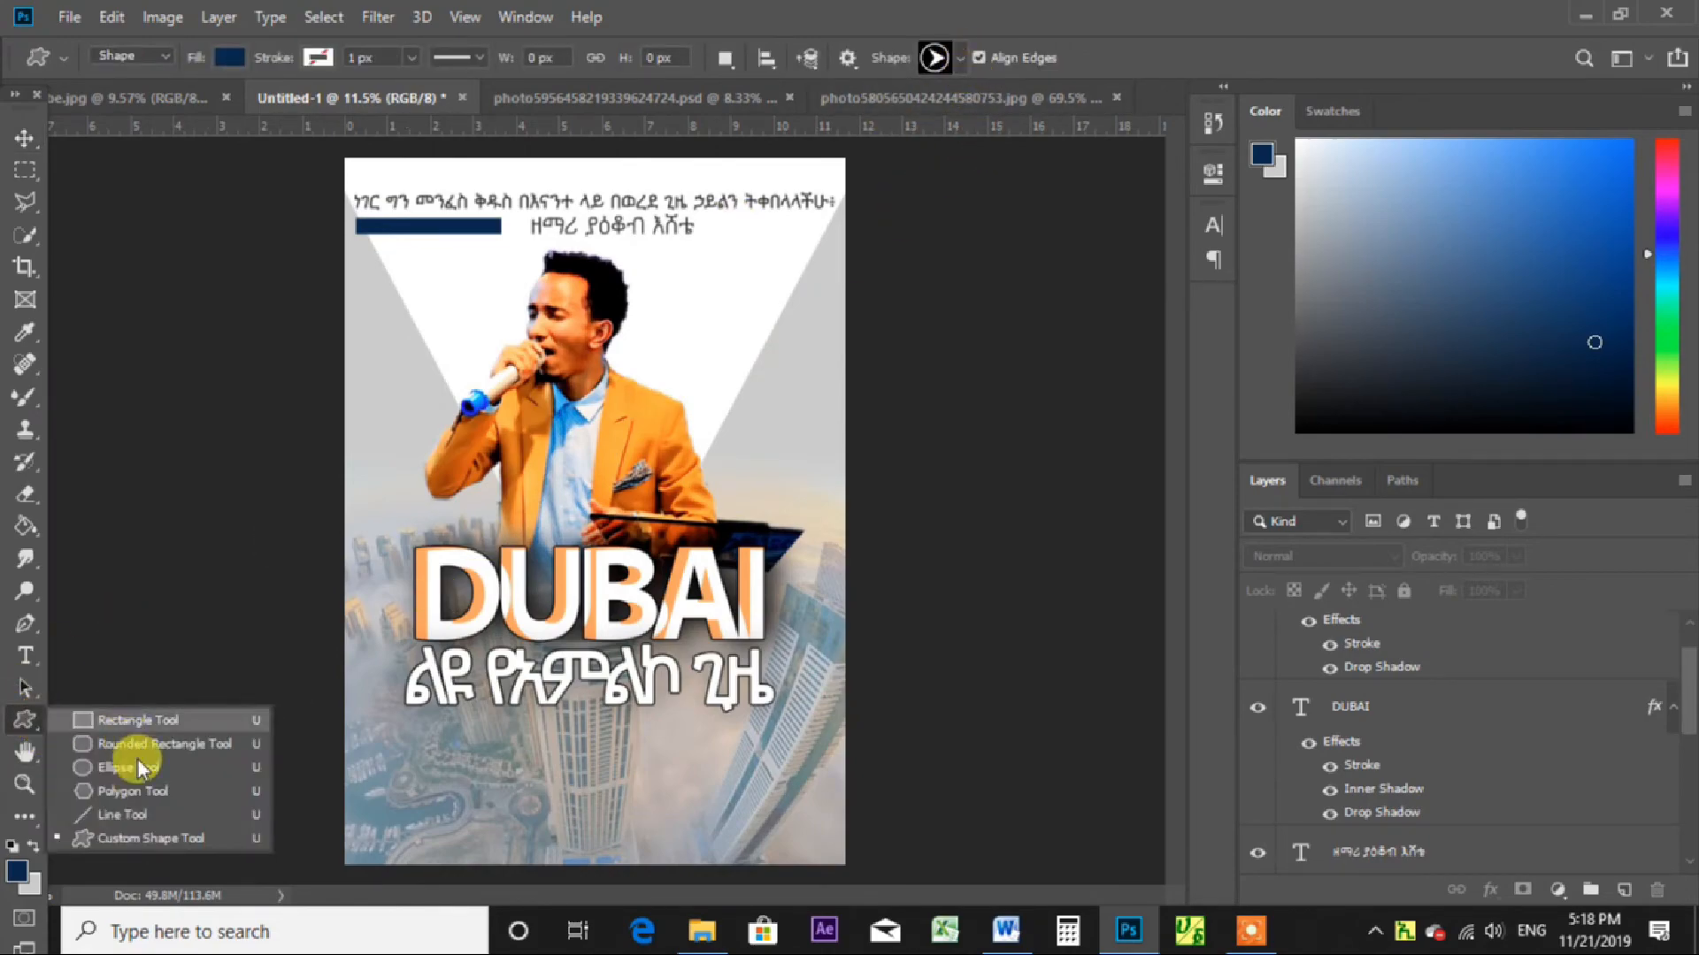
{"action": "left_click", "coordinate": [135, 843]}
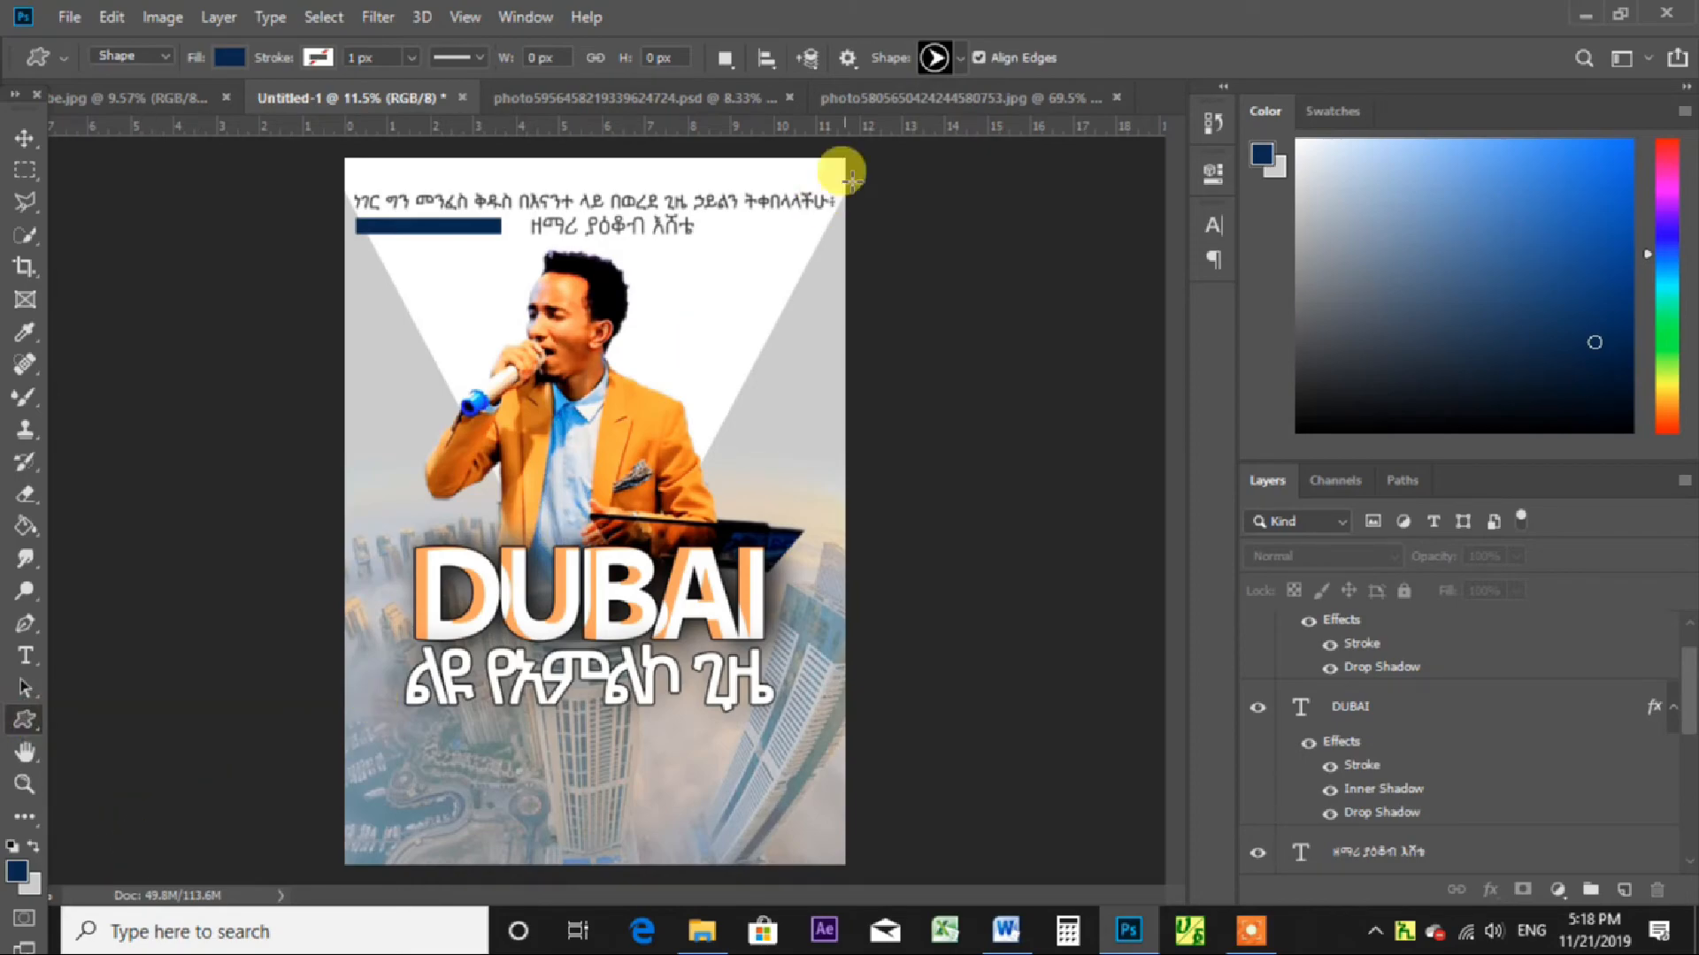
{"action": "left_click", "coordinate": [955, 63]}
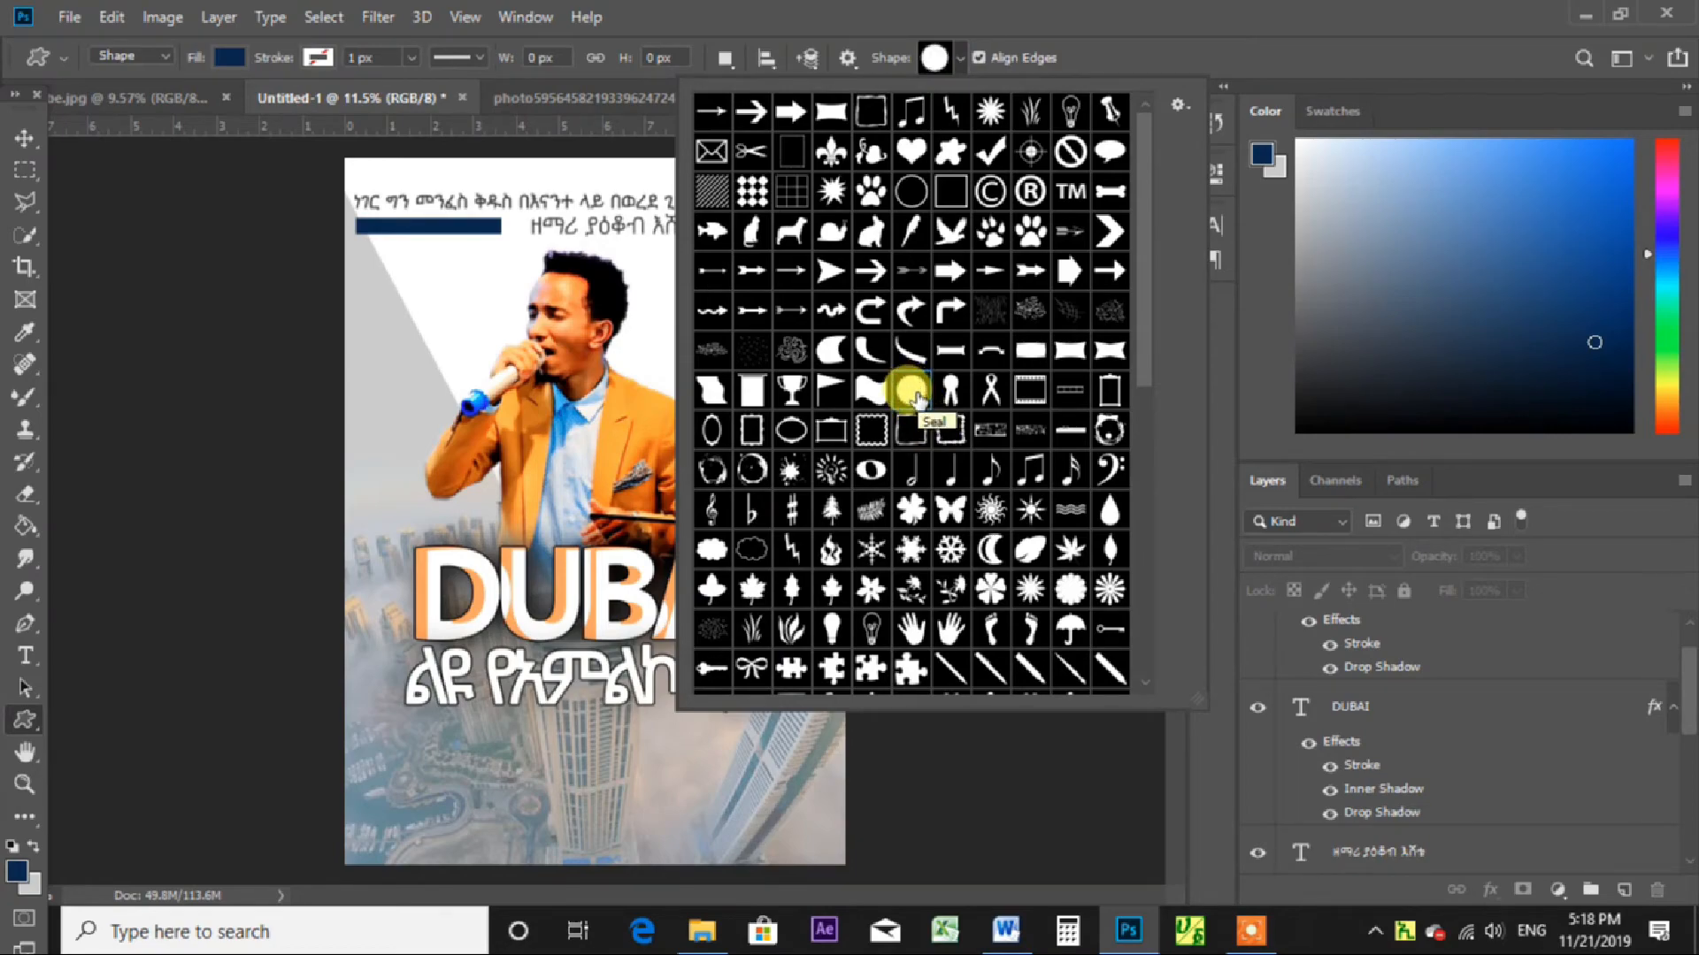
{"action": "left_click", "coordinate": [957, 62]}
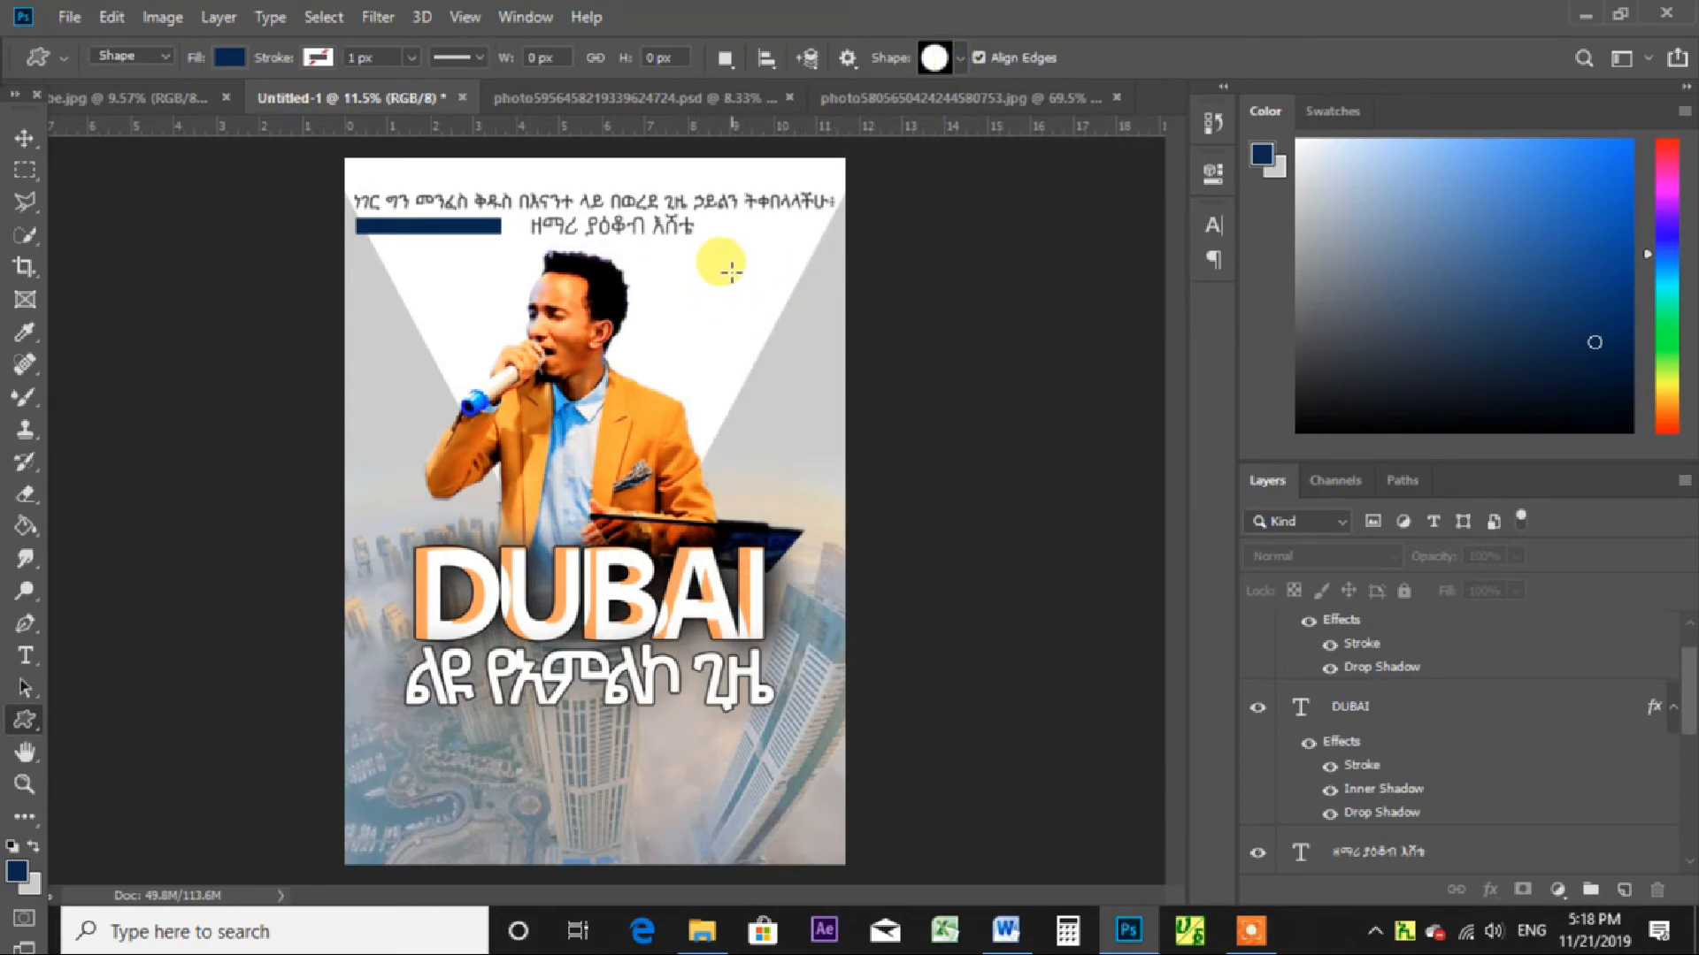
{"action": "left_click_drag", "start_coordinate": [723, 269], "coordinate": [831, 416]}
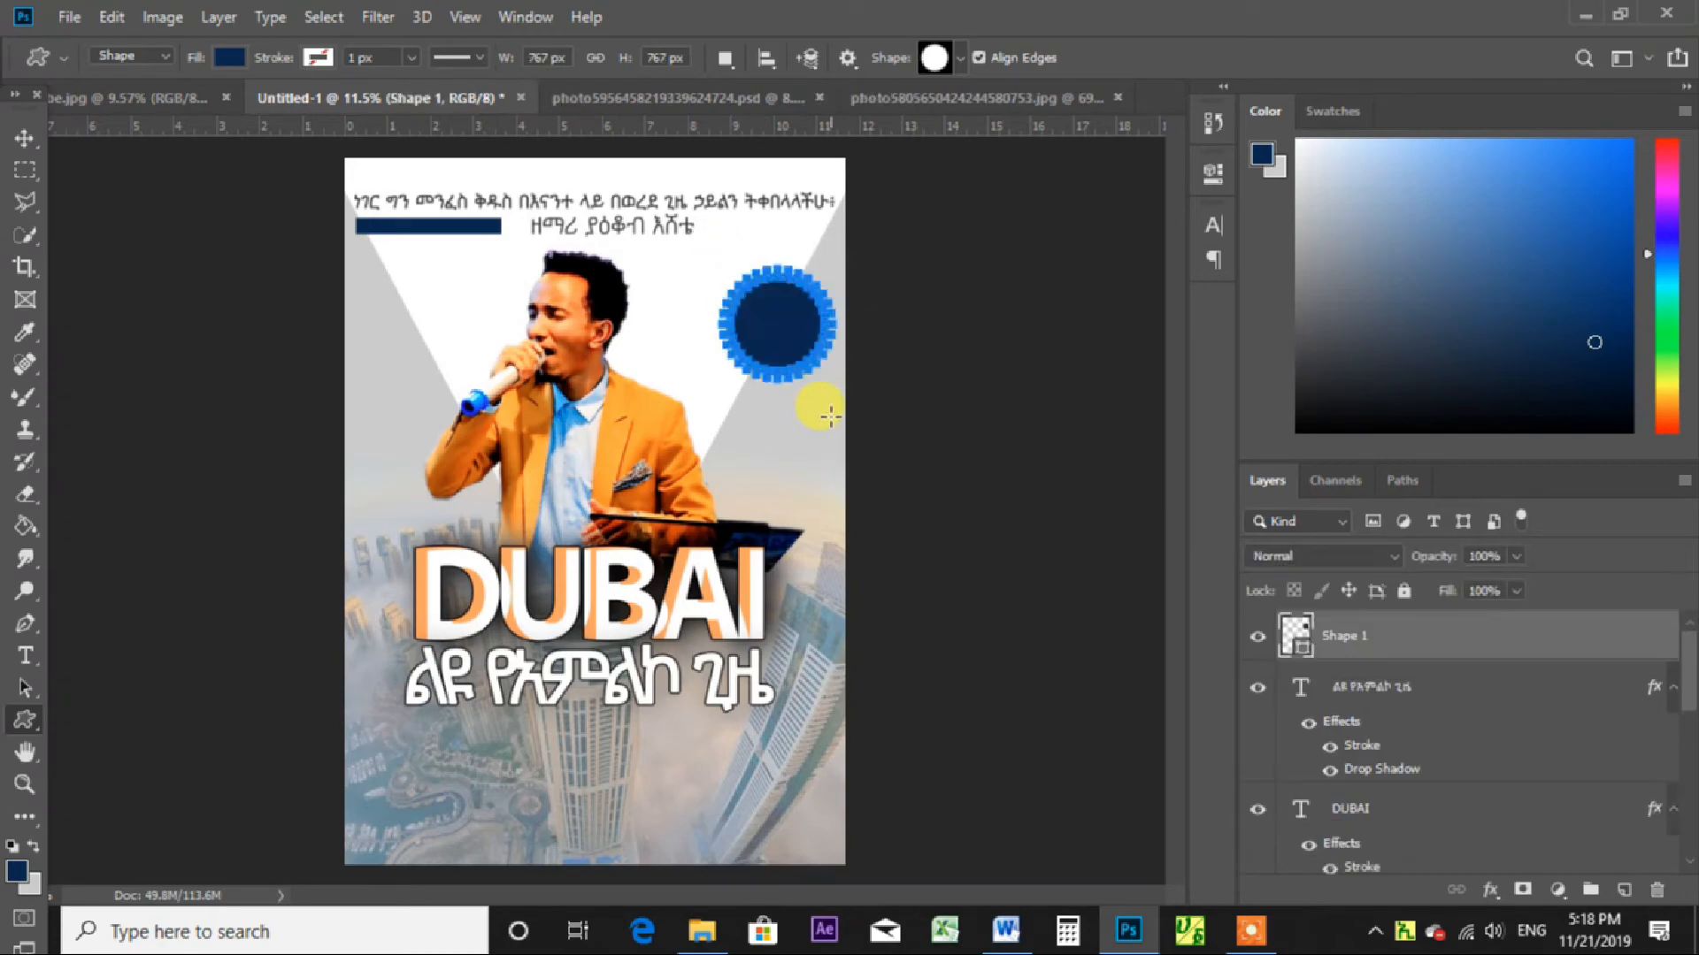
Change the fill colour of the seal shape beside the singer to red (ec0000).
{"action": "left_click", "coordinate": [25, 138]}
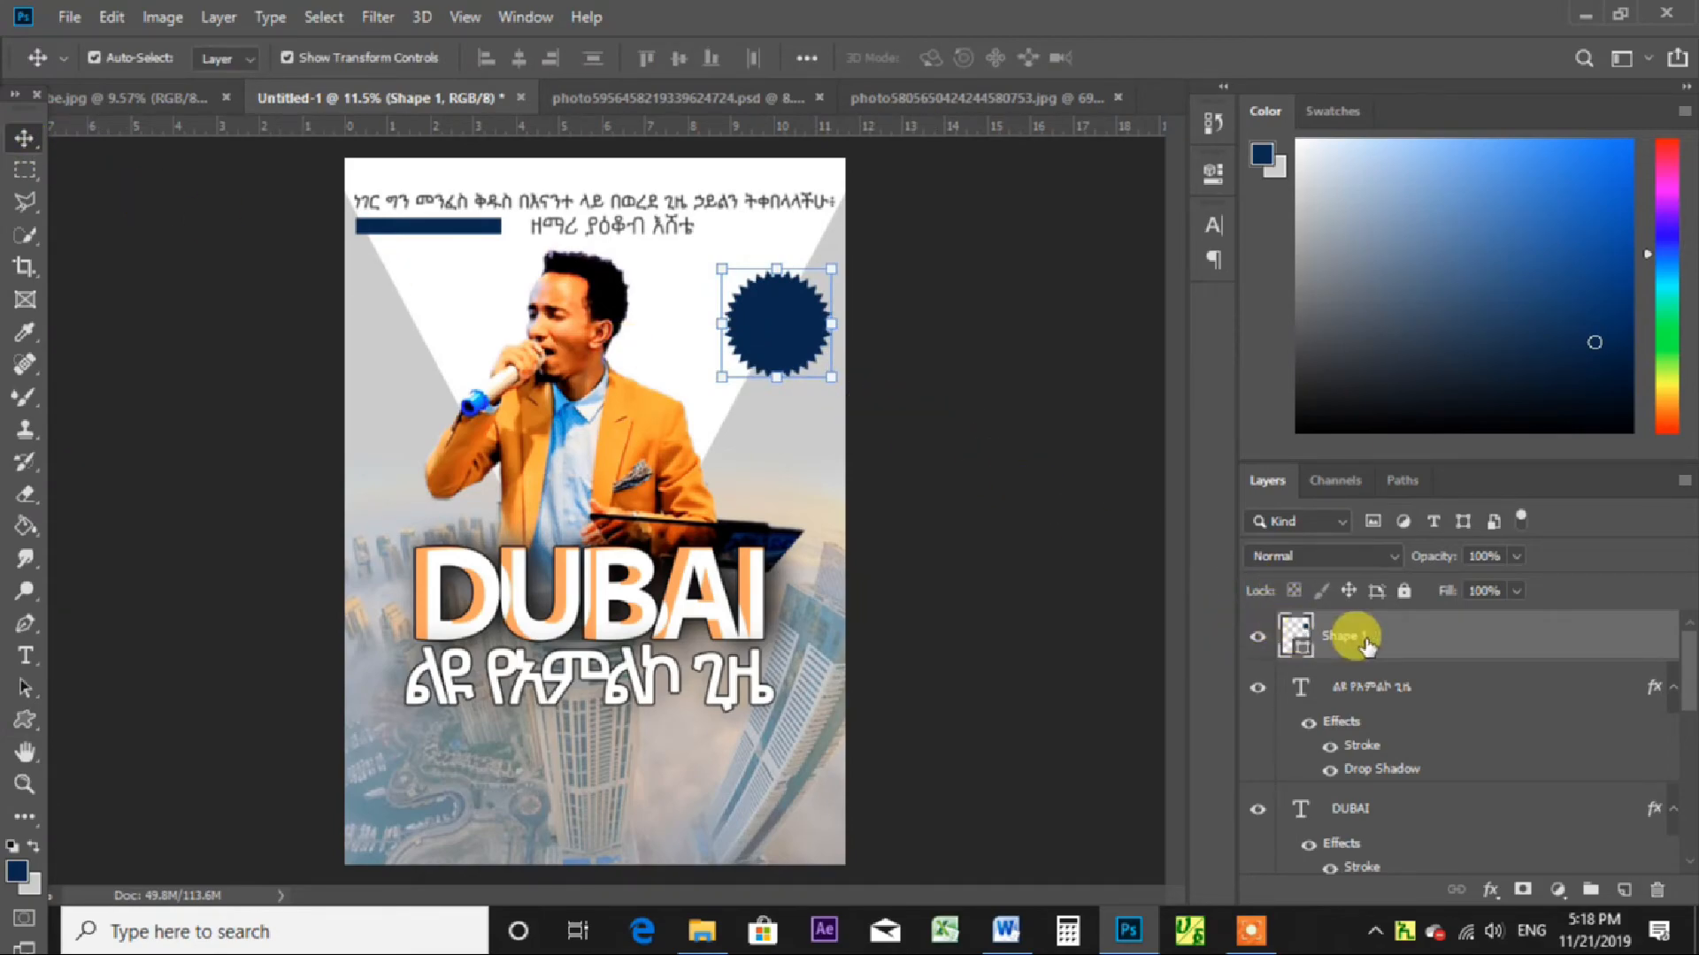
{"action": "double_click", "coordinate": [1293, 633]}
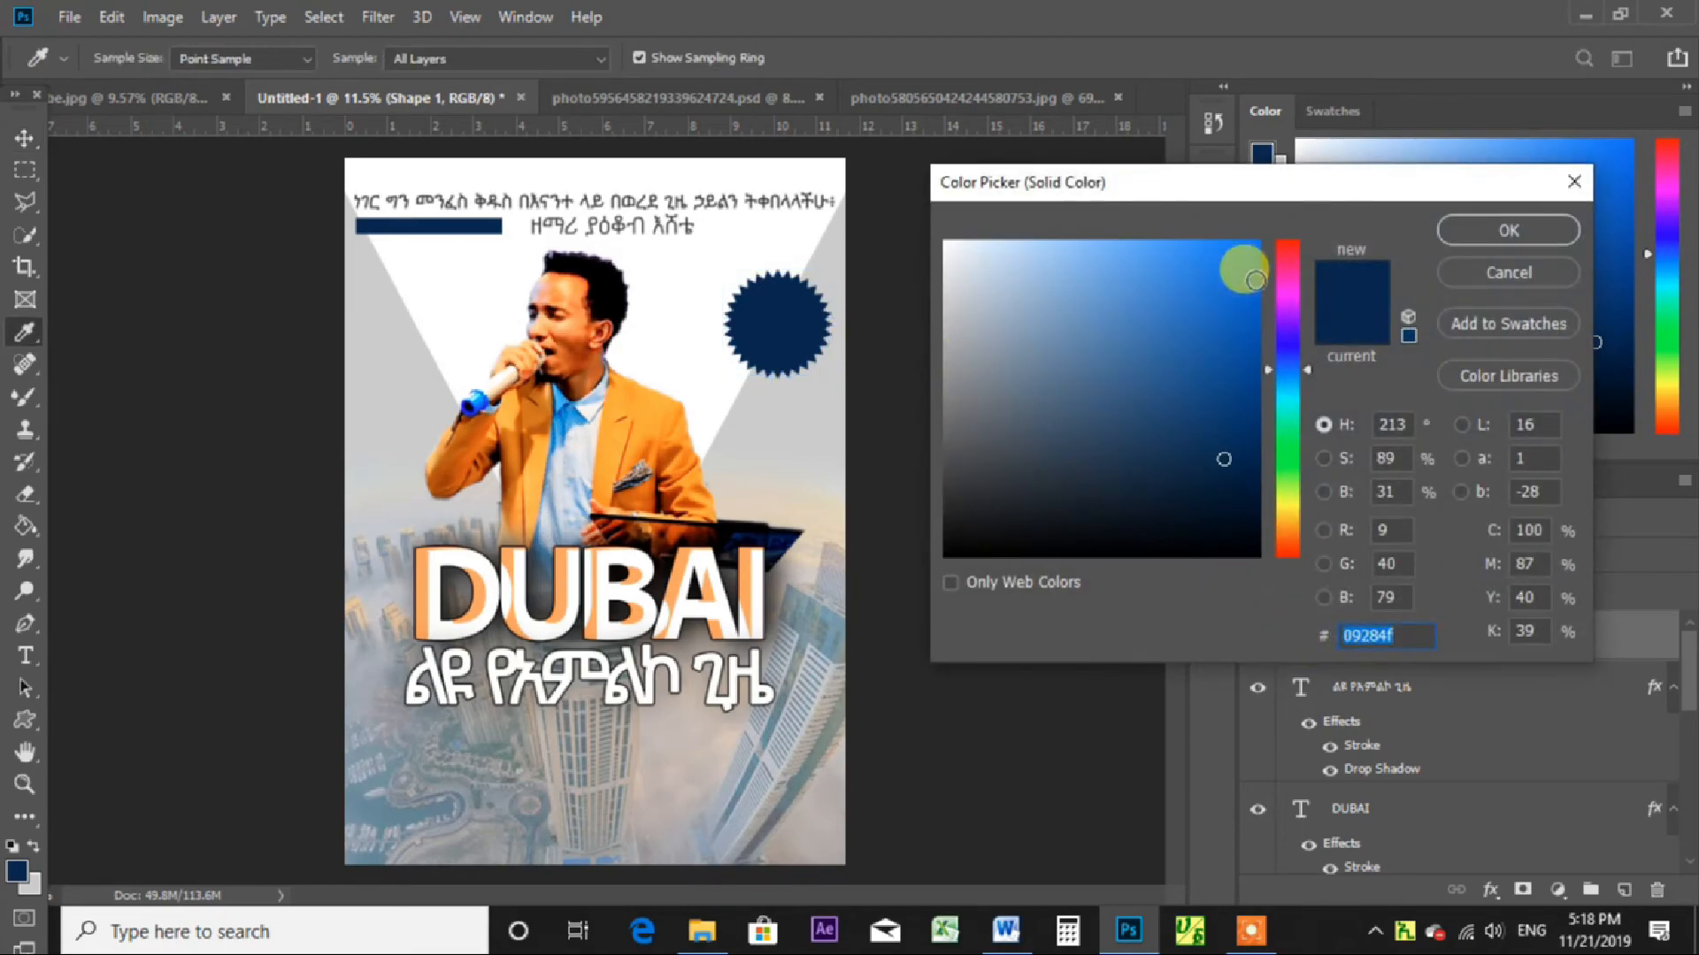
{"action": "left_click", "coordinate": [1295, 254]}
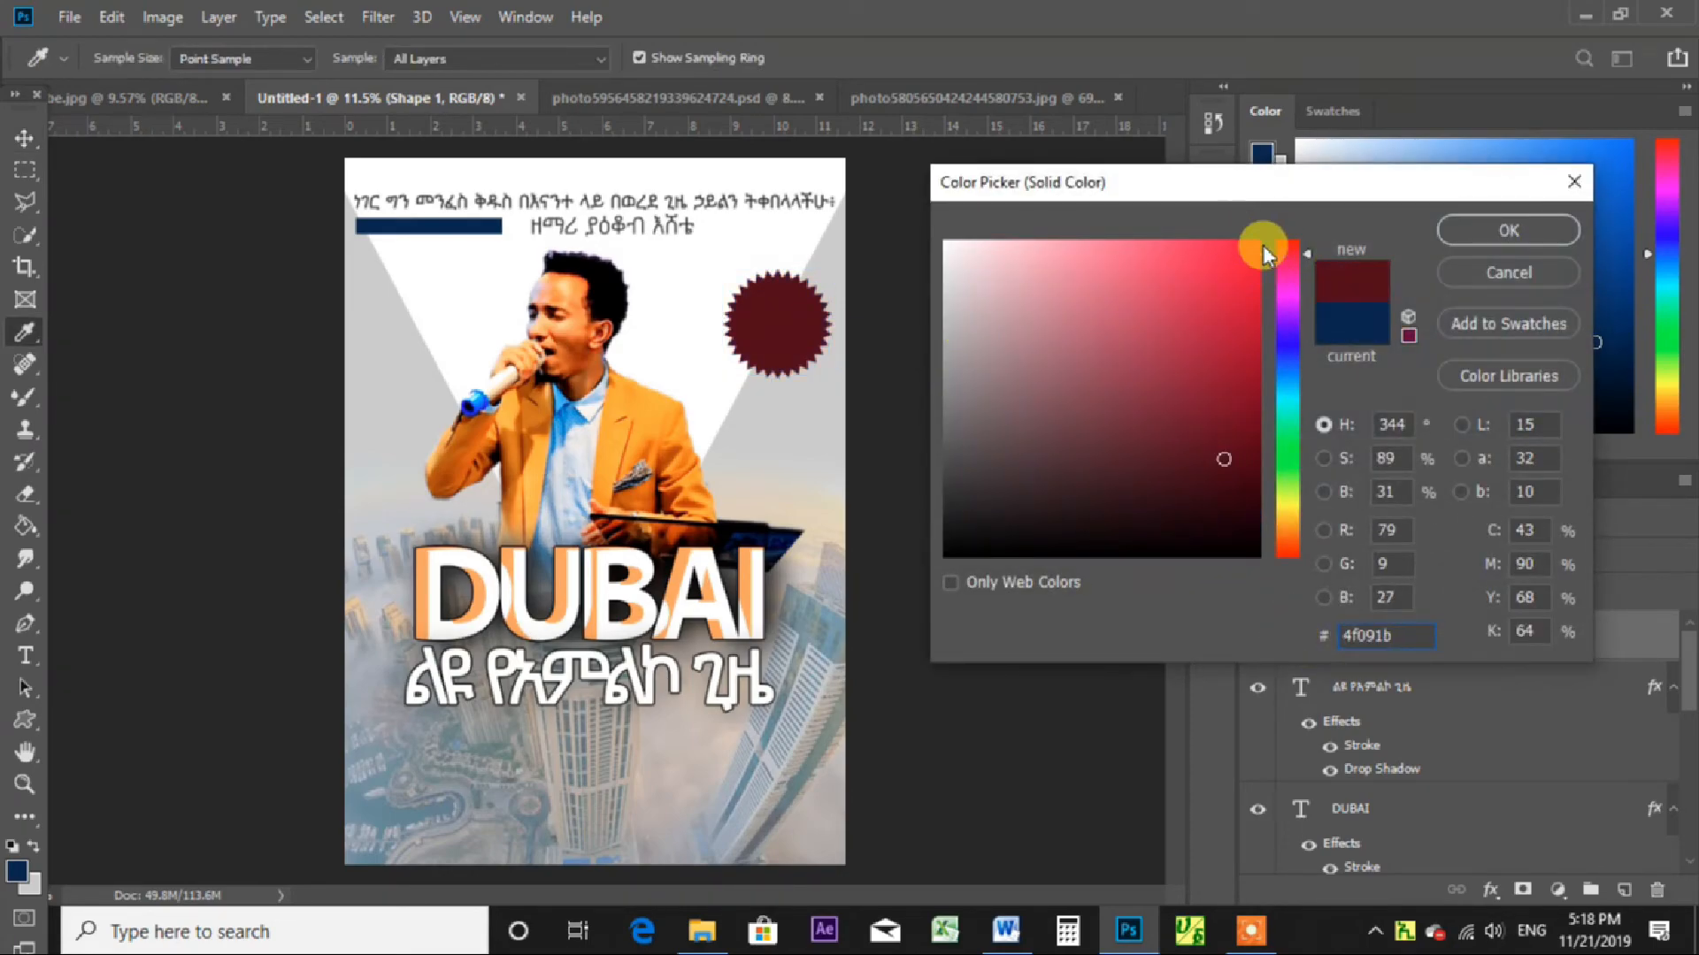
{"action": "mouse_move", "coordinate": [1299, 256]}
{"action": "left_mouse_down"}
{"action": "mouse_move", "coordinate": [1299, 241]}
{"action": "mouse_move", "coordinate": [1229, 250]}
{"action": "mouse_move", "coordinate": [1255, 276]}
{"action": "mouse_move", "coordinate": [1253, 253]}
{"action": "left_mouse_up"}
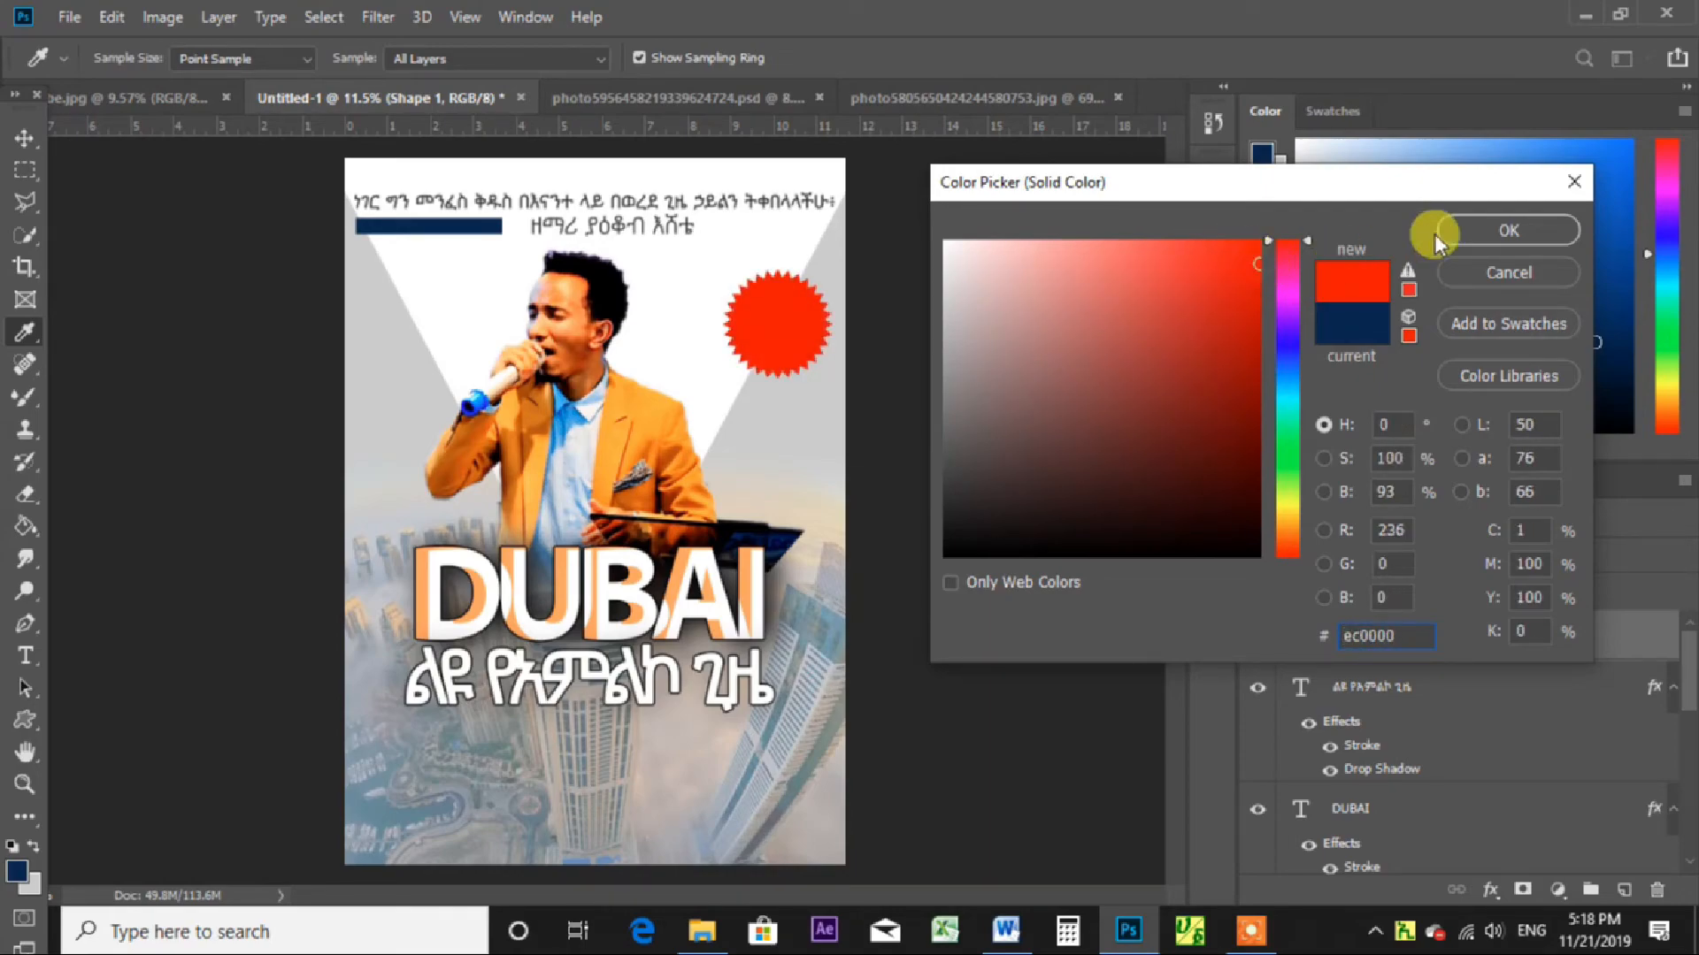
{"action": "left_click", "coordinate": [1490, 232]}
Move the red seal slightly up and to the left, closer to the header text, and deselect it.
{"action": "key", "text": "v"}
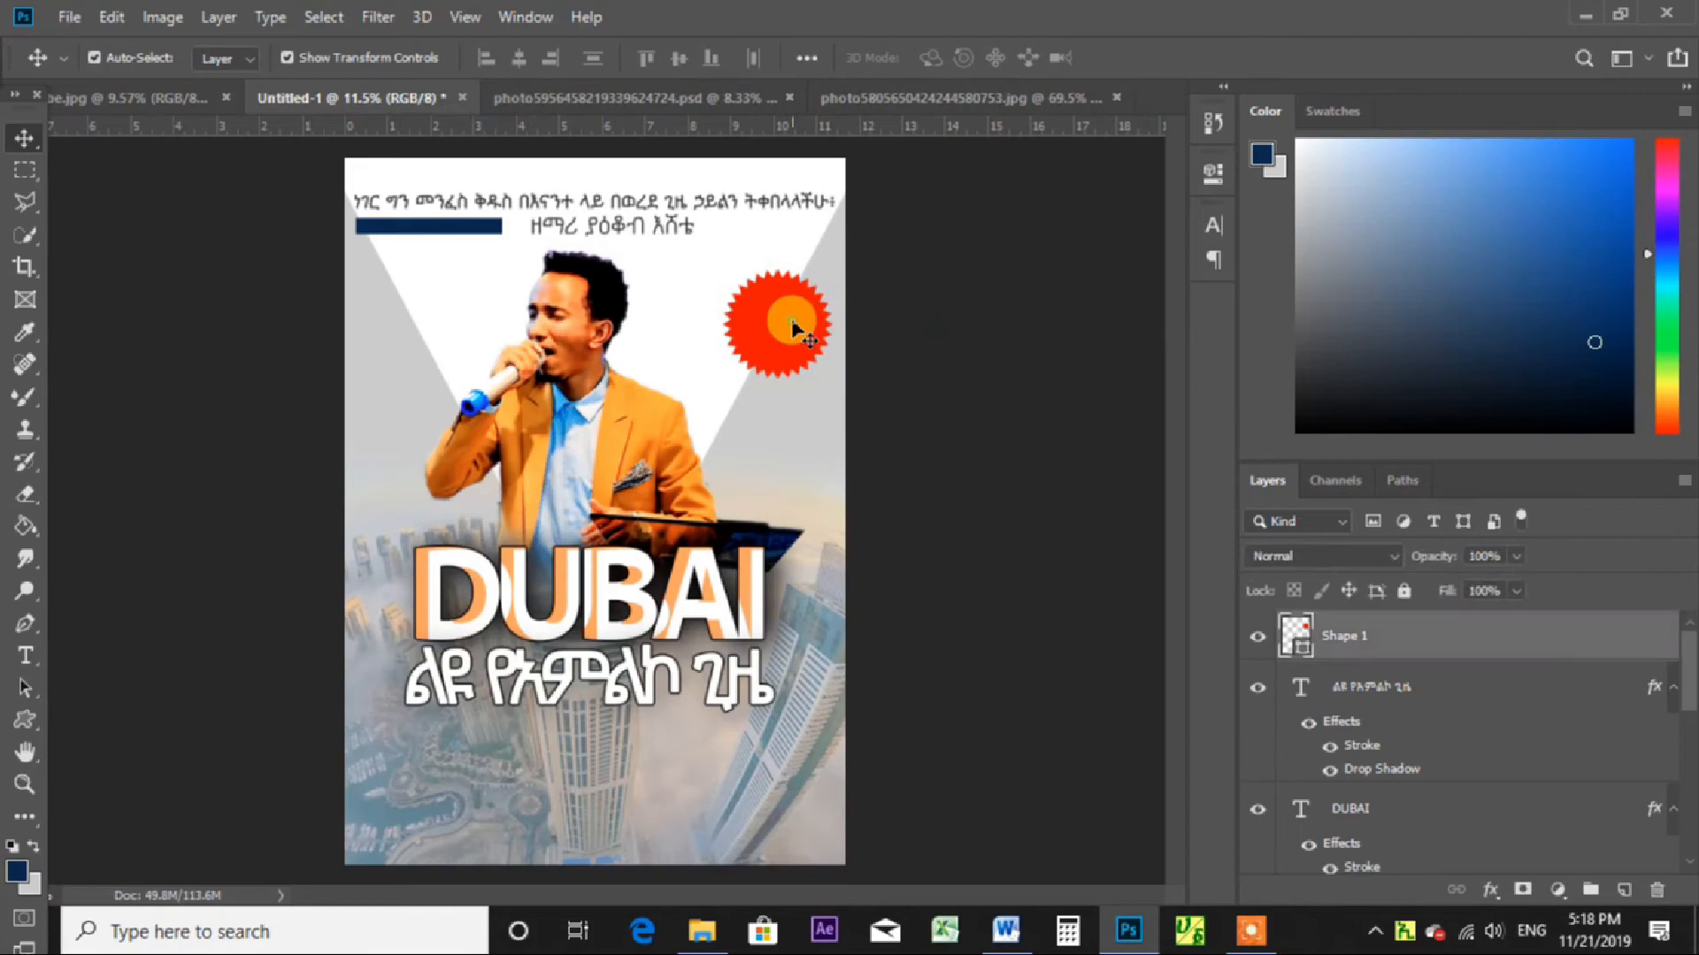
{"action": "left_click_drag", "start_coordinate": [784, 315], "coordinate": [779, 301]}
{"action": "left_click", "coordinate": [928, 362]}
{"action": "left_click", "coordinate": [786, 292]}
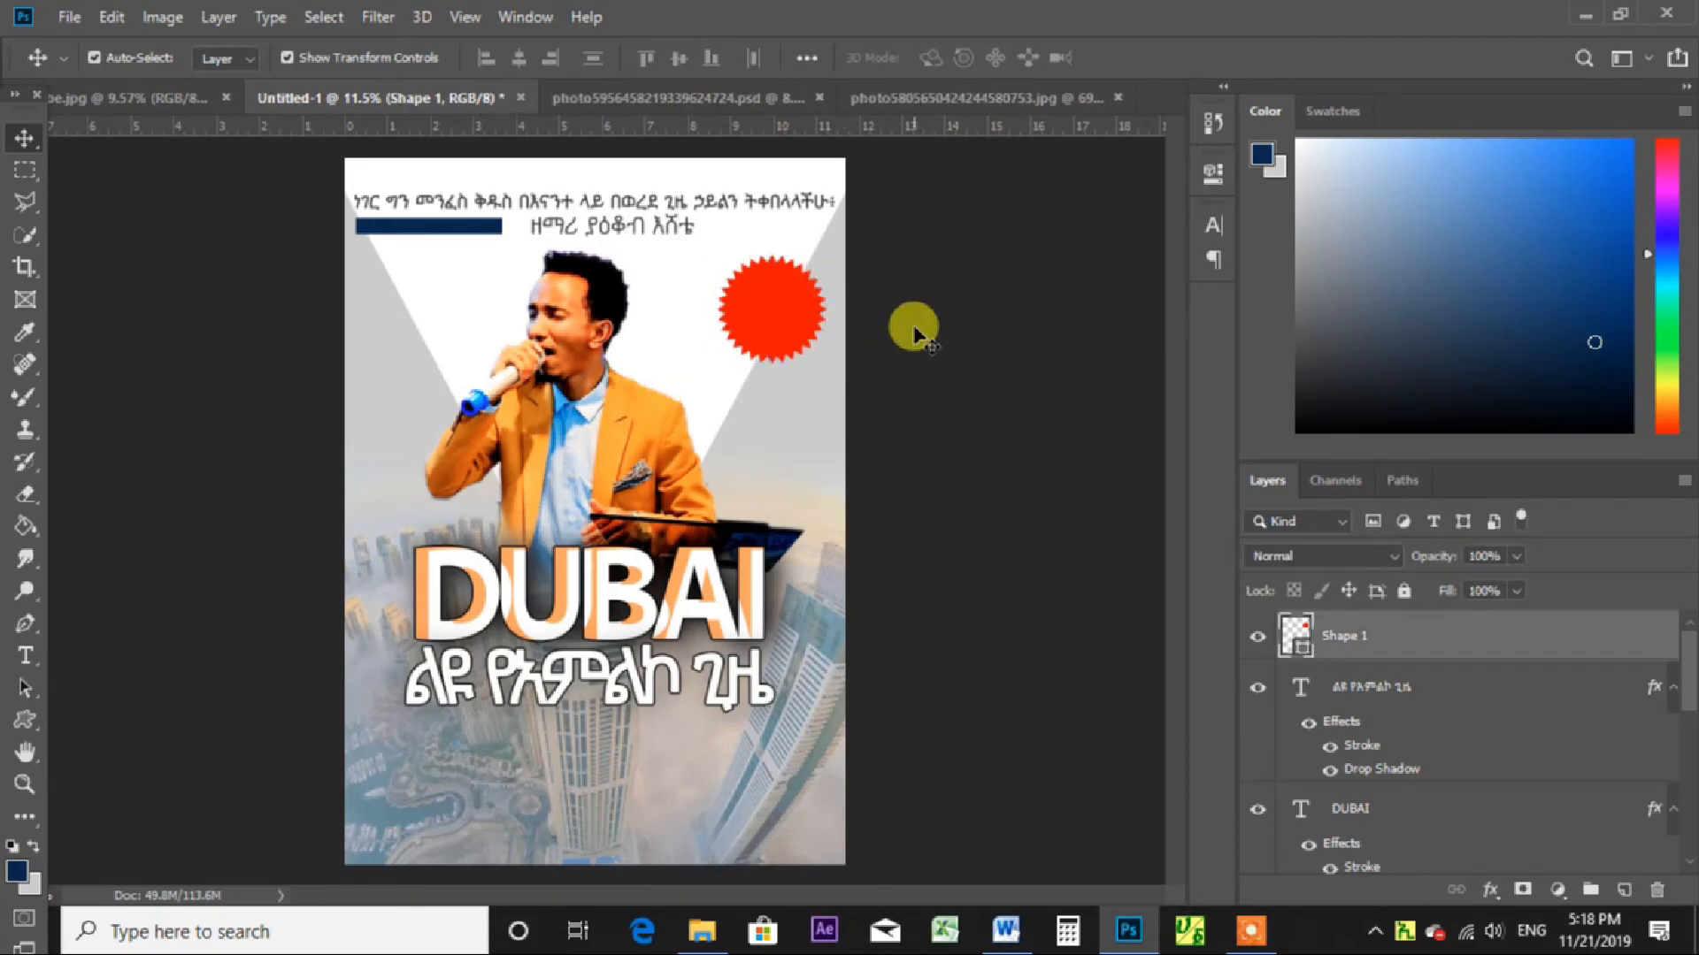
{"action": "left_click", "coordinate": [914, 332]}
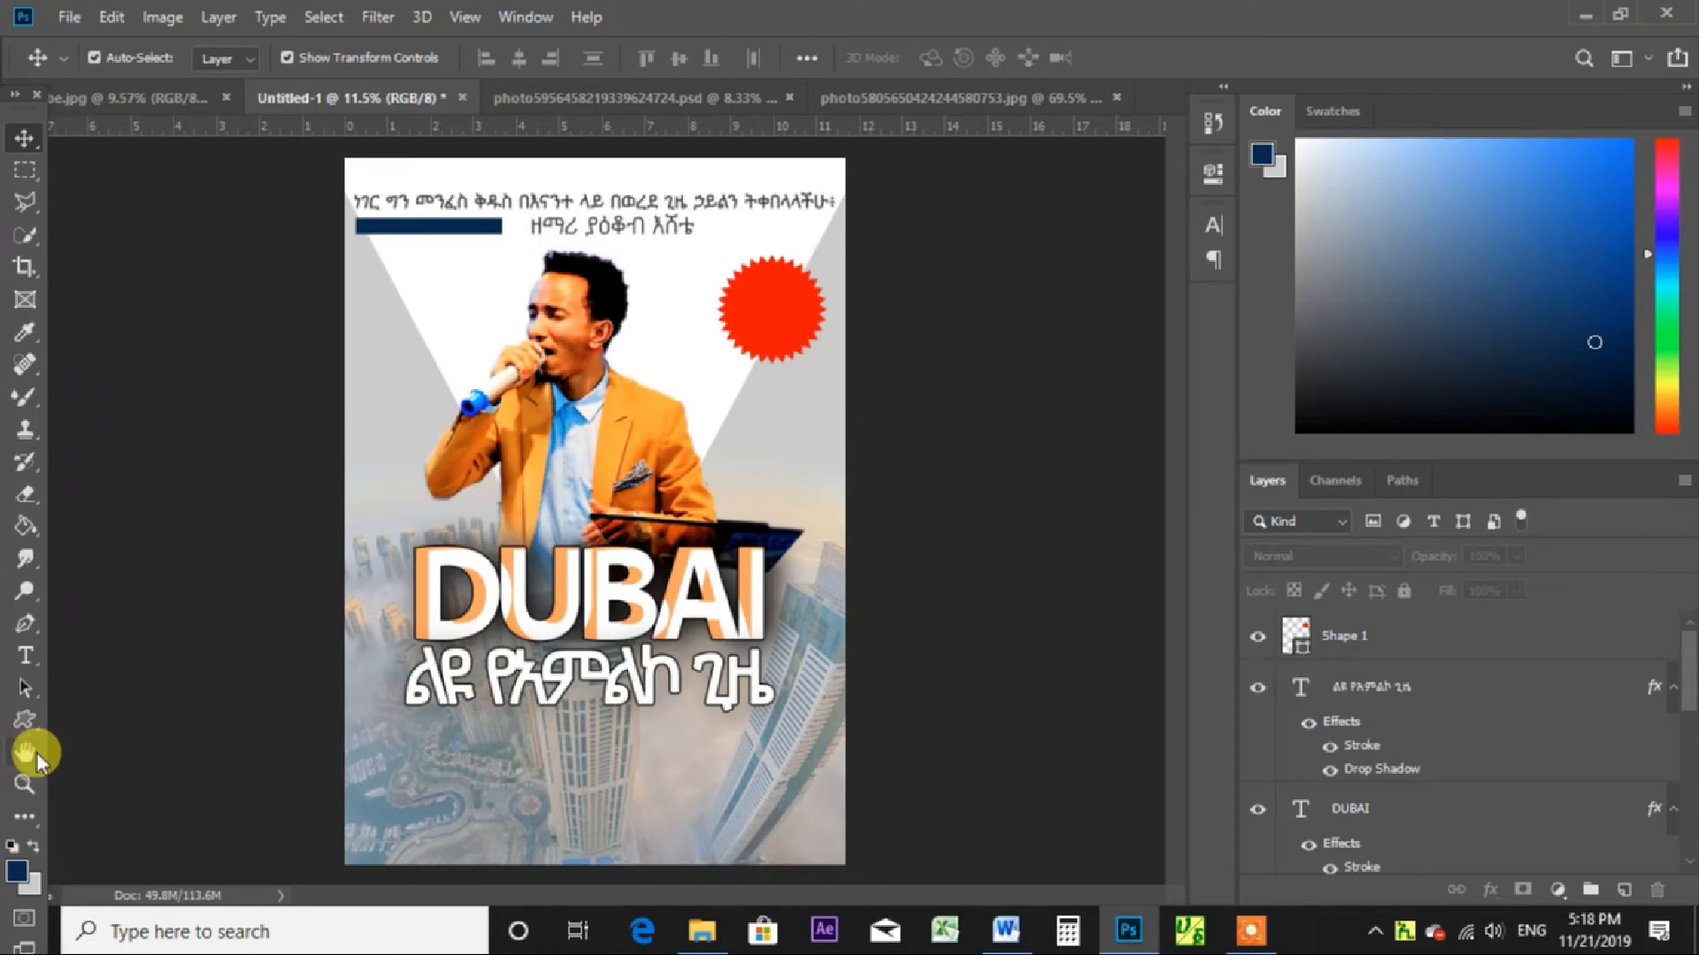
Draw a navy rectangle about 1629 × 228 px near the page's lower edge and round all its corners to 95 px.
{"action": "left_click", "coordinate": [28, 726]}
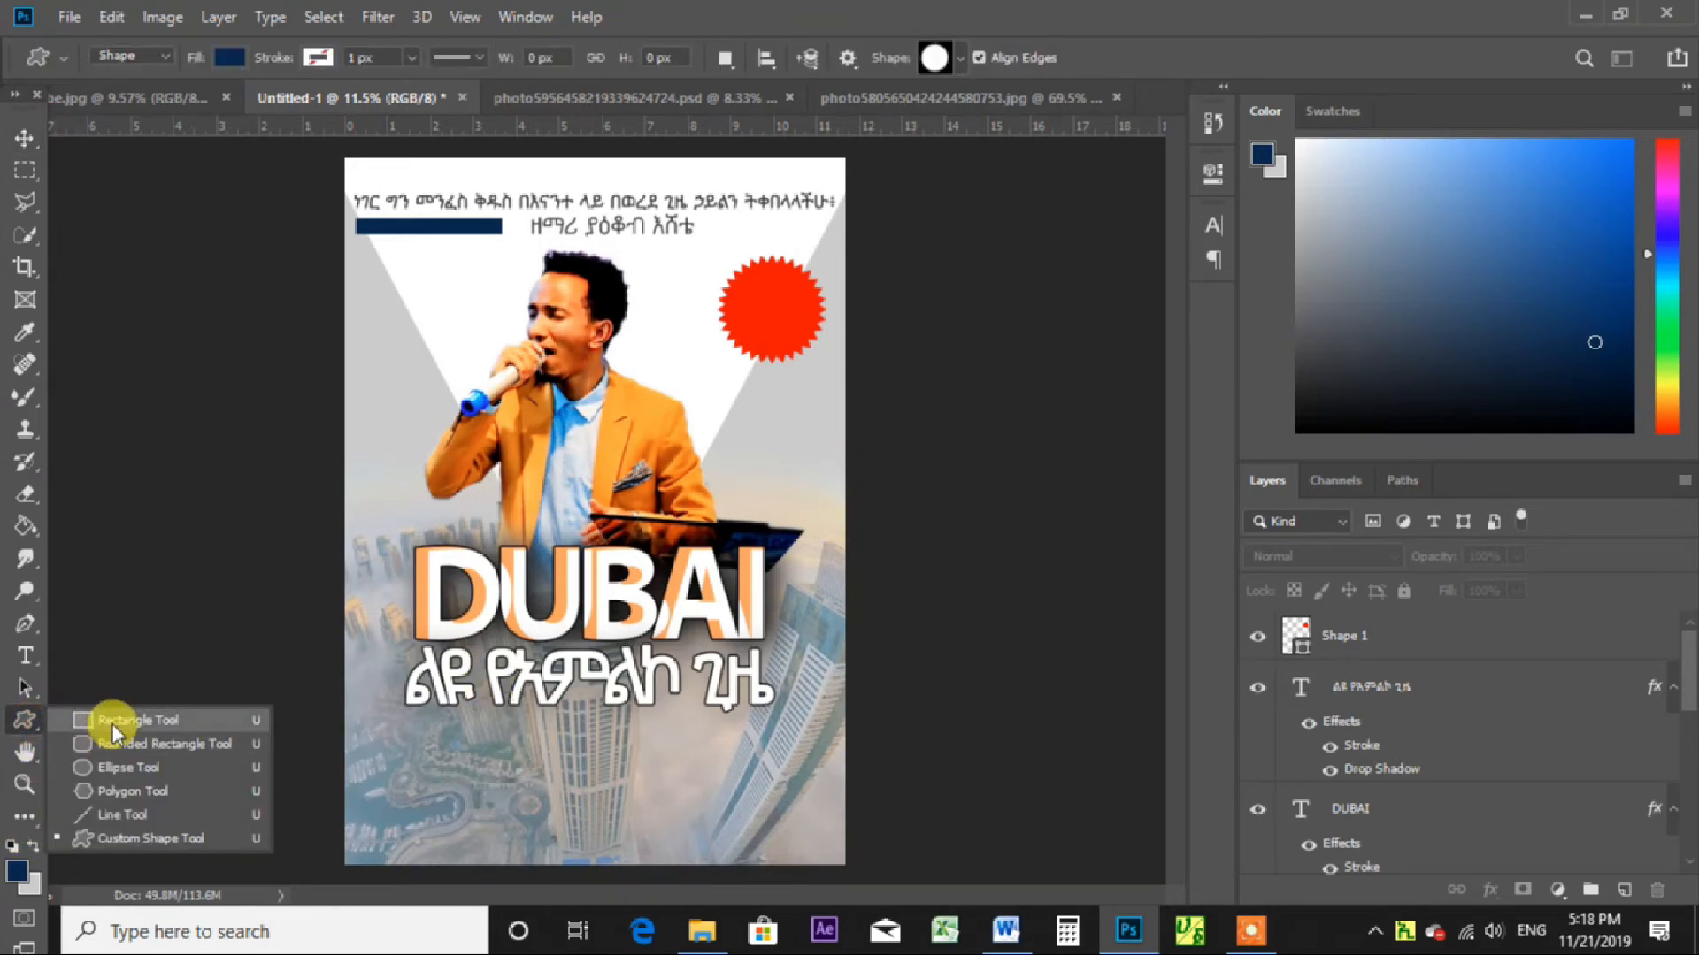
{"action": "left_click", "coordinate": [113, 724]}
{"action": "left_click_drag", "start_coordinate": [485, 791], "coordinate": [718, 825]}
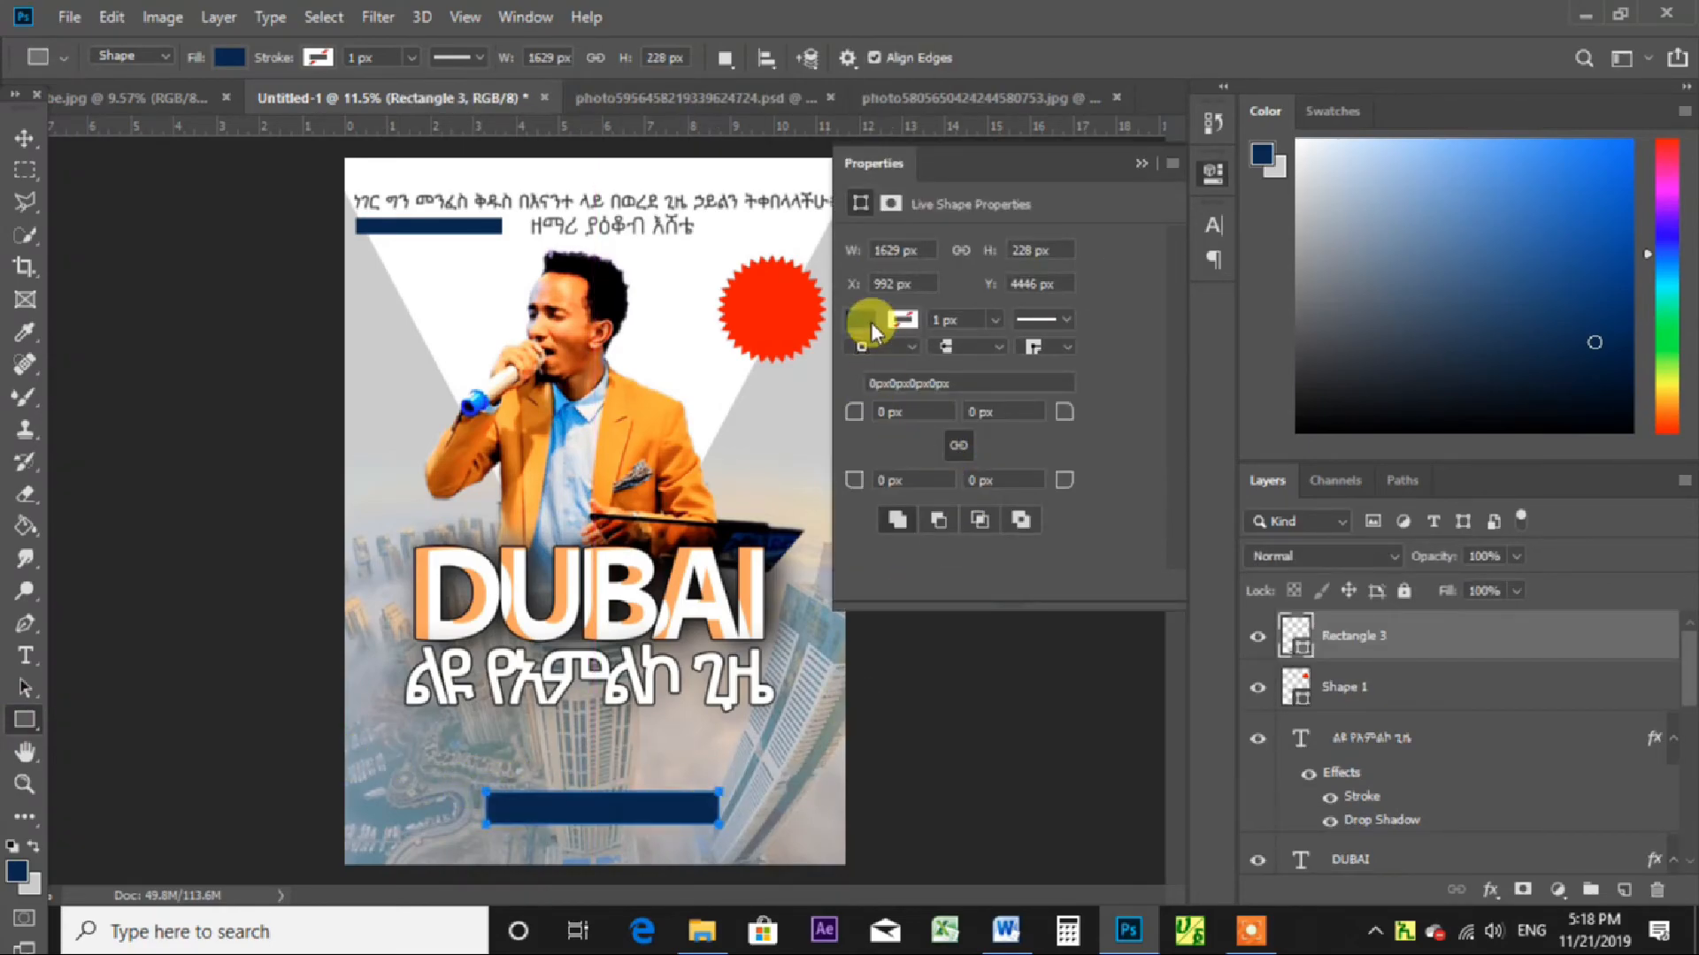
{"action": "left_click_drag", "start_coordinate": [854, 411], "coordinate": [959, 428]}
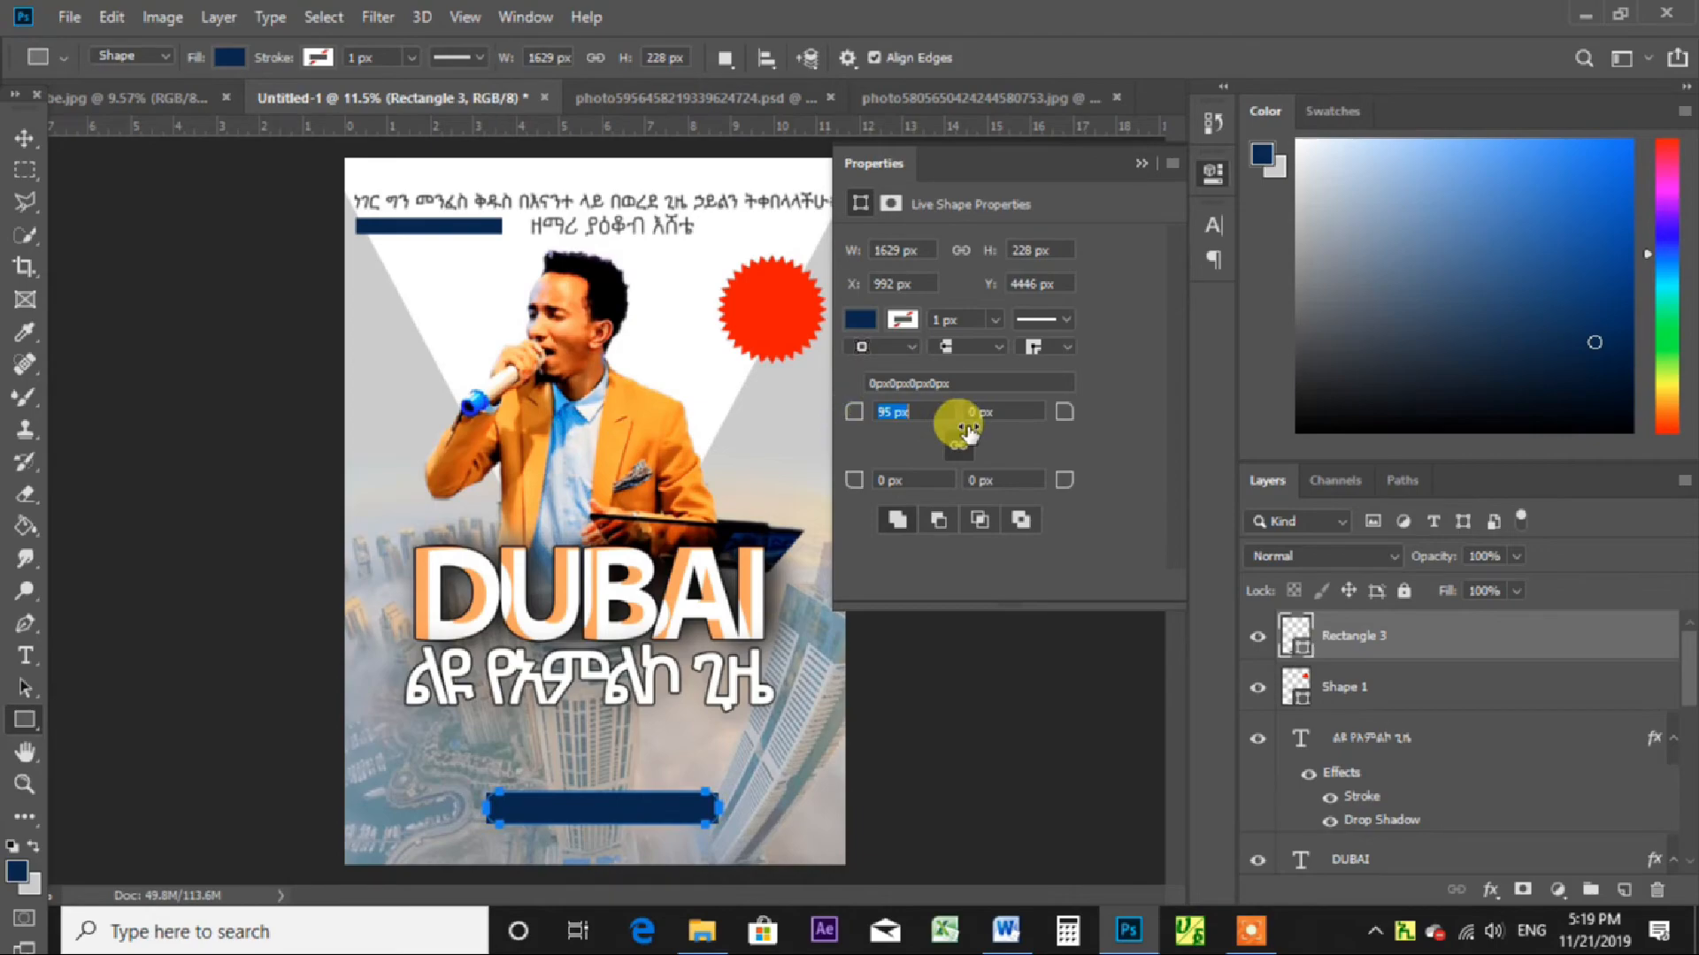
{"action": "left_click", "coordinate": [21, 139]}
{"action": "left_click", "coordinate": [102, 297]}
Enlarge the rounded navy bar up and to the left, to about 113% width and 150% height, and close its properties.
{"action": "left_click", "coordinate": [535, 805]}
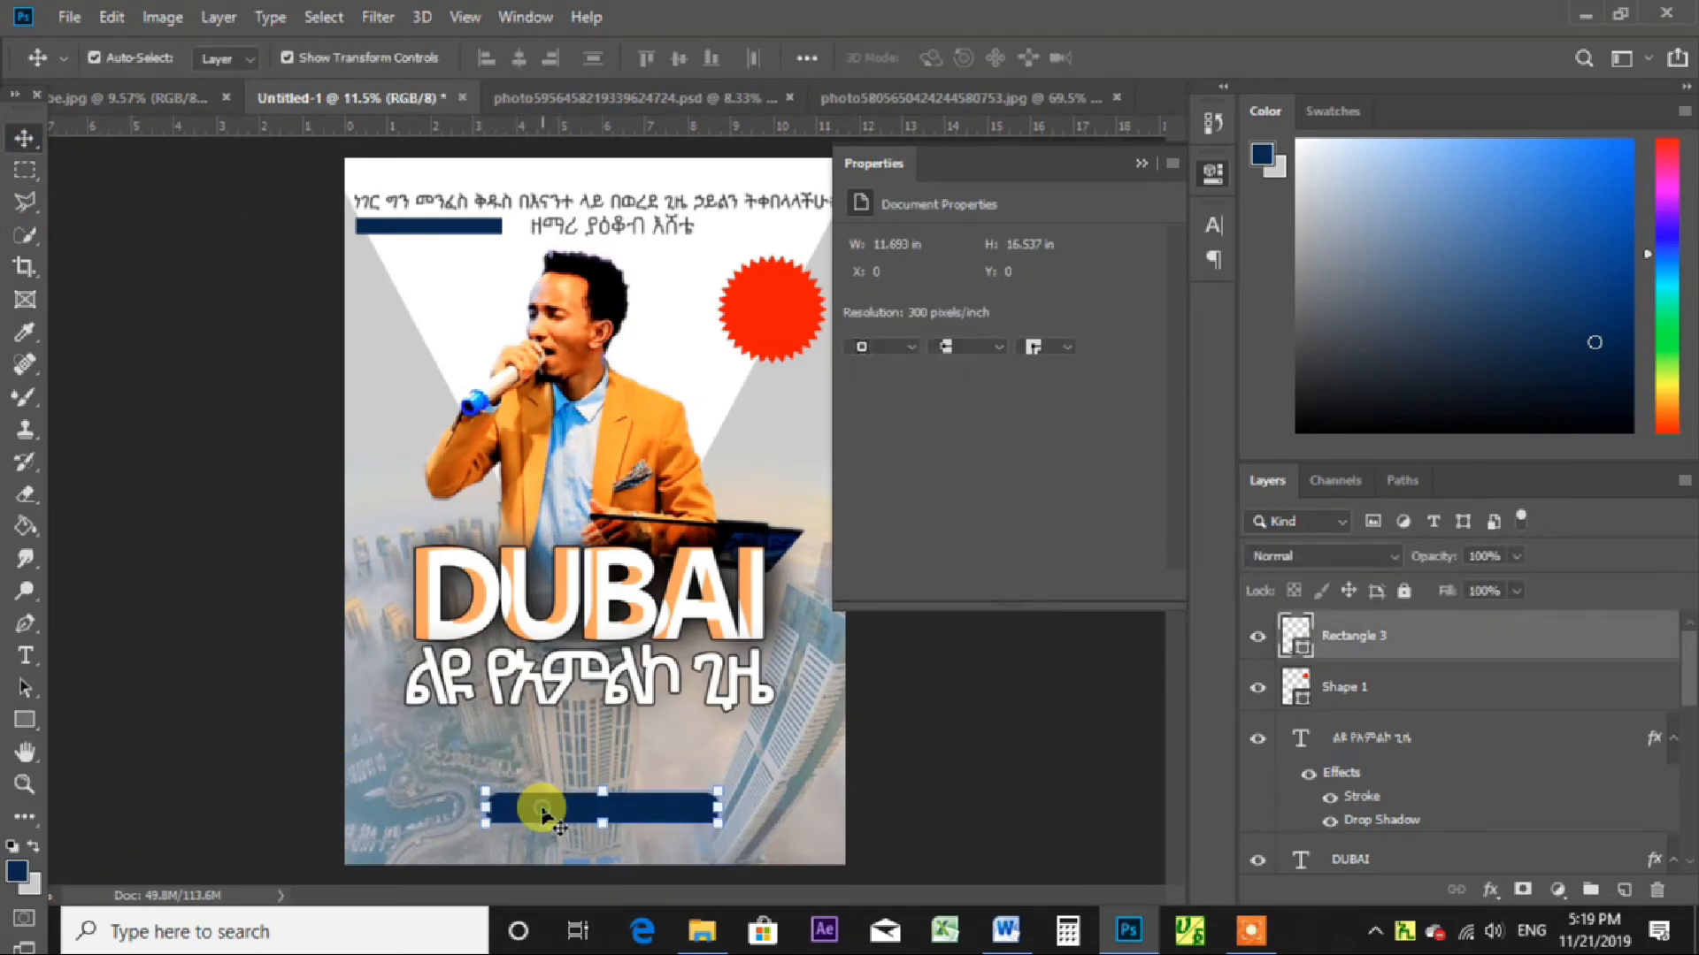
{"action": "left_click_drag", "start_coordinate": [485, 787], "coordinate": [456, 776]}
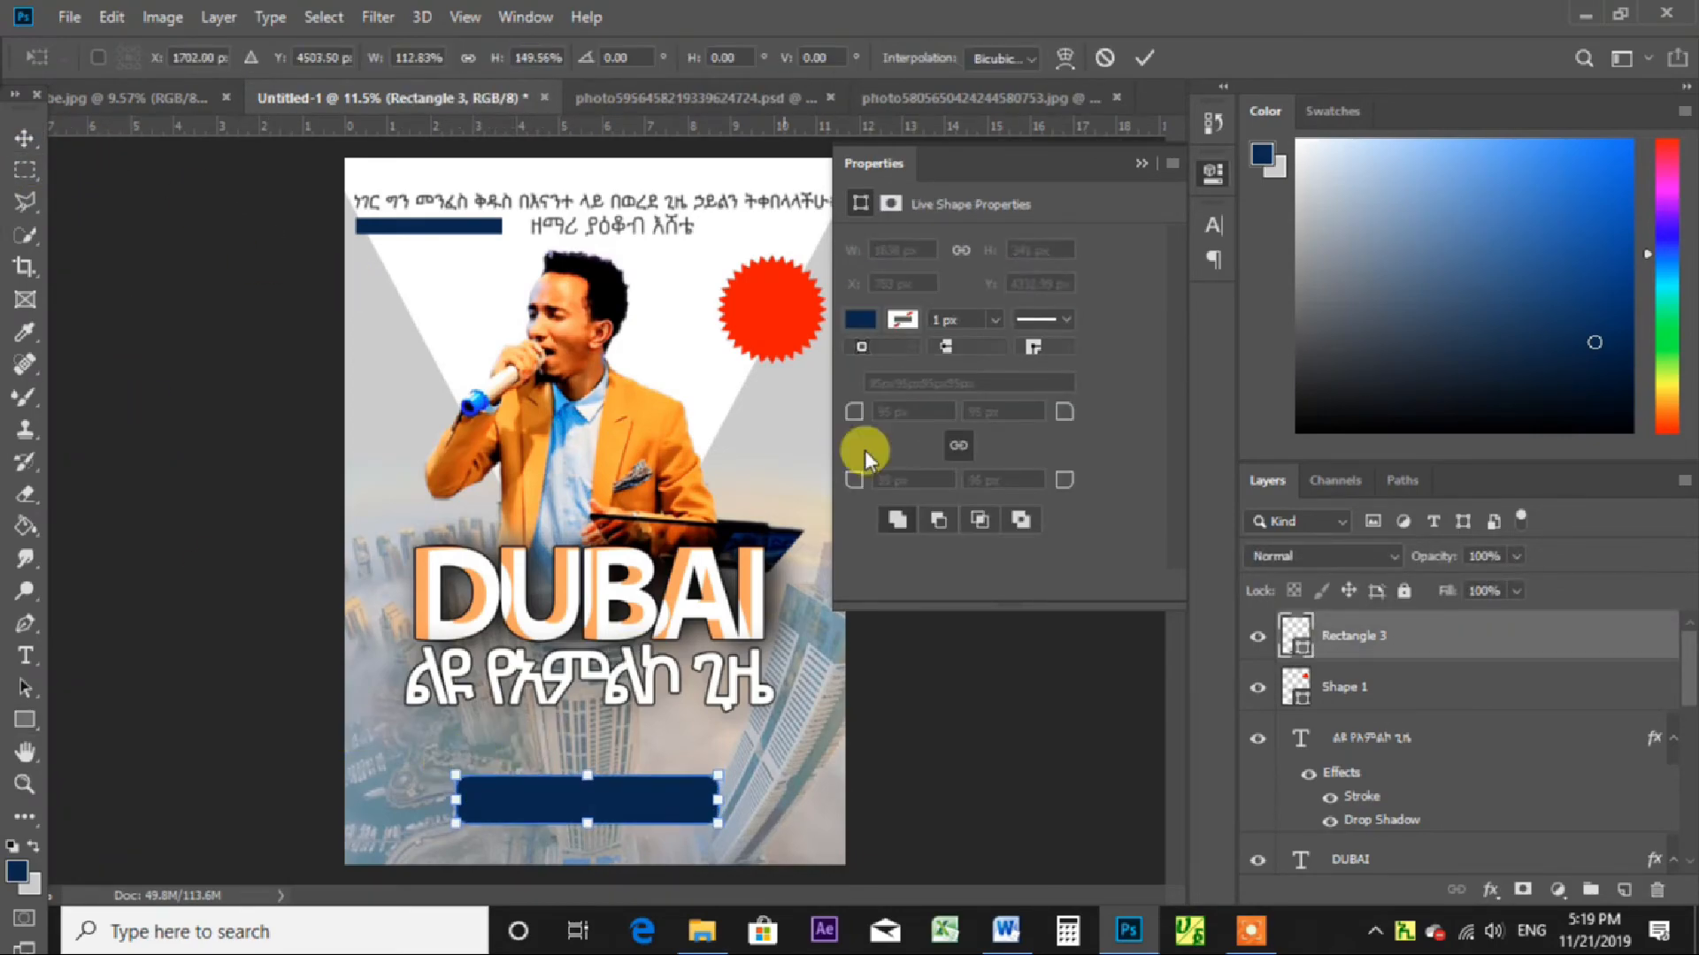
{"action": "left_click", "coordinate": [1146, 61]}
{"action": "left_click", "coordinate": [993, 728]}
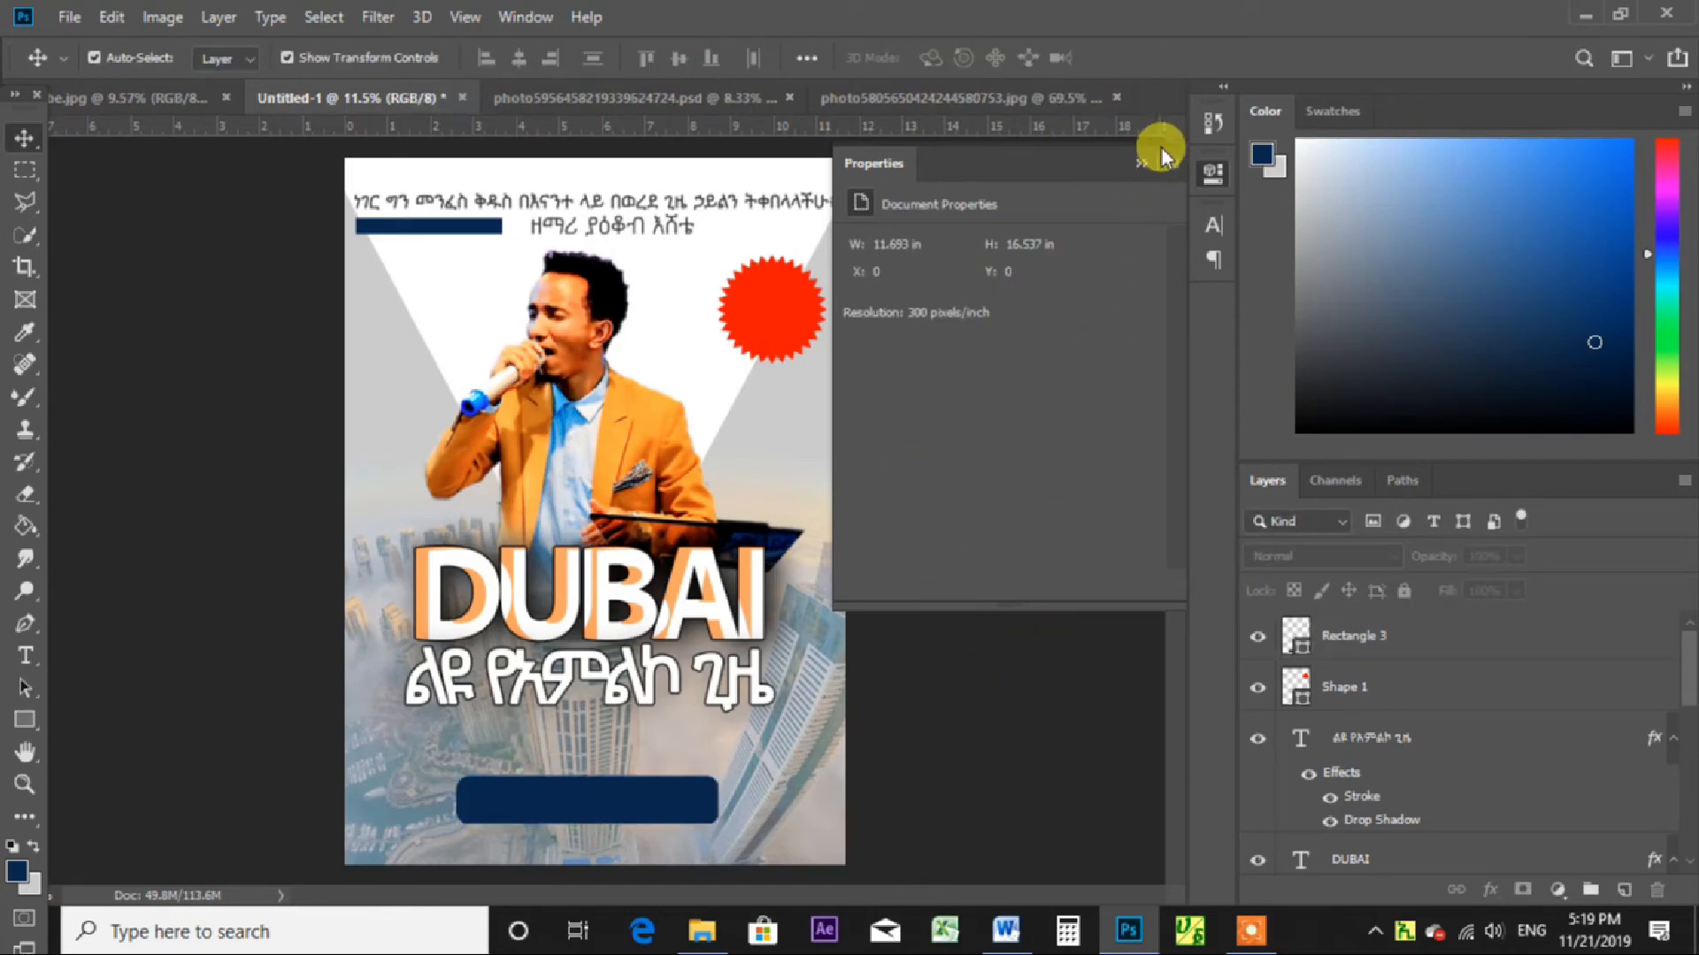
{"action": "left_click", "coordinate": [1141, 163]}
{"action": "left_click", "coordinate": [1026, 578]}
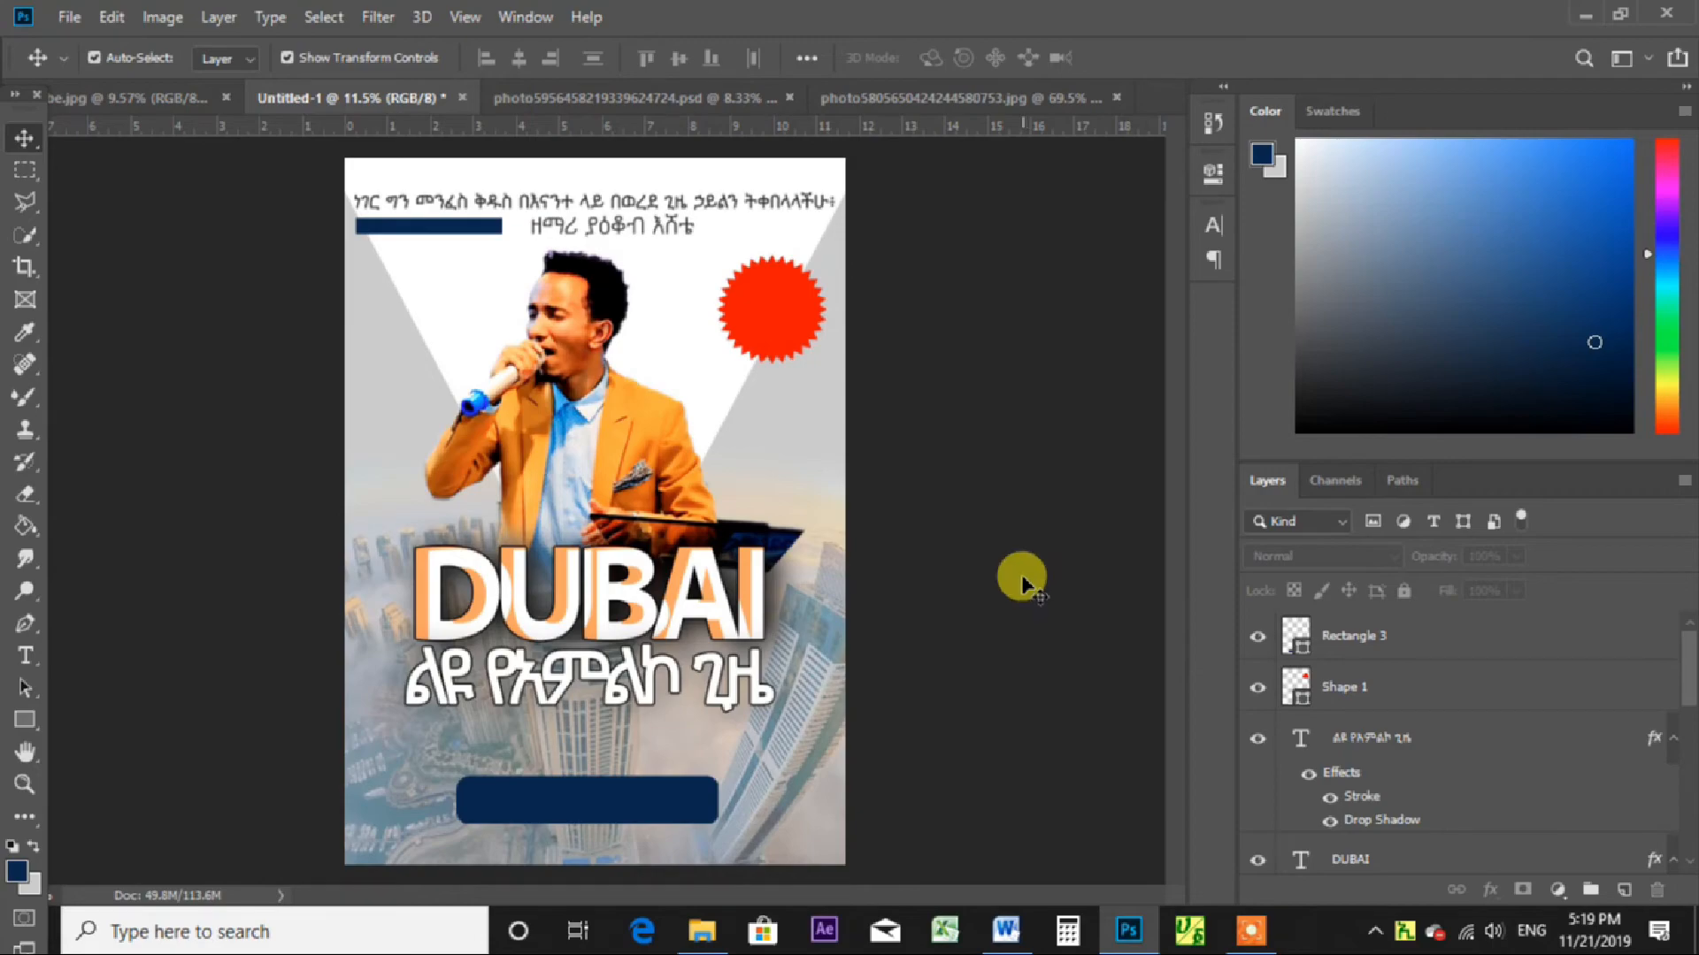
After checking the reference poster, draw a navy five-sided polygon about 1679 × 1633 px over the singer's left side, above Layer 0 copy.
{"action": "left_click", "coordinate": [575, 98]}
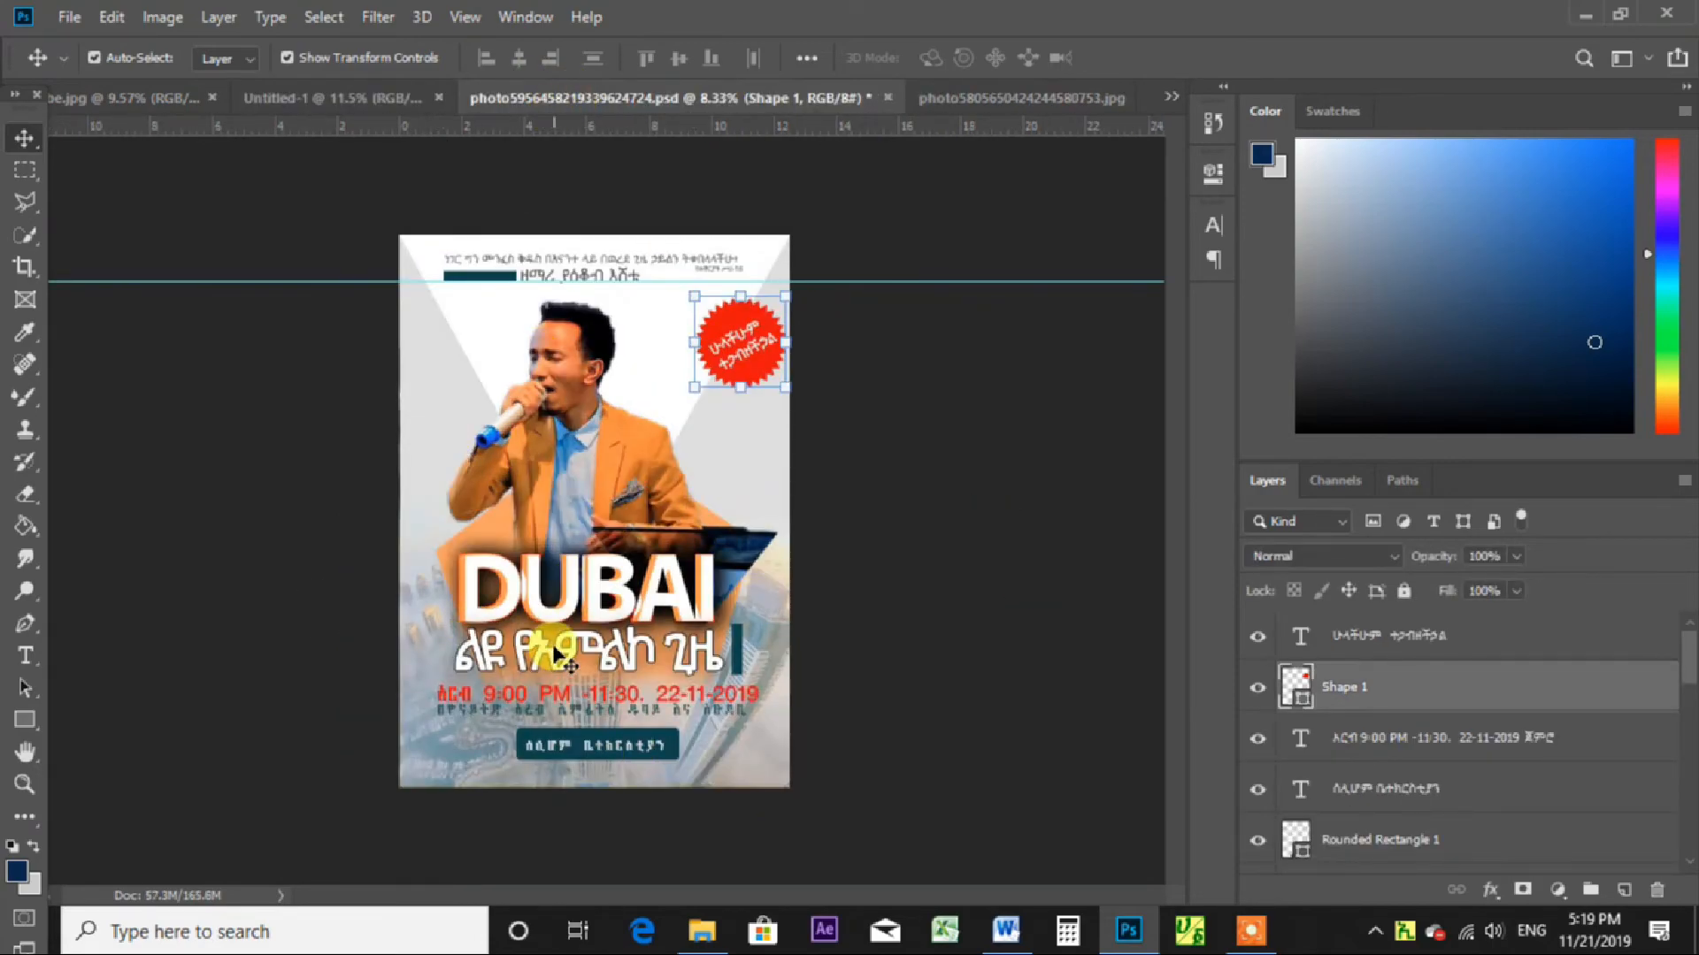
{"action": "left_click", "coordinate": [283, 99]}
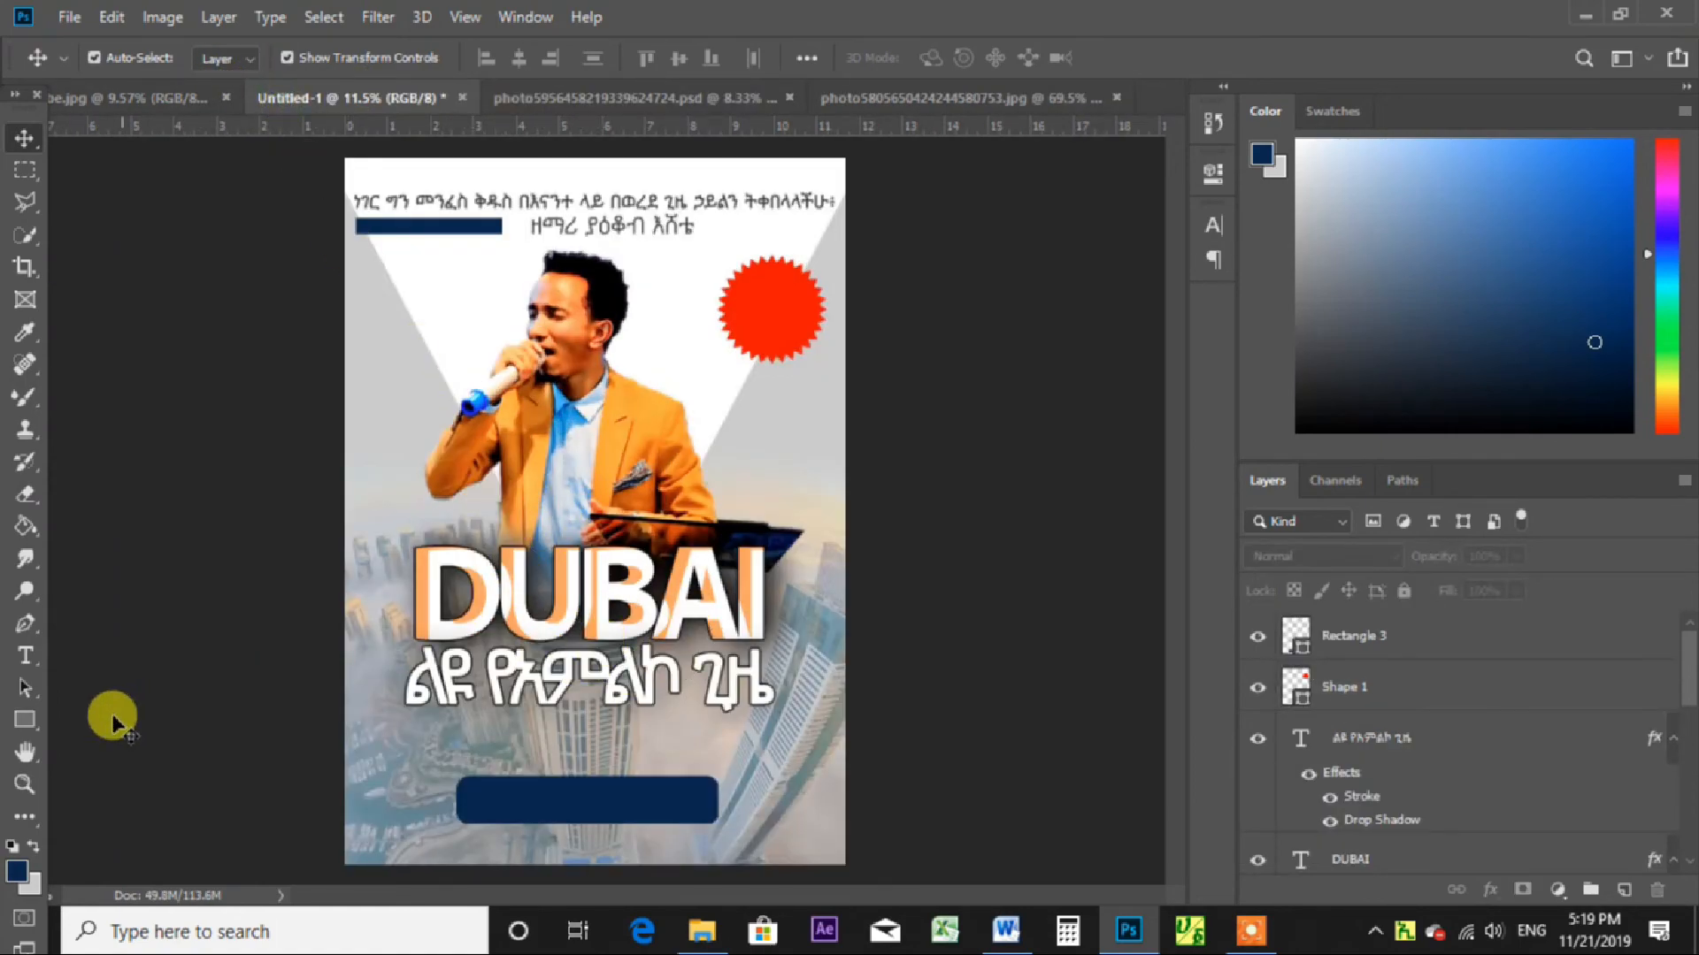
{"action": "left_click", "coordinate": [25, 719]}
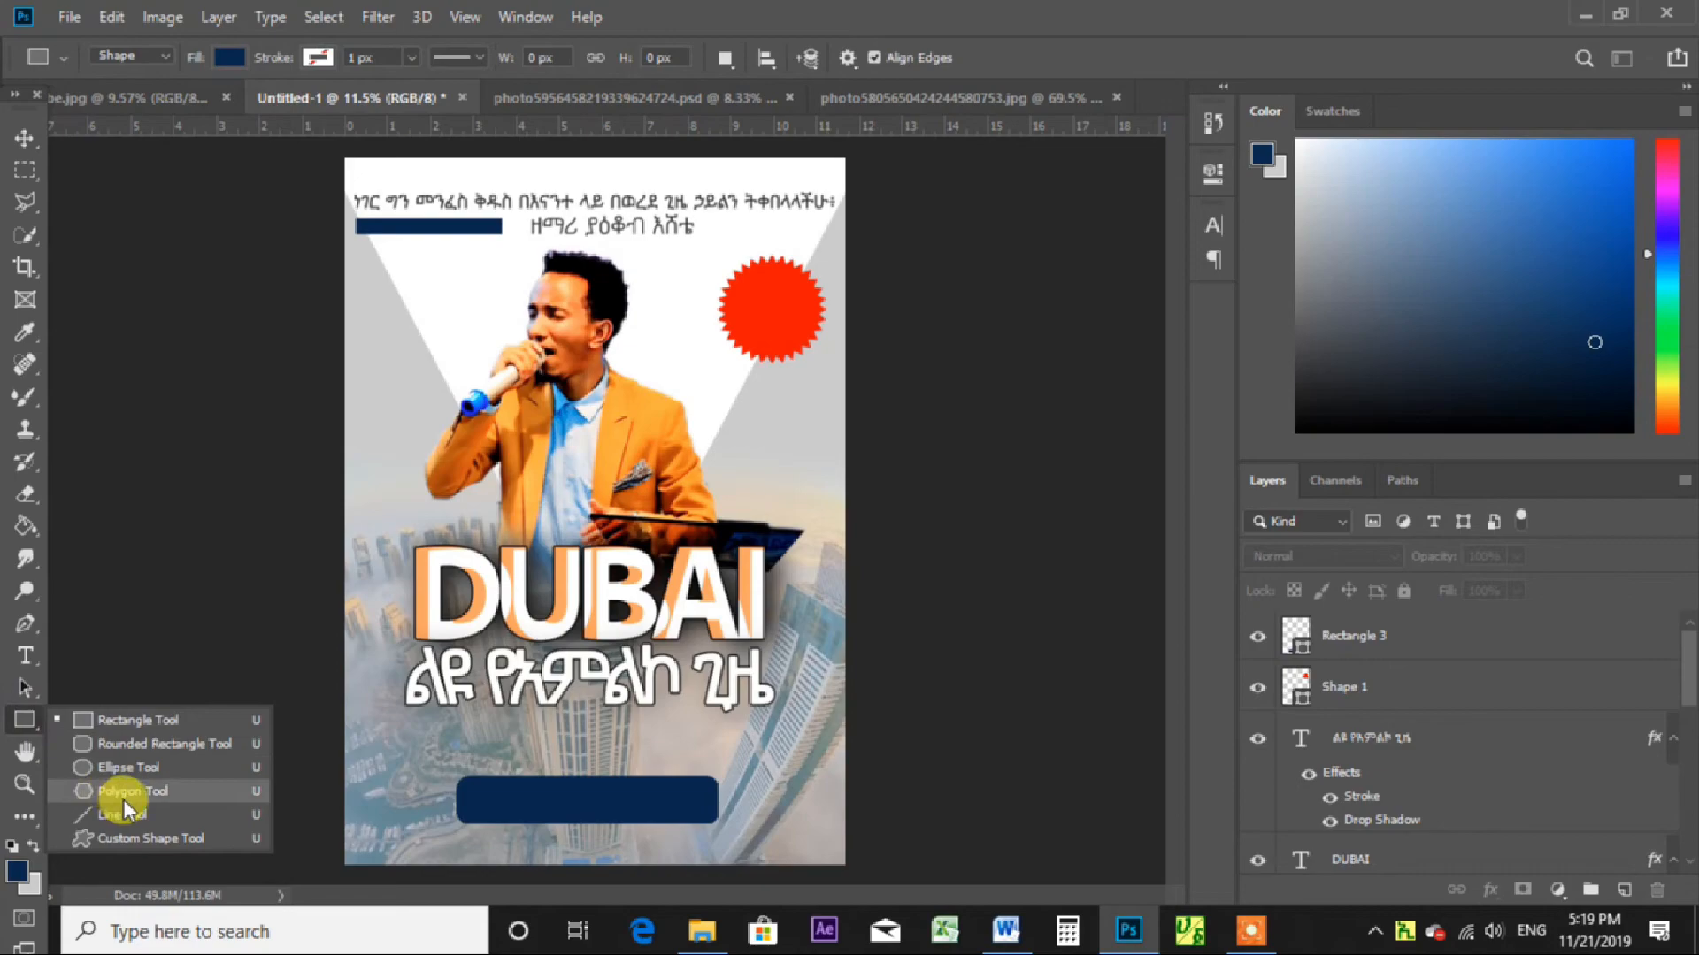
{"action": "left_click", "coordinate": [125, 798]}
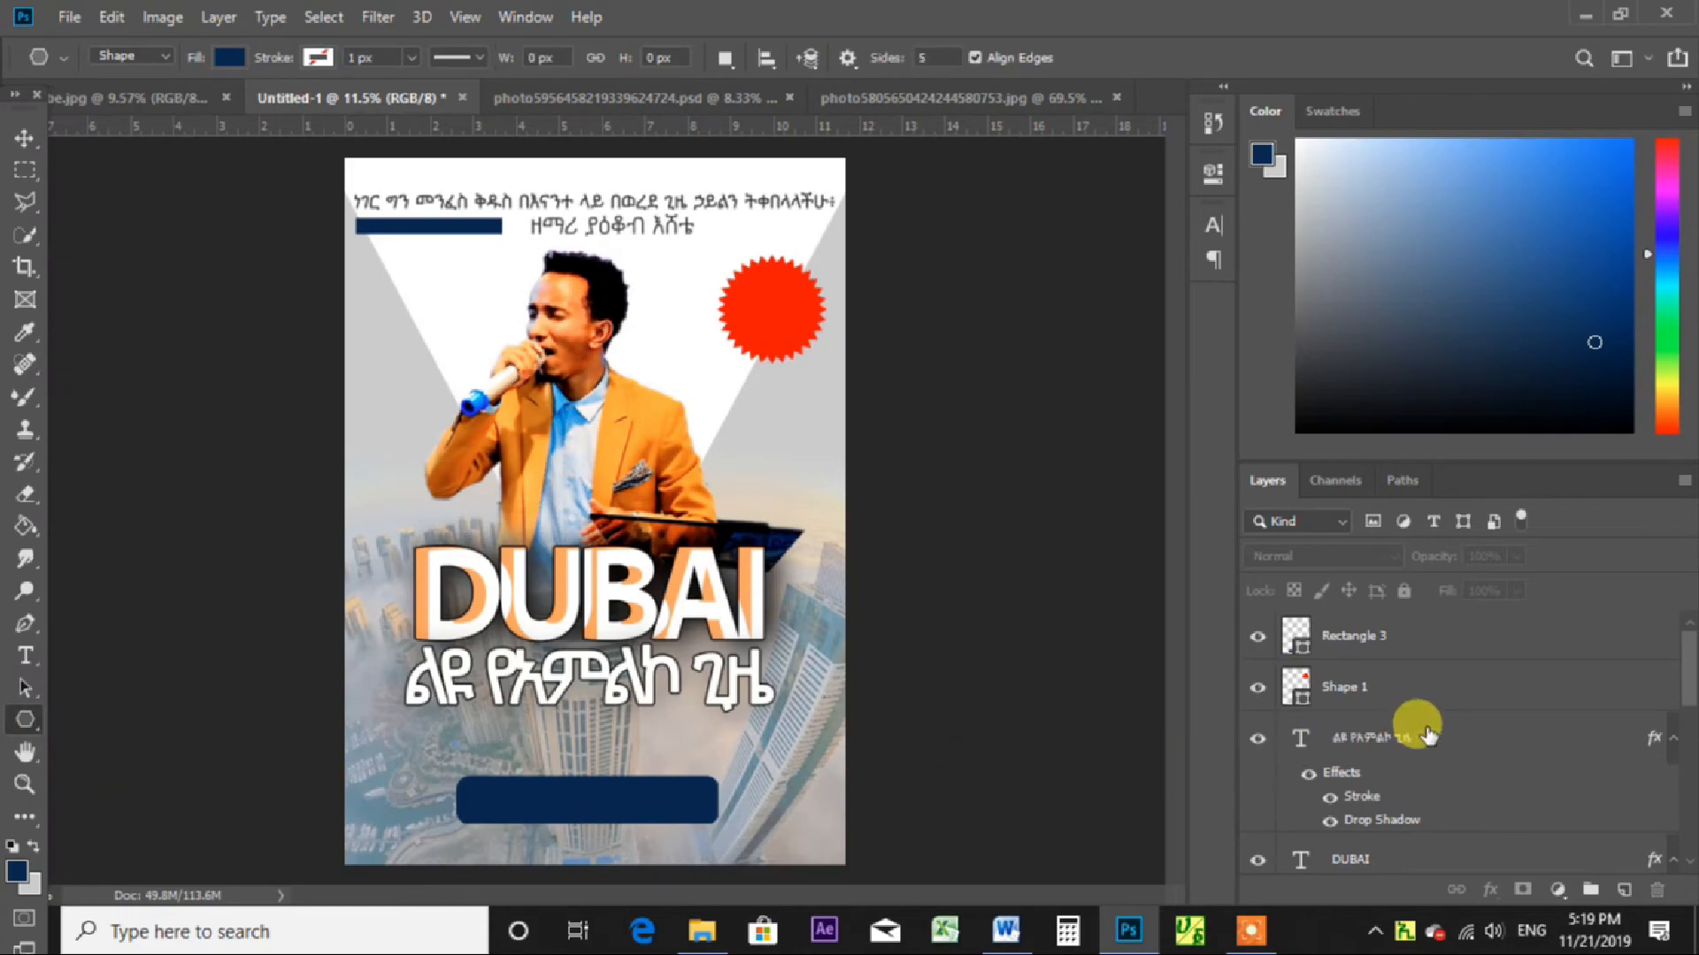
{"action": "scroll", "coordinate": [1411, 725], "scroll_direction": "down", "scroll_amount": 5}
{"action": "left_click", "coordinate": [1365, 666]}
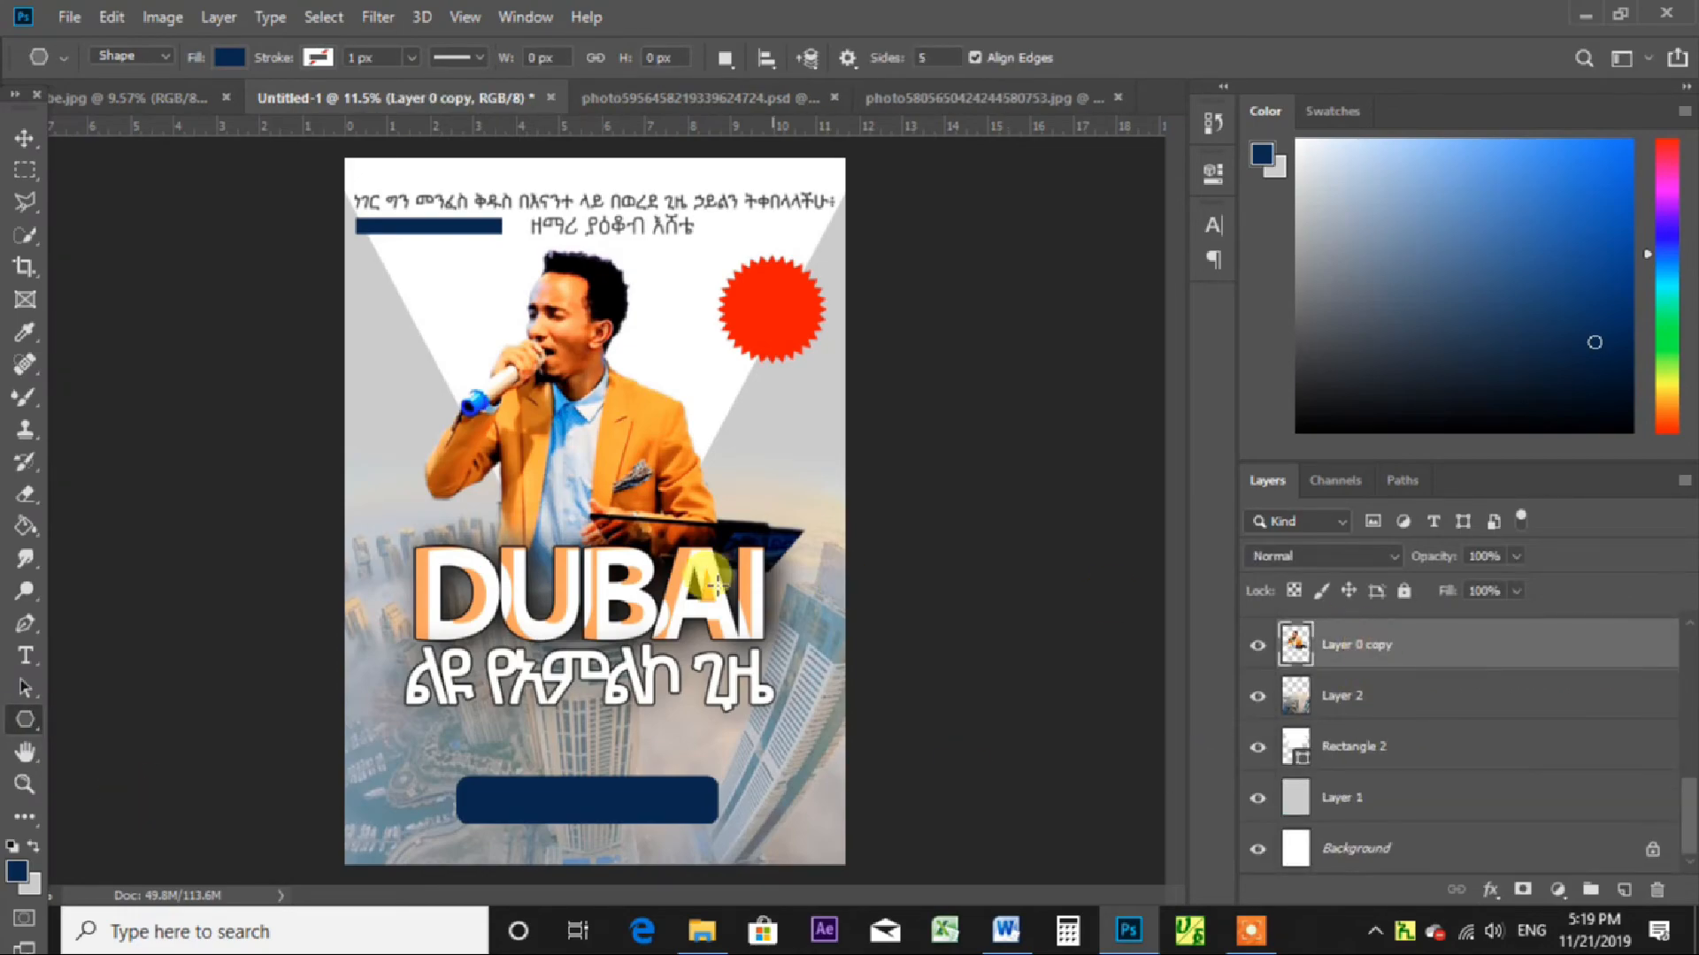
{"action": "left_click_drag", "start_coordinate": [474, 487], "coordinate": [541, 591]}
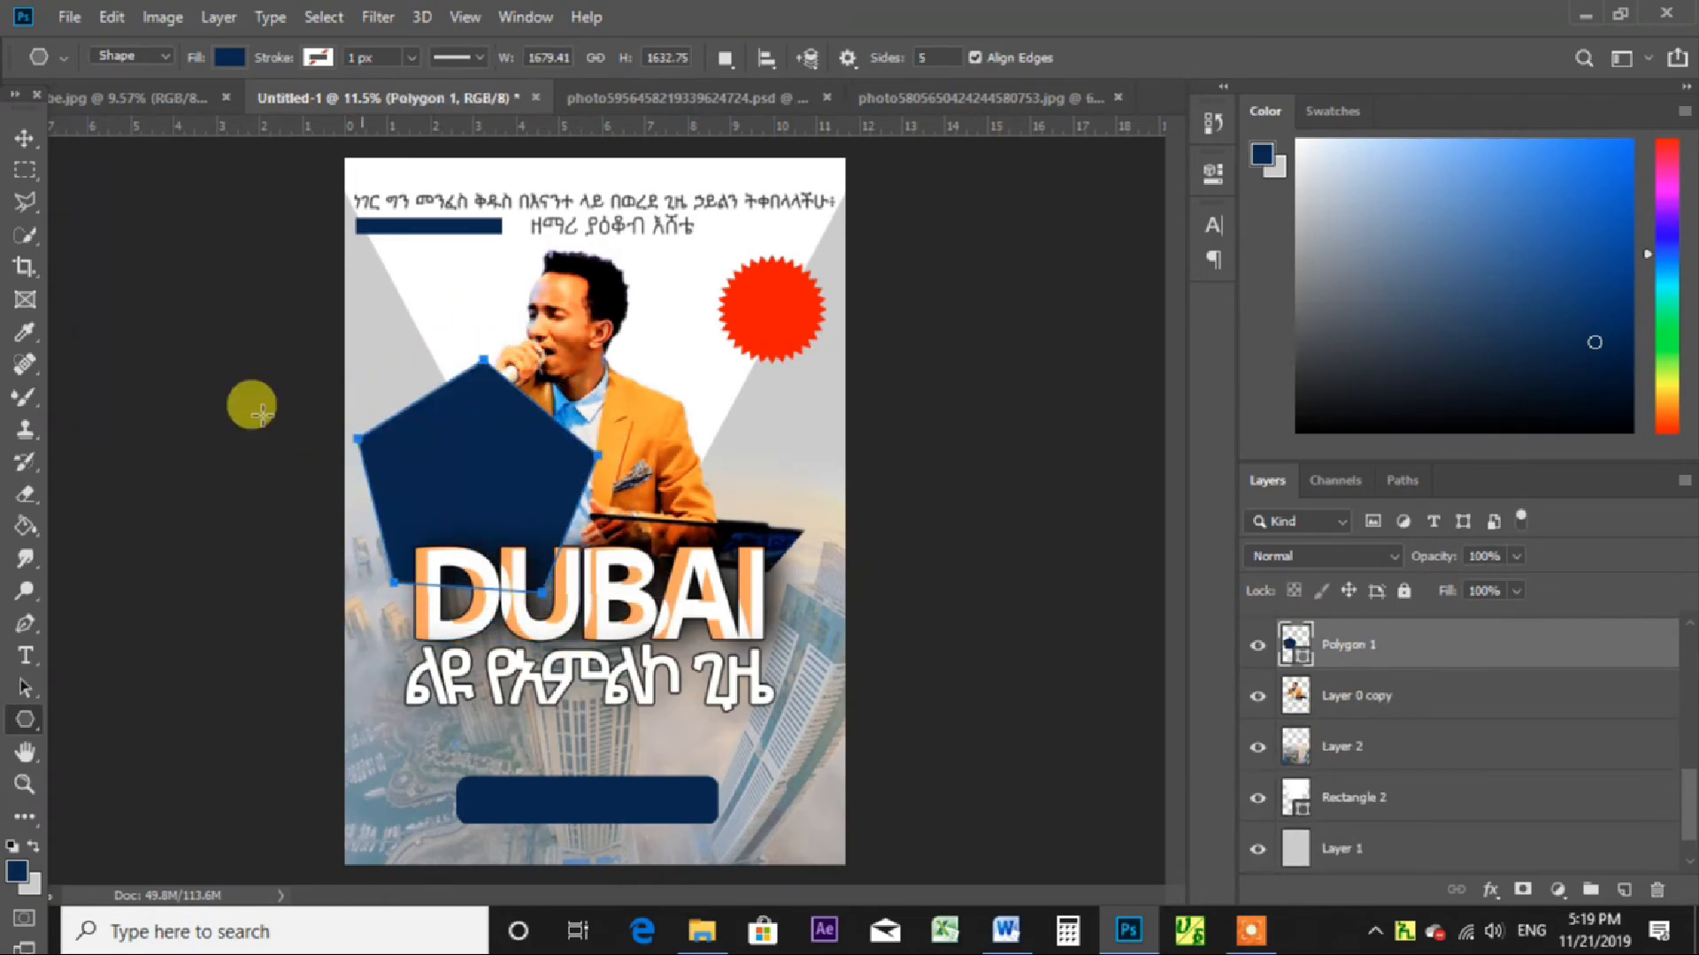
Move the pentagon layer between Rectangle 2 and the grey Layer 1, and undo the stray move of the skyline layer.
{"action": "left_click", "coordinate": [22, 137]}
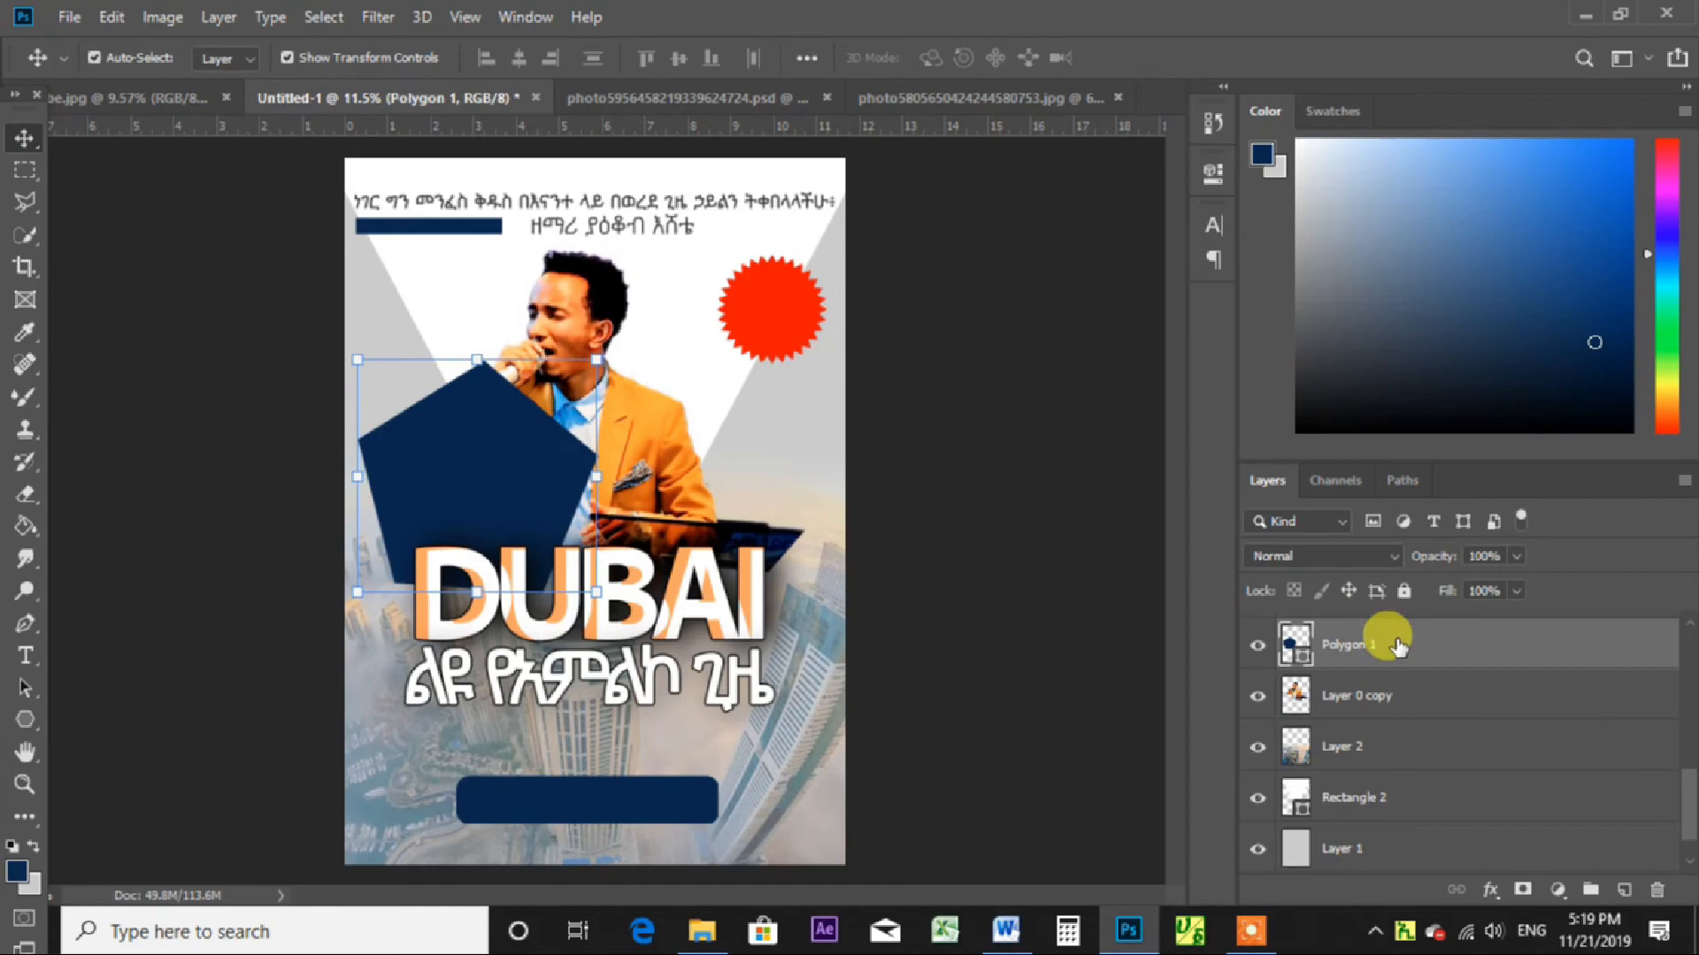
{"action": "left_click_drag", "start_coordinate": [1383, 641], "coordinate": [1399, 756]}
{"action": "left_click_drag", "start_coordinate": [388, 482], "coordinate": [435, 554]}
{"action": "key", "text": "ctrl+z"}
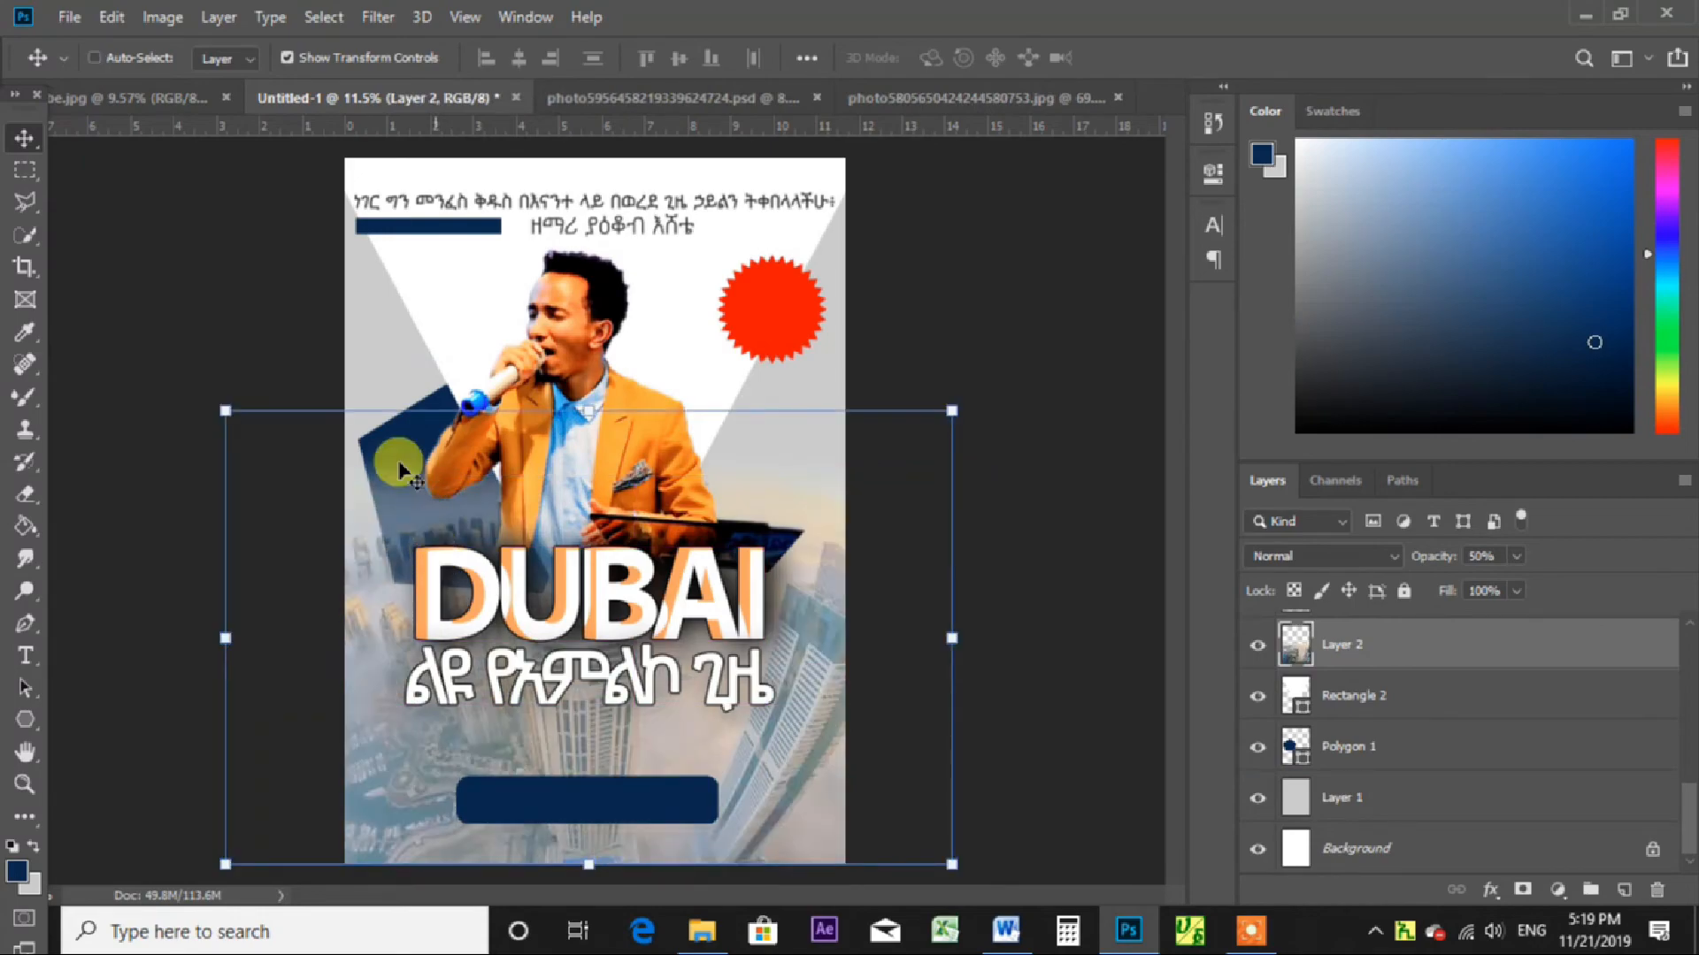
Enlarge the navy pentagon down and to the right, to about double width and 150% height, and recolour it orange, #ffab25.
{"action": "left_click", "coordinate": [409, 432]}
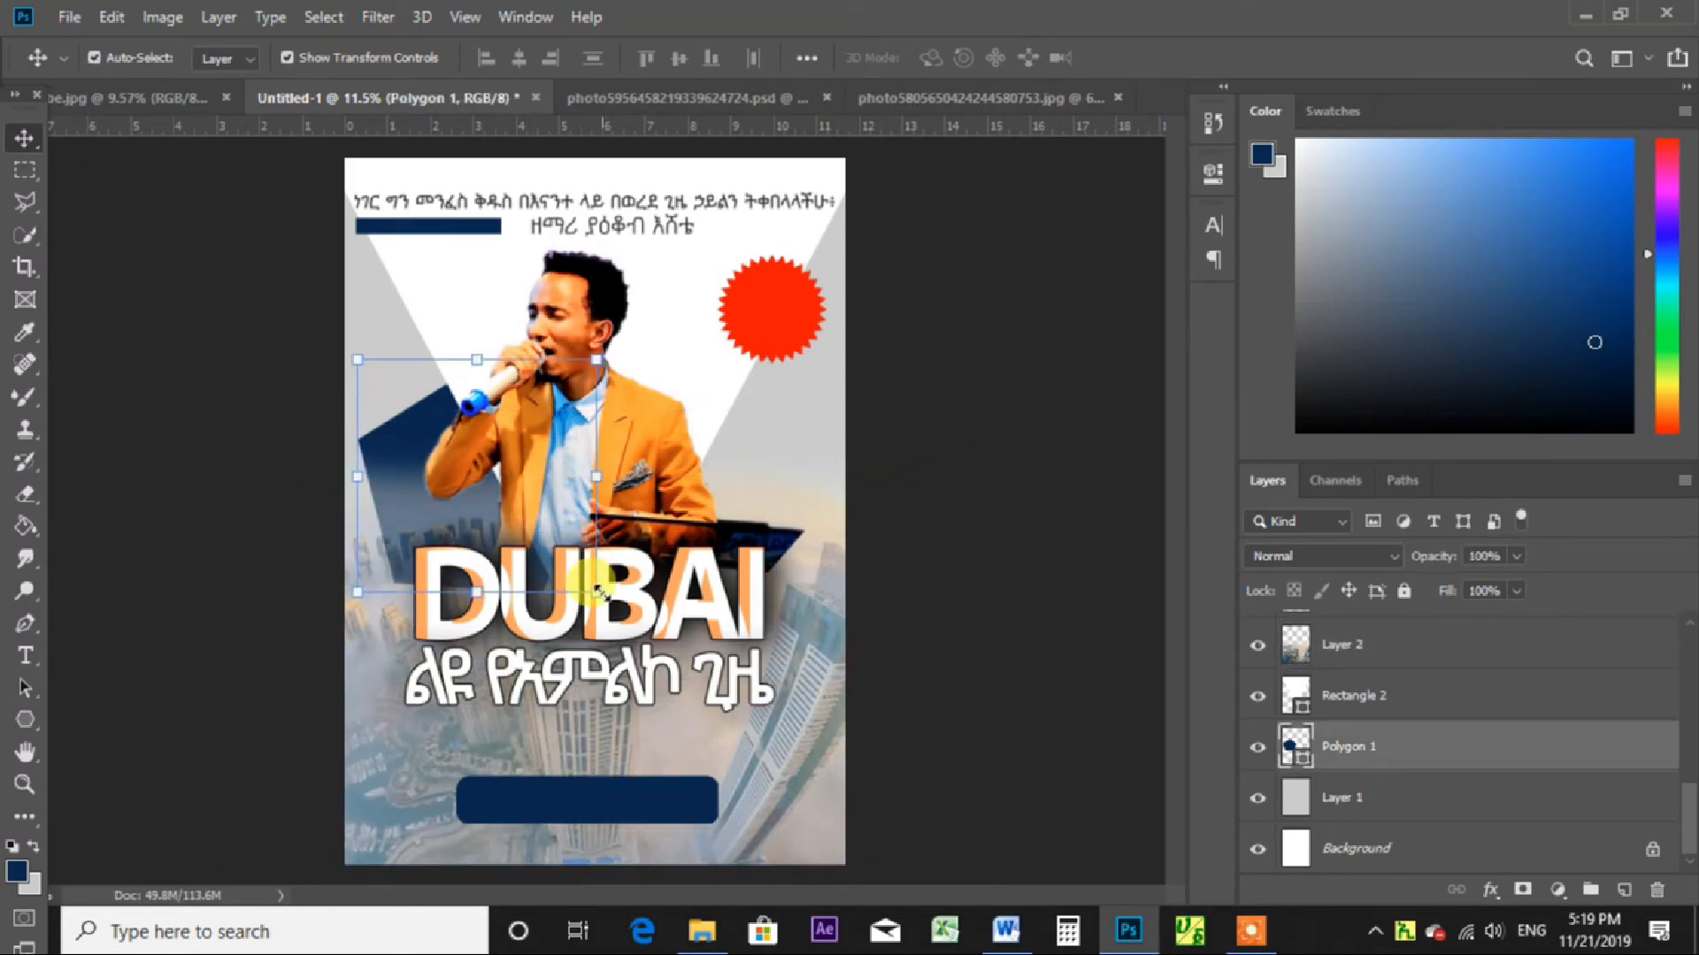
{"action": "left_click_drag", "start_coordinate": [596, 592], "coordinate": [834, 705]}
{"action": "left_click", "coordinate": [1145, 56]}
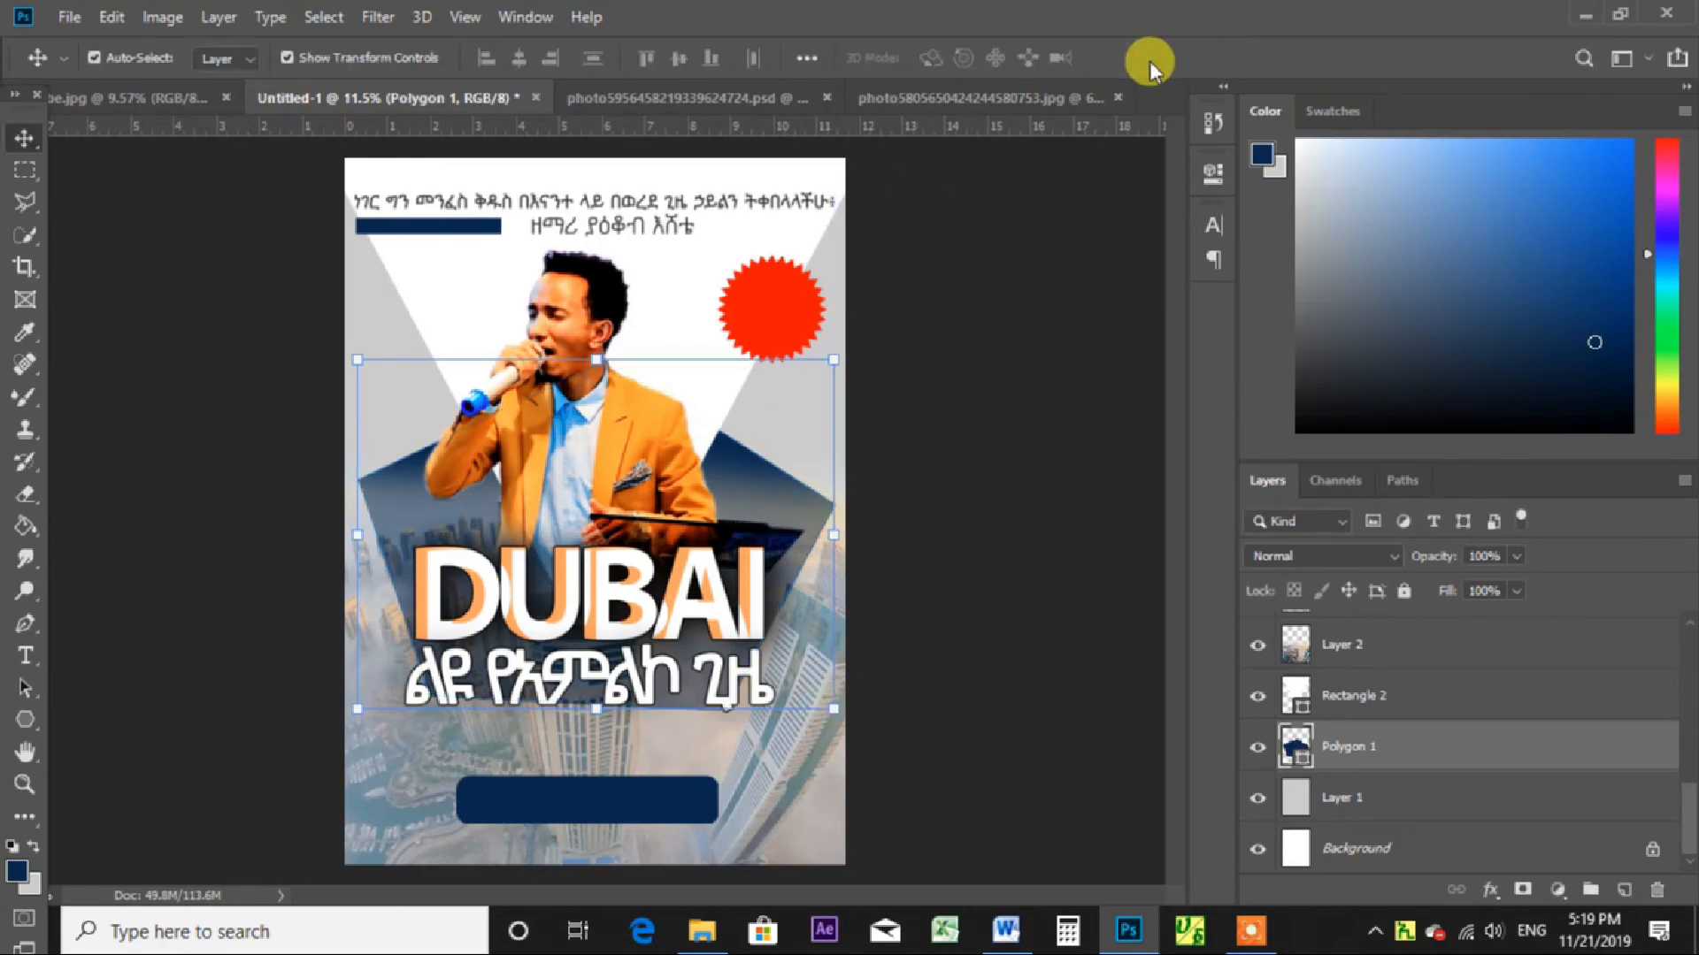
{"action": "double_click", "coordinate": [1293, 745]}
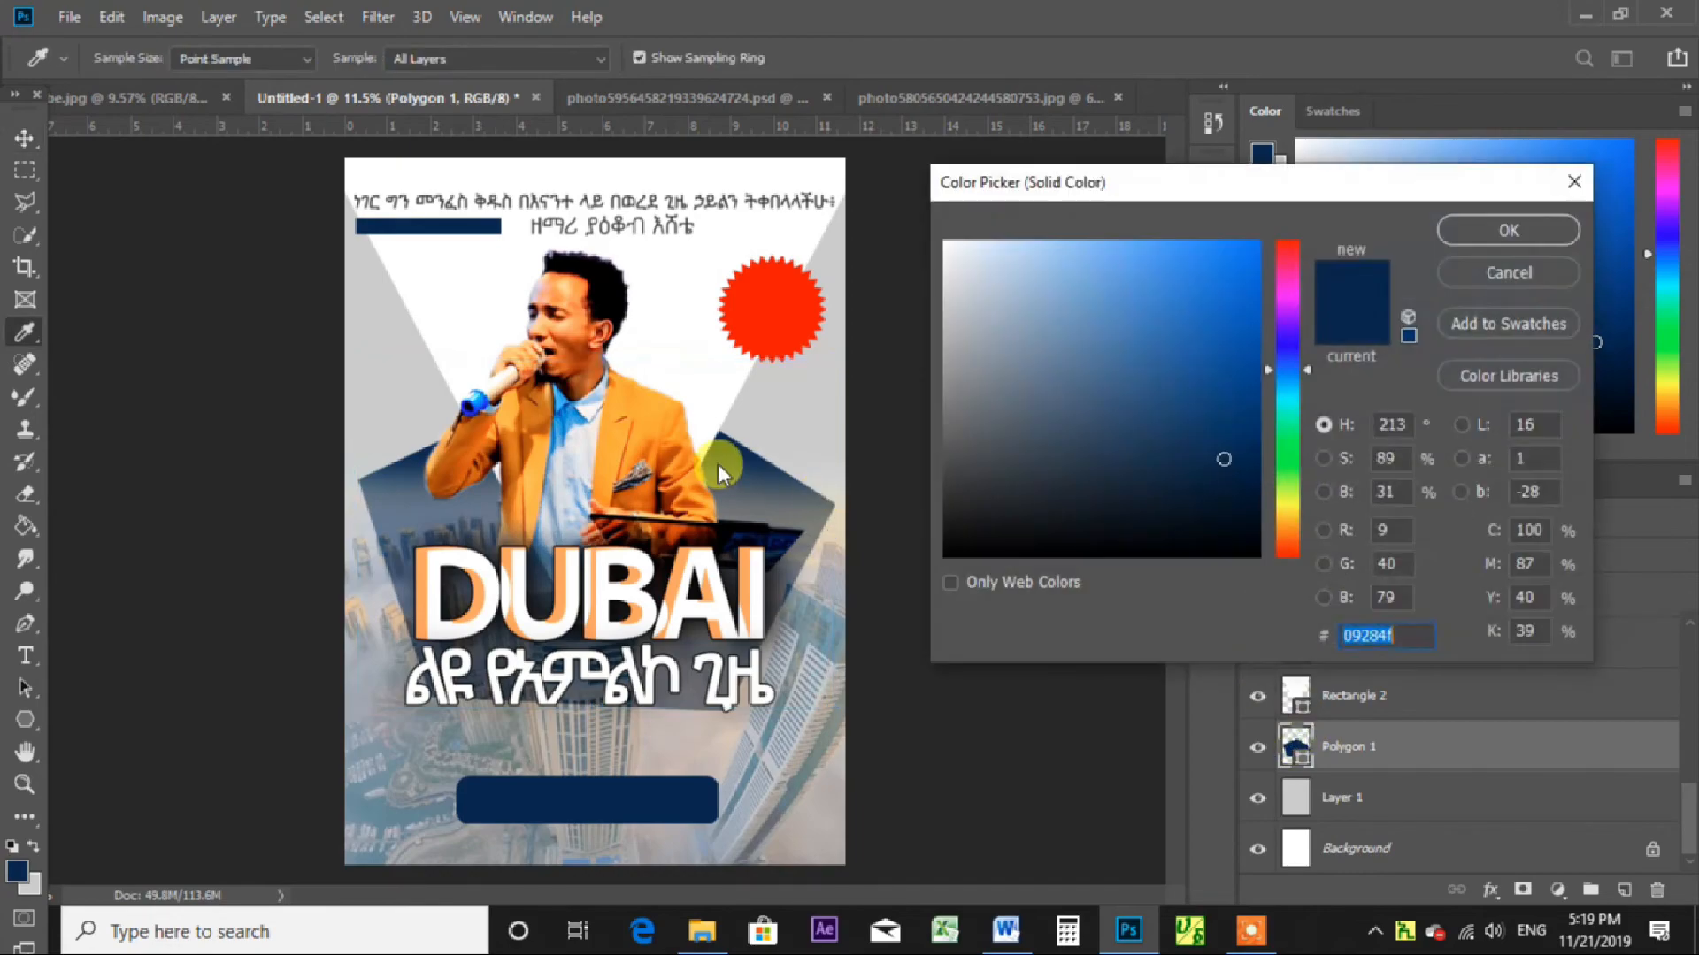
{"action": "left_click", "coordinate": [658, 395]}
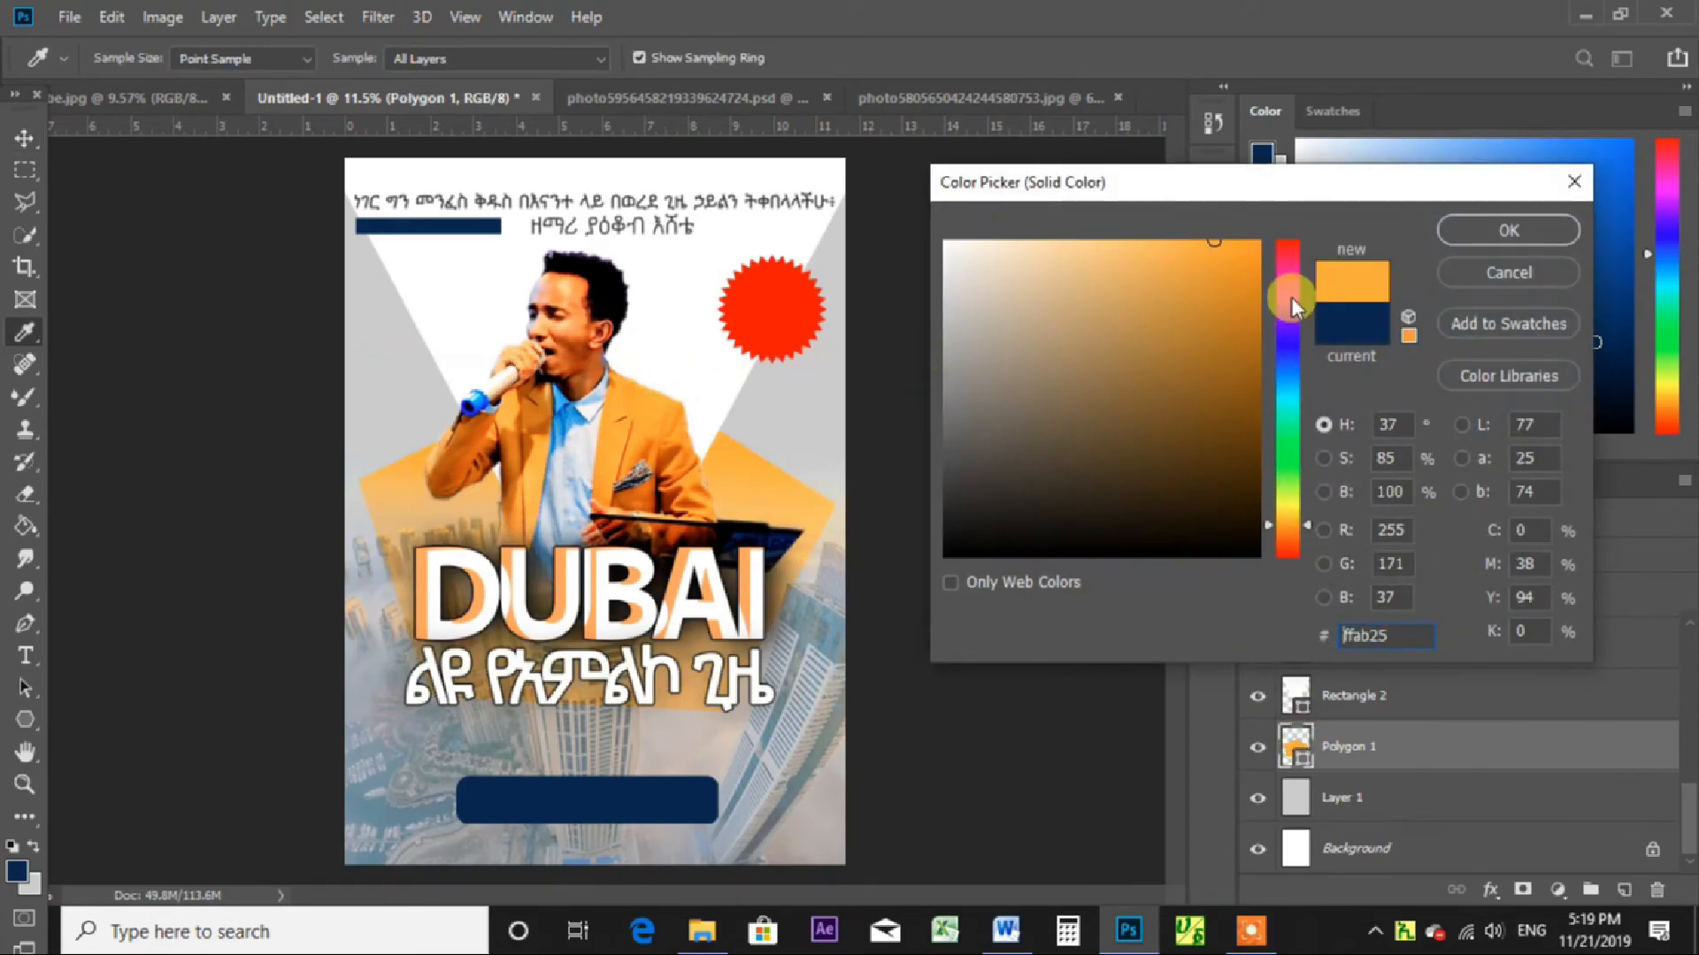
{"action": "left_click", "coordinate": [1506, 232]}
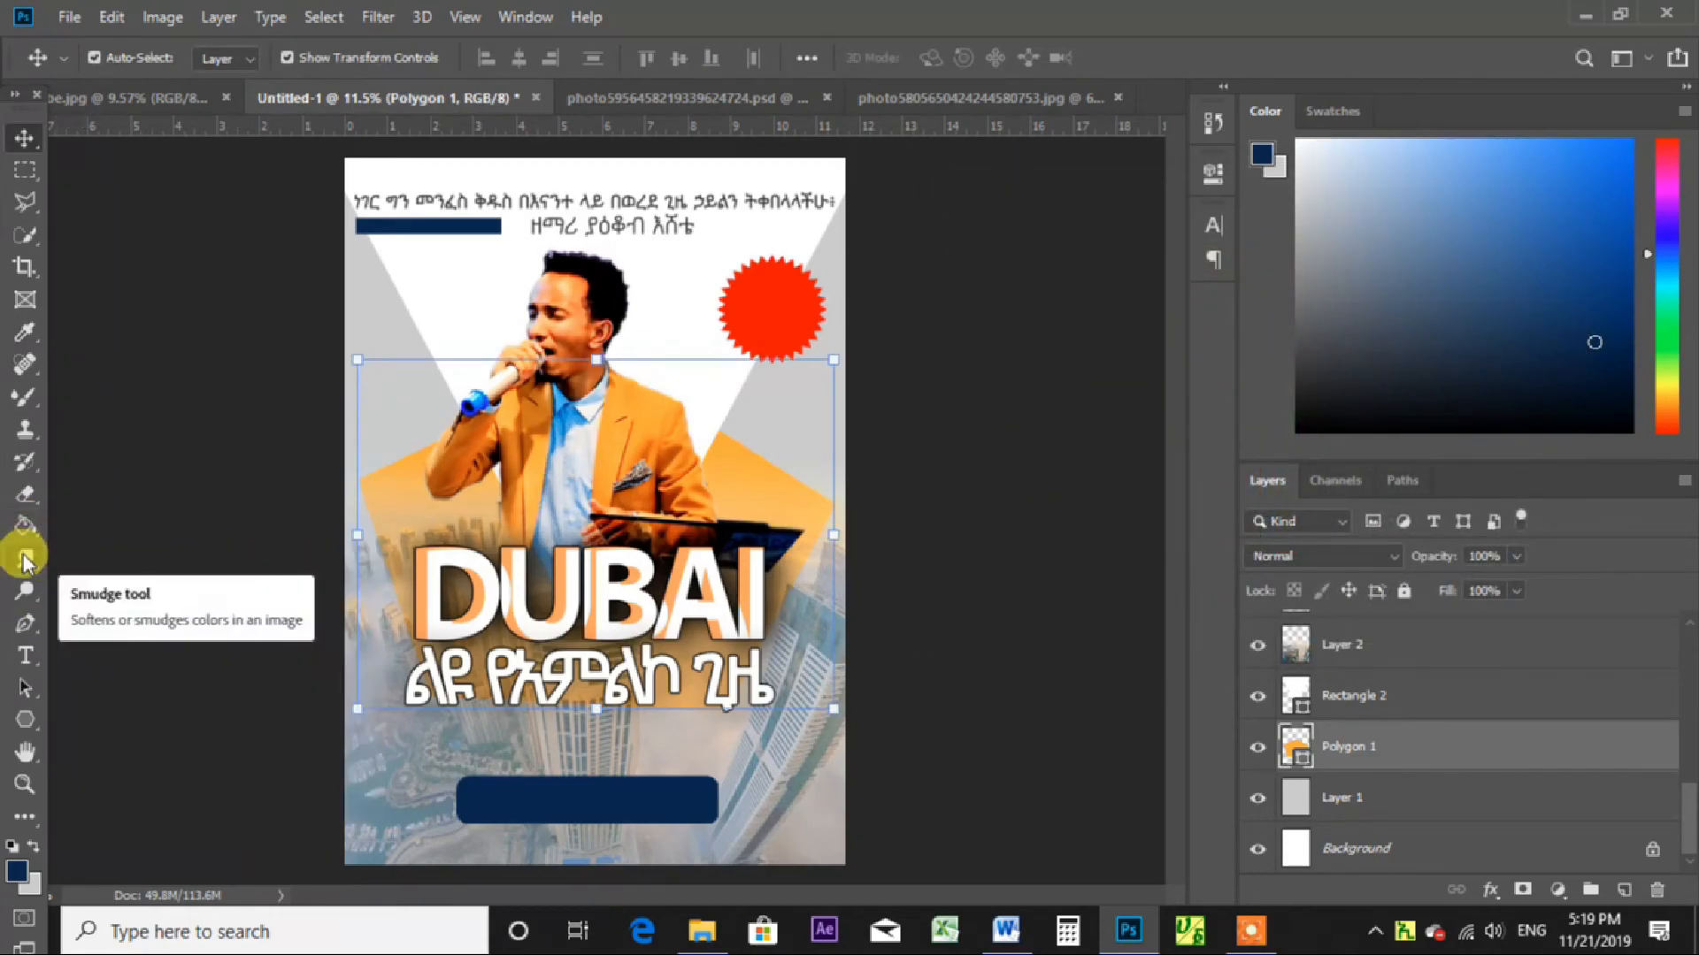
Rasterize the orange pentagon and fade out its lower edge behind the title text with a soft 1100 px eraser, then deselect the layer.
{"action": "left_click", "coordinate": [25, 493]}
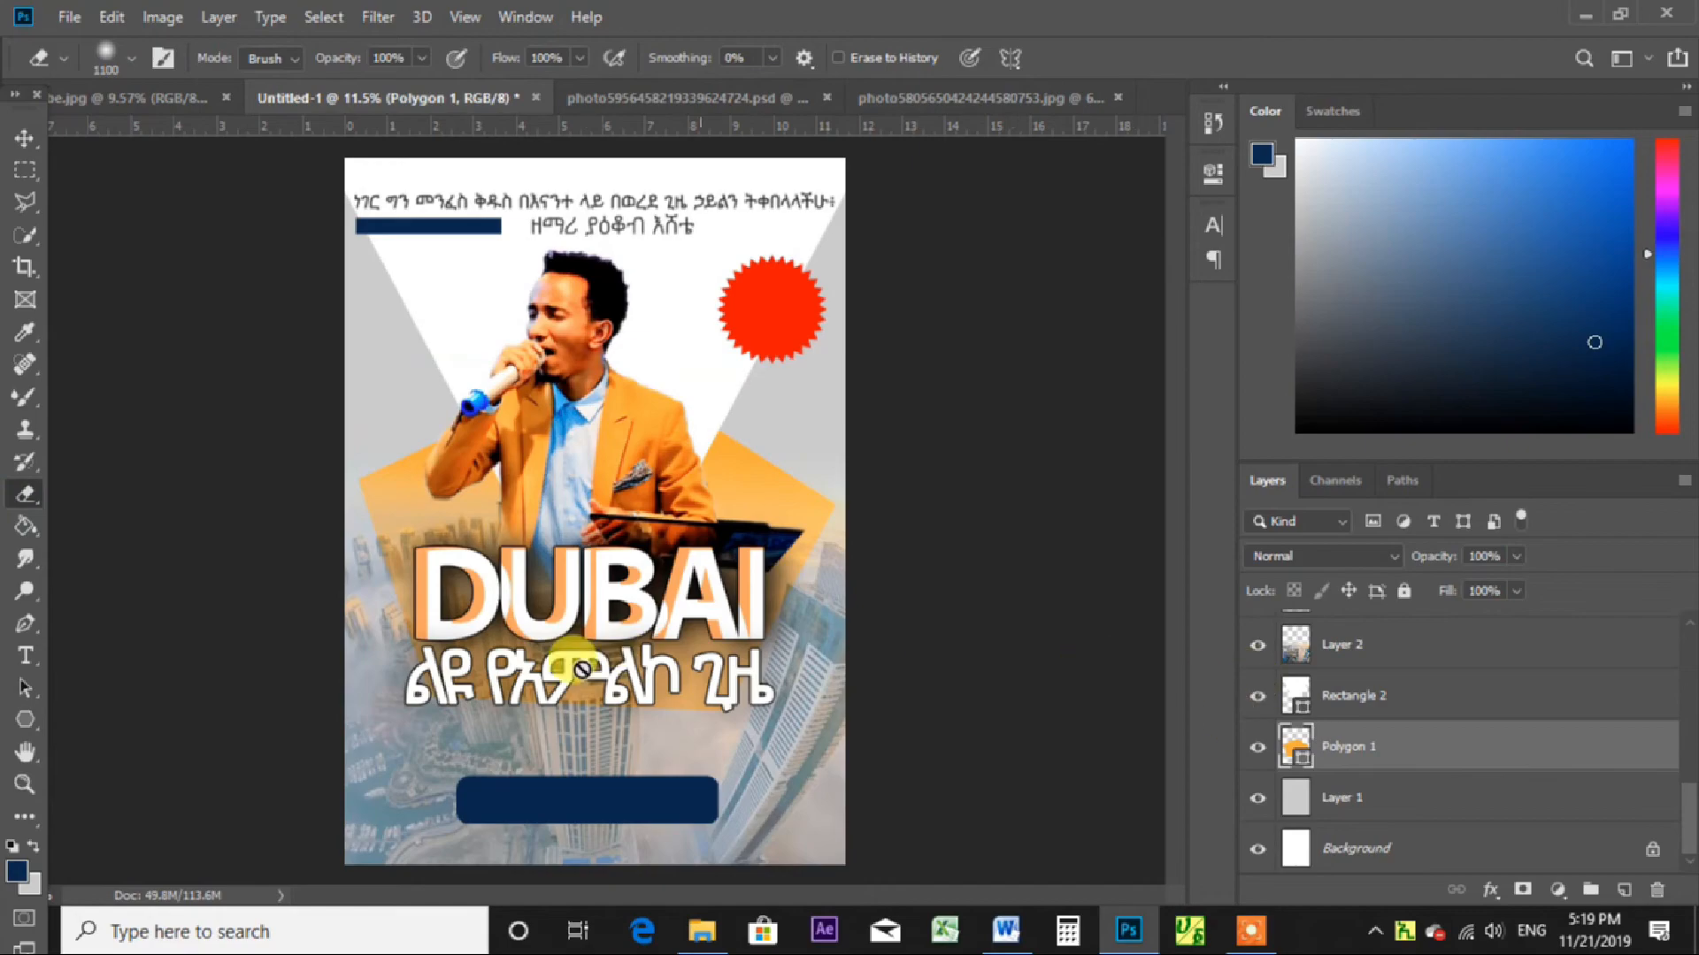
{"action": "left_click", "coordinate": [380, 623]}
{"action": "left_click", "coordinate": [735, 365]}
{"action": "mouse_move", "coordinate": [447, 622]}
{"action": "left_mouse_down"}
{"action": "mouse_move", "coordinate": [437, 679]}
{"action": "mouse_move", "coordinate": [381, 693]}
{"action": "mouse_move", "coordinate": [708, 711]}
{"action": "mouse_move", "coordinate": [457, 725]}
{"action": "mouse_move", "coordinate": [728, 704]}
{"action": "mouse_move", "coordinate": [598, 717]}
{"action": "mouse_move", "coordinate": [391, 694]}
{"action": "mouse_move", "coordinate": [365, 688]}
{"action": "mouse_move", "coordinate": [361, 664]}
{"action": "mouse_move", "coordinate": [363, 684]}
{"action": "mouse_move", "coordinate": [589, 693]}
{"action": "mouse_move", "coordinate": [735, 671]}
{"action": "mouse_move", "coordinate": [680, 713]}
{"action": "mouse_move", "coordinate": [709, 702]}
{"action": "mouse_move", "coordinate": [643, 701]}
{"action": "mouse_move", "coordinate": [695, 682]}
{"action": "mouse_move", "coordinate": [537, 693]}
{"action": "left_mouse_up"}
{"action": "left_click", "coordinate": [11, 142]}
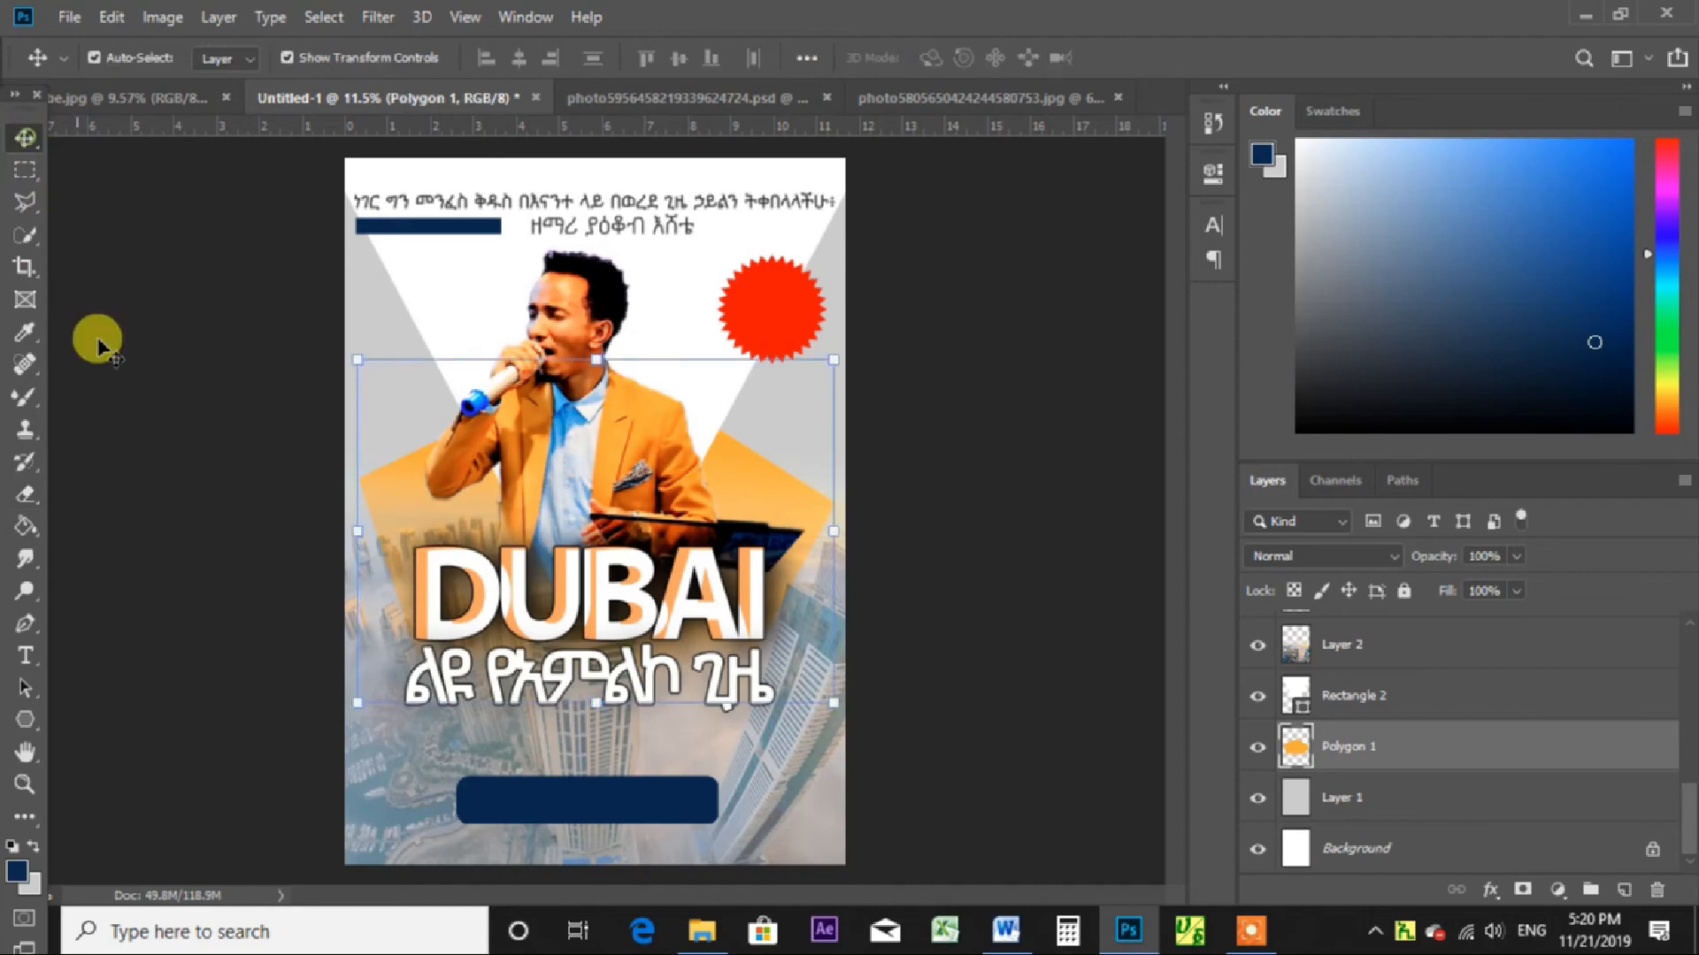
{"action": "left_click", "coordinate": [132, 460]}
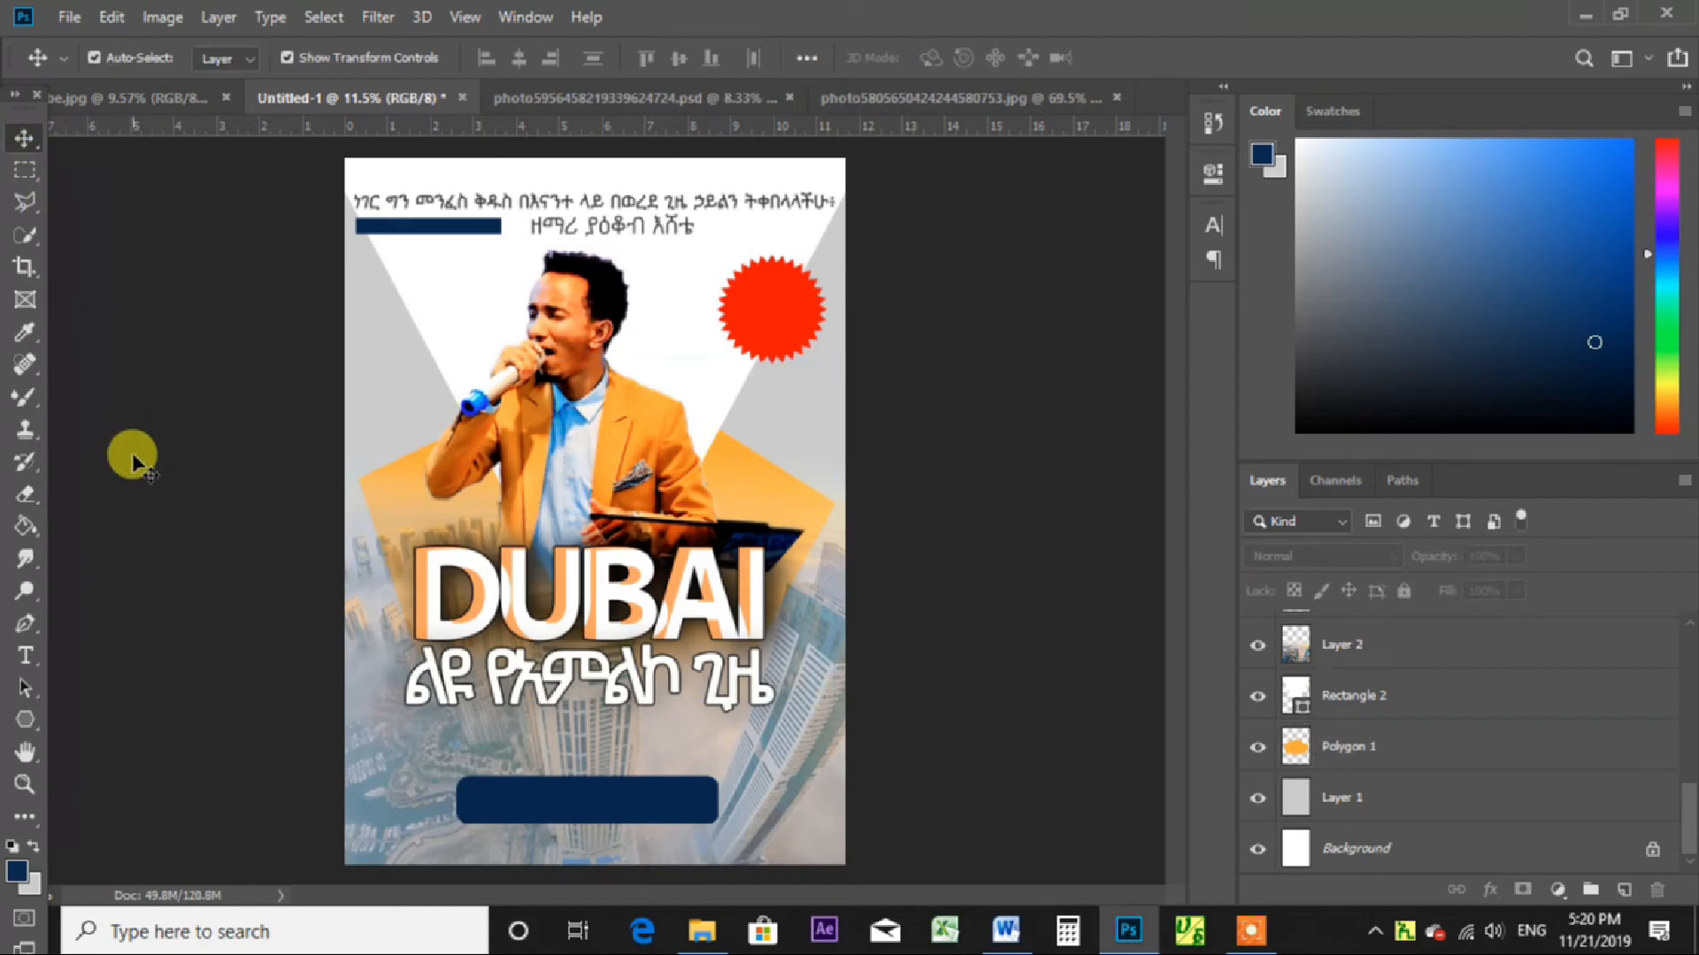
Compare the new poster with the reference PSD, then deselect the red badge and remove the horizontal guide in the reference.
{"action": "left_click", "coordinate": [577, 98]}
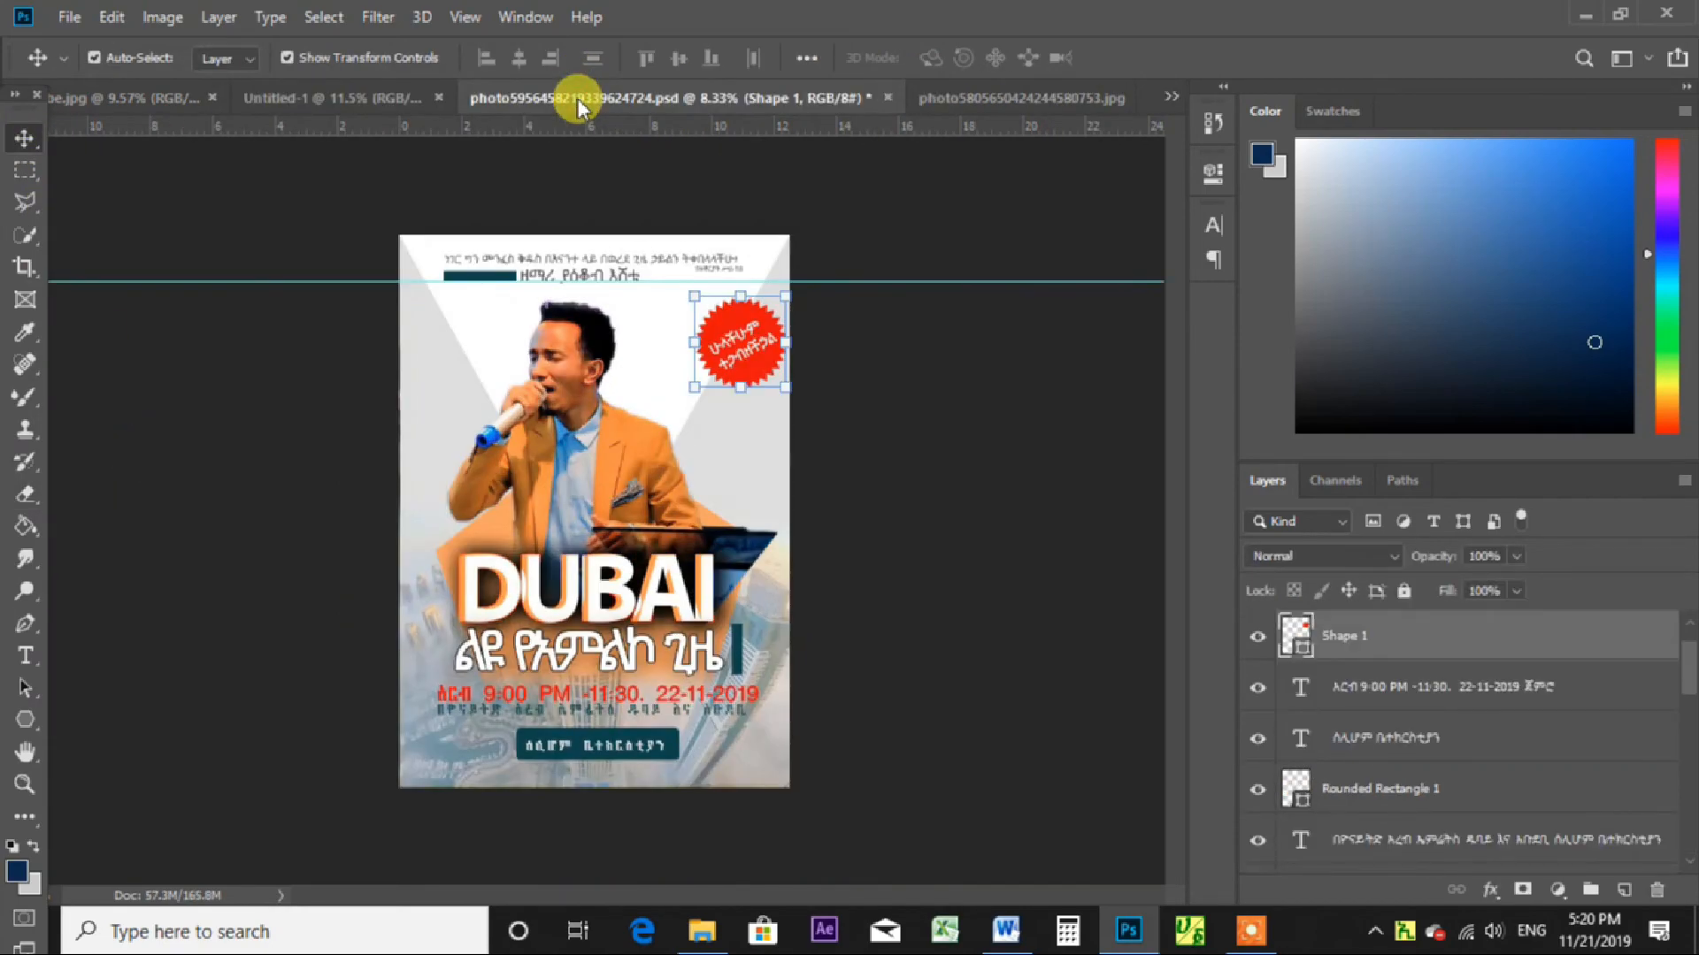
{"action": "left_click", "coordinate": [368, 103]}
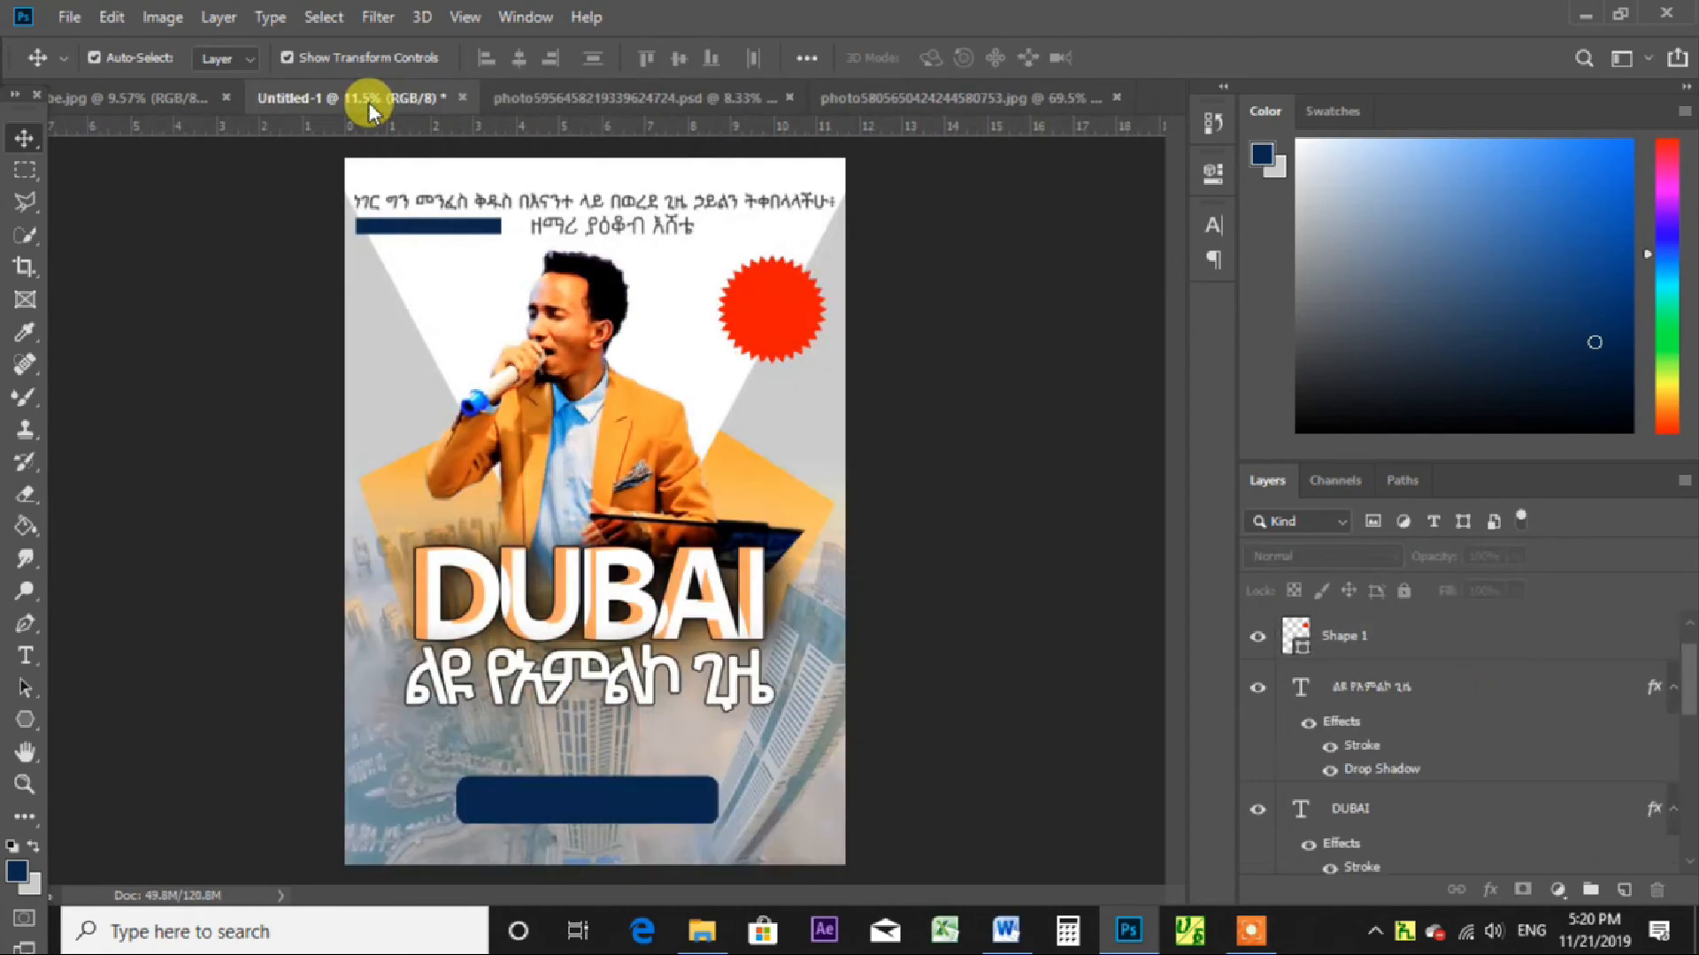
{"action": "left_click", "coordinate": [596, 96]}
{"action": "left_click", "coordinate": [317, 96]}
{"action": "left_click", "coordinate": [577, 97]}
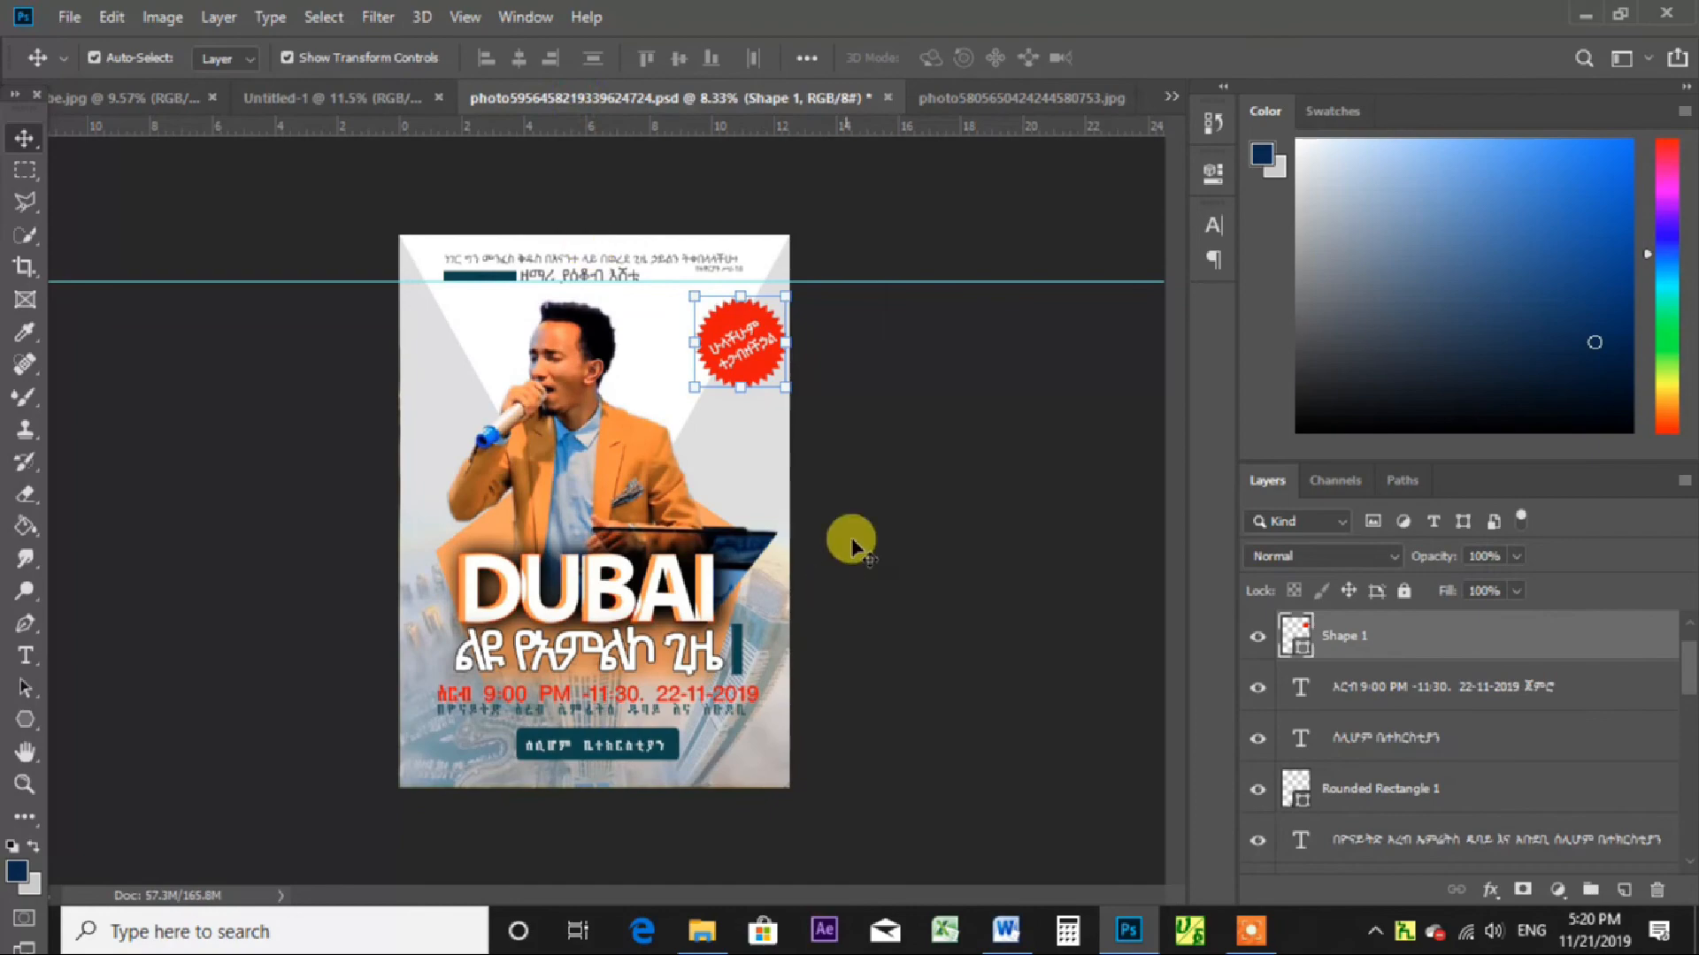
{"action": "left_click", "coordinate": [876, 452]}
{"action": "left_click_drag", "start_coordinate": [1037, 282], "coordinate": [973, 93]}
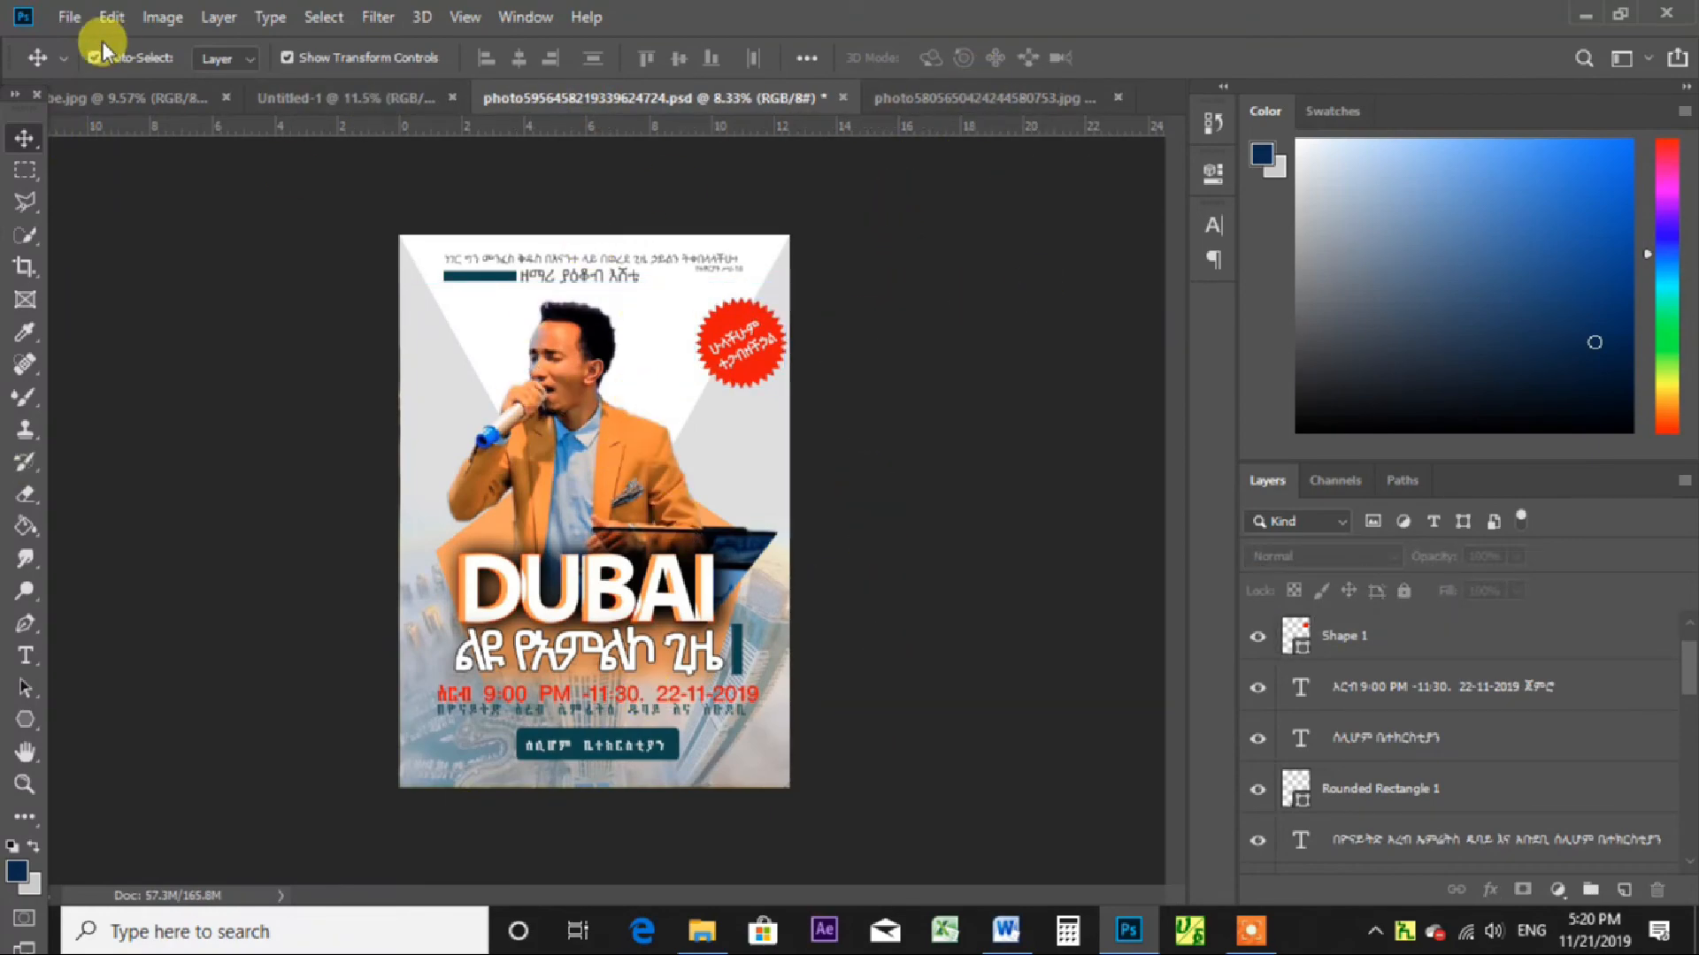
Start saving a copy of the reference poster in the Download folder, with JPEG as the file format.
{"action": "left_click", "coordinate": [69, 17]}
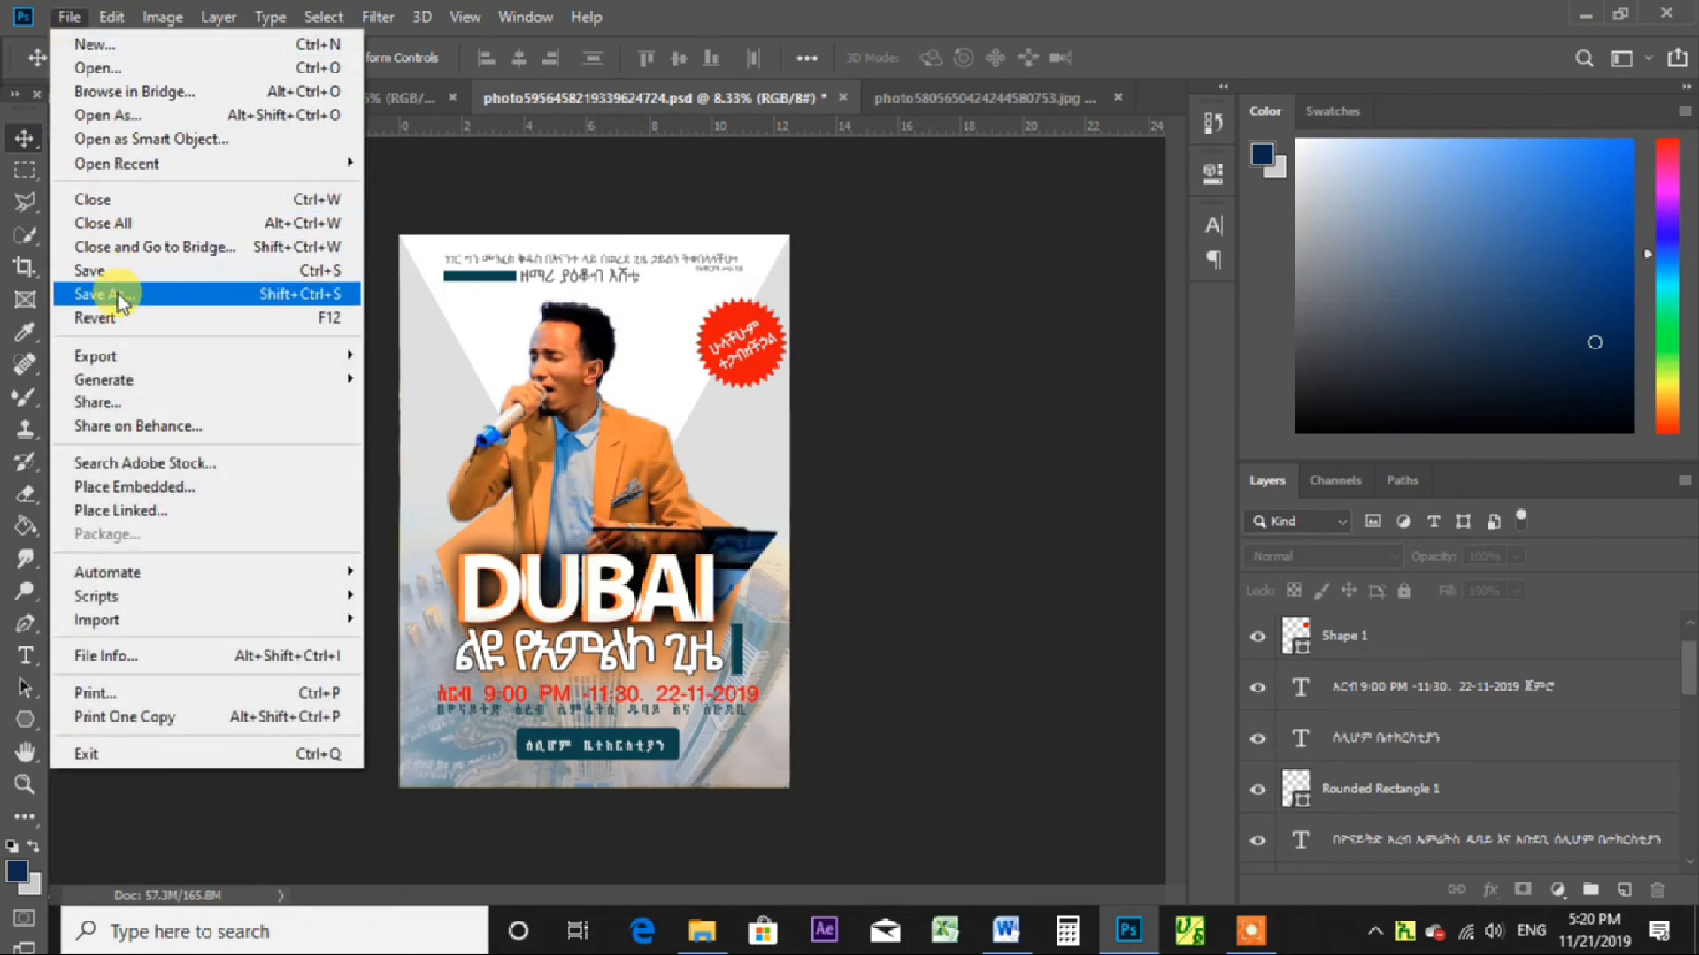
{"action": "left_click", "coordinate": [117, 295]}
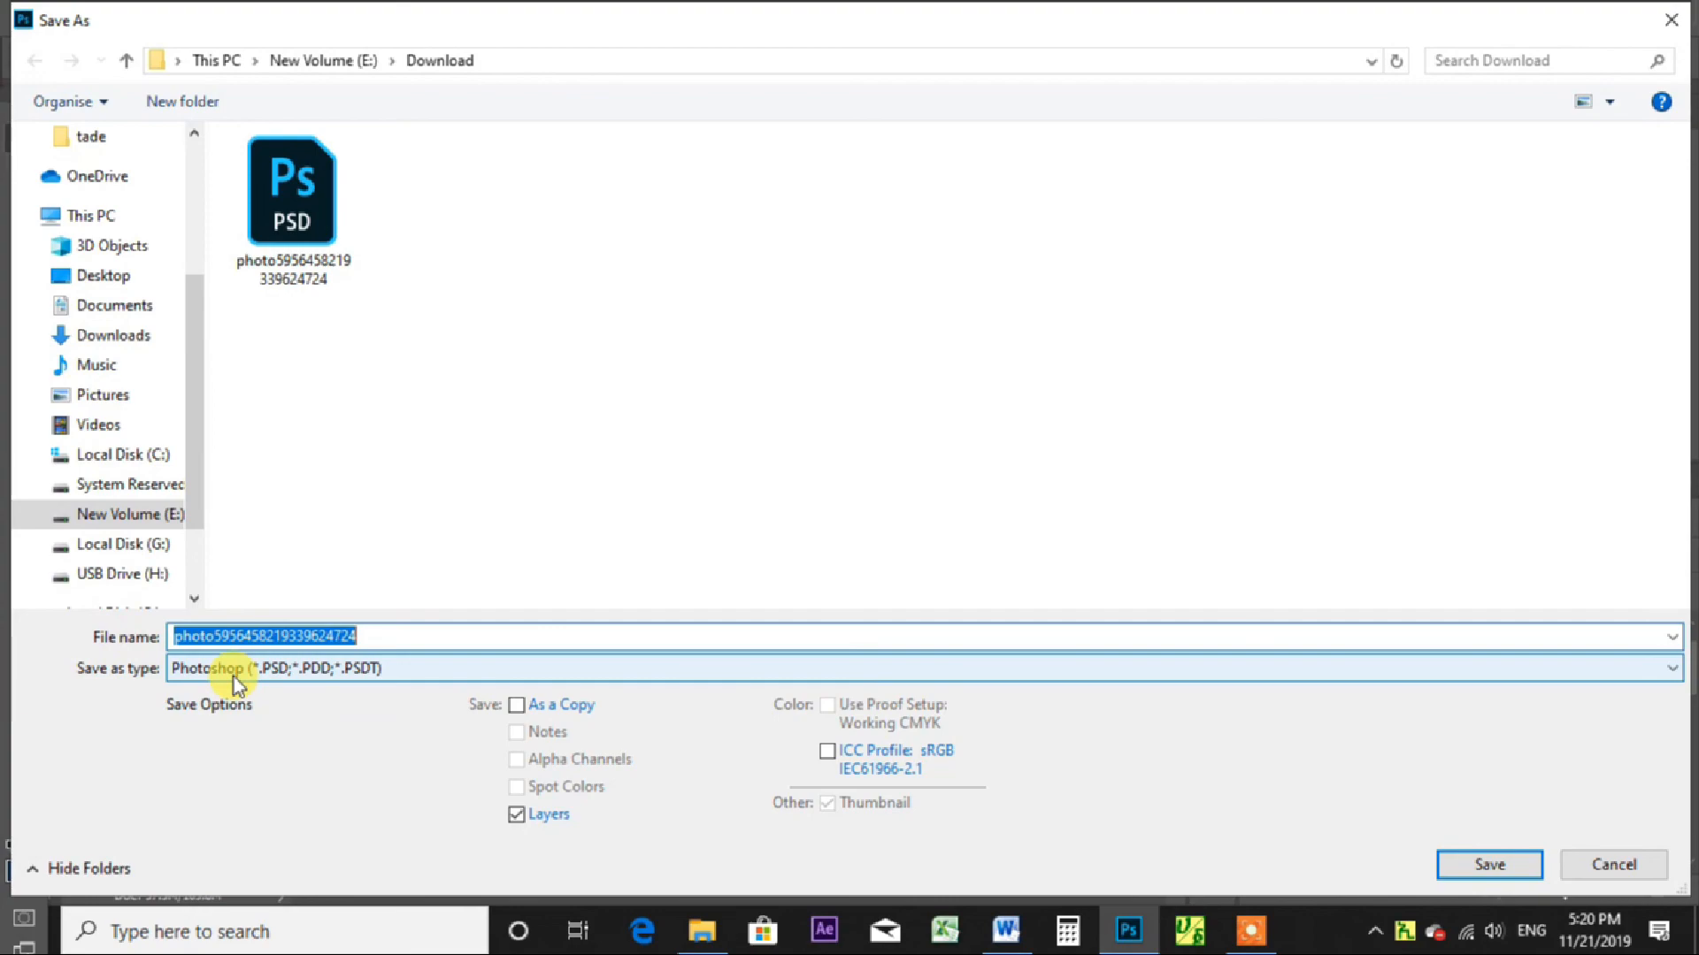
{"action": "left_click", "coordinate": [233, 671]}
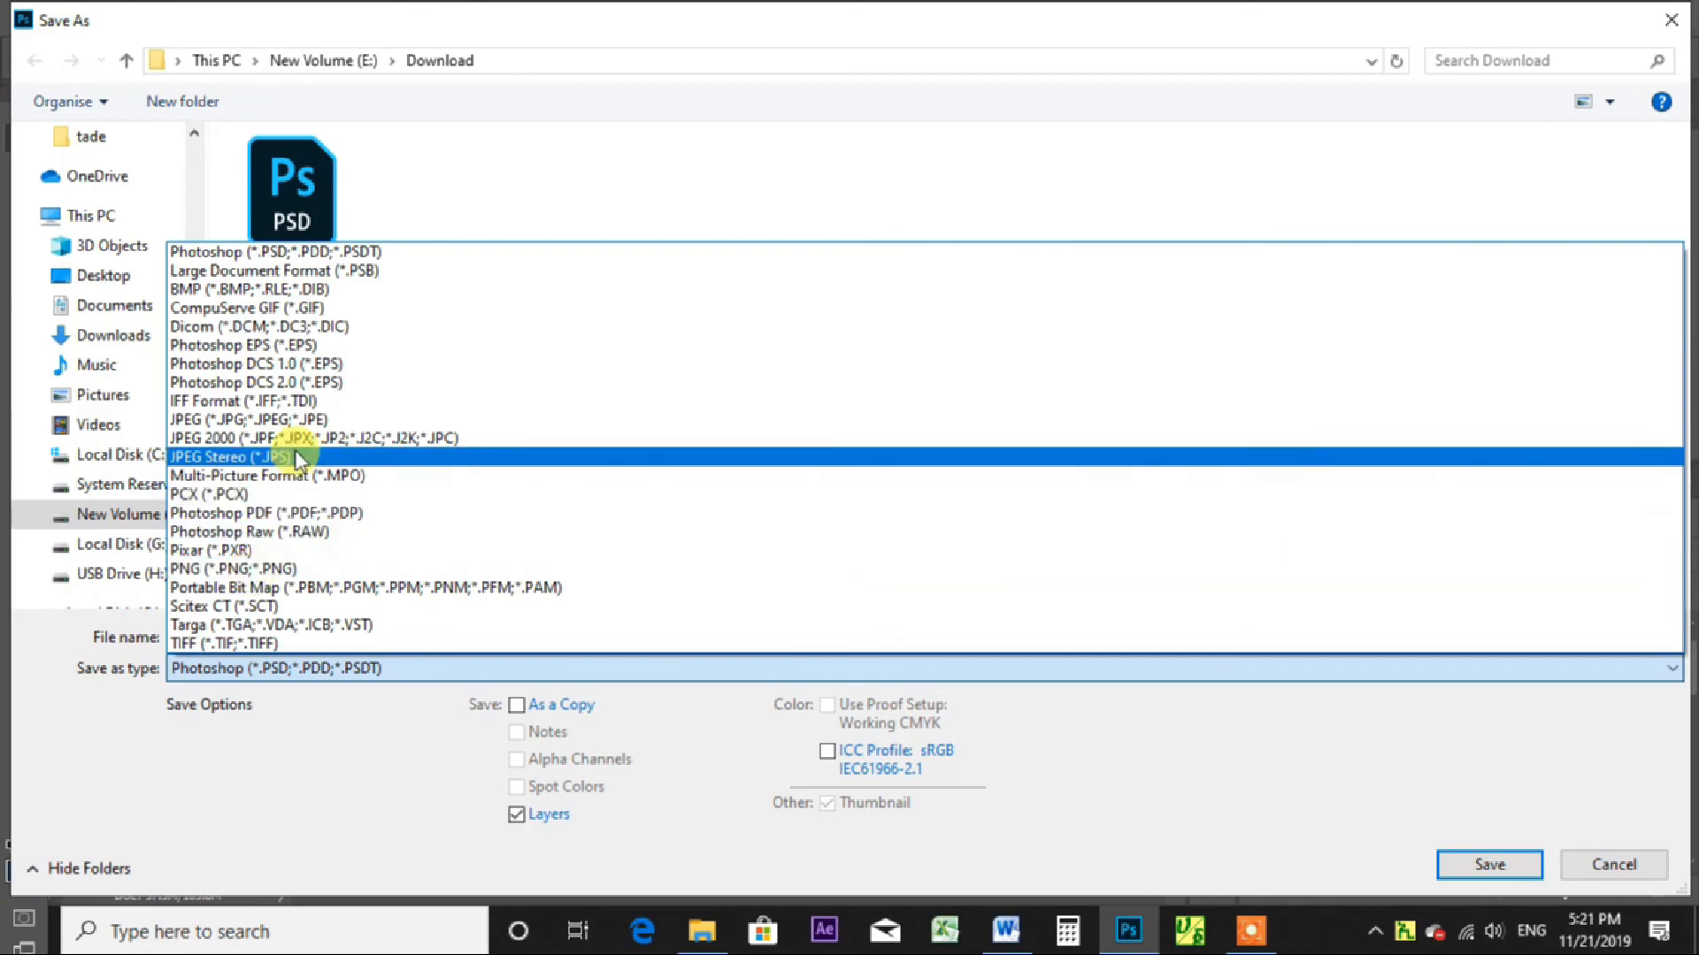
{"action": "left_click", "coordinate": [219, 423]}
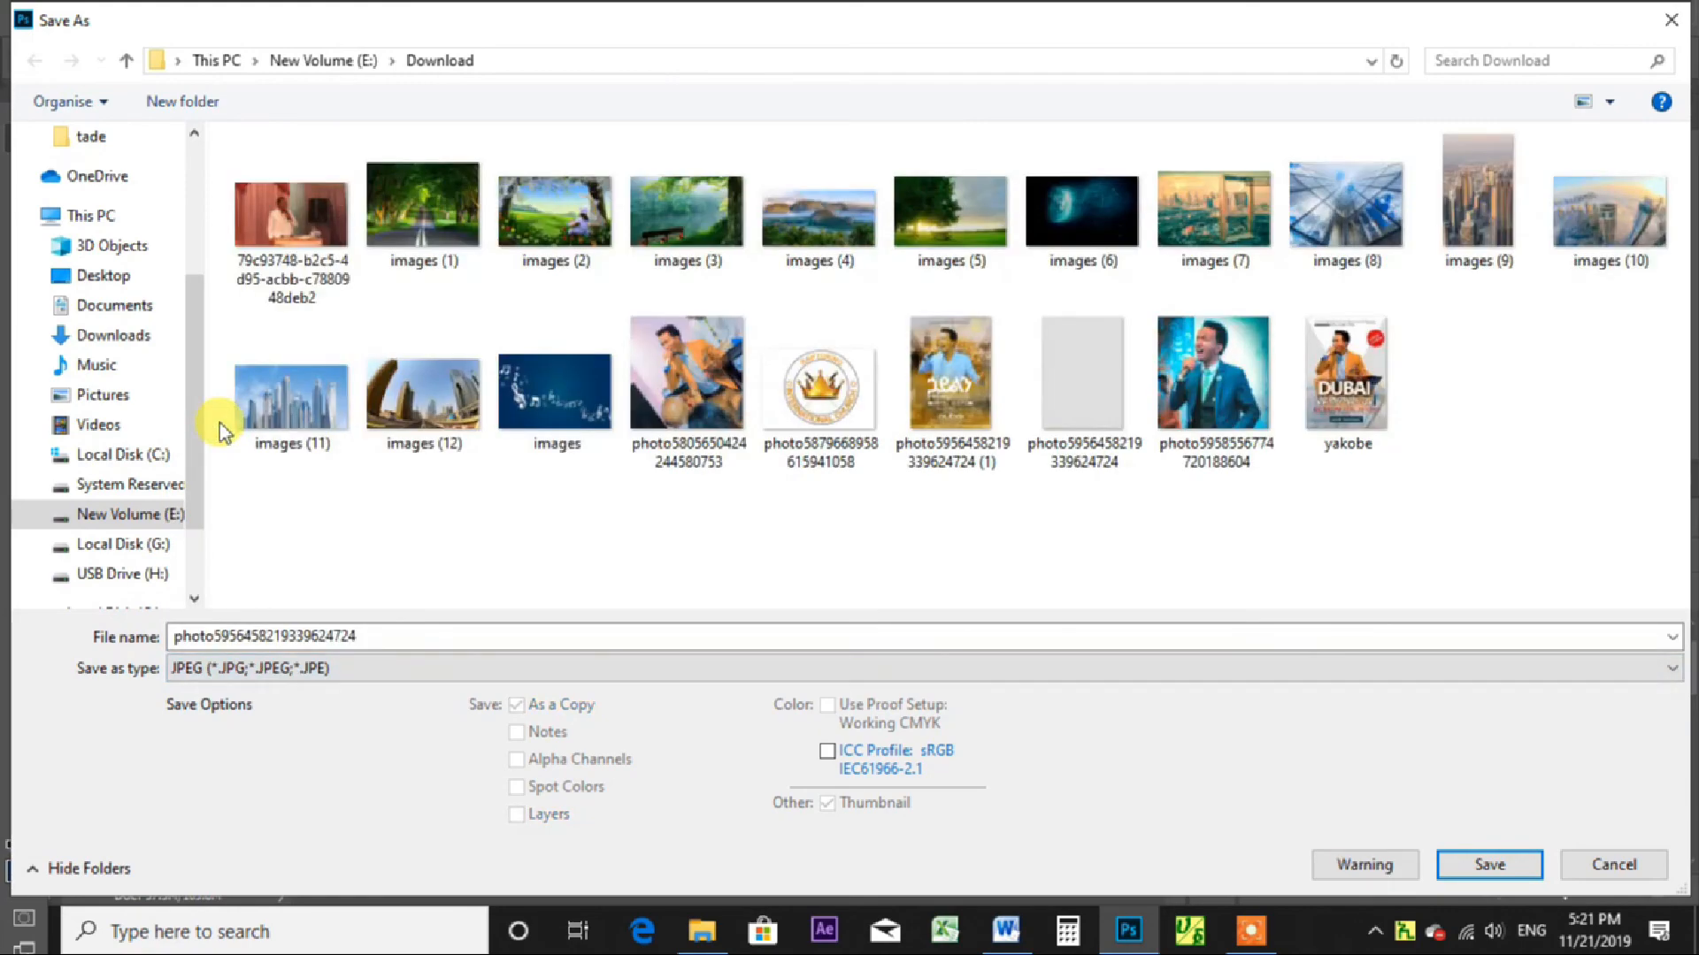
Name the JPEG copy yakobeeee and save it.
{"action": "double_click", "coordinate": [418, 637]}
{"action": "type", "text": "y"}
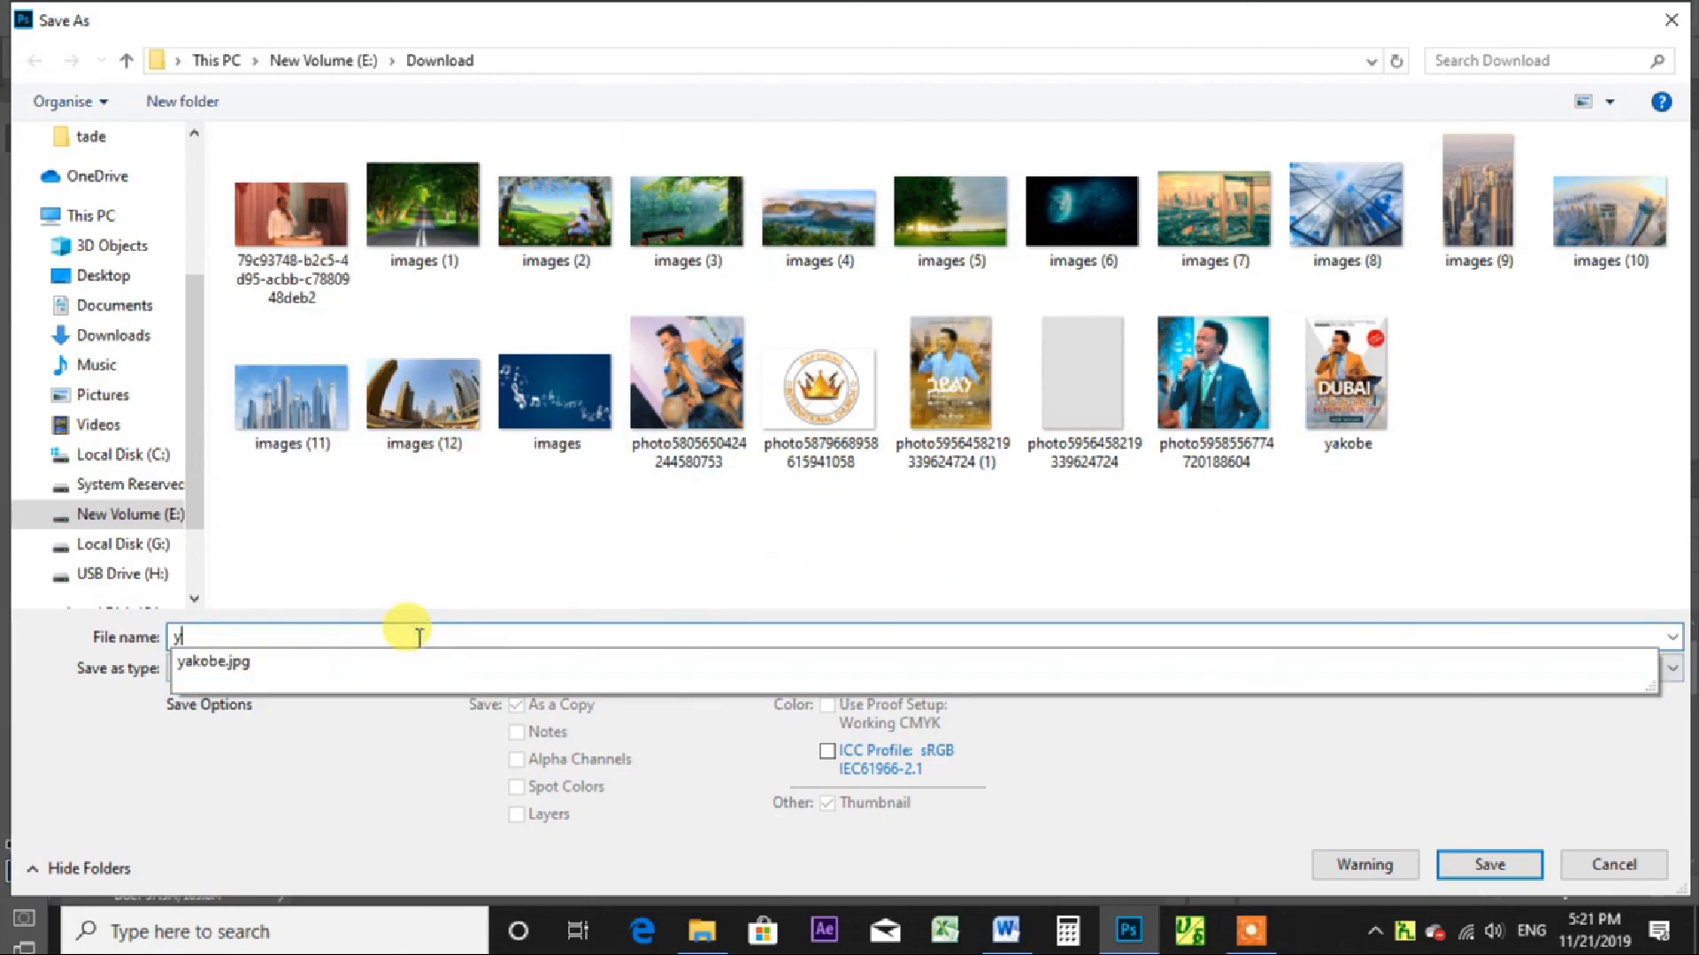
{"action": "type", "text": "ahobe"}
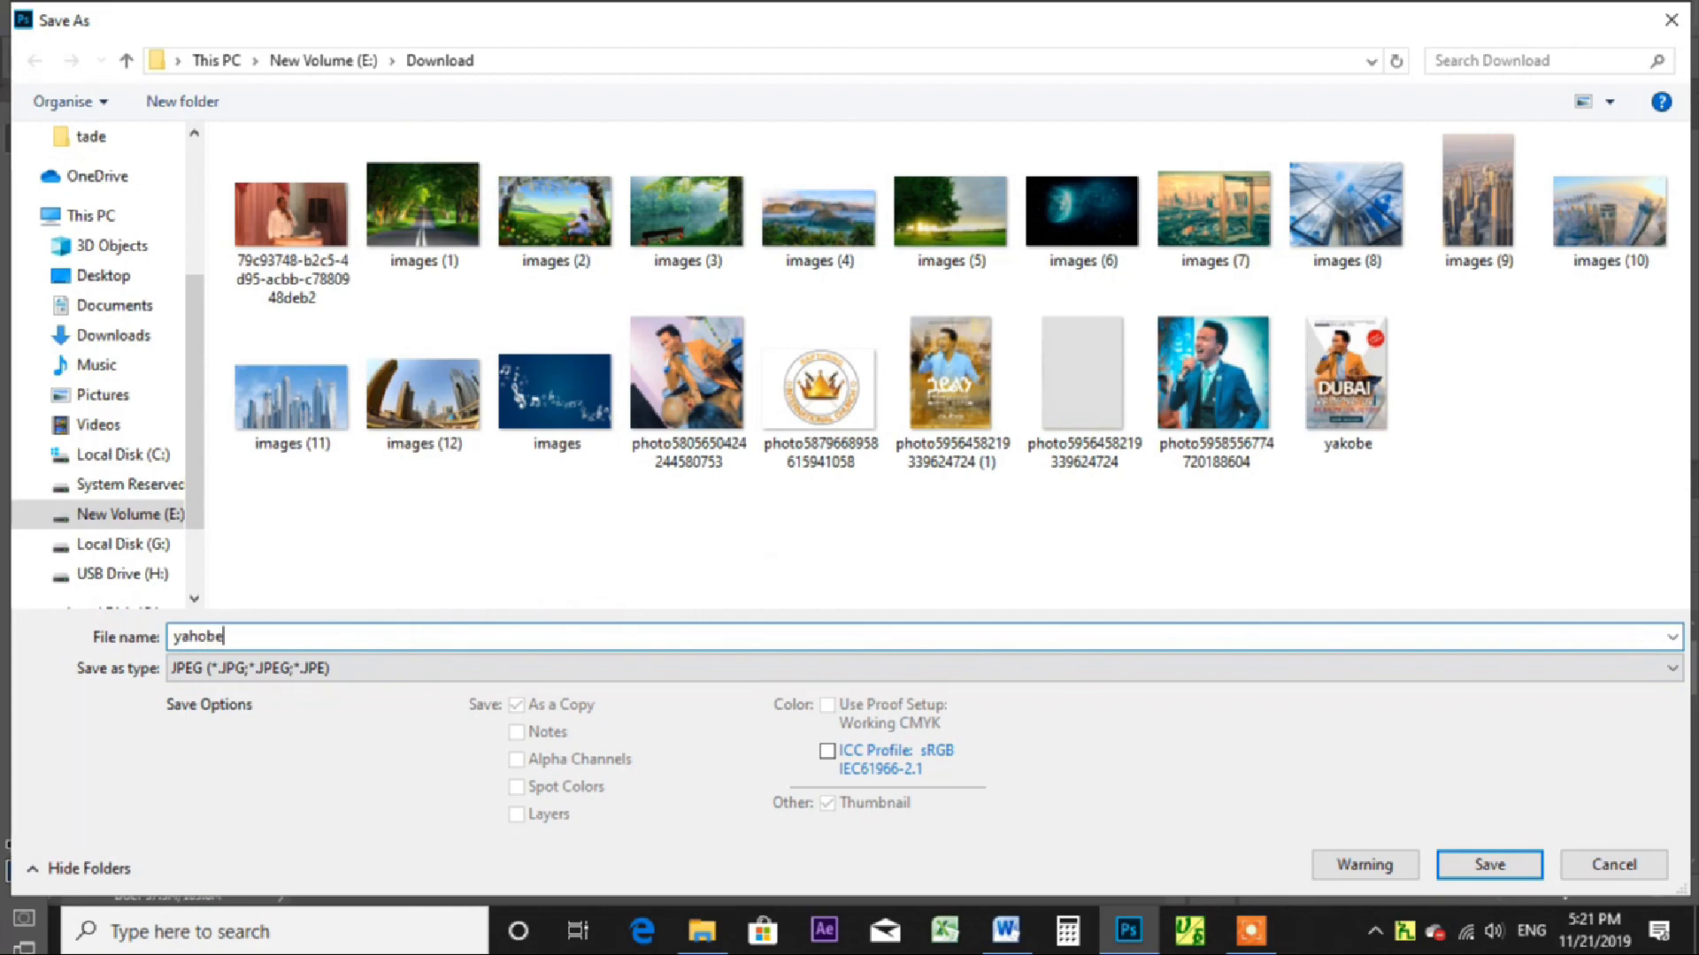
{"action": "key", "text": "BackSpace"}
{"action": "key", "text": "BackSpace"}
{"action": "key", "text": "BackSpace"}
{"action": "key", "text": "BackSpace"}
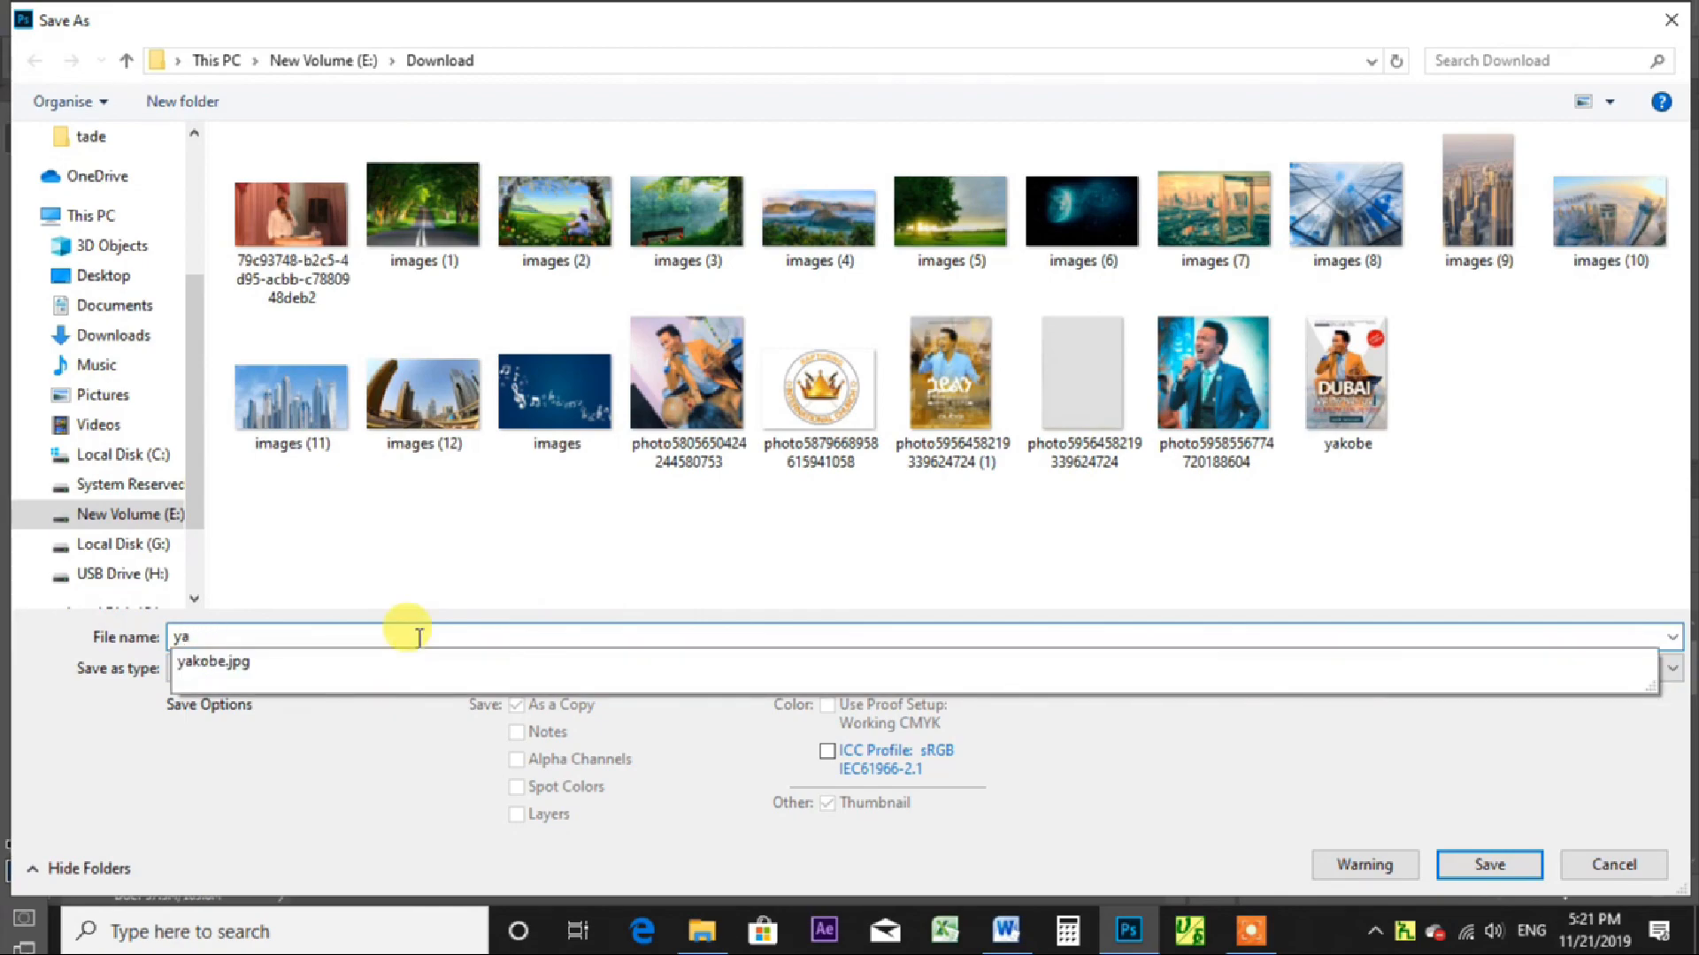
{"action": "type", "text": "kobe"}
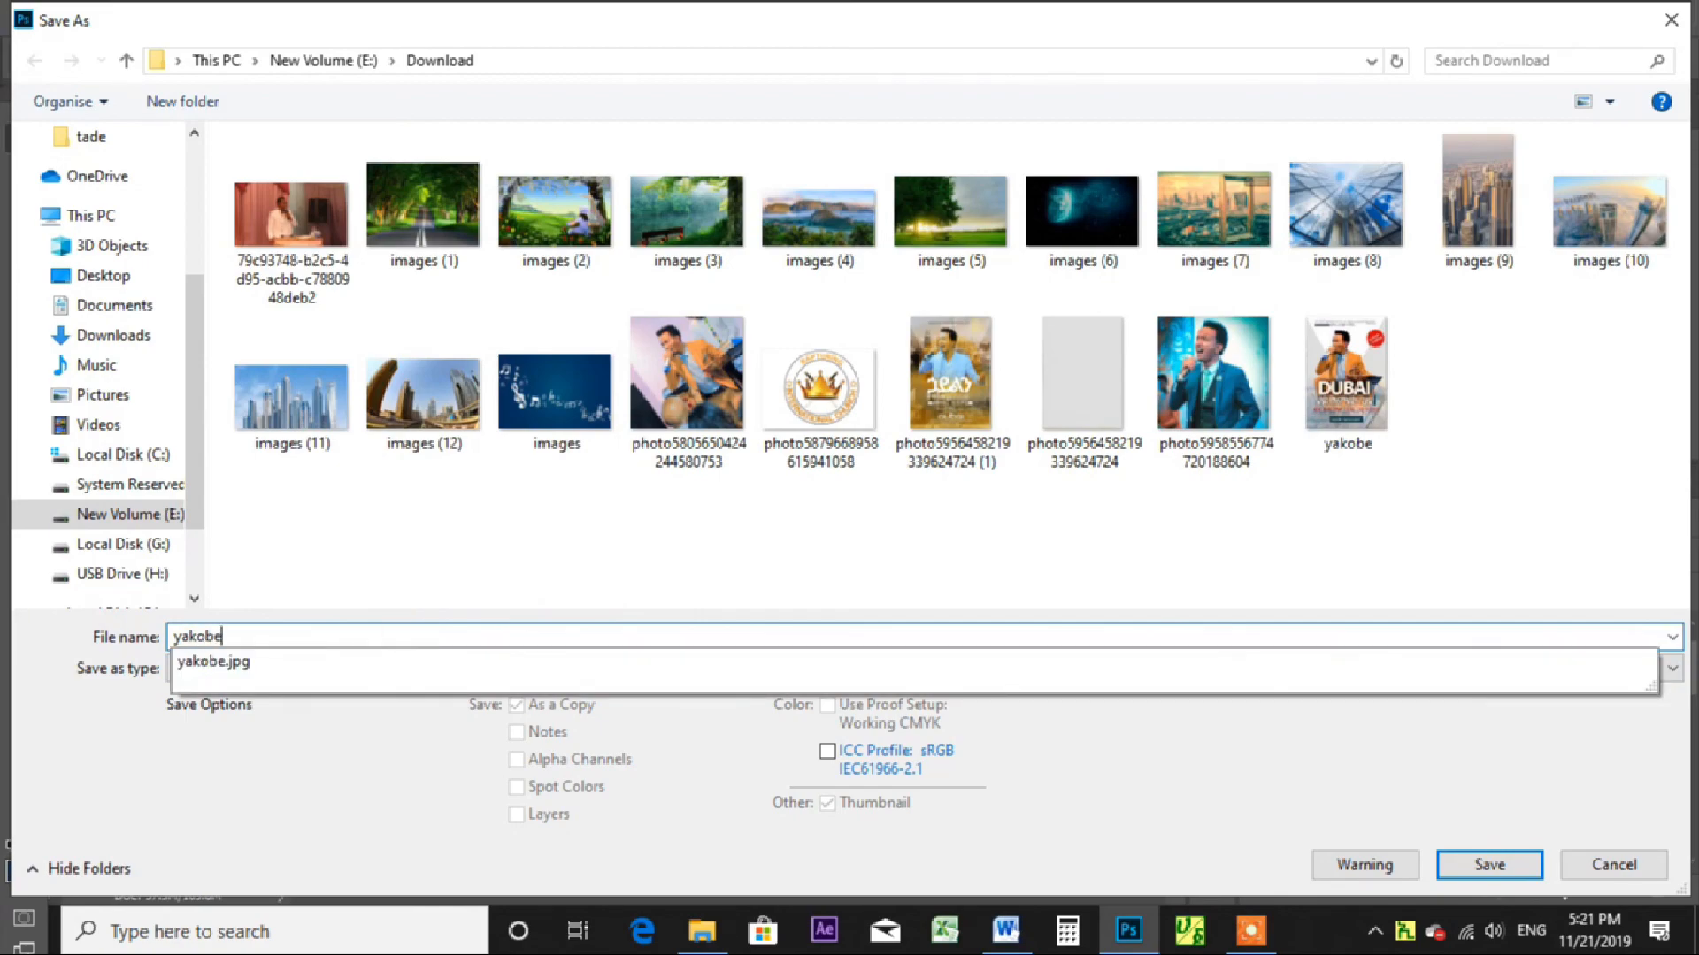
{"action": "type", "text": "eee"}
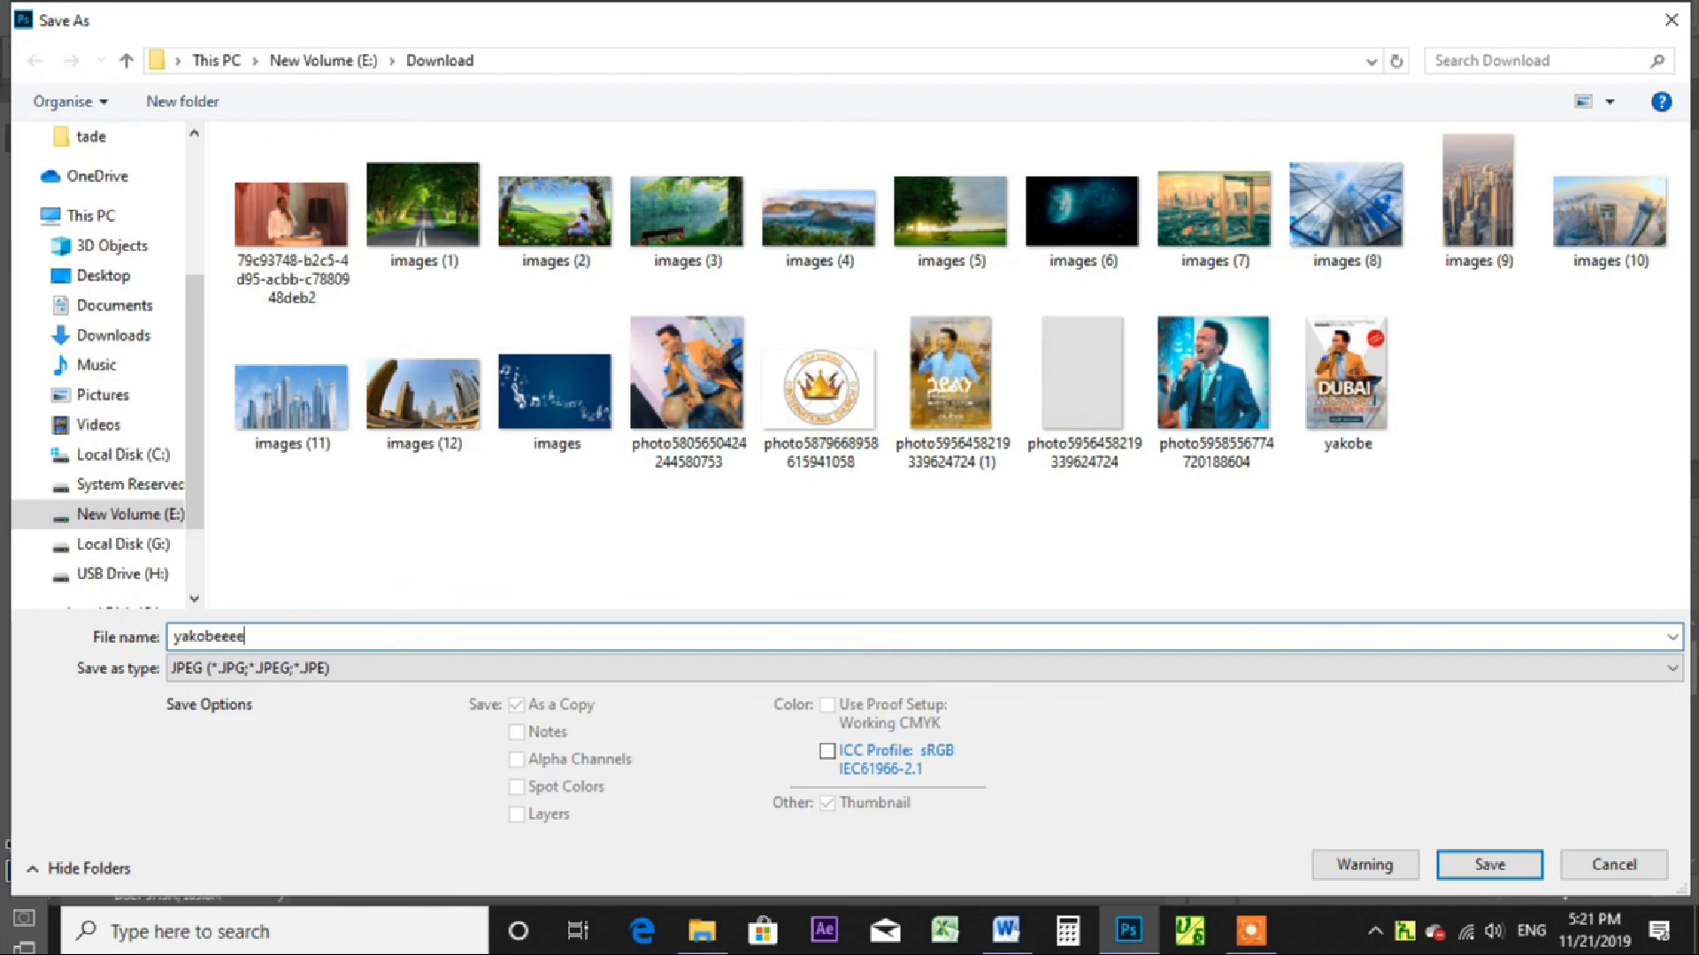
{"action": "key", "text": "Return"}
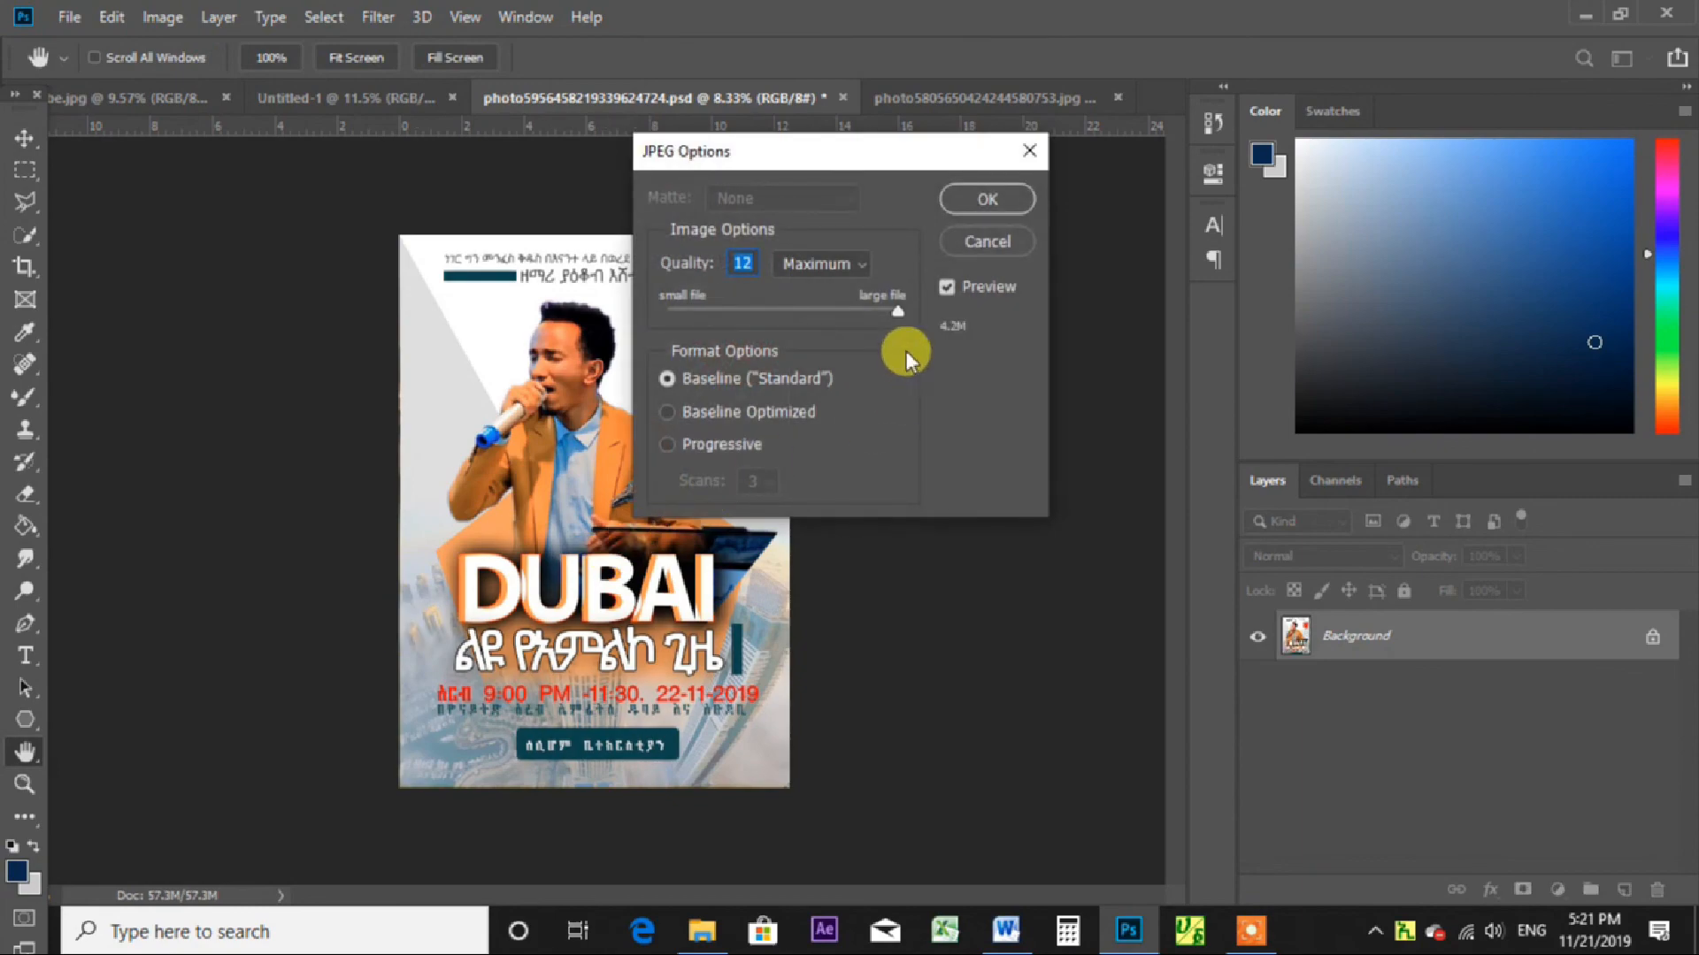
Set the JPEG quality to Maximum, 12, with the Baseline ("Standard") format, and finish the export.
{"action": "left_click", "coordinate": [853, 262]}
{"action": "left_click", "coordinate": [824, 358]}
{"action": "left_click_drag", "start_coordinate": [887, 317], "coordinate": [910, 312]}
{"action": "left_click", "coordinate": [987, 200]}
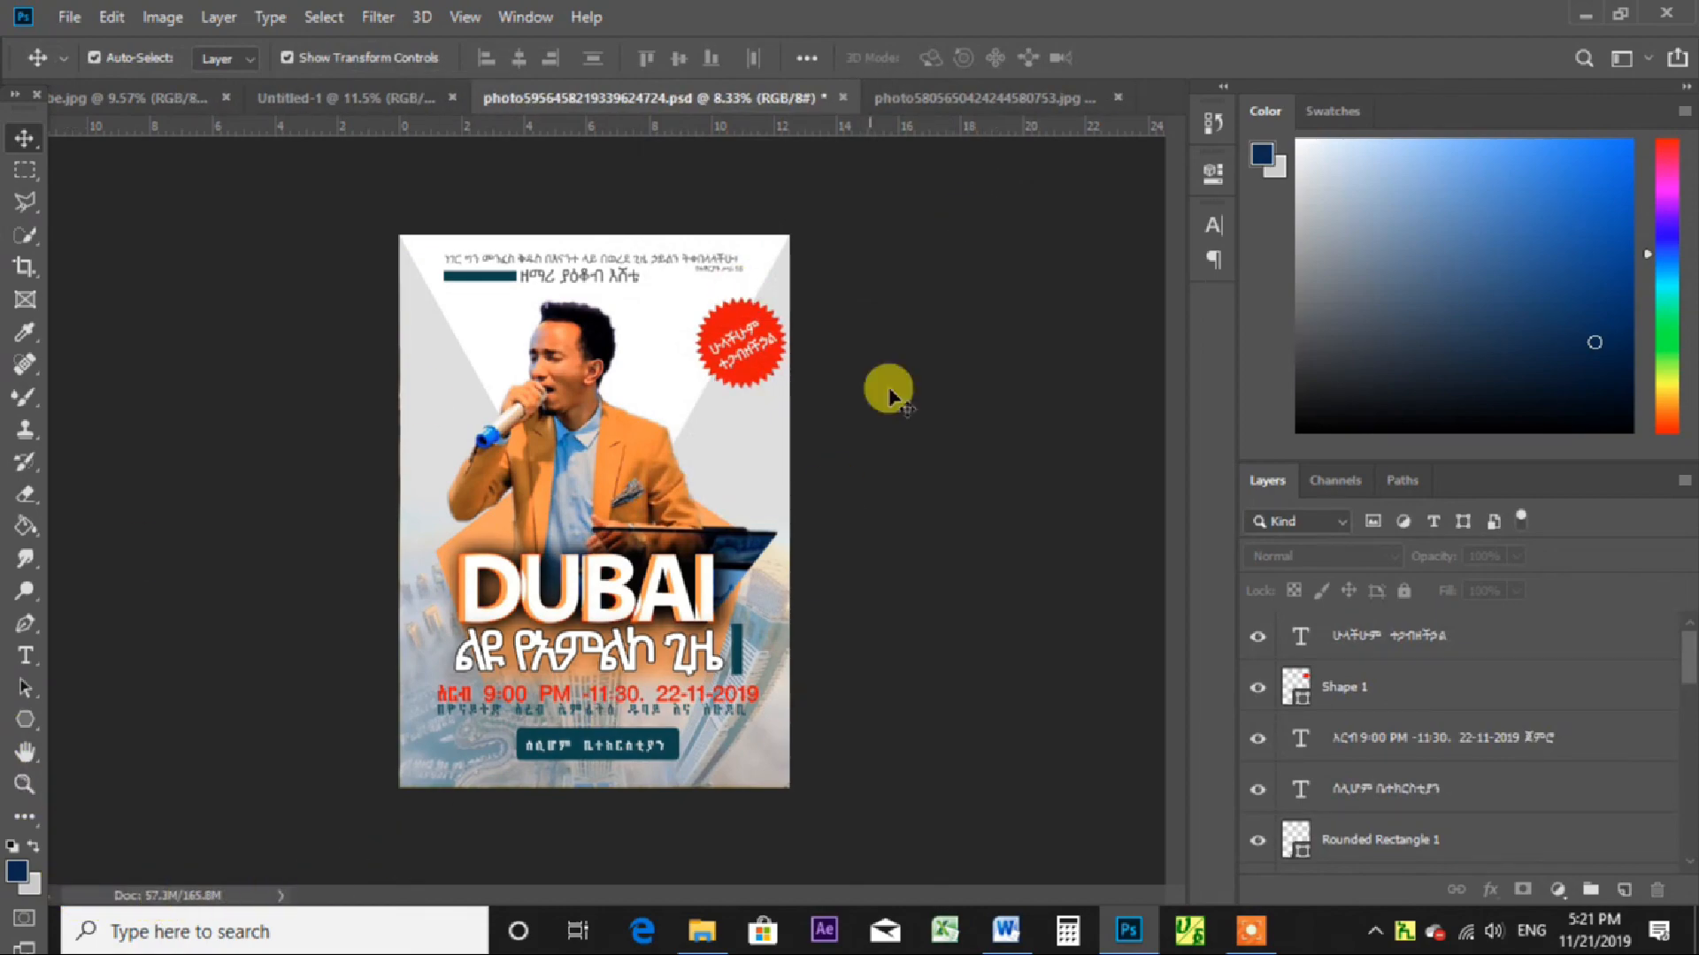
Minimize Photoshop, switch to File Explorer and open the exported yakobeeee image from the recent files.
{"action": "left_click", "coordinate": [1584, 16]}
{"action": "left_click", "coordinate": [702, 929]}
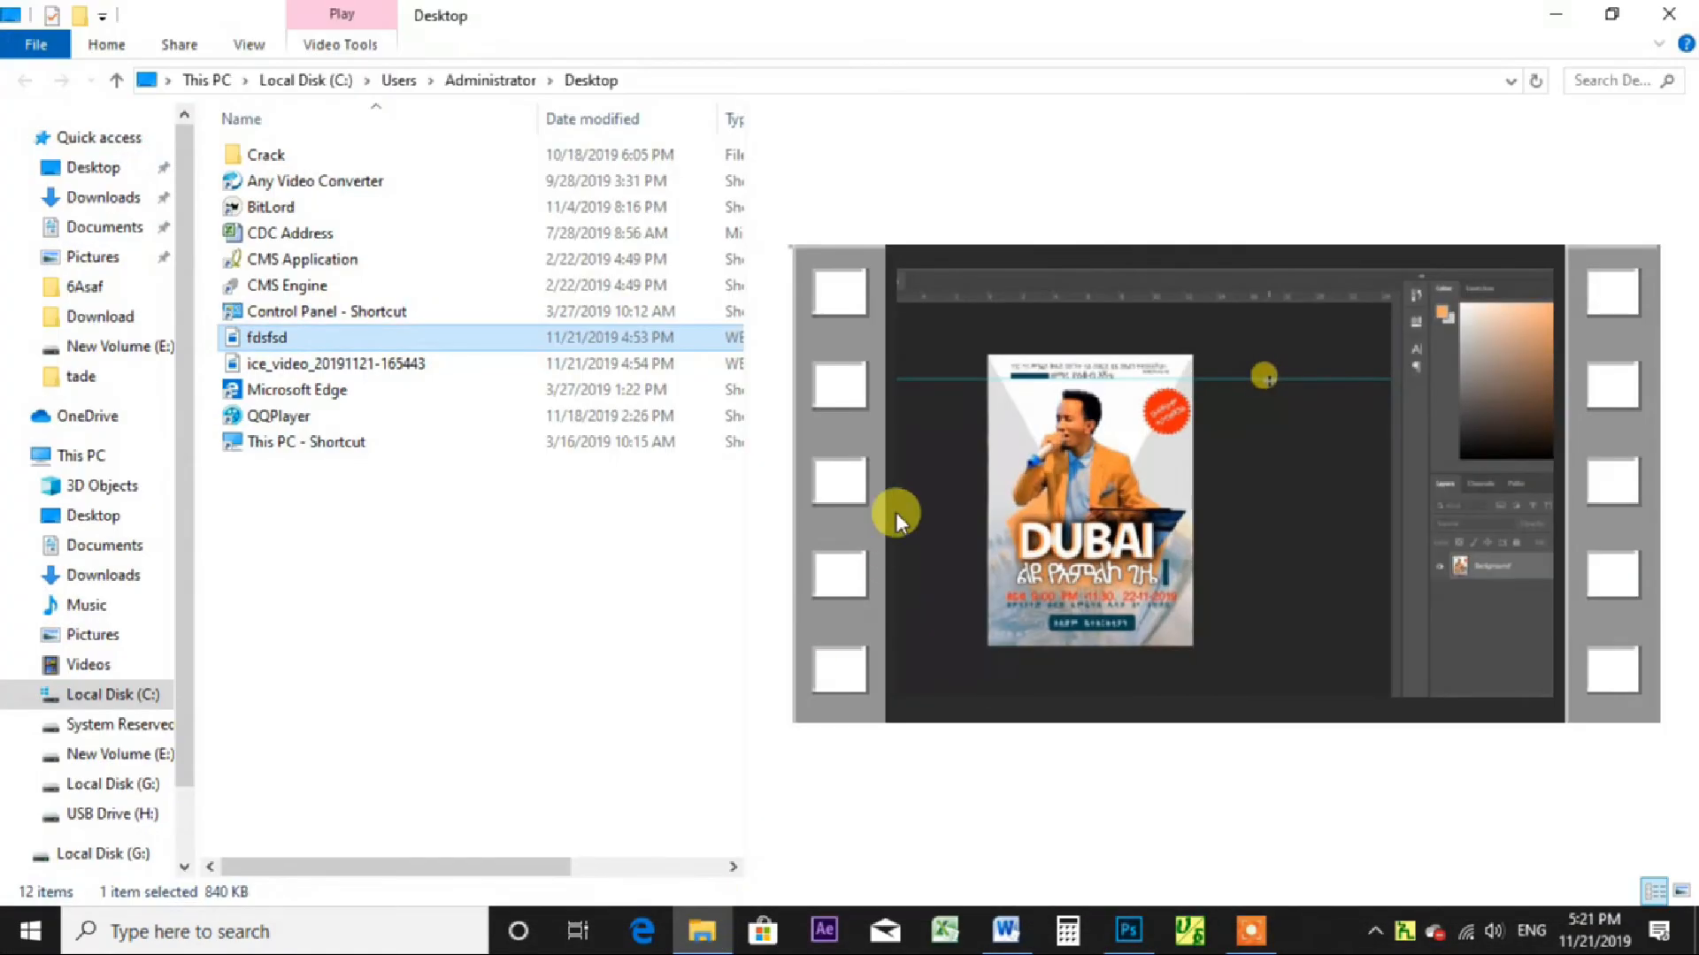
{"action": "left_click", "coordinate": [85, 604]}
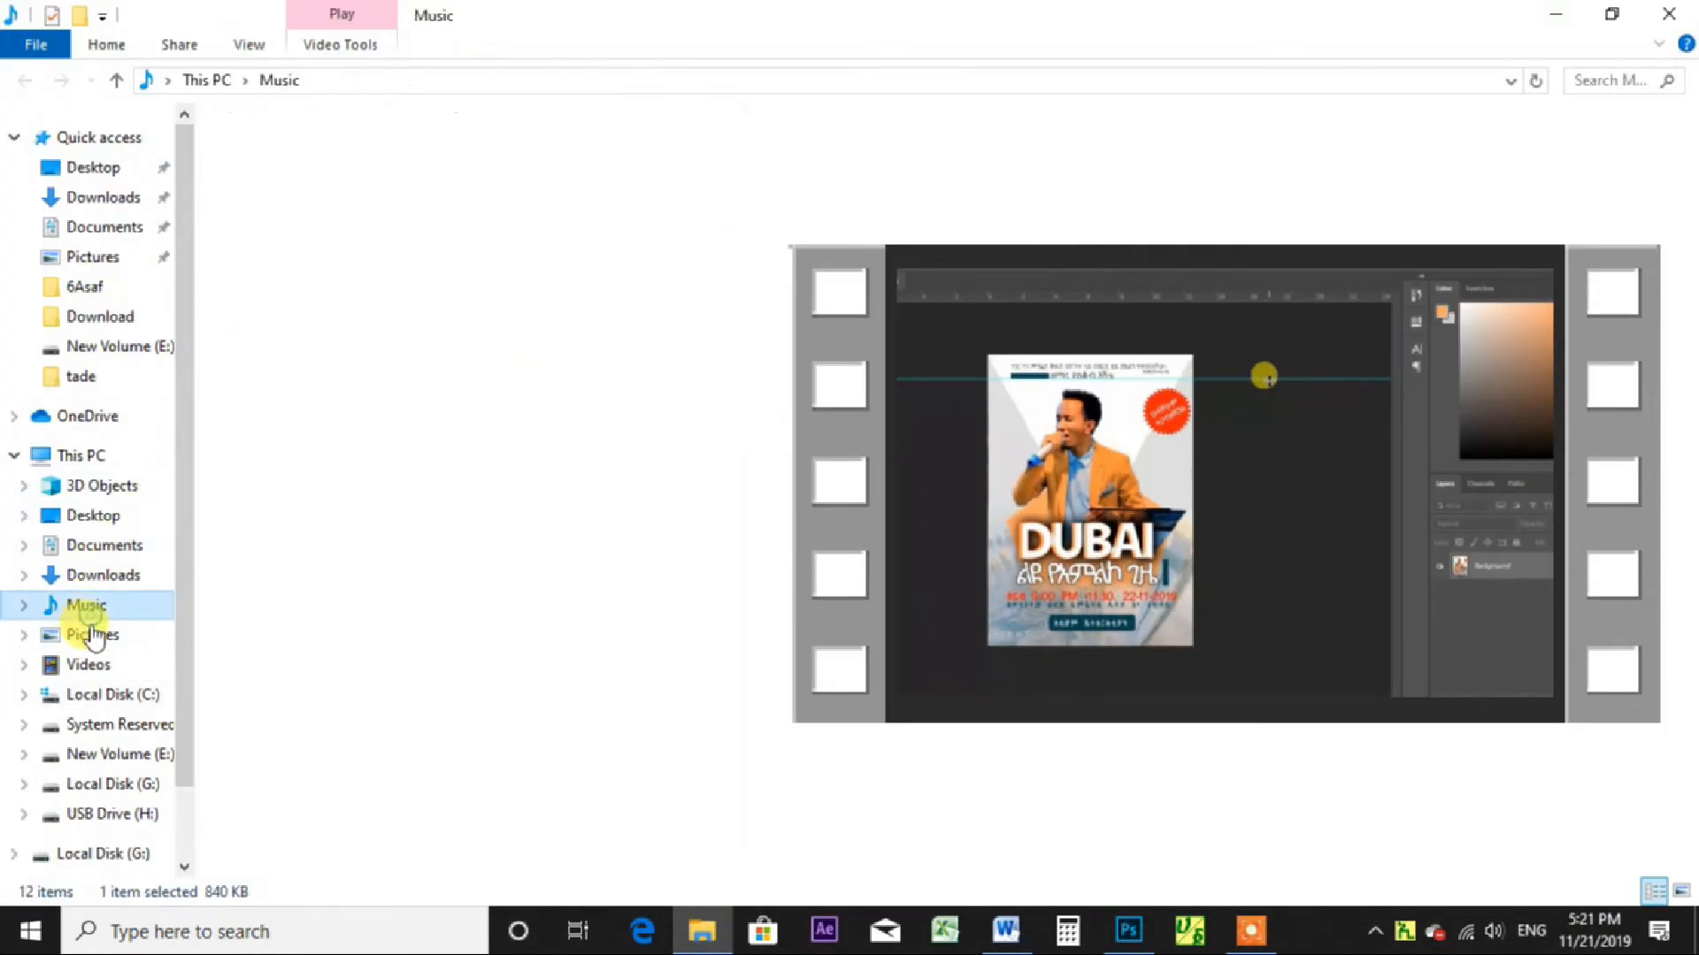
{"action": "left_click", "coordinate": [122, 146]}
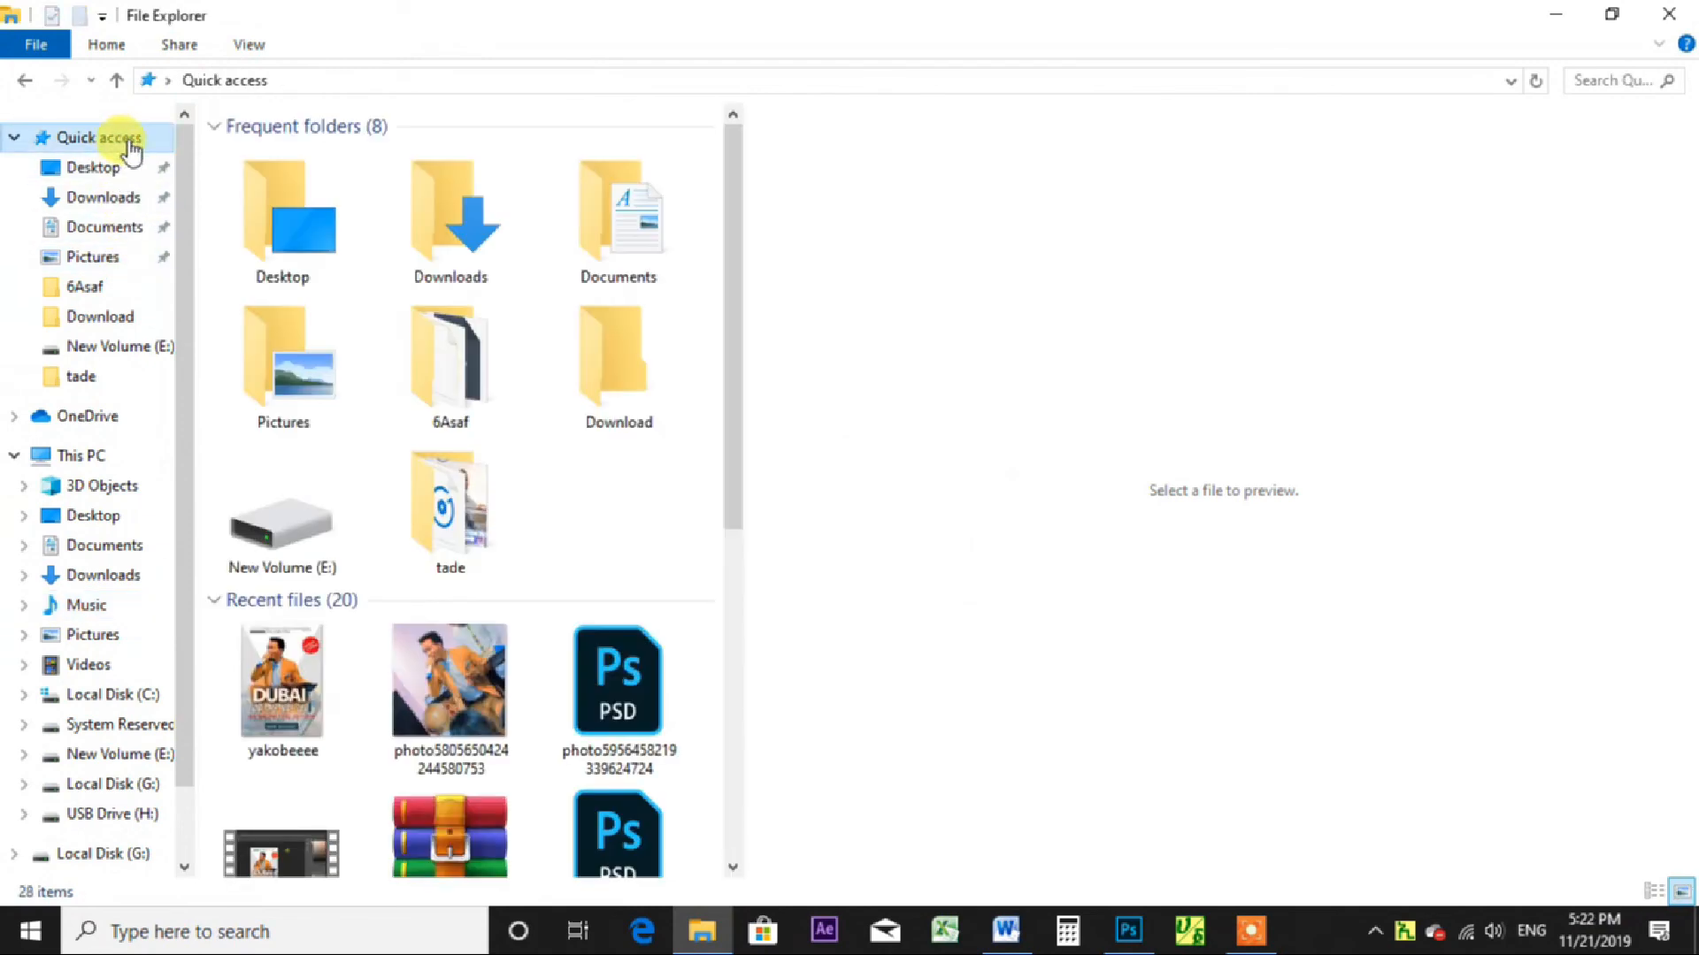
{"action": "left_click", "coordinate": [292, 671]}
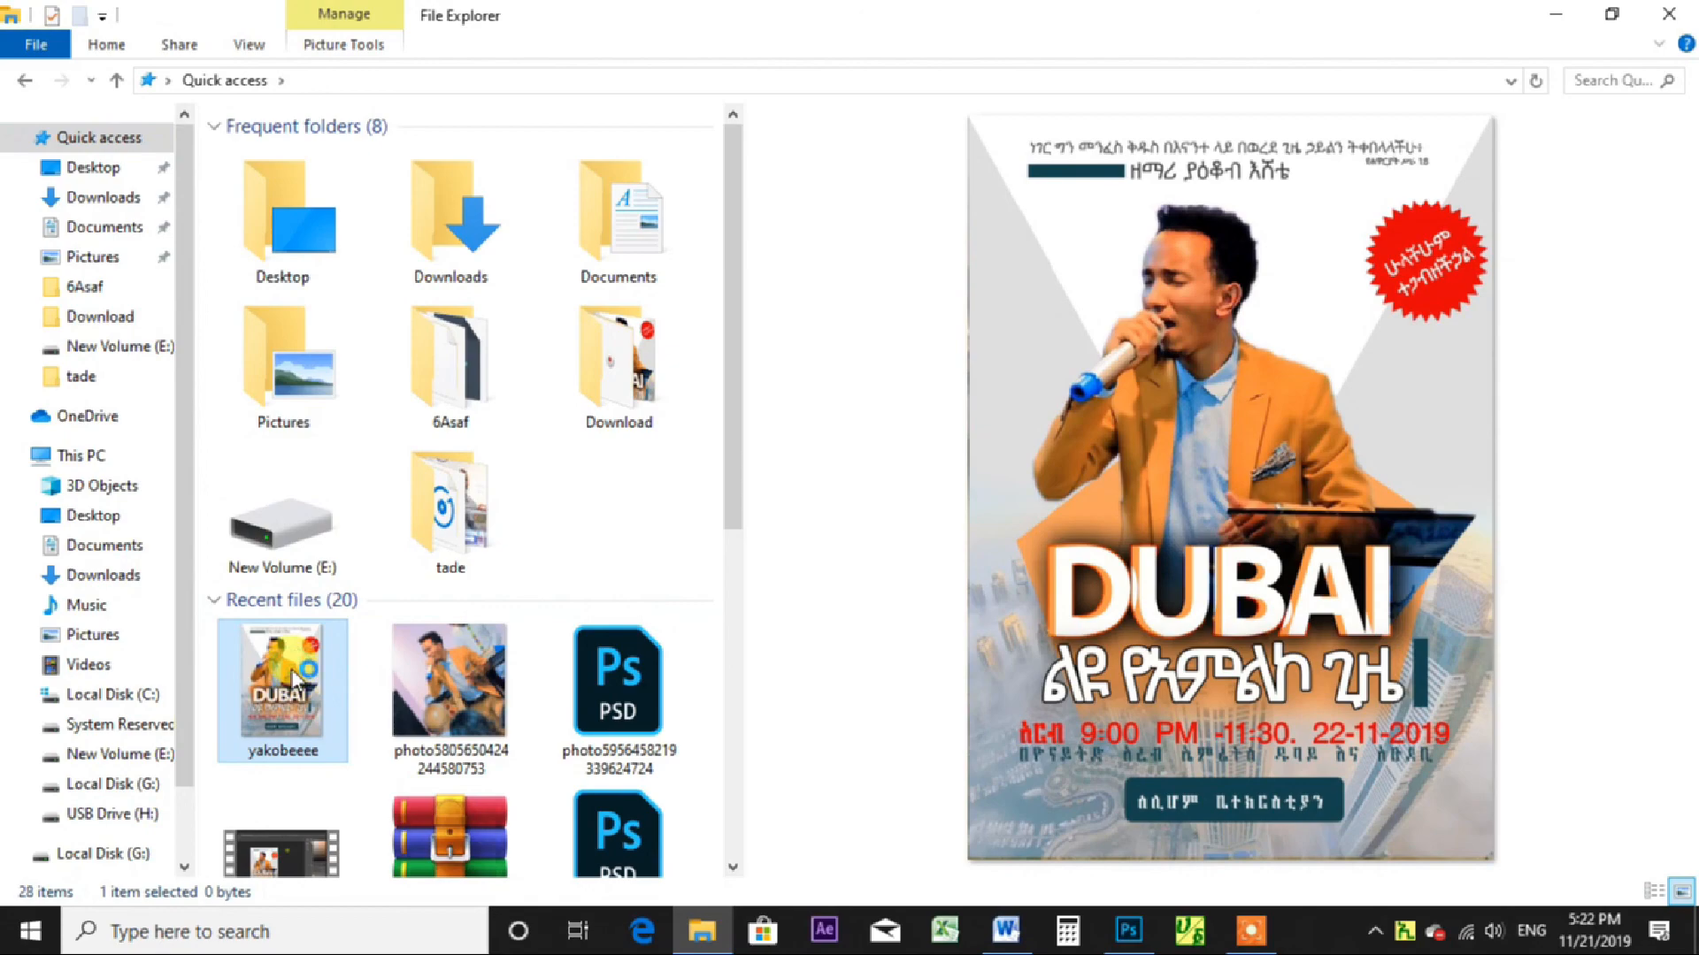
{"action": "double_click", "coordinate": [292, 670]}
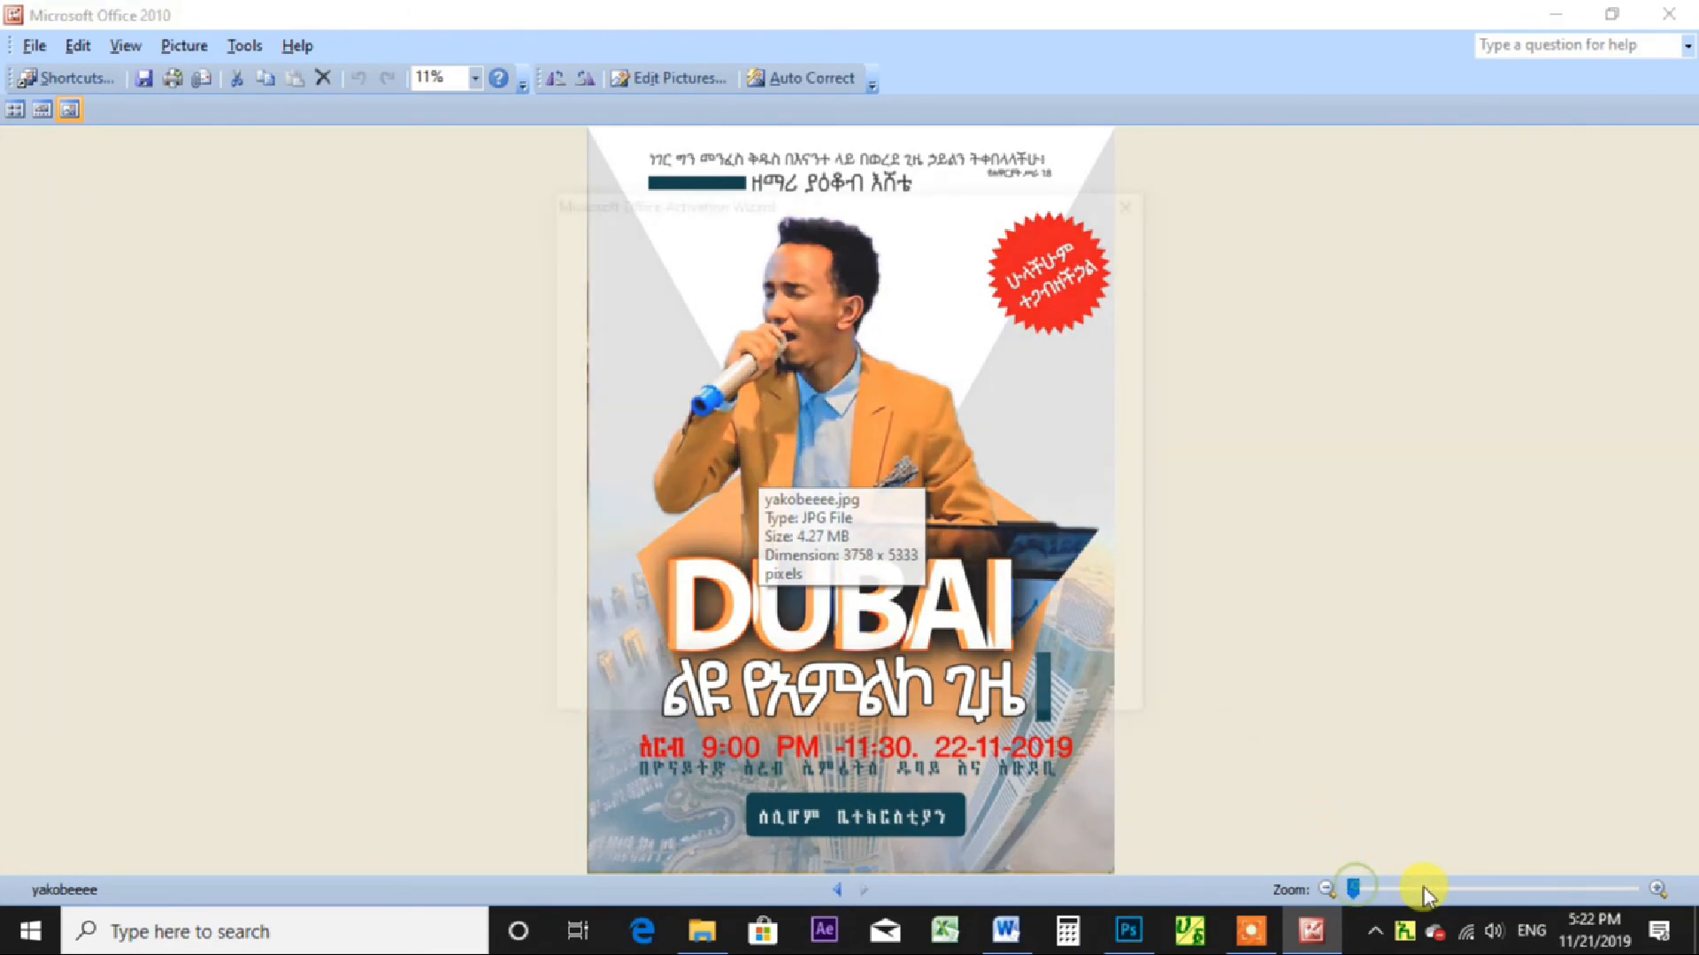
Dismiss the activation wizard, examine the exported poster's details at 25% zoom, zoom back out and close the viewer.
{"action": "left_click", "coordinate": [1116, 702]}
{"action": "left_click_drag", "start_coordinate": [1354, 888], "coordinate": [1401, 890]}
{"action": "left_click_drag", "start_coordinate": [788, 452], "coordinate": [772, 581]}
{"action": "scroll", "coordinate": [773, 581], "scroll_direction": "down", "scroll_amount": 10}
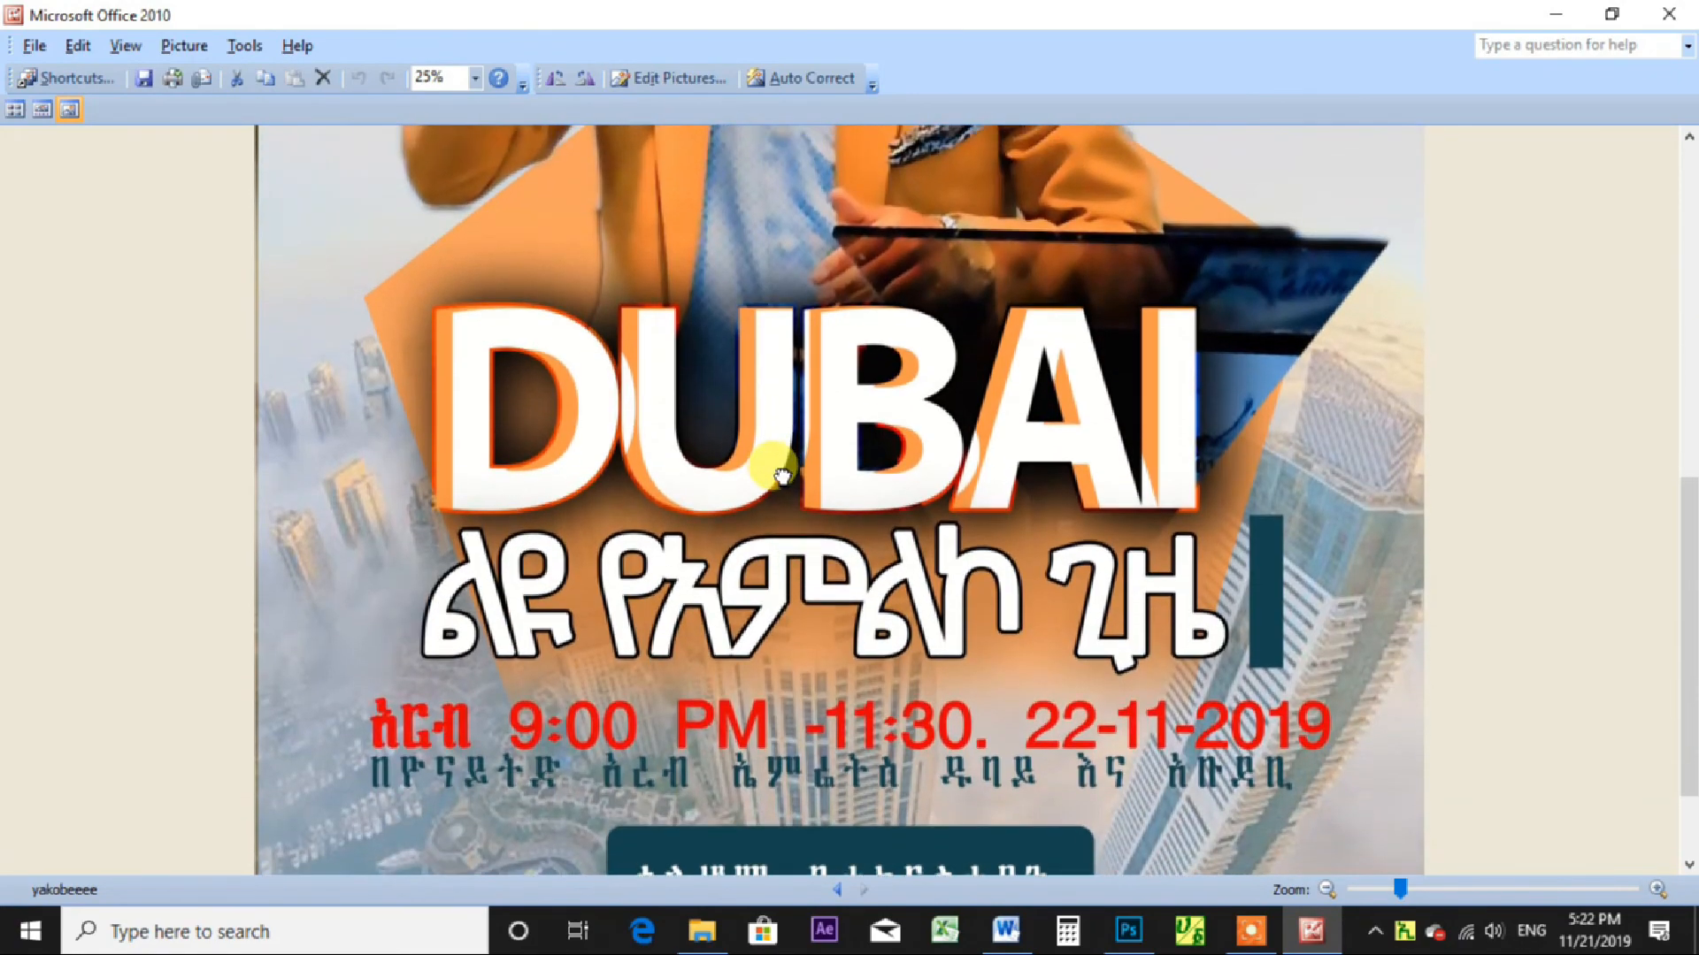
{"action": "left_click_drag", "start_coordinate": [782, 476], "coordinate": [766, 303]}
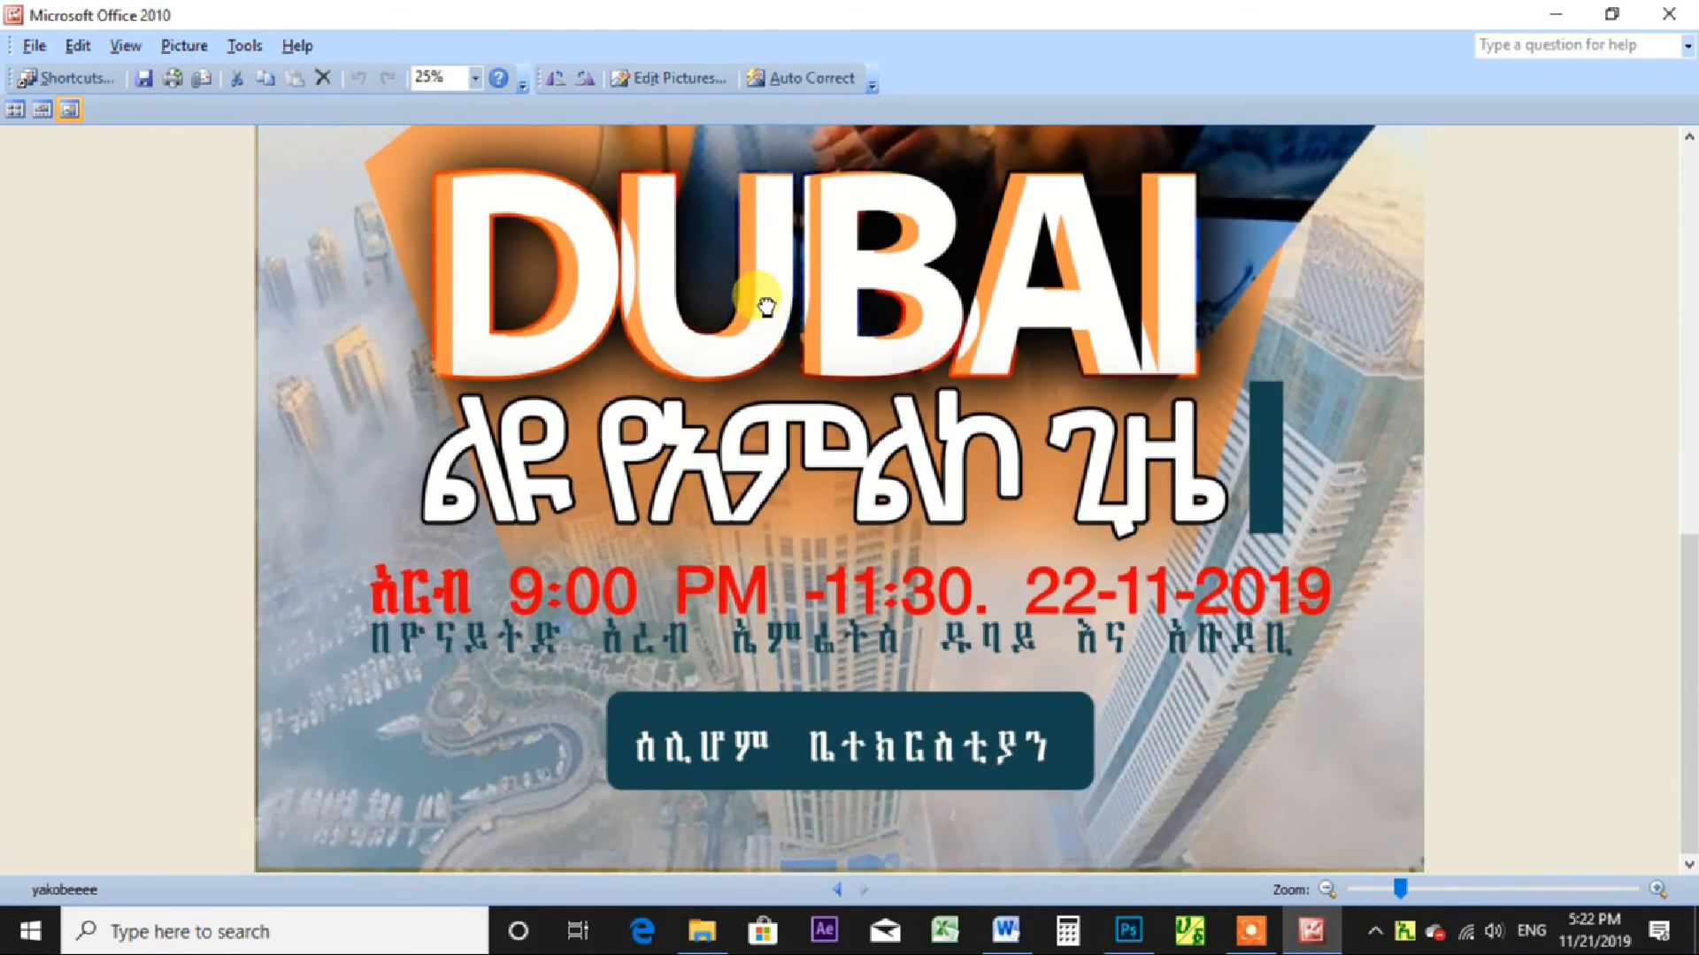
{"action": "left_click_drag", "start_coordinate": [1398, 889], "coordinate": [1334, 895]}
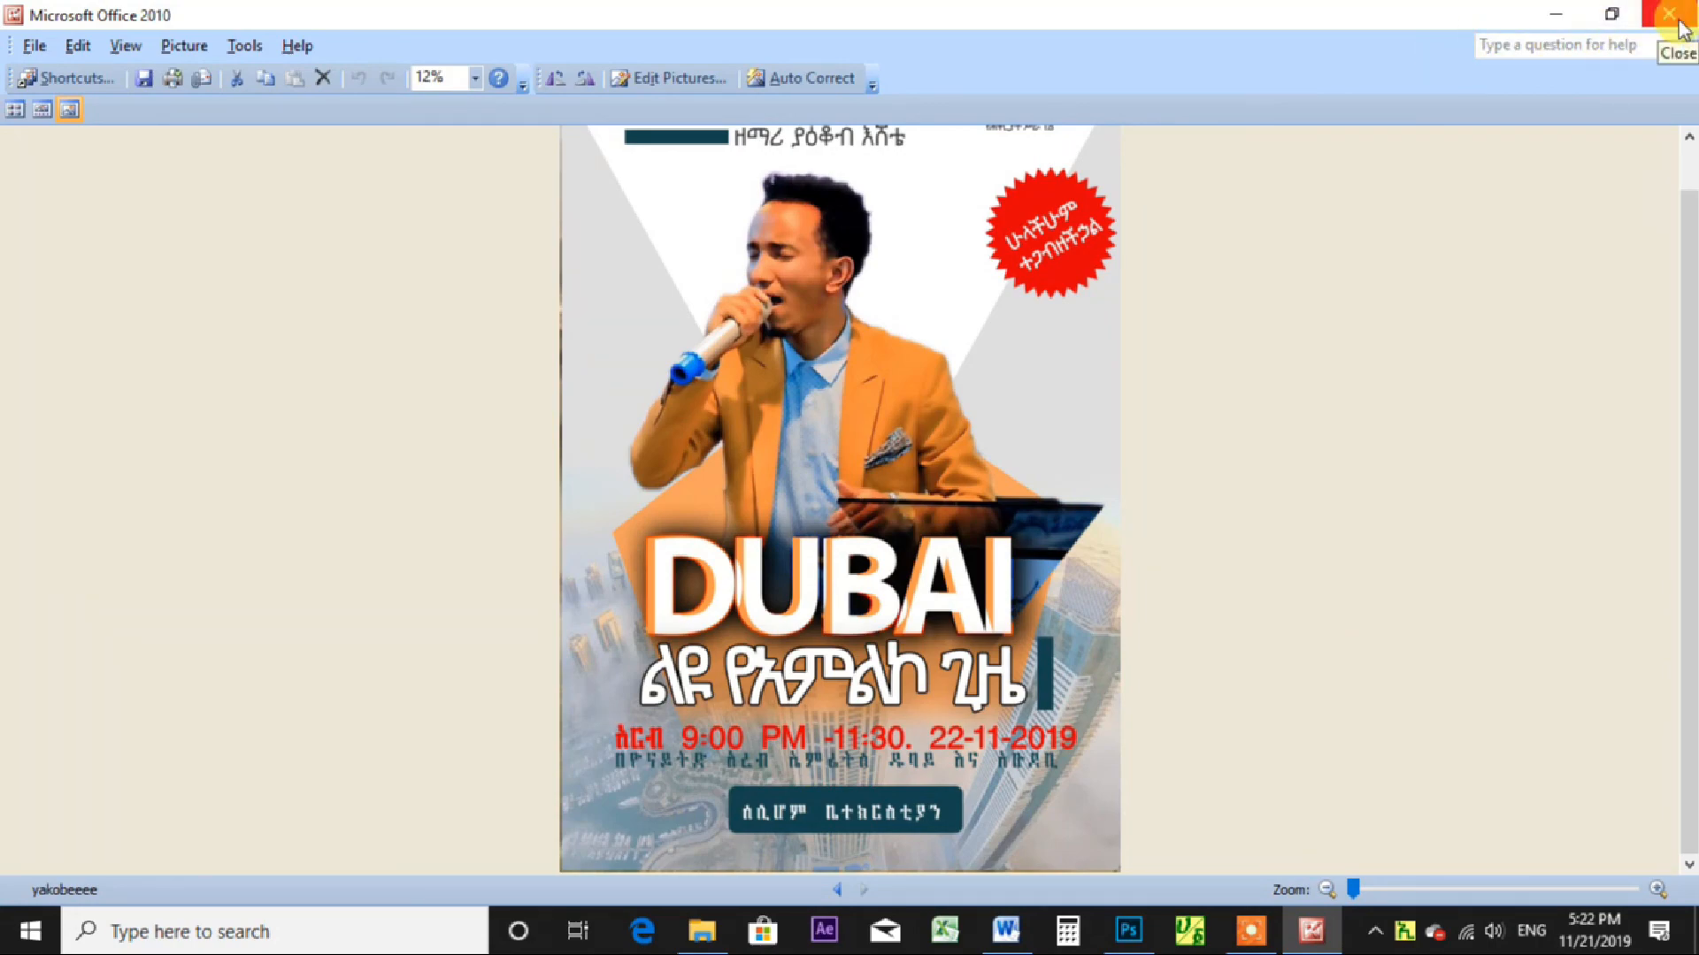
{"action": "left_click", "coordinate": [1678, 24]}
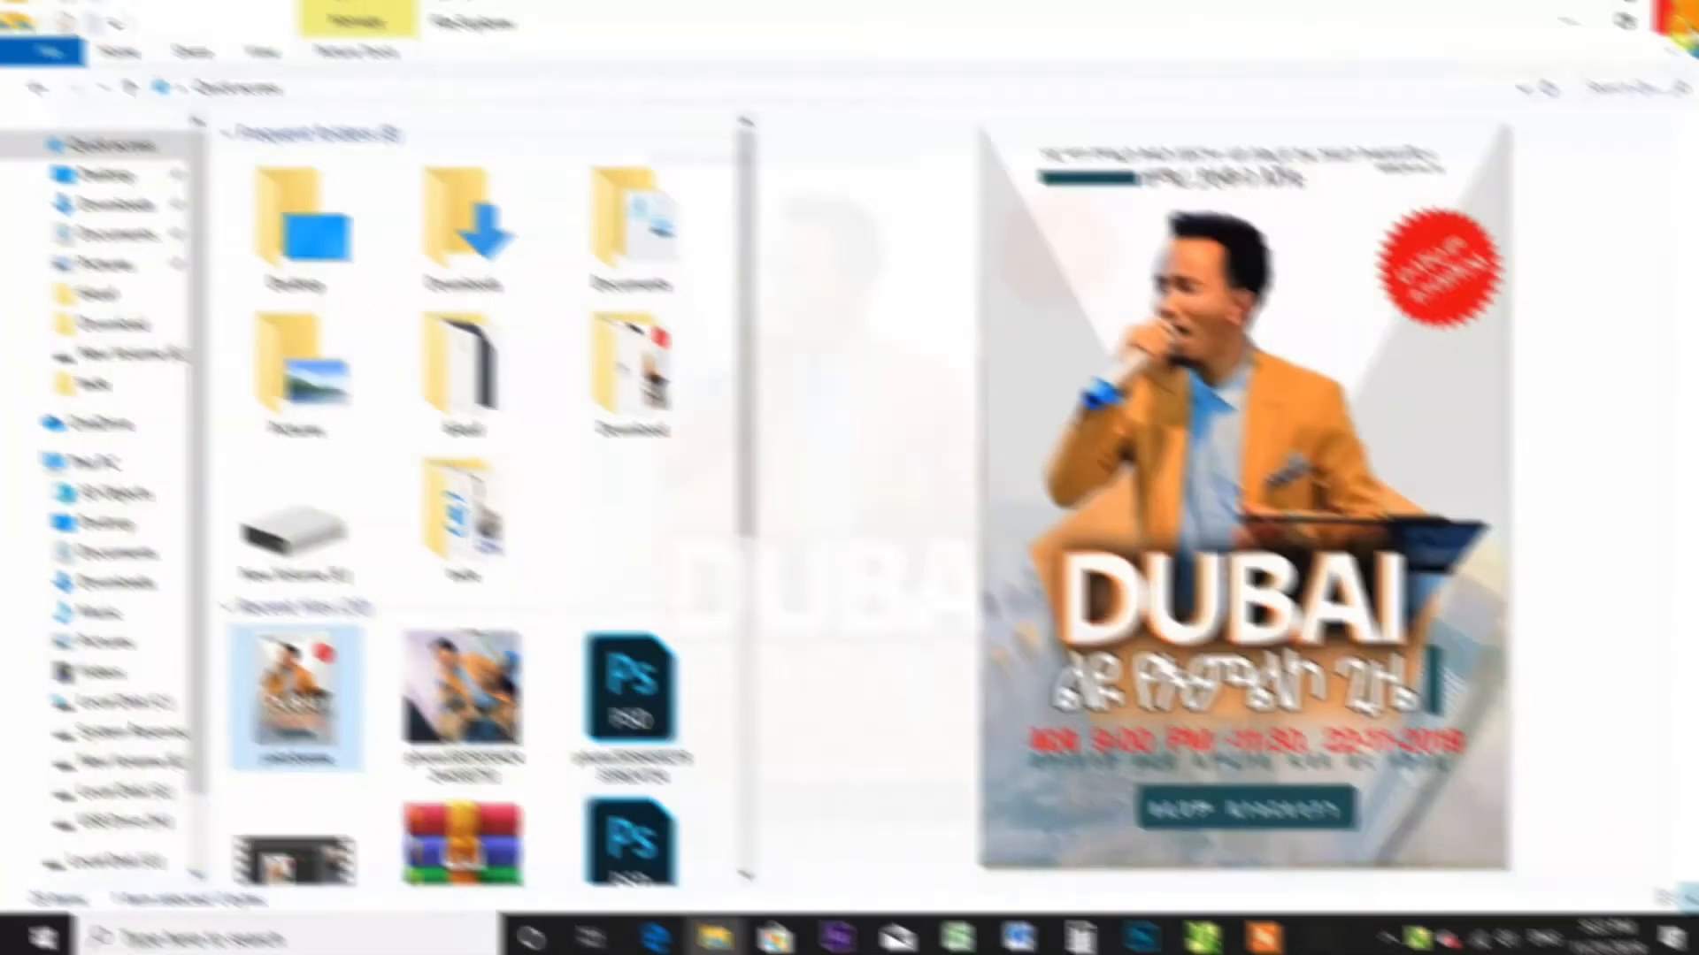